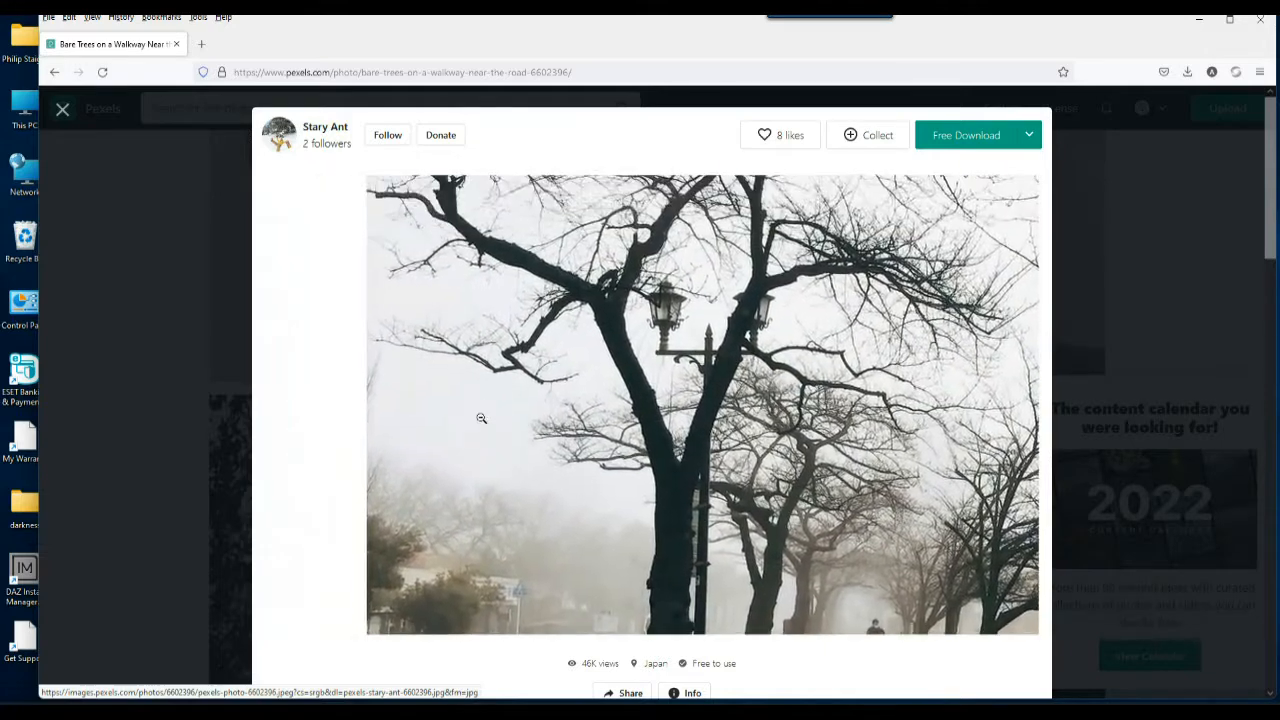
# - Inspect the foggy walkway photo at enlarged size, from the upper branches down to the person on the path
pyautogui.scroll(-3, 540, 522)
pyautogui.scroll(3, 541, 527)
pyautogui.click(540, 522)
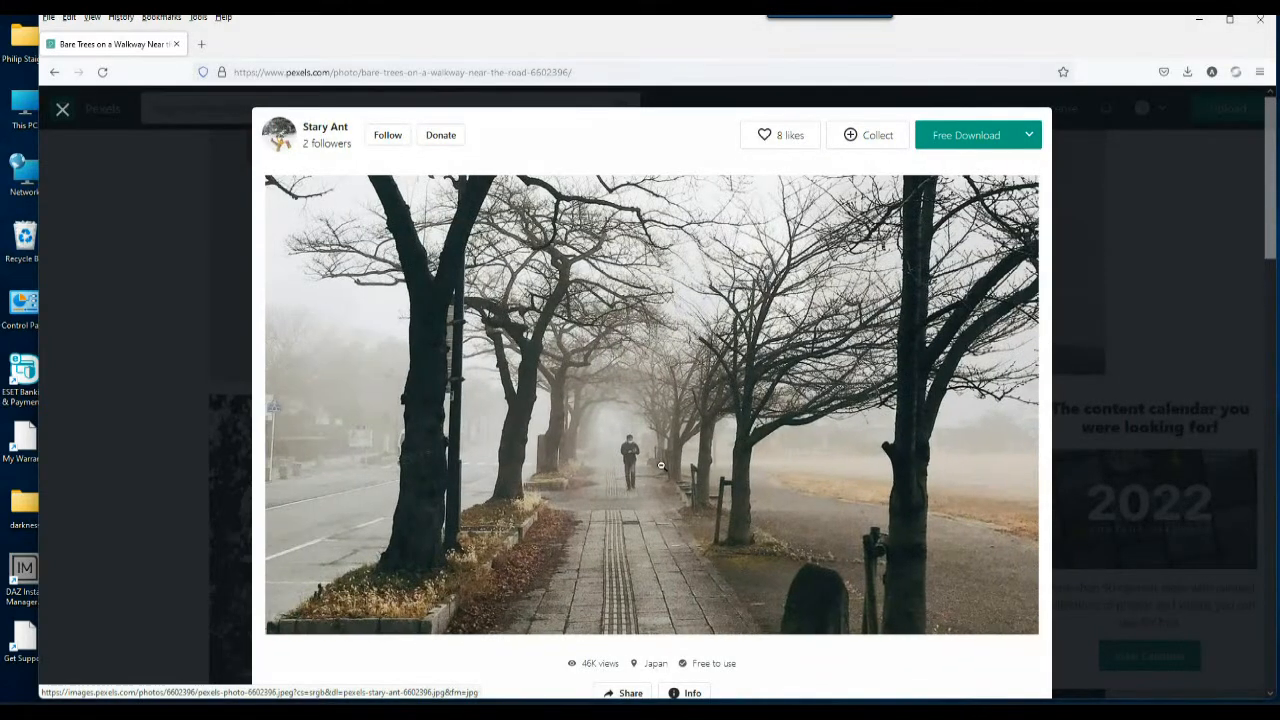
pyautogui.click(660, 465)
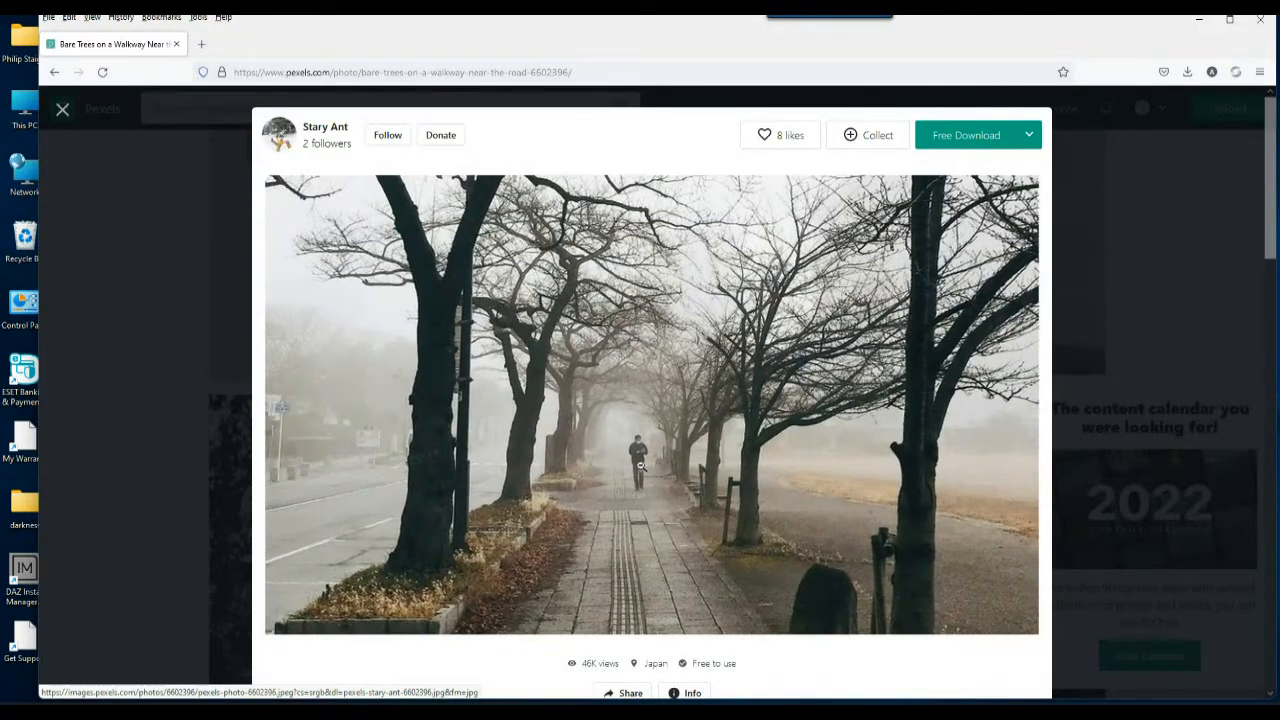
pyautogui.rightClick(640, 465)
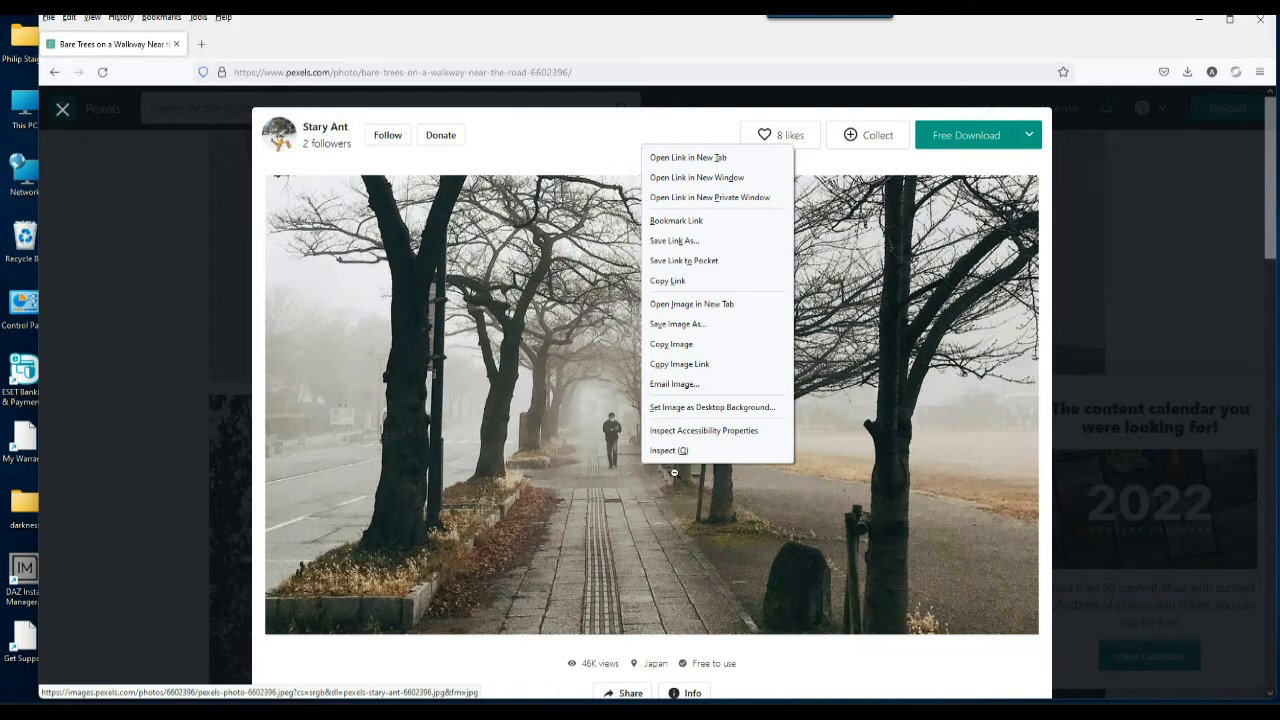
pyautogui.click(617, 472)
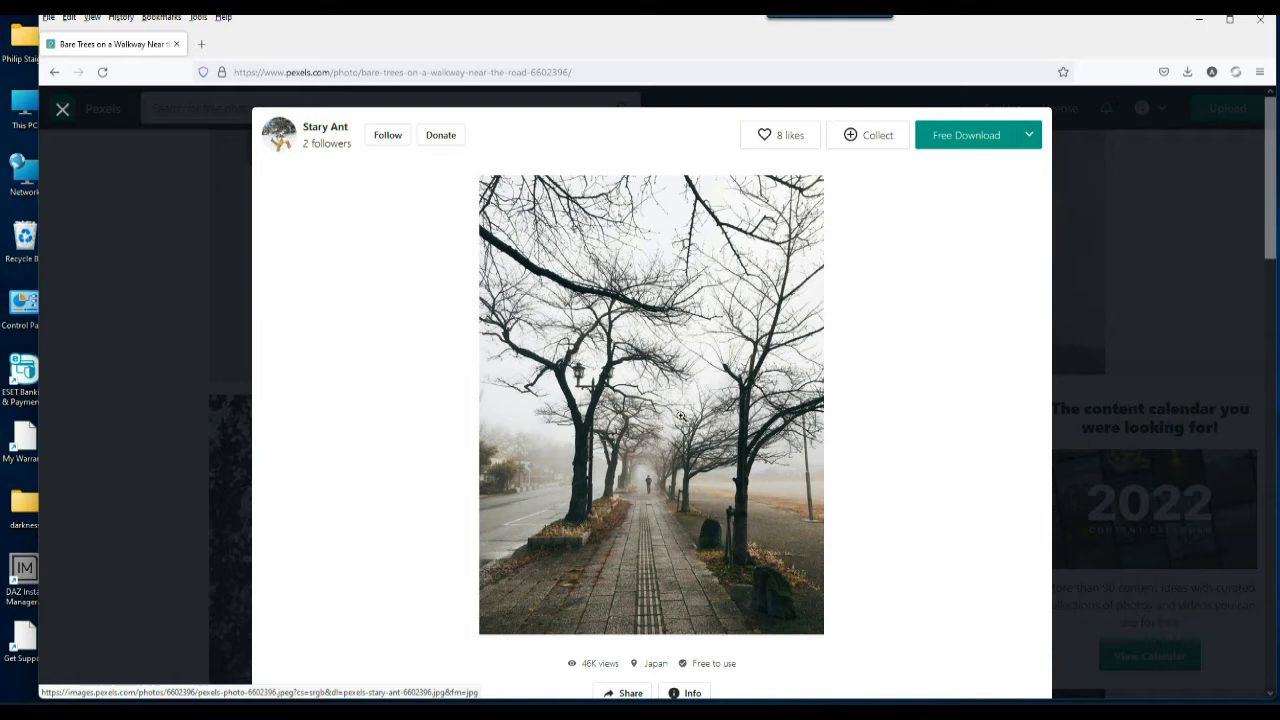
# - Look through the sponsored photos, similar photos and related tags listed below the walkway photo
pyautogui.scroll(-3, 680, 415)
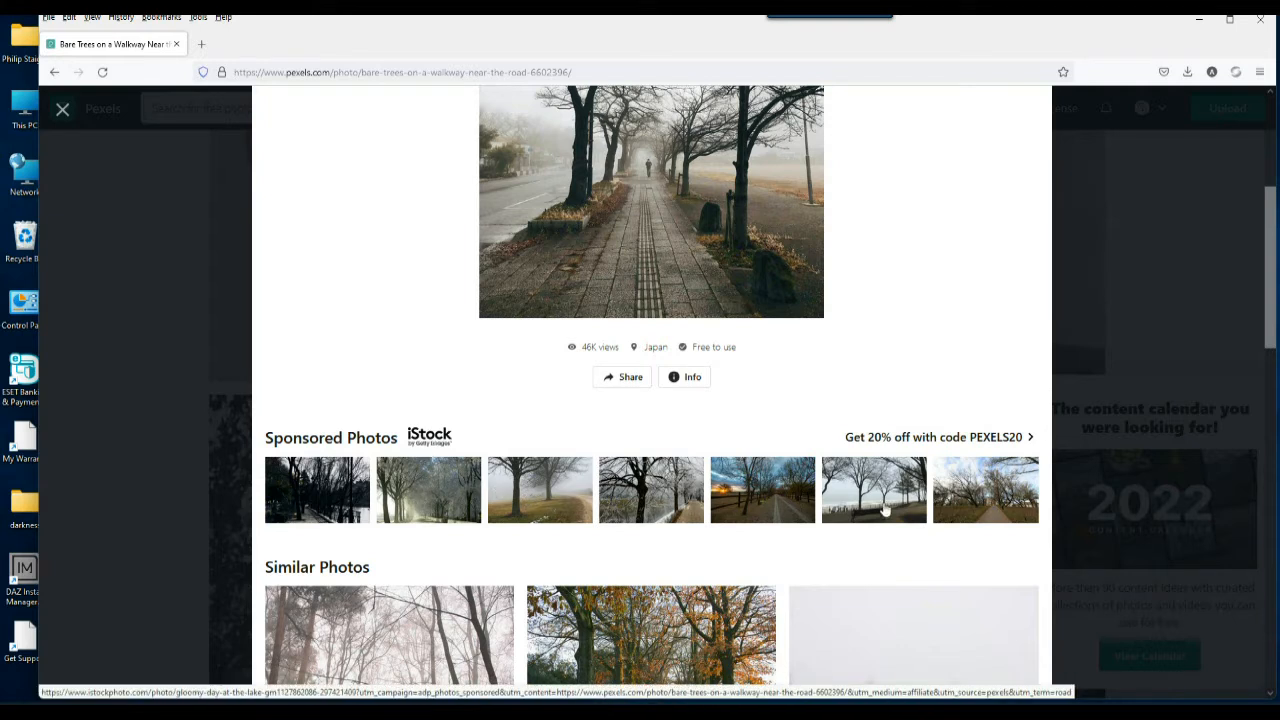
pyautogui.scroll(-3, 600, 482)
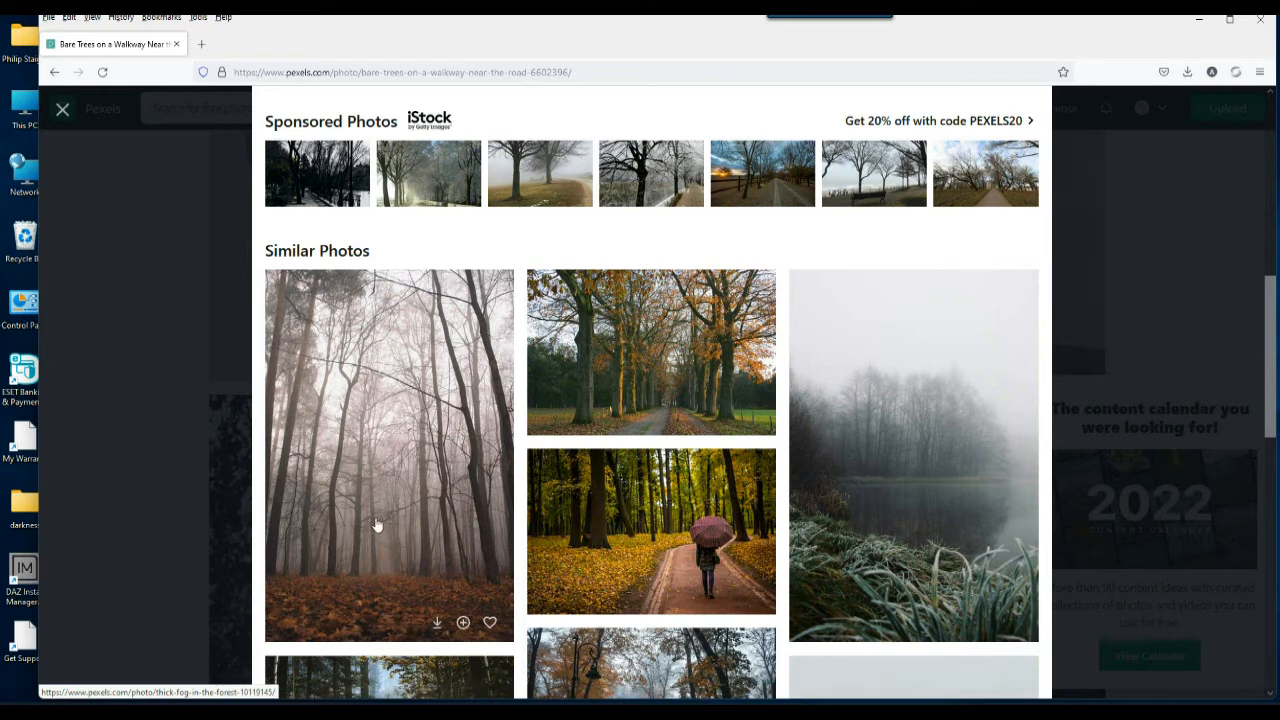
pyautogui.scroll(-1, 965, 500)
pyautogui.scroll(-2, 958, 522)
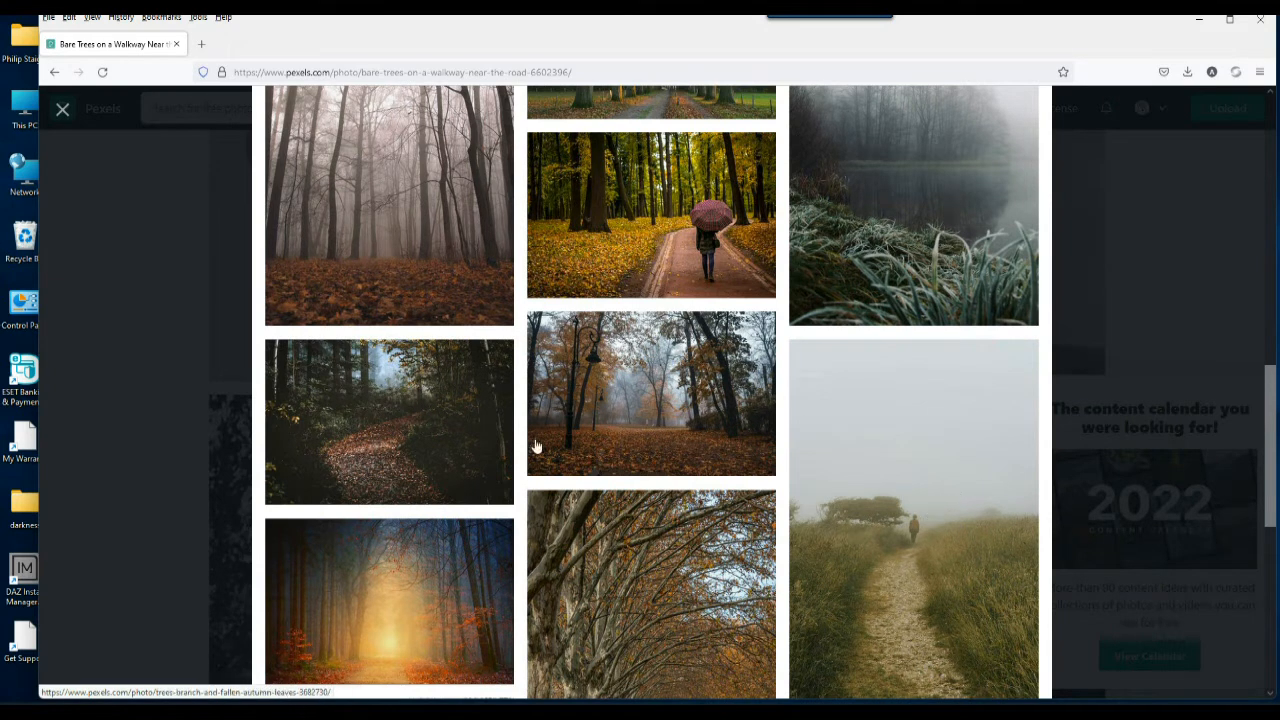
pyautogui.scroll(-3, 641, 475)
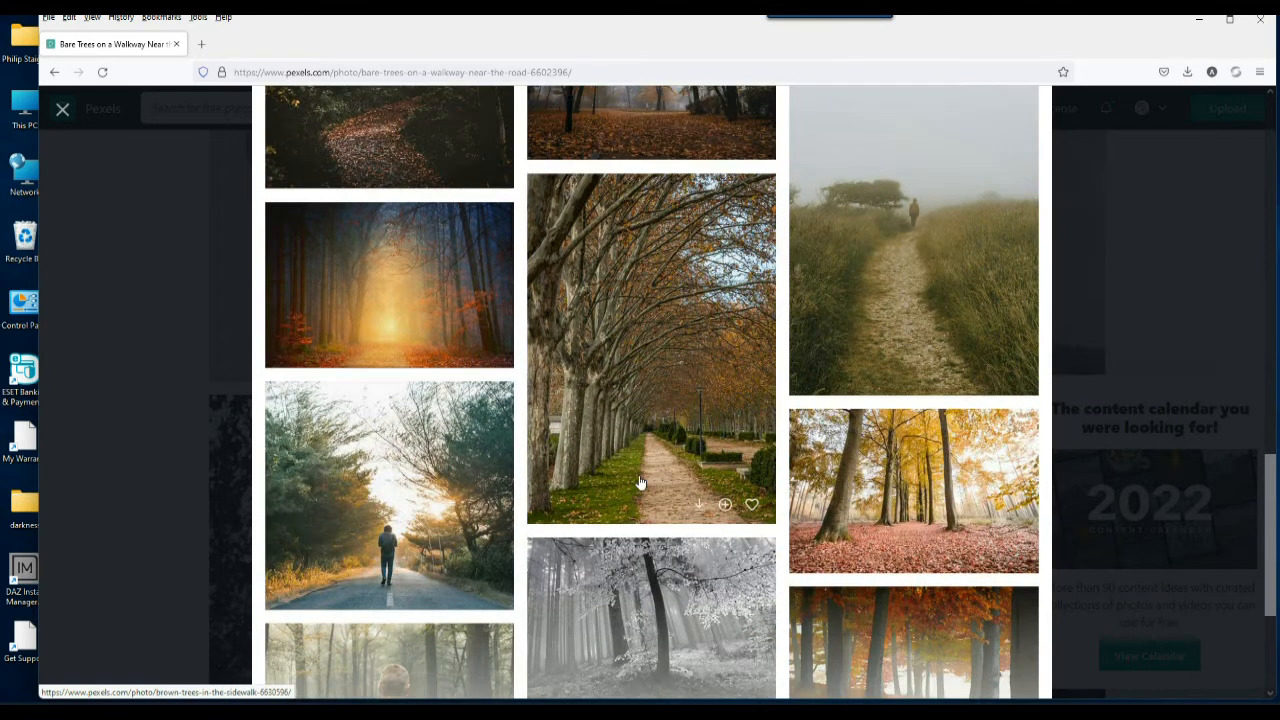
pyautogui.scroll(-2, 641, 478)
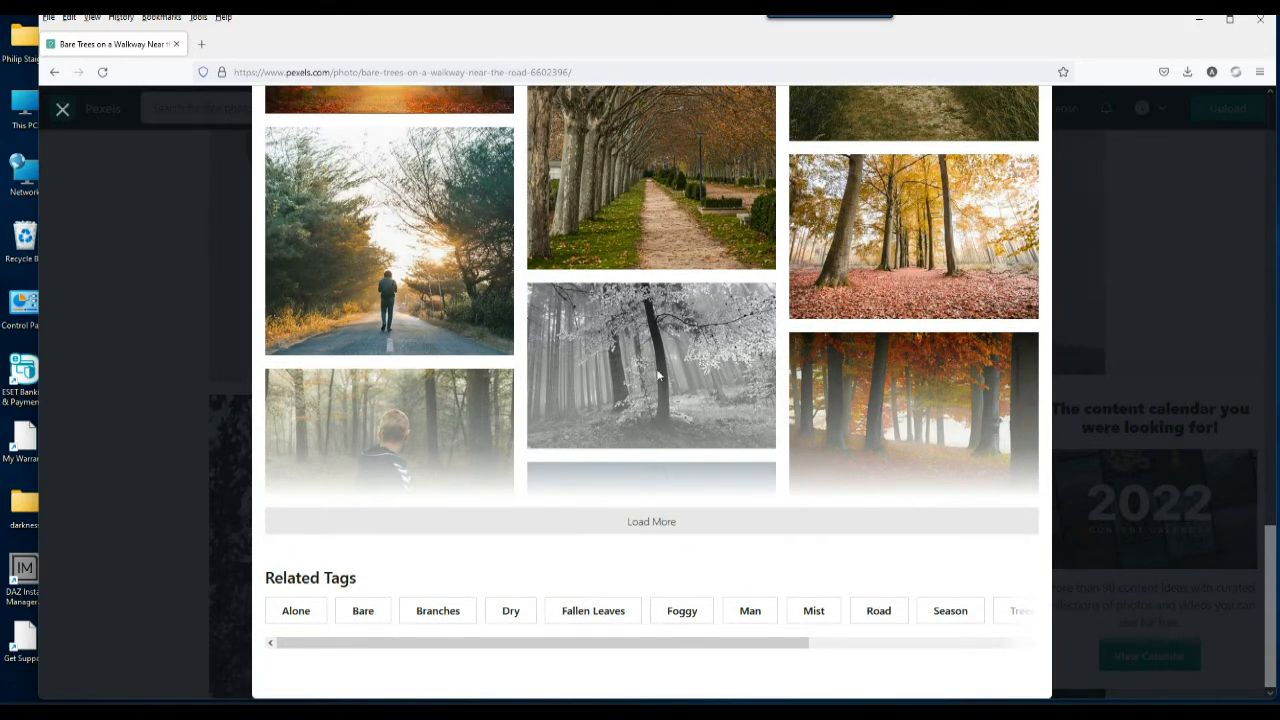
pyautogui.scroll(15, 697, 406)
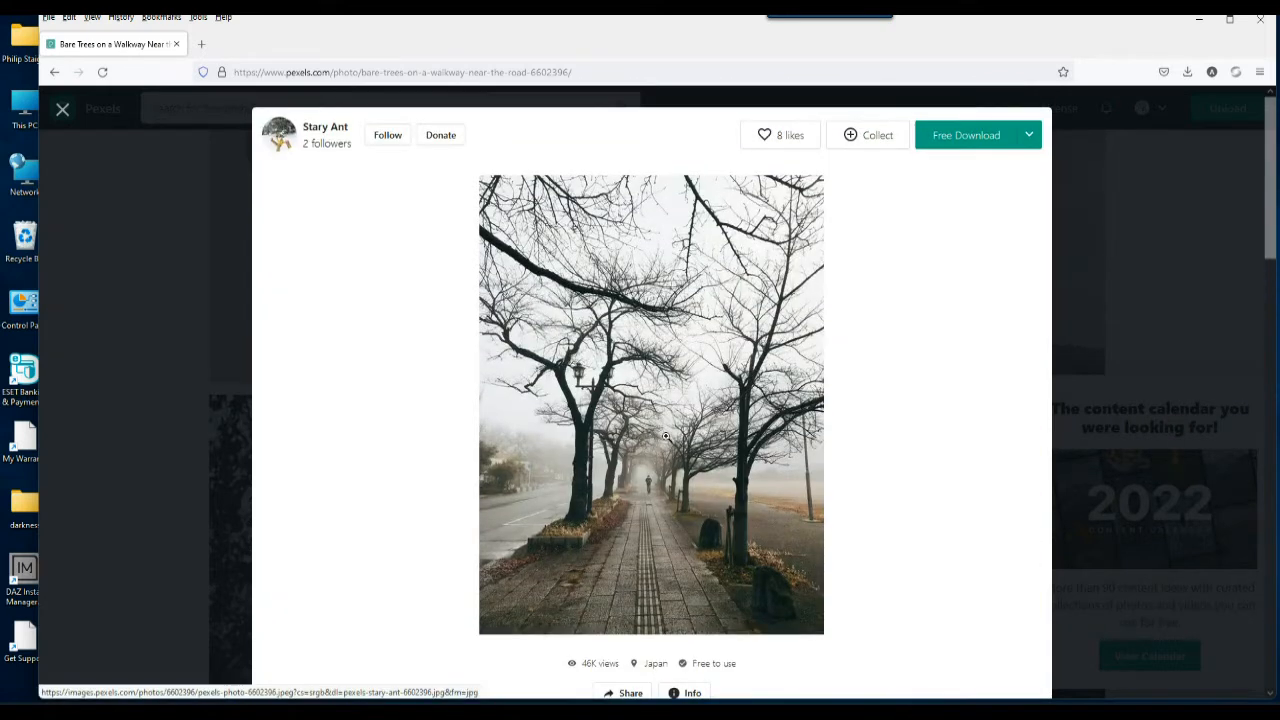
pyautogui.scroll(-3, 646, 489)
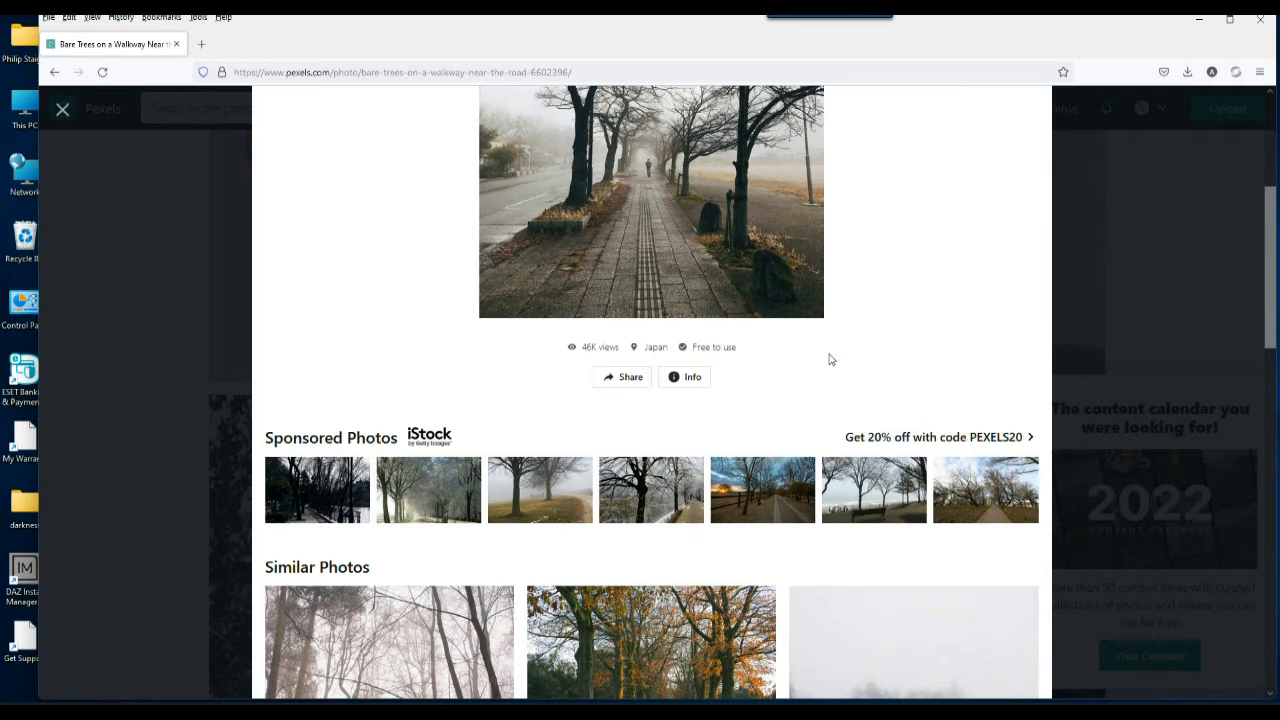
pyautogui.scroll(3, 829, 357)
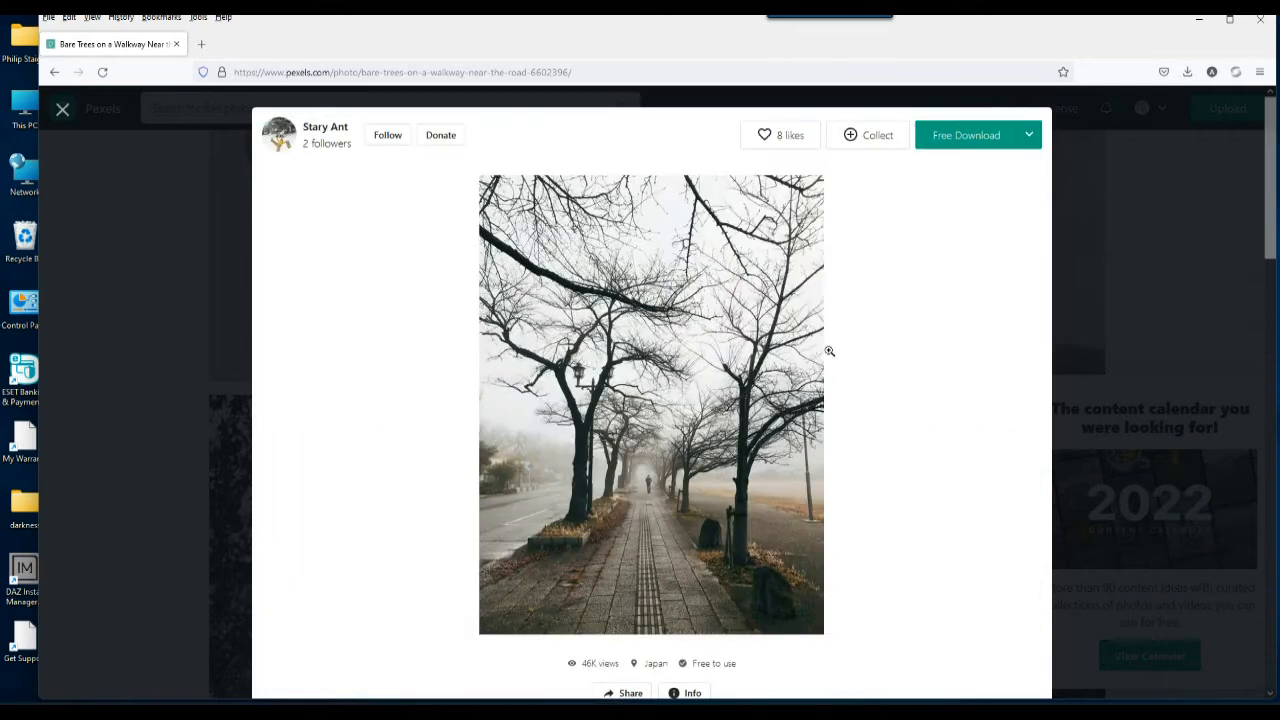
# - Download the walkway photo for free, dismiss the thank-you message and open the file with IrfanView 64-bit
pyautogui.click(1027, 136)
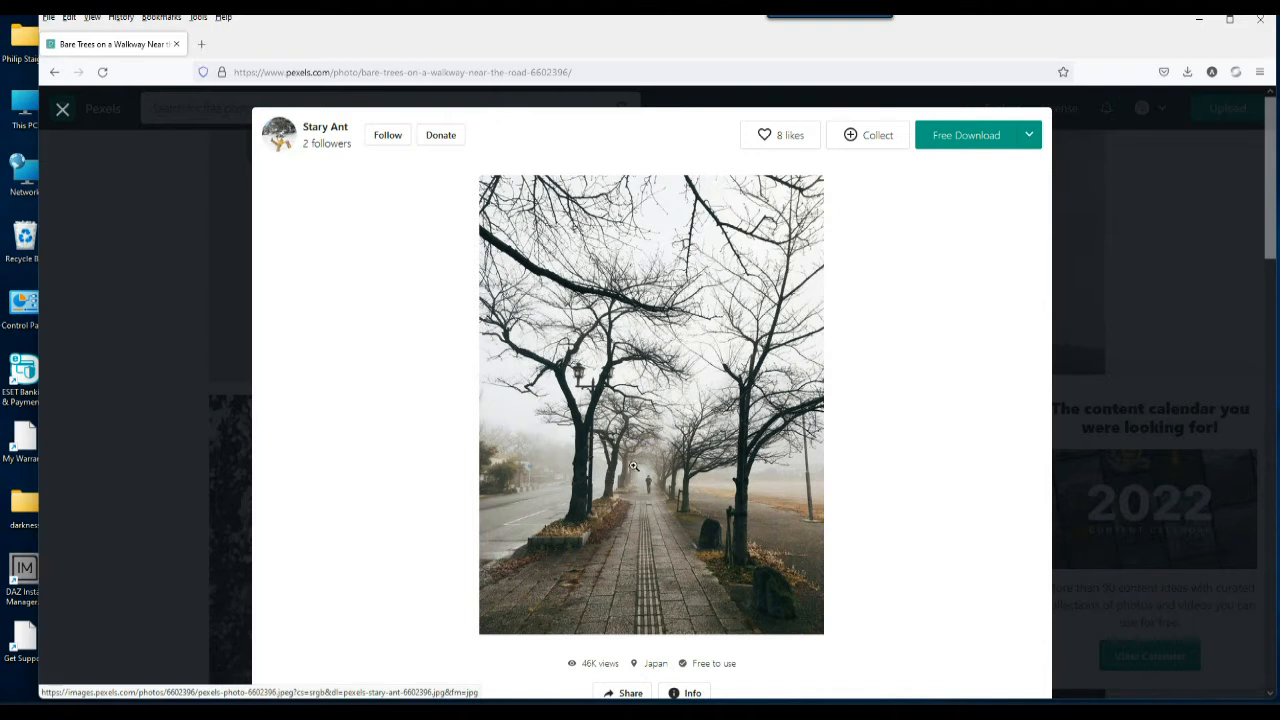
pyautogui.click(984, 135)
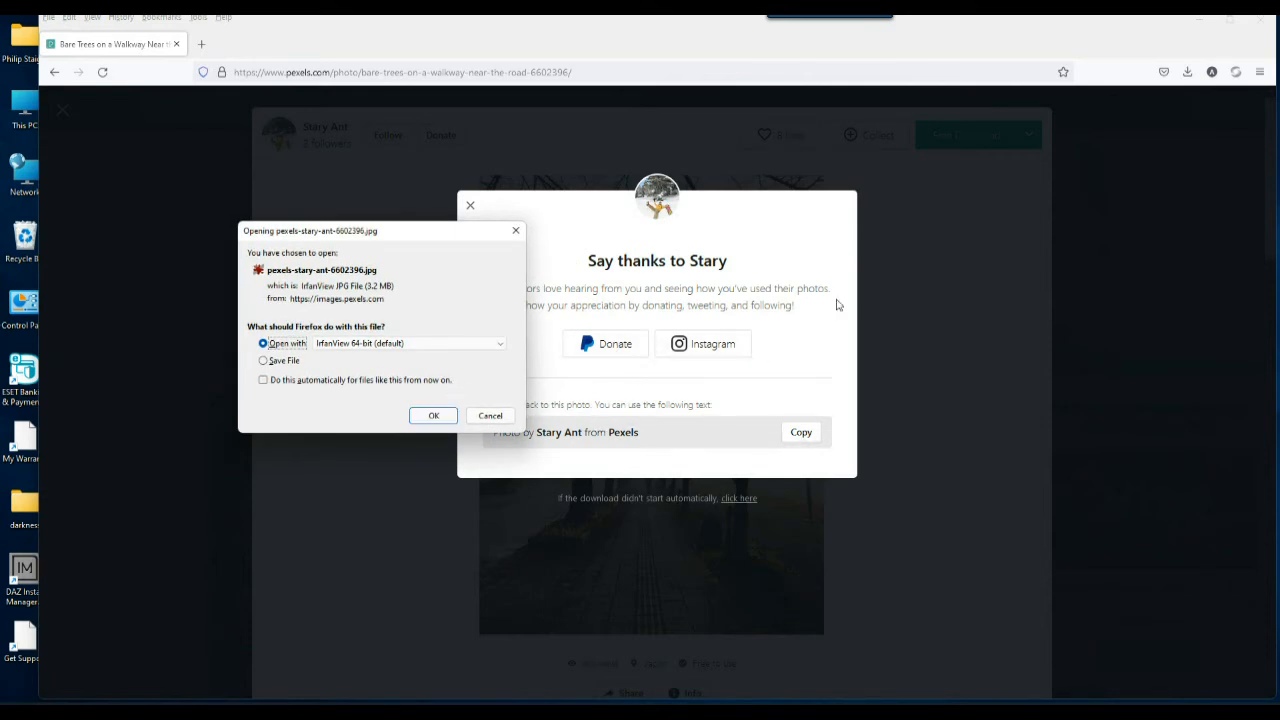
pyautogui.click(471, 207)
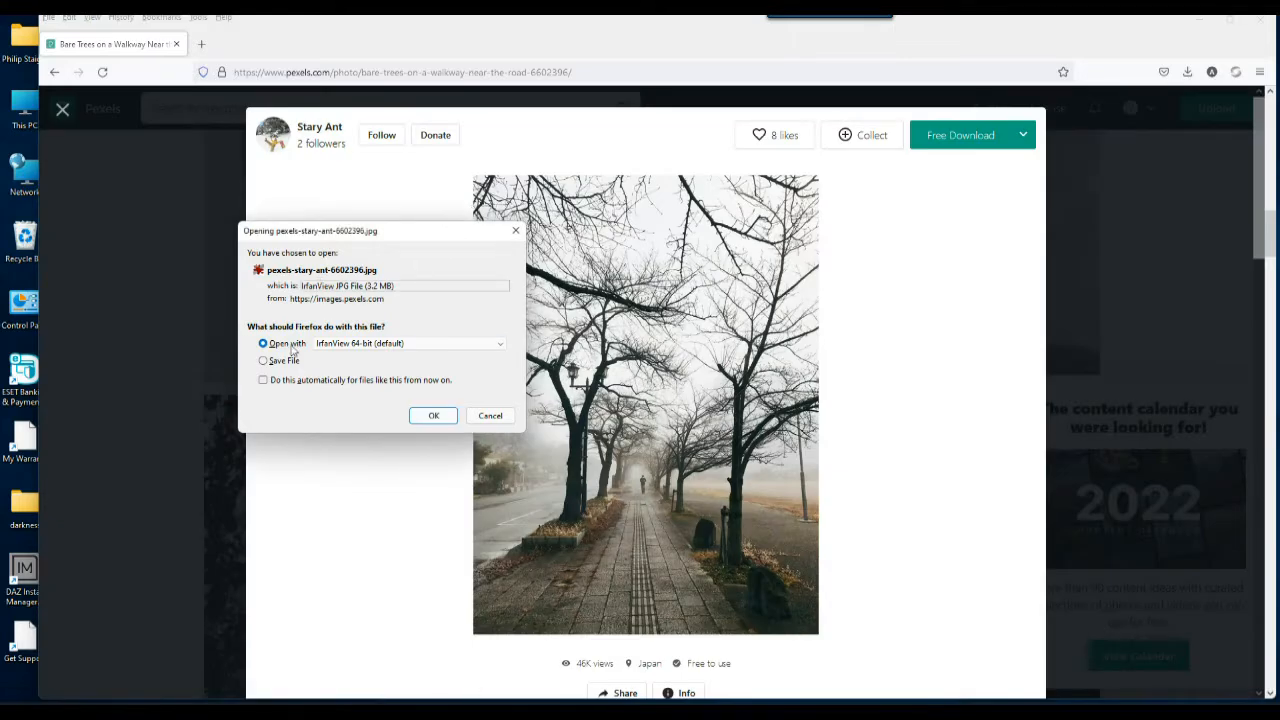
pyautogui.click(433, 416)
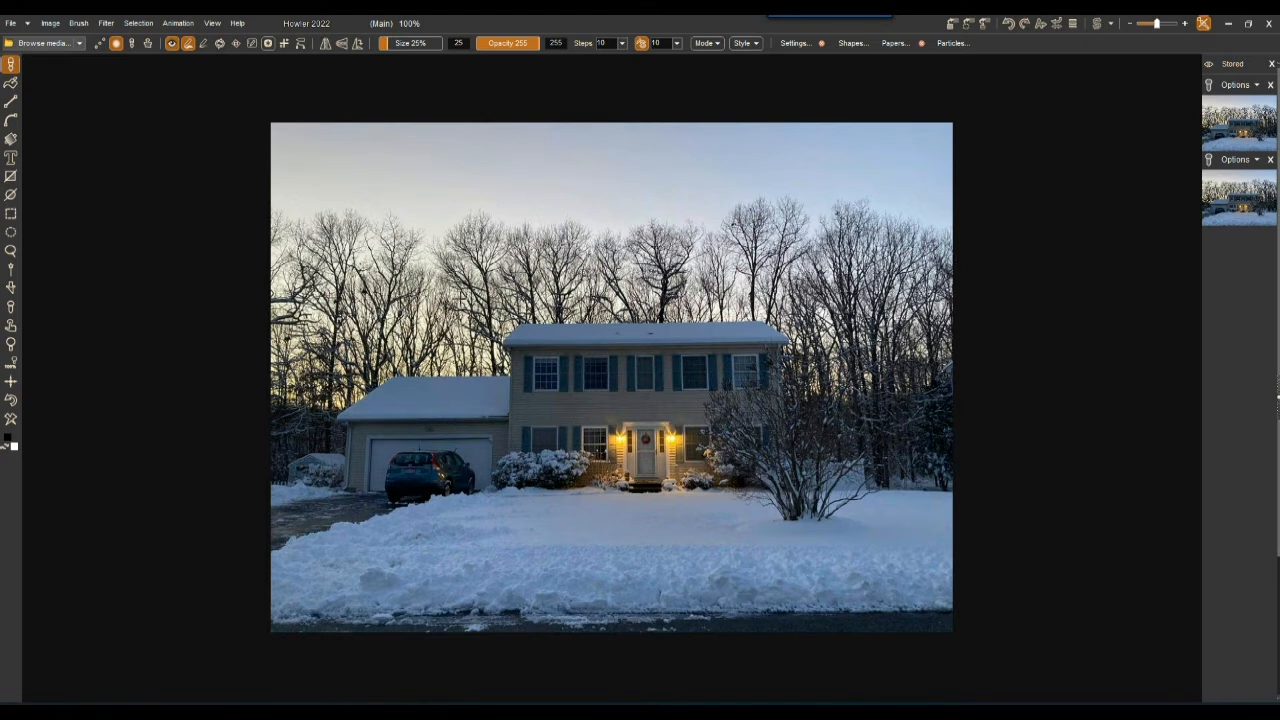
# - Create a selection from the lights of the snowy house photo
pyautogui.scroll(5, 492, 248)
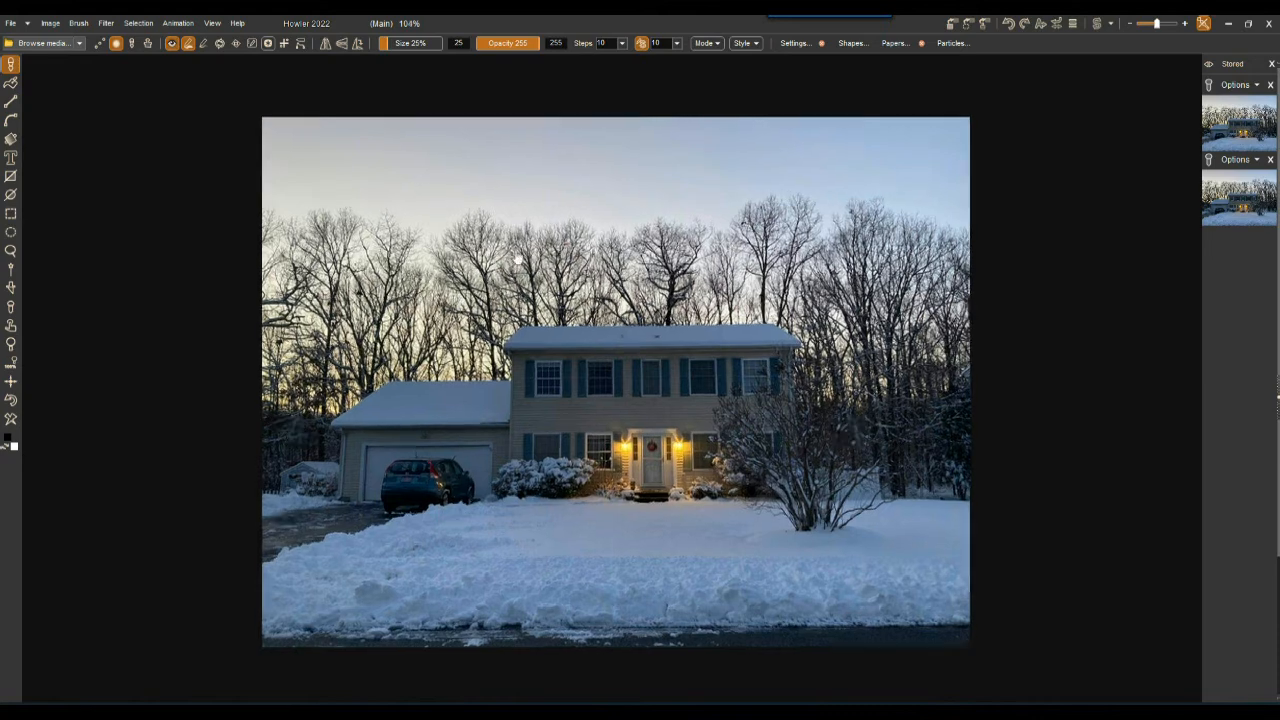
pyautogui.scroll(6, 647, 409)
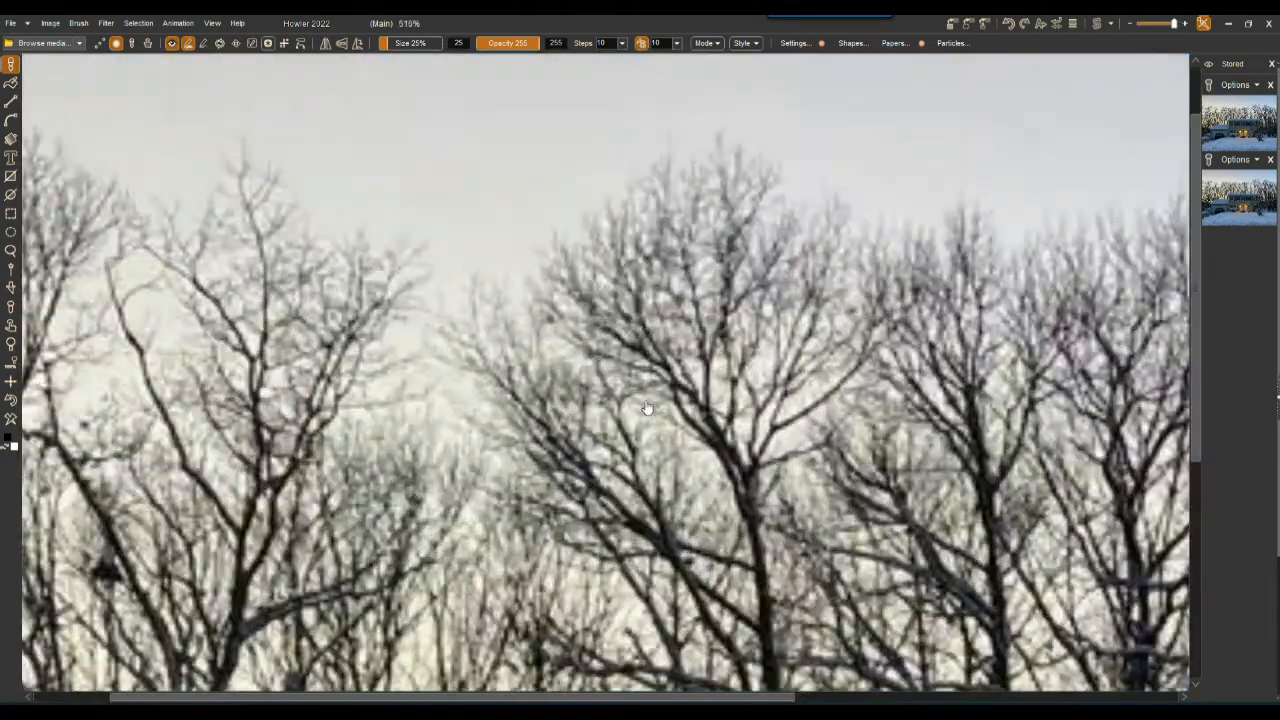
pyautogui.scroll(-2, 647, 409)
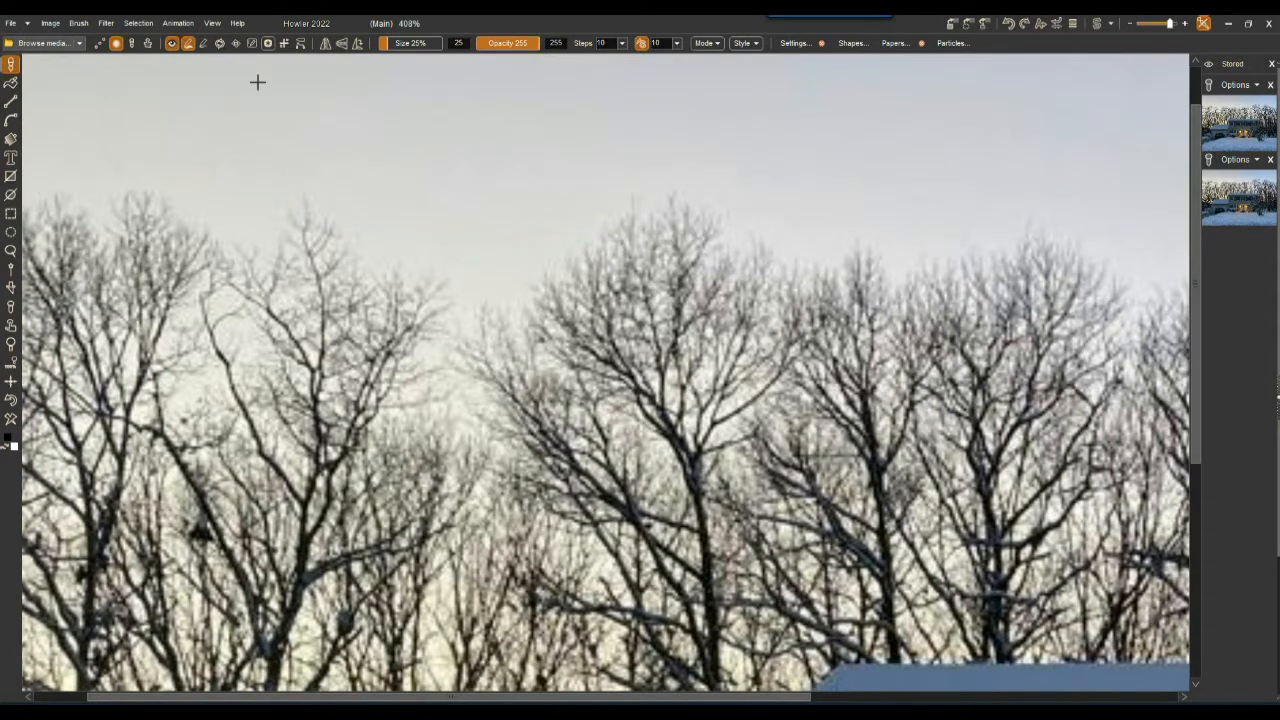
pyautogui.click(137, 24)
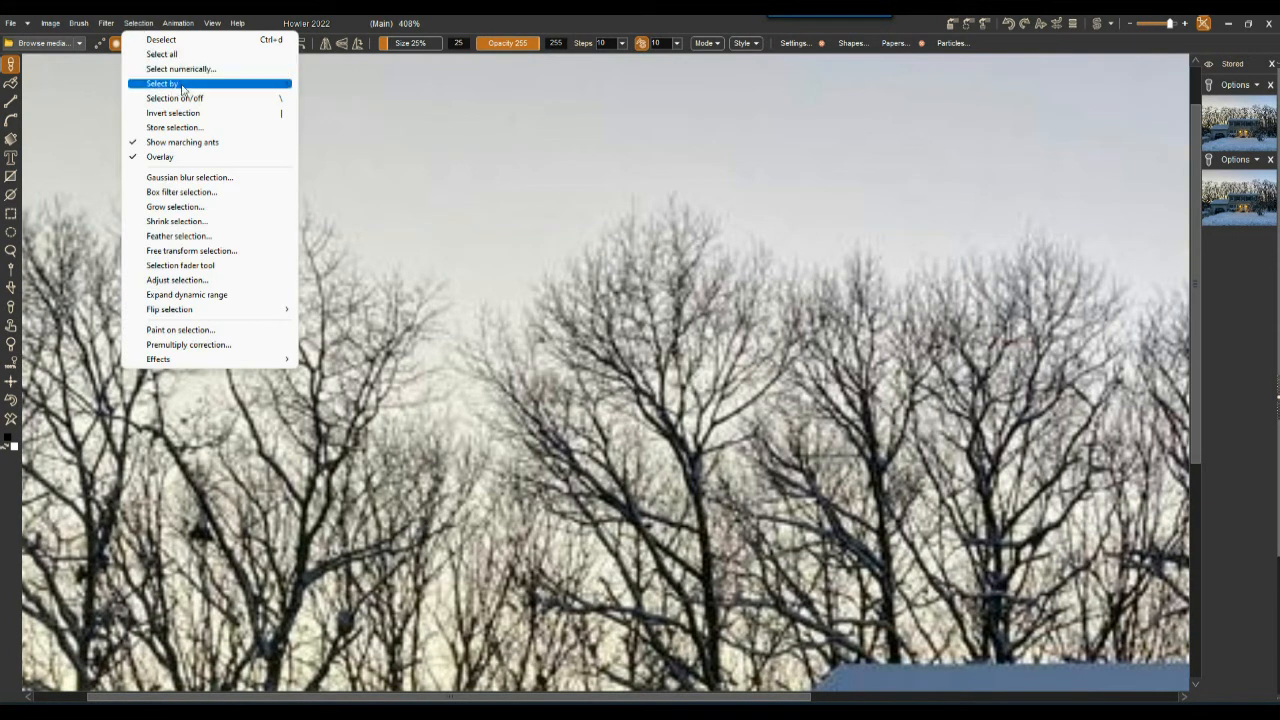
pyautogui.moveTo(181, 85)
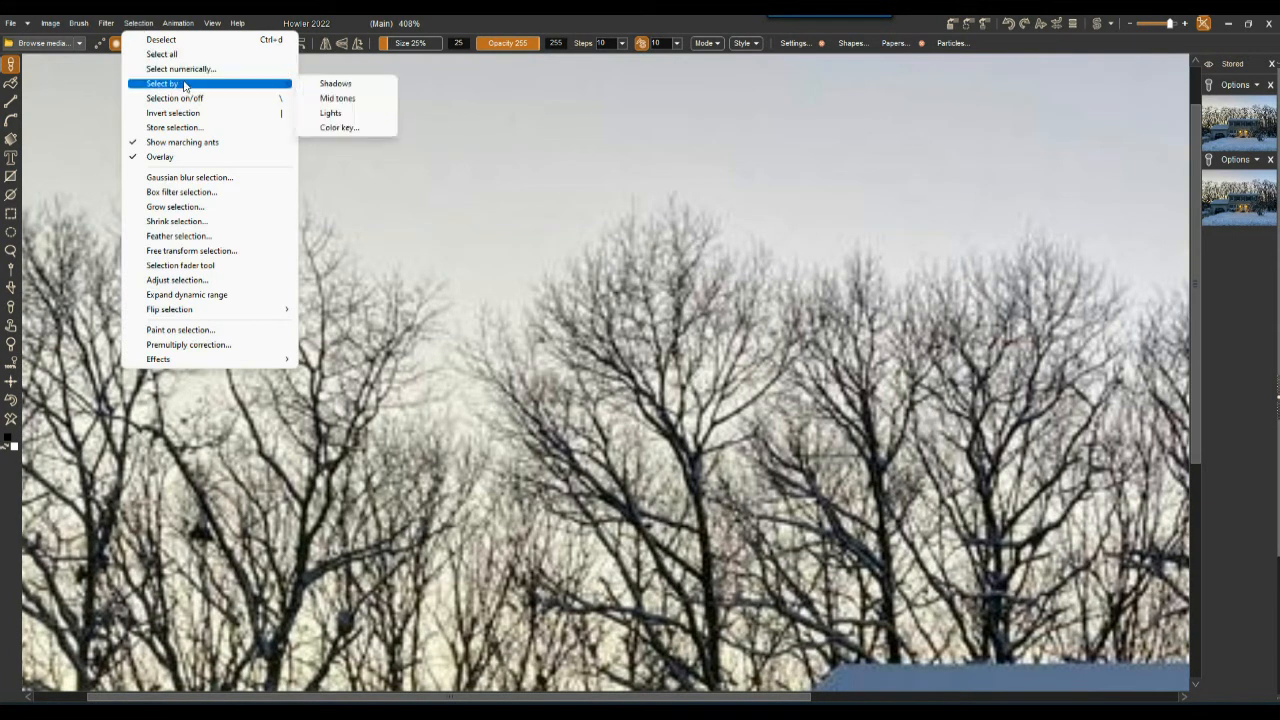
pyautogui.click(347, 113)
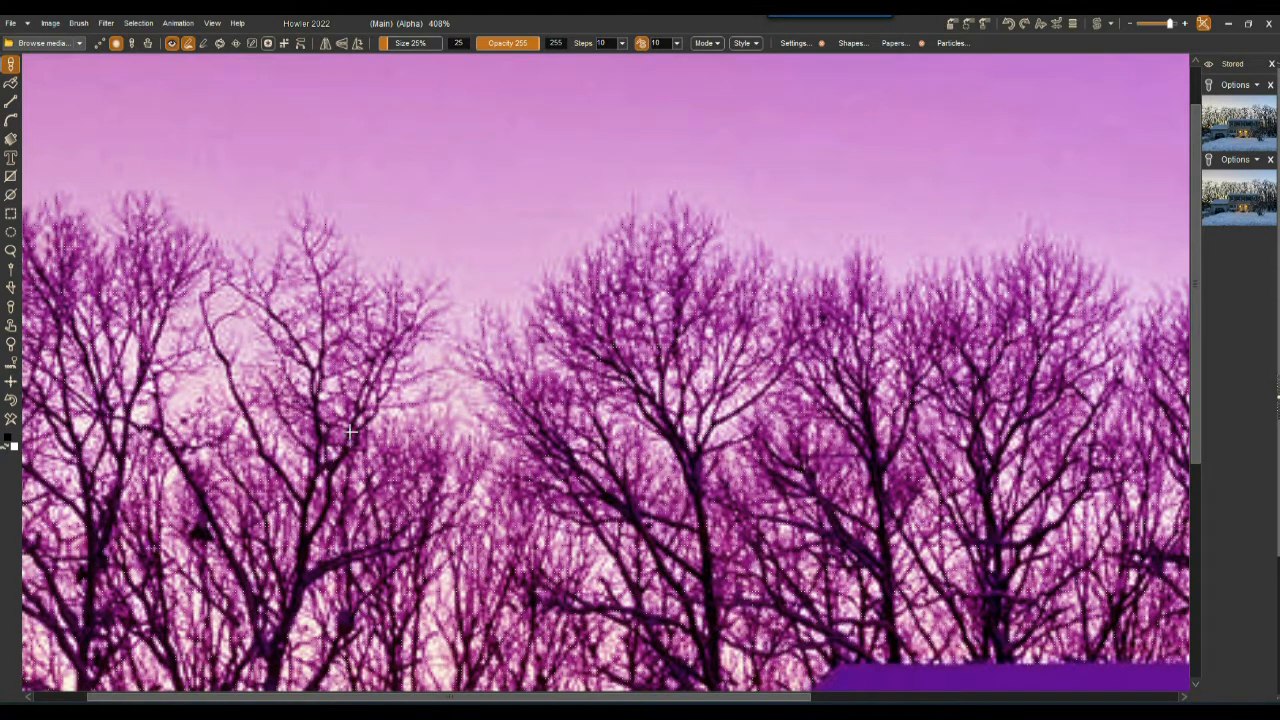
# - Adjust the selection's alpha to brightness 115 and contrast 194, then inspect the mask edges around the bare treetops
pyautogui.click(139, 23)
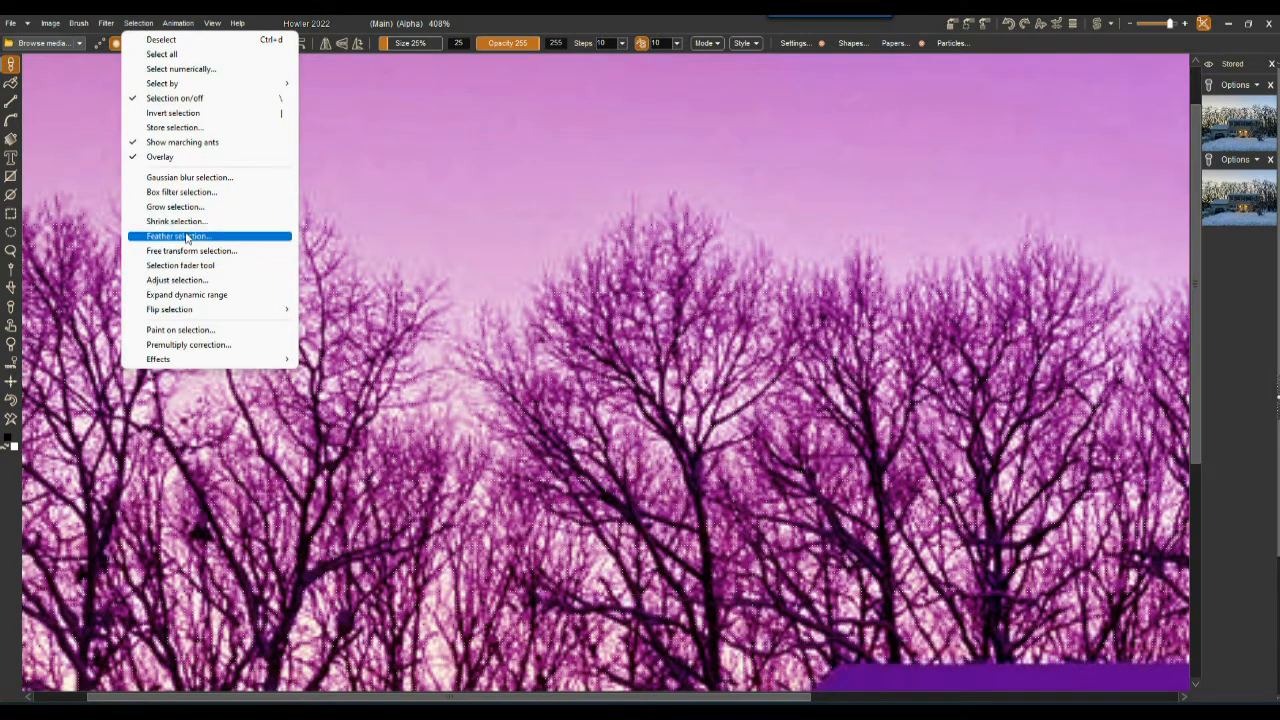
pyautogui.click(190, 282)
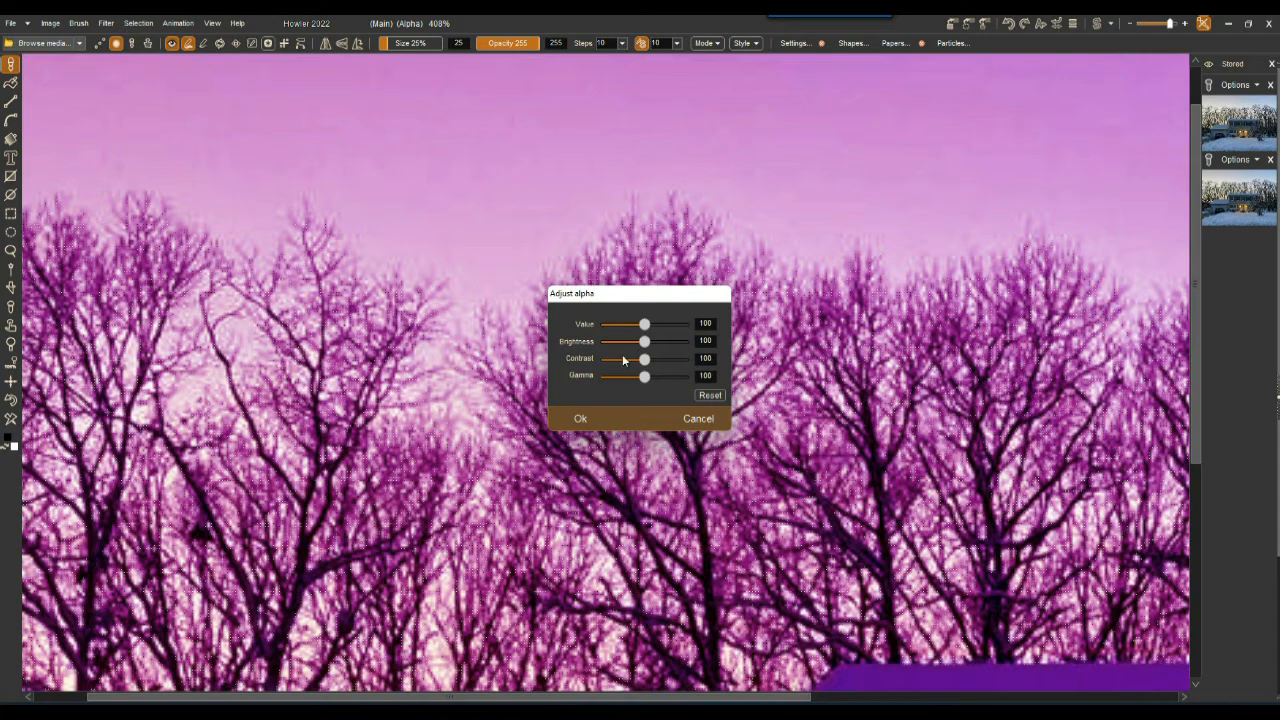
pyautogui.moveTo(643, 343); pyautogui.dragTo(684, 369)
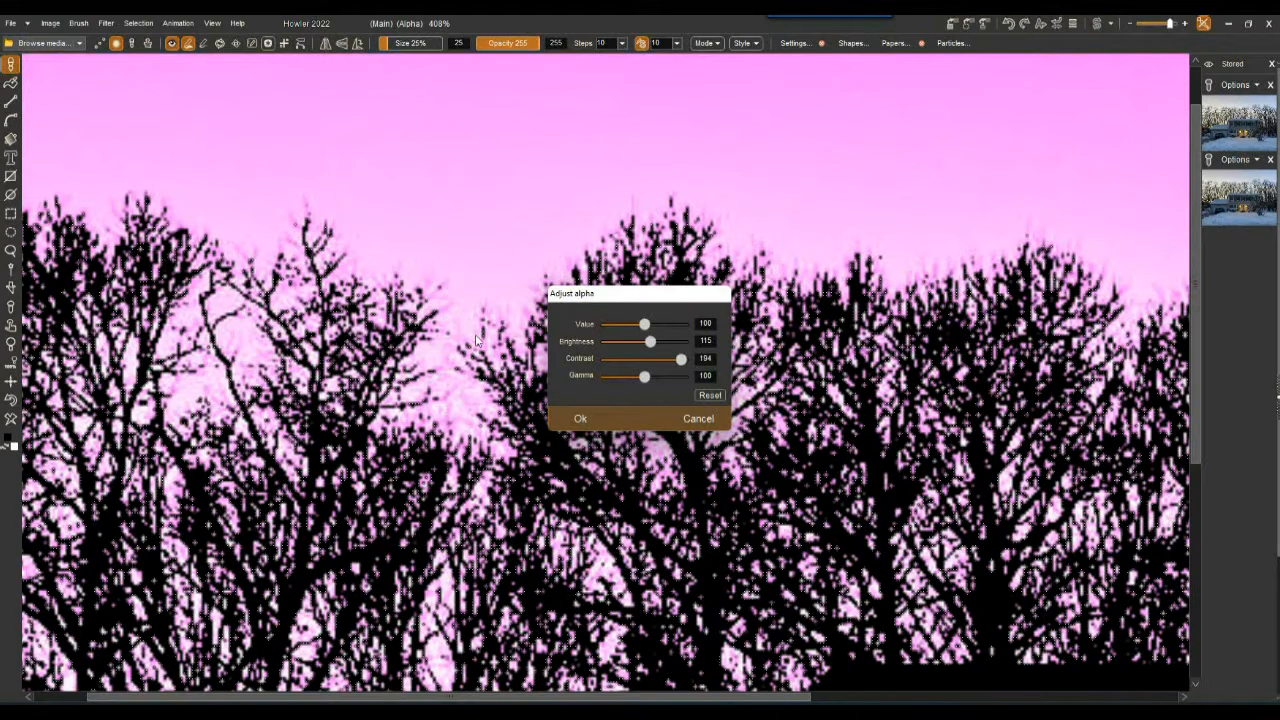
pyautogui.click(581, 420)
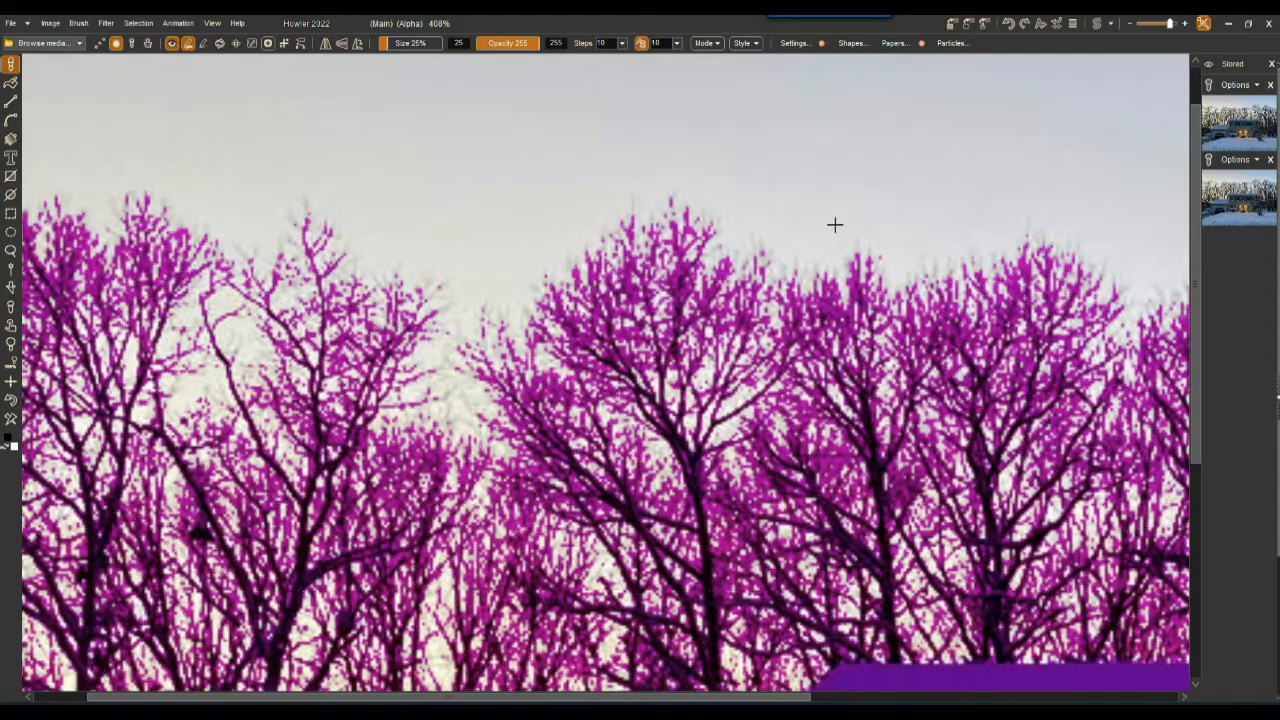
pyautogui.scroll(-3, 835, 225)
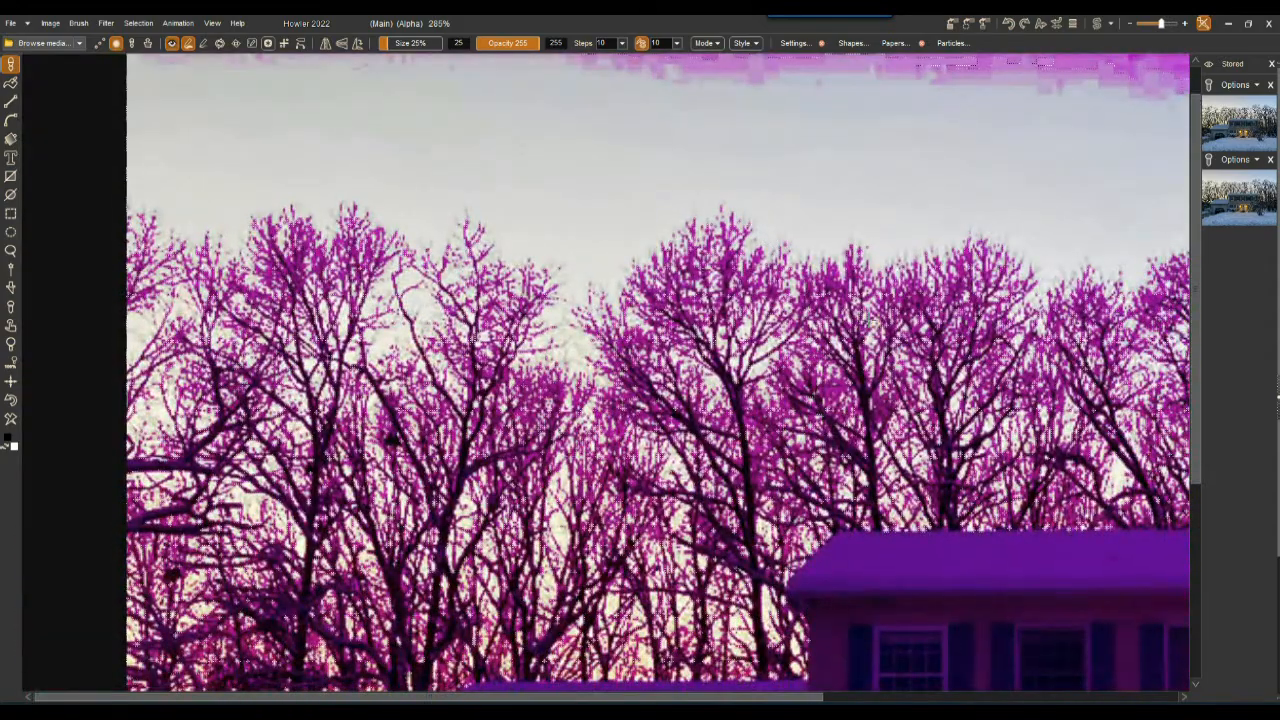
pyautogui.moveTo(1165, 178); pyautogui.dragTo(439, 137)
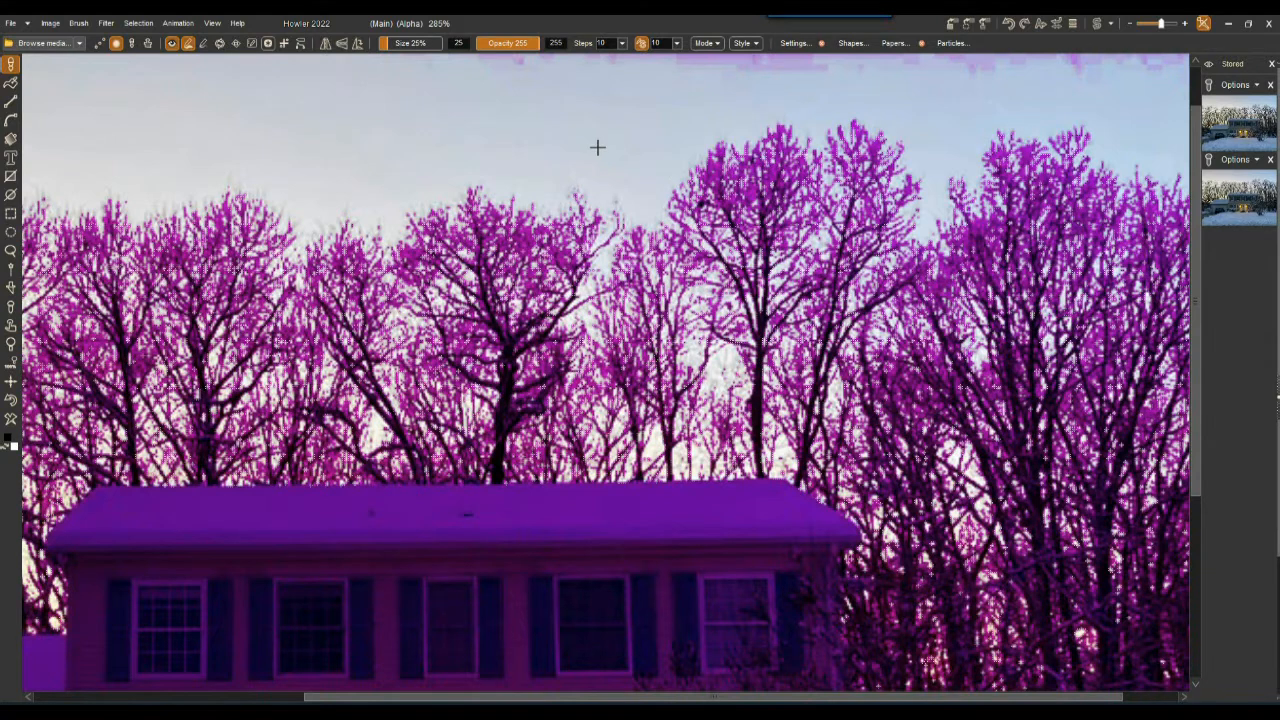
pyautogui.moveTo(603, 131); pyautogui.dragTo(986, 220)
pyautogui.moveTo(634, 241); pyautogui.dragTo(726, 244)
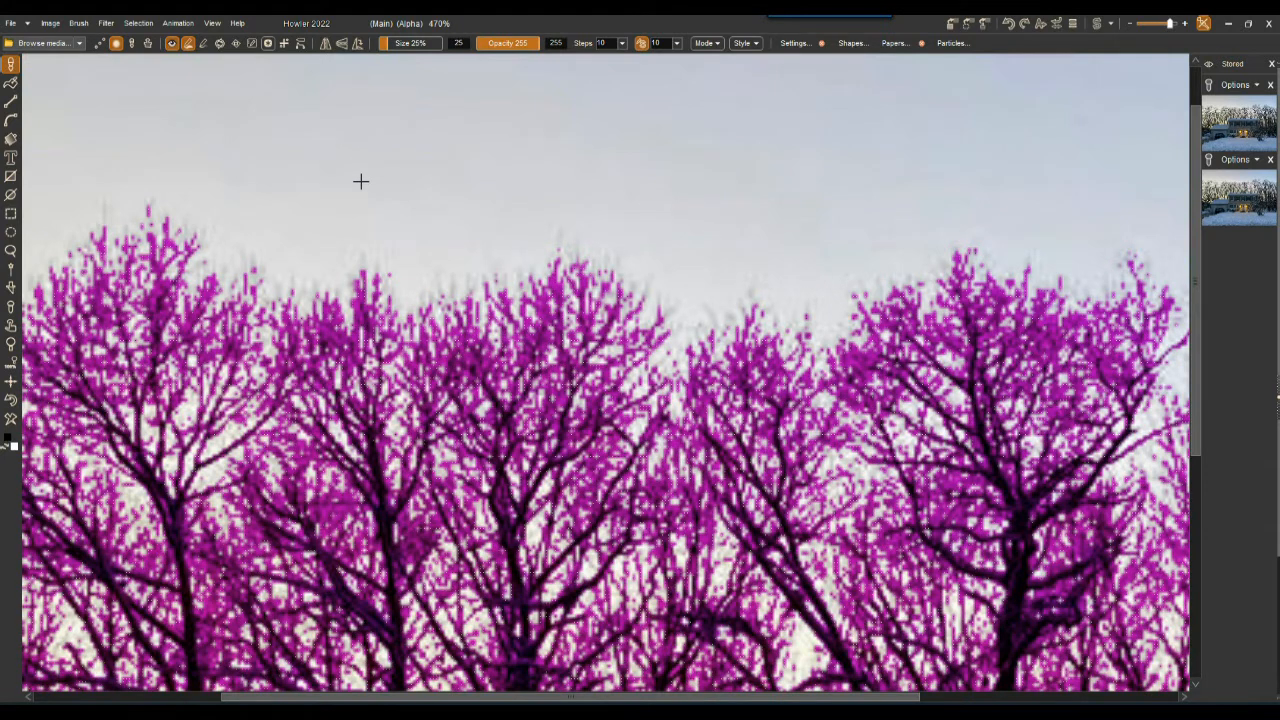
# - Replace the existing image with the walkway photo from the clipboard and store a copy of it
pyautogui.hotkey('ctrl', 'v')
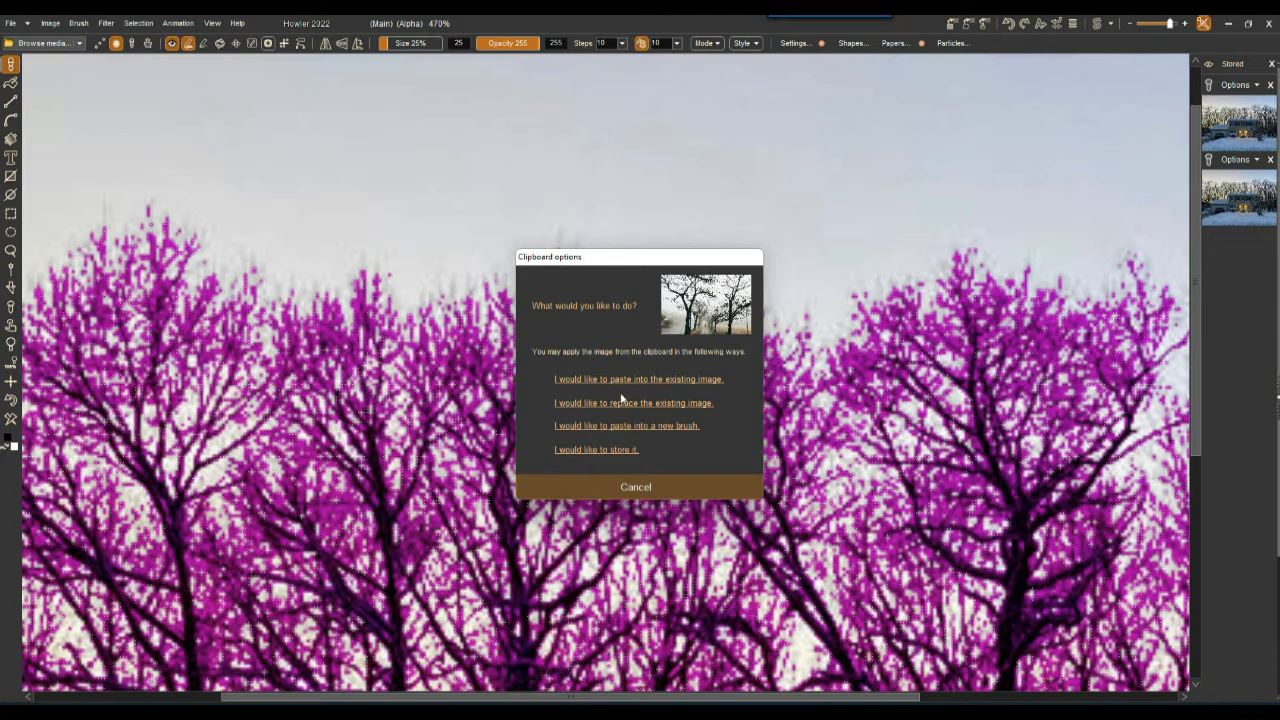
pyautogui.click(659, 402)
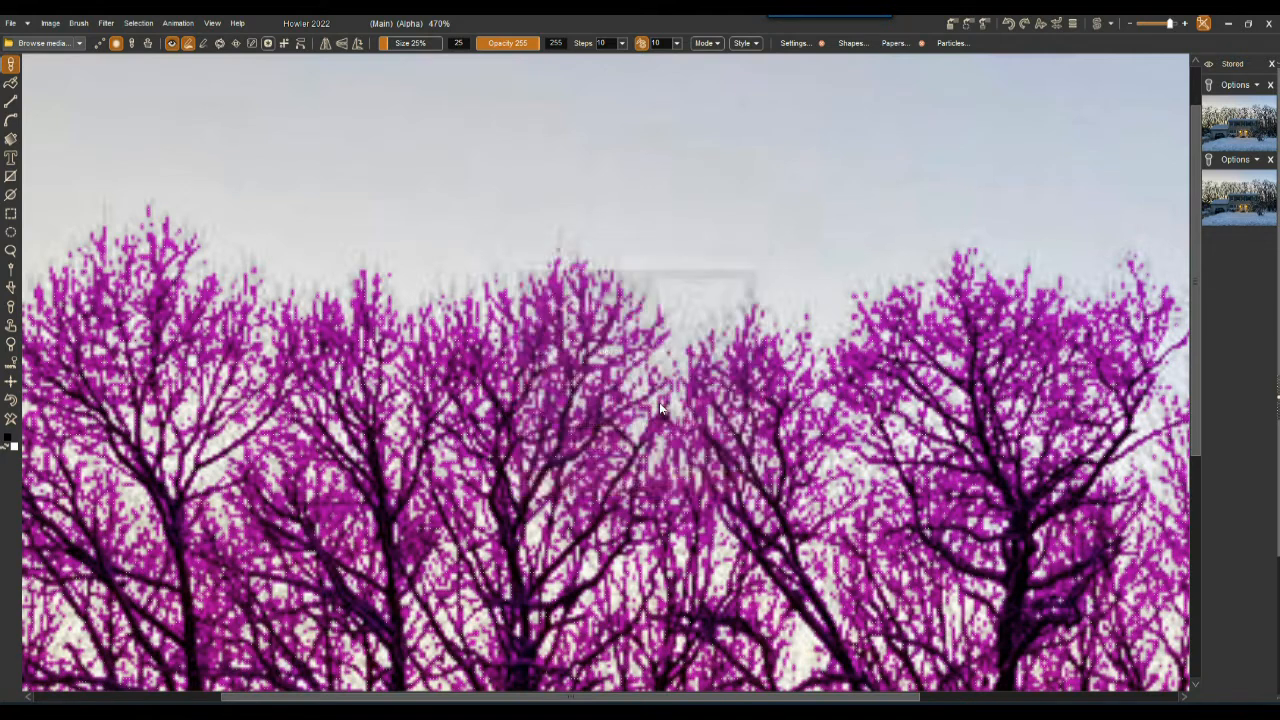
pyautogui.click(953, 24)
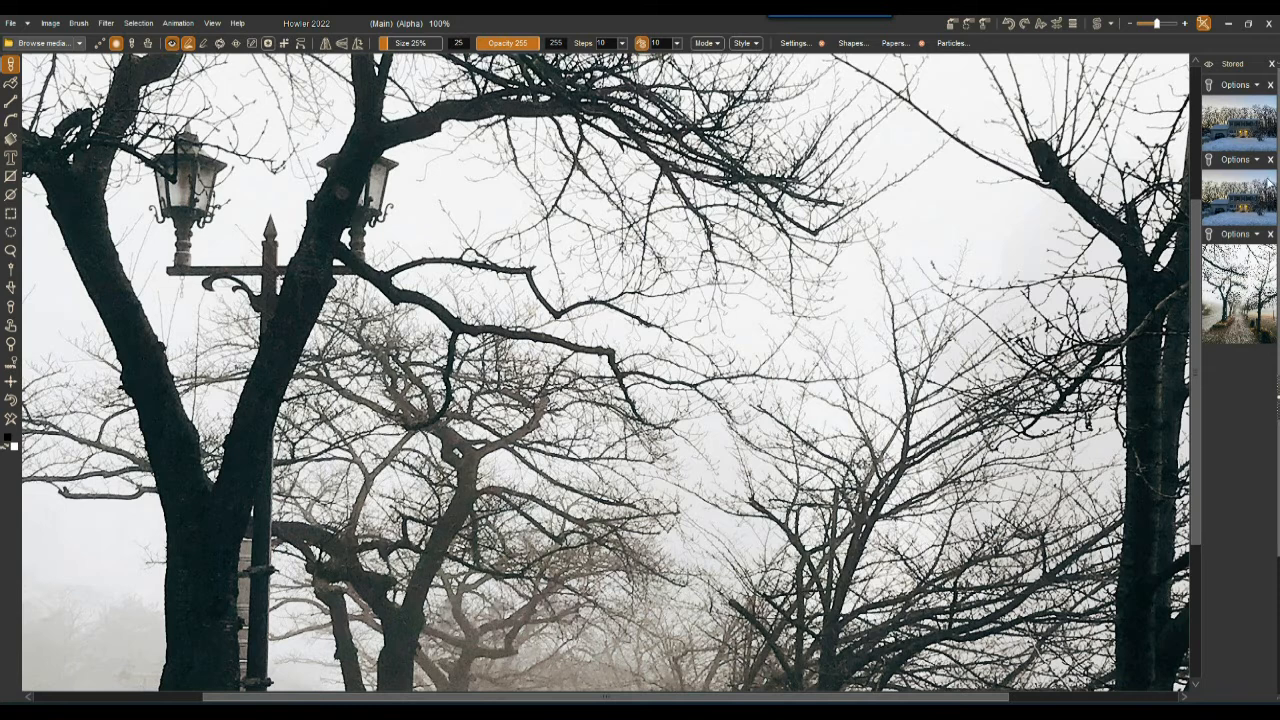
# - Delete the two stored snowy house images, keeping only the stored walkway photo
pyautogui.click(1270, 159)
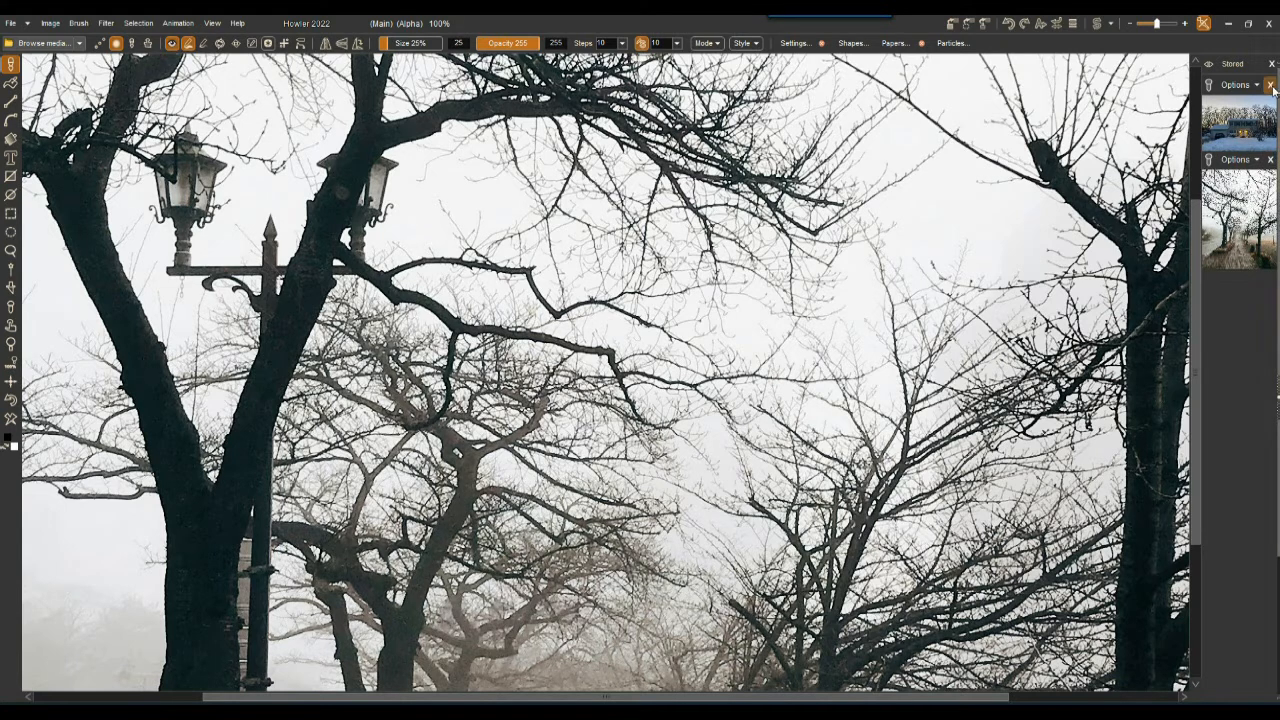
pyautogui.click(1270, 84)
pyautogui.scroll(-4, 456, 348)
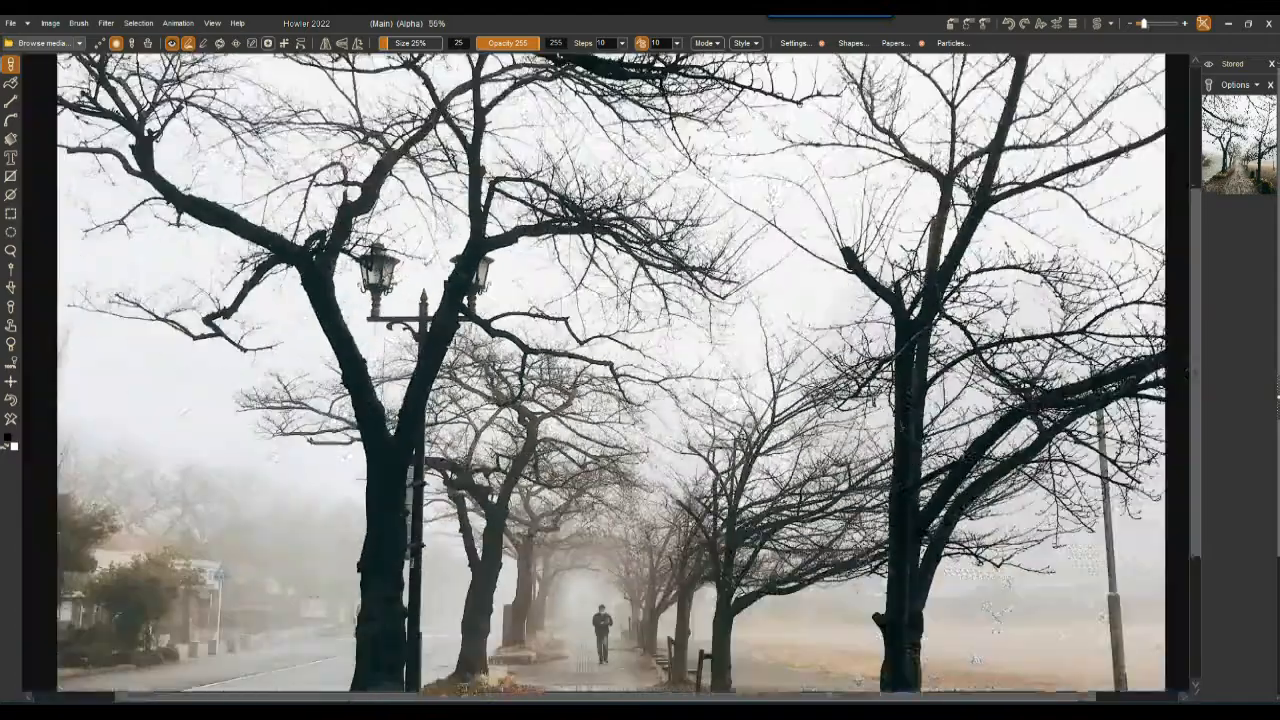
pyautogui.scroll(1, 453, 348)
pyautogui.moveTo(477, 437); pyautogui.dragTo(522, 208)
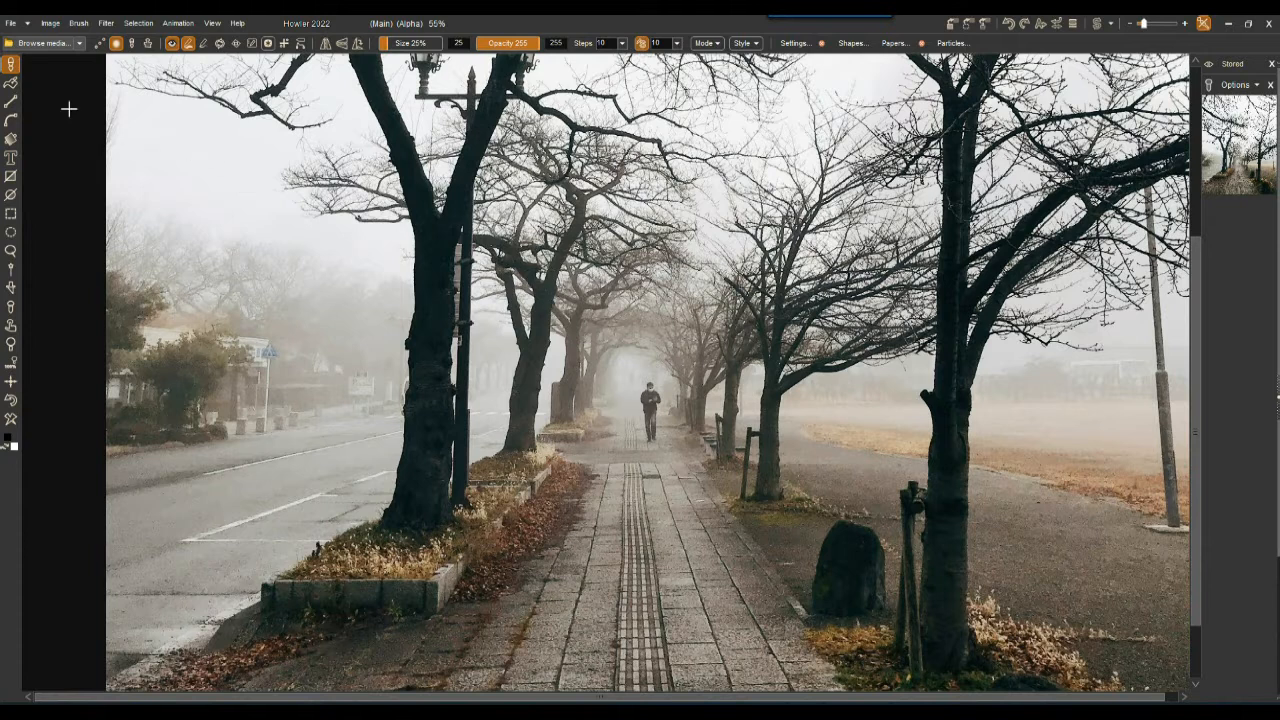
# - Draw a tall rectangular selection on the walkway photo and move it over the large roadside trees beside the street
pyautogui.click(10, 214)
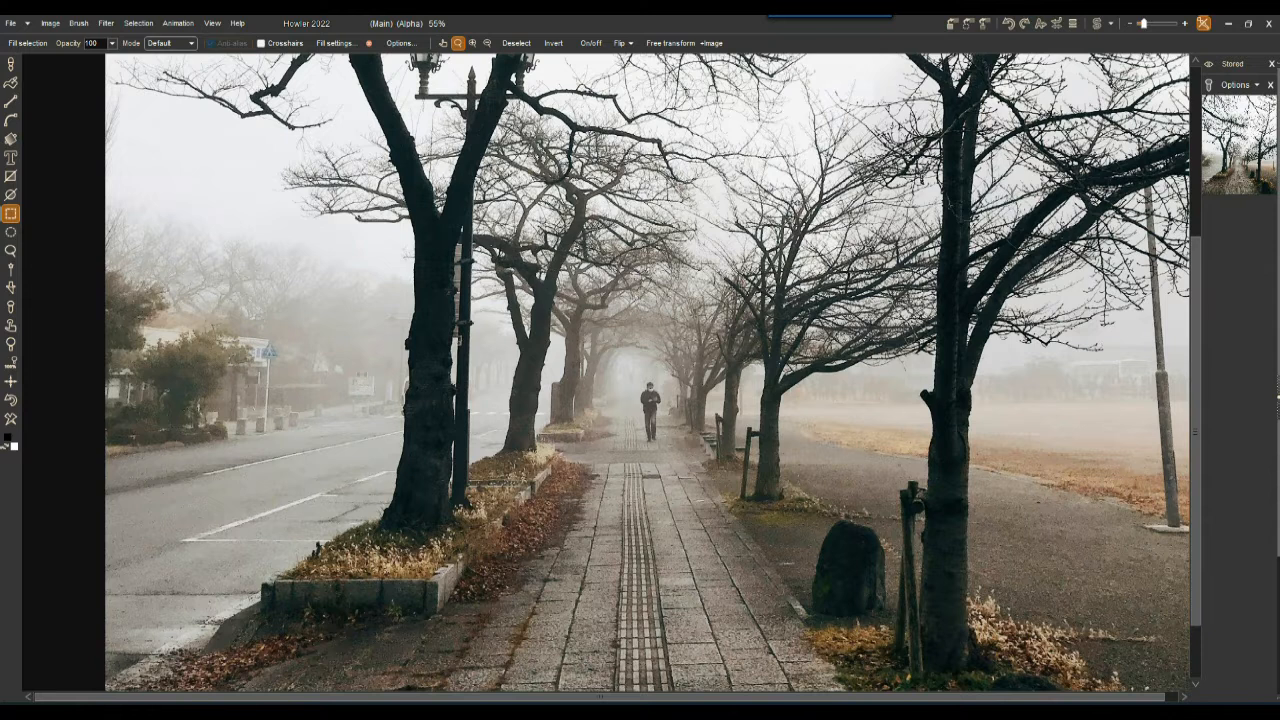
pyautogui.moveTo(657, 155); pyautogui.dragTo(1125, 689)
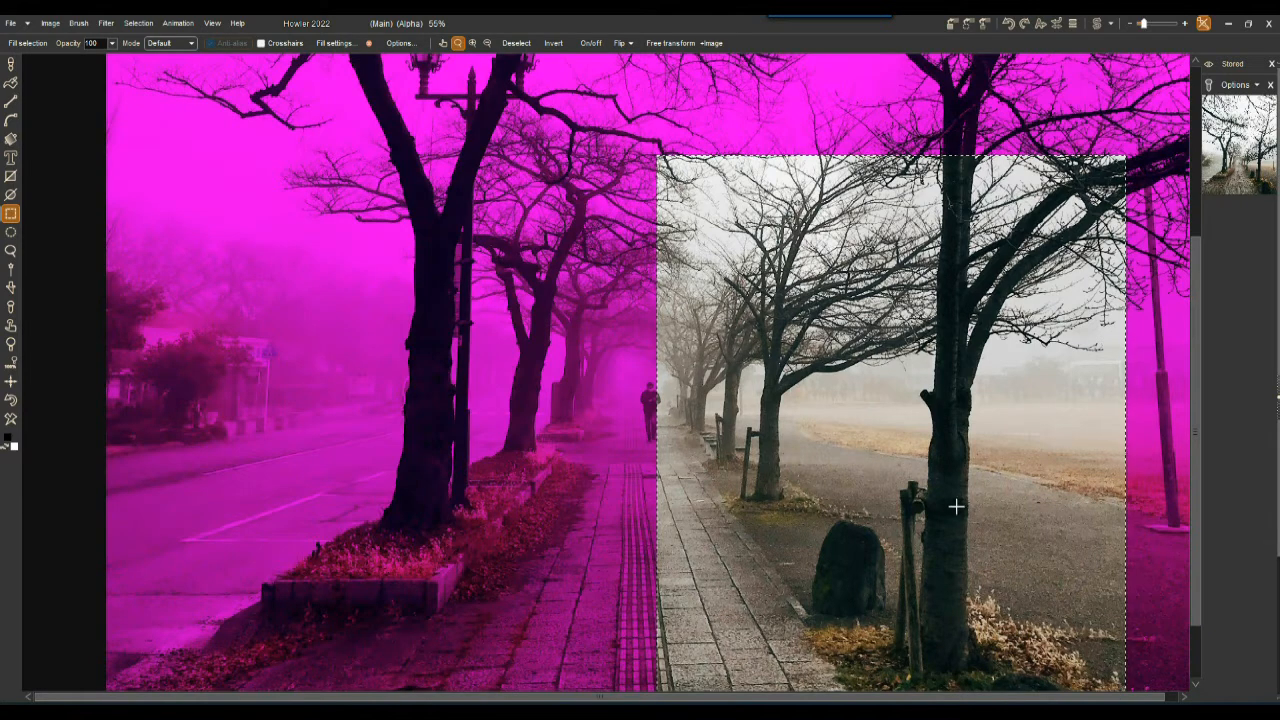
pyautogui.moveTo(953, 523); pyautogui.dragTo(80, 450)
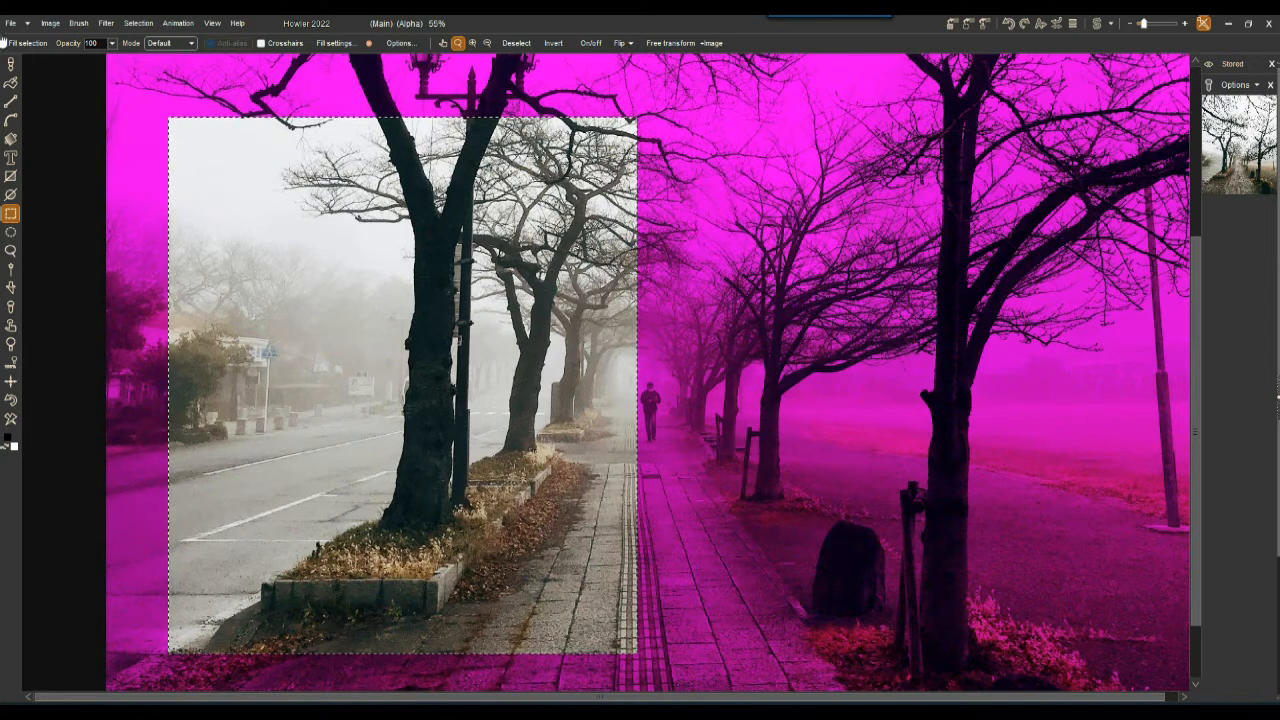
pyautogui.click(50, 22)
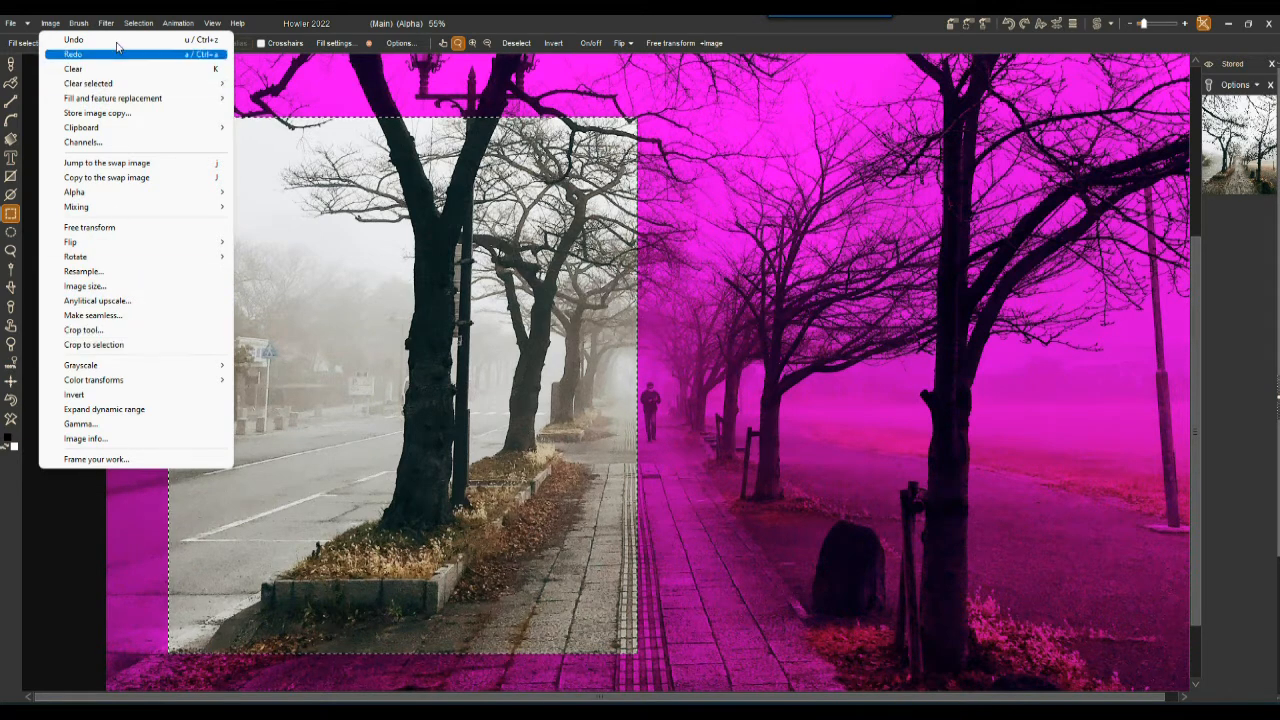
pyautogui.click(504, 20)
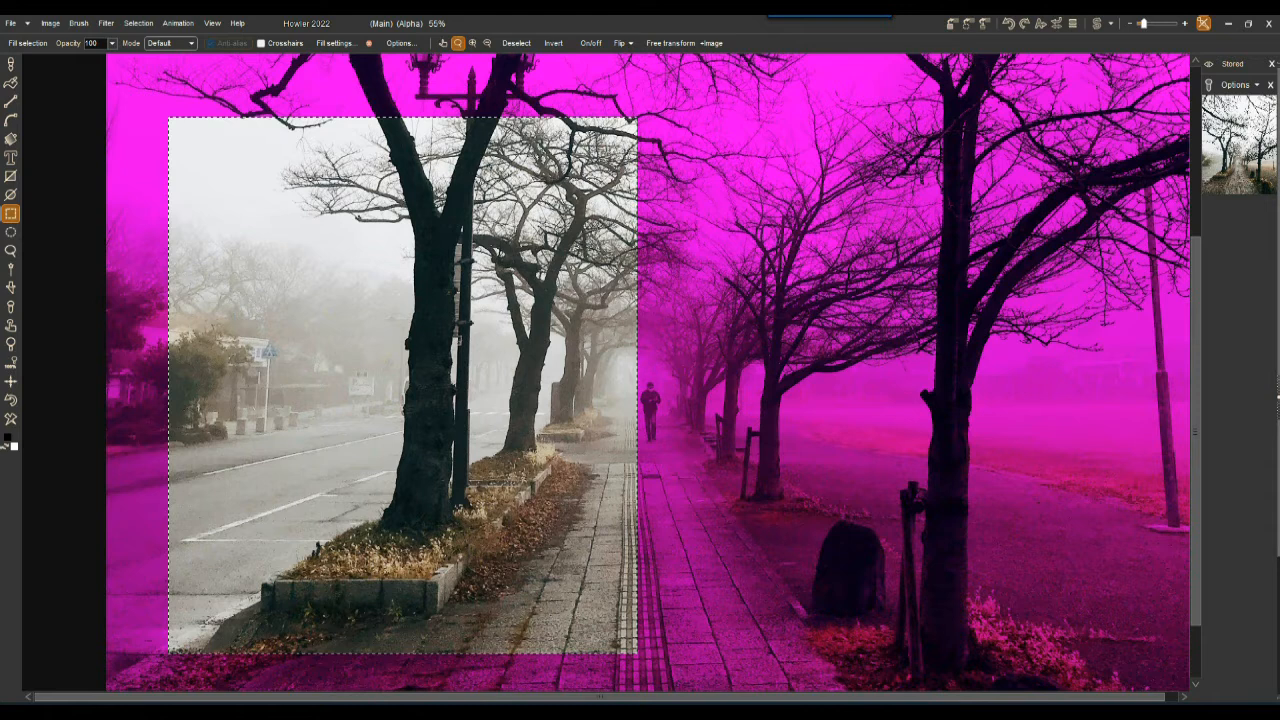
# - Adjust the edges of the rectangular selection so it frames the roadside trees and part of the walkway
pyautogui.moveTo(269, 633); pyautogui.dragTo(248, 668)
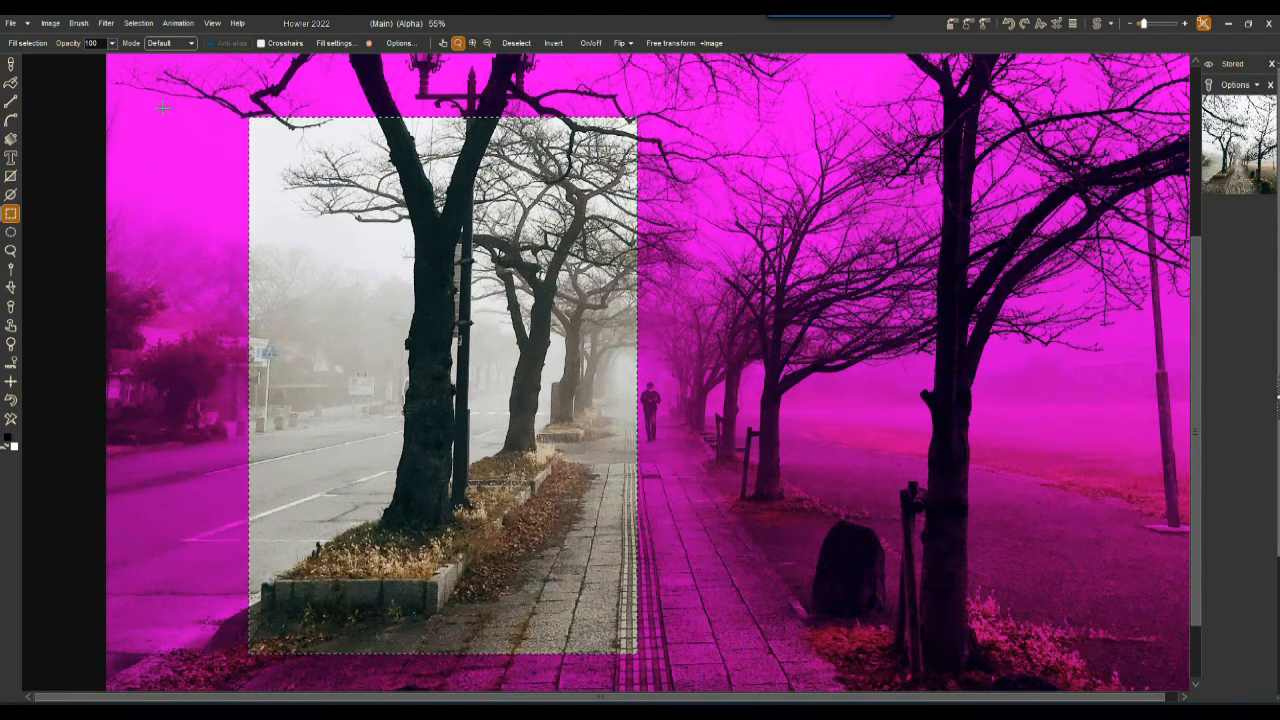
pyautogui.moveTo(162, 106); pyautogui.dragTo(265, 657)
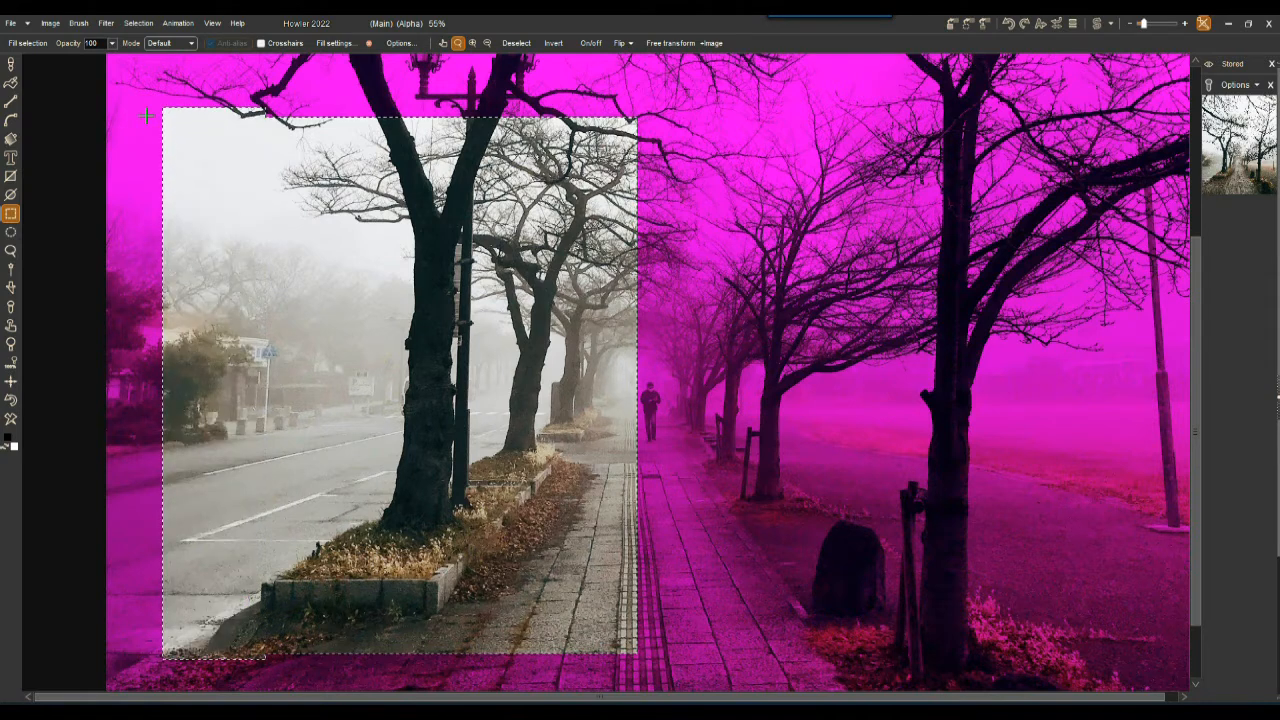
pyautogui.moveTo(143, 88); pyautogui.dragTo(688, 118)
pyautogui.moveTo(470, 665); pyautogui.dragTo(708, 671)
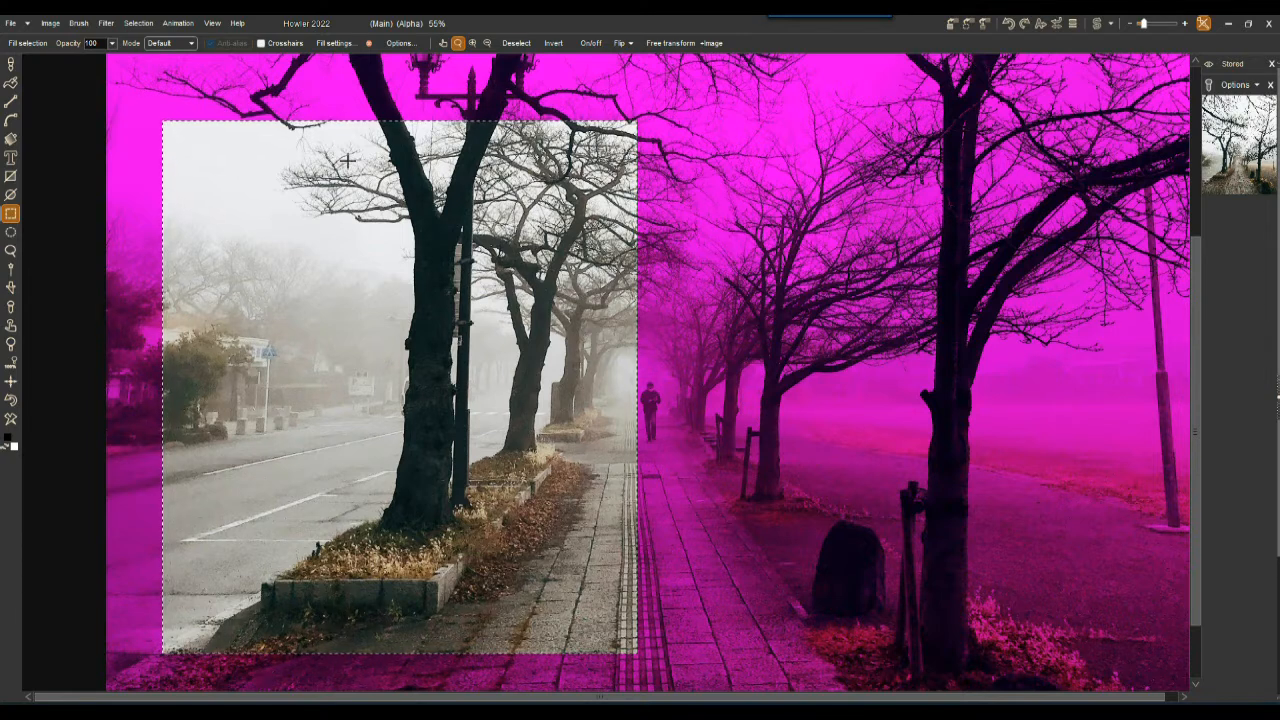
pyautogui.moveTo(648, 593); pyautogui.dragTo(627, 667)
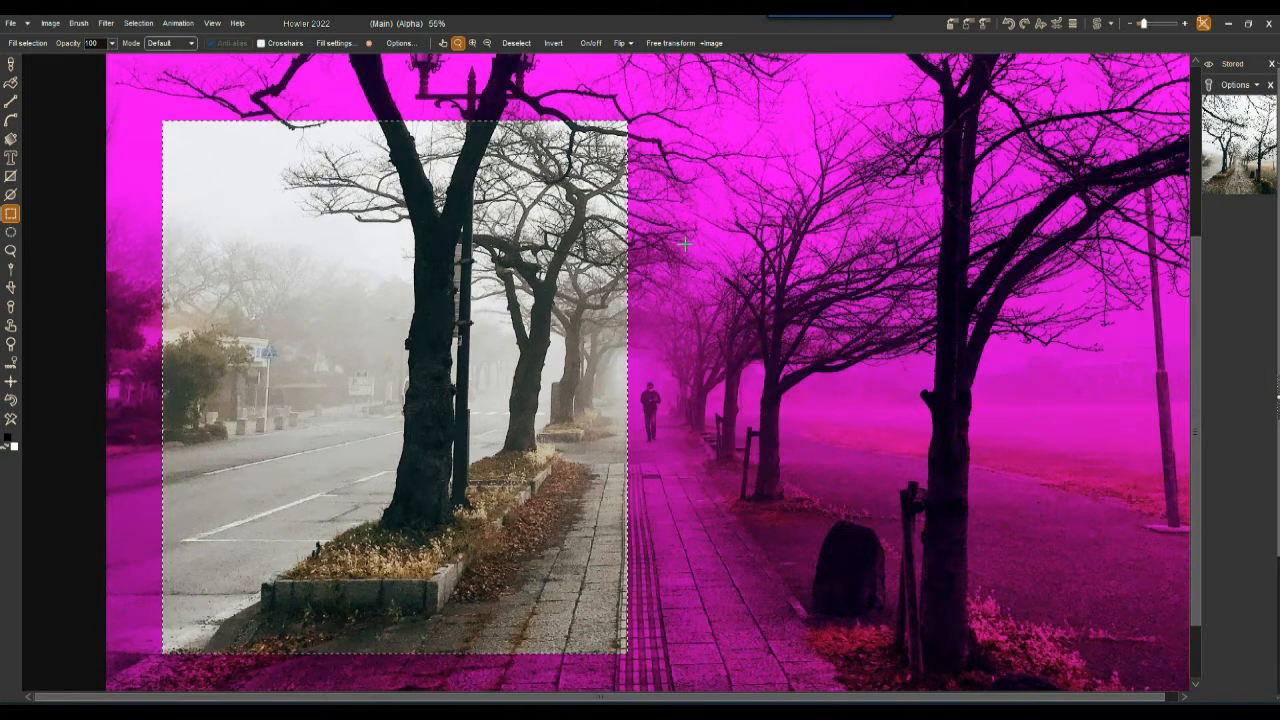
# - Crop the photo to the rectangular selection and store a copy of the cropped image
pyautogui.click(47, 24)
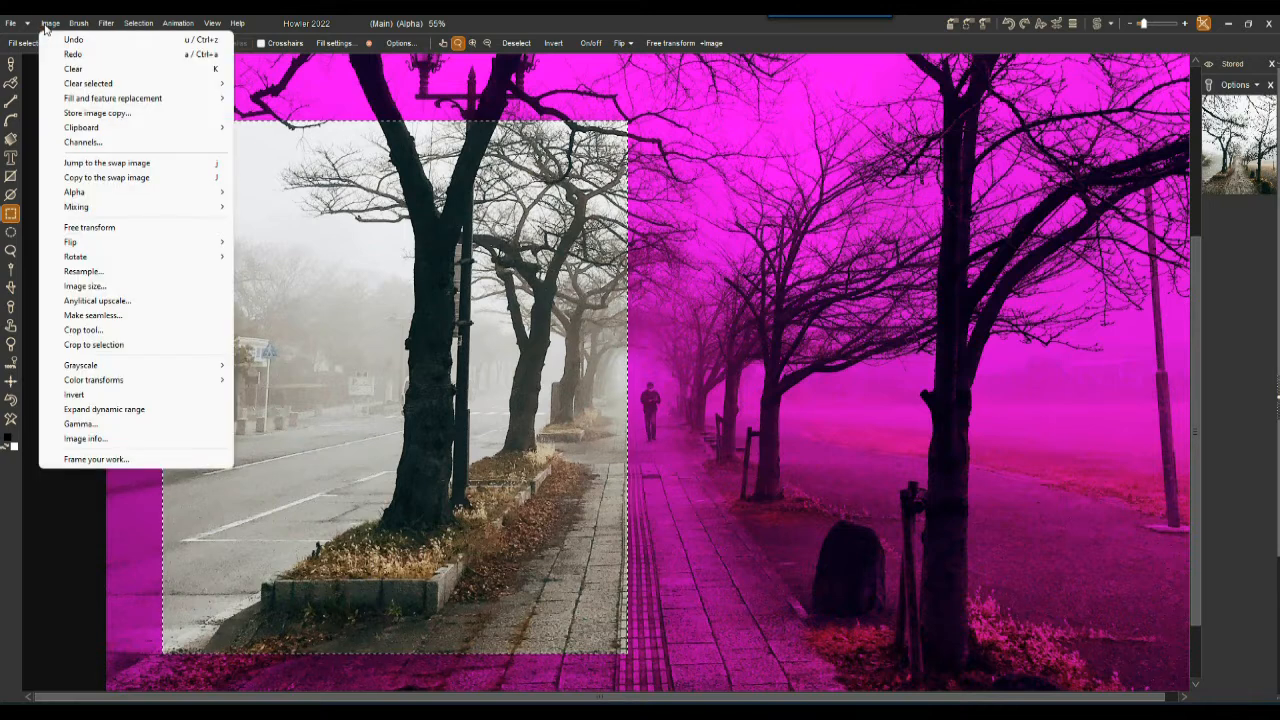
pyautogui.click(115, 345)
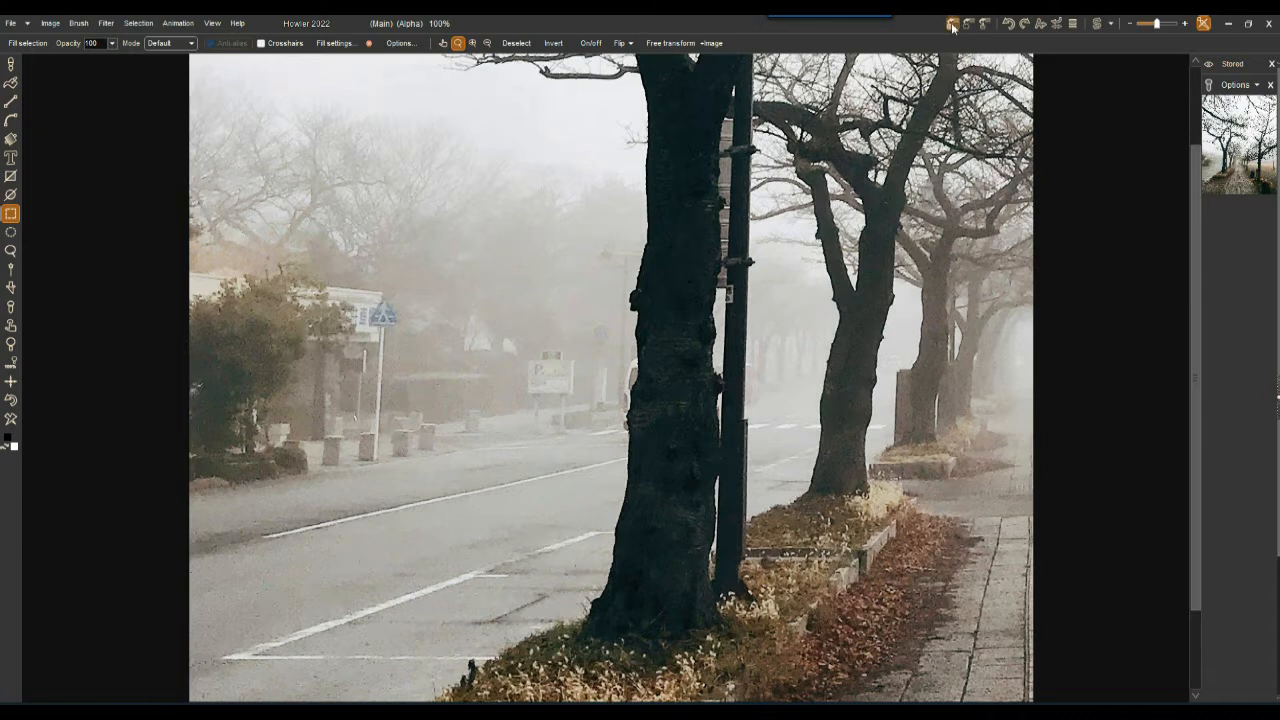
pyautogui.click(952, 24)
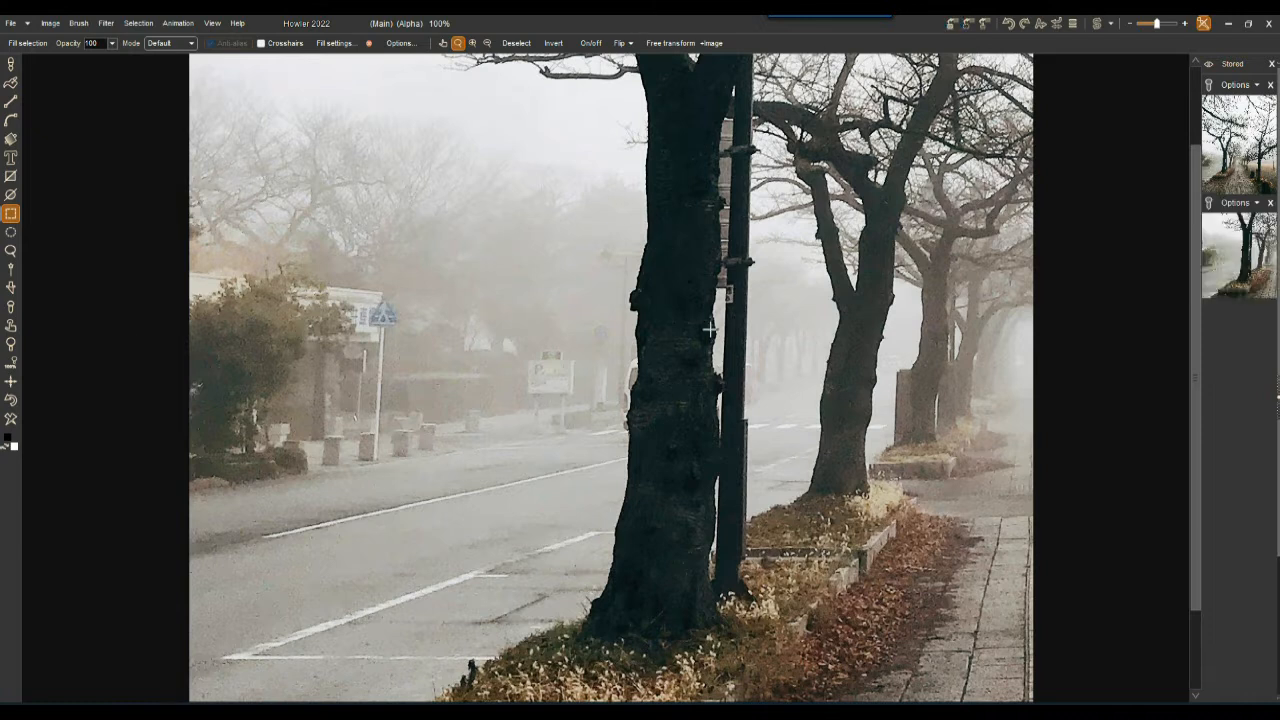
# - Look up the cropped image's width and height in its image information
pyautogui.moveTo(708, 341)
pyautogui.mouseDown()
pyautogui.moveTo(423, 334)
pyautogui.moveTo(619, 280)
pyautogui.moveTo(697, 322)
pyautogui.mouseUp()
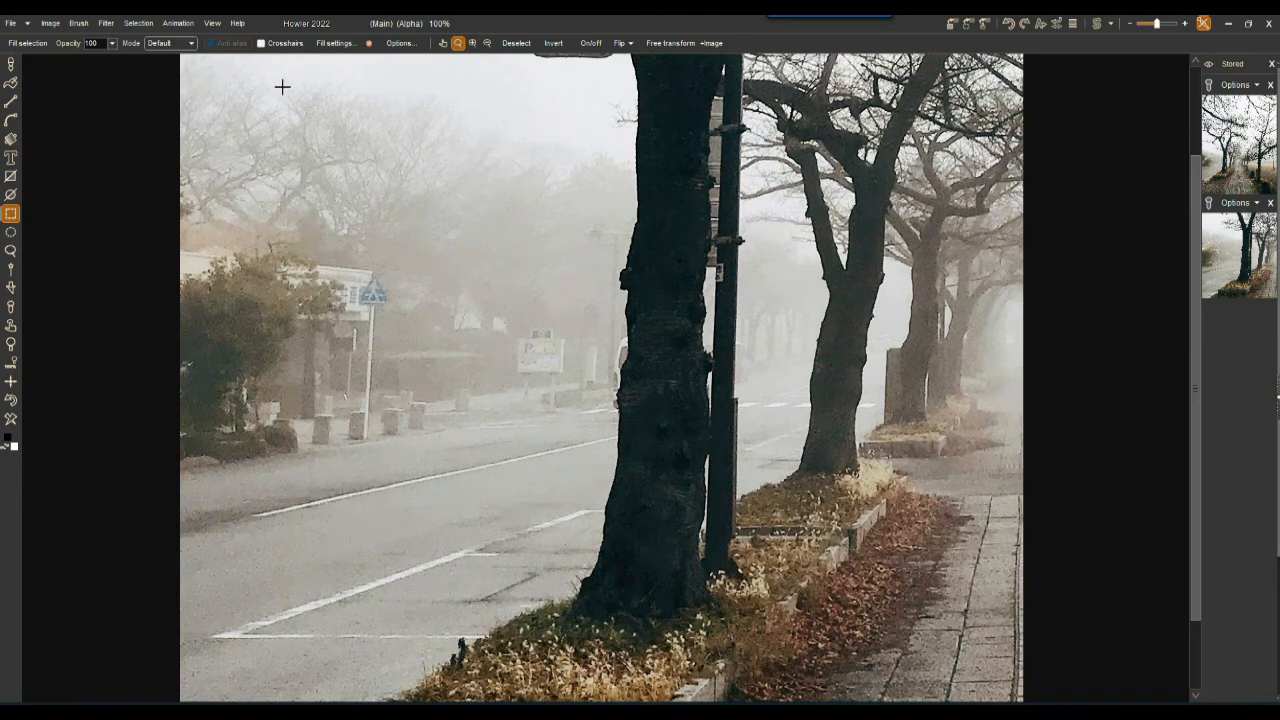
pyautogui.click(51, 23)
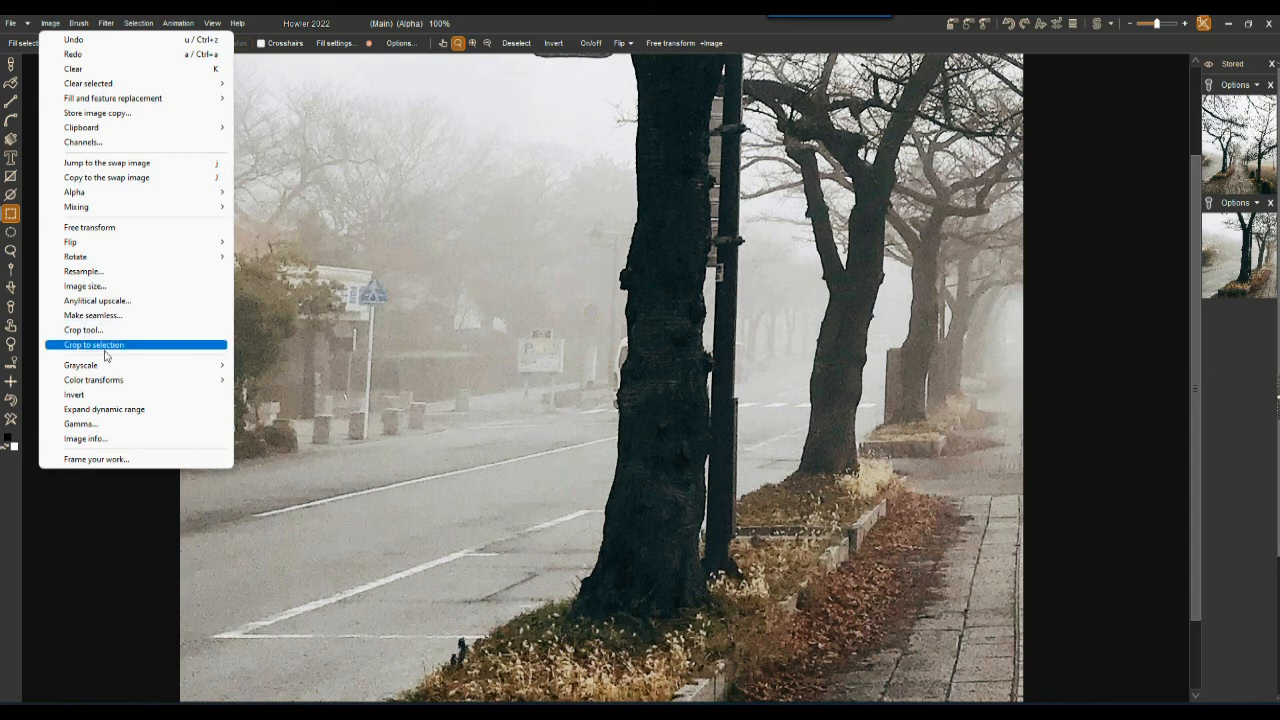
pyautogui.click(96, 440)
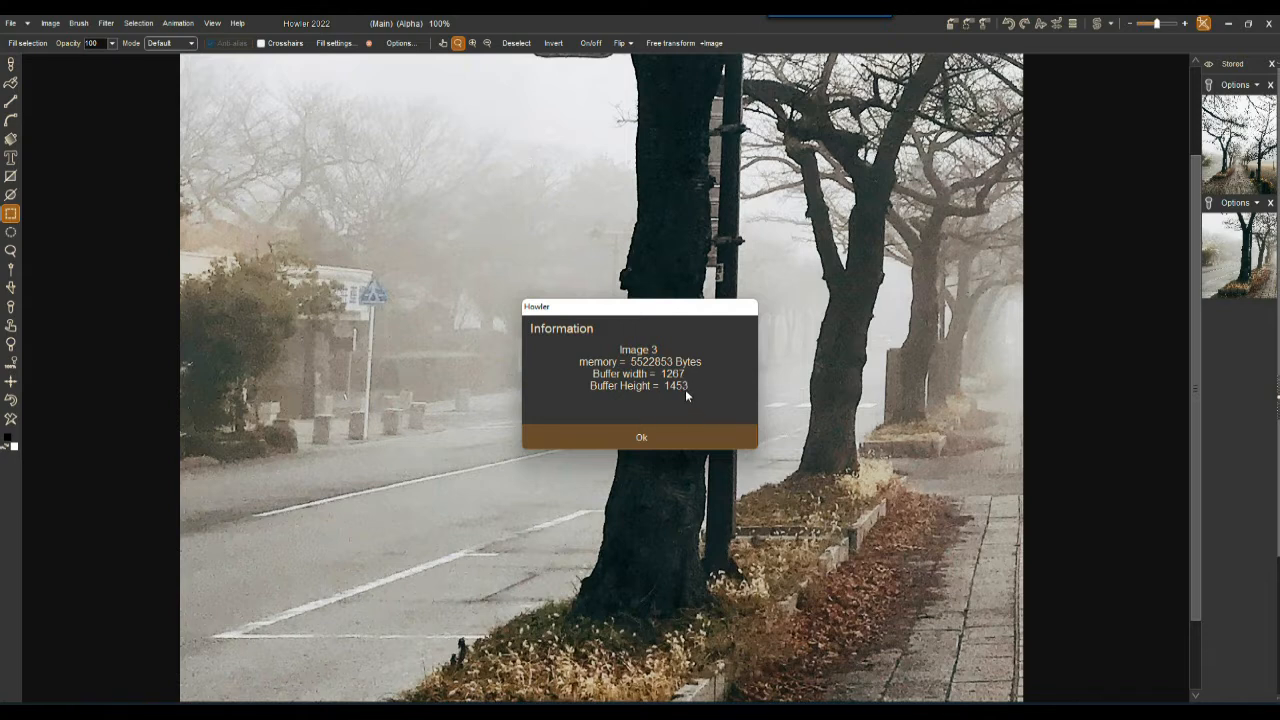
pyautogui.click(640, 438)
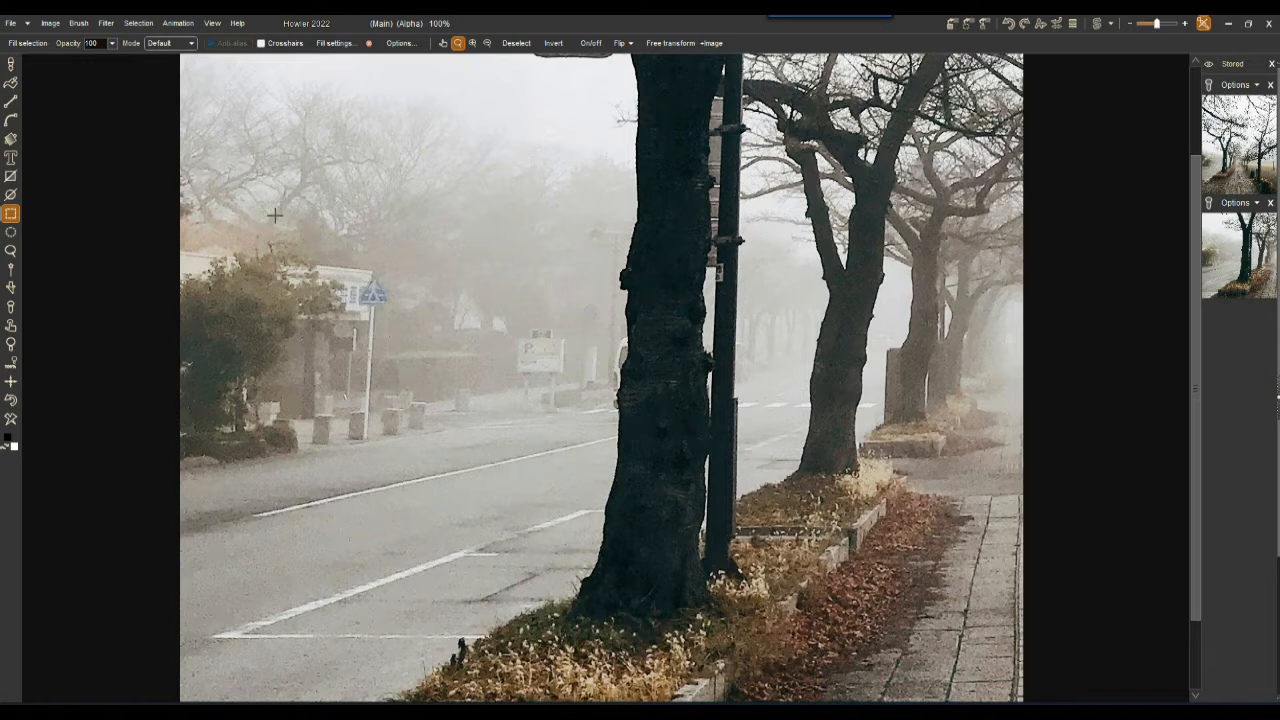
pyautogui.click(52, 24)
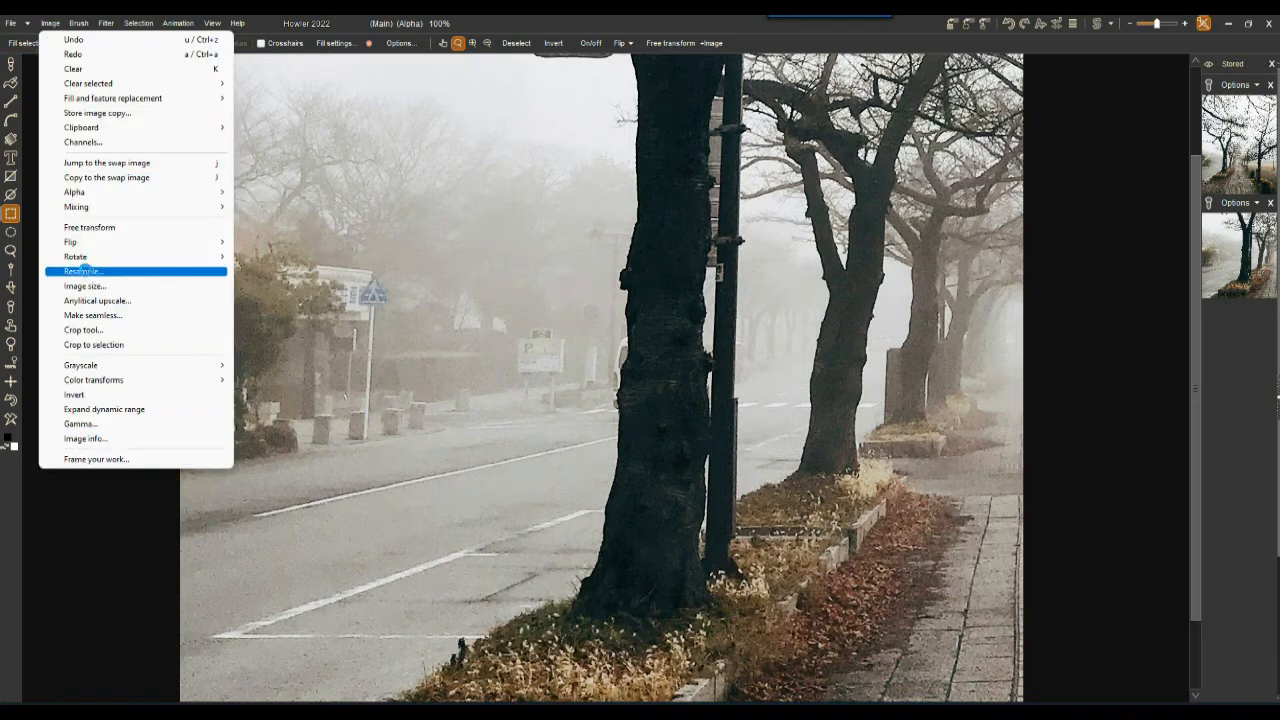
pyautogui.click(85, 286)
pyautogui.moveTo(514, 261); pyautogui.dragTo(467, 263)
pyautogui.write('1280')
pyautogui.click(834, 546)
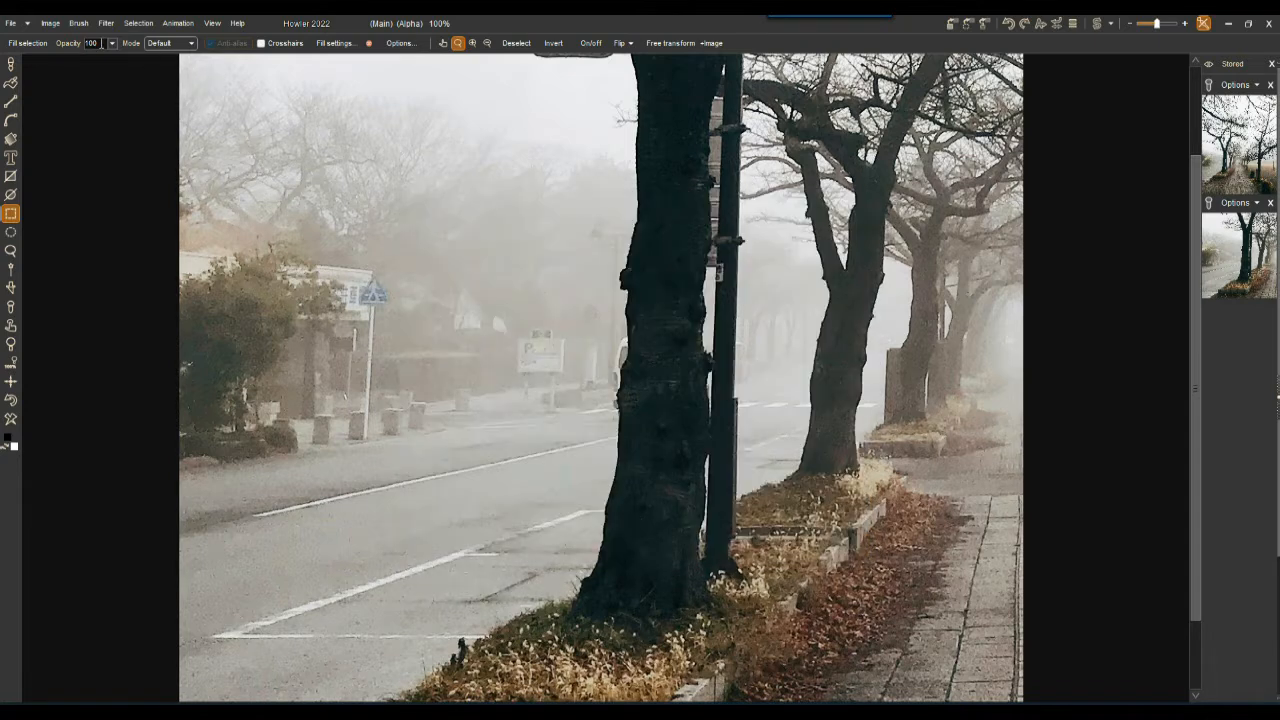
# - Set the cropped image's height to 1280 pixels in the image size settings
pyautogui.click(50, 22)
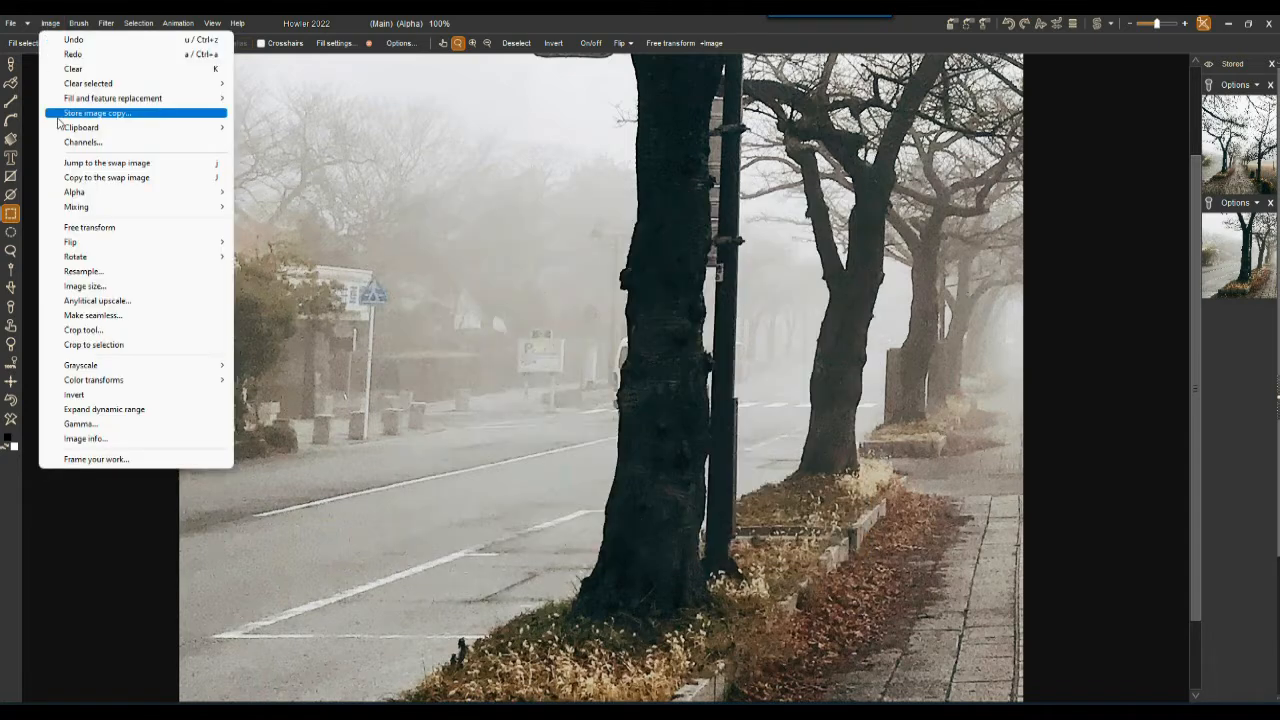
pyautogui.click(107, 274)
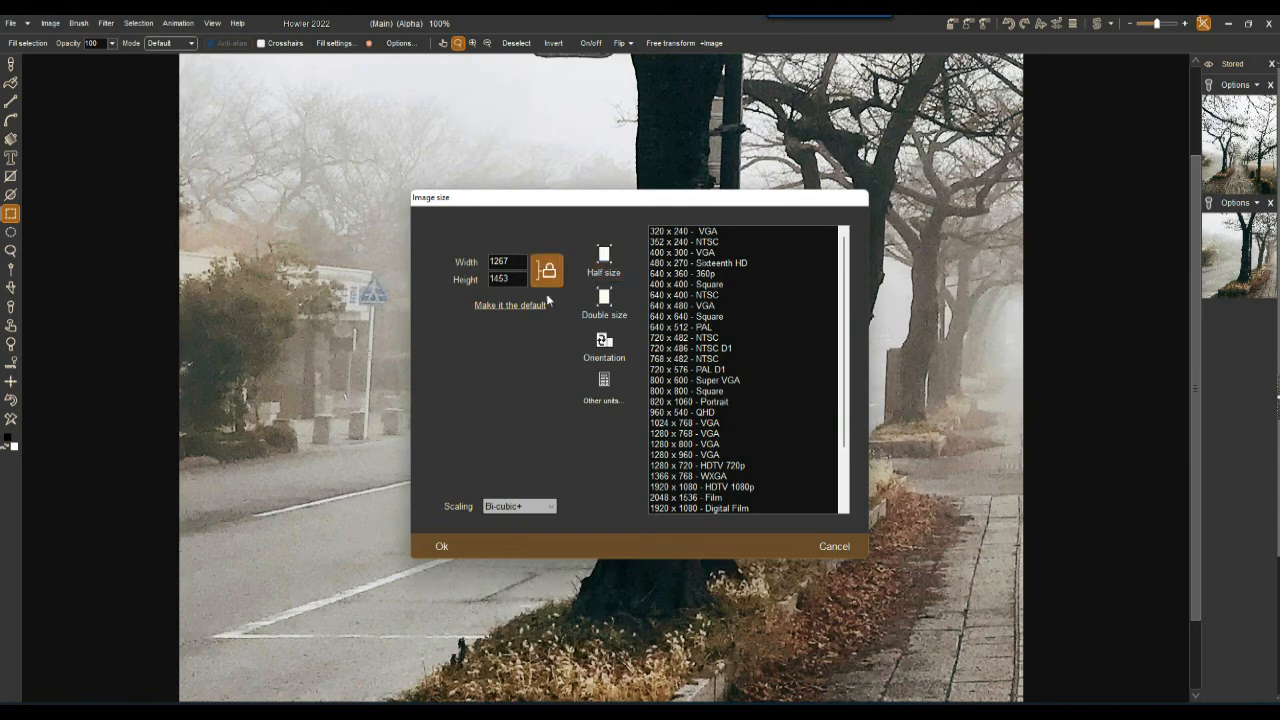
pyautogui.moveTo(517, 262); pyautogui.dragTo(482, 262)
pyautogui.write('1280')
pyautogui.moveTo(516, 277); pyautogui.dragTo(494, 278)
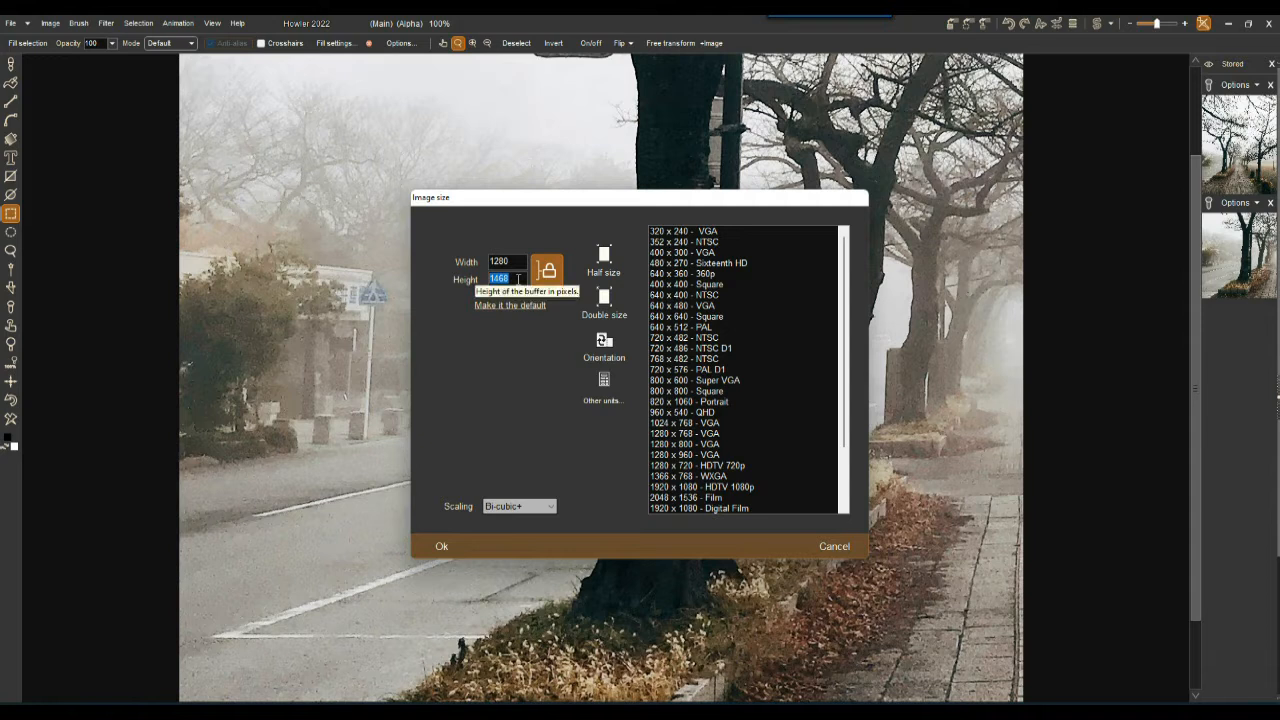
pyautogui.write('1280')
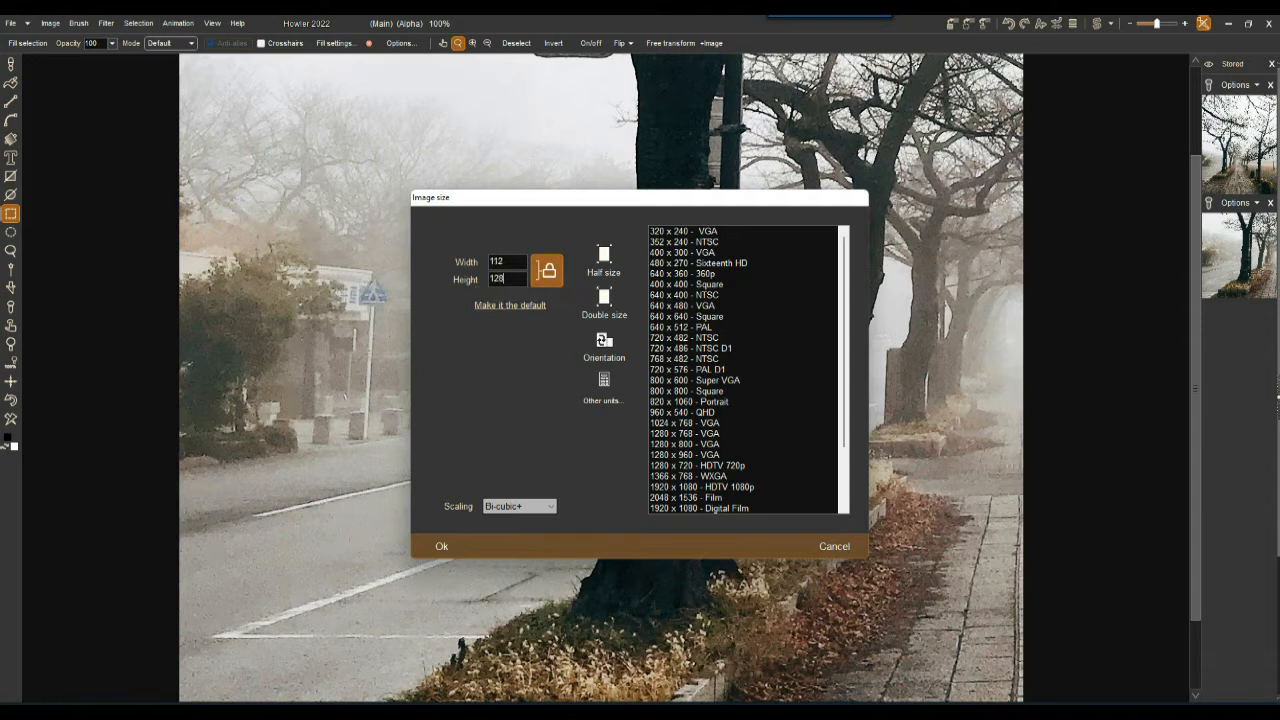
pyautogui.click(518, 262)
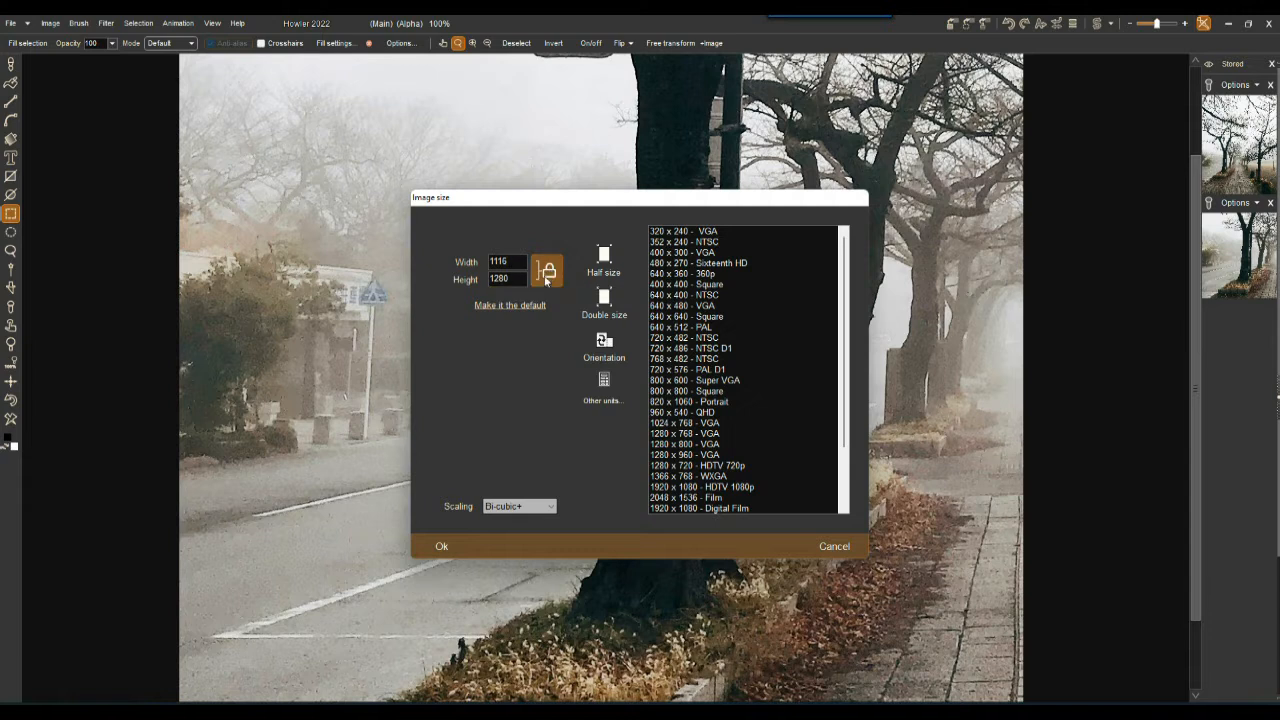
# - Unlock the width-to-height proportions, adjust the width separately, and apply the new image size
pyautogui.click(548, 273)
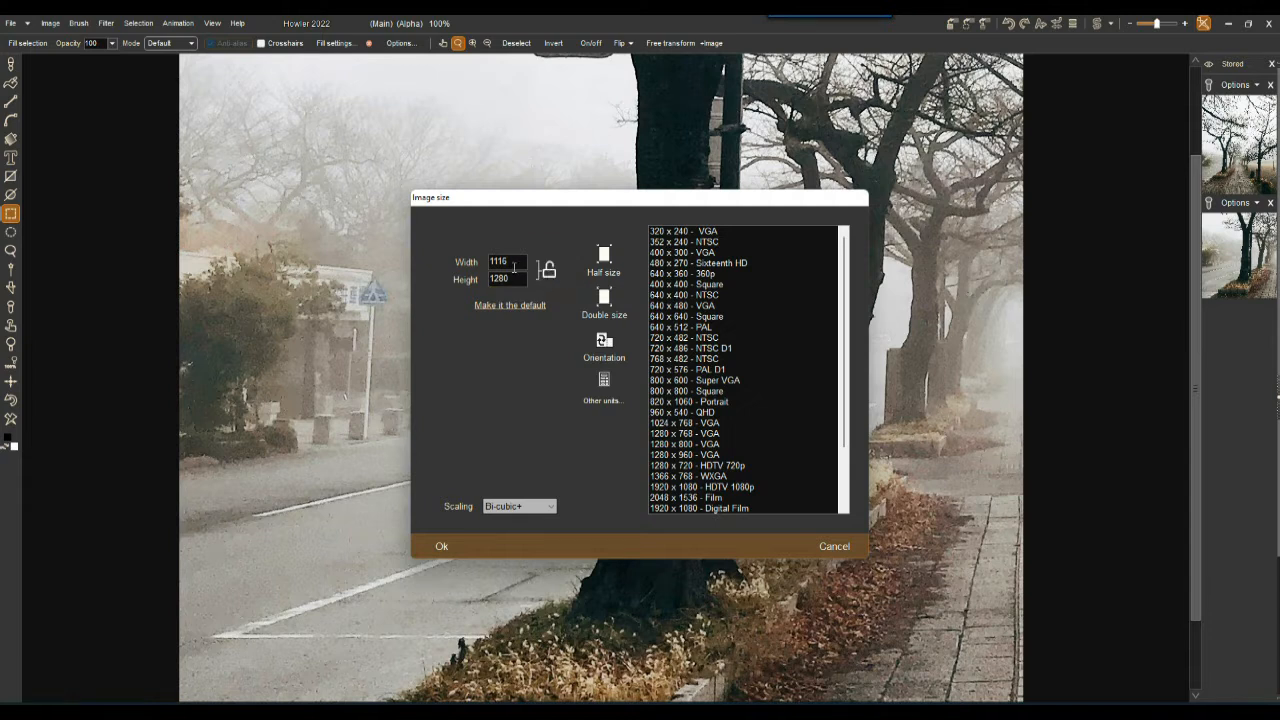
pyautogui.moveTo(515, 261); pyautogui.dragTo(484, 263)
pyautogui.write('11')
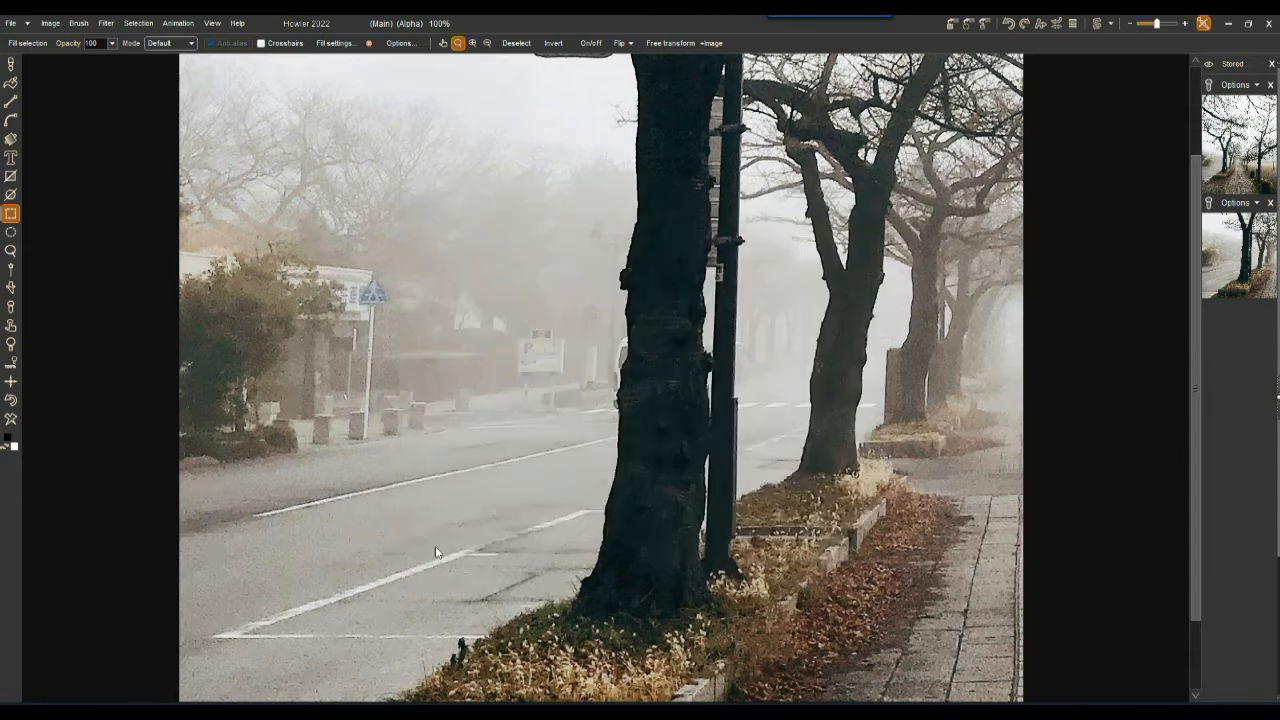
pyautogui.click(440, 547)
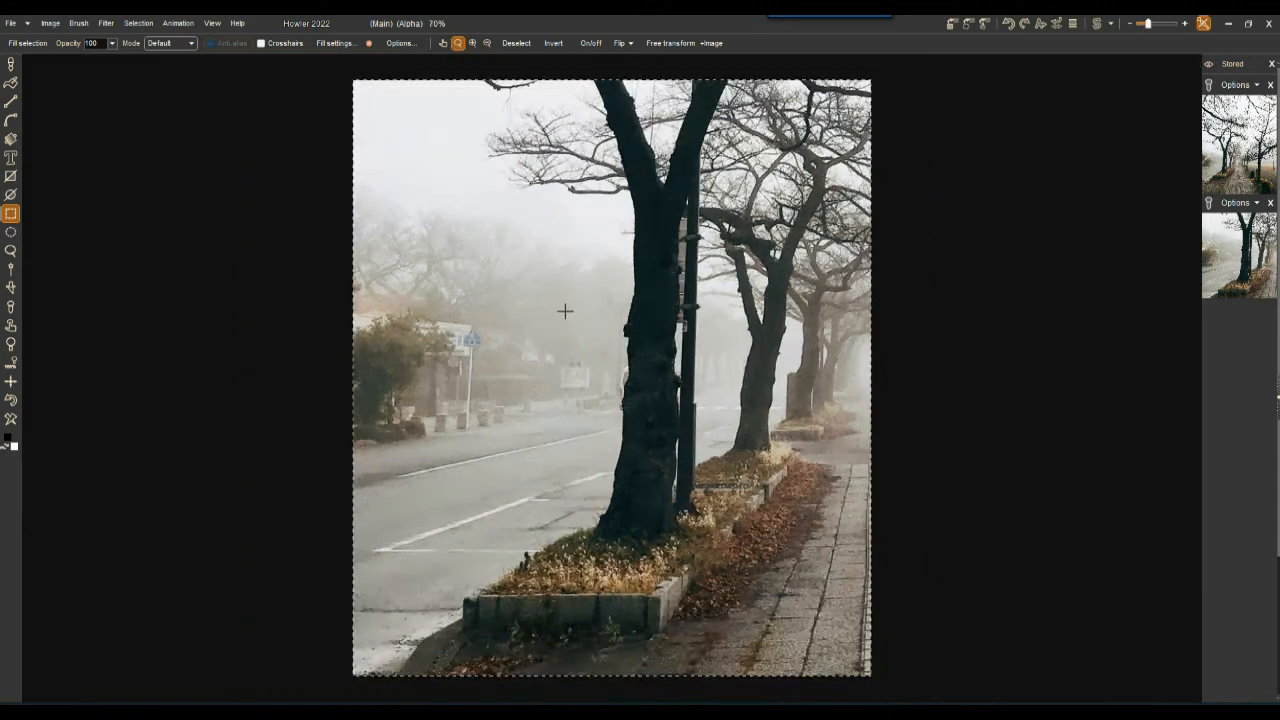
# - Remove the selection from the resized image and store a copy of it
pyautogui.scroll(-2, 565, 311)
pyautogui.scroll(1, 561, 312)
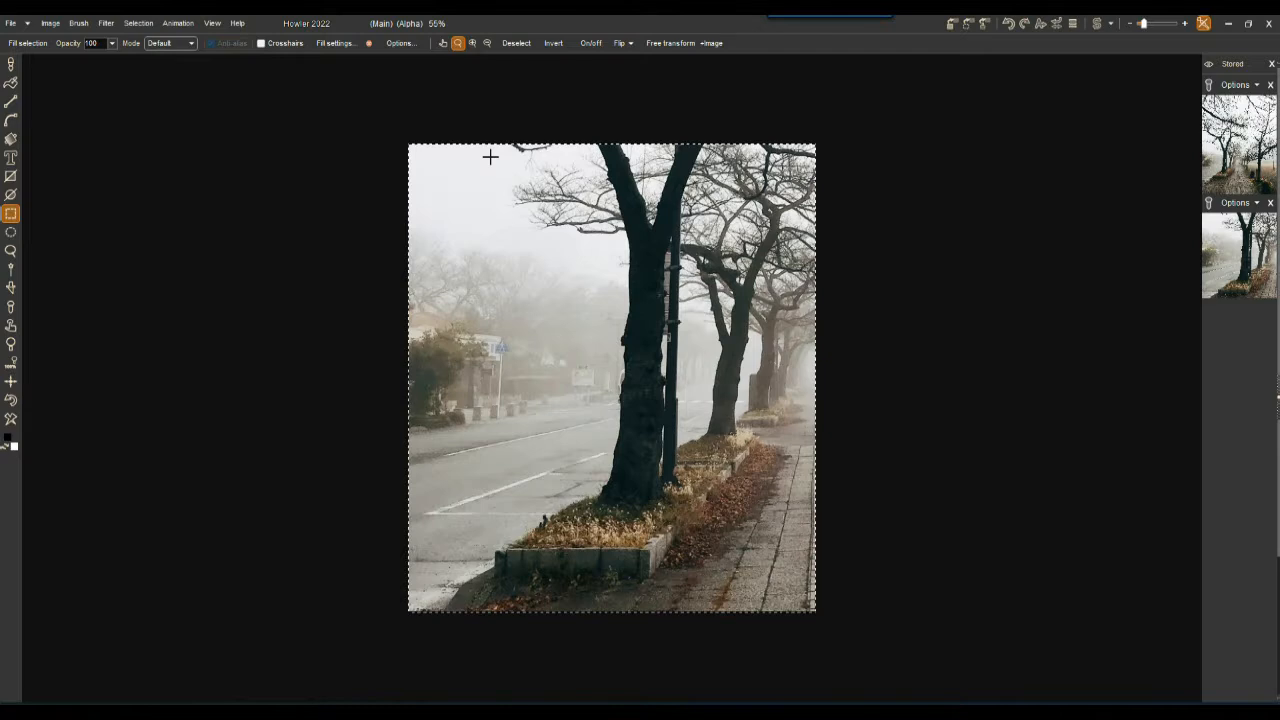
pyautogui.scroll(2, 491, 158)
pyautogui.scroll(-1, 493, 161)
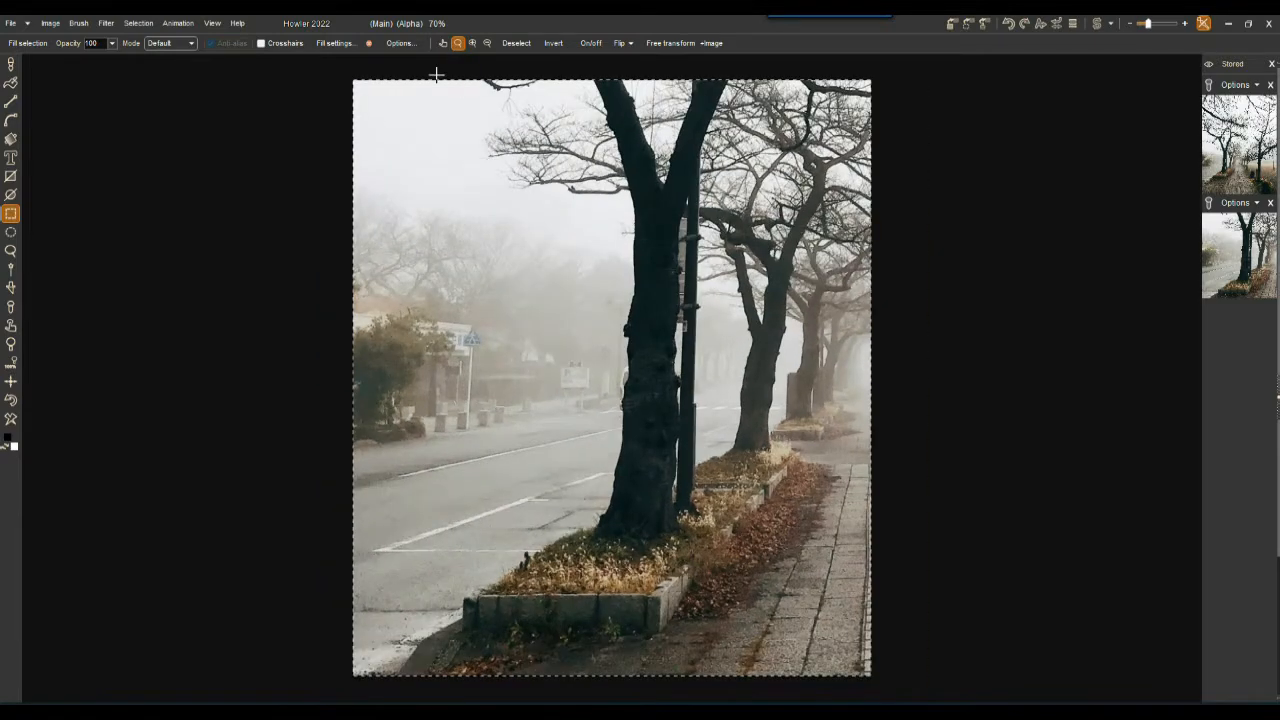
pyautogui.click(129, 24)
pyautogui.click(148, 41)
pyautogui.click(953, 25)
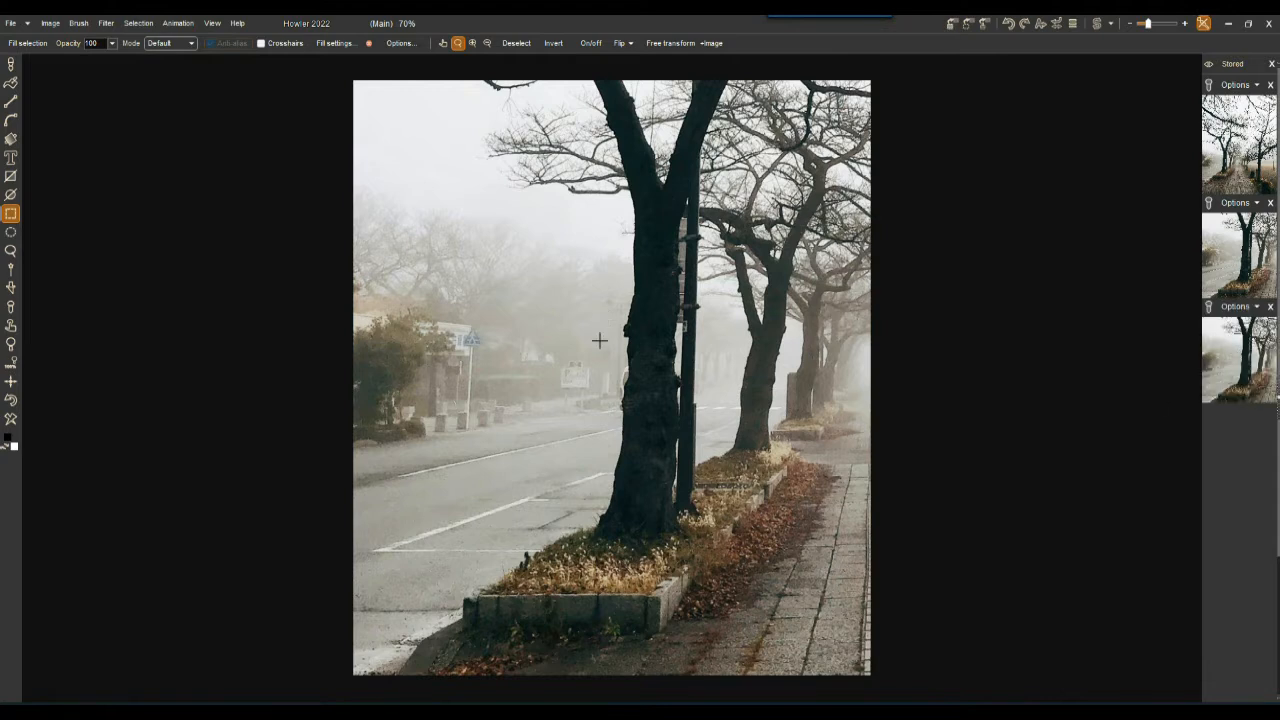
# - Create a 234-frame animation at 24 fps with every frame initialized as a copy of the current image
pyautogui.scroll(-4, 591, 327)
pyautogui.scroll(3, 587, 325)
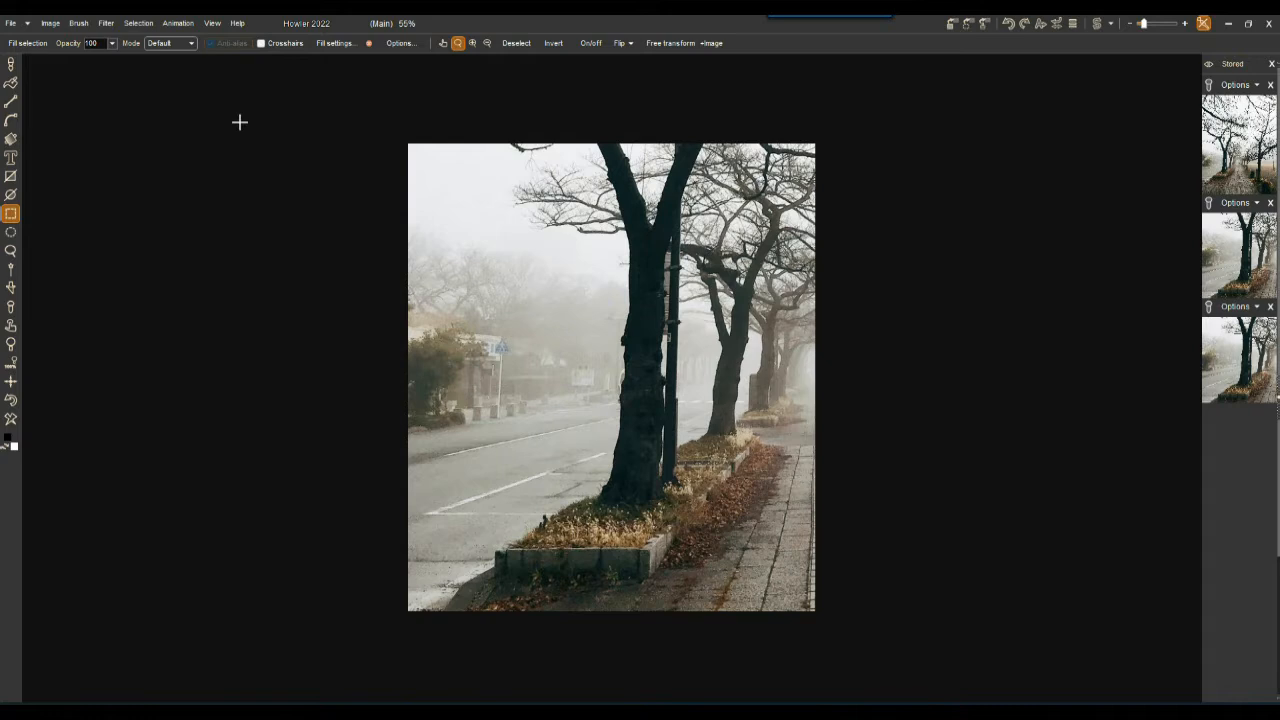
pyautogui.click(178, 25)
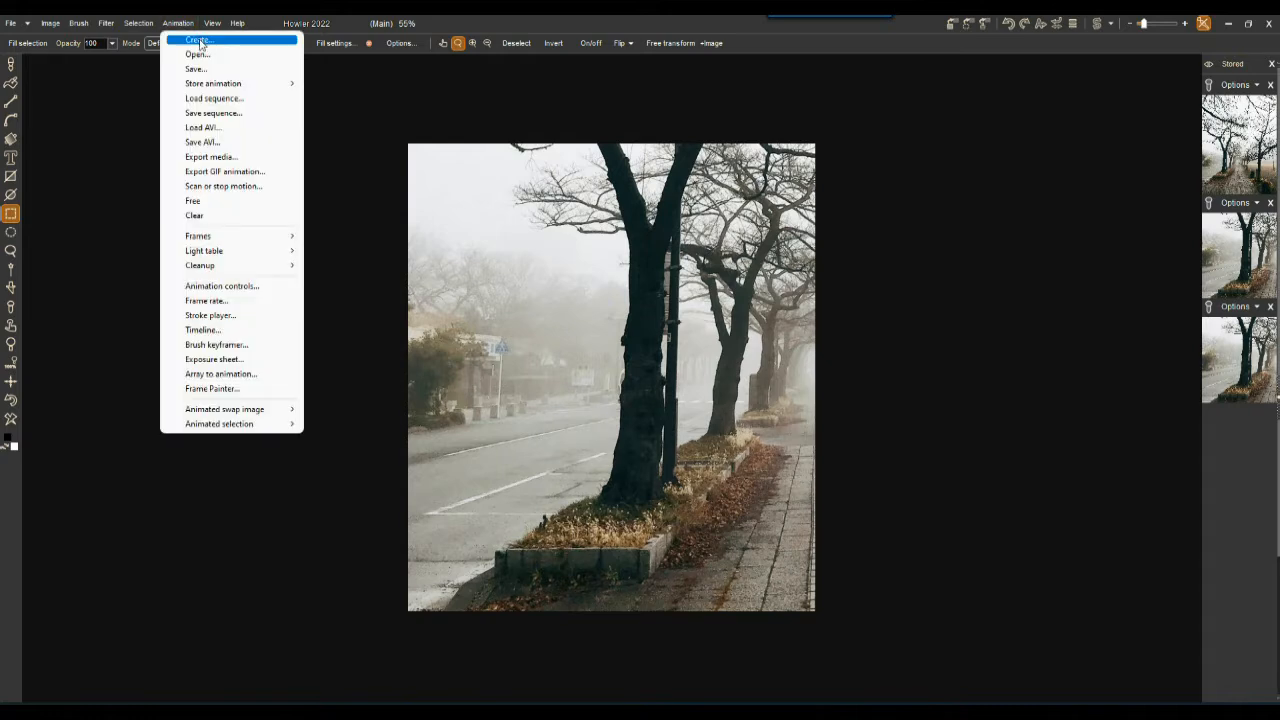
pyautogui.click(200, 40)
pyautogui.moveTo(521, 312); pyautogui.dragTo(455, 313)
pyautogui.write('123')
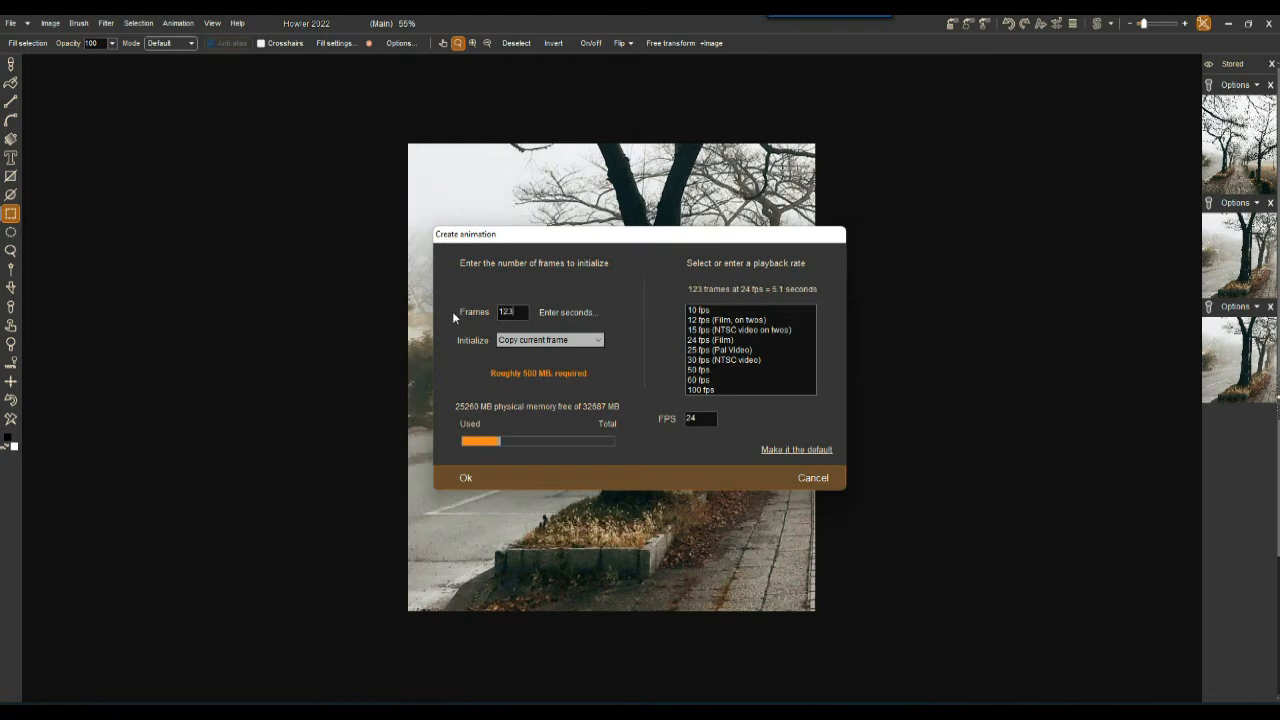
pyautogui.press('Tab')
pyautogui.moveTo(521, 311); pyautogui.dragTo(458, 316)
pyautogui.write('234')
pyautogui.click(463, 478)
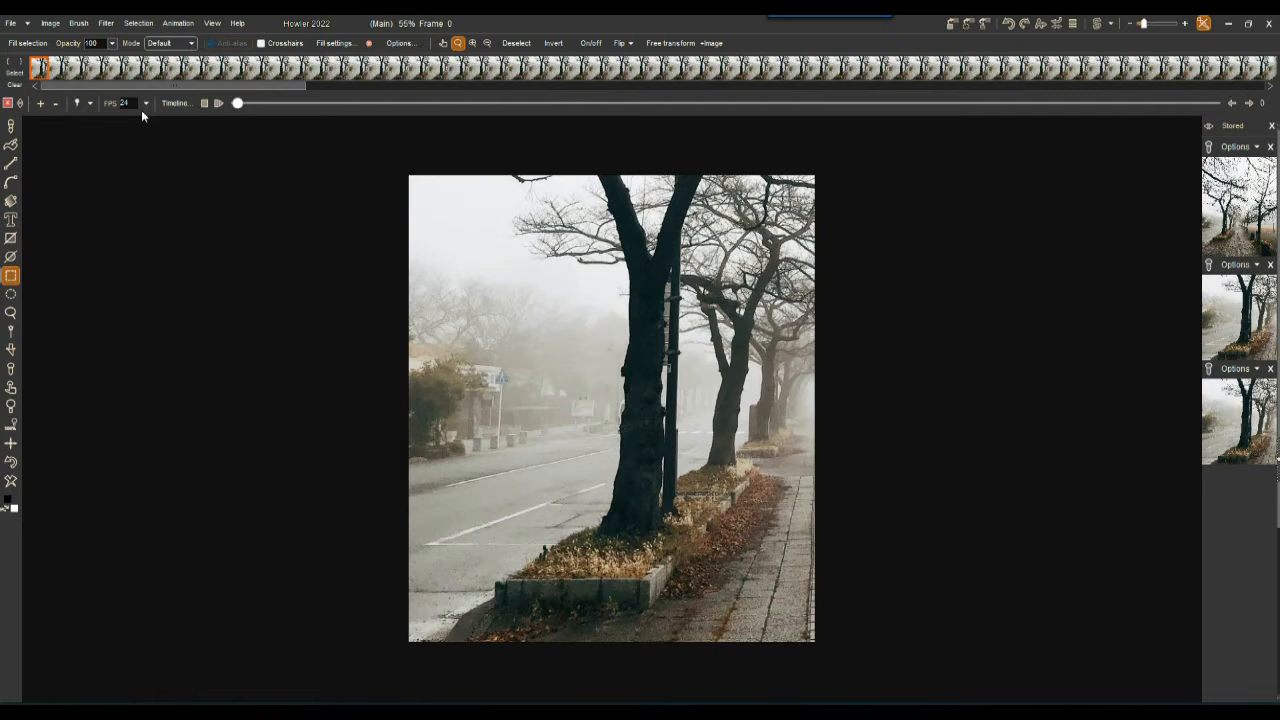
# - Open the timeline editor for the animation, place it beside the image and widen its window
pyautogui.moveTo(139, 71); pyautogui.dragTo(80, 72)
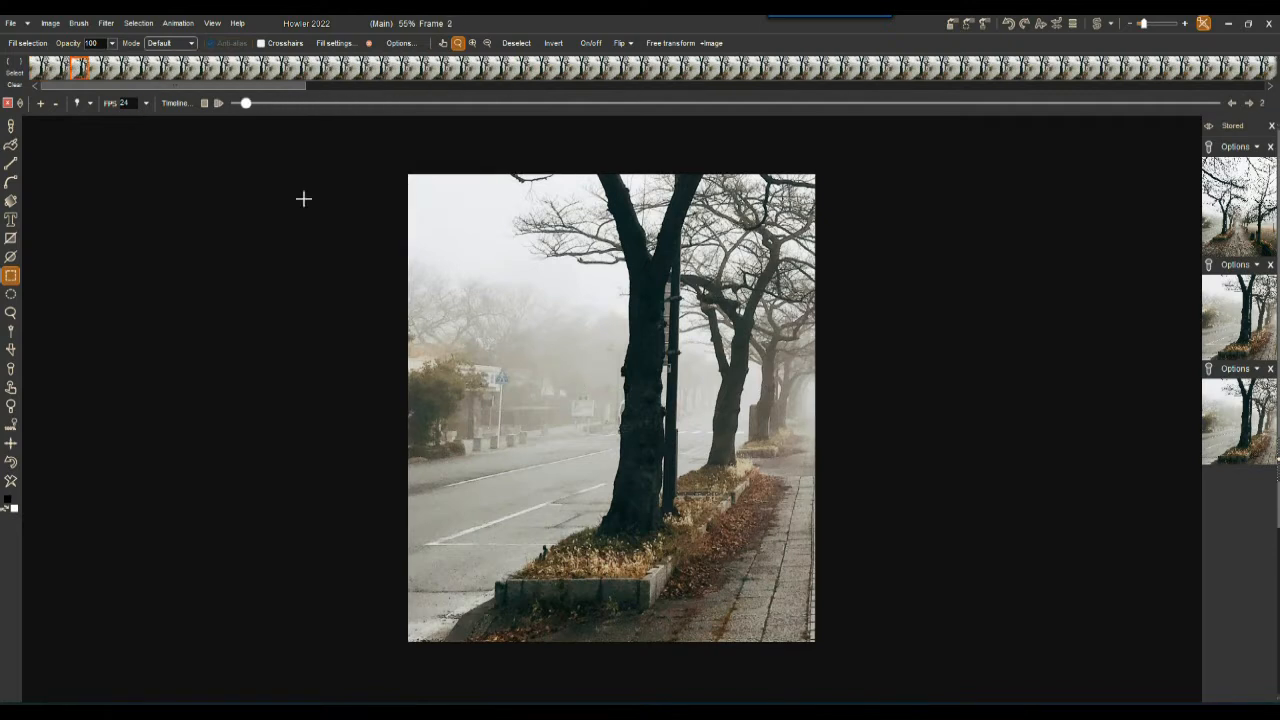
pyautogui.click(178, 104)
pyautogui.moveTo(257, 128); pyautogui.dragTo(130, 139)
pyautogui.click(110, 25)
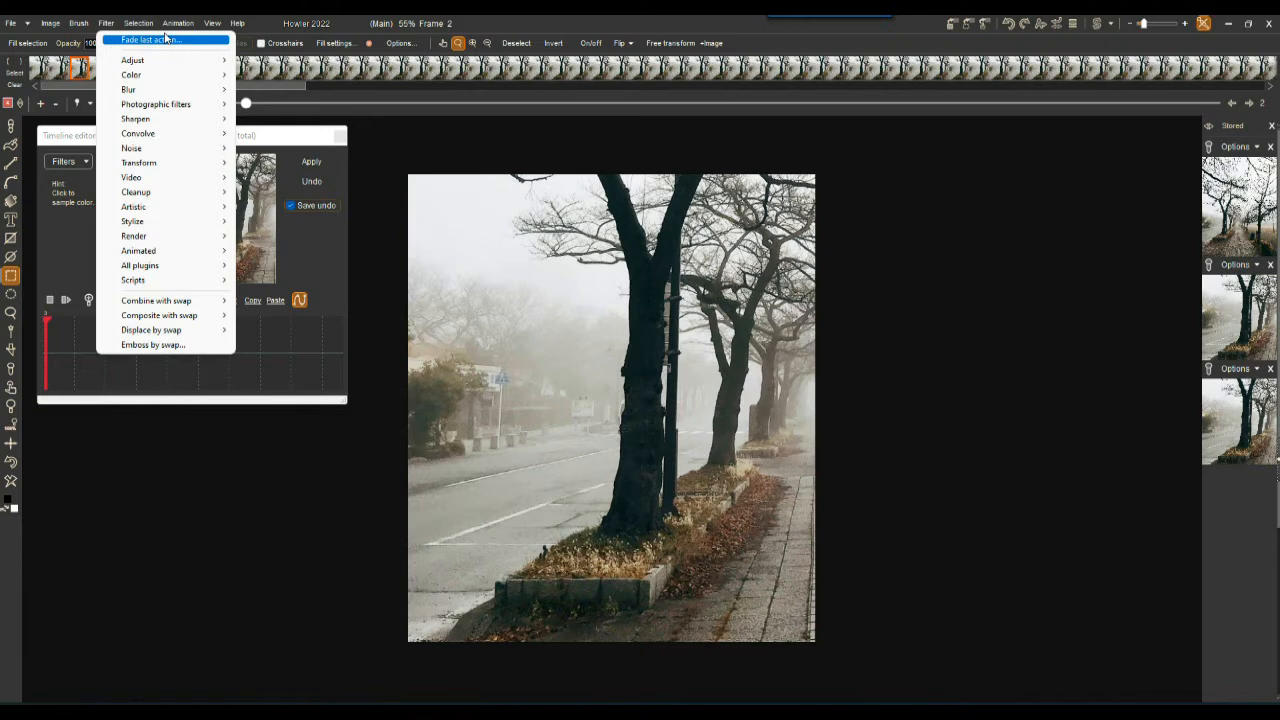
pyautogui.click(491, 26)
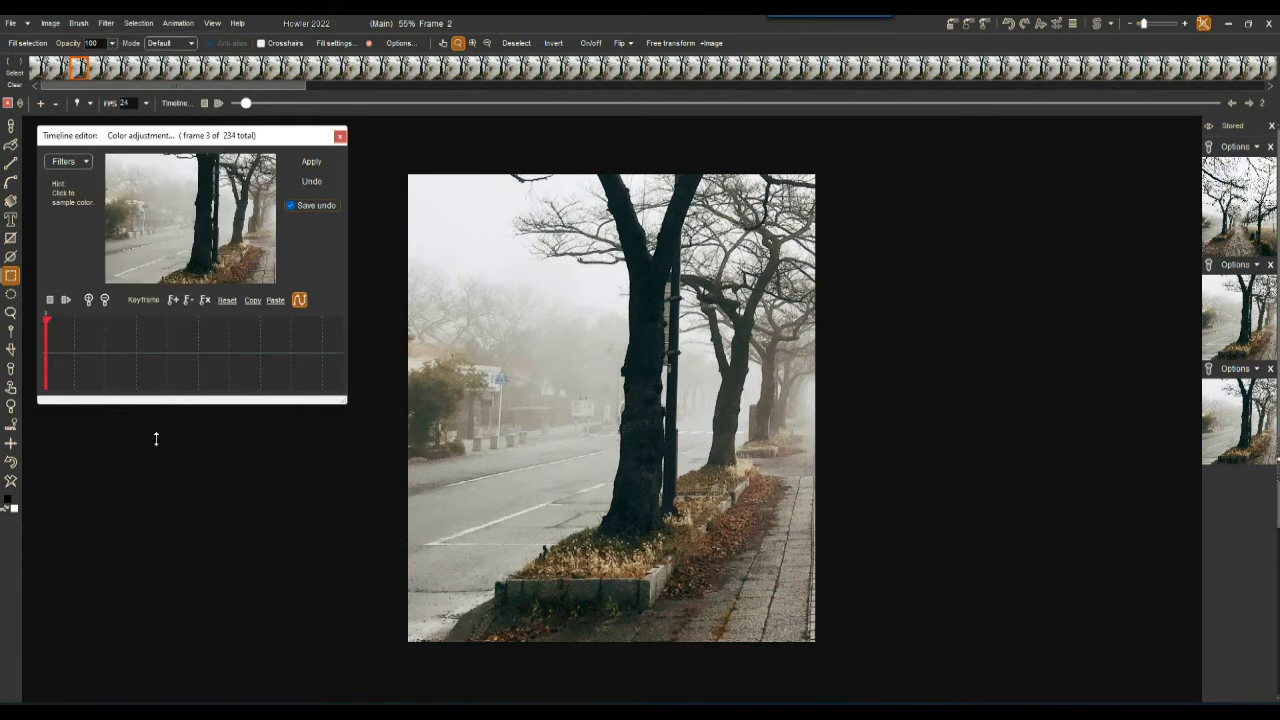
pyautogui.moveTo(346, 354); pyautogui.dragTo(435, 339)
# - Choose the animated Snowfall filter for the timeline editor
pyautogui.click(84, 163)
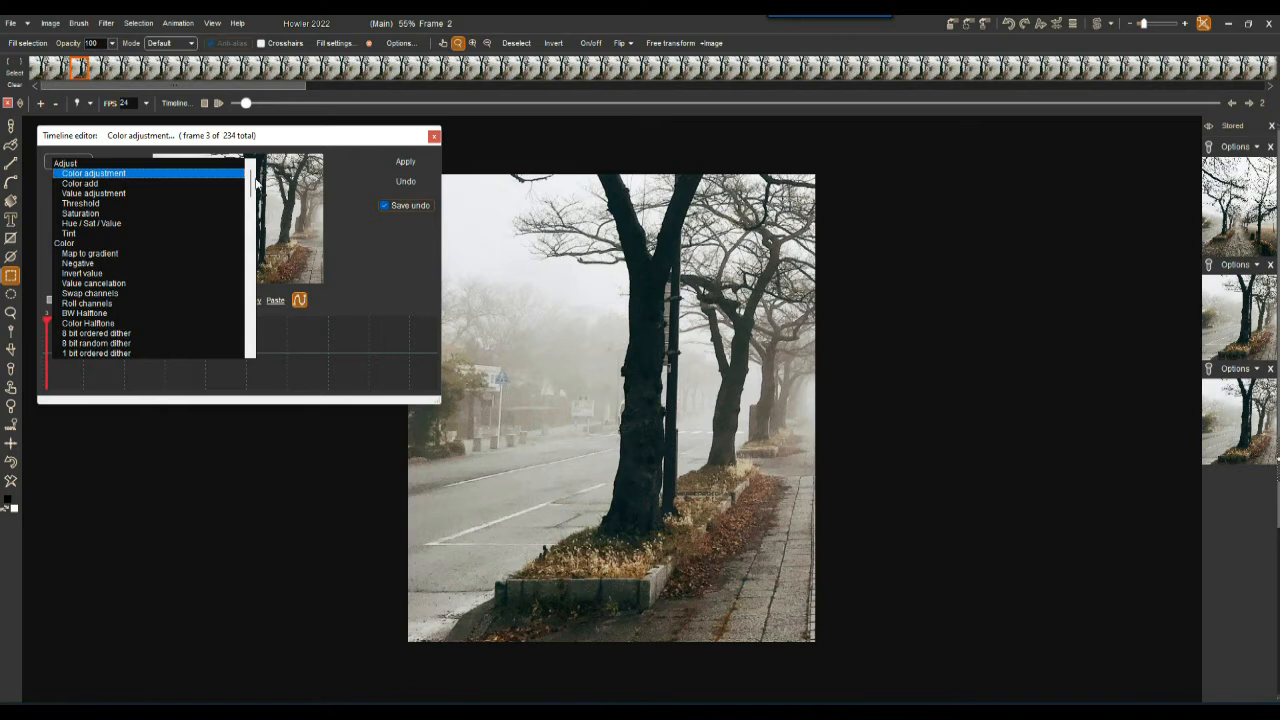
pyautogui.moveTo(251, 182); pyautogui.dragTo(255, 340)
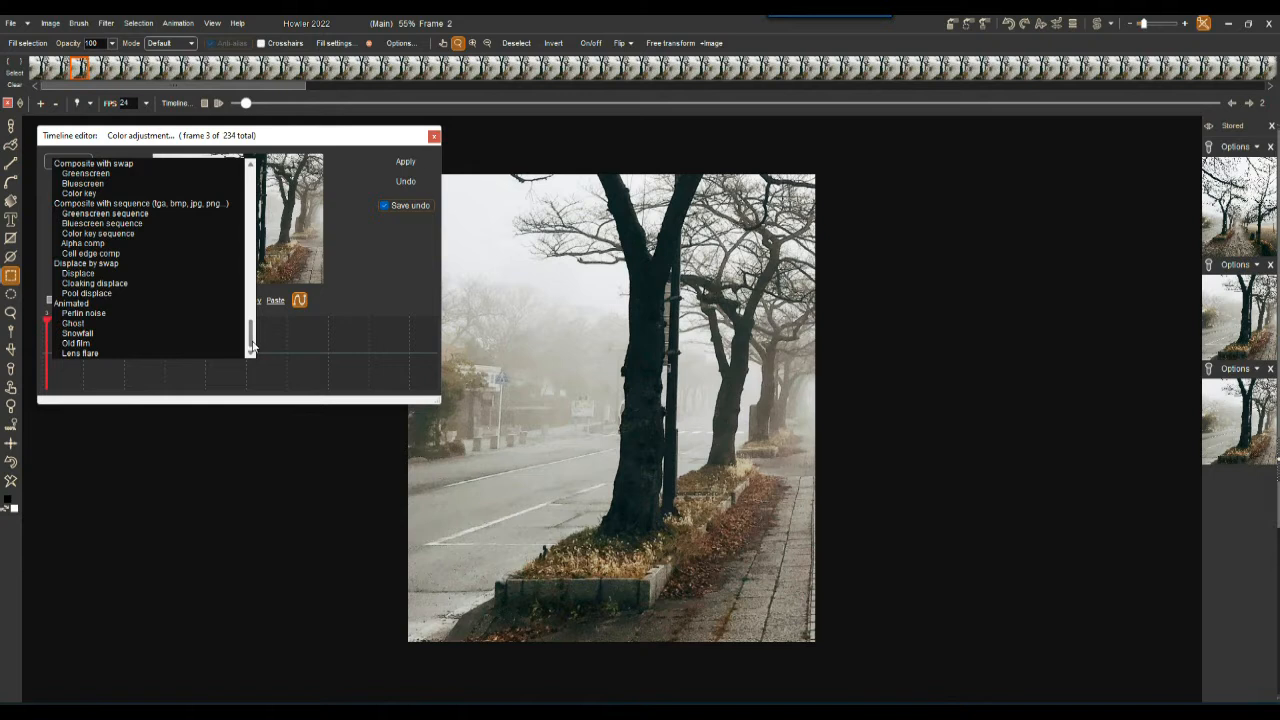
pyautogui.click(77, 333)
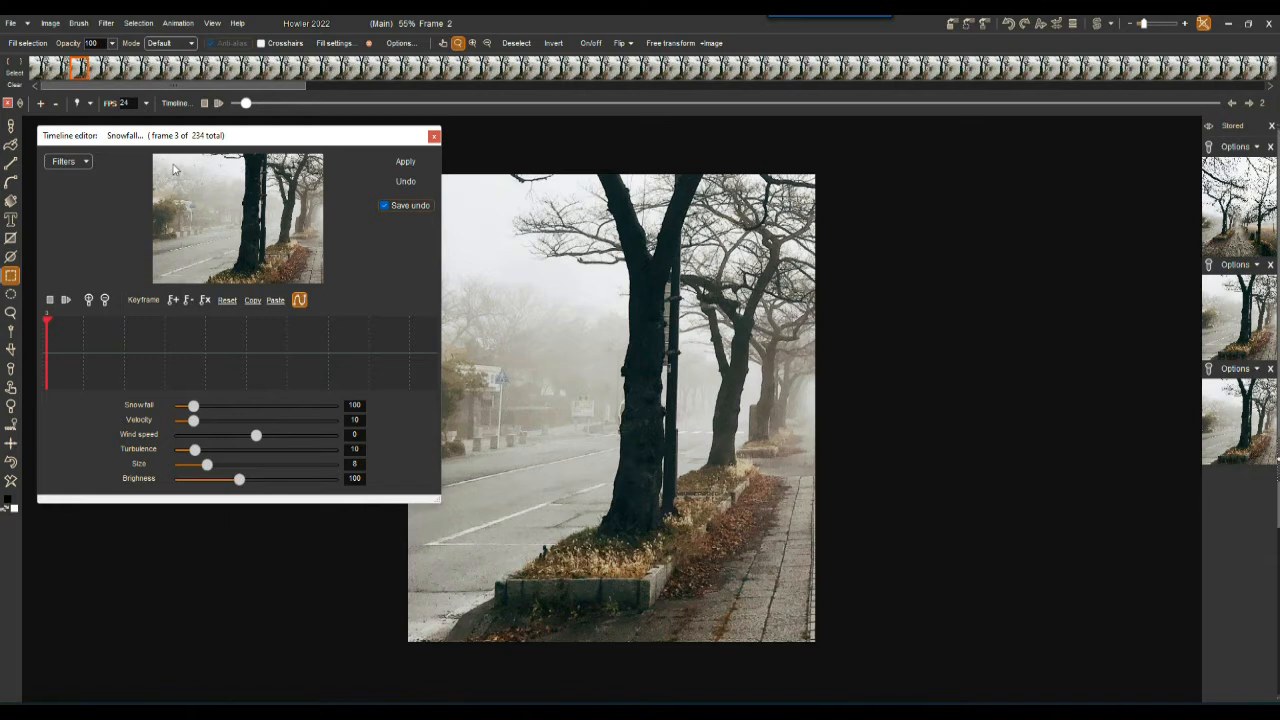
# - Apply the snowfall to all frames with its initial settings and play back the animation
pyautogui.click(406, 161)
pyautogui.moveTo(534, 357); pyautogui.dragTo(686, 355)
pyautogui.scroll(2, 700, 357)
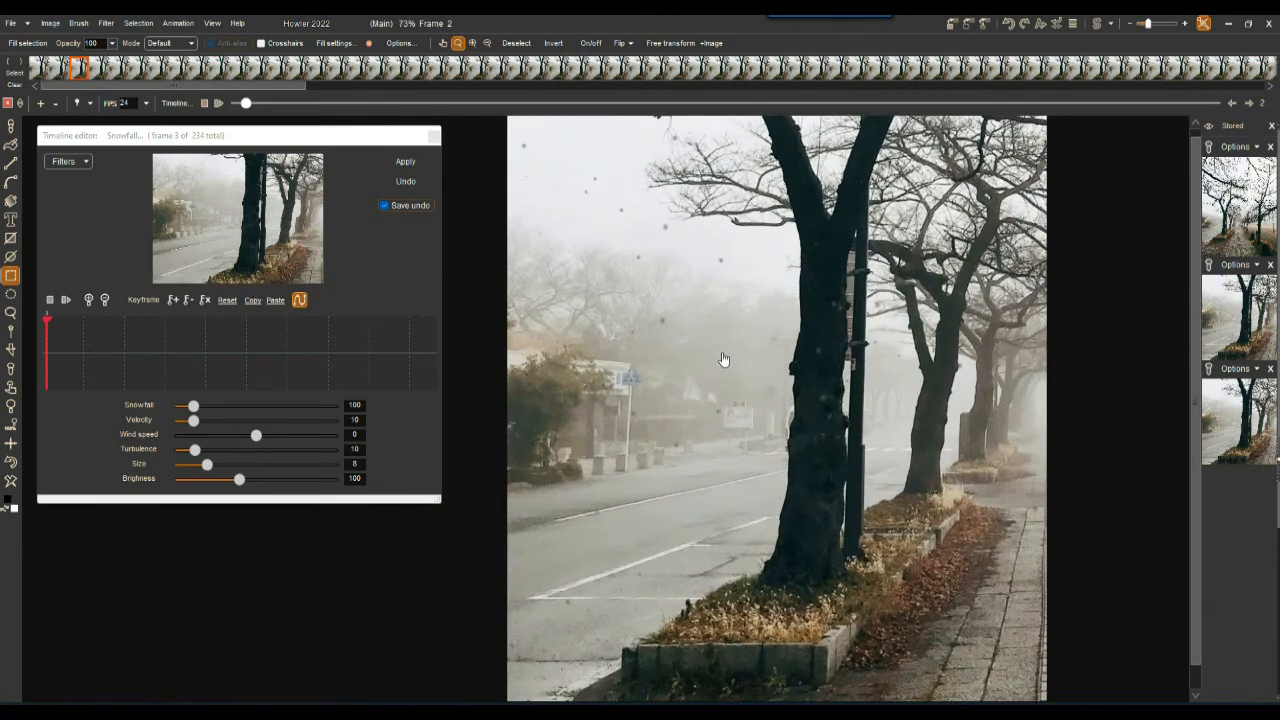
pyautogui.scroll(-1, 723, 363)
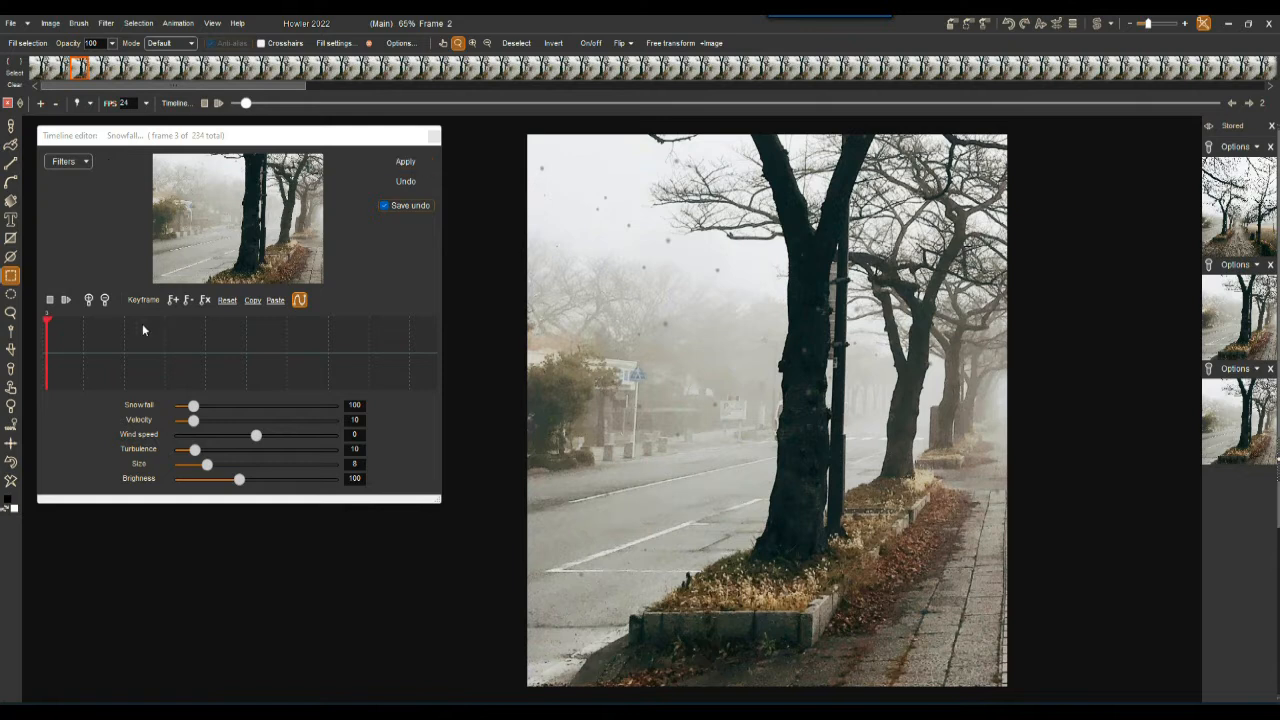
pyautogui.click(66, 300)
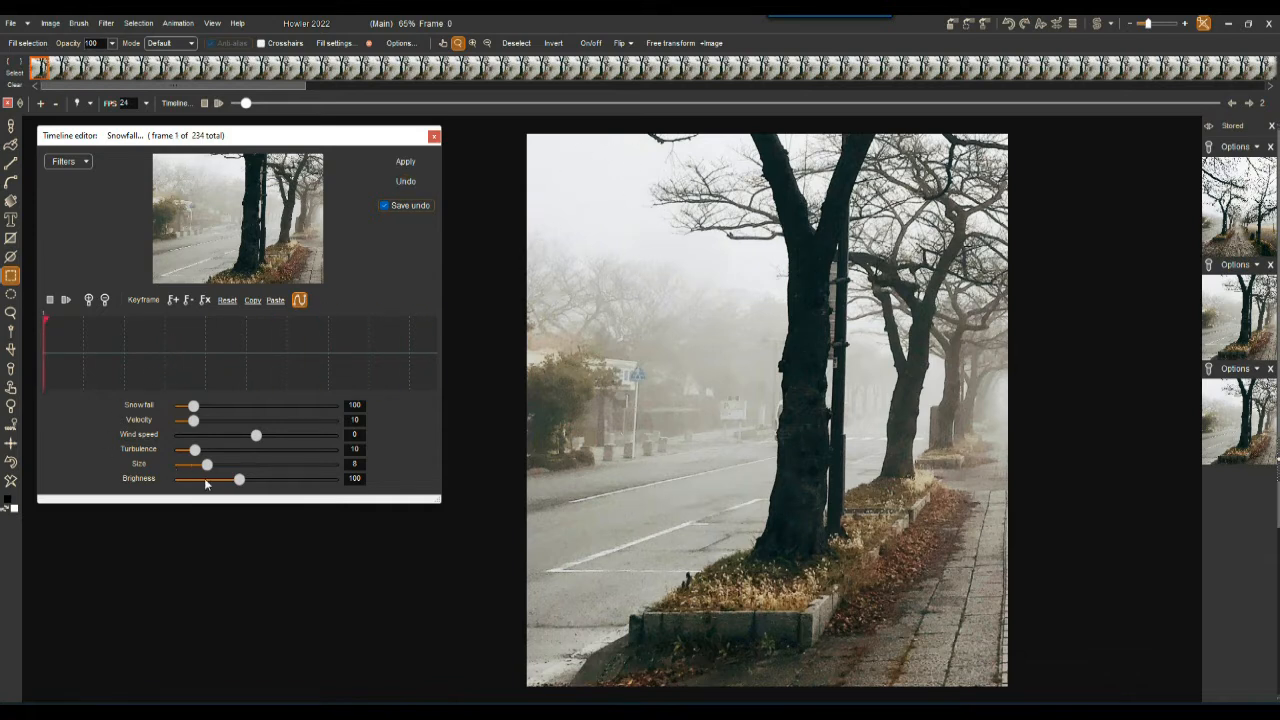
# - Set the snowfall brightness to 231, size to 19 and velocity to 1, and apply the filter to all frames
pyautogui.moveTo(241, 479); pyautogui.dragTo(306, 476)
pyautogui.moveTo(216, 464); pyautogui.dragTo(251, 466)
pyautogui.moveTo(193, 421); pyautogui.dragTo(184, 425)
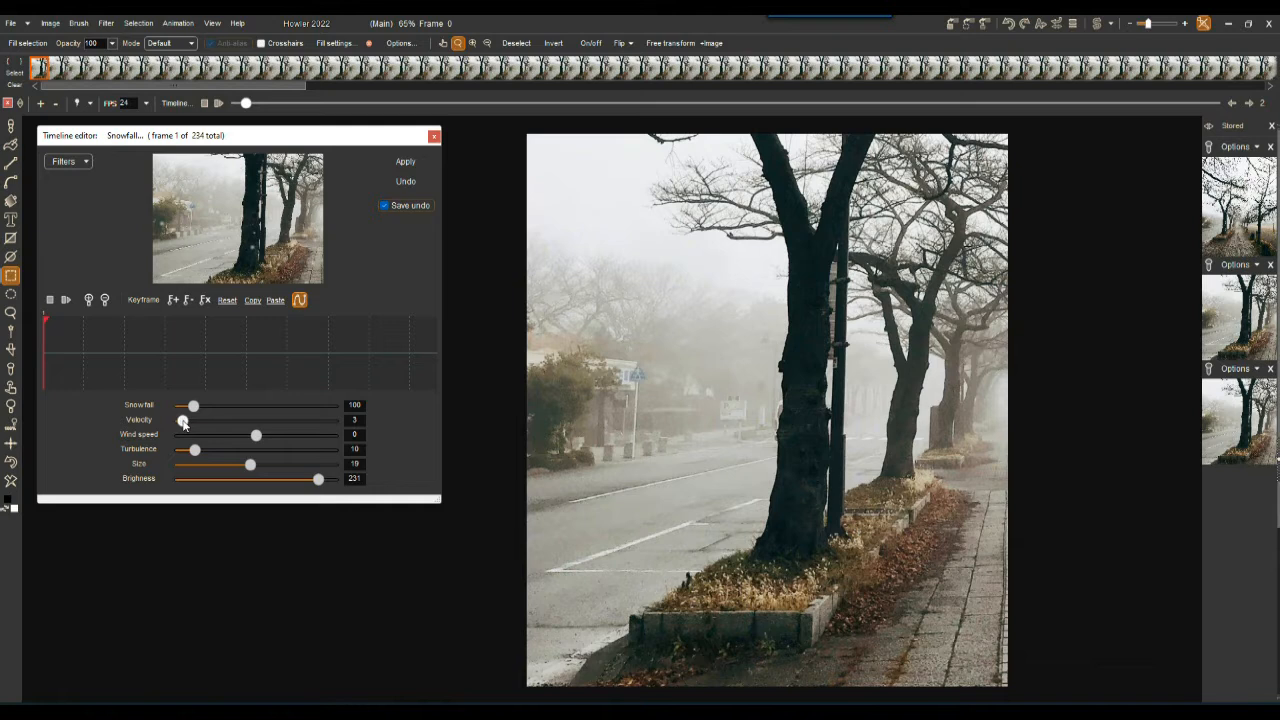
pyautogui.moveTo(184, 425); pyautogui.dragTo(179, 421)
pyautogui.click(407, 162)
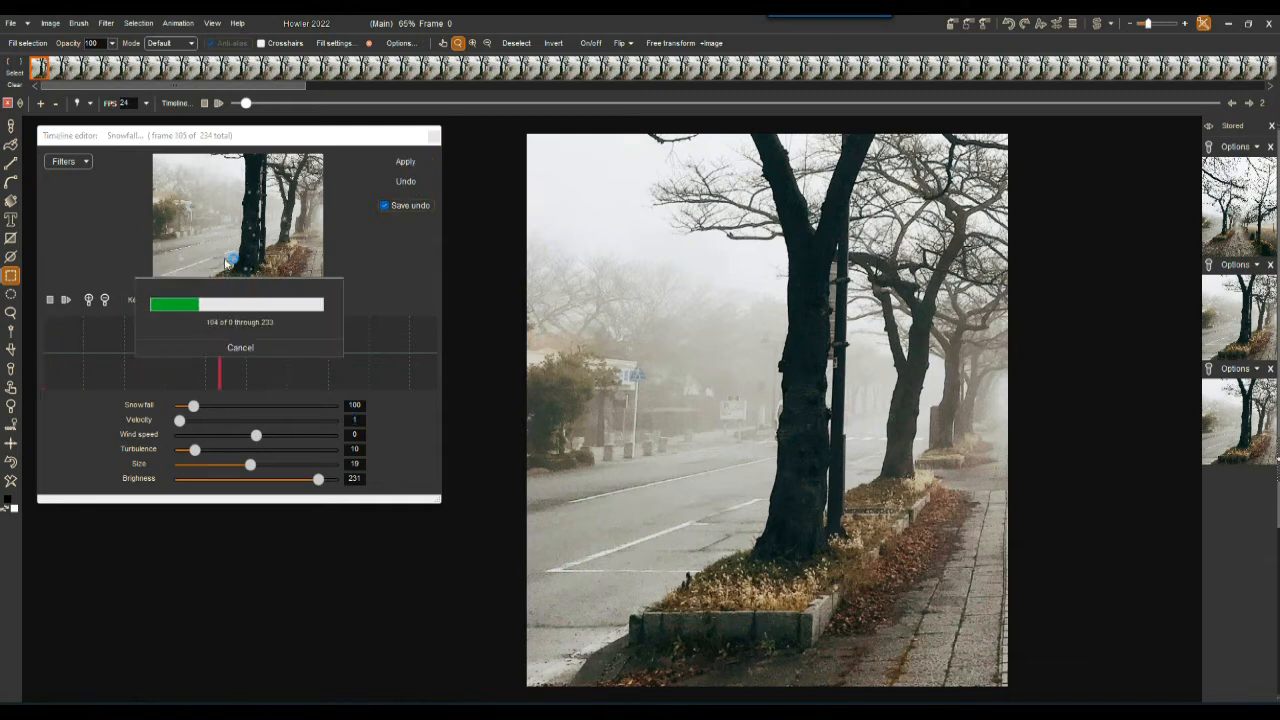
# - Undo the applied snowfall and apply it again with a wind speed of -100 and a velocity of 1
pyautogui.click(404, 184)
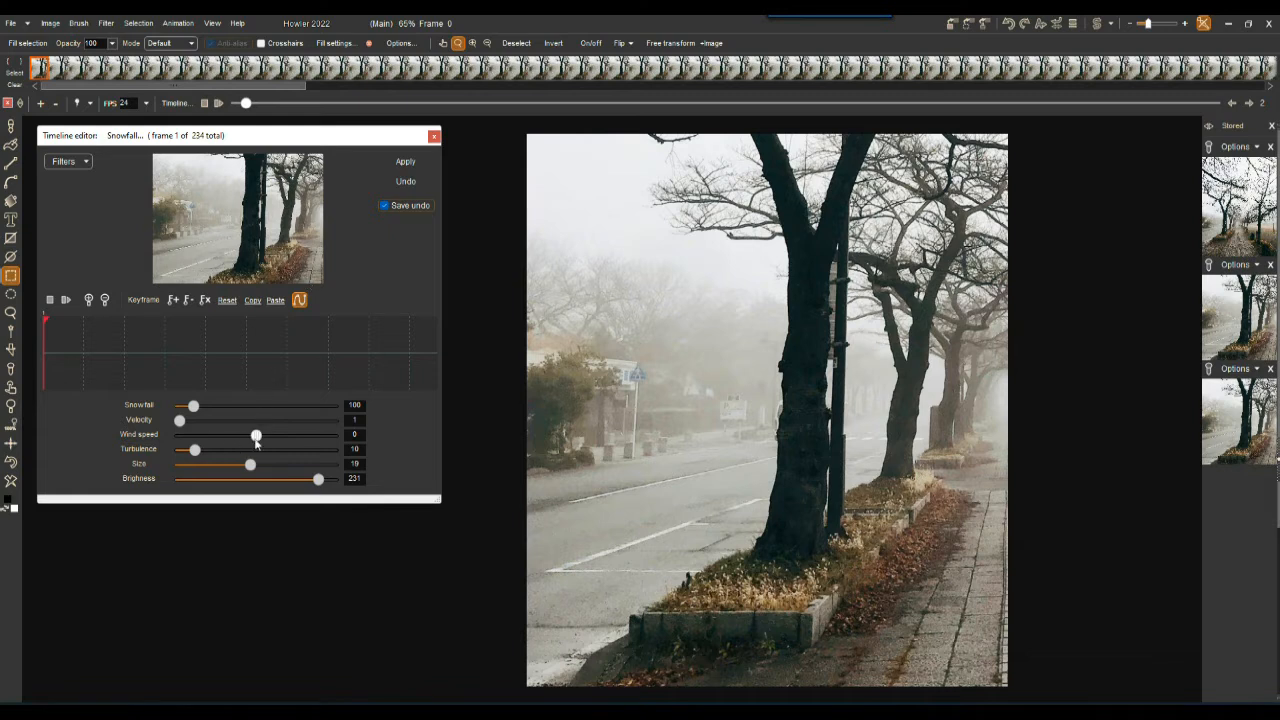
pyautogui.moveTo(256, 444); pyautogui.dragTo(218, 438)
pyautogui.moveTo(218, 437); pyautogui.dragTo(177, 427)
pyautogui.moveTo(181, 422); pyautogui.dragTo(342, 427)
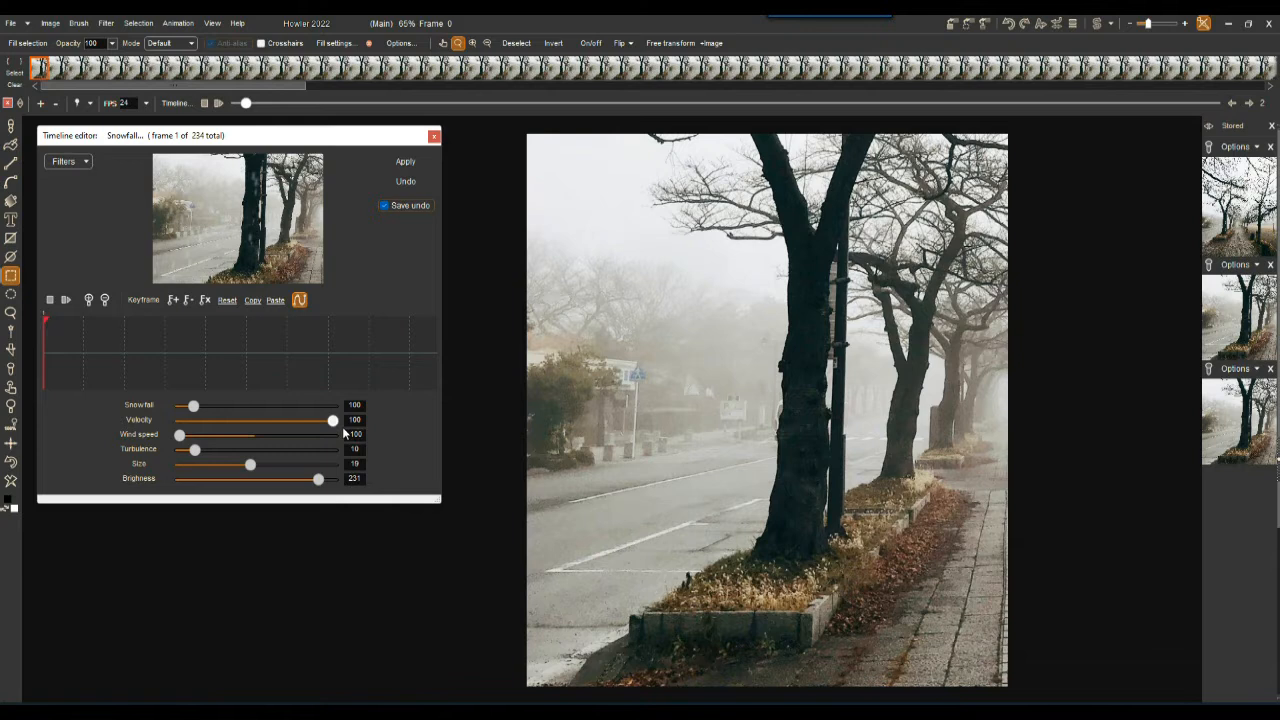
pyautogui.moveTo(342, 426); pyautogui.dragTo(160, 421)
pyautogui.click(406, 161)
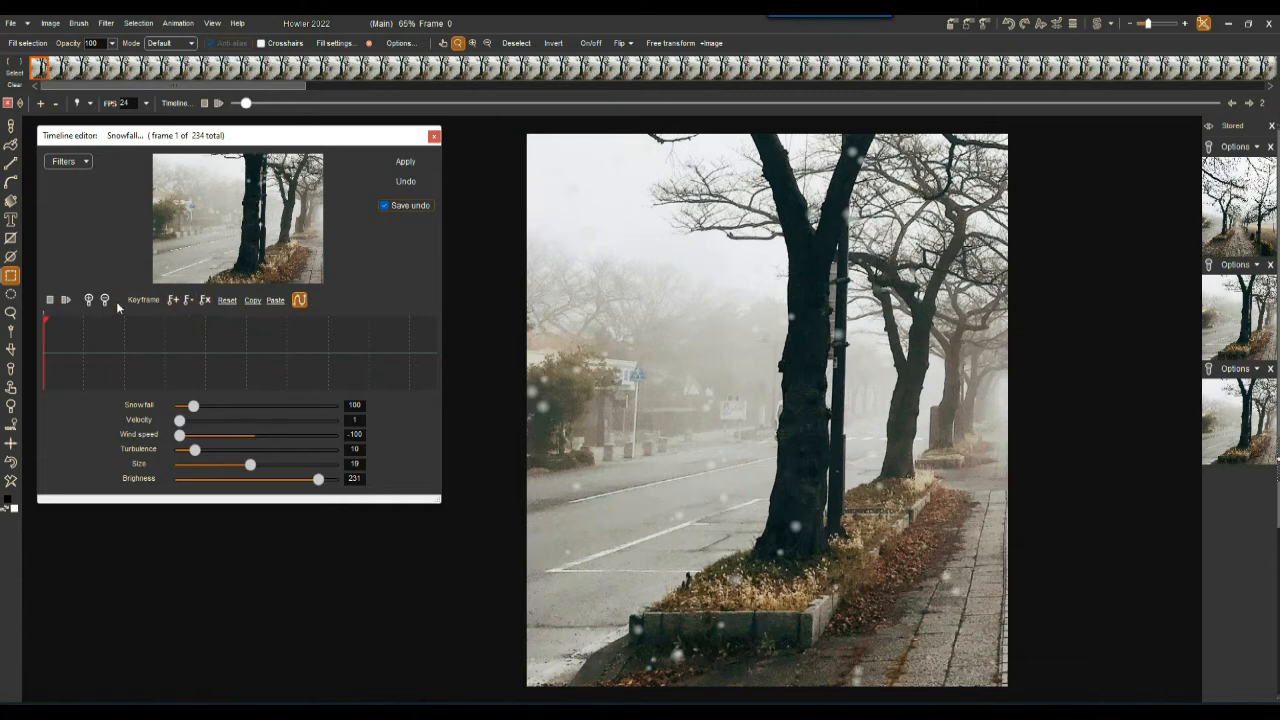
# - Play back the wind-blown snowfall animation, stop it and undo the applied snowfall
pyautogui.click(65, 300)
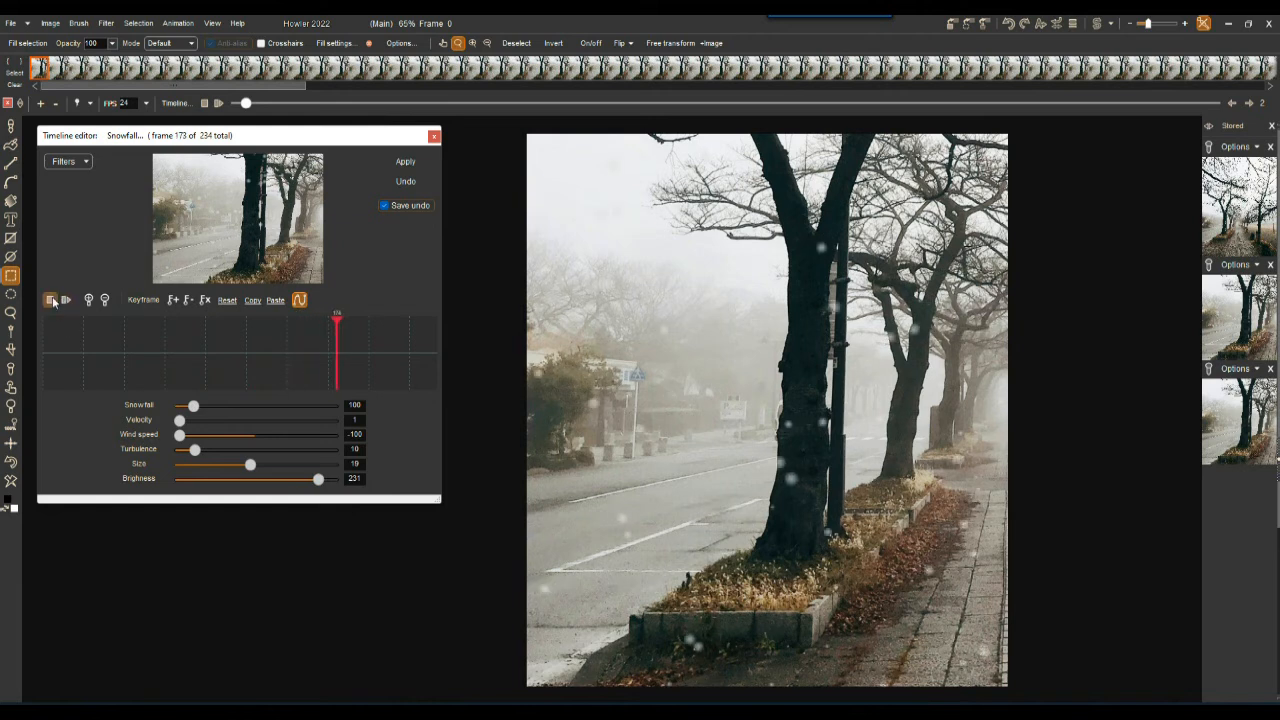
pyautogui.click(51, 300)
pyautogui.click(407, 161)
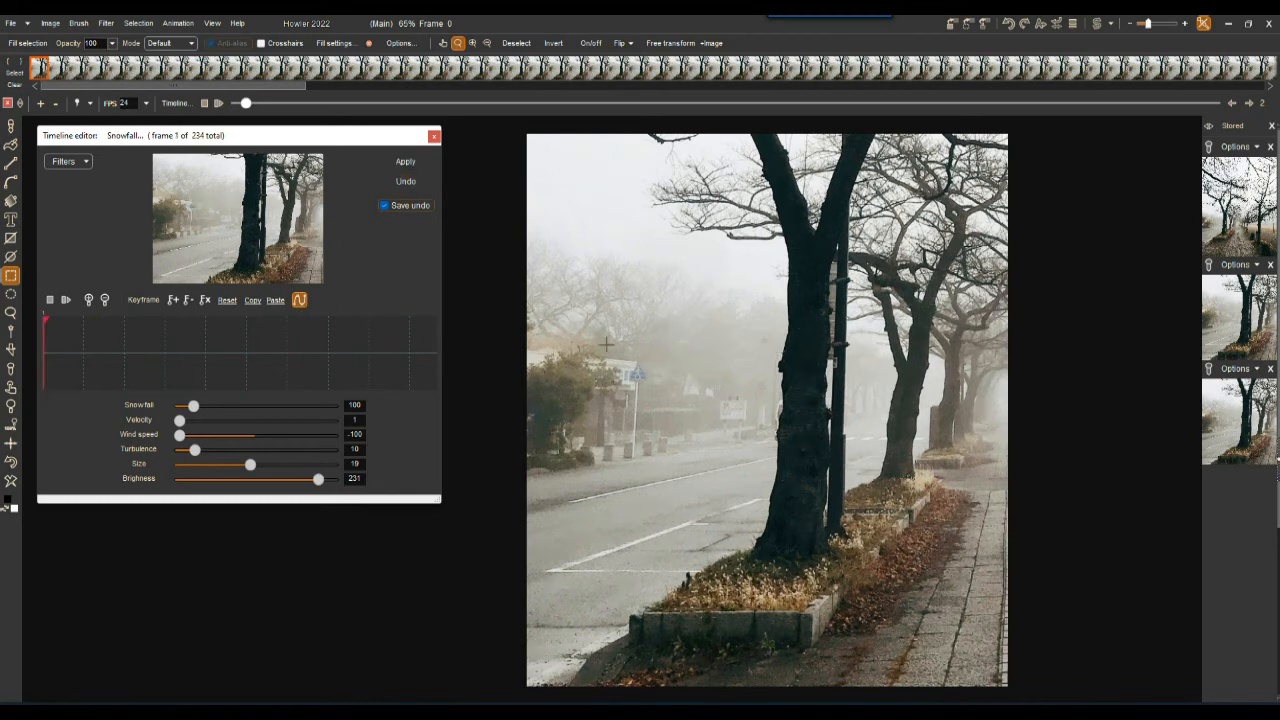
# - Store the snow-free animation to disc and restore it from that stored copy
pyautogui.click(178, 22)
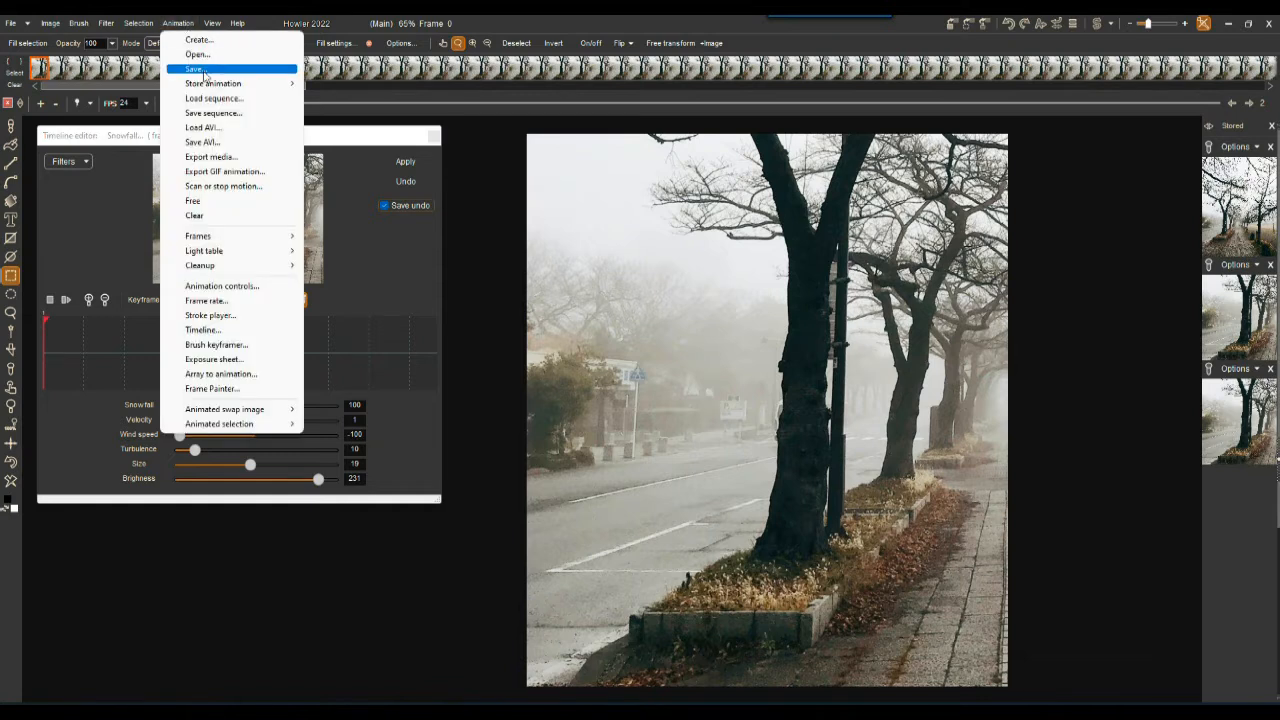
pyautogui.moveTo(220, 88)
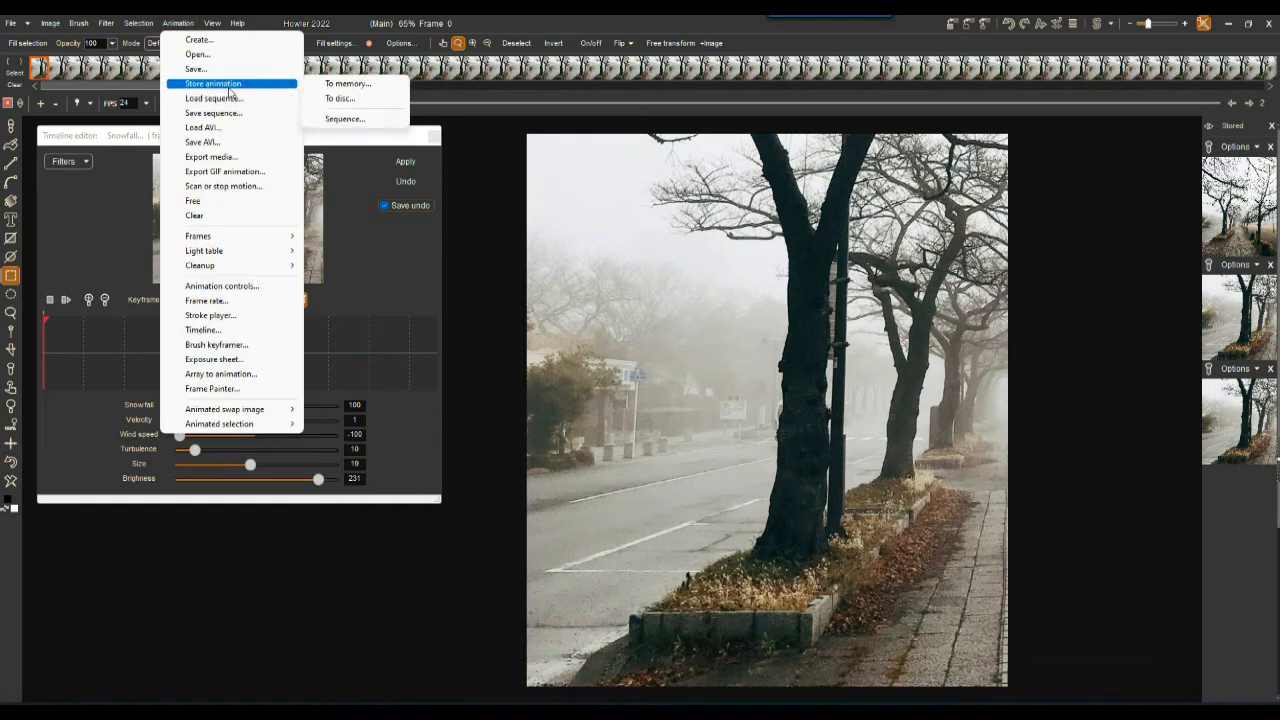
pyautogui.click(360, 99)
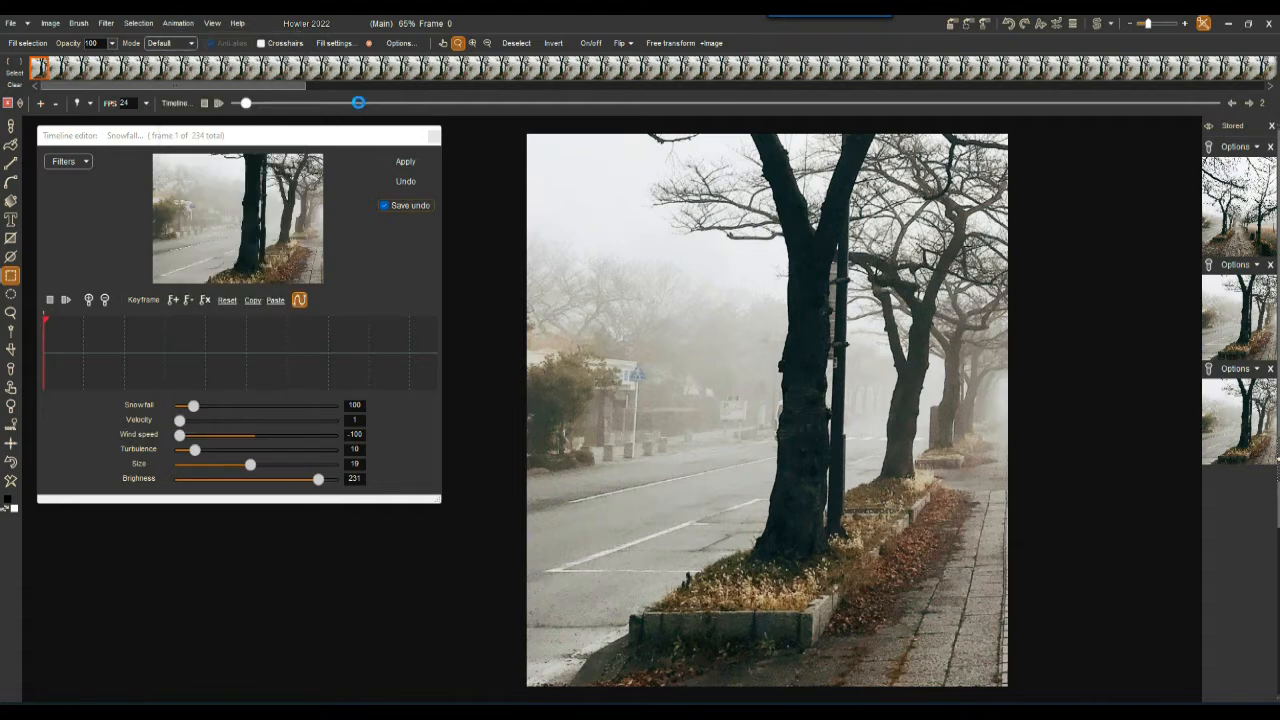
pyautogui.moveTo(1161, 579); pyautogui.dragTo(1128, 569)
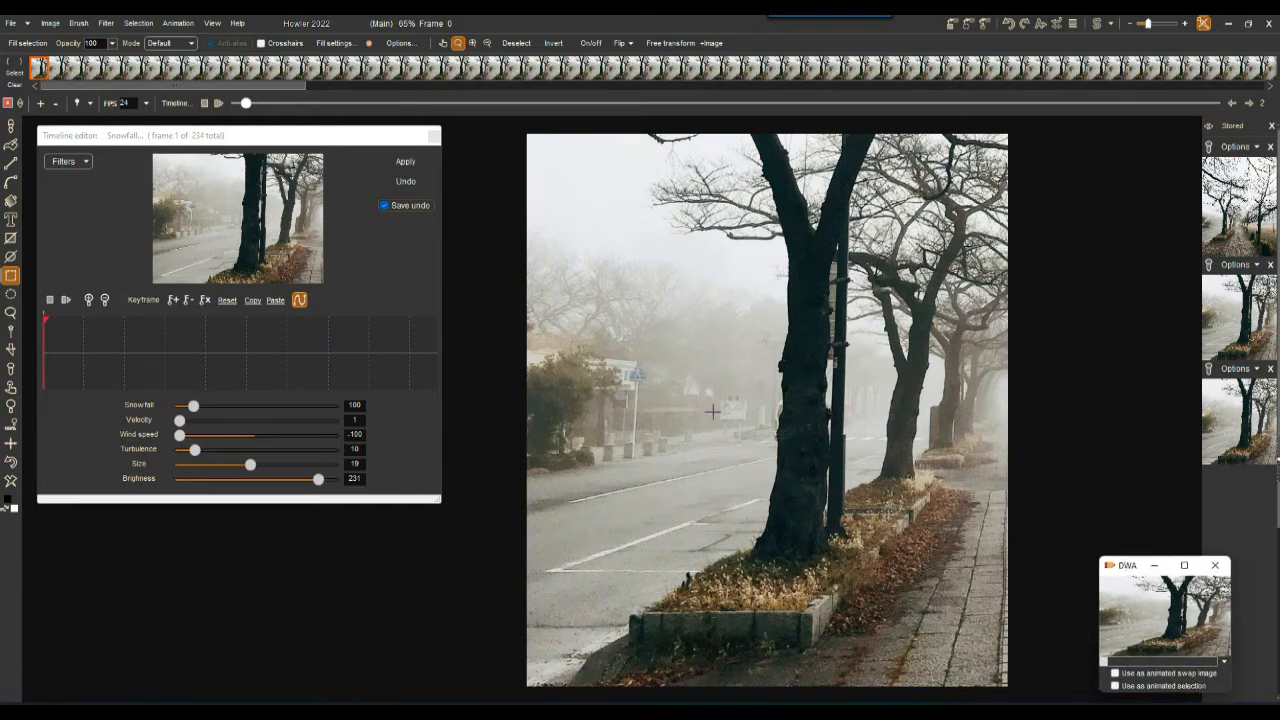
pyautogui.click(1155, 612)
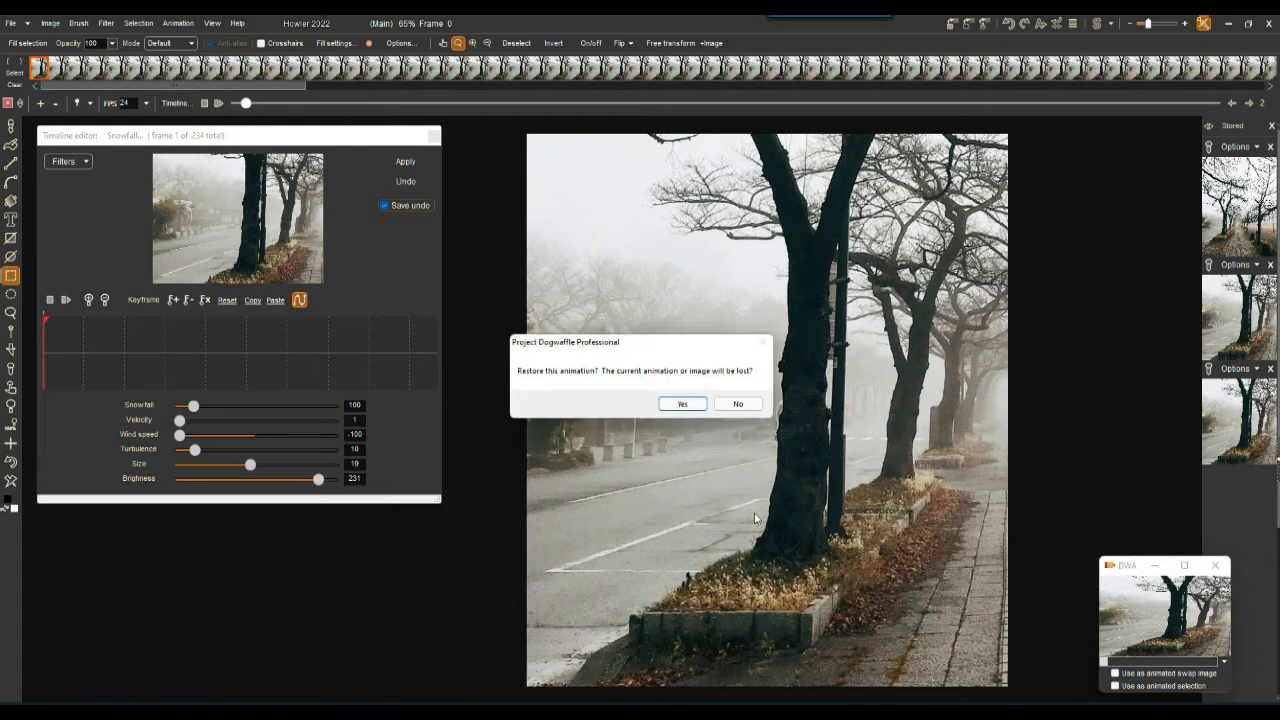
pyautogui.click(674, 403)
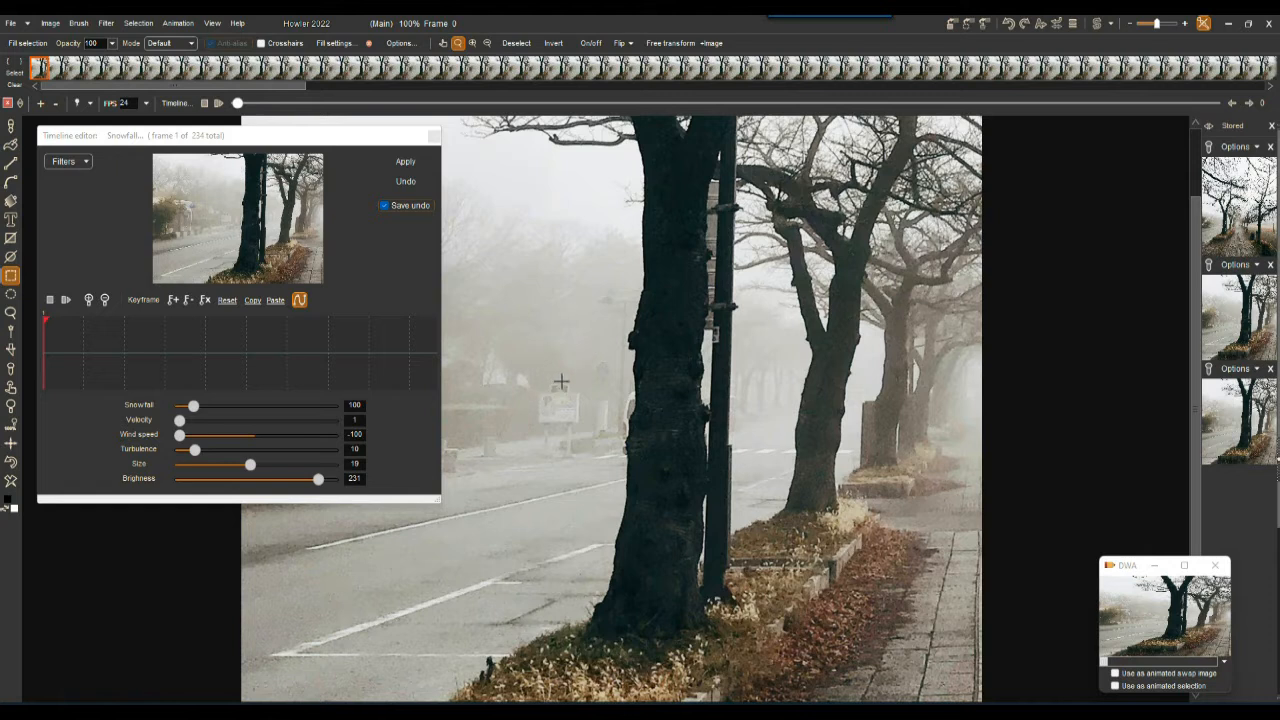
# - Set the snowfall amount to 1000 and the velocity to 2
pyautogui.scroll(-3, 588, 362)
pyautogui.scroll(2, 603, 360)
pyautogui.moveTo(552, 279); pyautogui.dragTo(714, 280)
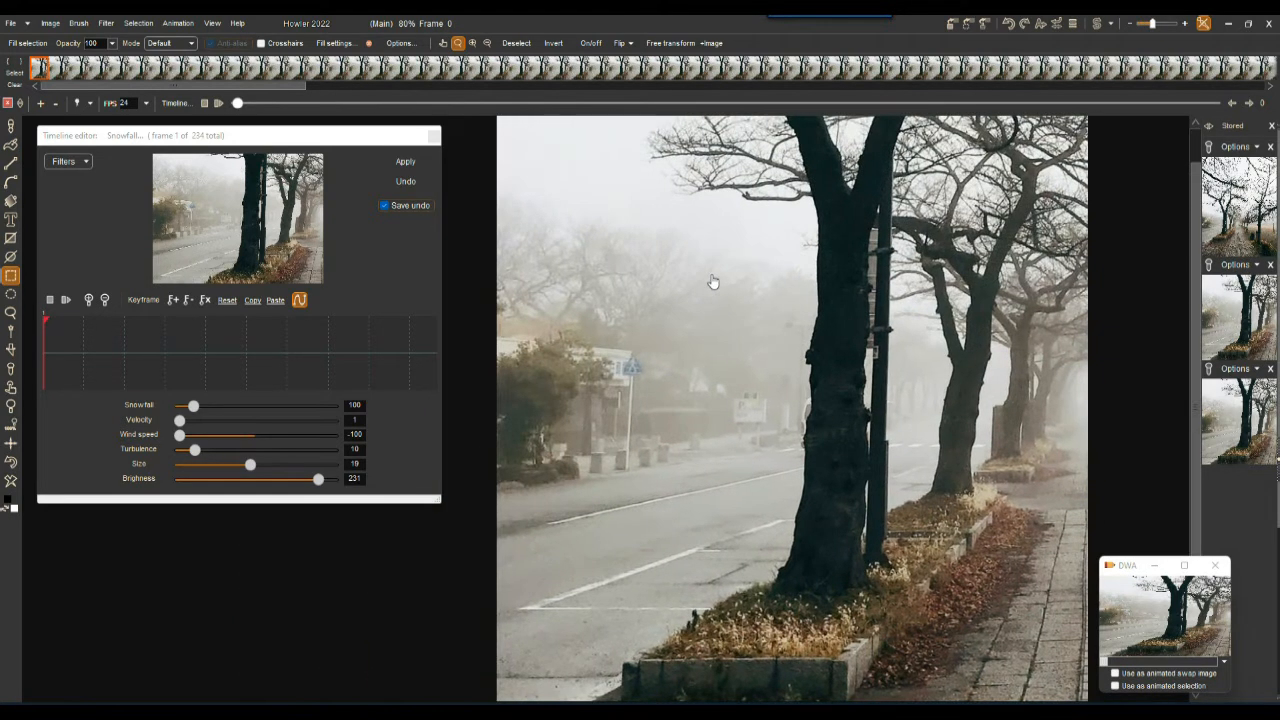
pyautogui.scroll(-1, 786, 329)
pyautogui.moveTo(797, 338); pyautogui.dragTo(831, 305)
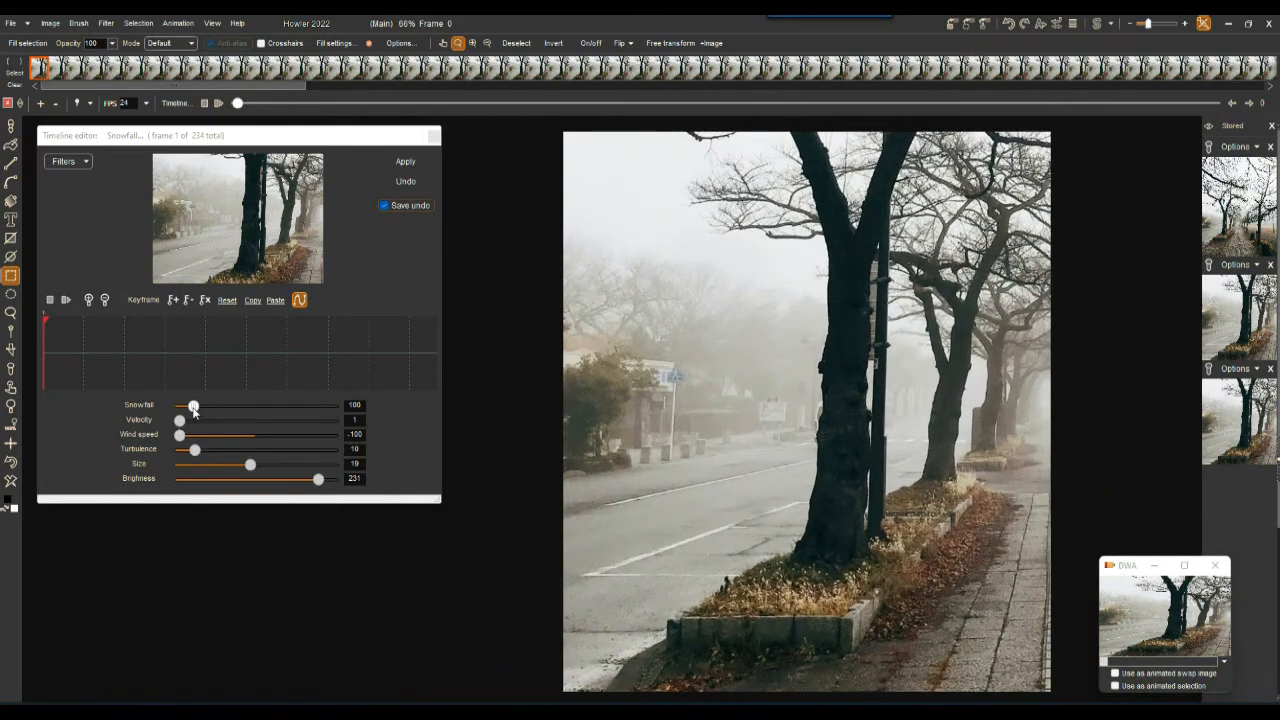
pyautogui.moveTo(193, 408); pyautogui.dragTo(346, 415)
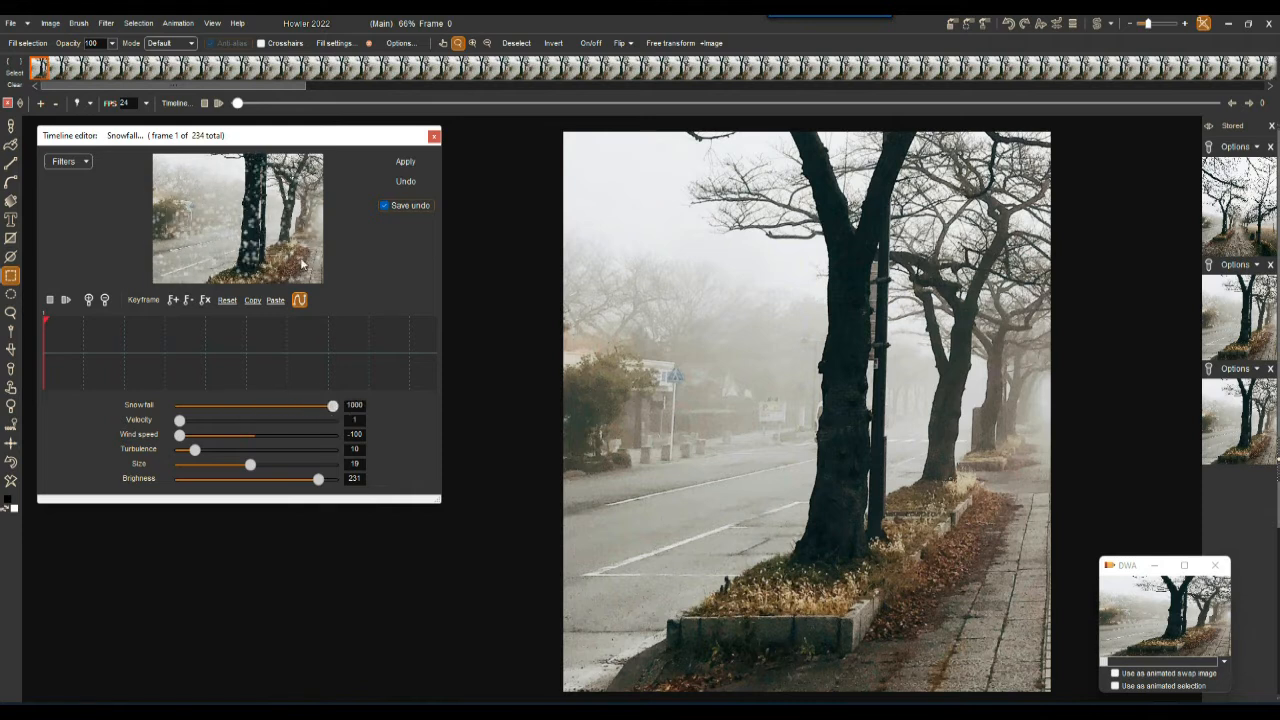
pyautogui.moveTo(179, 424); pyautogui.dragTo(178, 424)
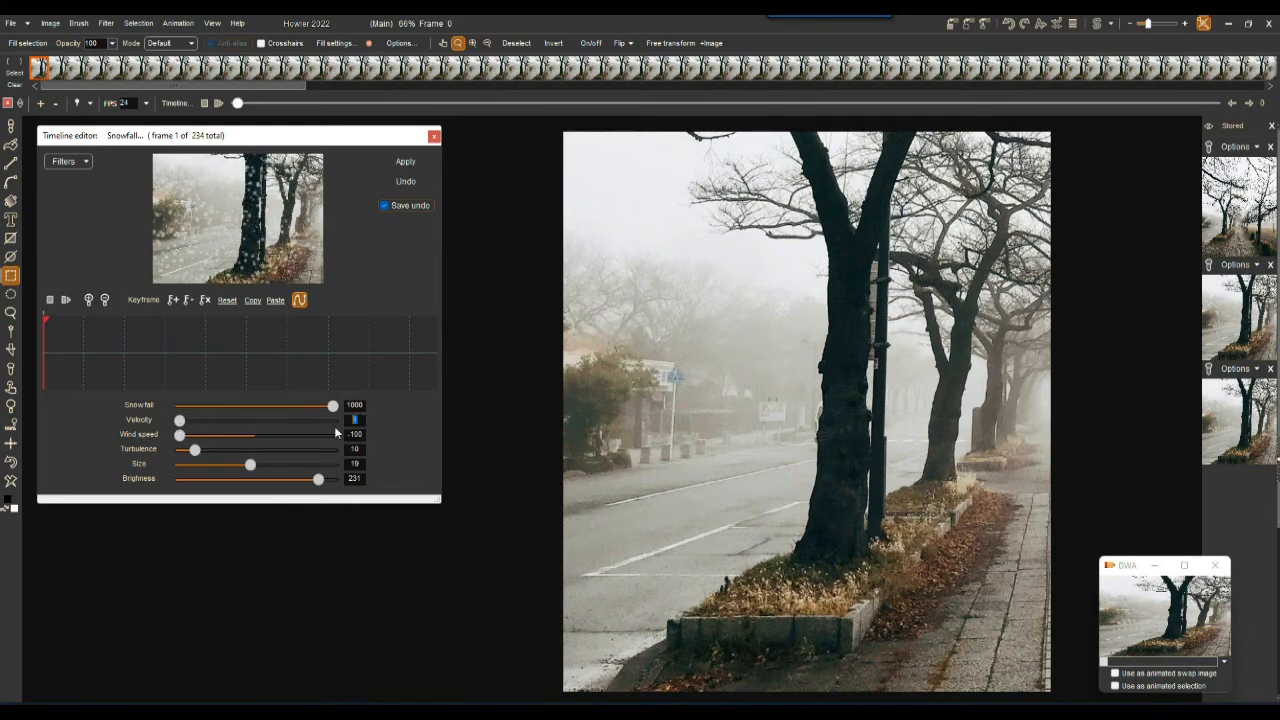
pyautogui.write('2')
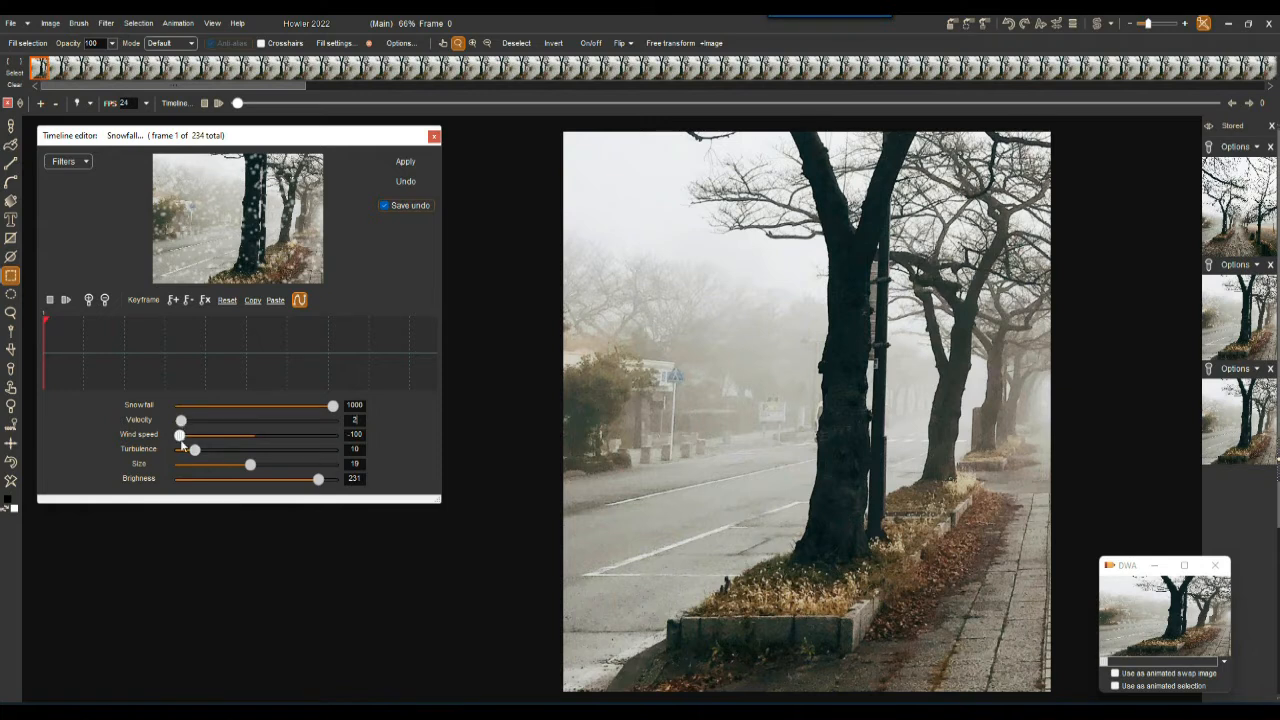
# - Set the snowfall wind speed to 57 and the turbulence to 3
pyautogui.moveTo(182, 438); pyautogui.dragTo(316, 440)
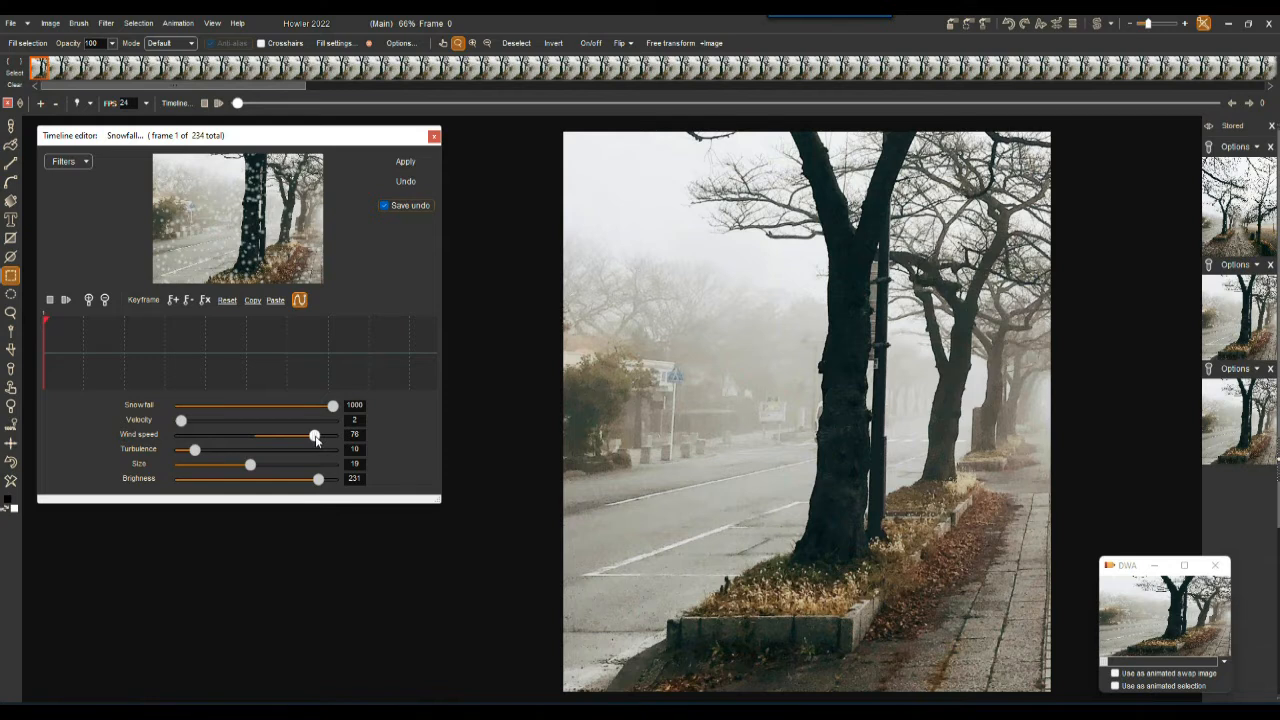
pyautogui.moveTo(316, 440); pyautogui.dragTo(280, 438)
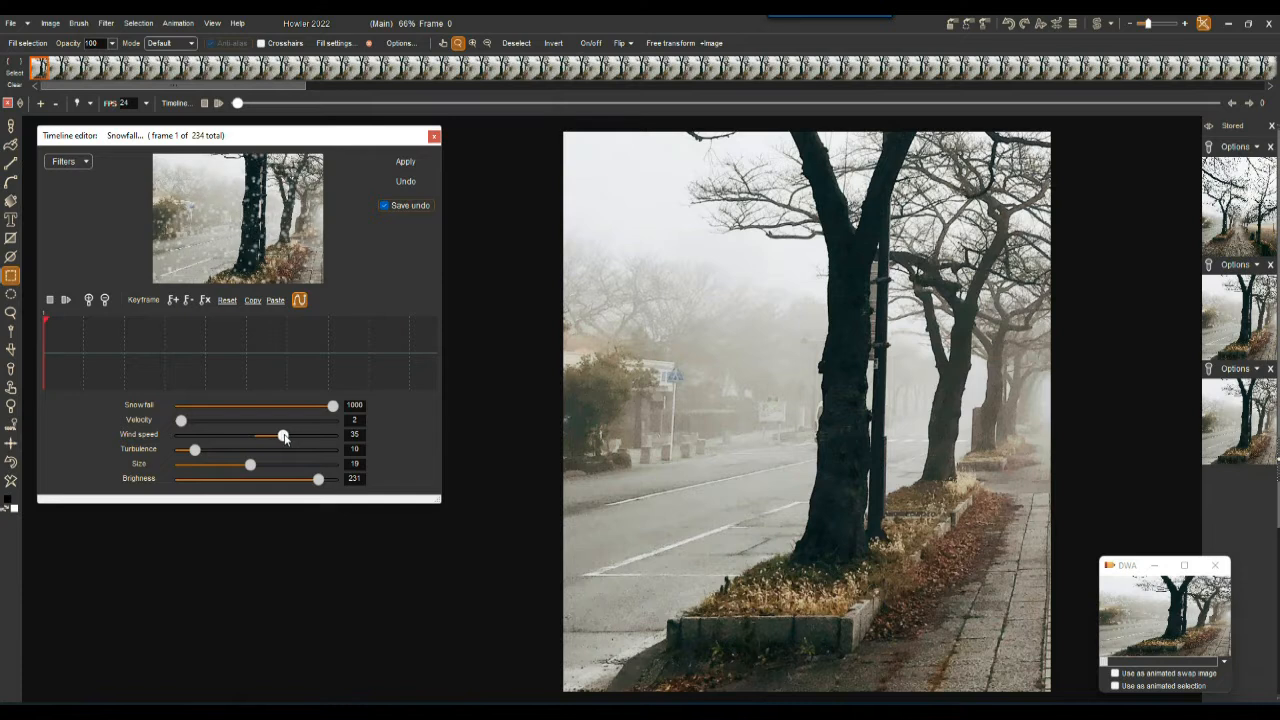
pyautogui.moveTo(283, 437)
pyautogui.mouseDown()
pyautogui.moveTo(258, 436)
pyautogui.moveTo(301, 439)
pyautogui.mouseUp()
pyautogui.moveTo(197, 453); pyautogui.dragTo(185, 457)
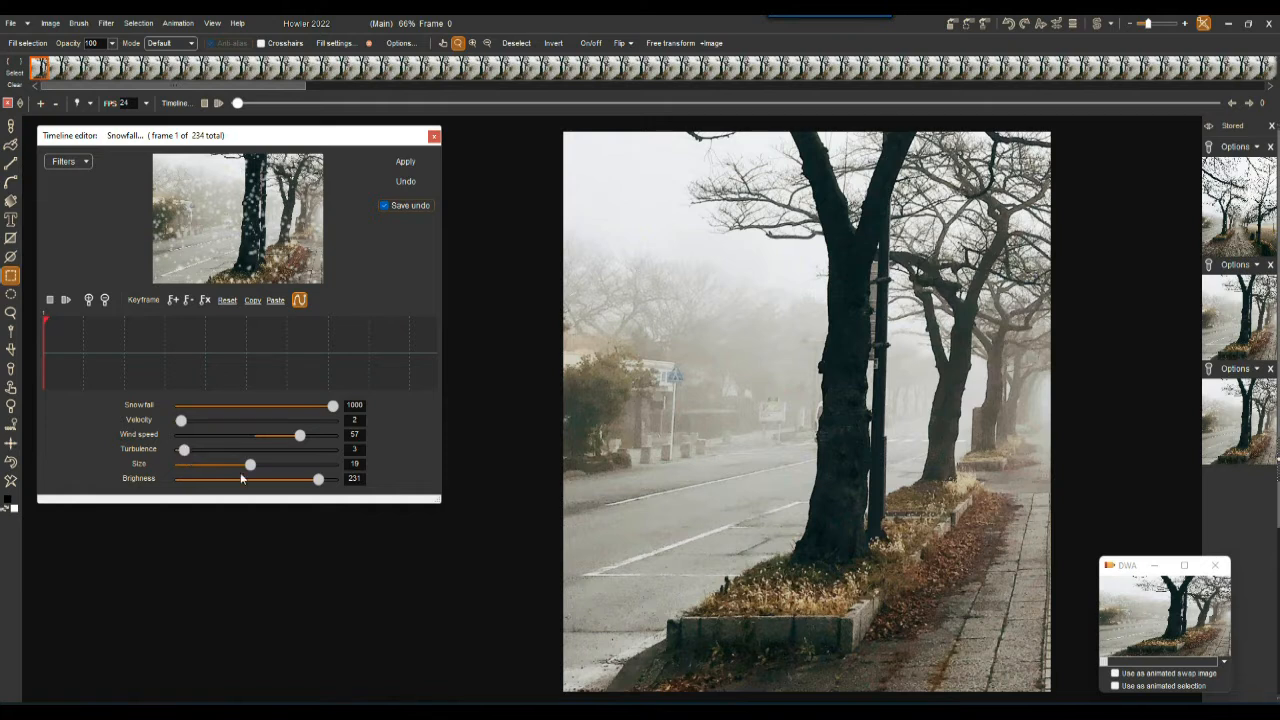
# - Set the snowflake size to 2 and brightness to 194, and apply the snowfall to all frames
pyautogui.moveTo(249, 464); pyautogui.dragTo(193, 466)
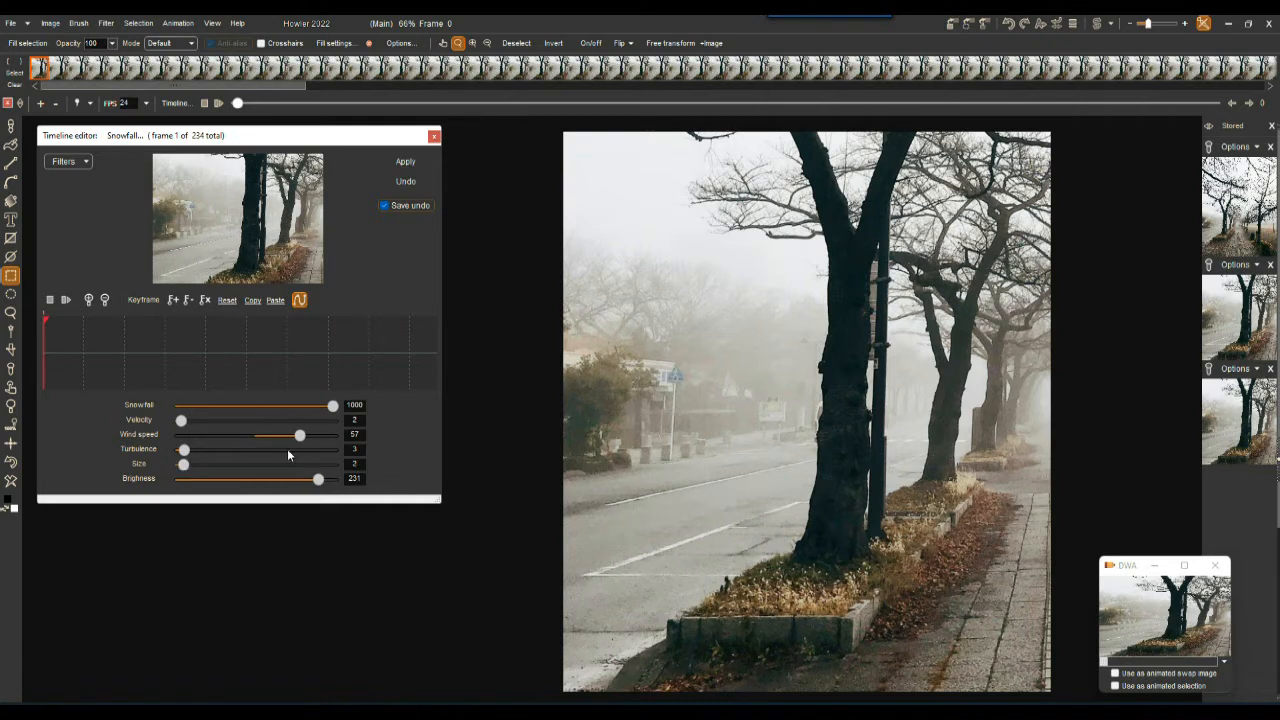
pyautogui.moveTo(318, 480)
pyautogui.mouseDown()
pyautogui.moveTo(293, 480)
pyautogui.moveTo(357, 487)
pyautogui.moveTo(300, 482)
pyautogui.mouseUp()
pyautogui.moveTo(300, 480)
pyautogui.mouseDown()
pyautogui.moveTo(341, 487)
pyautogui.moveTo(297, 490)
pyautogui.mouseUp()
pyautogui.click(405, 163)
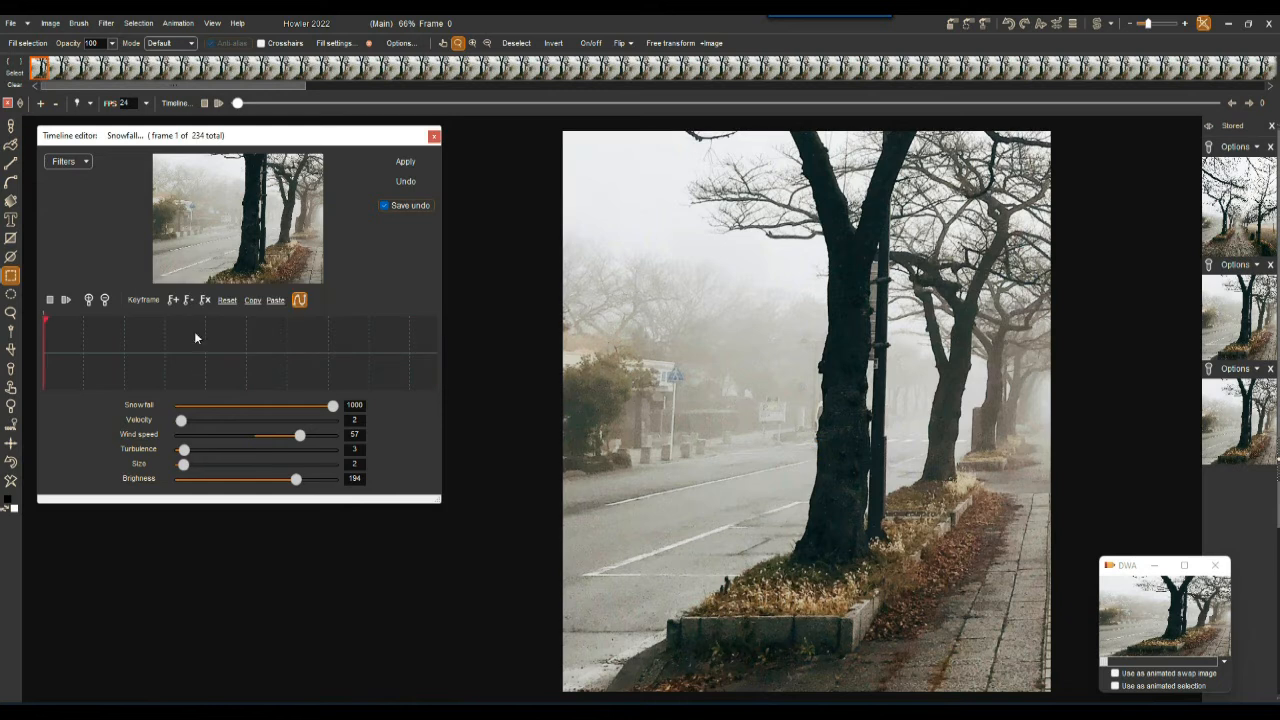
# - Examine the fine snowflakes against the dark tree trunks and play back the animation
pyautogui.moveTo(782, 331); pyautogui.dragTo(622, 323)
pyautogui.moveTo(671, 358); pyautogui.dragTo(737, 358)
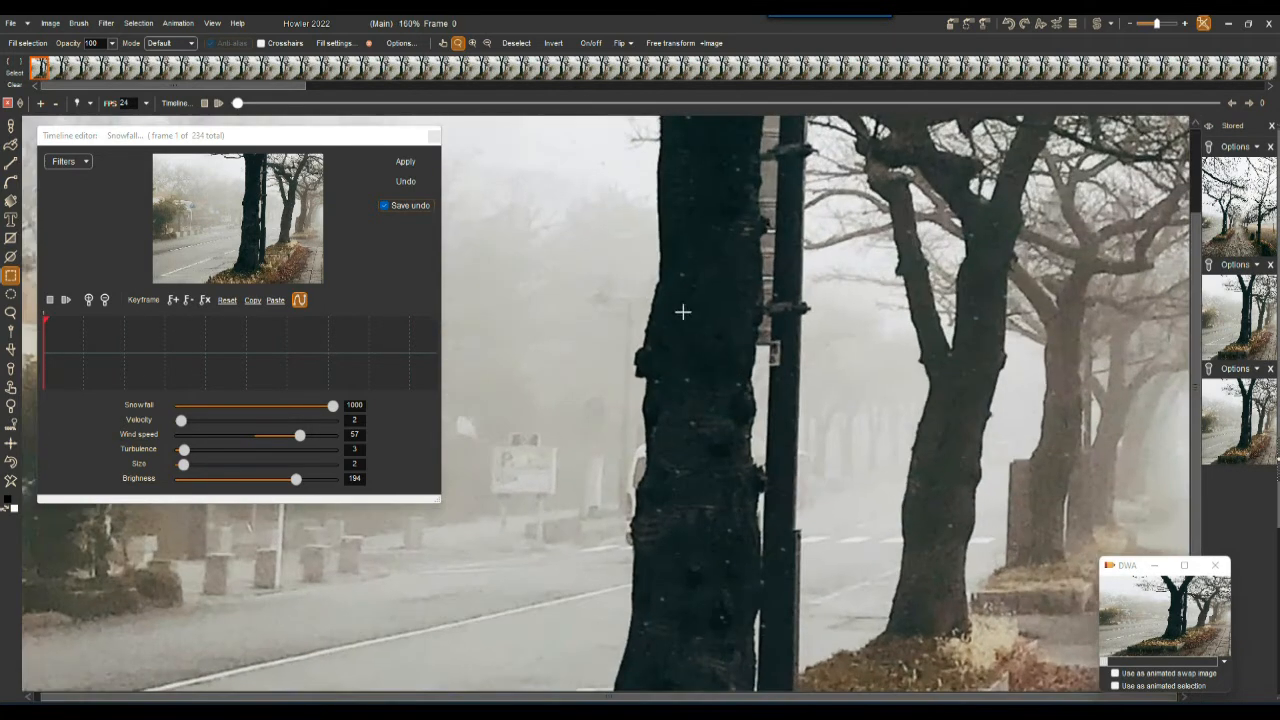
pyautogui.moveTo(757, 363); pyautogui.dragTo(714, 363)
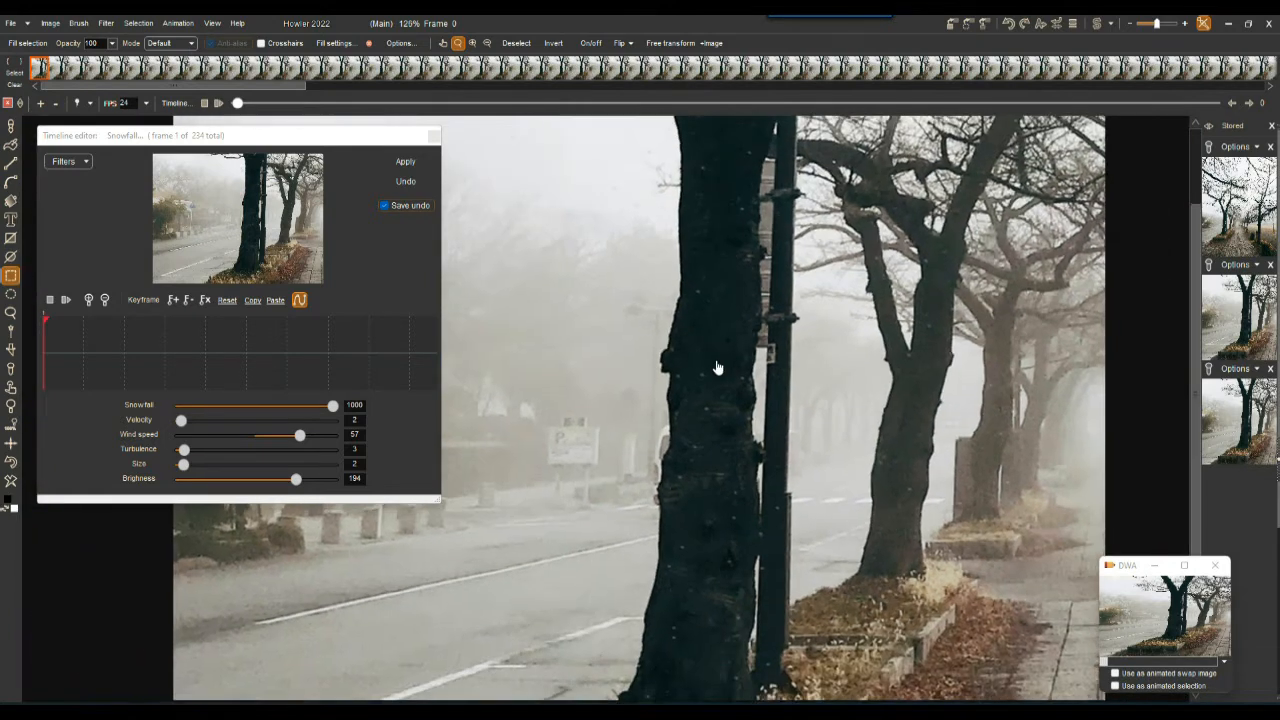
pyautogui.click(68, 300)
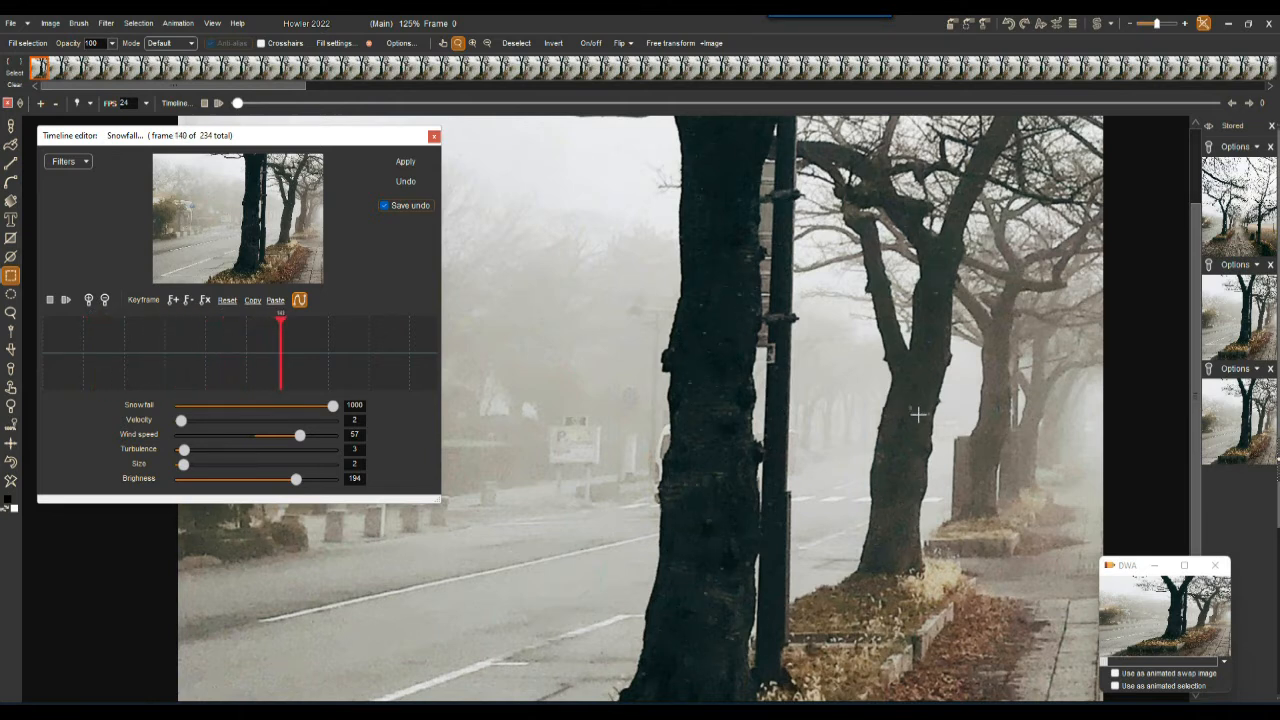
# - Examine the snowfall playback up close and across the whole picture, and stop the playback
pyautogui.scroll(4, 1060, 410)
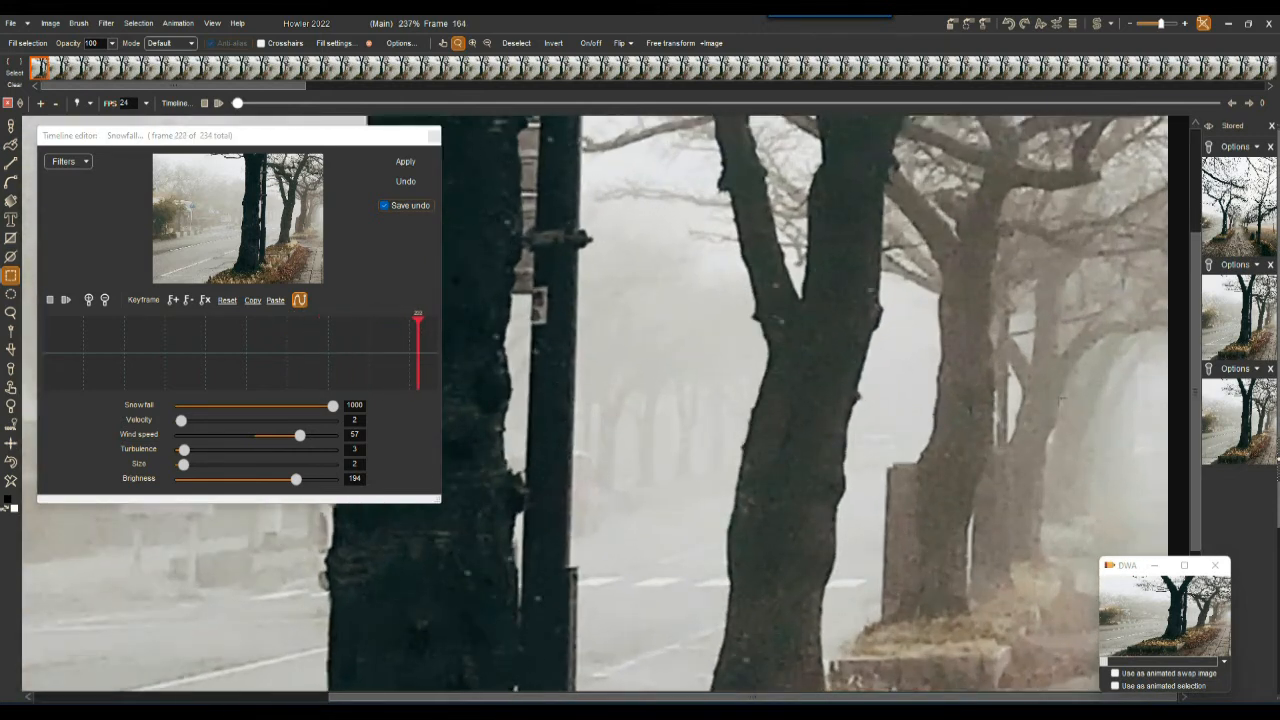
pyautogui.scroll(-5, 1040, 410)
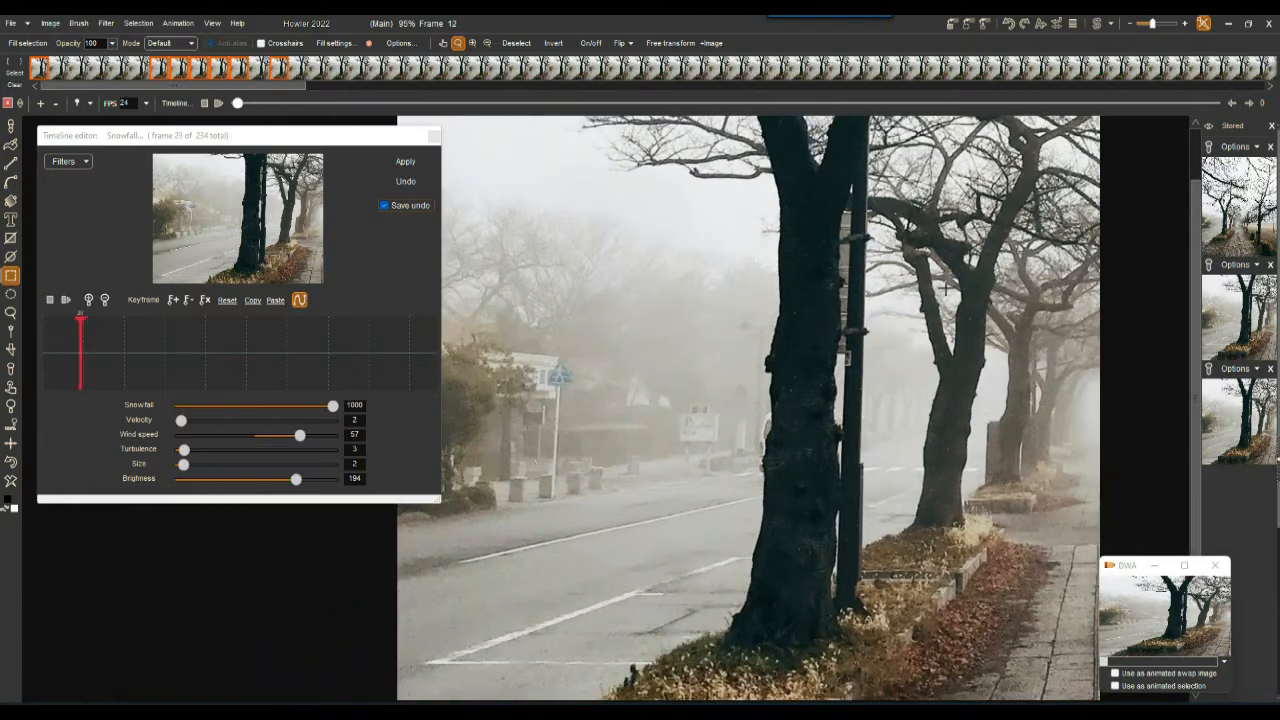
pyautogui.scroll(-1, 912, 317)
pyautogui.scroll(-2, 912, 317)
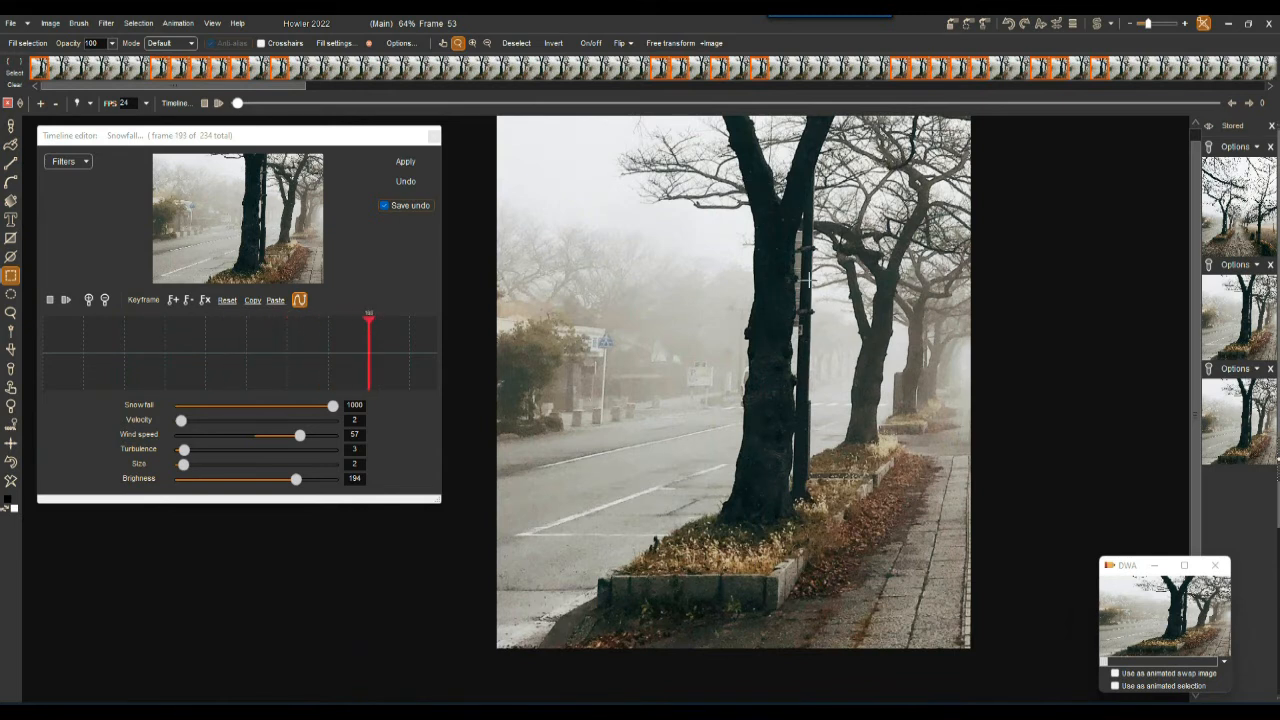
pyautogui.scroll(6, 805, 305)
pyautogui.scroll(-4, 873, 282)
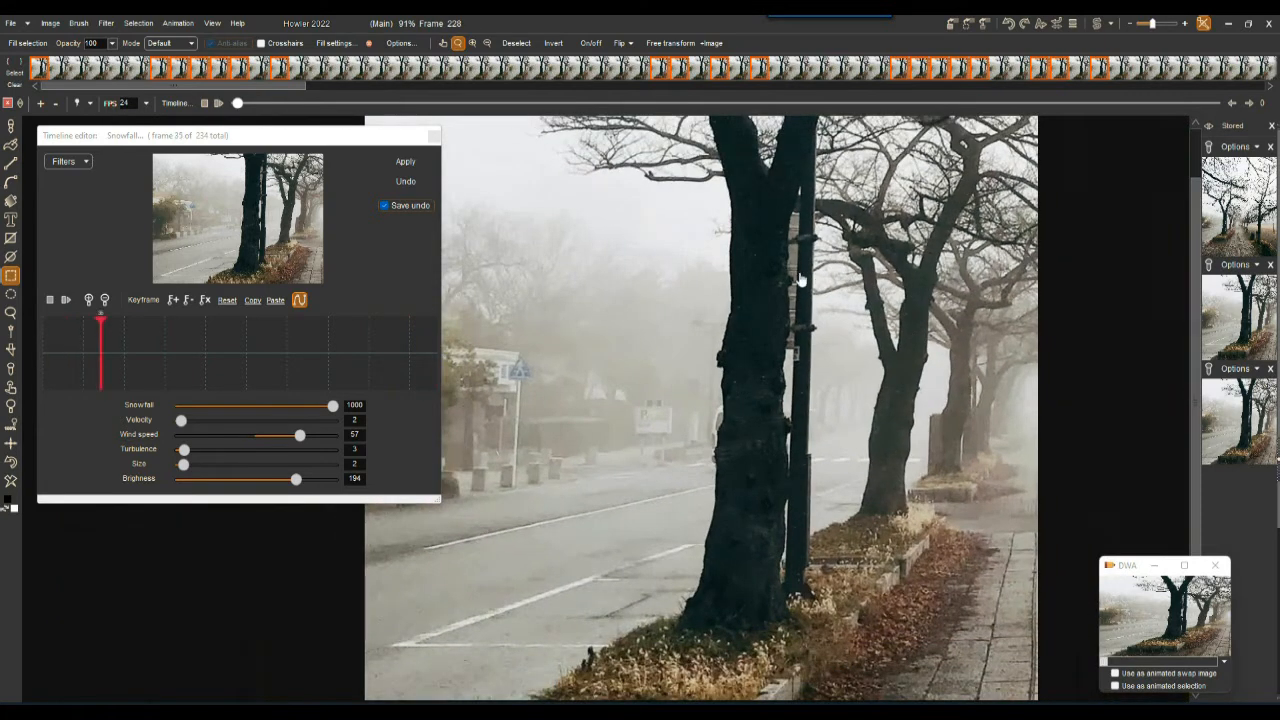
pyautogui.scroll(-3, 690, 340)
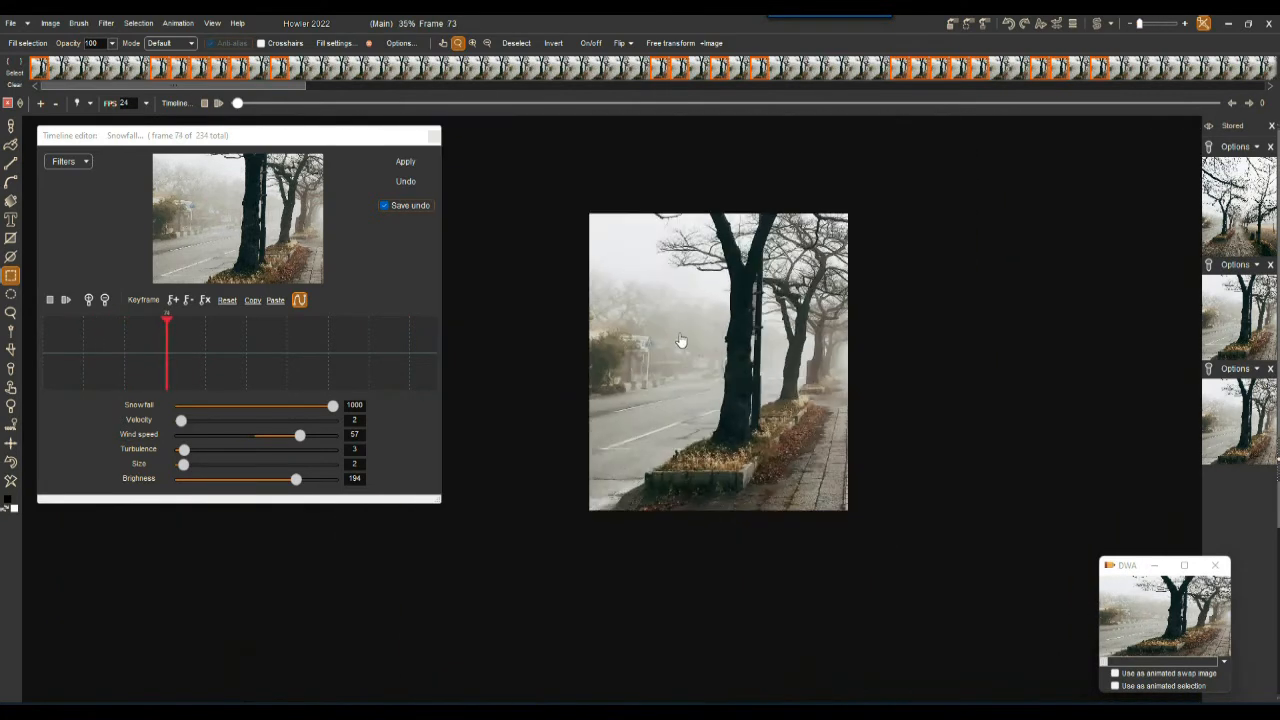
pyautogui.scroll(2, 703, 331)
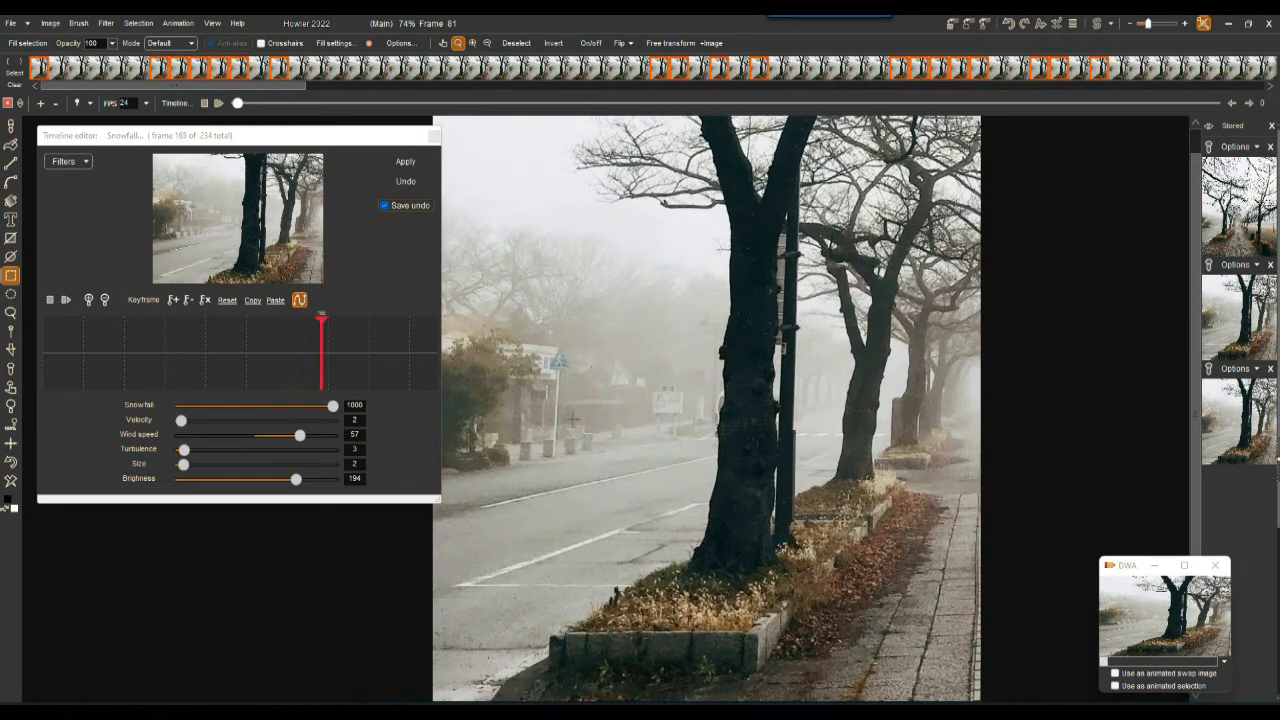
pyautogui.click(49, 301)
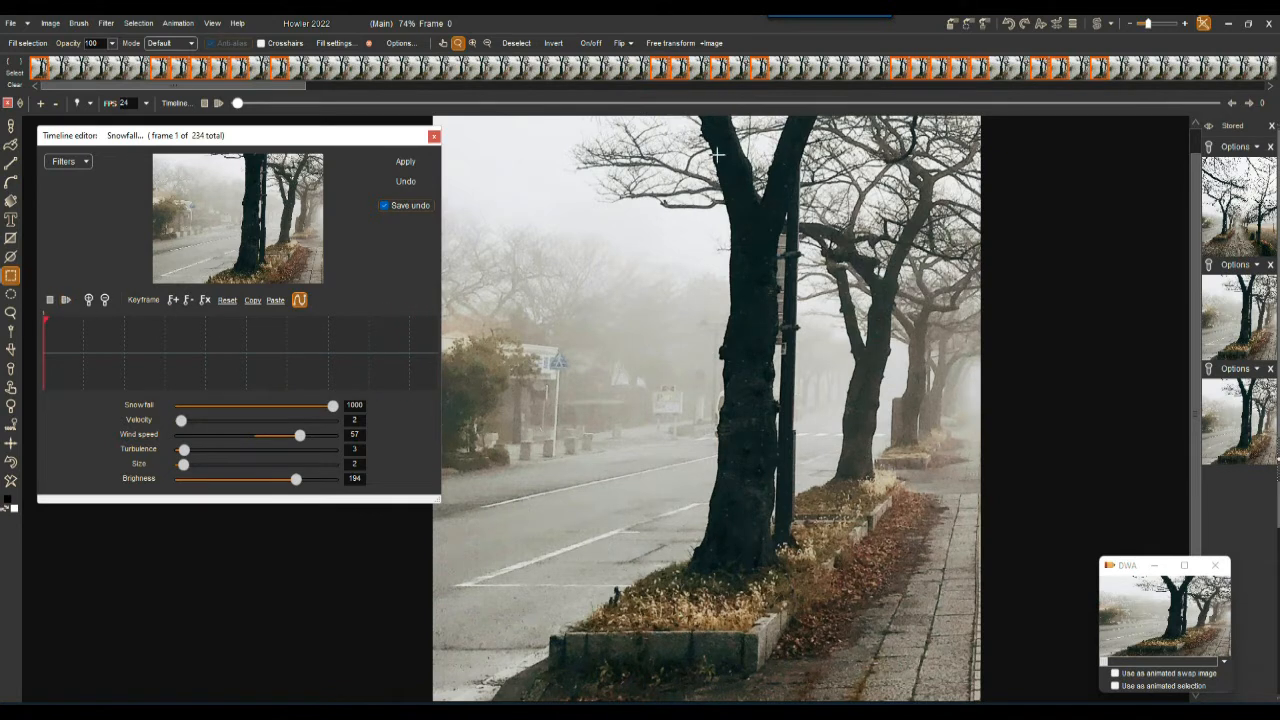
# - Lasso-select the road and sidewalk area together with the large foreground tree's trunk and forked limbs
pyautogui.scroll(-3, 786, 330)
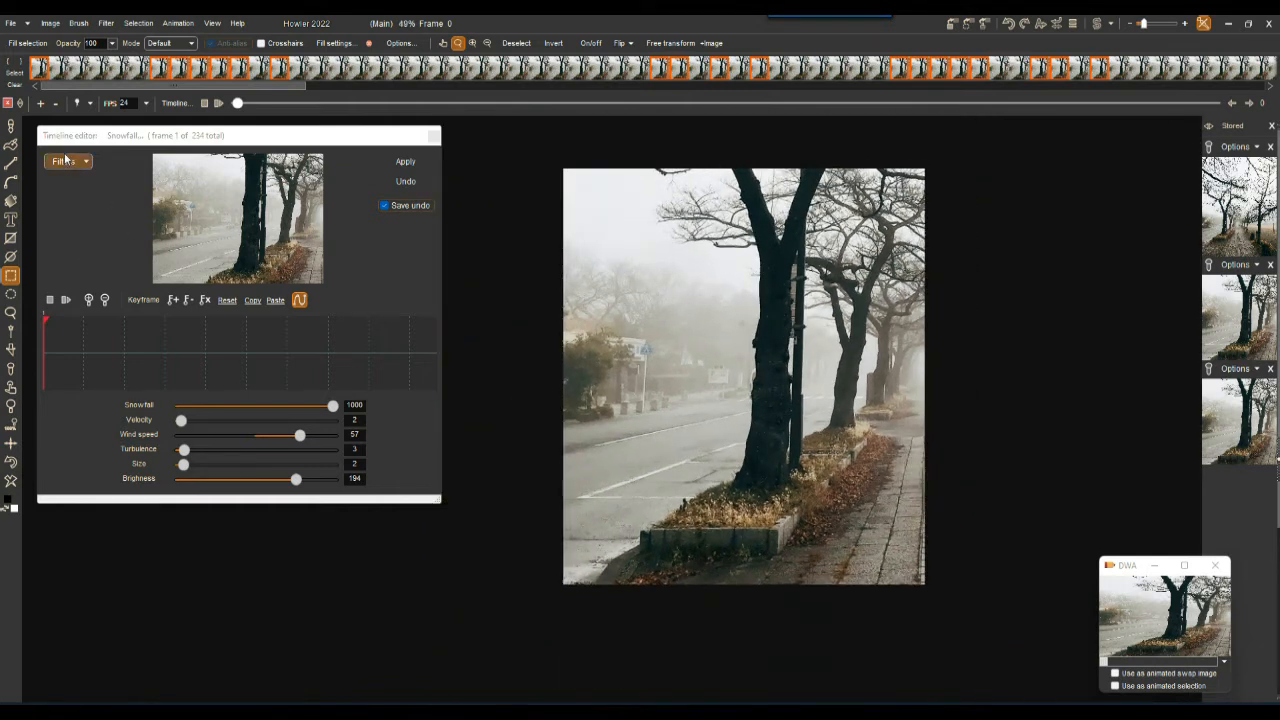
pyautogui.click(11, 314)
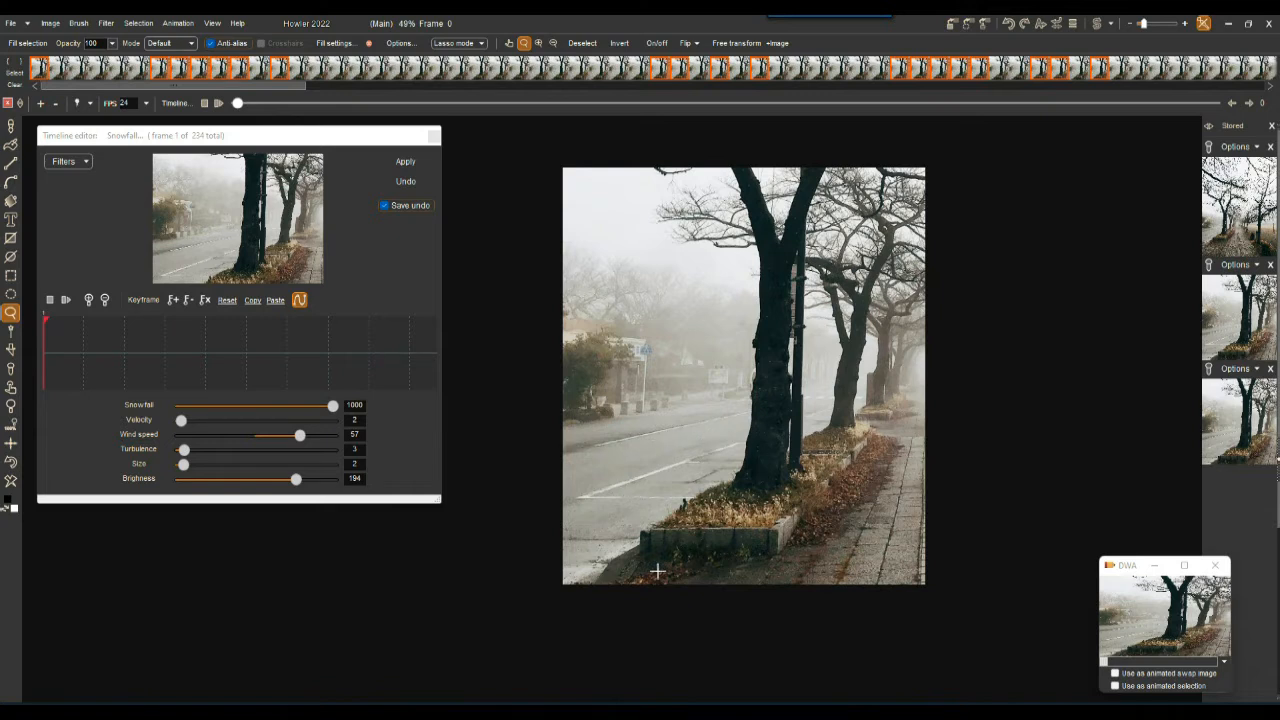
pyautogui.moveTo(547, 430)
pyautogui.mouseDown()
pyautogui.moveTo(770, 424)
pyautogui.moveTo(988, 528)
pyautogui.moveTo(631, 654)
pyautogui.moveTo(540, 429)
pyautogui.mouseUp()
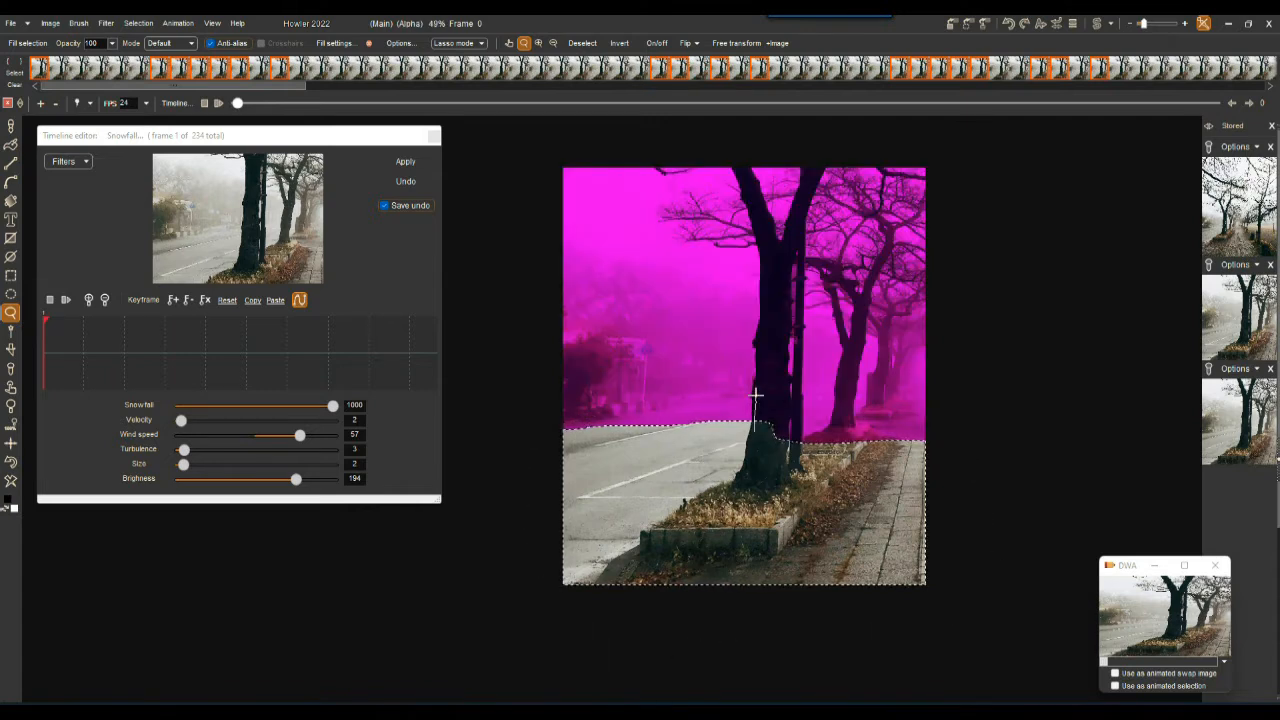
pyautogui.moveTo(785, 281); pyautogui.dragTo(789, 359)
pyautogui.moveTo(778, 453); pyautogui.dragTo(770, 445)
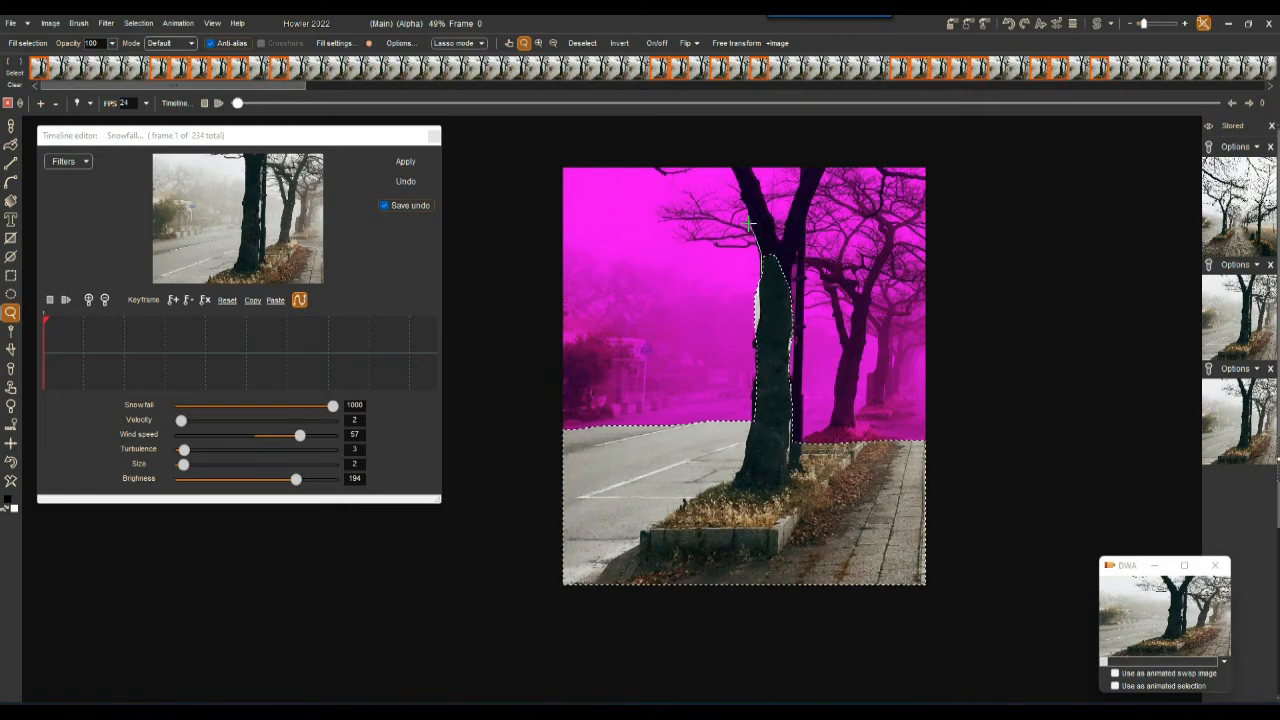
pyautogui.moveTo(724, 160)
pyautogui.mouseDown()
pyautogui.moveTo(768, 212)
pyautogui.moveTo(774, 286)
pyautogui.moveTo(758, 275)
pyautogui.mouseUp()
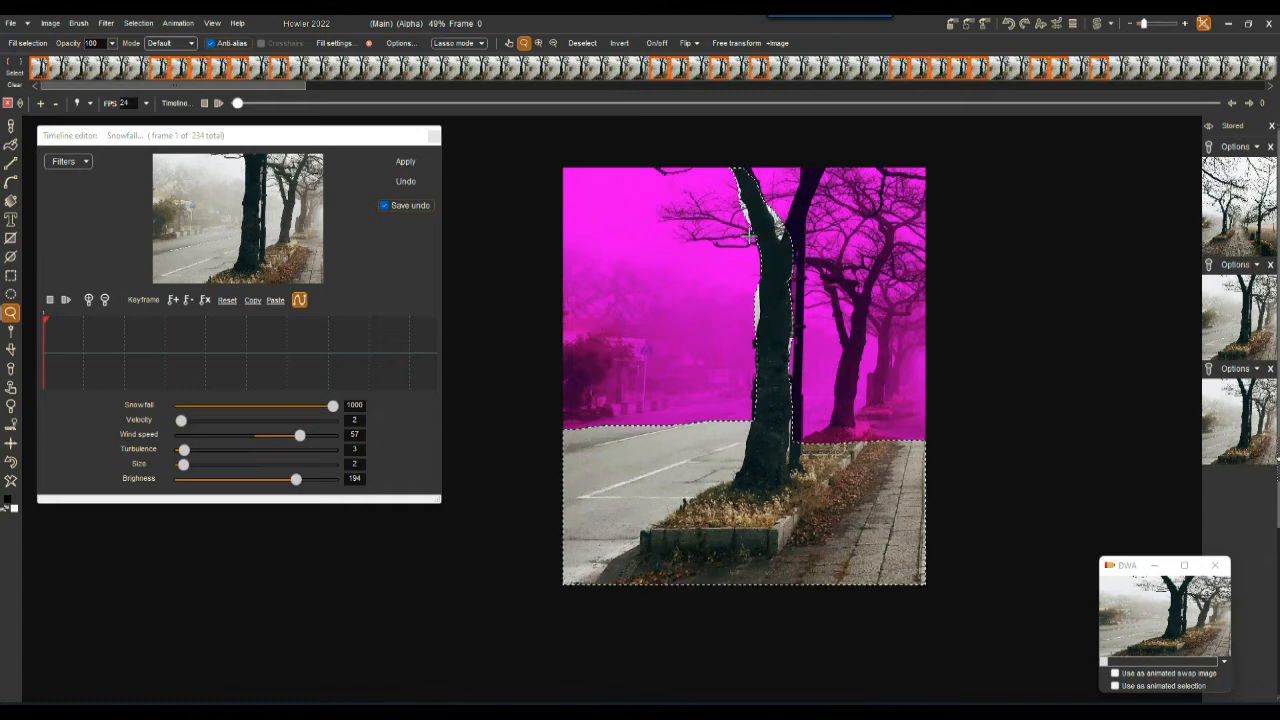
pyautogui.moveTo(816, 160)
pyautogui.mouseDown()
pyautogui.moveTo(790, 250)
pyautogui.moveTo(832, 151)
pyautogui.moveTo(822, 168)
pyautogui.mouseUp()
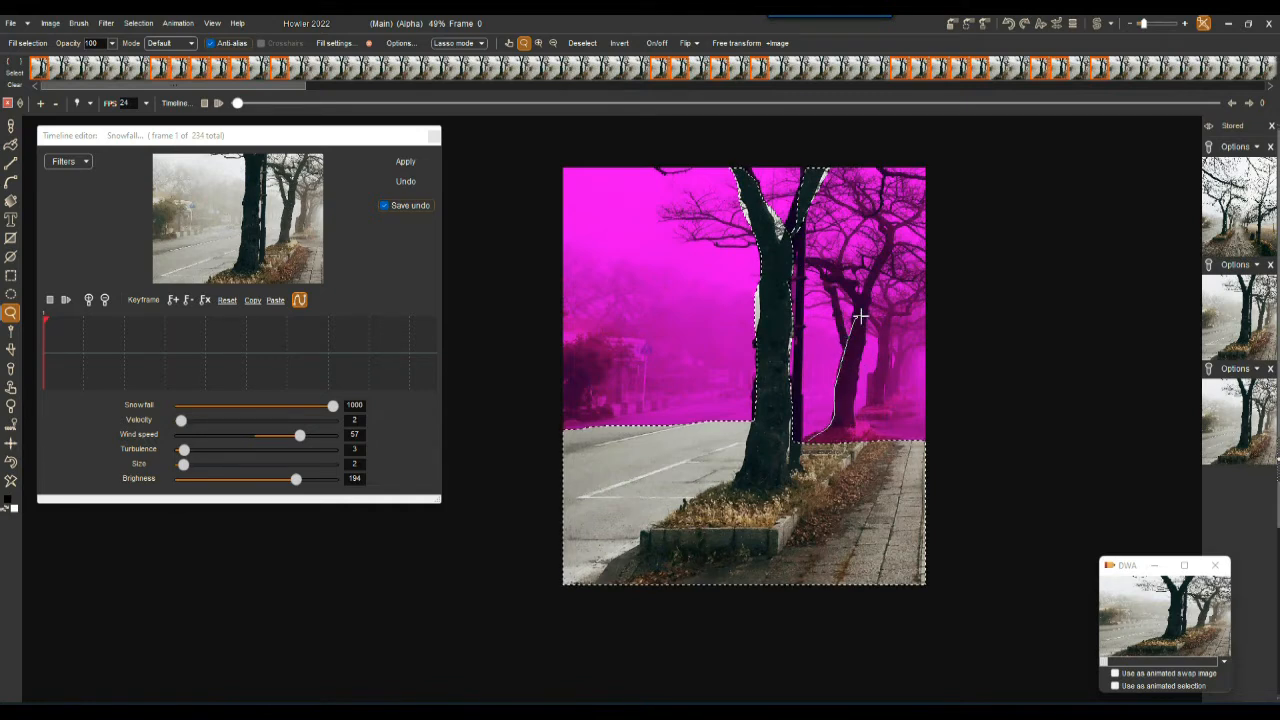
# - Add the second tree's trunk and branches to the lasso selection, and deselect everything
pyautogui.moveTo(862, 420)
pyautogui.mouseDown()
pyautogui.moveTo(960, 460)
pyautogui.moveTo(950, 468)
pyautogui.mouseUp()
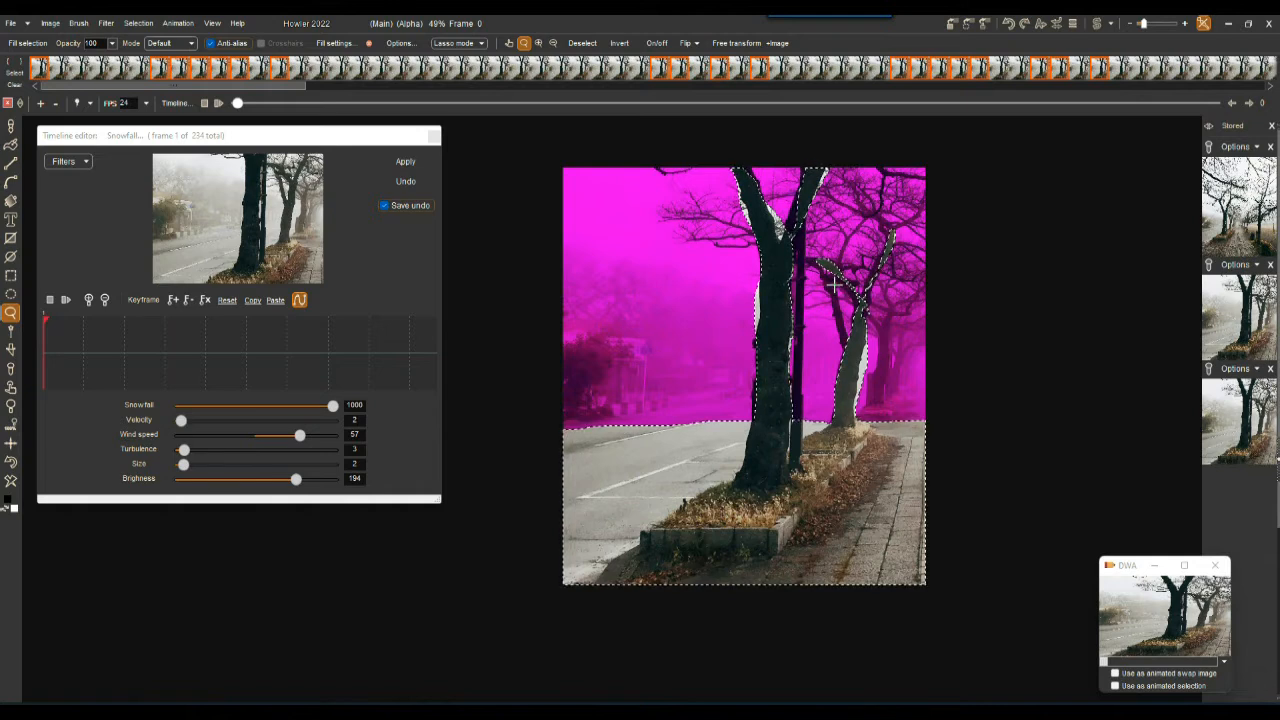
pyautogui.click(138, 23)
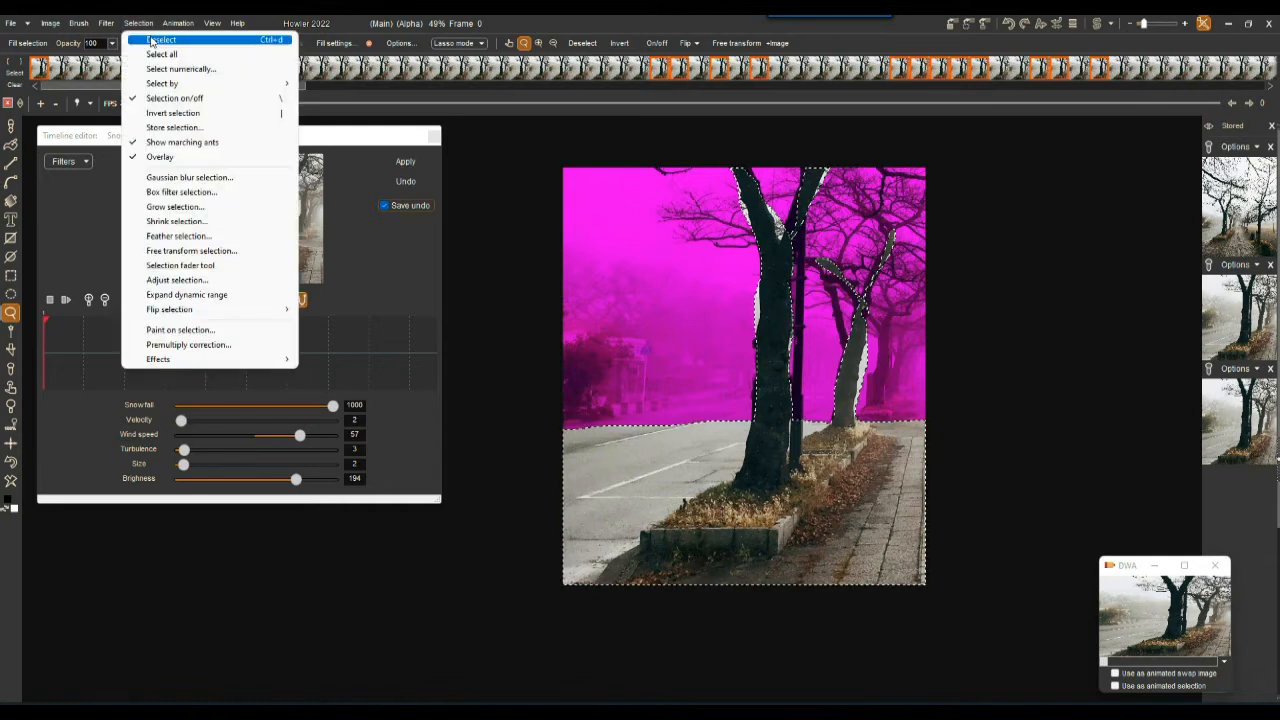
pyautogui.click(268, 38)
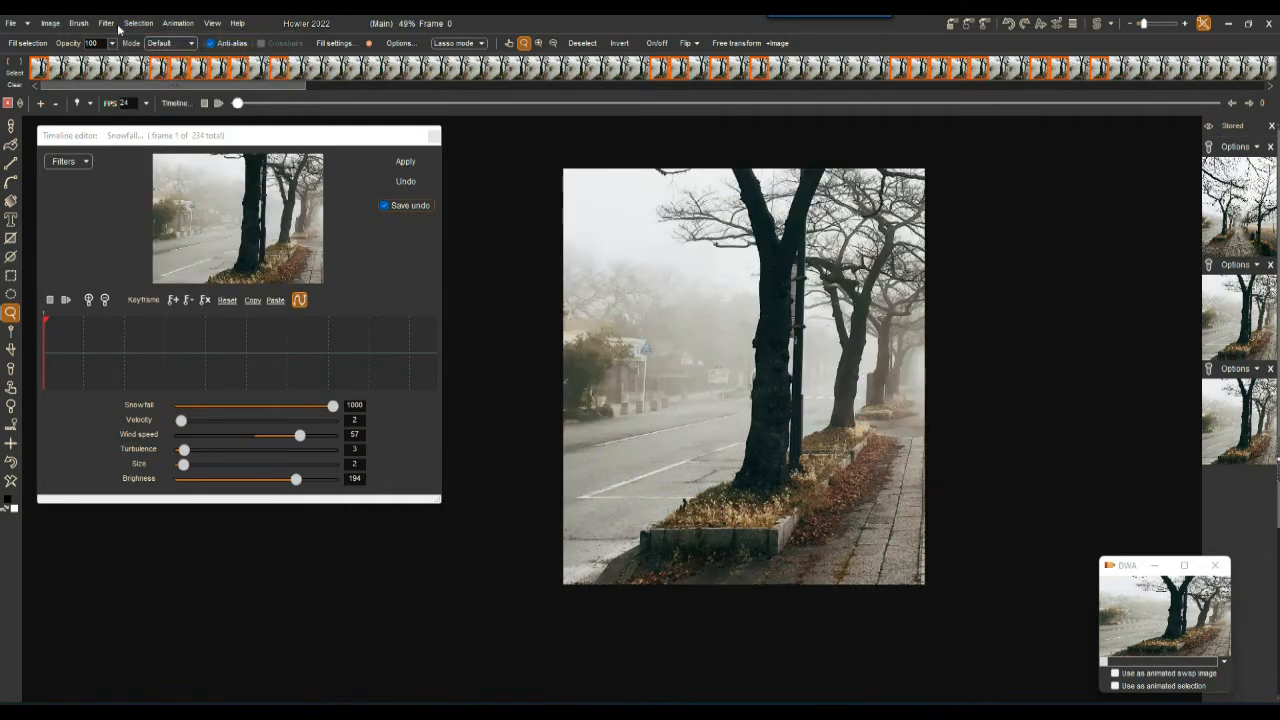
# - Select the image by Shadows and check how well the mask covers the dark trunks
pyautogui.click(136, 23)
pyautogui.moveTo(178, 92)
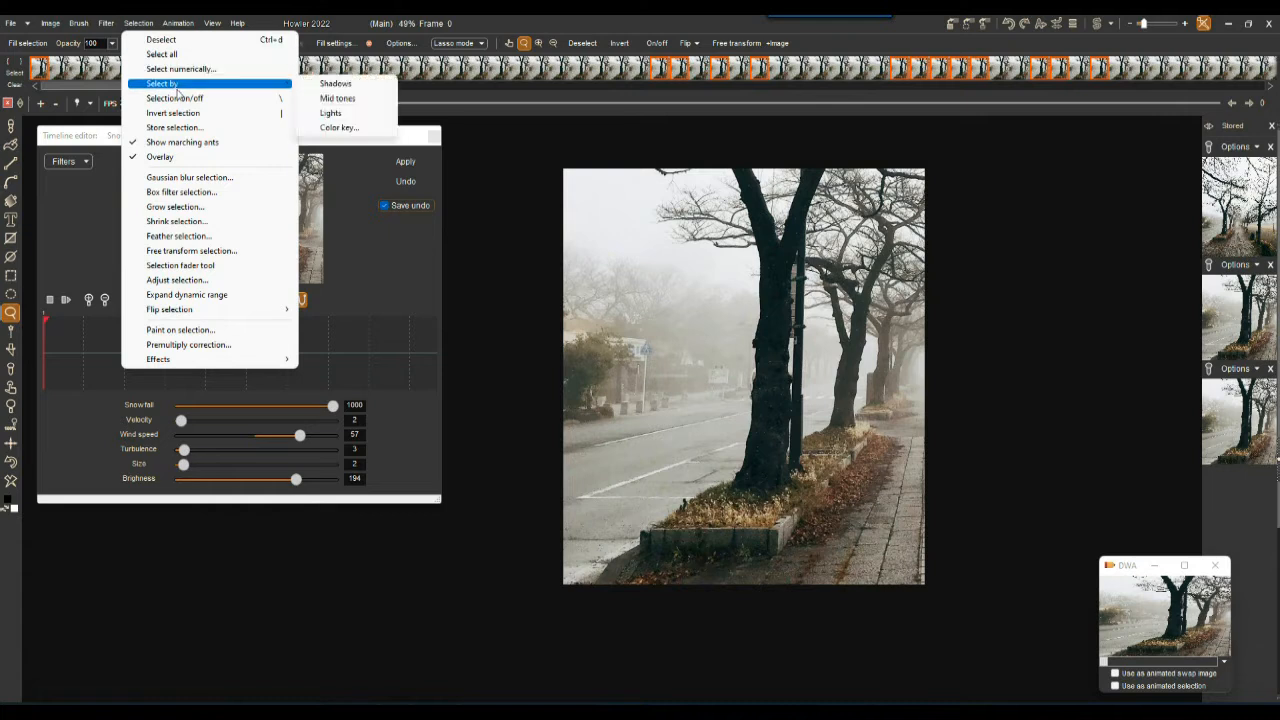
pyautogui.click(336, 84)
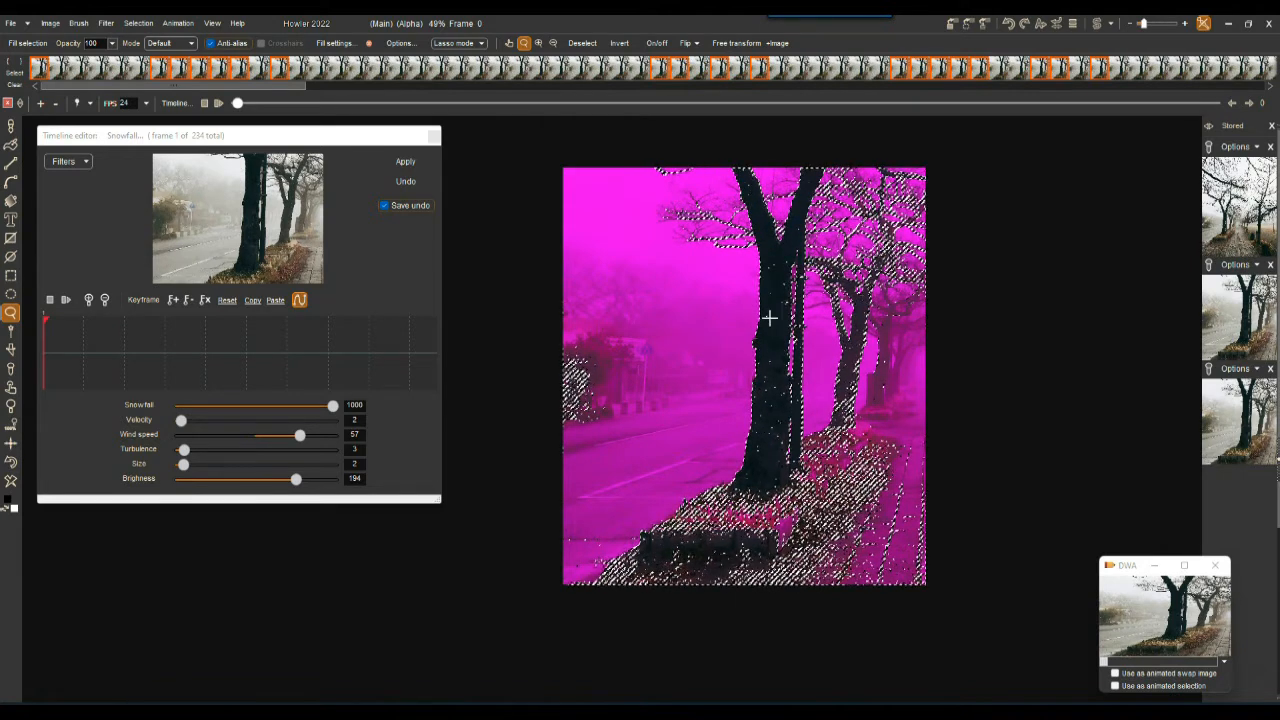
pyautogui.scroll(5, 774, 300)
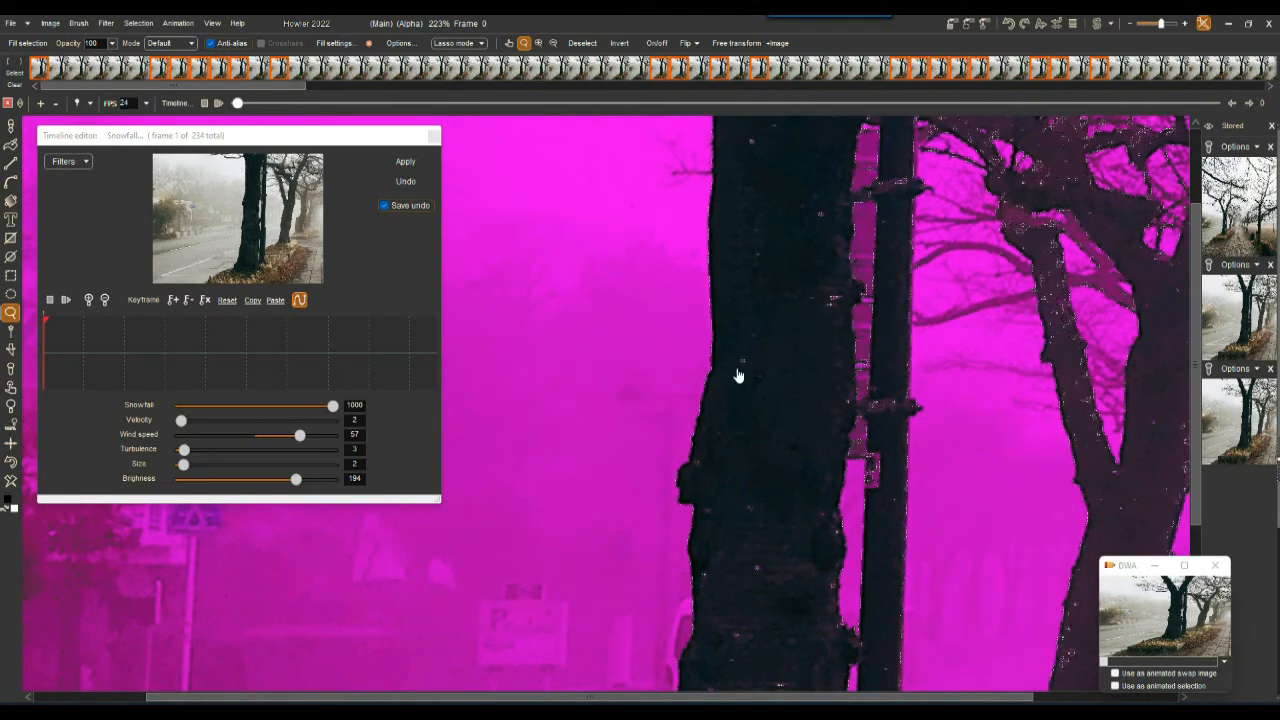
pyautogui.scroll(-2, 728, 403)
pyautogui.scroll(-3, 728, 403)
pyautogui.scroll(3, 729, 409)
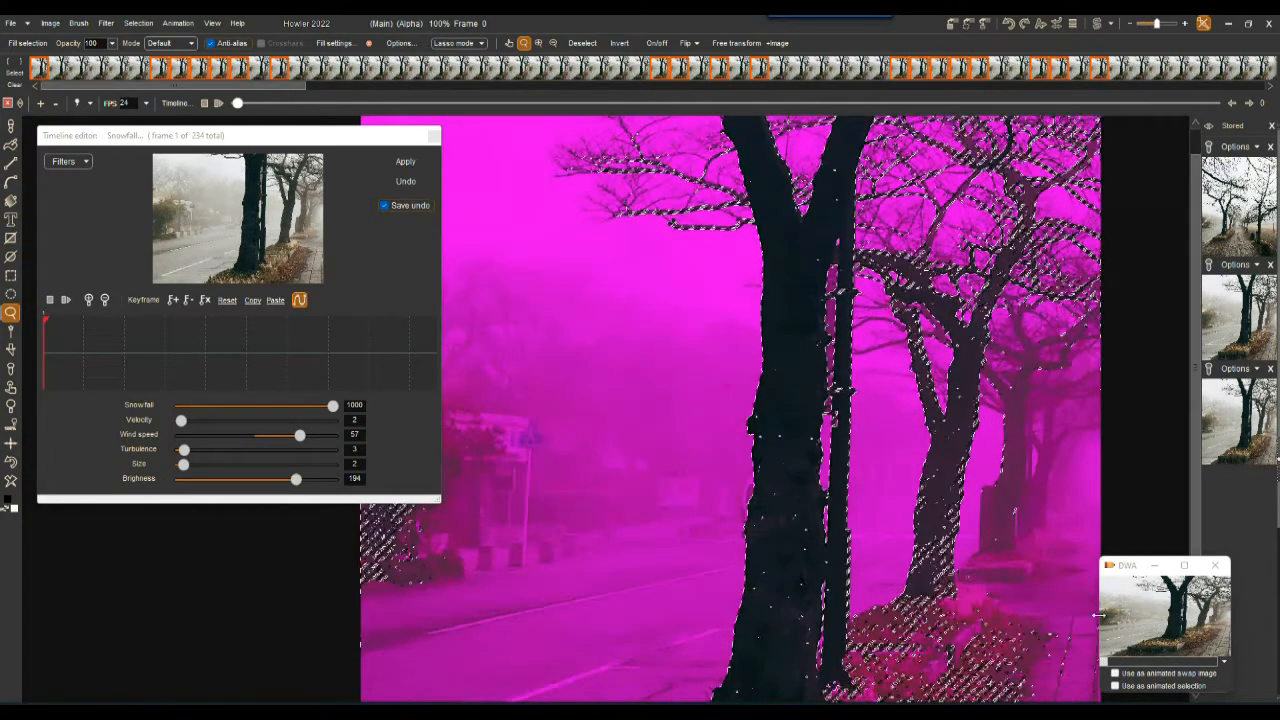
pyautogui.click(1166, 610)
pyautogui.click(682, 403)
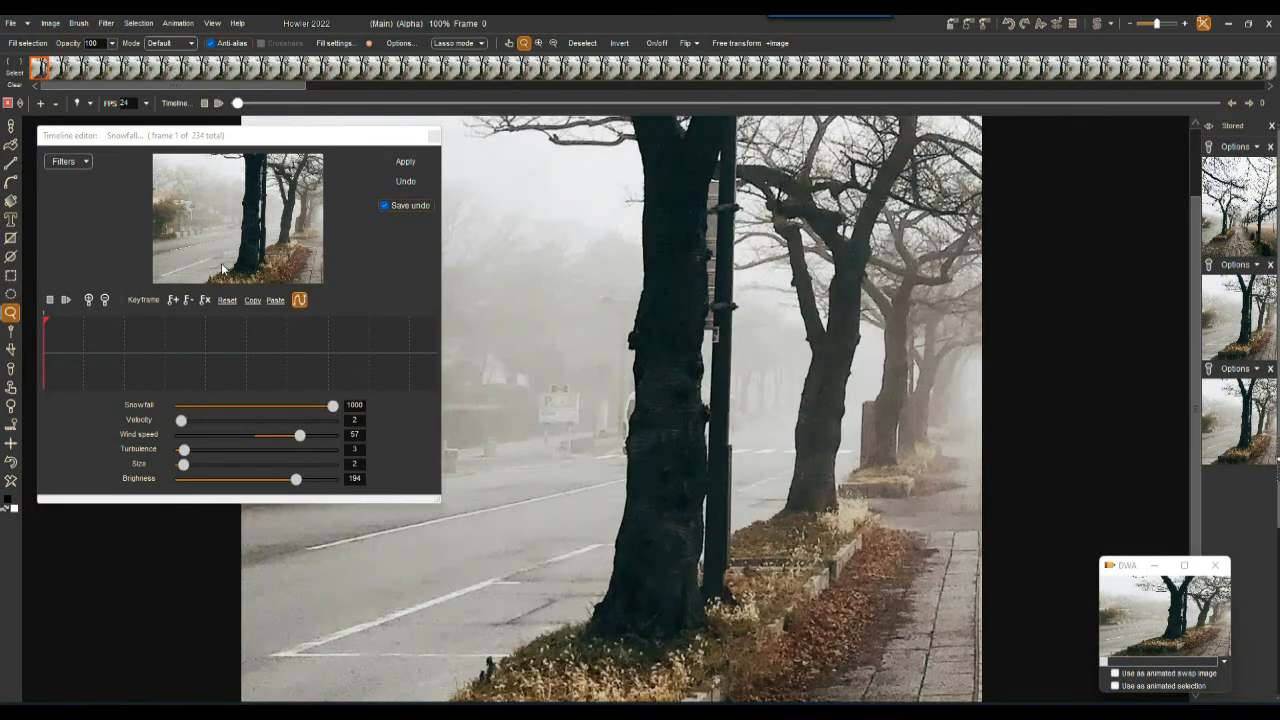
# - Create a fresh selection of the picture's shadows to isolate the dark trees
pyautogui.click(138, 22)
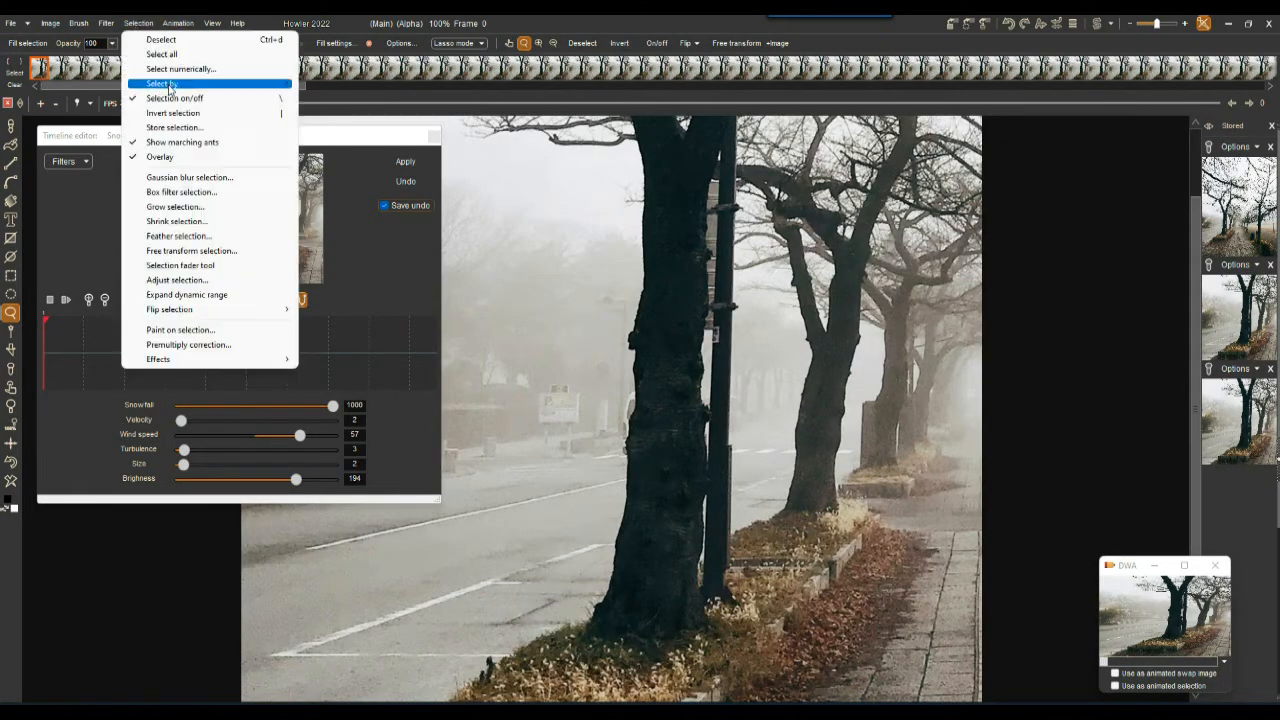
pyautogui.moveTo(169, 86)
pyautogui.click(379, 84)
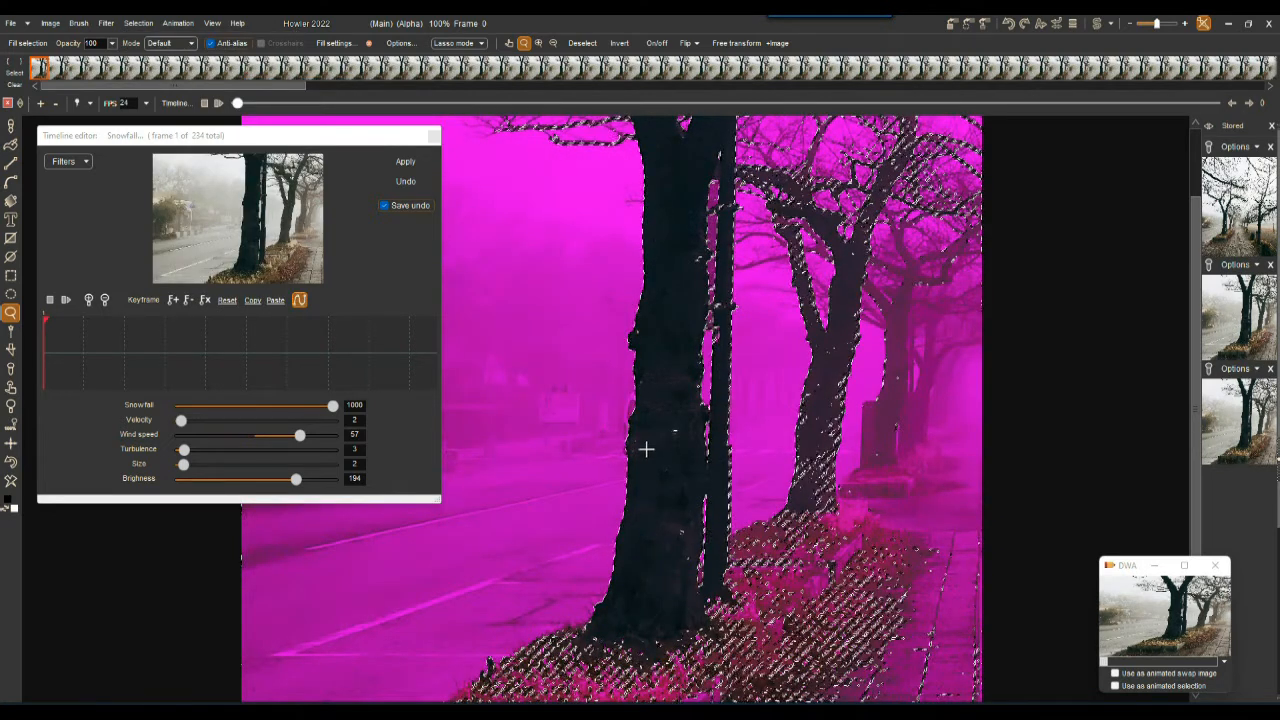
# - Lasso patches inside the foreground trunk and most of the second tree's trunk to fill them into the shadow selection
pyautogui.scroll(5, 646, 449)
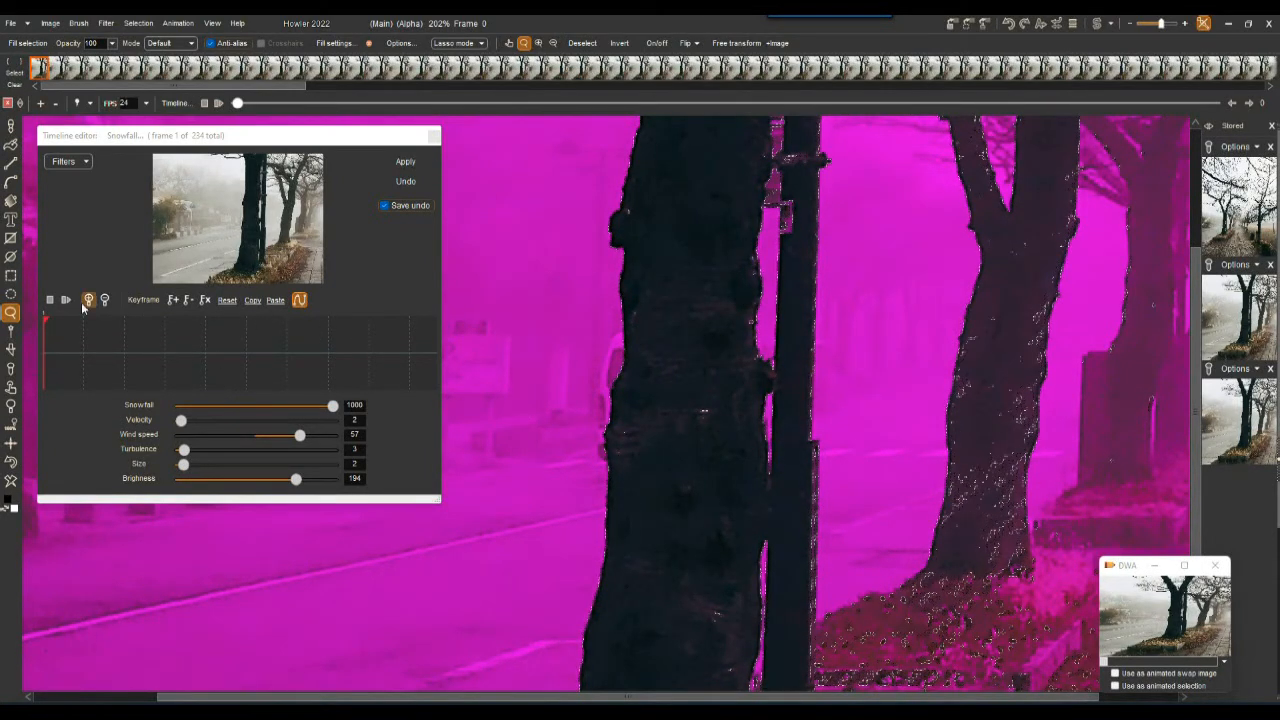
pyautogui.click(10, 313)
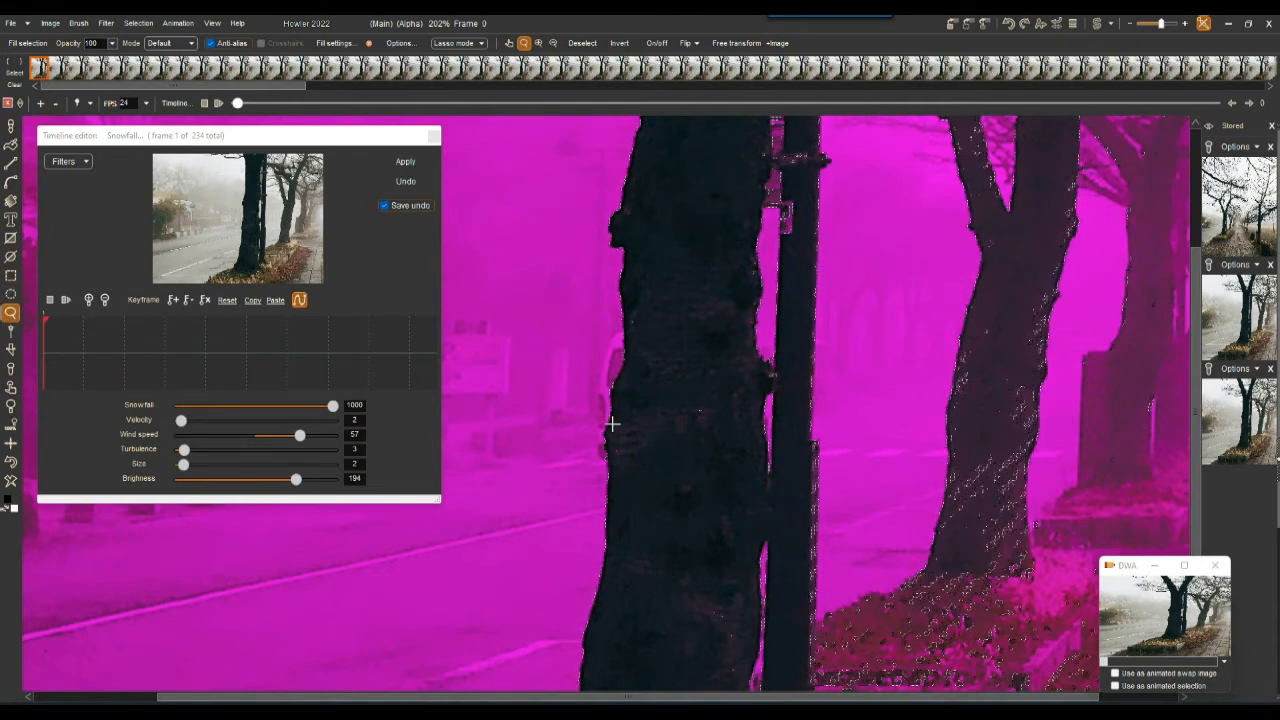
pyautogui.moveTo(720, 391)
pyautogui.mouseDown()
pyautogui.moveTo(720, 417)
pyautogui.moveTo(727, 388)
pyautogui.moveTo(686, 411)
pyautogui.moveTo(663, 397)
pyautogui.moveTo(729, 423)
pyautogui.moveTo(706, 366)
pyautogui.moveTo(706, 393)
pyautogui.mouseUp()
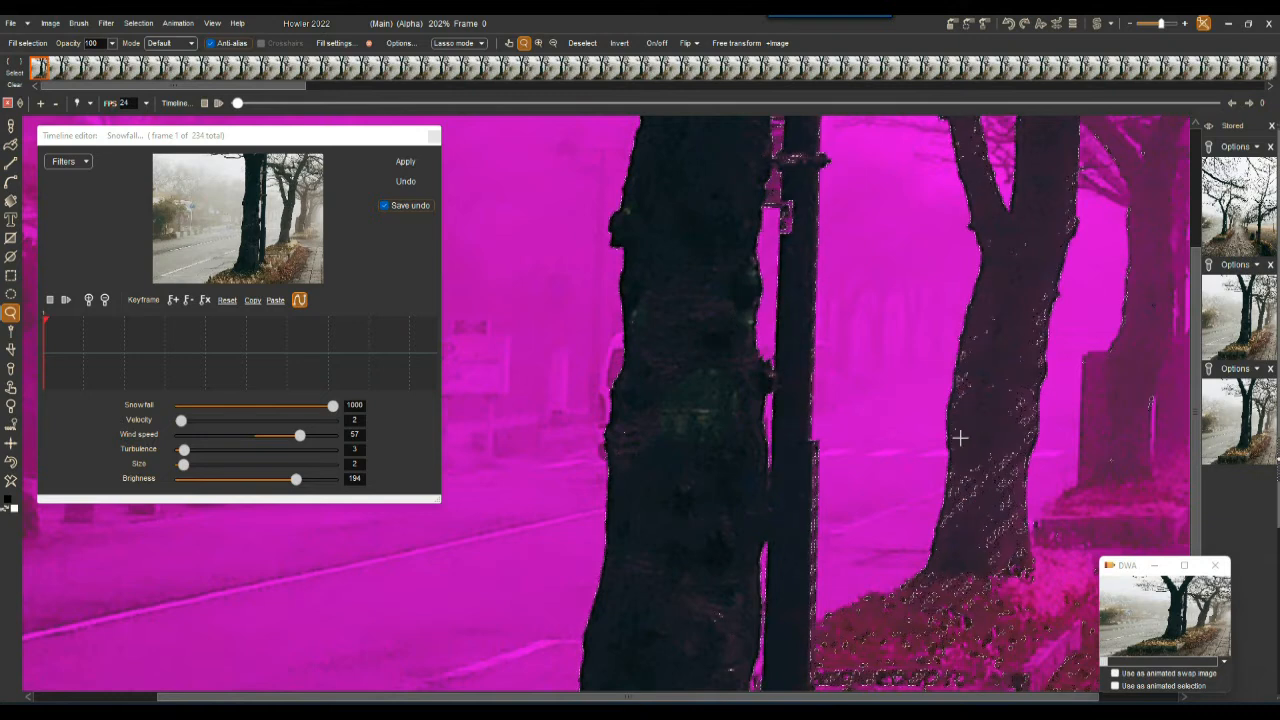
pyautogui.moveTo(946, 486)
pyautogui.mouseDown()
pyautogui.moveTo(936, 528)
pyautogui.moveTo(1008, 557)
pyautogui.moveTo(1026, 449)
pyautogui.moveTo(1006, 380)
pyautogui.moveTo(952, 468)
pyautogui.mouseUp()
pyautogui.moveTo(995, 357)
pyautogui.mouseDown()
pyautogui.moveTo(991, 291)
pyautogui.moveTo(955, 368)
pyautogui.moveTo(978, 437)
pyautogui.moveTo(1040, 390)
pyautogui.moveTo(1046, 290)
pyautogui.moveTo(991, 295)
pyautogui.moveTo(1012, 292)
pyautogui.mouseUp()
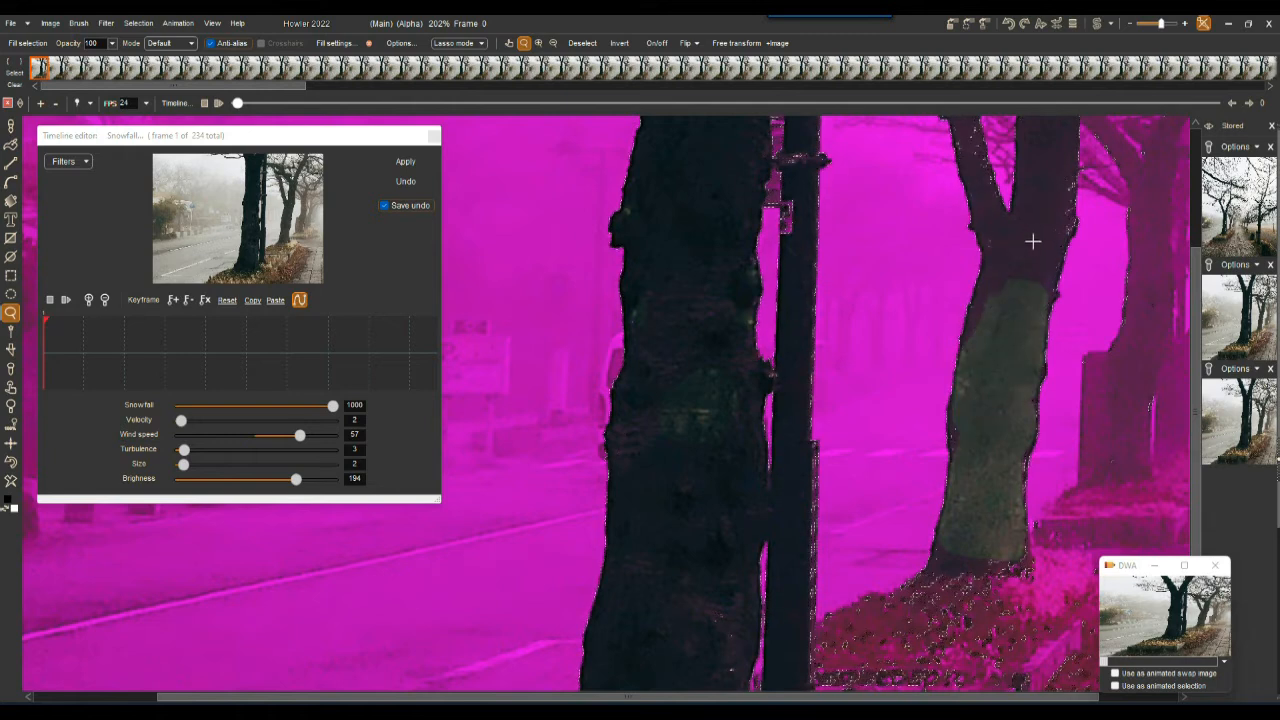
# - Open the selection adjustment and try value 62, brightness 91, contrast 171 and gamma 103 on the alpha mask
pyautogui.click(131, 24)
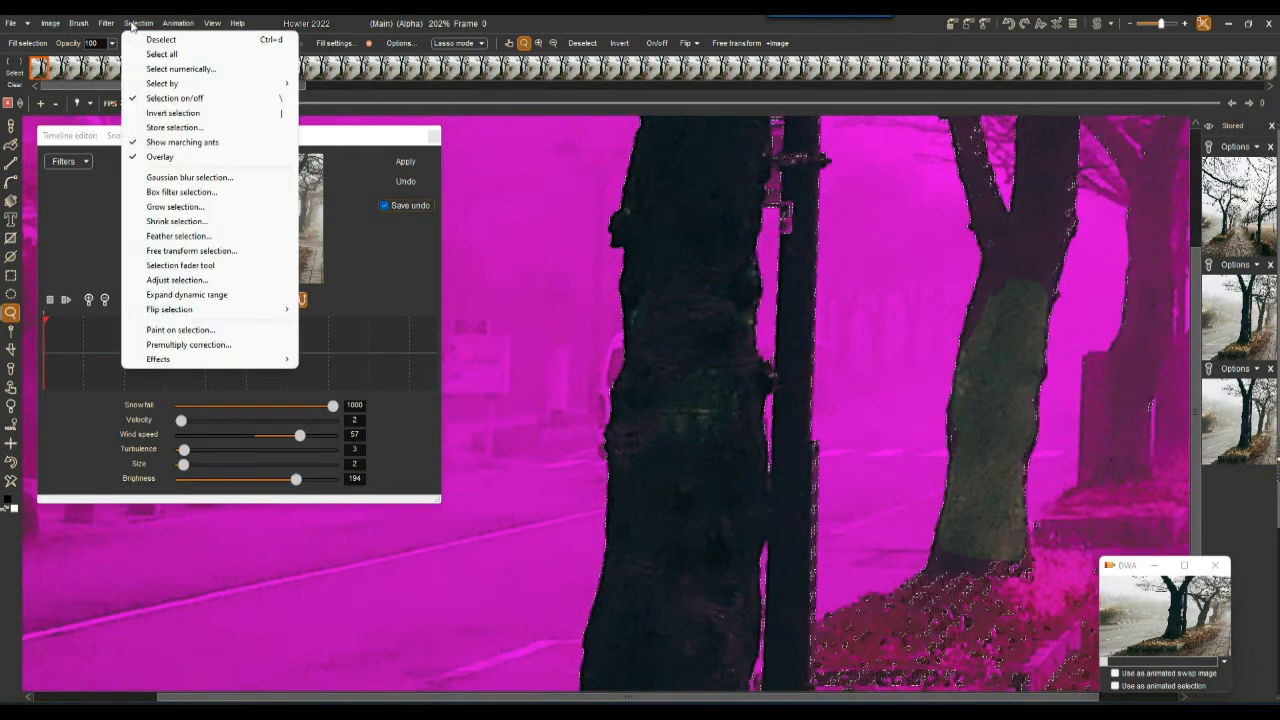
pyautogui.click(195, 280)
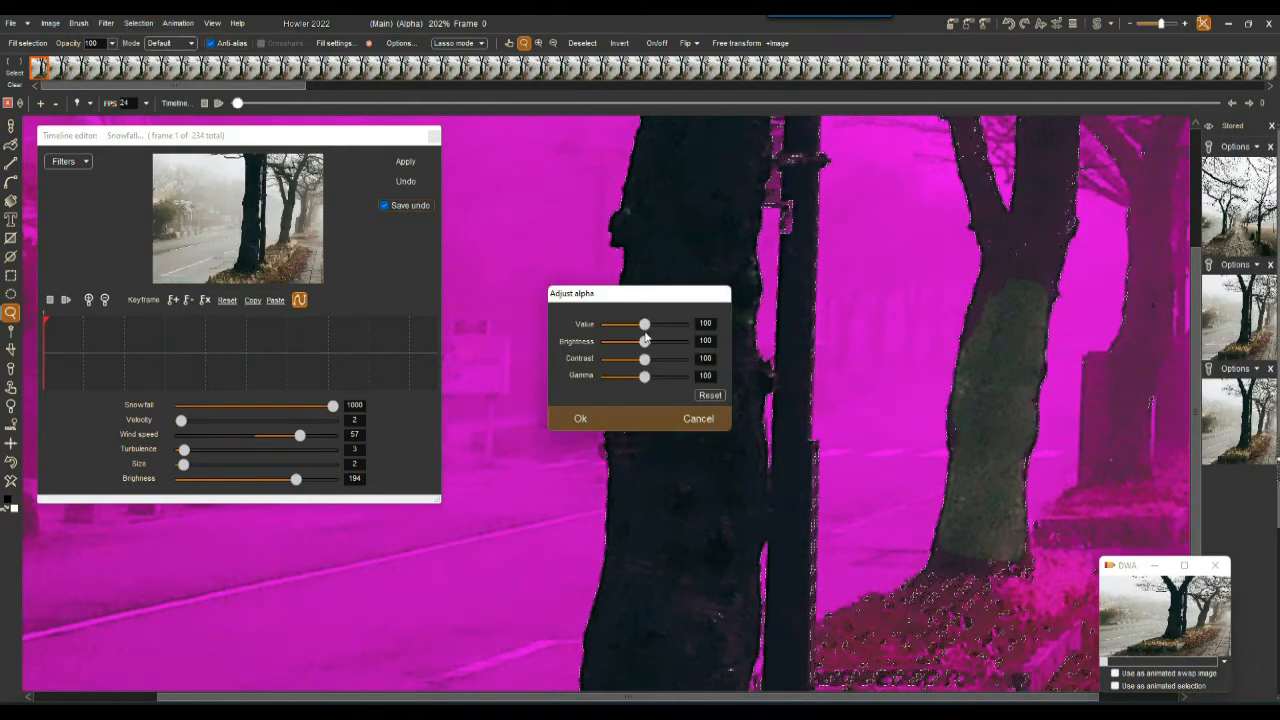
pyautogui.moveTo(645, 324)
pyautogui.mouseDown()
pyautogui.moveTo(688, 328)
pyautogui.moveTo(616, 330)
pyautogui.moveTo(630, 325)
pyautogui.mouseUp()
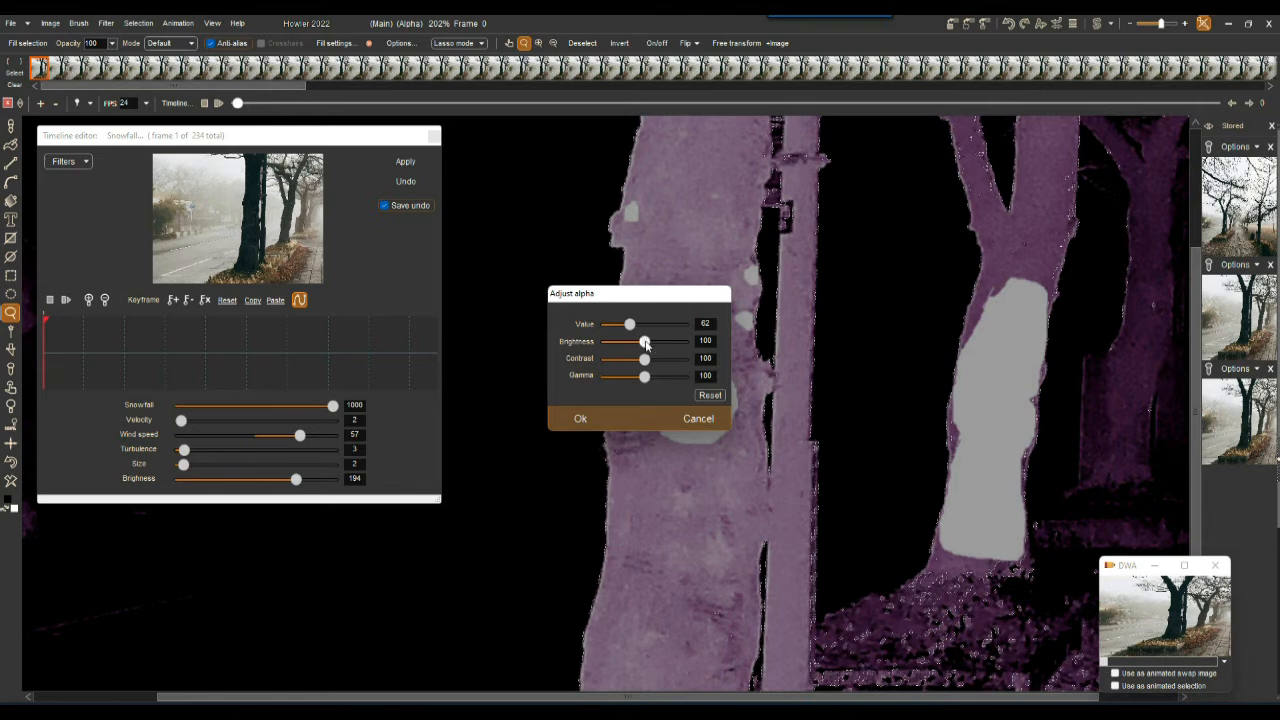
pyautogui.moveTo(647, 346); pyautogui.dragTo(648, 378)
pyautogui.click(672, 366)
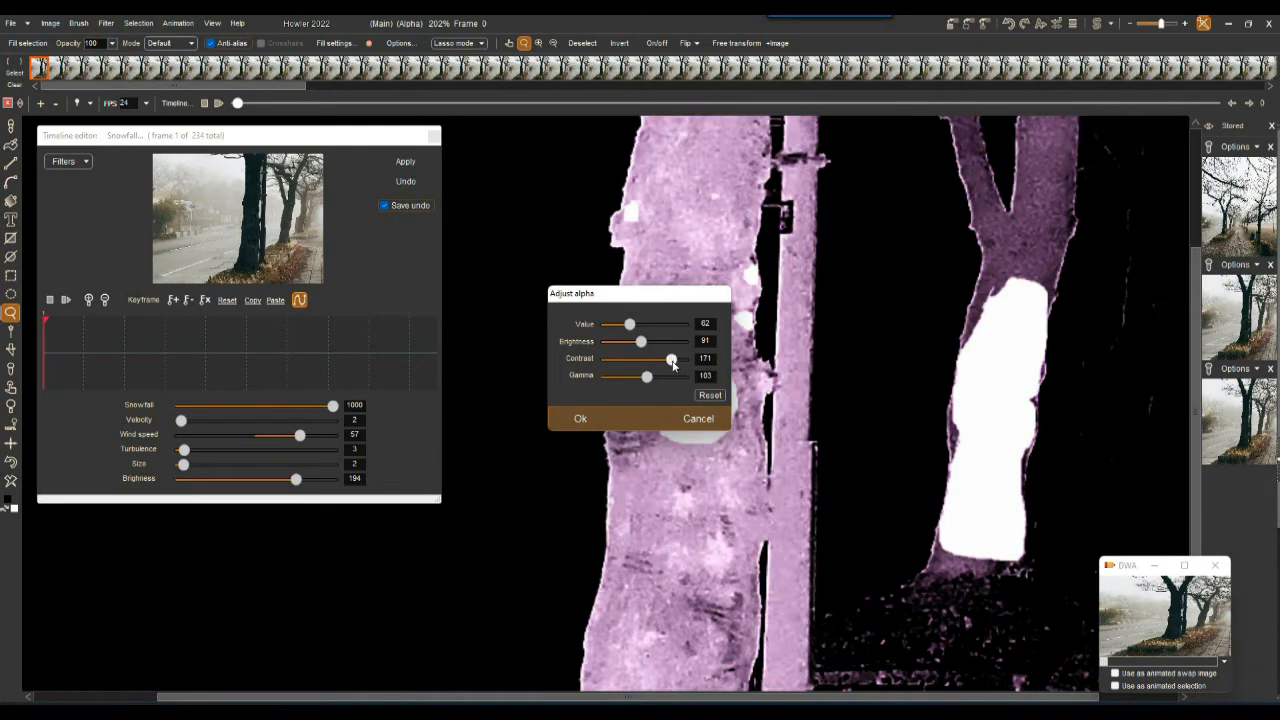
pyautogui.moveTo(629, 324); pyautogui.dragTo(643, 324)
pyautogui.click(668, 366)
# - Reset the alpha adjustments, set the contrast to 167, raise the value, apply them, and check the tree mask
pyautogui.moveTo(668, 366)
pyautogui.mouseDown()
pyautogui.moveTo(687, 366)
pyautogui.moveTo(643, 376)
pyautogui.moveTo(673, 359)
pyautogui.mouseUp()
pyautogui.click(710, 395)
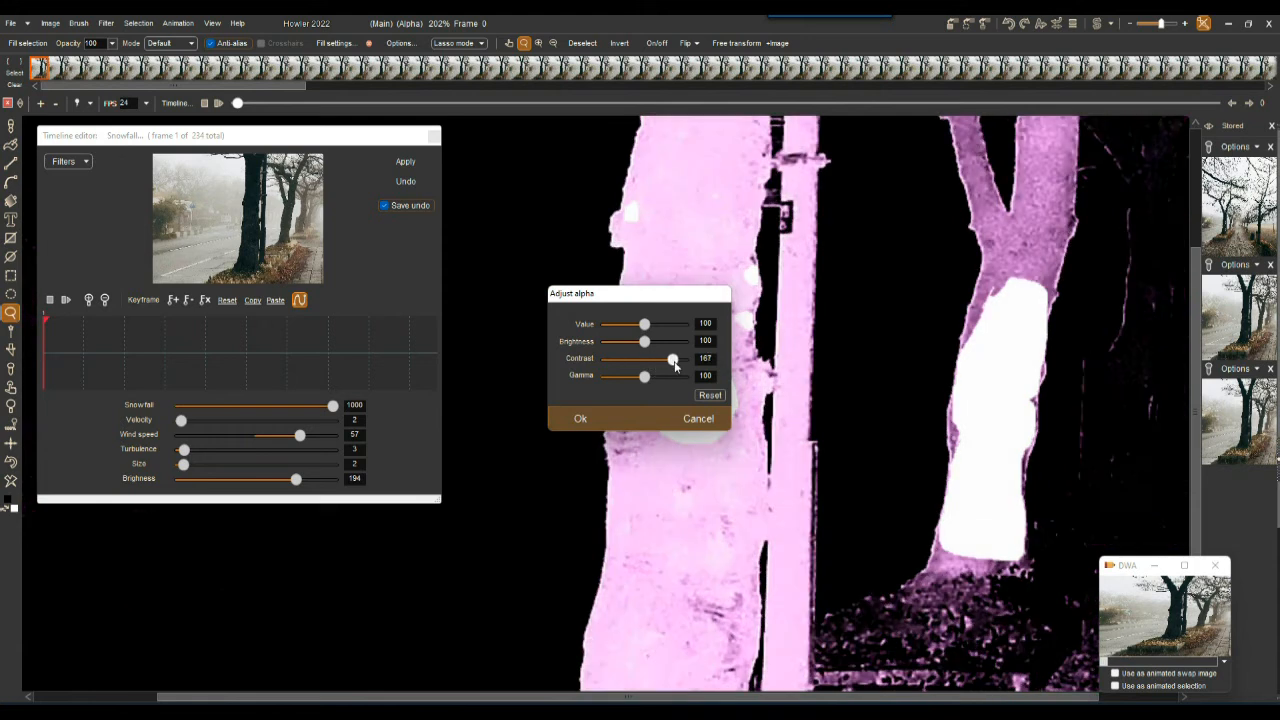
pyautogui.moveTo(646, 325); pyautogui.dragTo(664, 325)
pyautogui.click(584, 419)
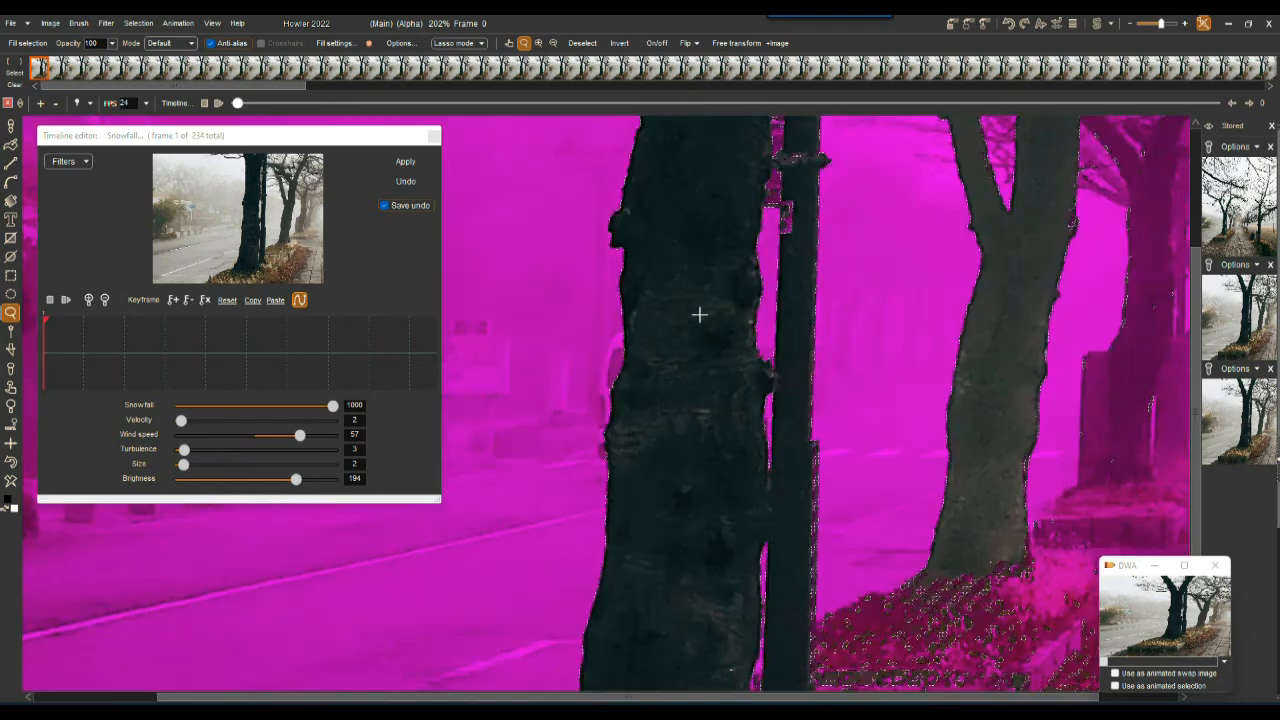
pyautogui.scroll(-6, 817, 340)
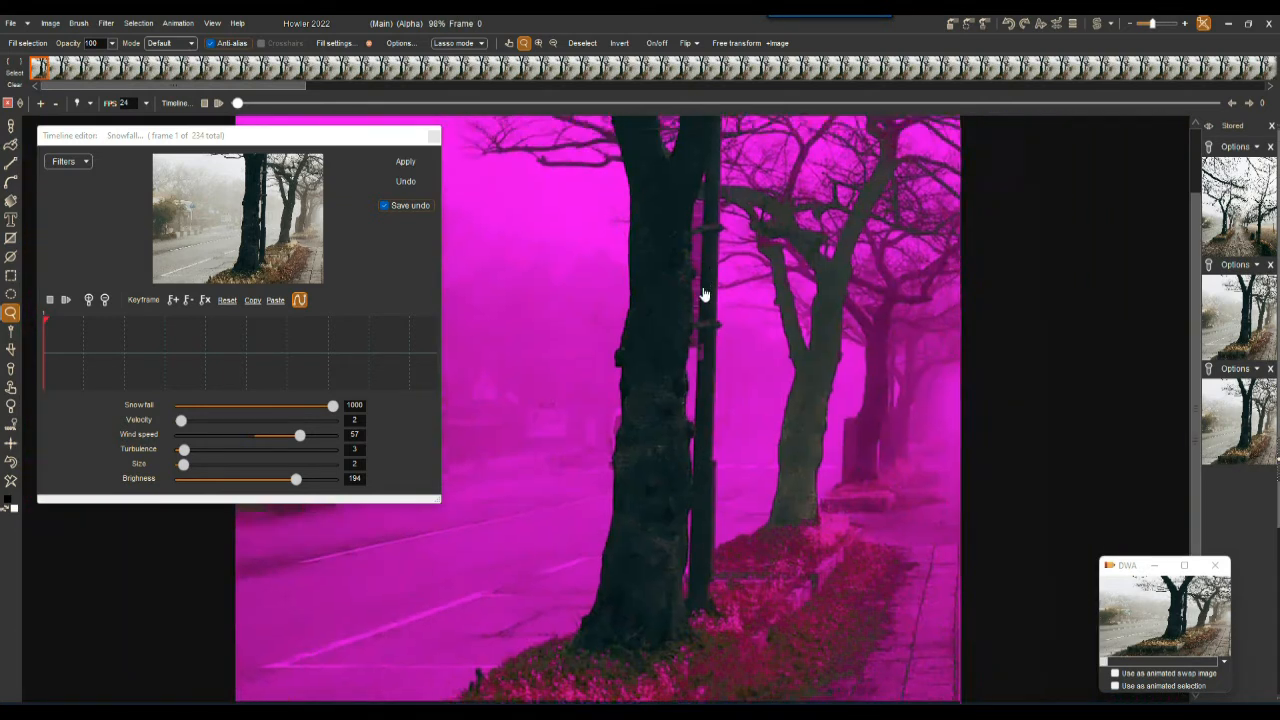
pyautogui.scroll(-2, 728, 400)
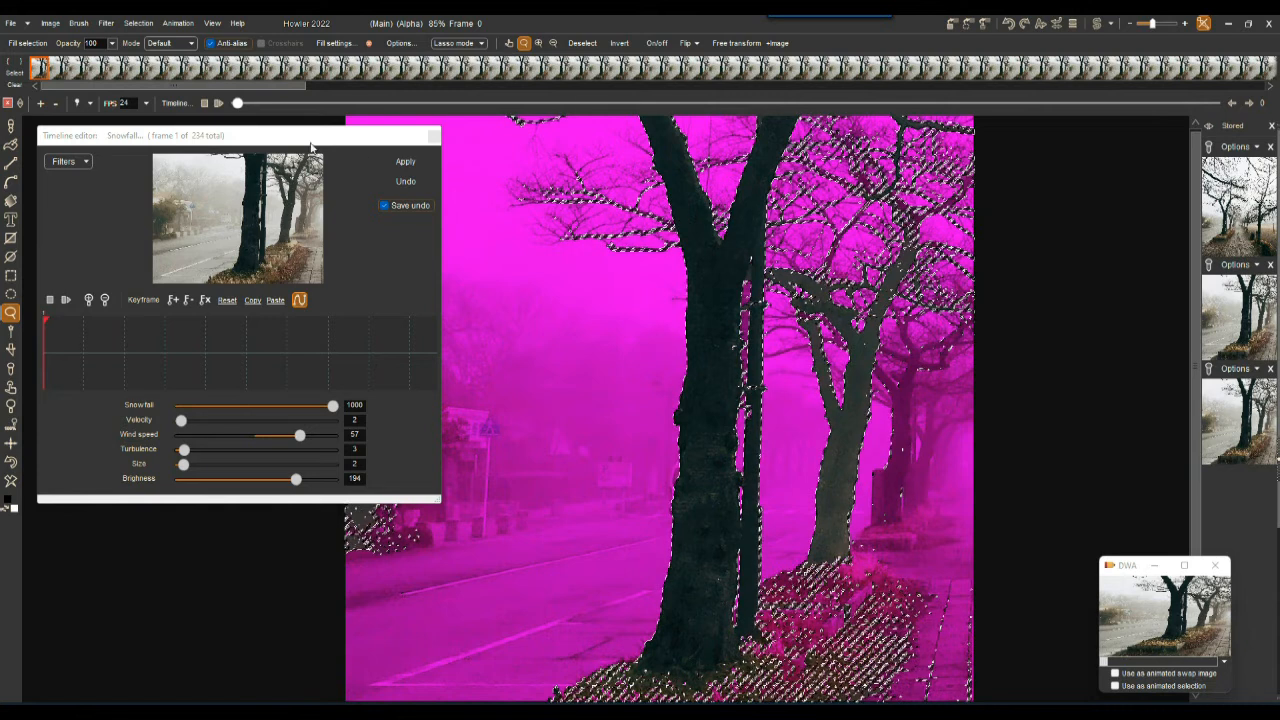
# - Expand the selection's dynamic range, and set the gamma of its alpha to 130 in the selection adjustment
pyautogui.click(139, 24)
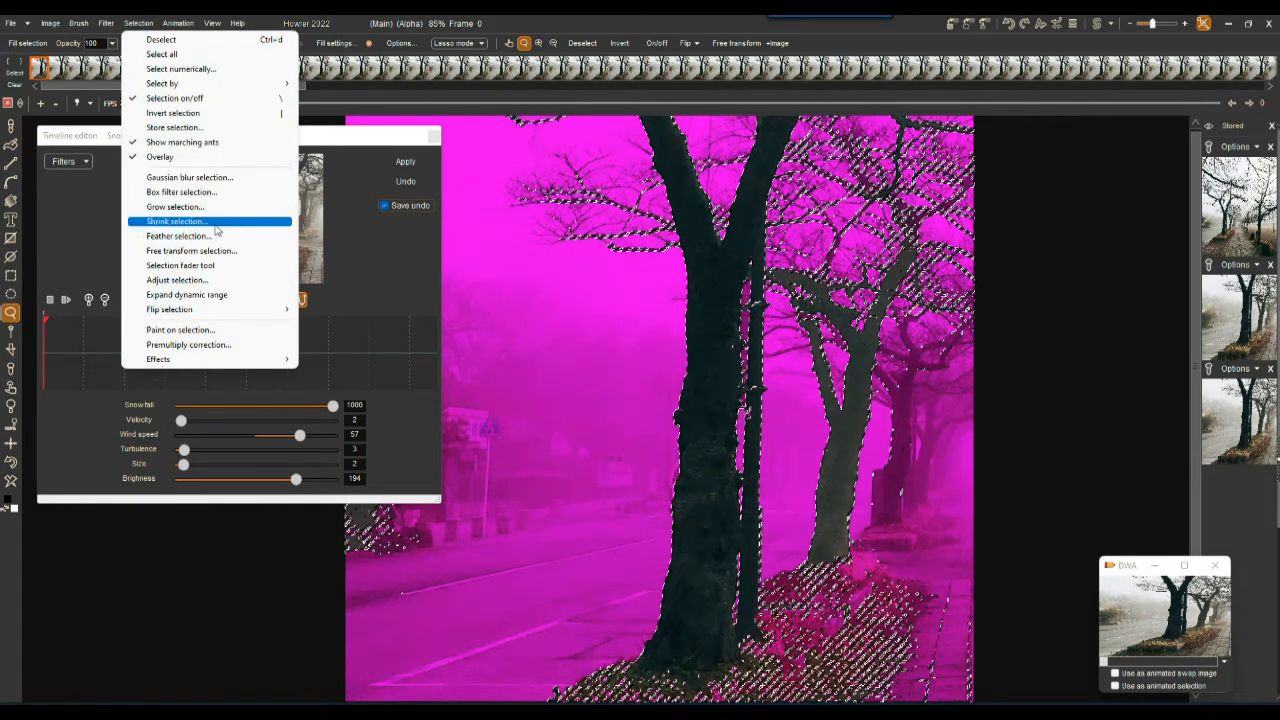
pyautogui.click(208, 297)
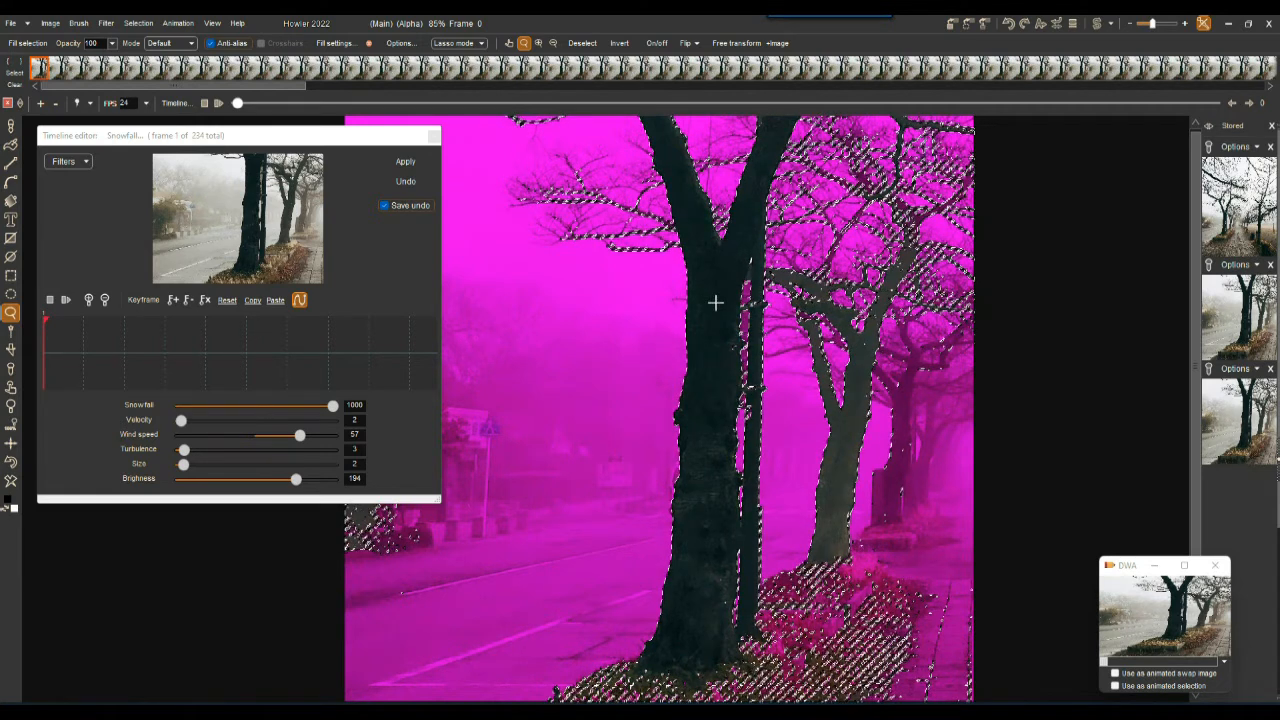
pyautogui.click(138, 22)
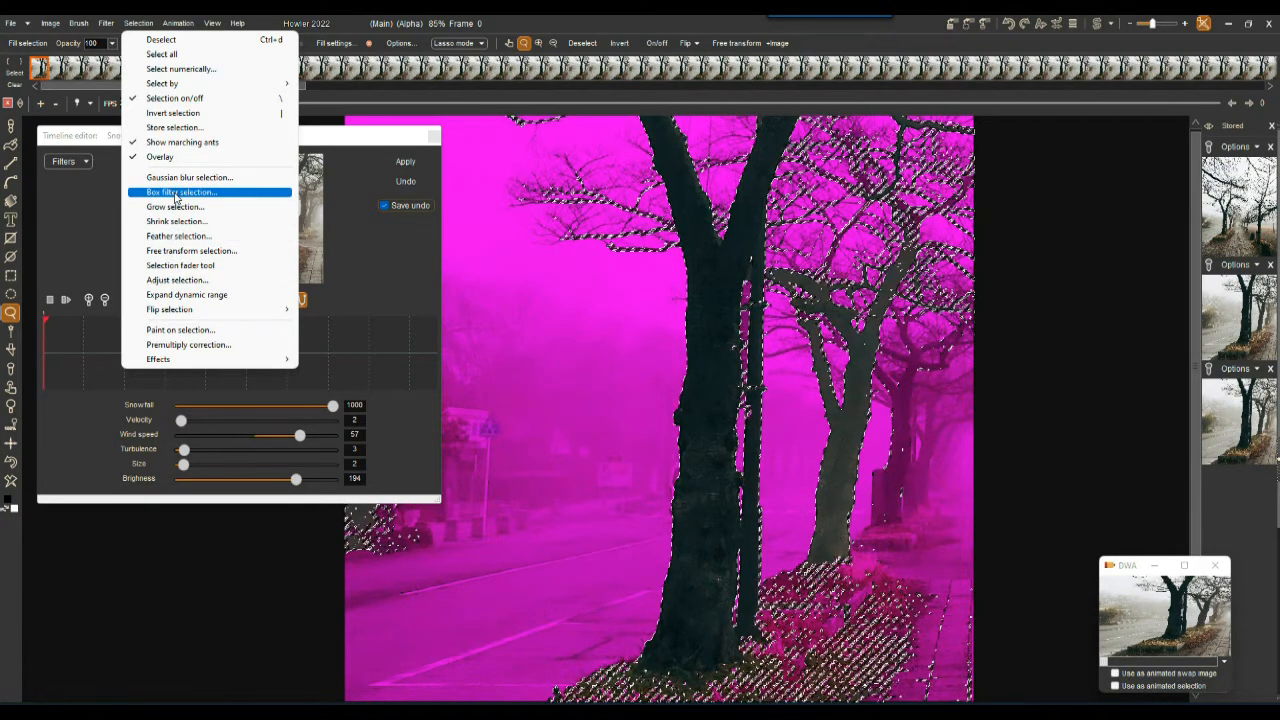
pyautogui.click(177, 280)
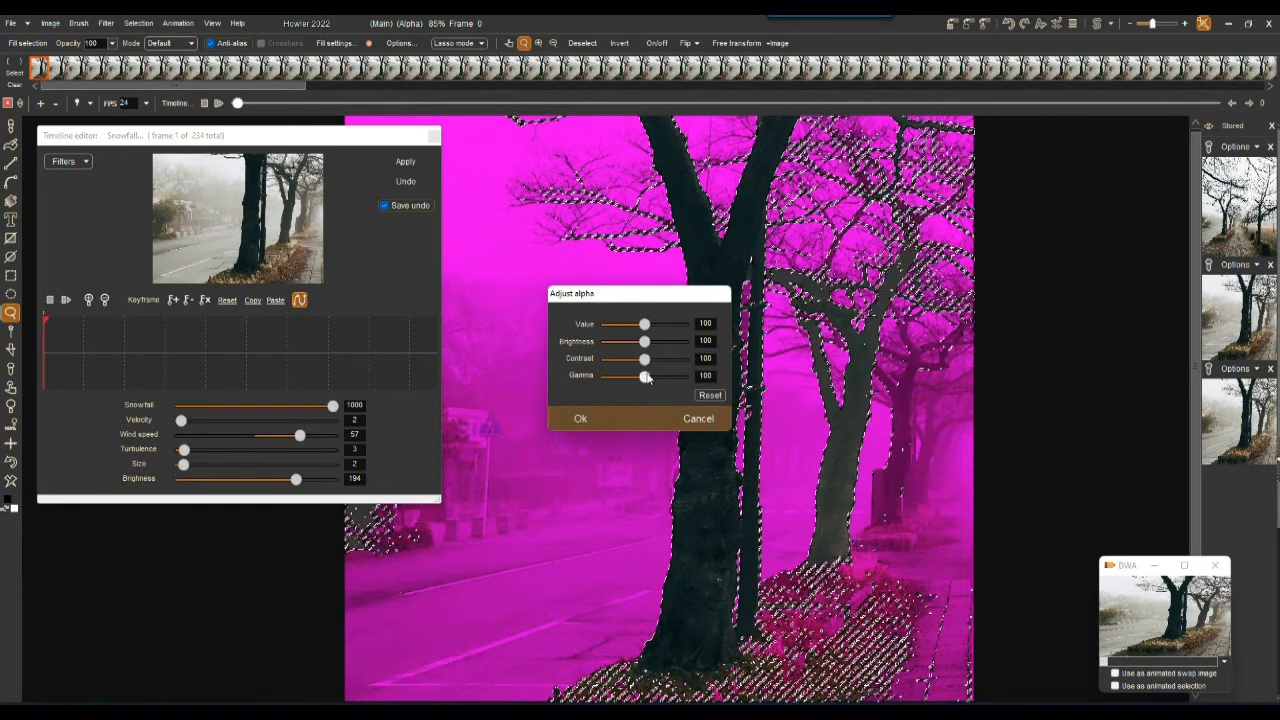
pyautogui.moveTo(645, 376); pyautogui.dragTo(667, 377)
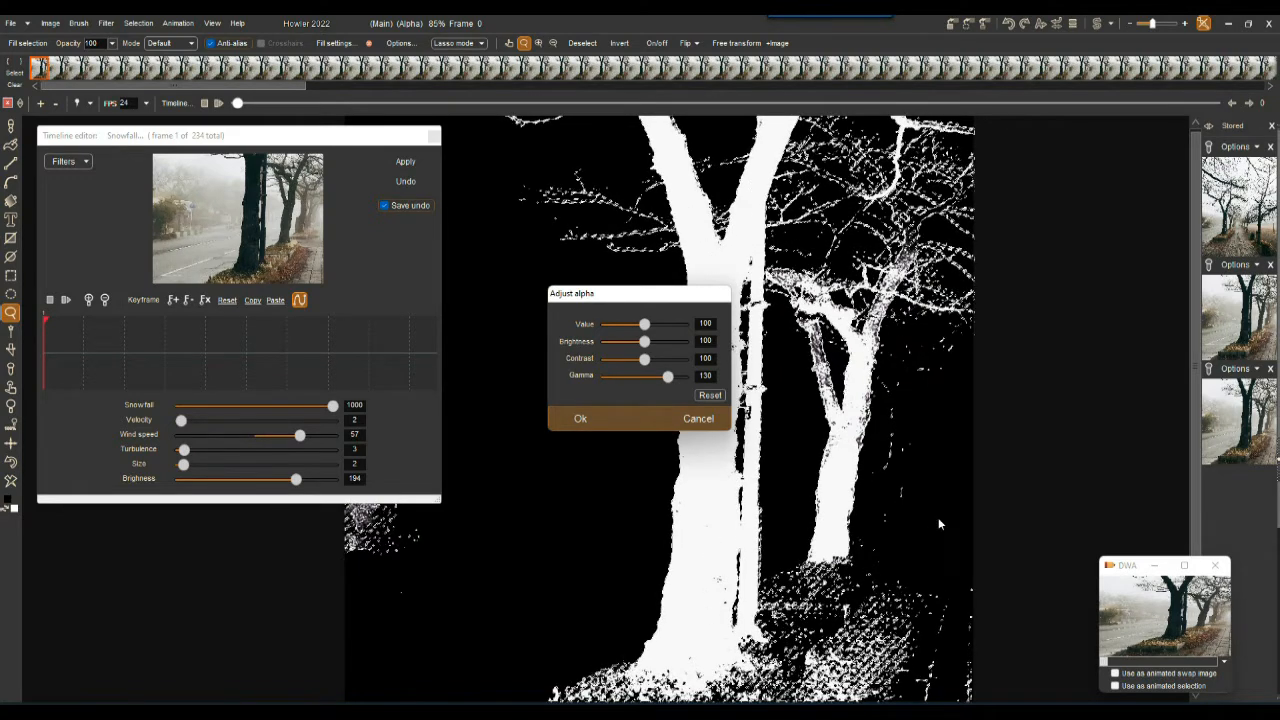
pyautogui.click(580, 419)
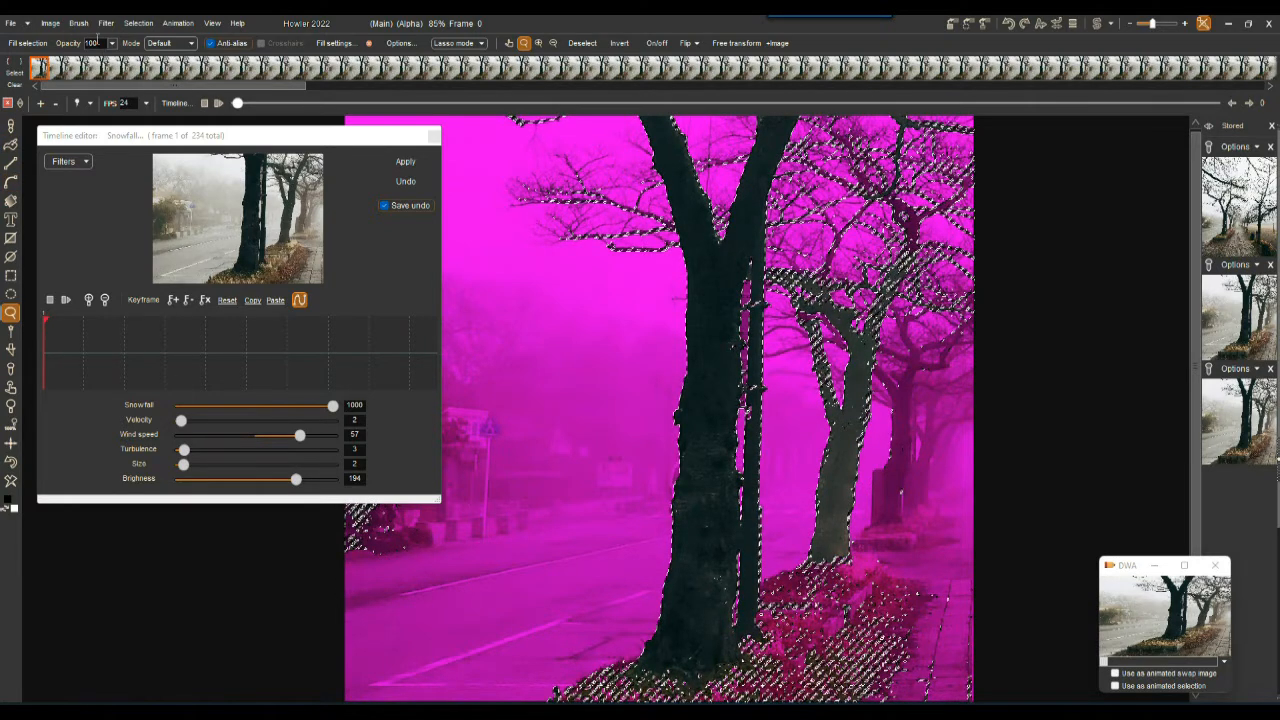
# - Store the current tree selection and enlarge the window of the stored alpha
pyautogui.click(136, 23)
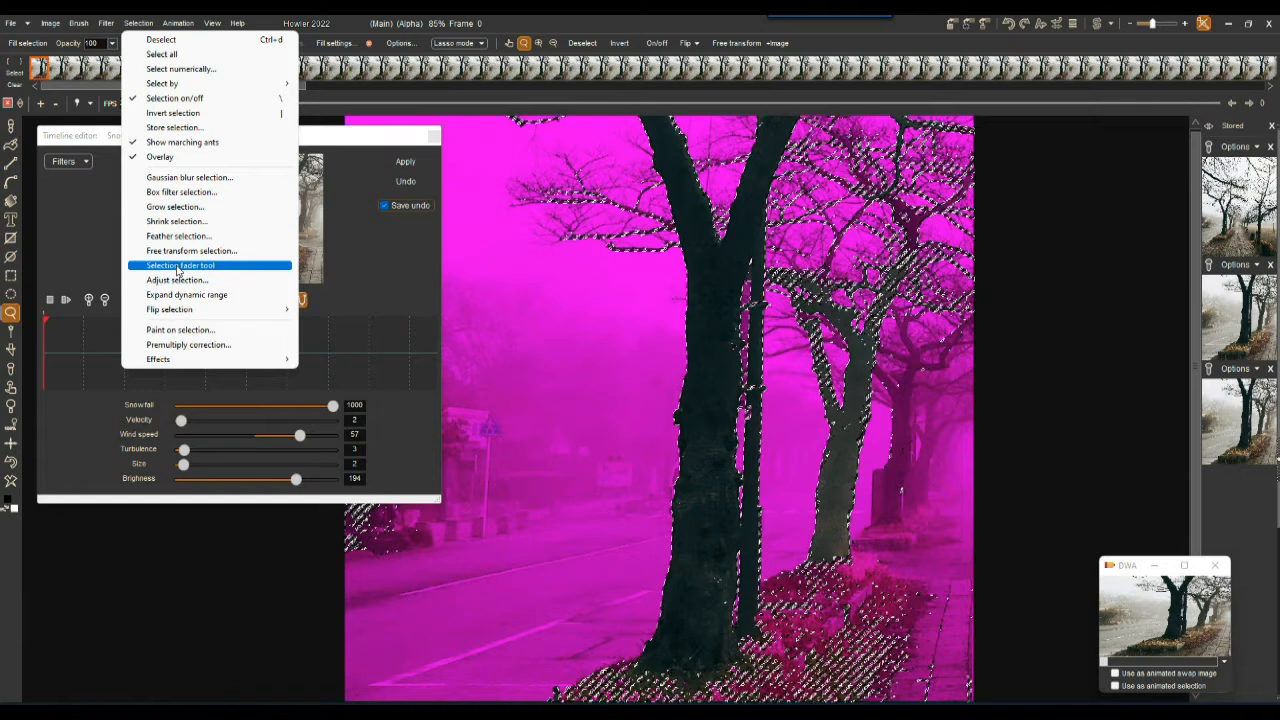
pyautogui.click(179, 128)
pyautogui.moveTo(60, 582); pyautogui.dragTo(1014, 132)
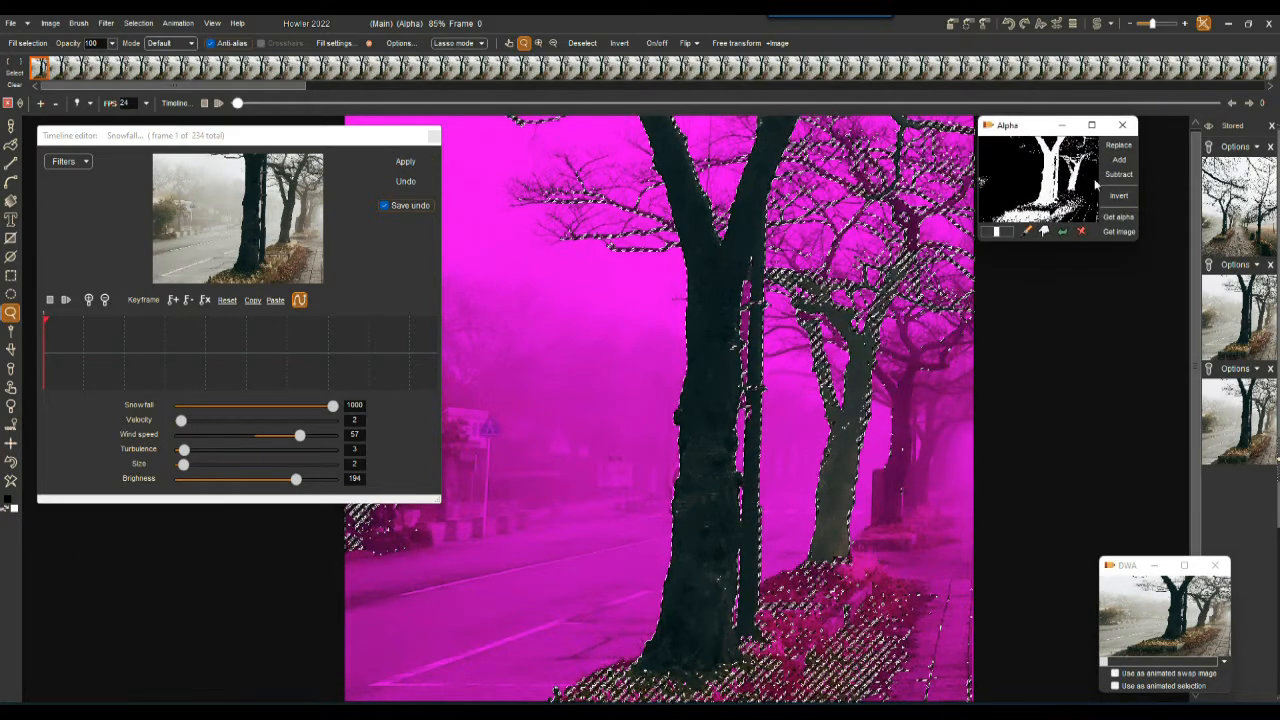
pyautogui.moveTo(1138, 242); pyautogui.dragTo(1252, 313)
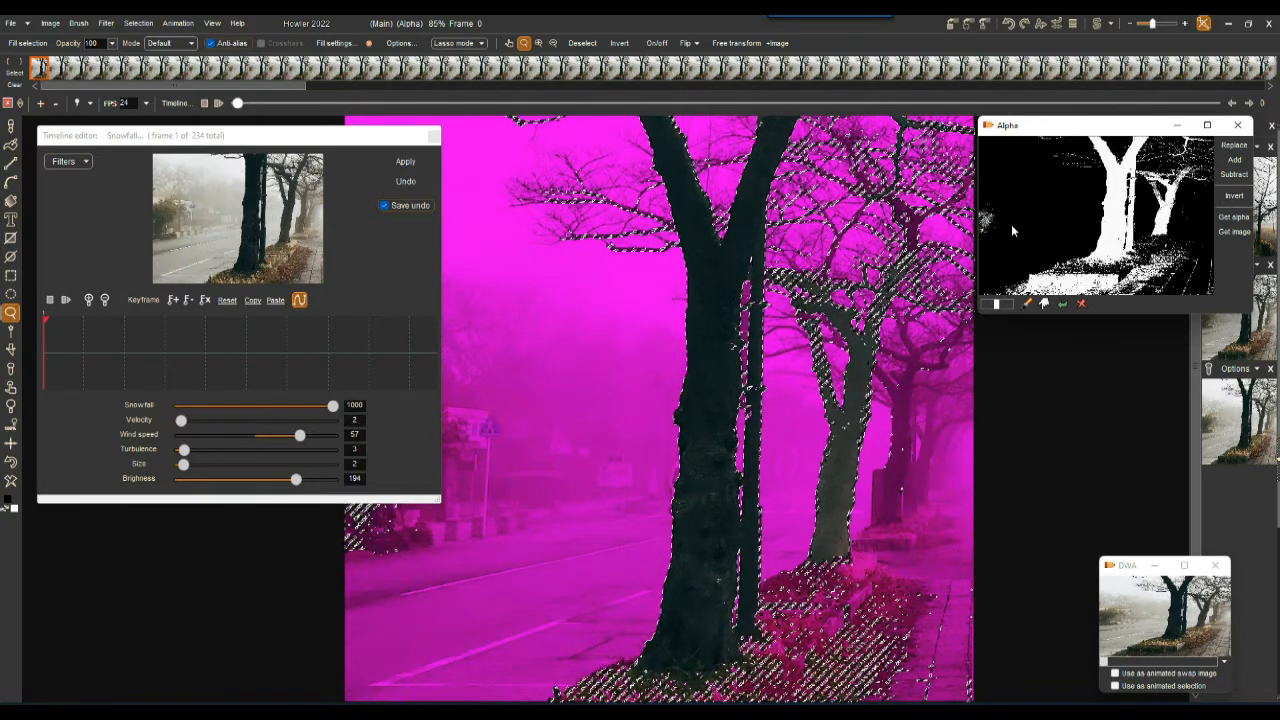
# - Enable painting on the stored alpha and enlarge its window further over the picture, clear of the timeline editor
pyautogui.click(1026, 306)
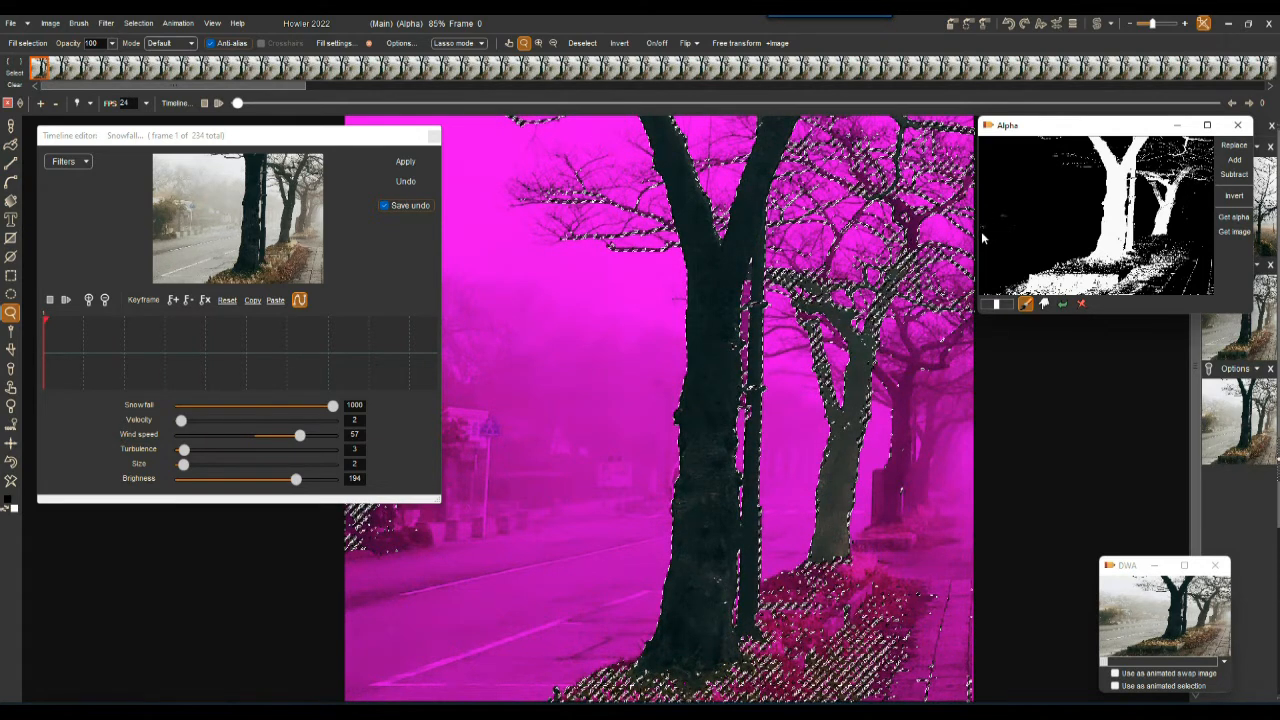
pyautogui.moveTo(315, 142); pyautogui.dragTo(315, 285)
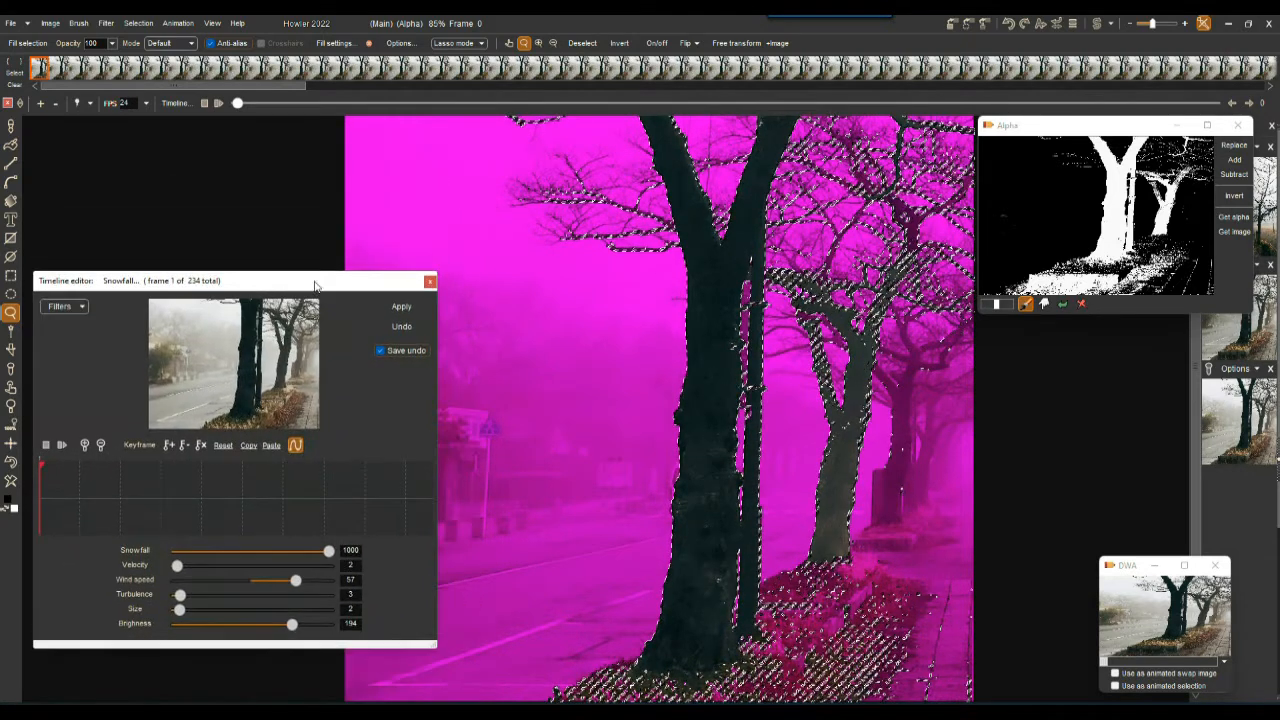
pyautogui.moveTo(1029, 131); pyautogui.dragTo(857, 150)
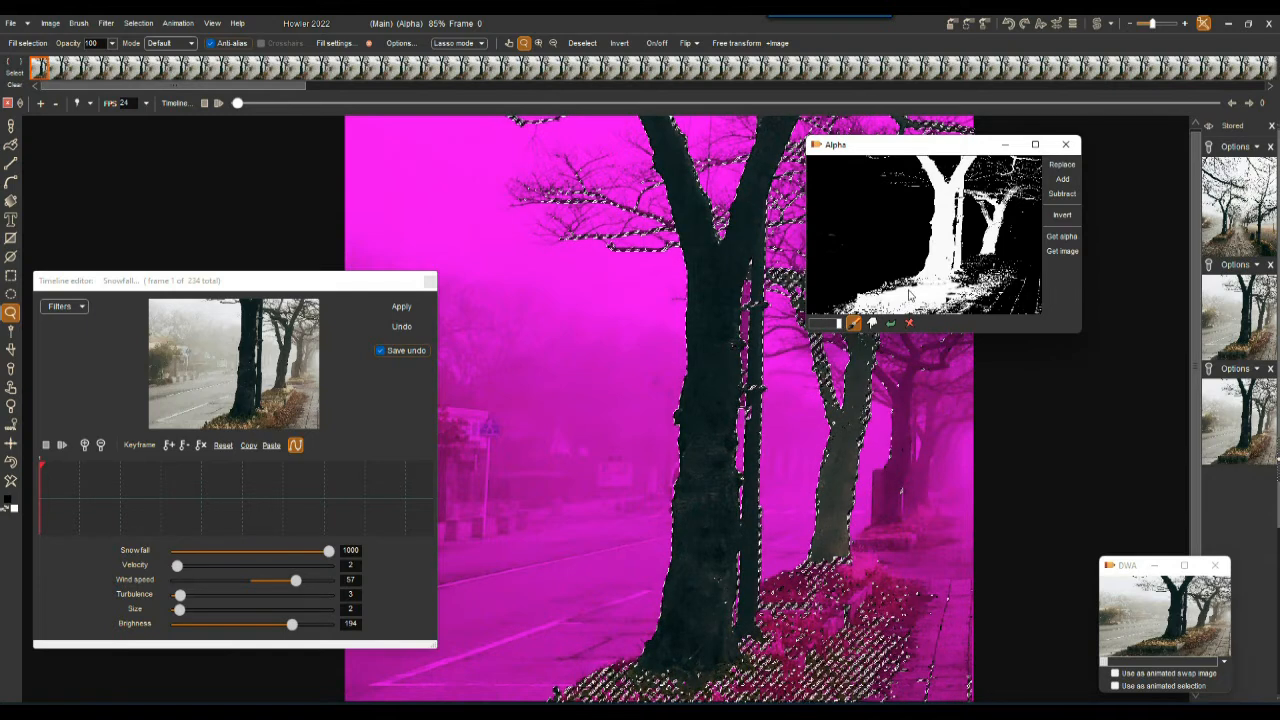
pyautogui.moveTo(1080, 332); pyautogui.dragTo(1247, 490)
pyautogui.moveTo(1002, 150); pyautogui.dragTo(860, 152)
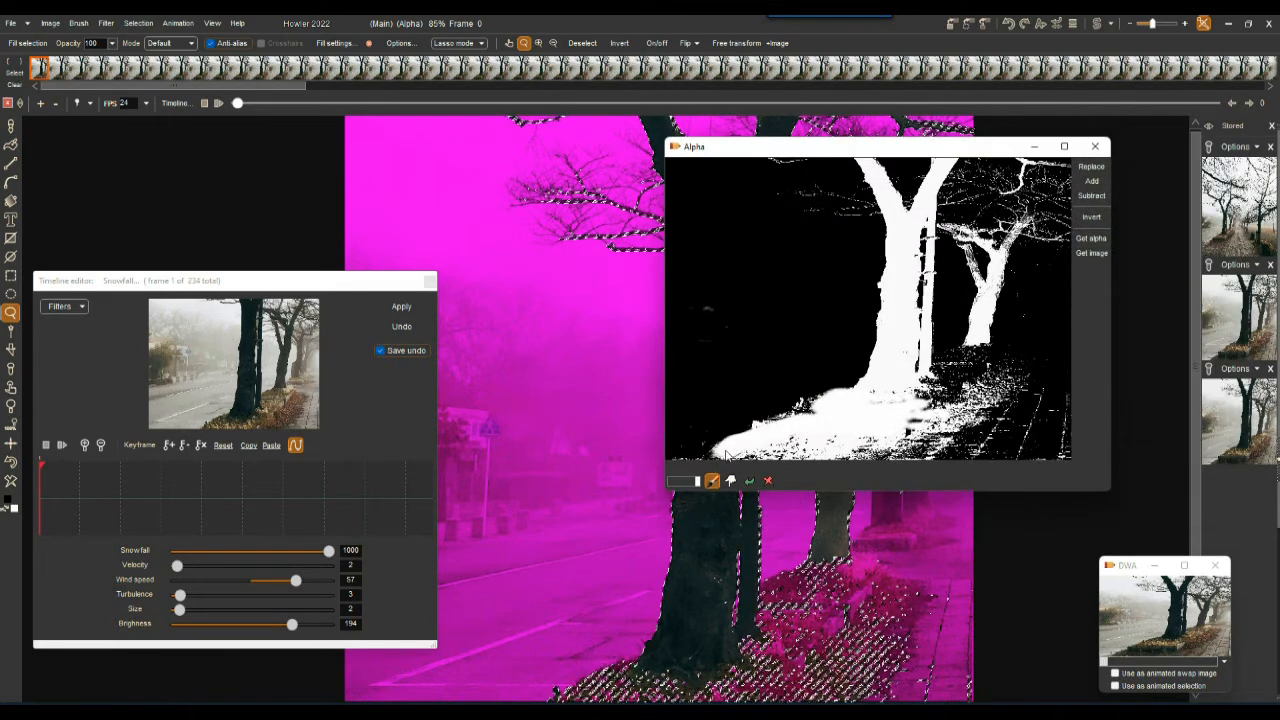
# - Paint the lower ground band white in the stored alpha, dab beside the second tree's fork and undo the last dab
pyautogui.moveTo(845, 442)
pyautogui.mouseDown()
pyautogui.moveTo(1020, 440)
pyautogui.moveTo(1068, 458)
pyautogui.moveTo(955, 430)
pyautogui.moveTo(1072, 458)
pyautogui.mouseUp()
pyautogui.moveTo(981, 438)
pyautogui.mouseDown()
pyautogui.moveTo(1000, 418)
pyautogui.moveTo(1044, 426)
pyautogui.mouseUp()
pyautogui.moveTo(933, 430)
pyautogui.mouseDown()
pyautogui.moveTo(1063, 408)
pyautogui.moveTo(923, 405)
pyautogui.mouseUp()
pyautogui.moveTo(831, 424)
pyautogui.mouseDown()
pyautogui.moveTo(675, 420)
pyautogui.moveTo(680, 434)
pyautogui.moveTo(753, 448)
pyautogui.moveTo(668, 452)
pyautogui.mouseUp()
pyautogui.moveTo(968, 250); pyautogui.dragTo(972, 260)
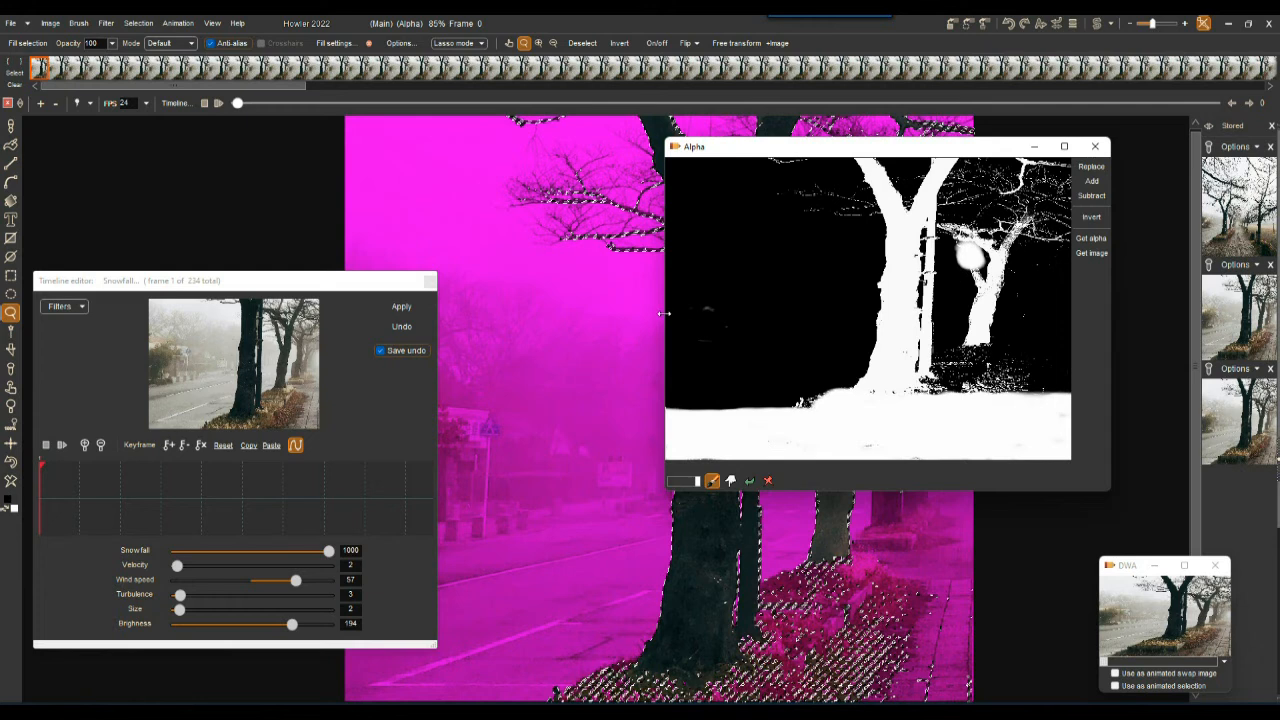
pyautogui.click(748, 482)
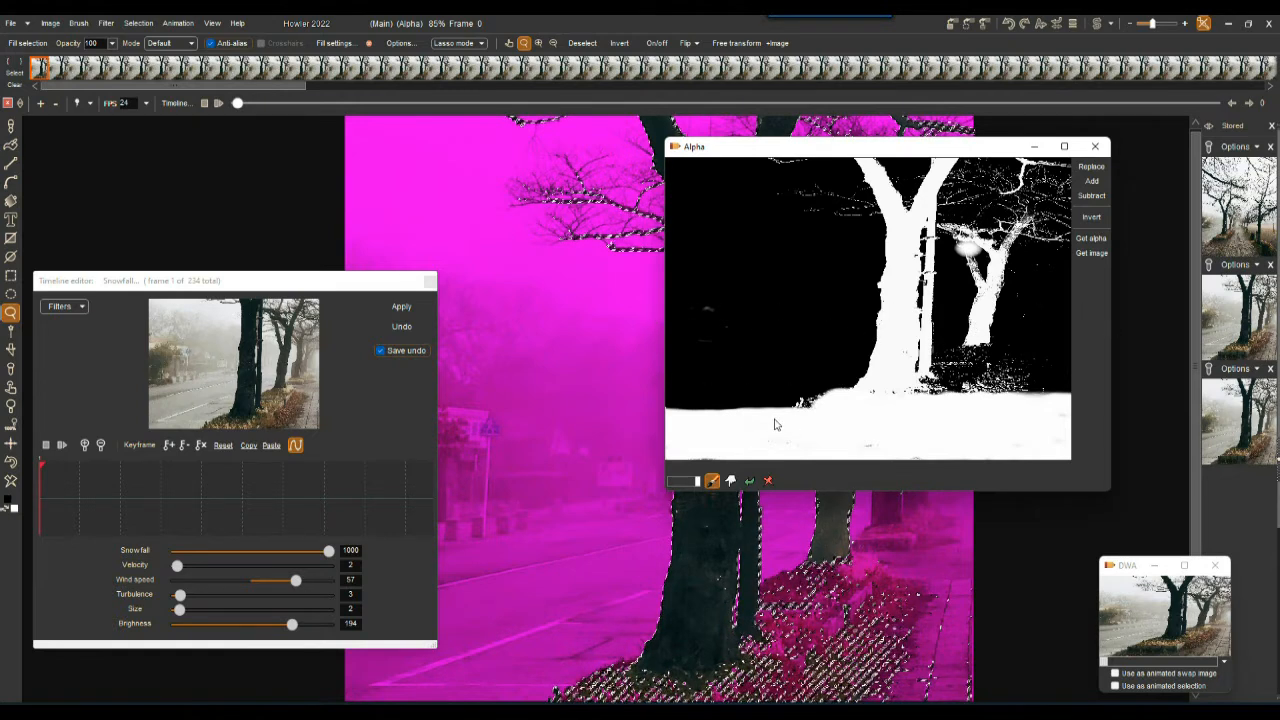
# - Extend the white painted ground in the stored alpha upward to the horizon at the base of the second tree
pyautogui.moveTo(676, 403); pyautogui.dragTo(1088, 386)
pyautogui.moveTo(985, 386)
pyautogui.mouseDown()
pyautogui.moveTo(1045, 372)
pyautogui.moveTo(994, 363)
pyautogui.moveTo(1043, 378)
pyautogui.moveTo(1003, 390)
pyautogui.moveTo(935, 366)
pyautogui.moveTo(1046, 357)
pyautogui.moveTo(1030, 340)
pyautogui.moveTo(1058, 347)
pyautogui.mouseUp()
pyautogui.moveTo(937, 374)
pyautogui.mouseDown()
pyautogui.moveTo(800, 360)
pyautogui.moveTo(700, 392)
pyautogui.moveTo(760, 370)
pyautogui.moveTo(672, 374)
pyautogui.moveTo(790, 352)
pyautogui.moveTo(875, 355)
pyautogui.moveTo(668, 346)
pyautogui.mouseUp()
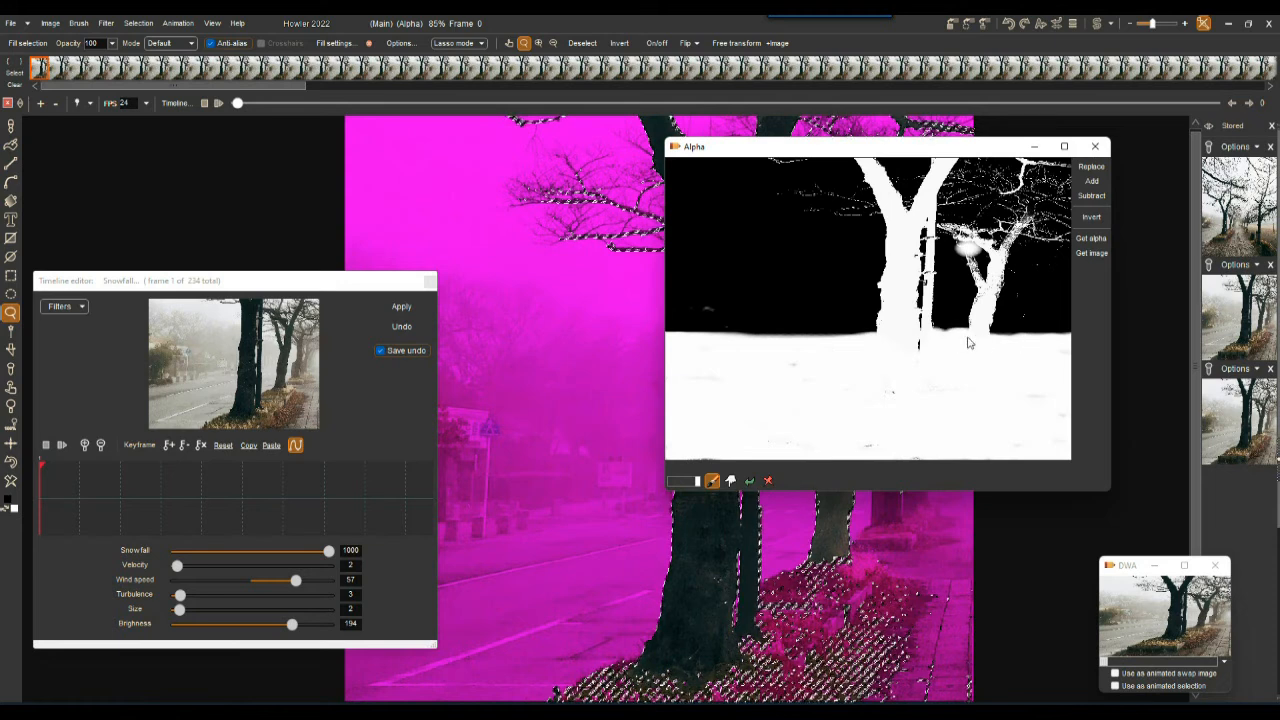
pyautogui.moveTo(1005, 339); pyautogui.dragTo(1081, 343)
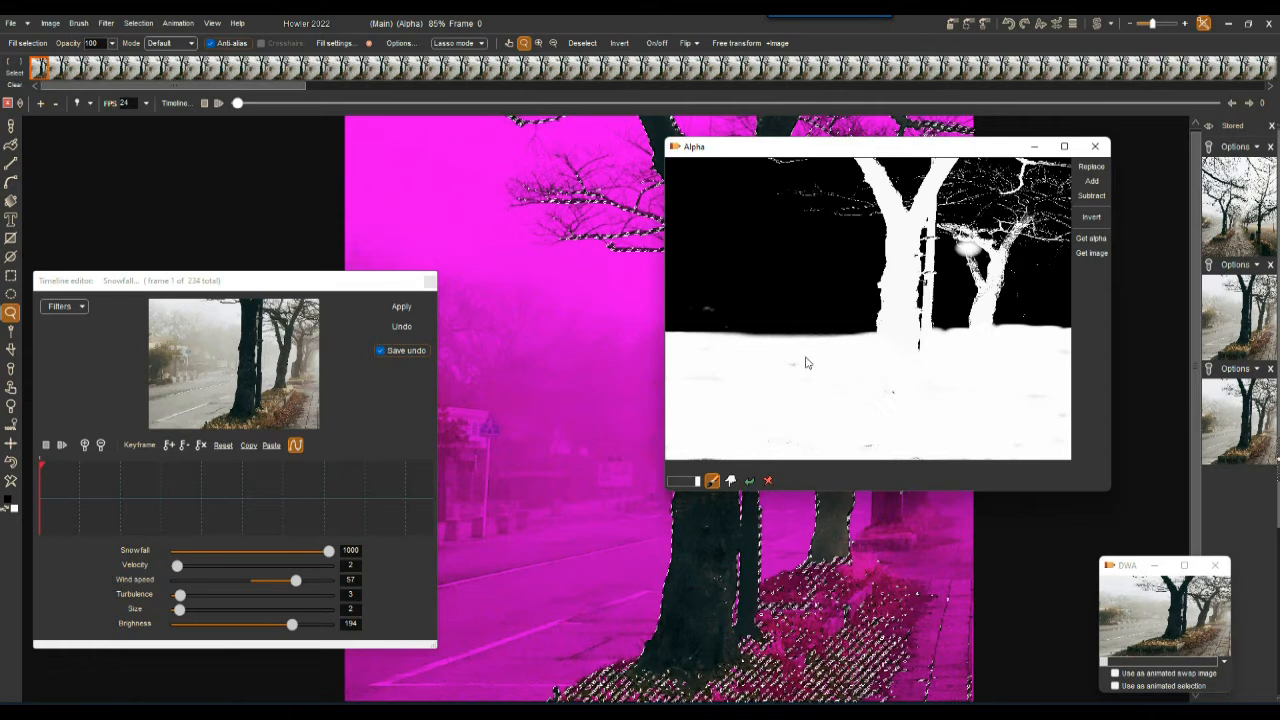
# - Invert the painted alpha and replace the picture's selection with it, keeping the stored alpha window small and clear of the trees
pyautogui.click(1092, 167)
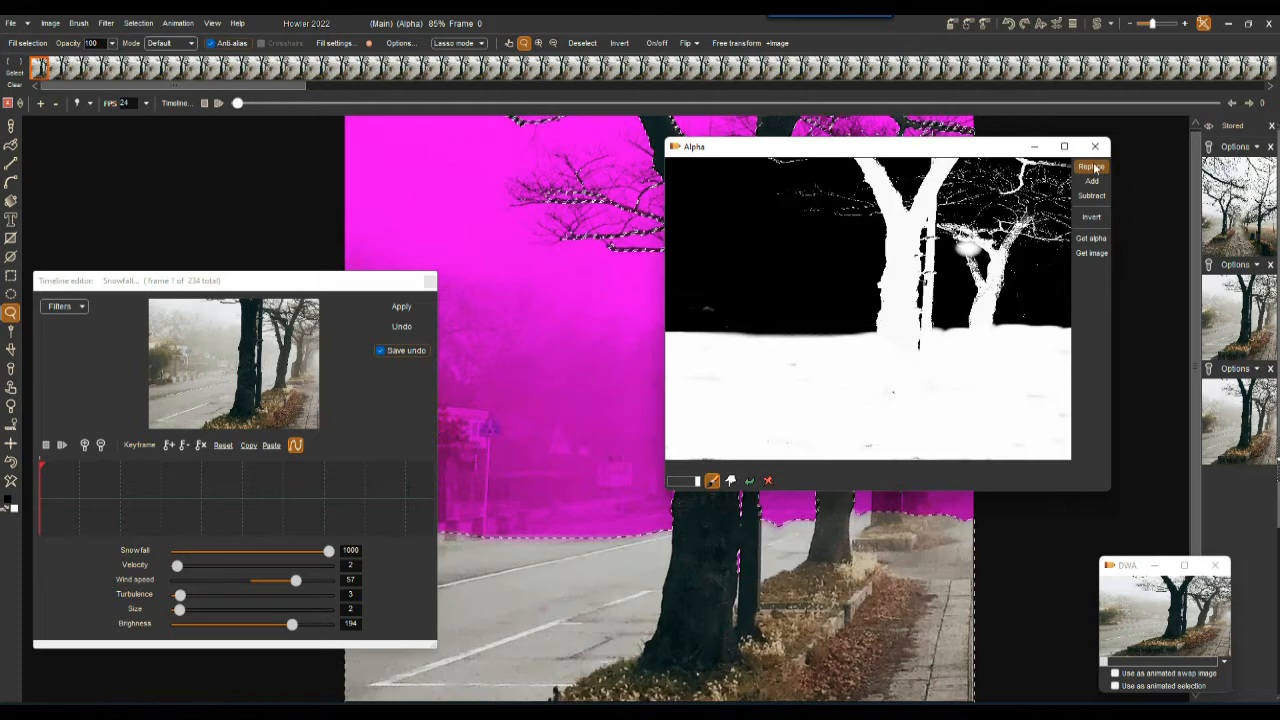
pyautogui.moveTo(730, 153); pyautogui.dragTo(763, 176)
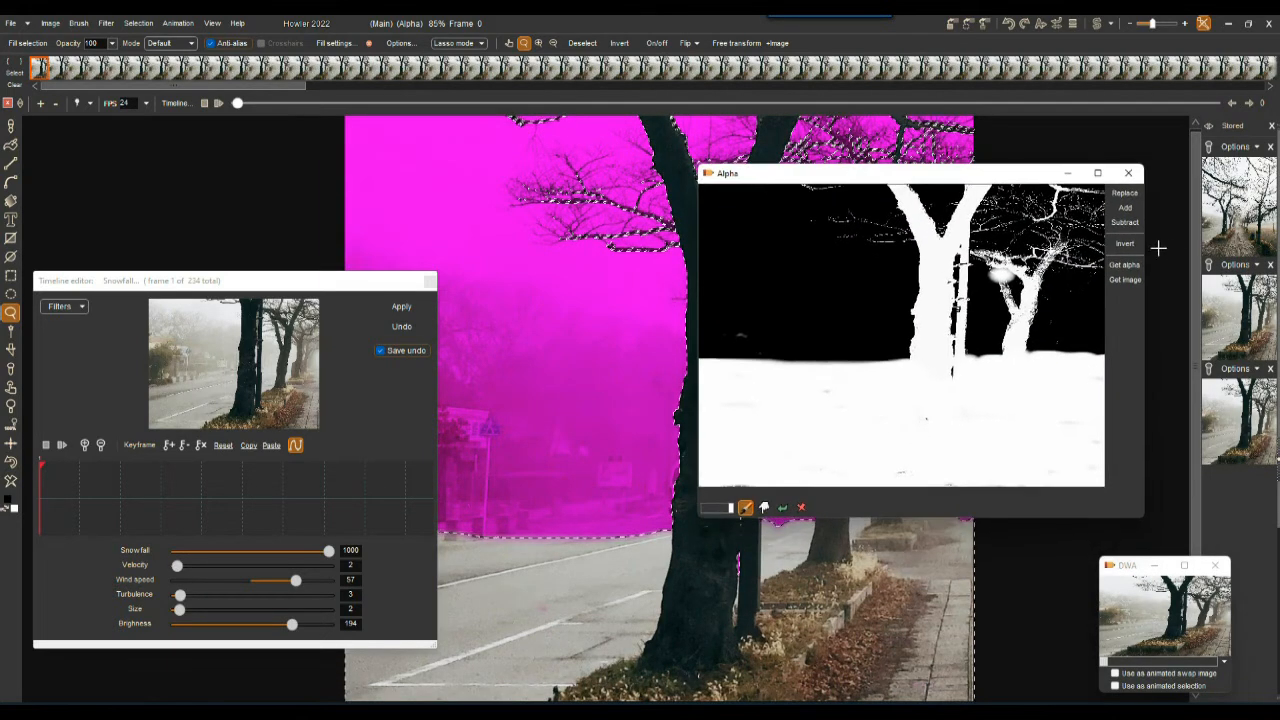
pyautogui.click(1125, 243)
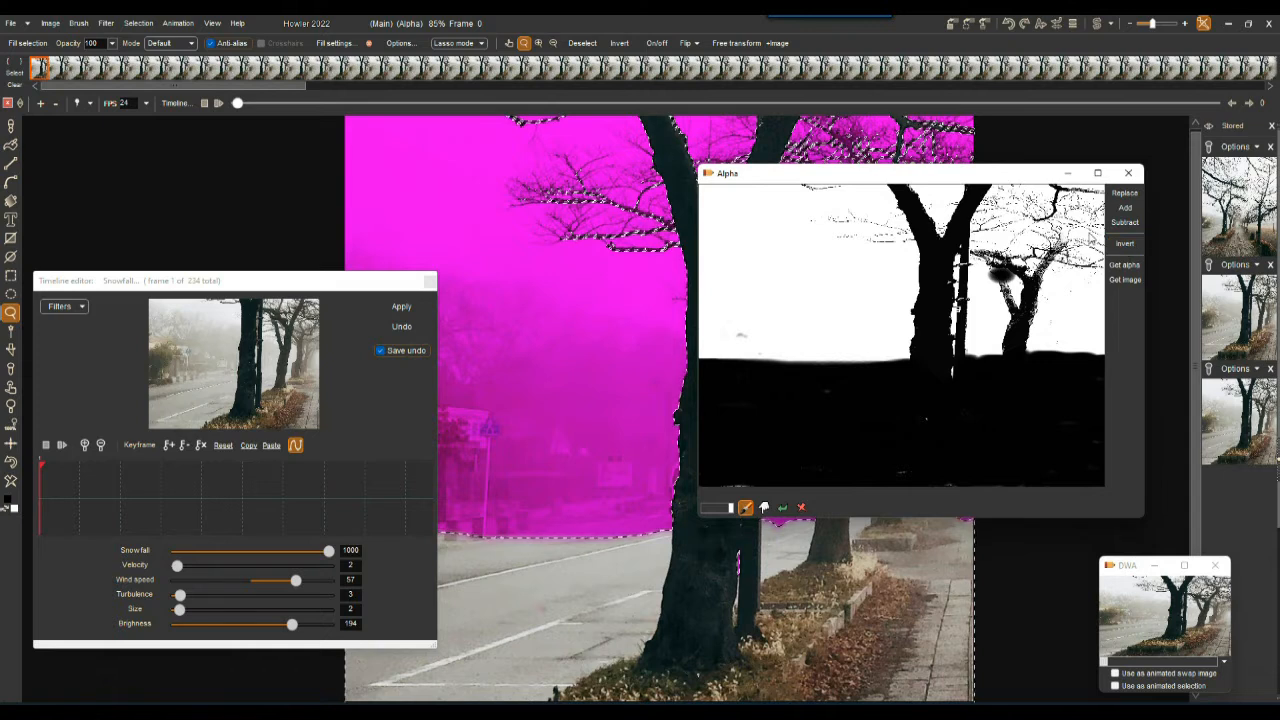
pyautogui.click(1125, 192)
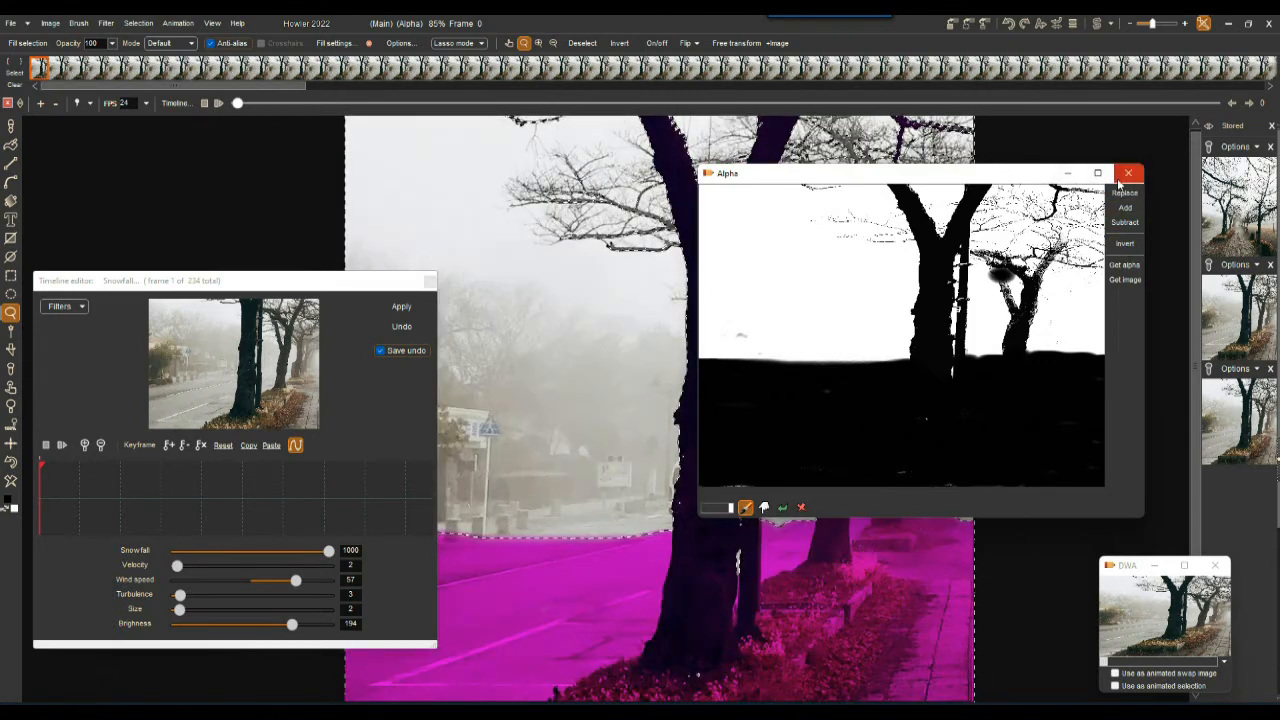
pyautogui.moveTo(701, 167); pyautogui.dragTo(947, 636)
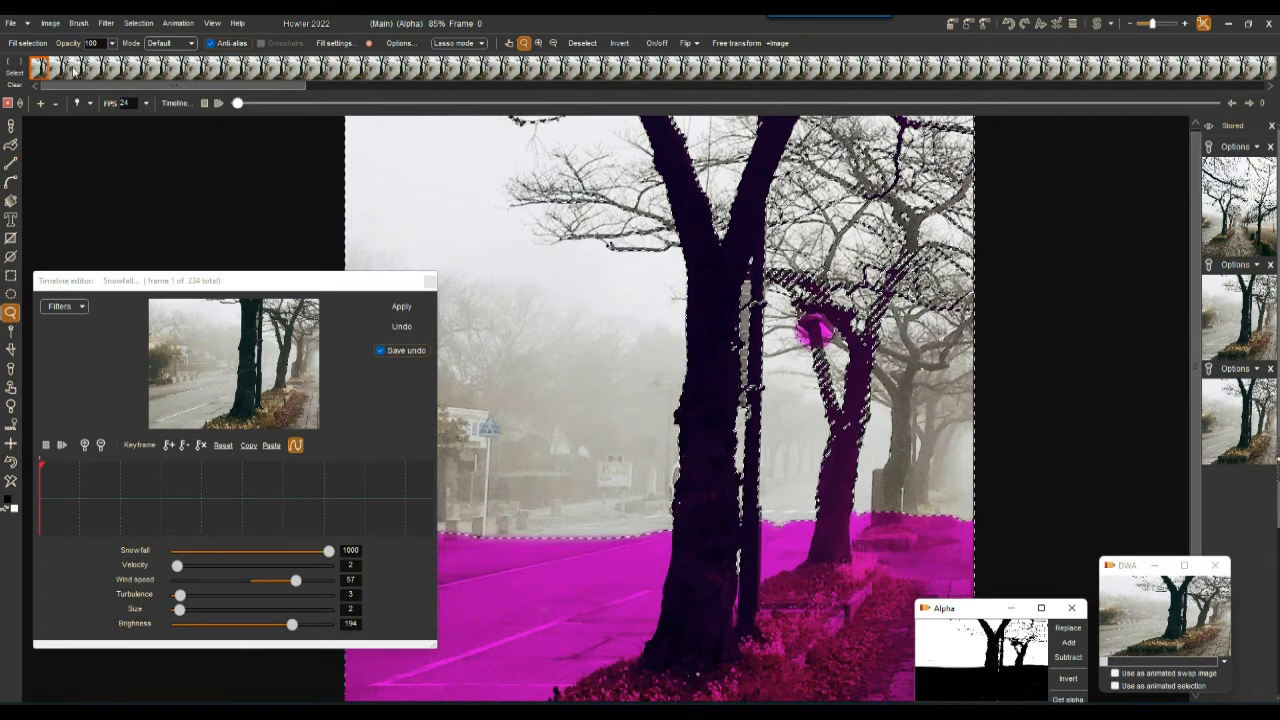
# - Try fading the selection vertically around the horizon with the Selection fader tool, and undo the fades
pyautogui.click(138, 22)
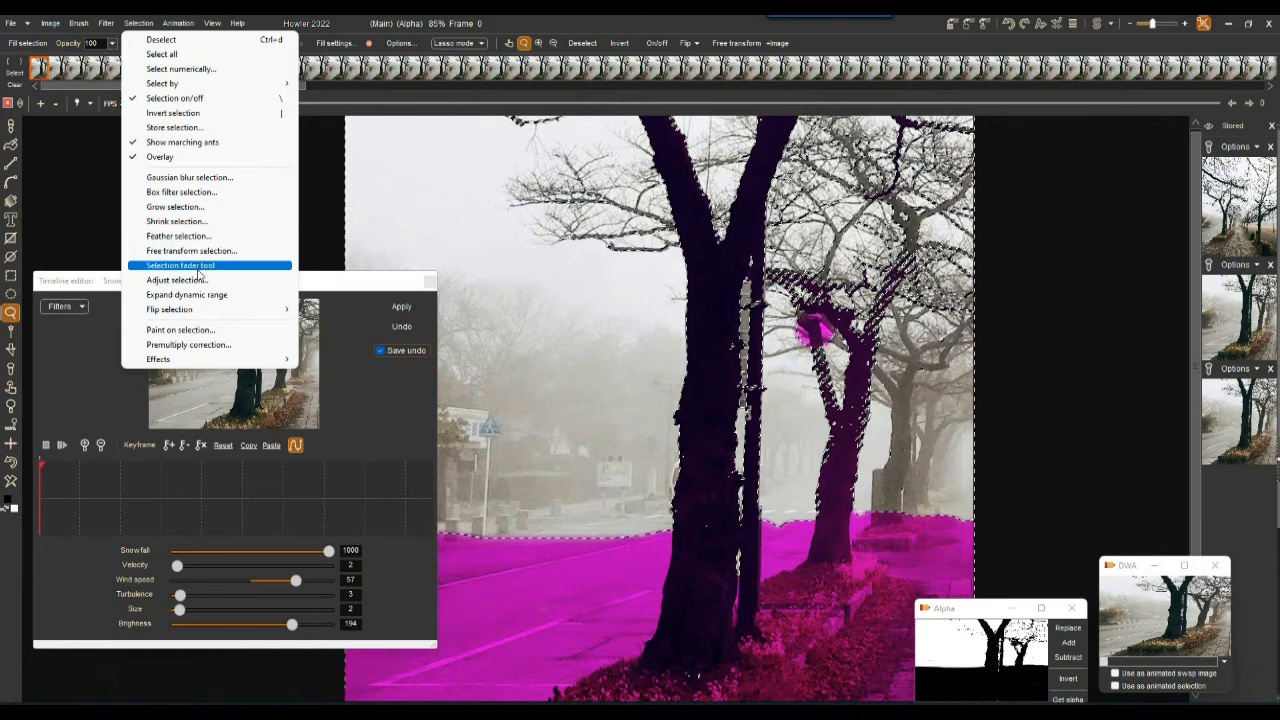
pyautogui.click(10, 203)
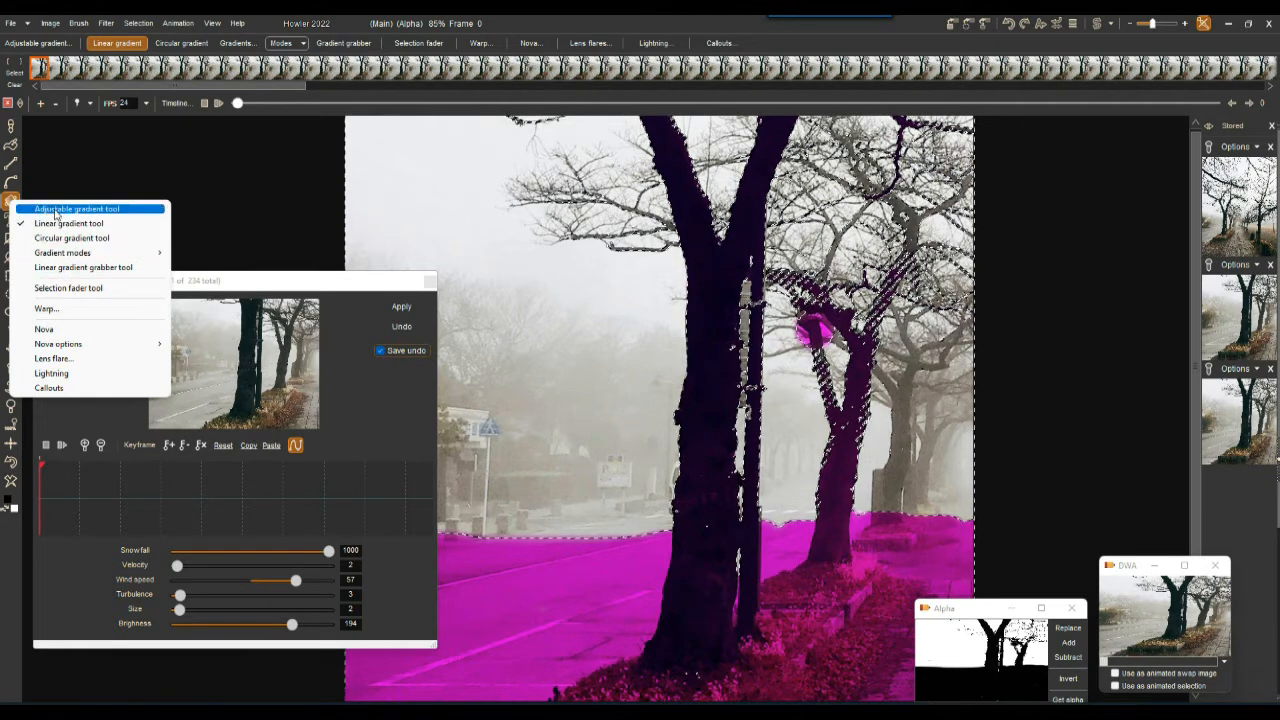
pyautogui.click(72, 290)
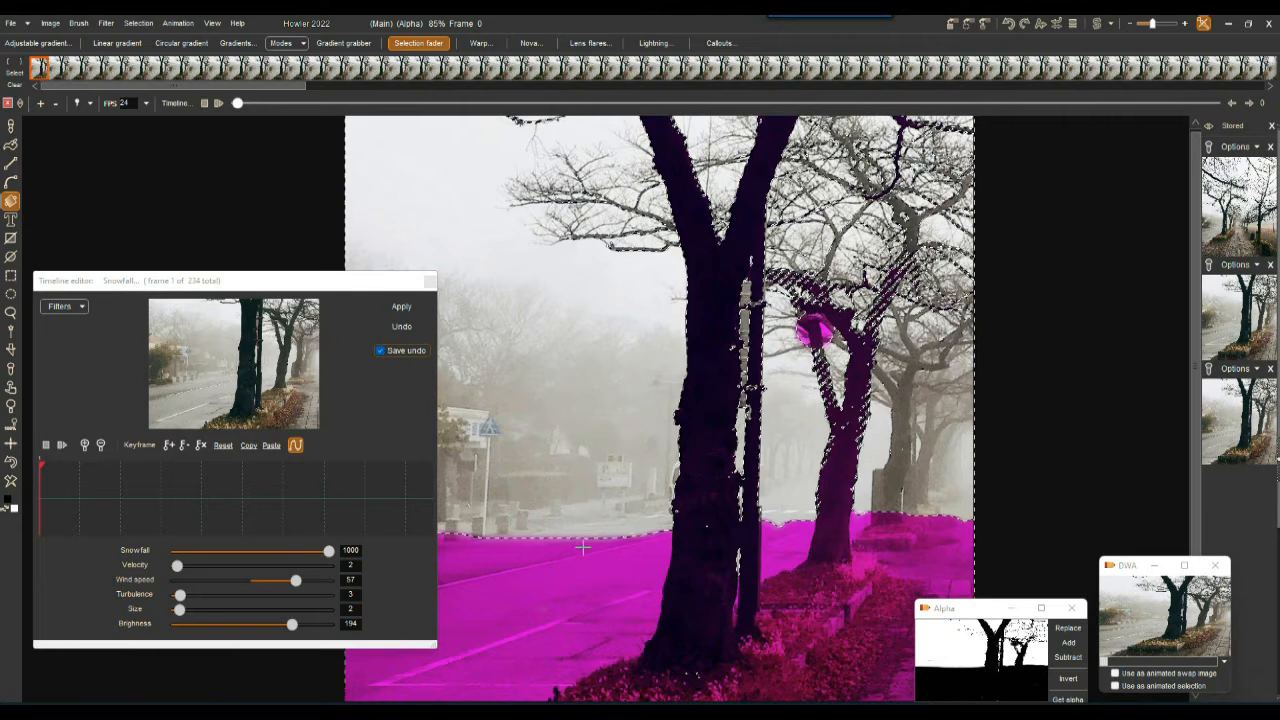
pyautogui.press('Delete')
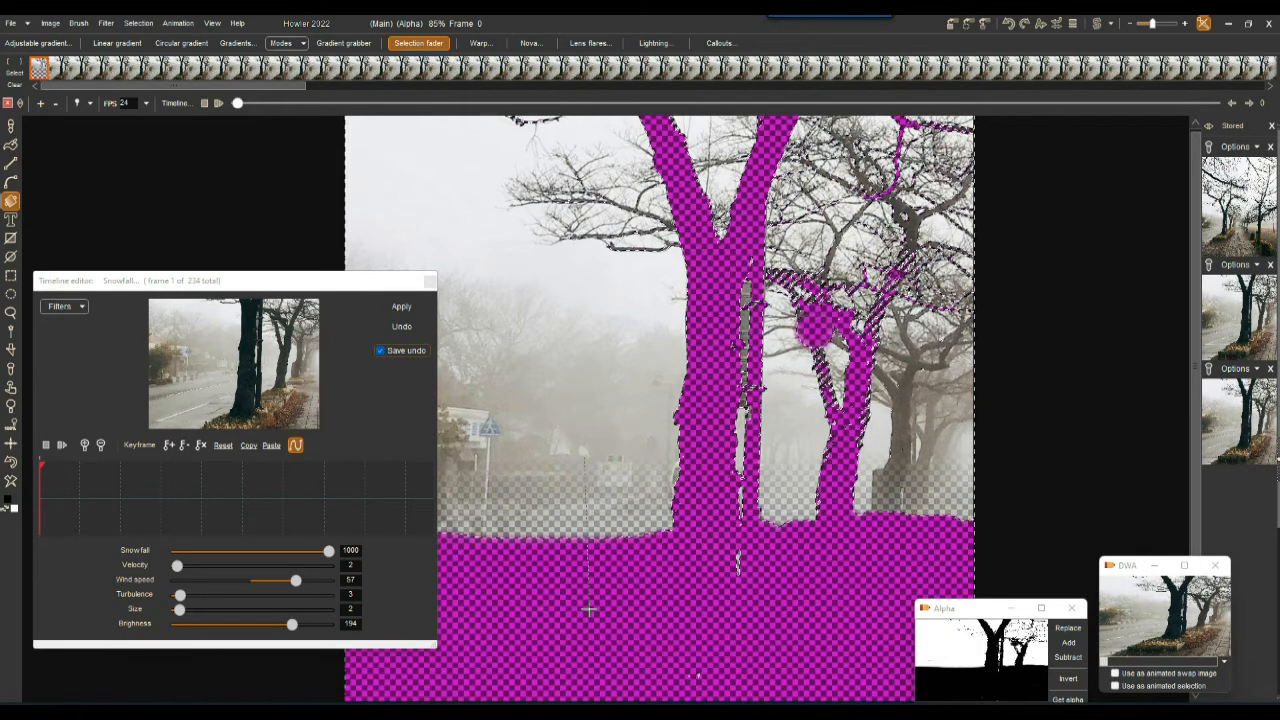
pyautogui.hotkey('ctrl', 'z')
pyautogui.press('Delete')
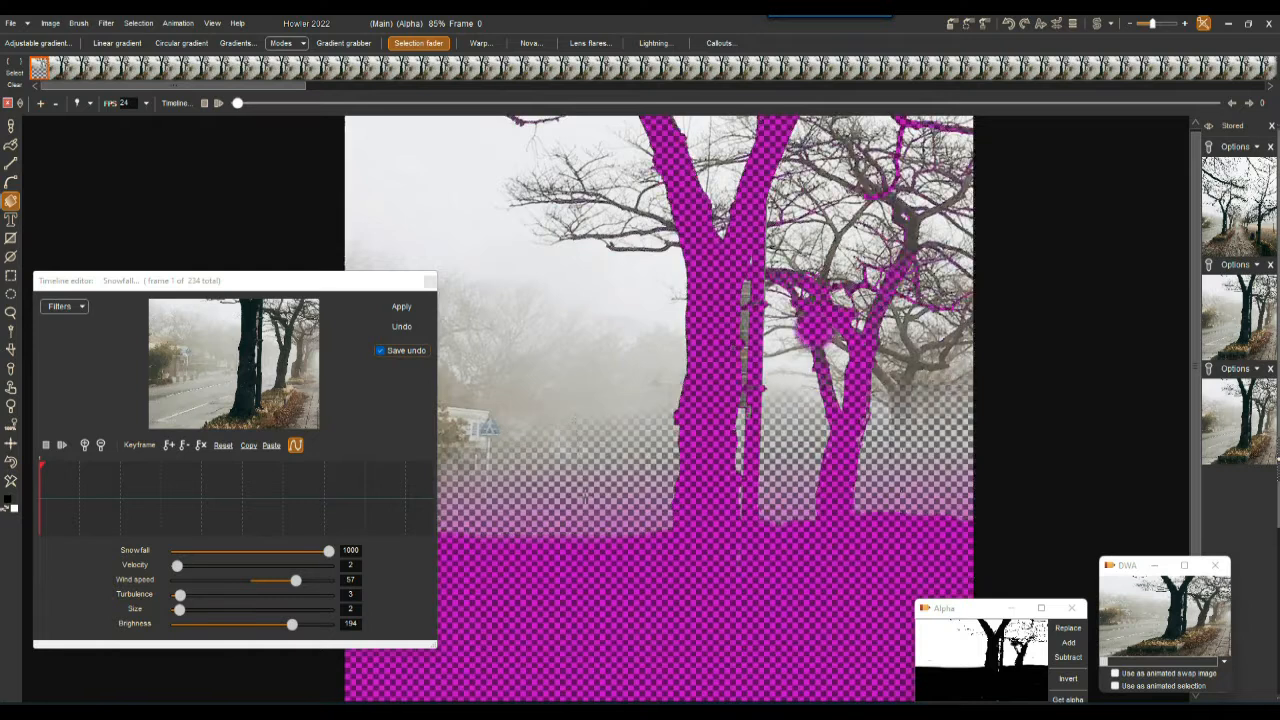
pyautogui.hotkey('ctrl', 'z')
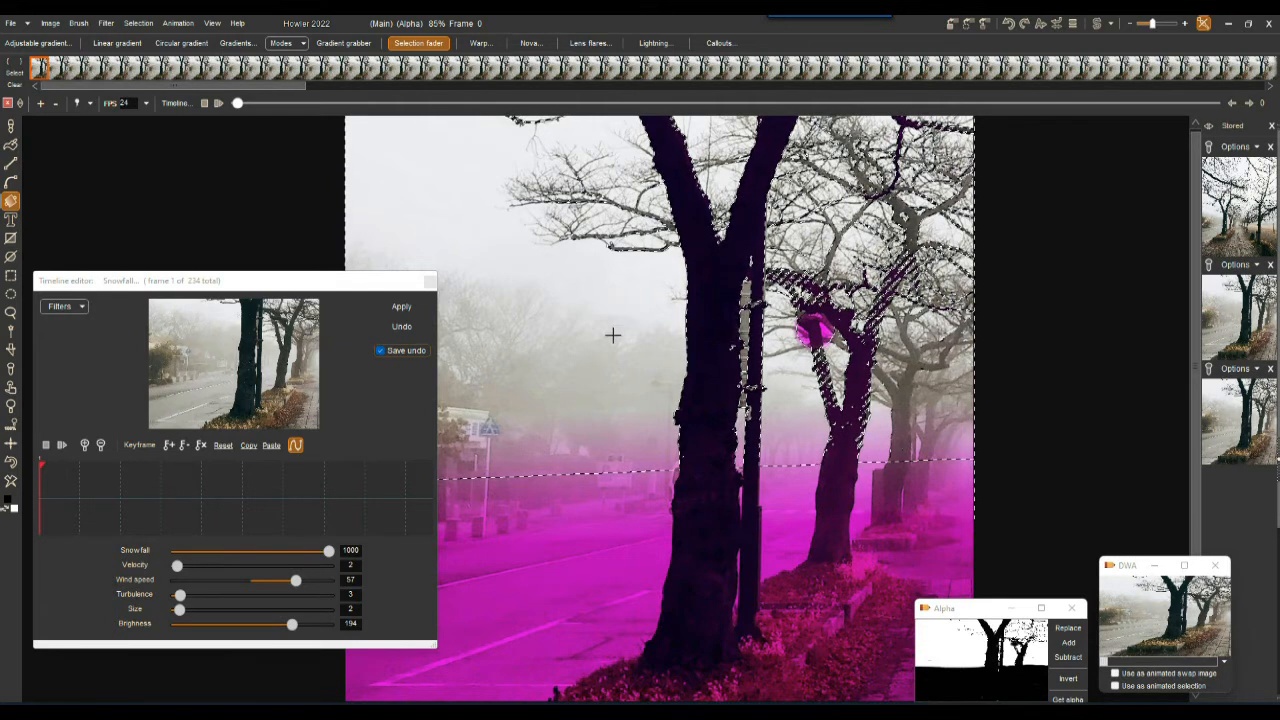
pyautogui.click(12, 464)
pyautogui.click(12, 465)
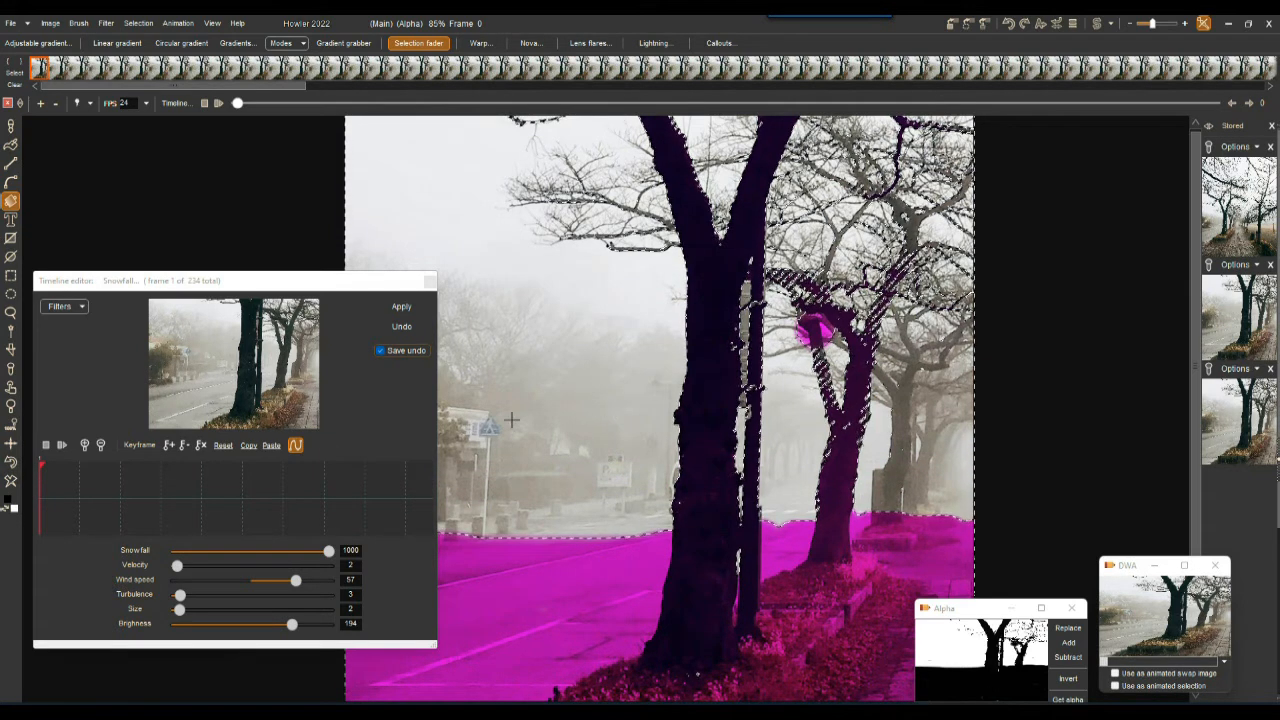
# - Try slanted fades of the selection across the street and lower trunks, undo them, and leave the adjustable gradient unapplied
pyautogui.moveTo(801, 415); pyautogui.dragTo(780, 528)
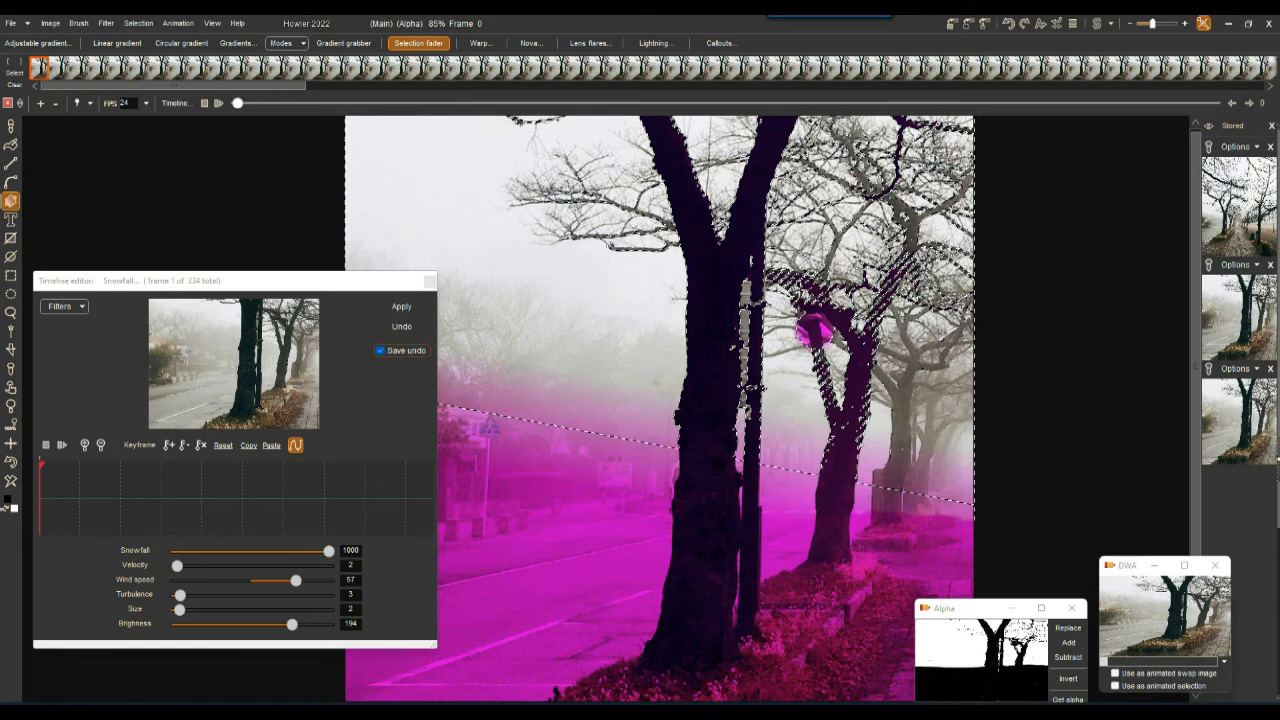
pyautogui.press('Delete')
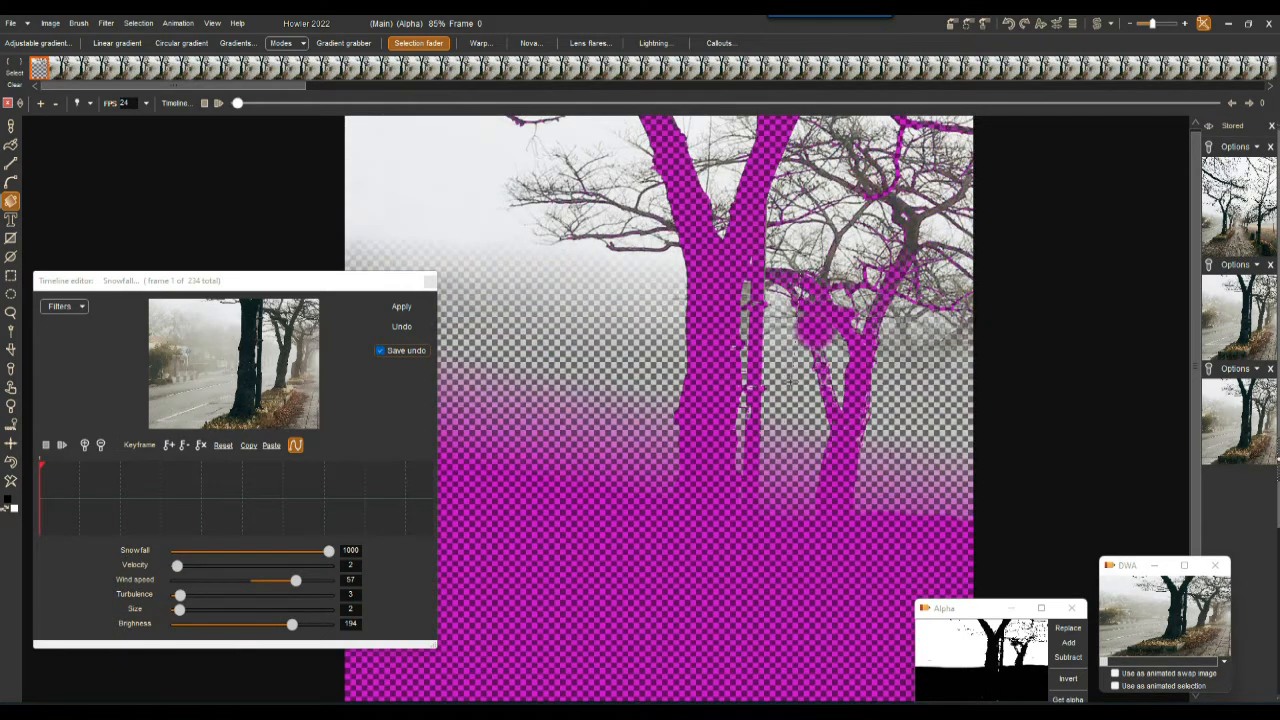
pyautogui.hotkey('ctrl', 'z')
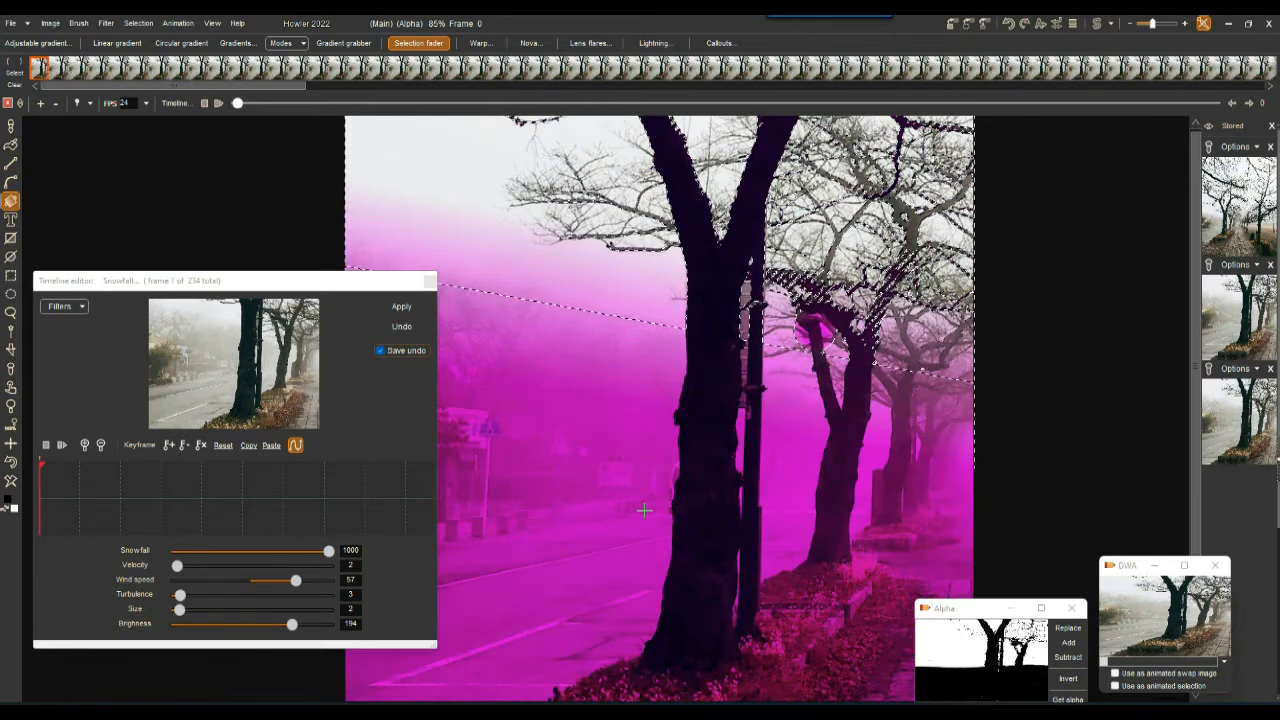
pyautogui.click(11, 462)
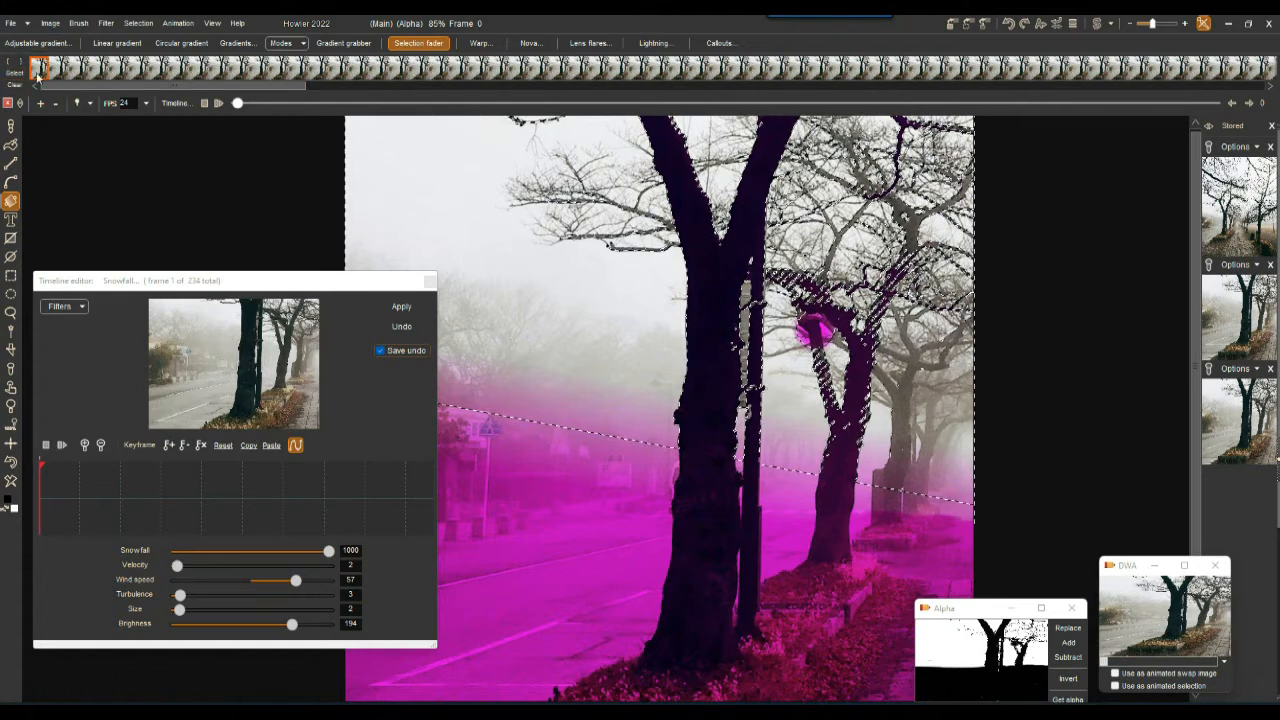
pyautogui.click(40, 44)
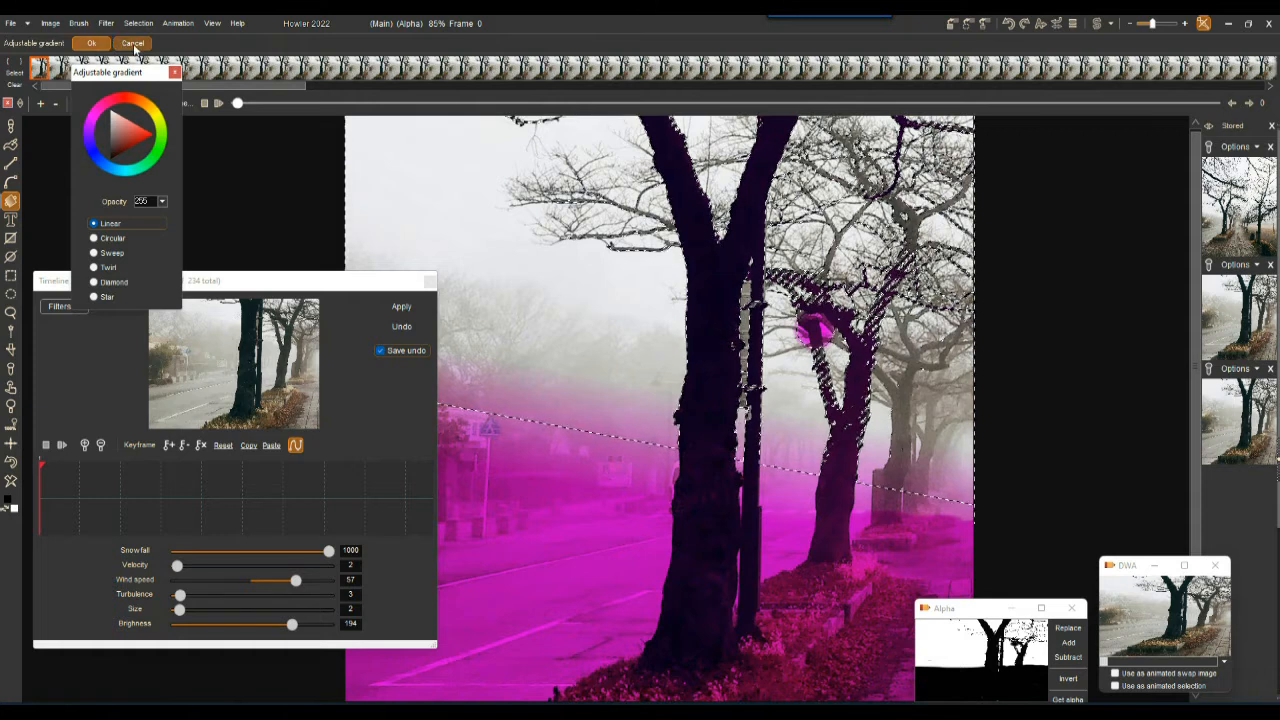
pyautogui.click(133, 44)
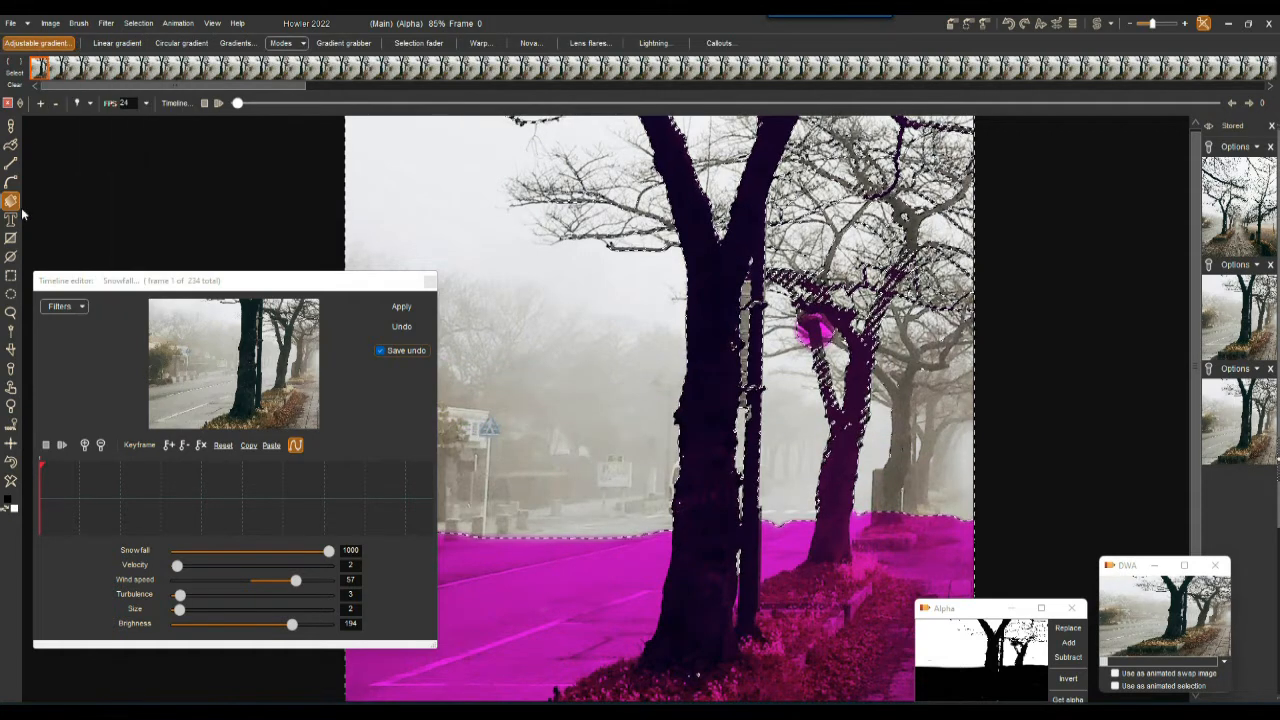
# - Choose the Soft 50 brush for painting on alpha, test it with broad strokes over the sky and street background, and undo them
pyautogui.click(12, 127)
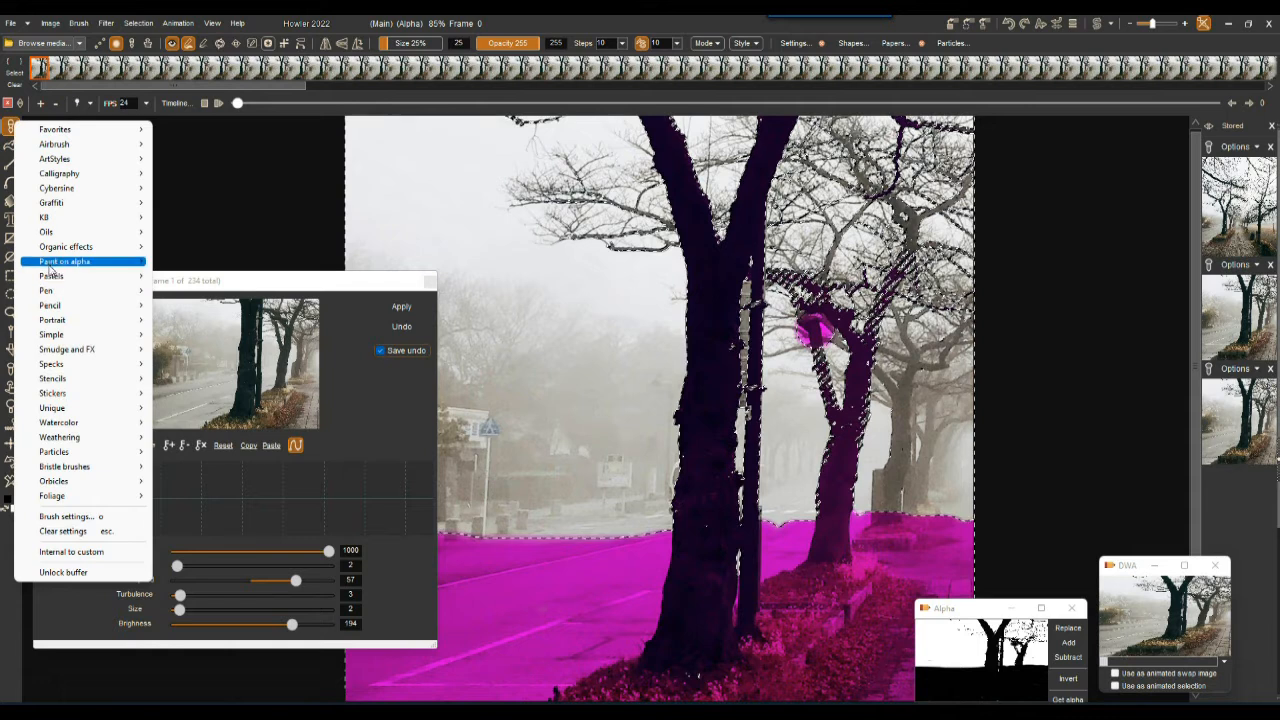
pyautogui.moveTo(49, 264)
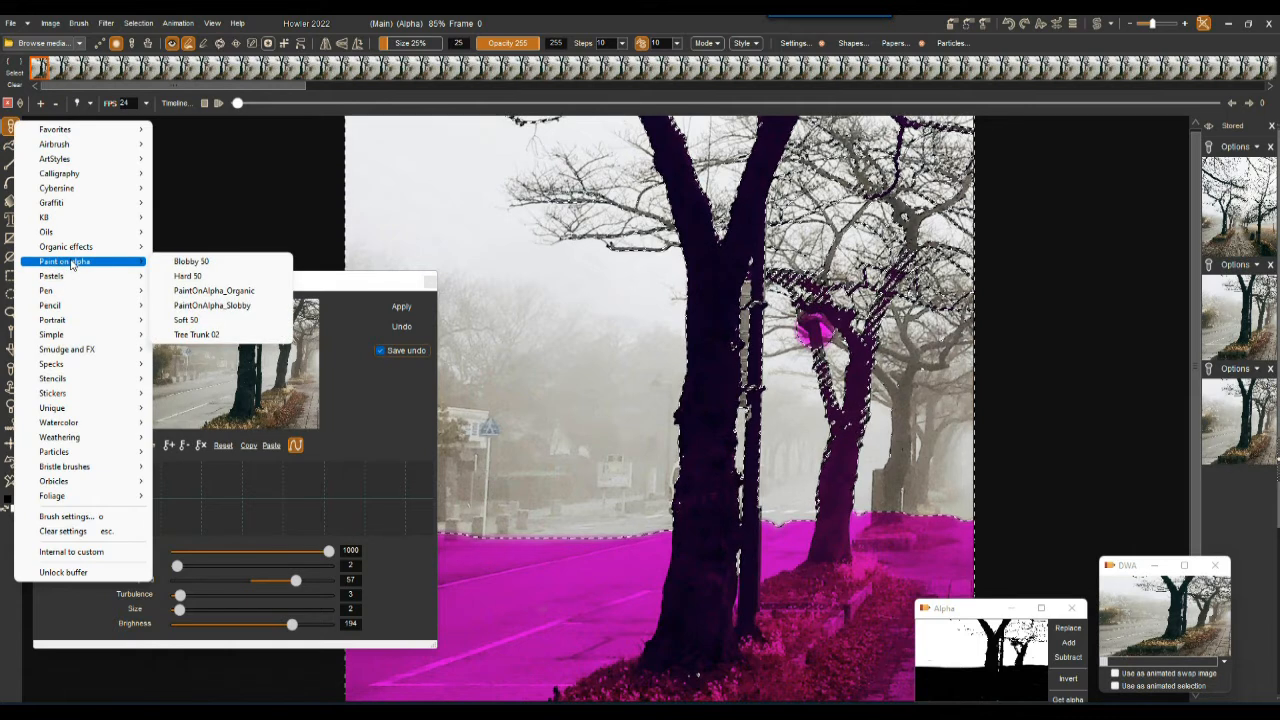
pyautogui.click(185, 320)
pyautogui.moveTo(420, 250); pyautogui.dragTo(752, 380)
pyautogui.moveTo(670, 327)
pyautogui.mouseDown()
pyautogui.moveTo(600, 490)
pyautogui.moveTo(580, 406)
pyautogui.moveTo(608, 400)
pyautogui.moveTo(473, 355)
pyautogui.mouseUp()
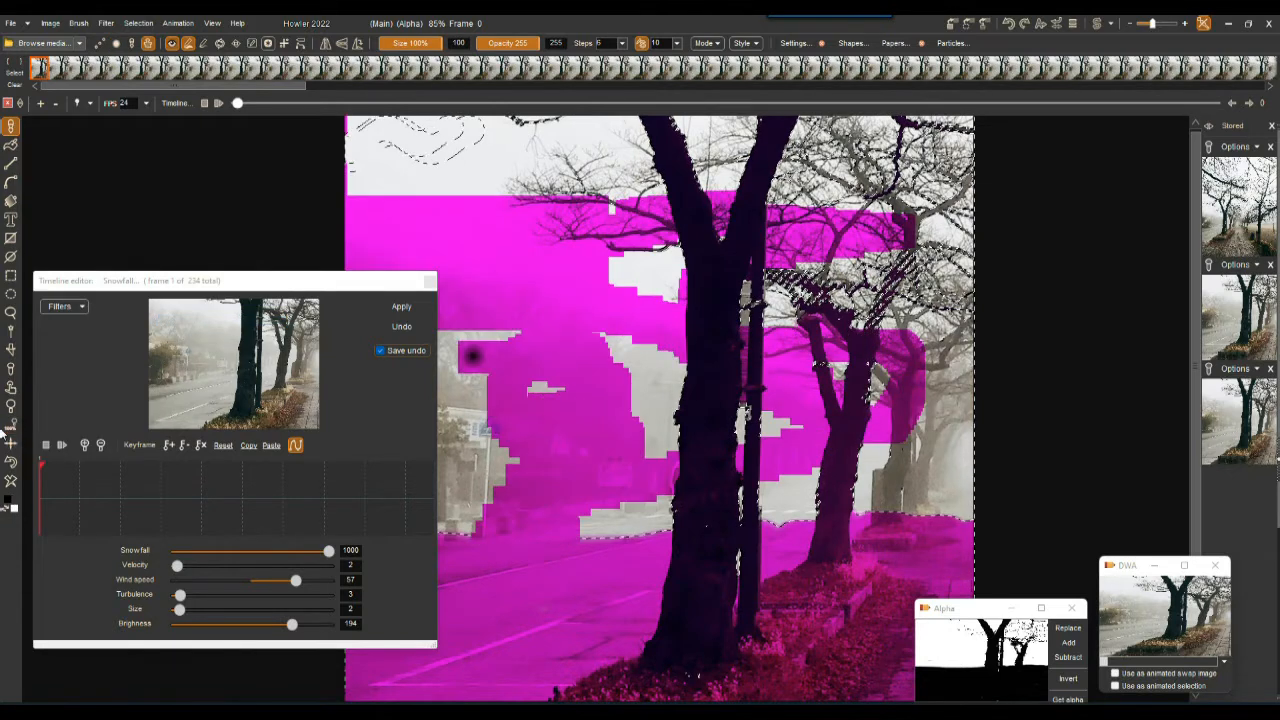
pyautogui.click(11, 462)
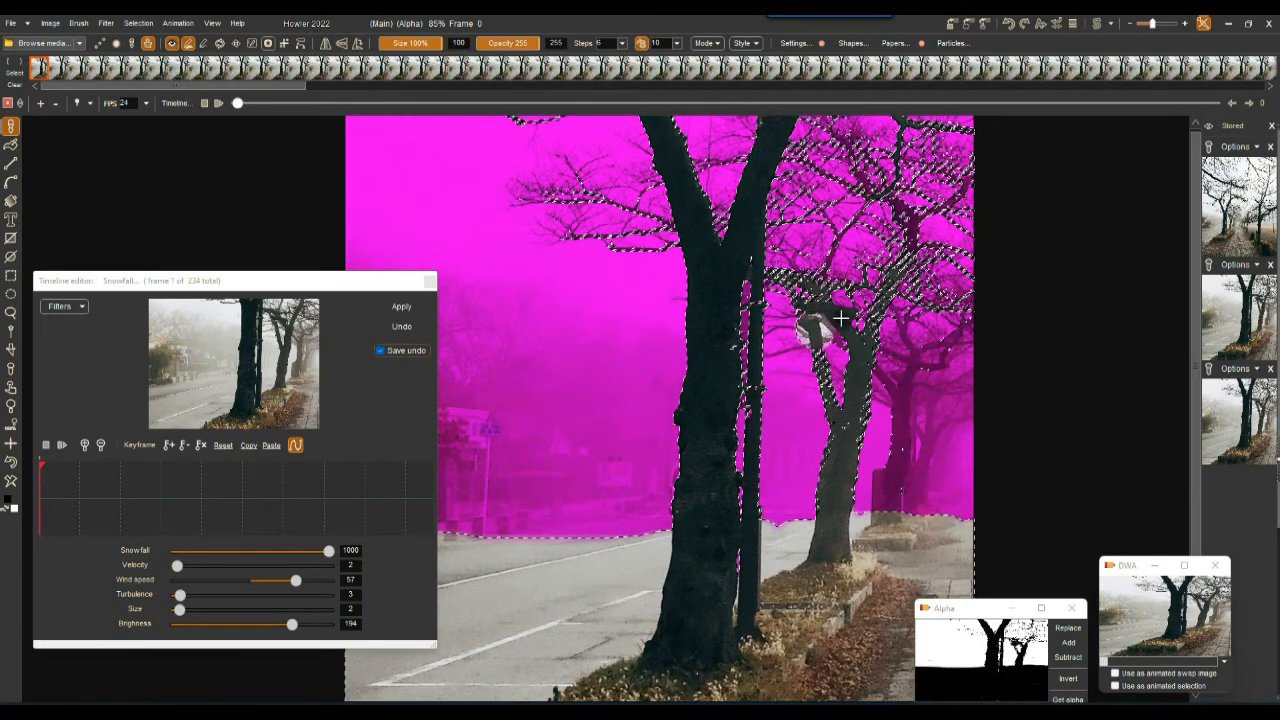
# - Try the brush on the stray spot at the second tree's fork, and set its size to 26% and opacity to 119
pyautogui.scroll(6, 840, 318)
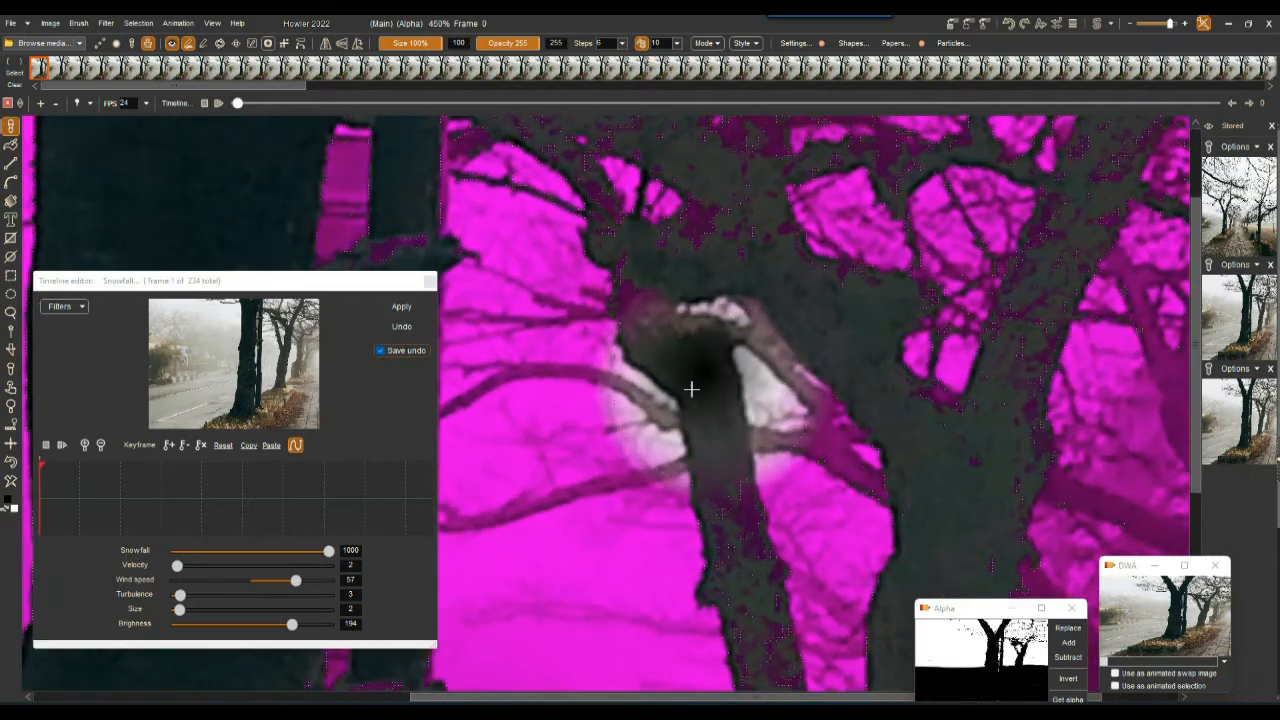
pyautogui.rightClick(657, 431)
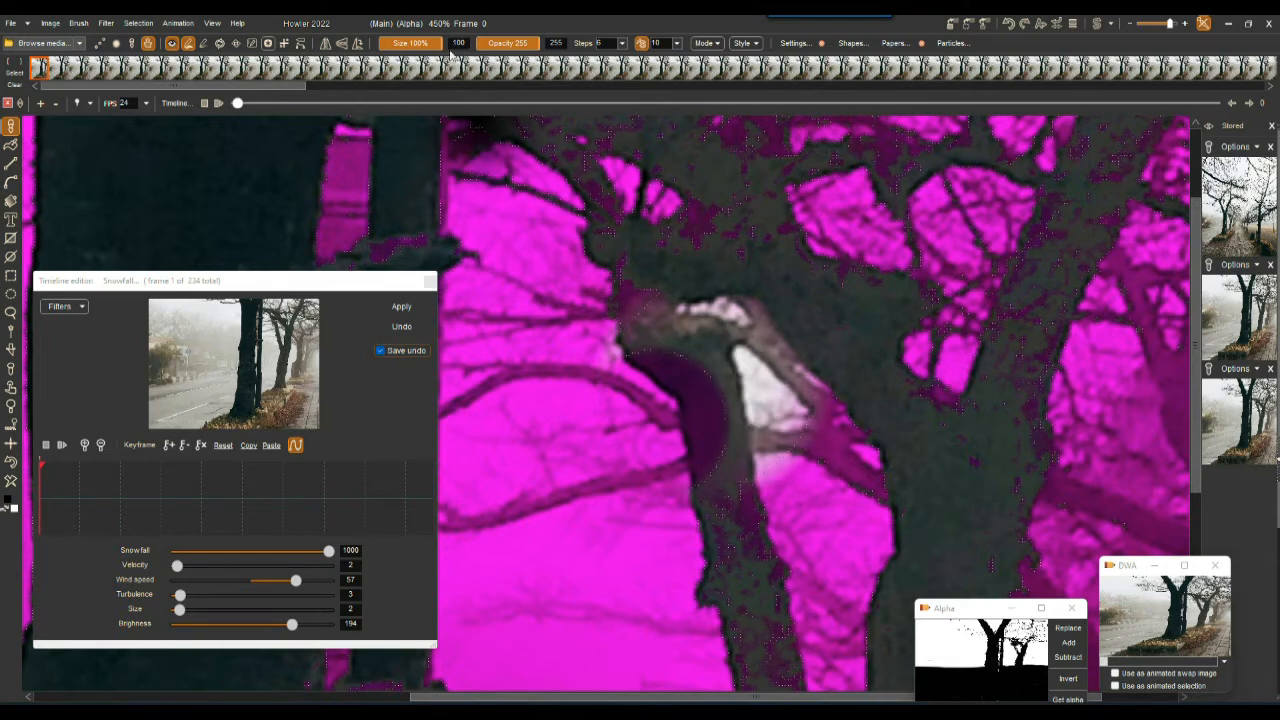
pyautogui.moveTo(424, 44); pyautogui.dragTo(398, 52)
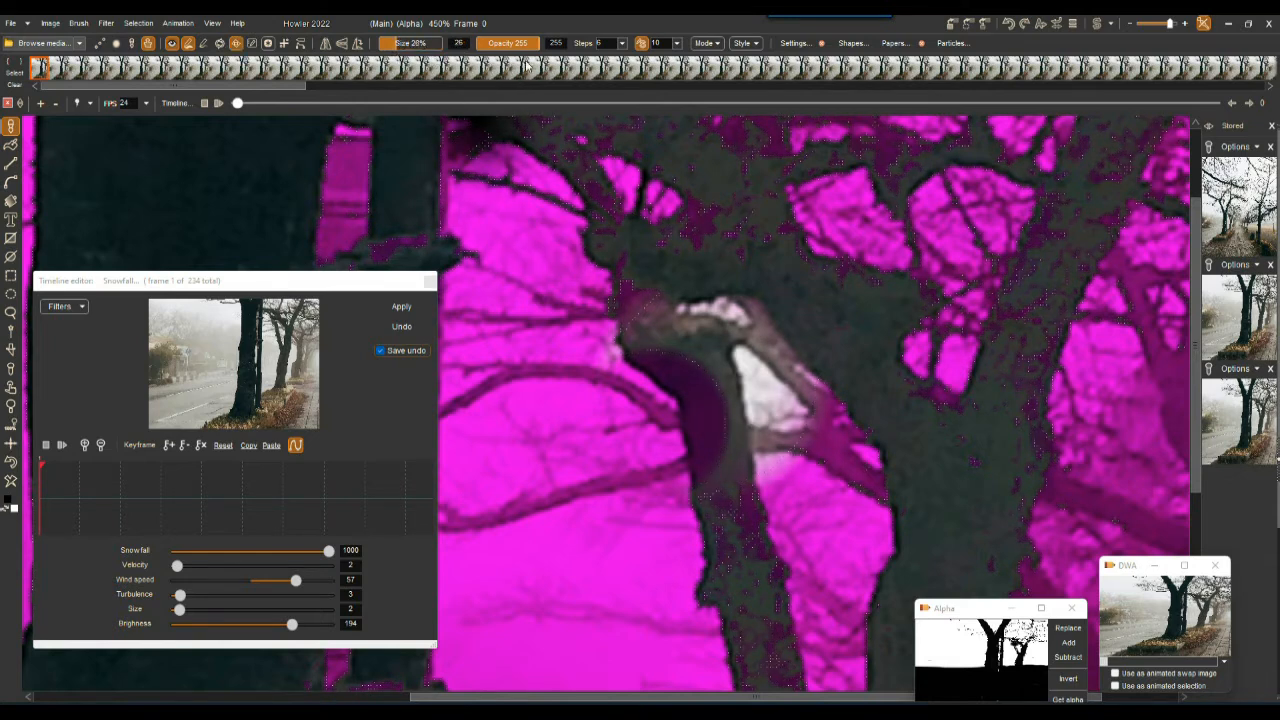
pyautogui.moveTo(527, 43); pyautogui.dragTo(506, 46)
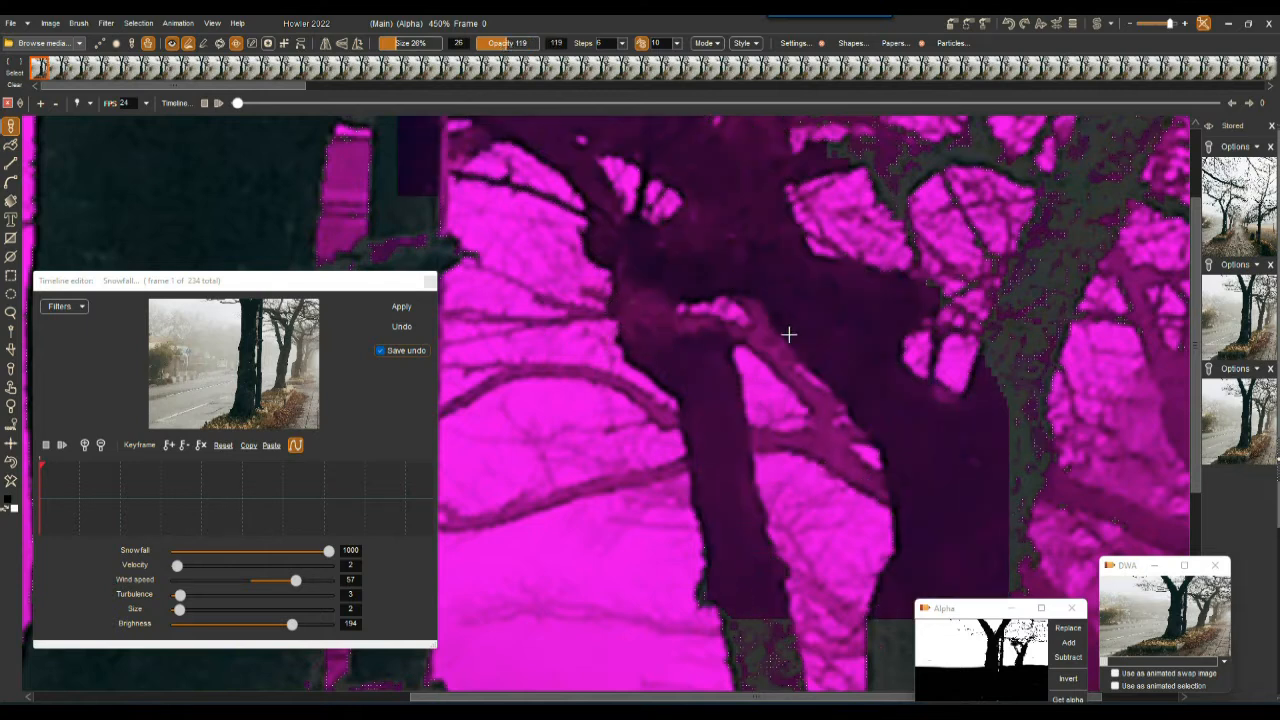
# - Undo the alpha painting around the second tree and replace the picture's selection with the stored alpha
pyautogui.scroll(-5, 762, 394)
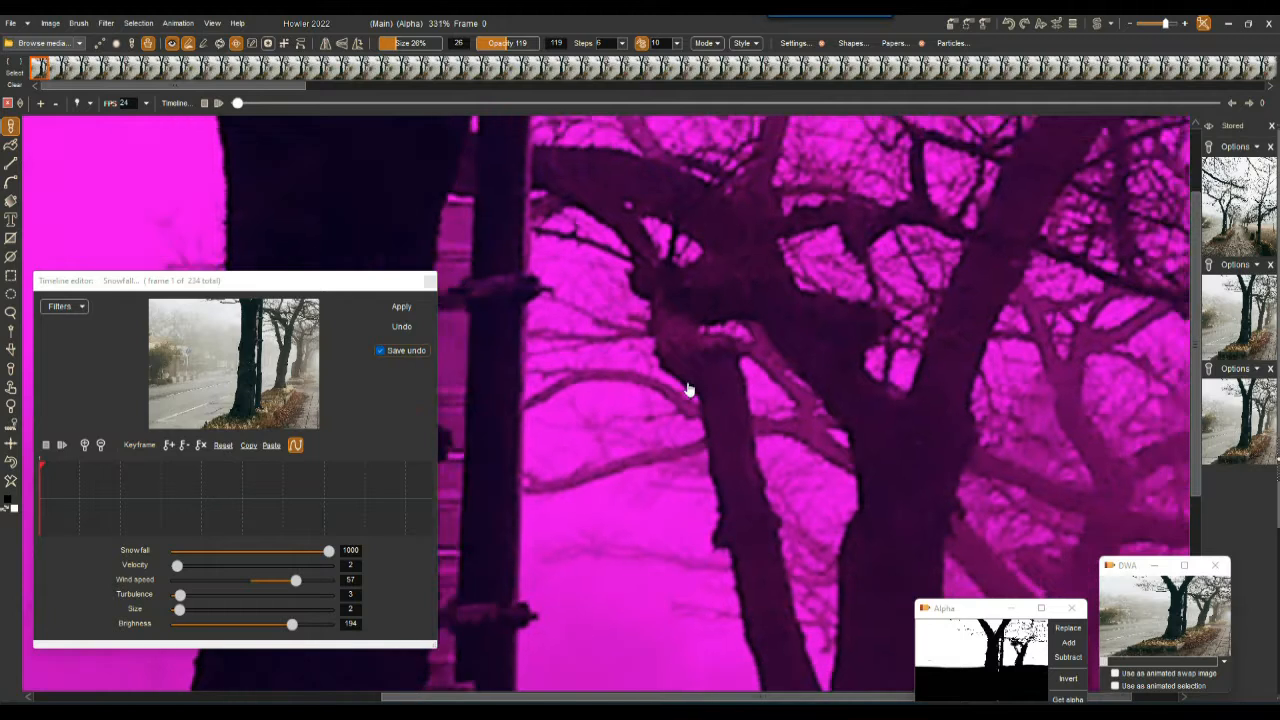
pyautogui.scroll(2, 634, 391)
pyautogui.scroll(-3, 757, 357)
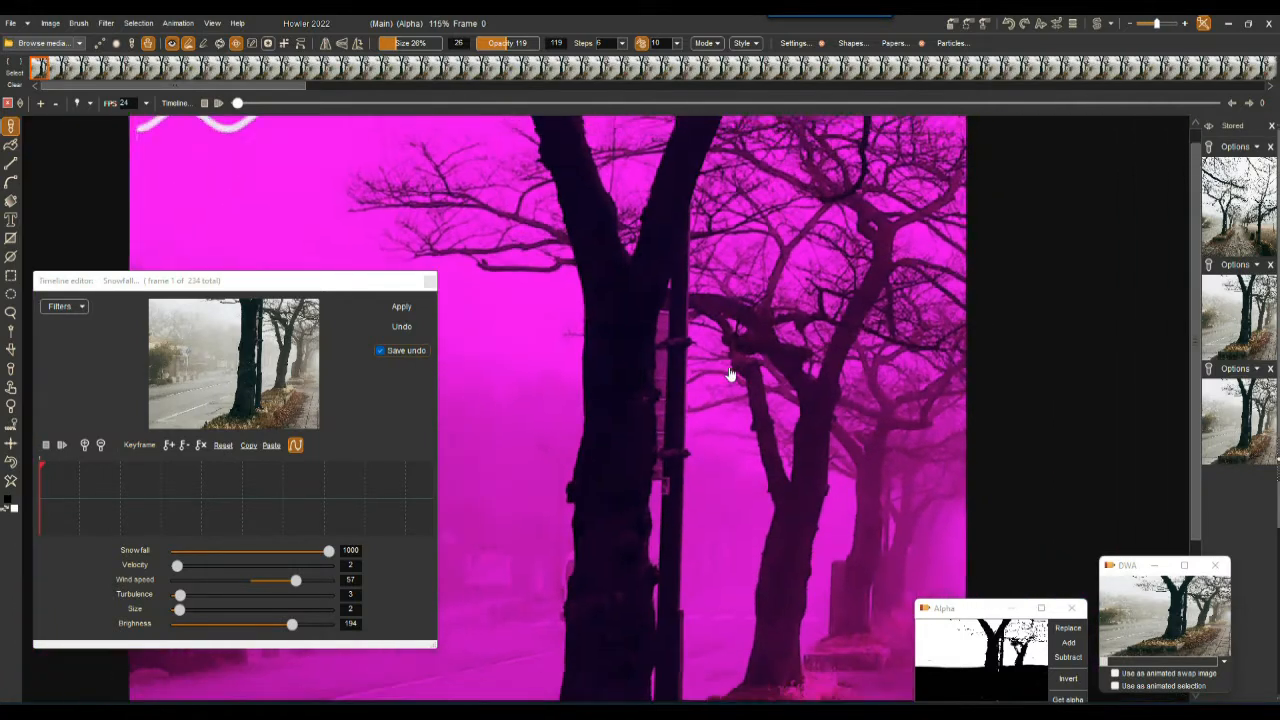
pyautogui.scroll(2, 731, 371)
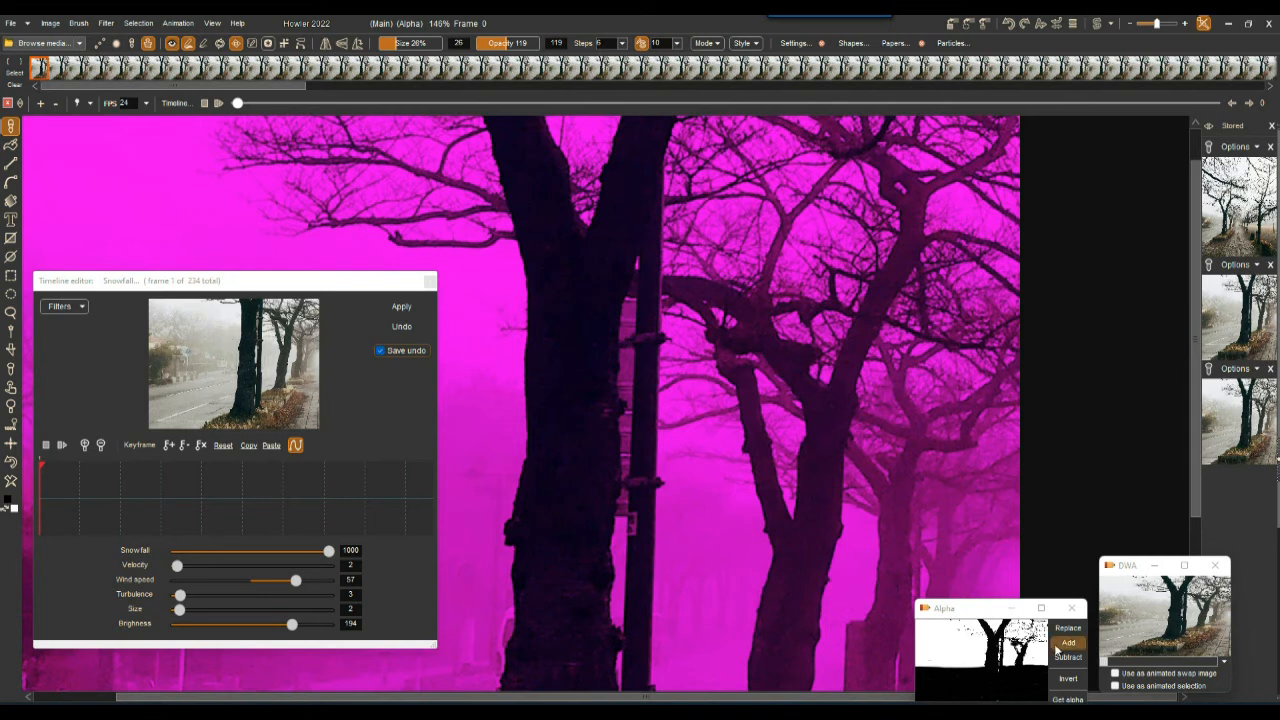
pyautogui.click(11, 464)
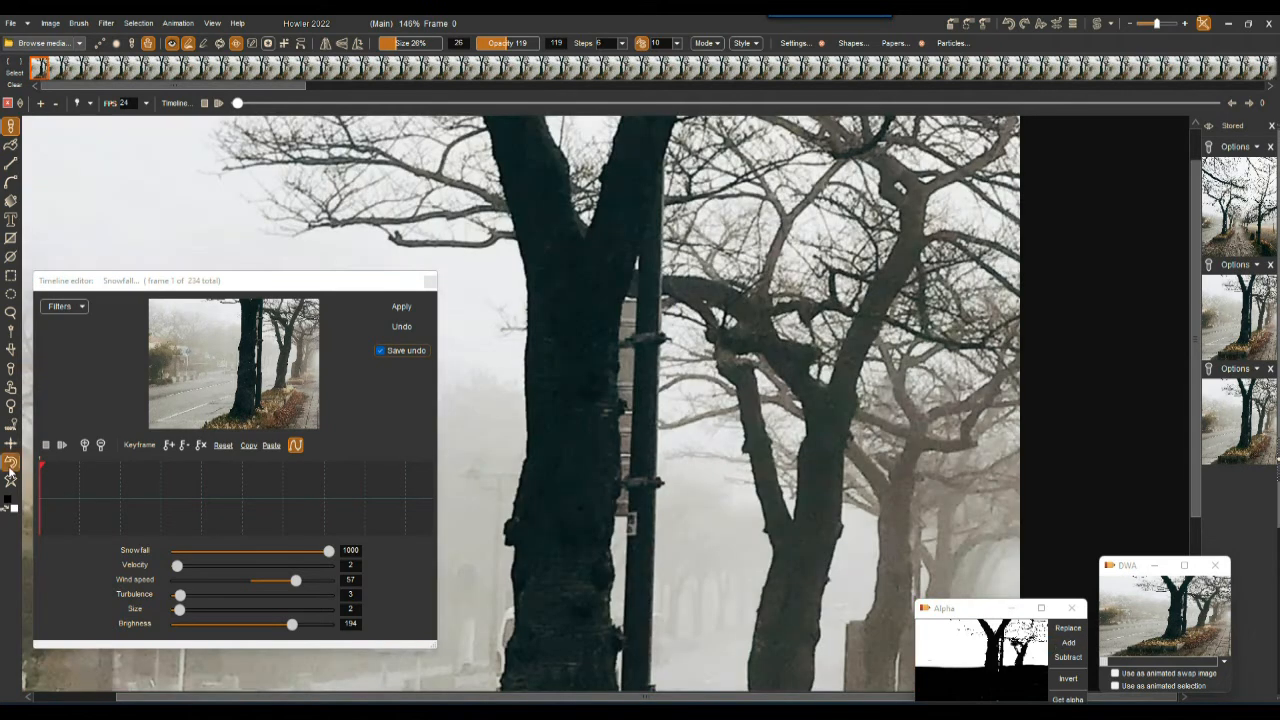
pyautogui.click(11, 464)
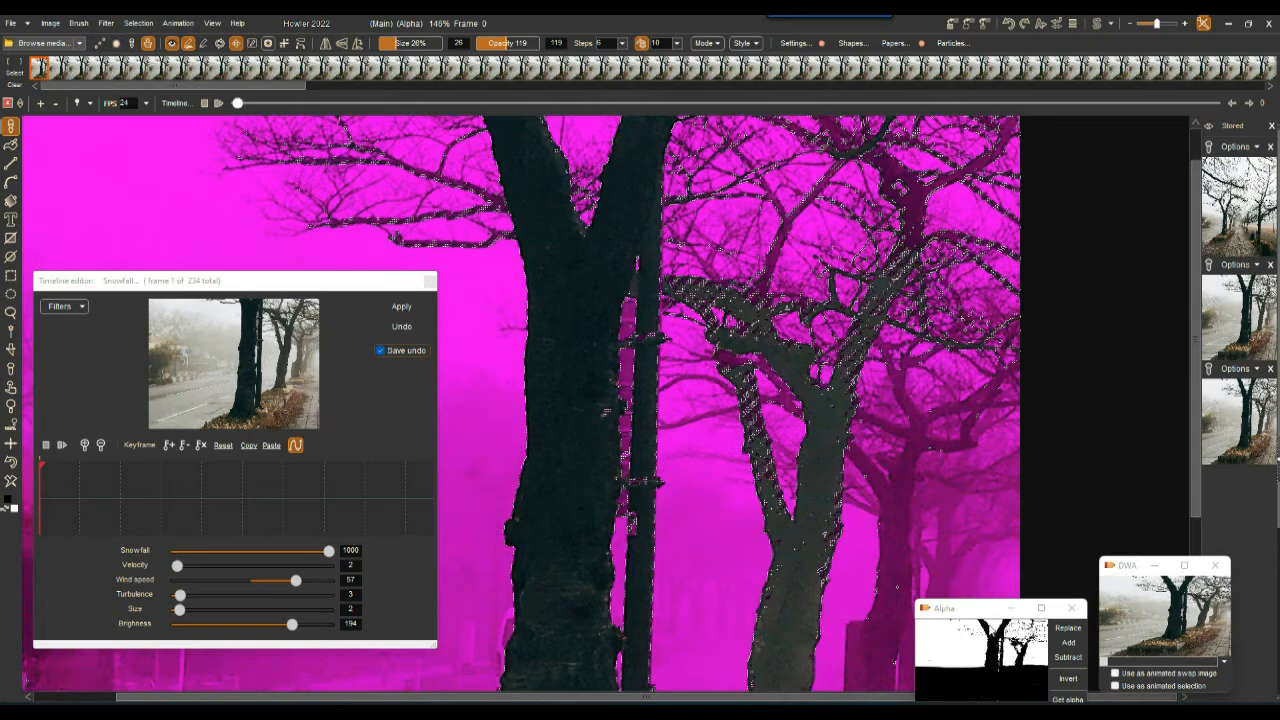
pyautogui.click(1068, 630)
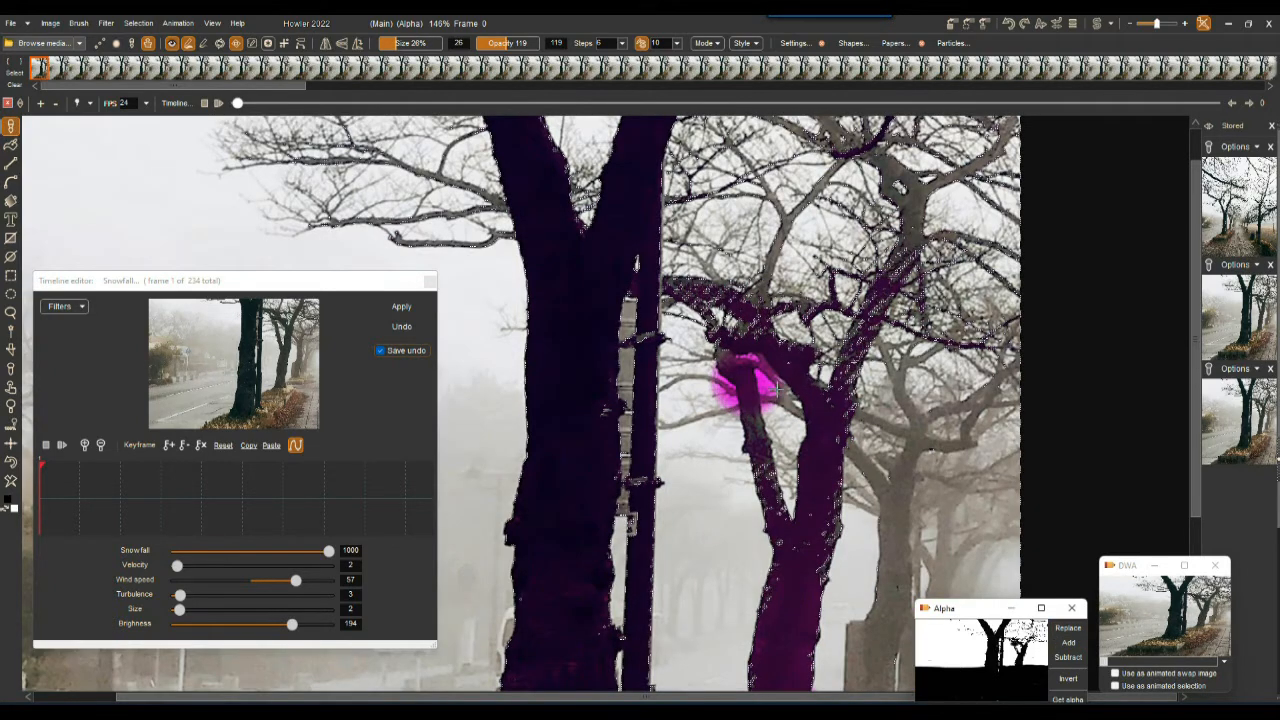
# - Paint away the stray mask spot around the second tree's fork, cleaning the gaps between the branches and along the thin limb
pyautogui.scroll(5, 776, 410)
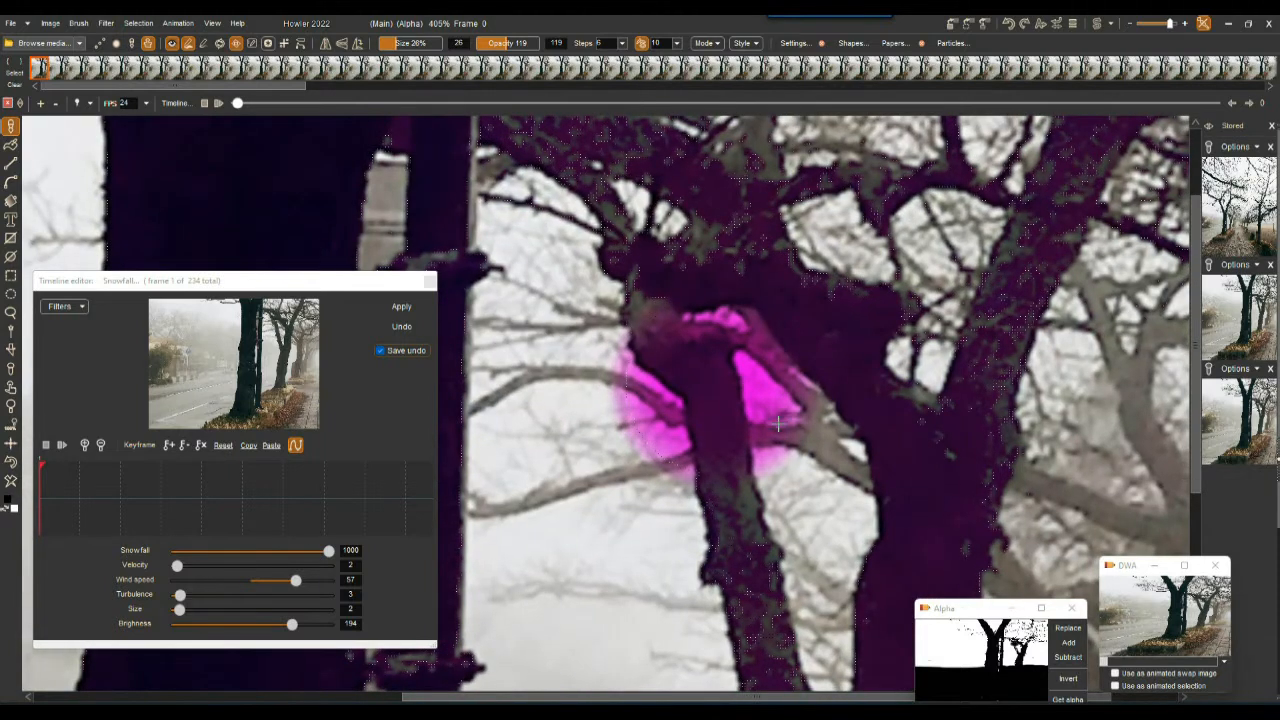
pyautogui.moveTo(777, 437); pyautogui.dragTo(764, 397)
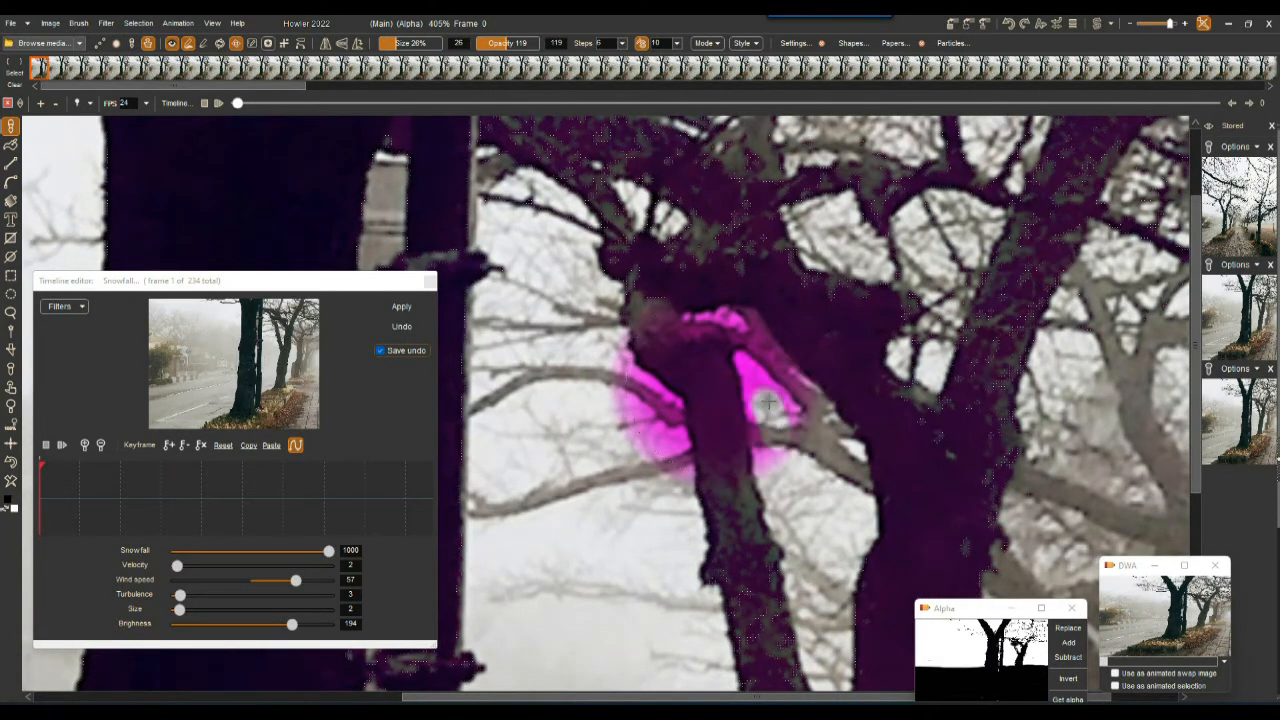
pyautogui.moveTo(790, 493)
pyautogui.mouseDown()
pyautogui.moveTo(758, 376)
pyautogui.moveTo(777, 429)
pyautogui.moveTo(806, 432)
pyautogui.moveTo(805, 400)
pyautogui.moveTo(769, 349)
pyautogui.moveTo(766, 295)
pyautogui.moveTo(757, 306)
pyautogui.moveTo(703, 294)
pyautogui.moveTo(747, 332)
pyautogui.mouseUp()
pyautogui.moveTo(609, 339)
pyautogui.mouseDown()
pyautogui.moveTo(622, 388)
pyautogui.moveTo(654, 403)
pyautogui.moveTo(680, 457)
pyautogui.moveTo(666, 516)
pyautogui.moveTo(611, 396)
pyautogui.moveTo(655, 396)
pyautogui.moveTo(682, 424)
pyautogui.mouseUp()
pyautogui.moveTo(743, 343); pyautogui.dragTo(780, 495)
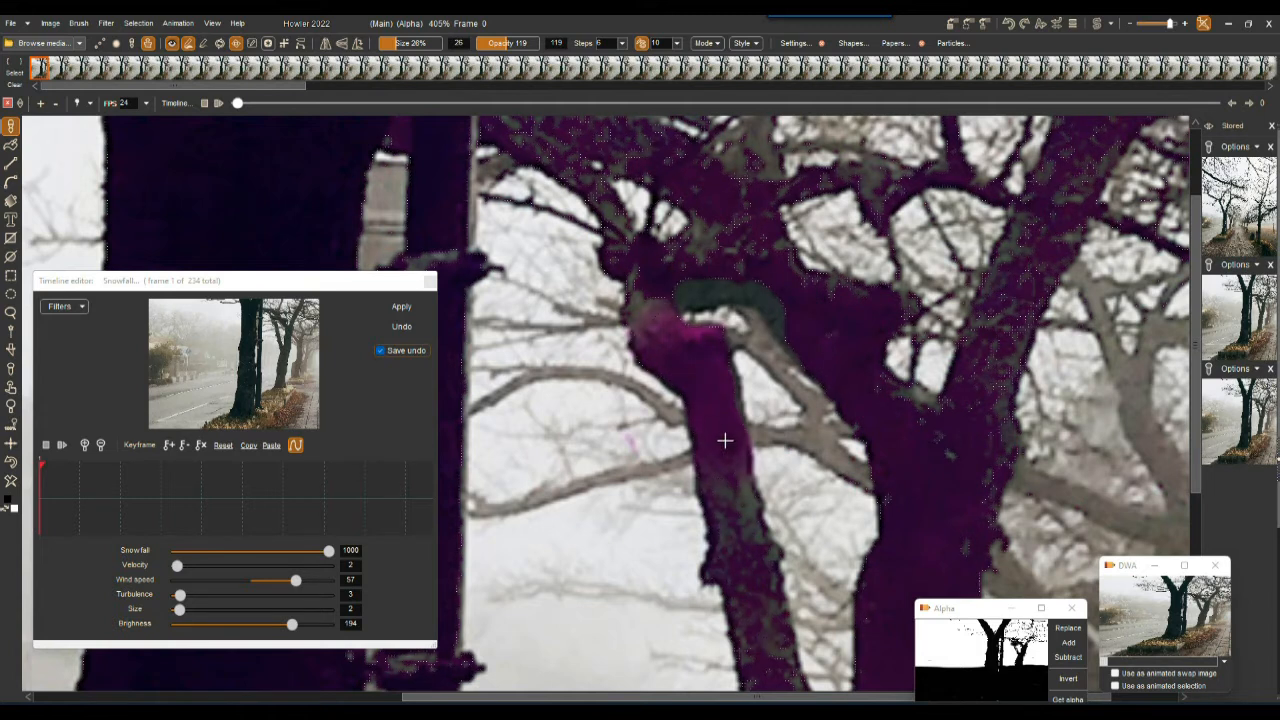
pyautogui.moveTo(727, 486)
pyautogui.mouseDown()
pyautogui.moveTo(704, 396)
pyautogui.moveTo(645, 322)
pyautogui.moveTo(716, 330)
pyautogui.moveTo(753, 291)
pyautogui.mouseUp()
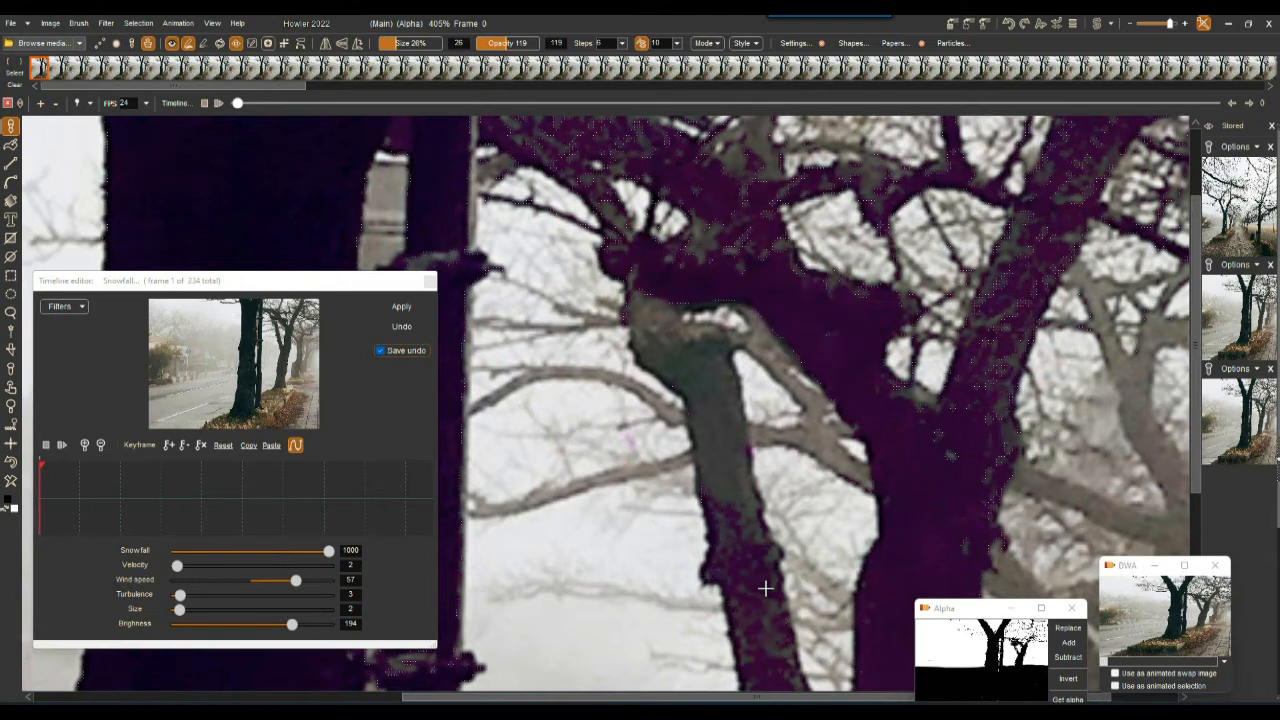
pyautogui.scroll(-3, 746, 543)
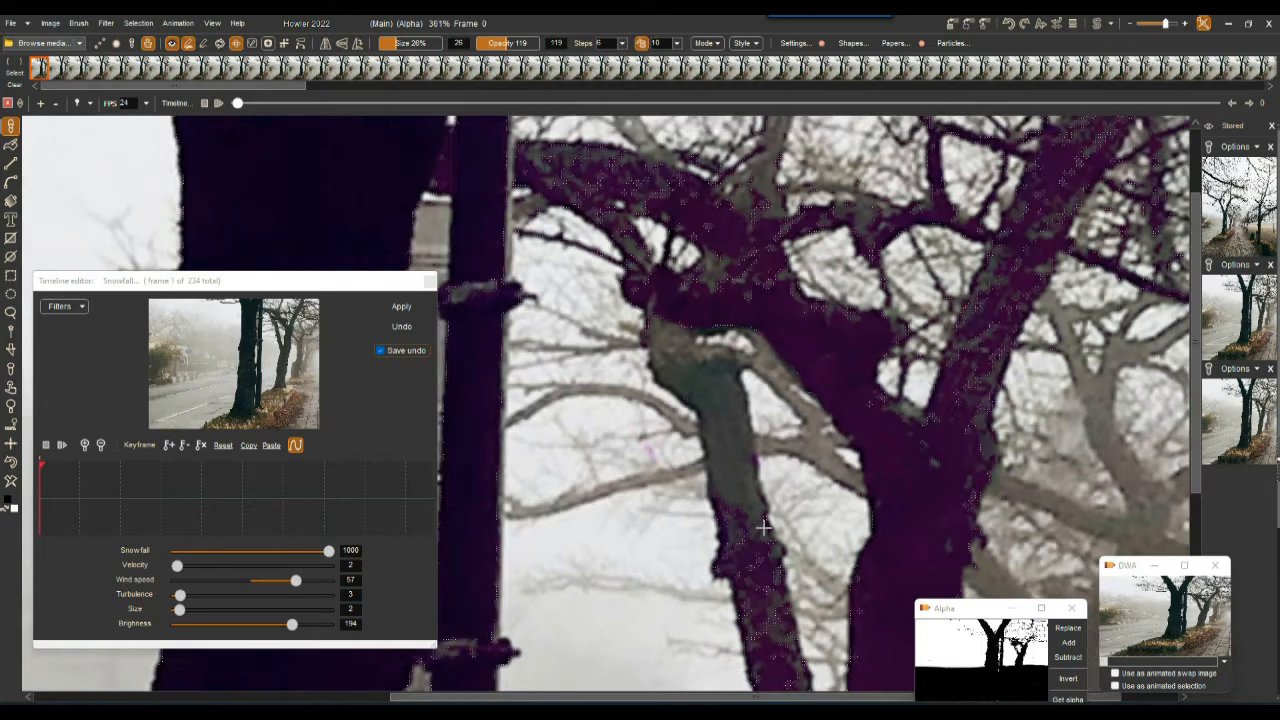
pyautogui.moveTo(746, 543); pyautogui.dragTo(716, 679)
# - Try fading the selection around the horizon with the Selection fader tool, test deleting the picture content through it, and undo the deletion
pyautogui.scroll(-4, 843, 429)
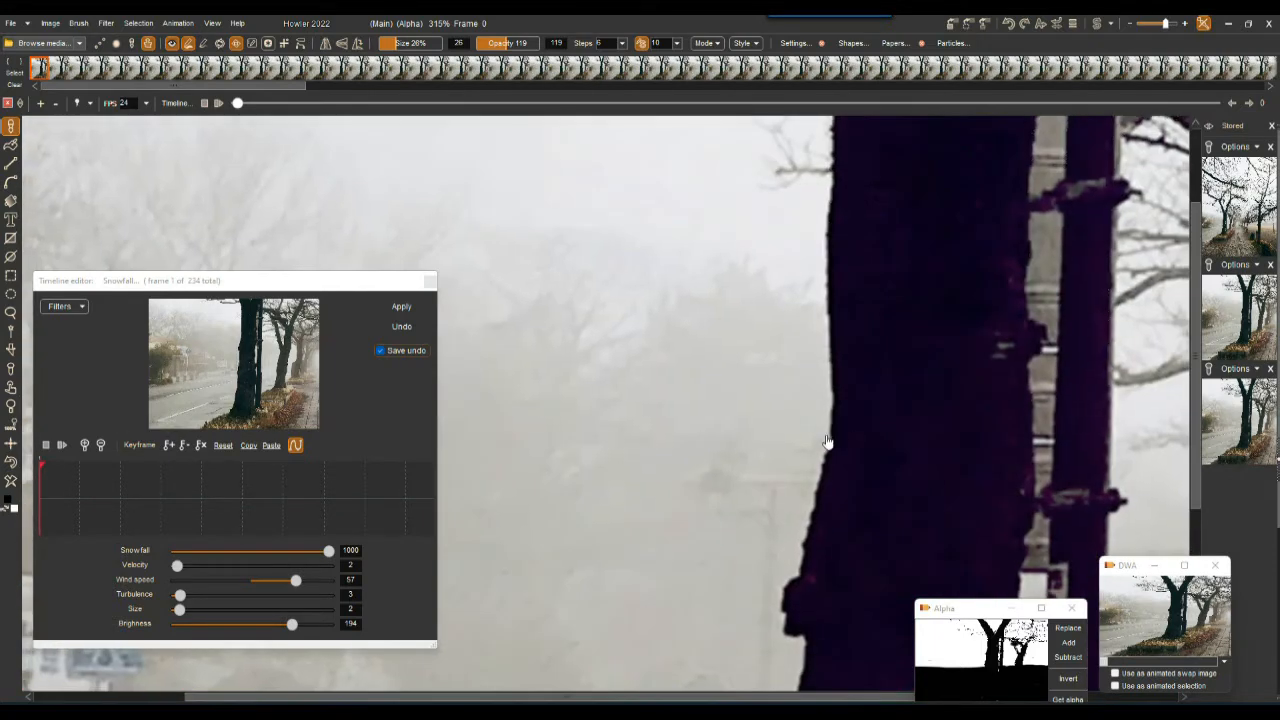
pyautogui.scroll(2, 731, 471)
pyautogui.moveTo(1132, 373); pyautogui.dragTo(1022, 382)
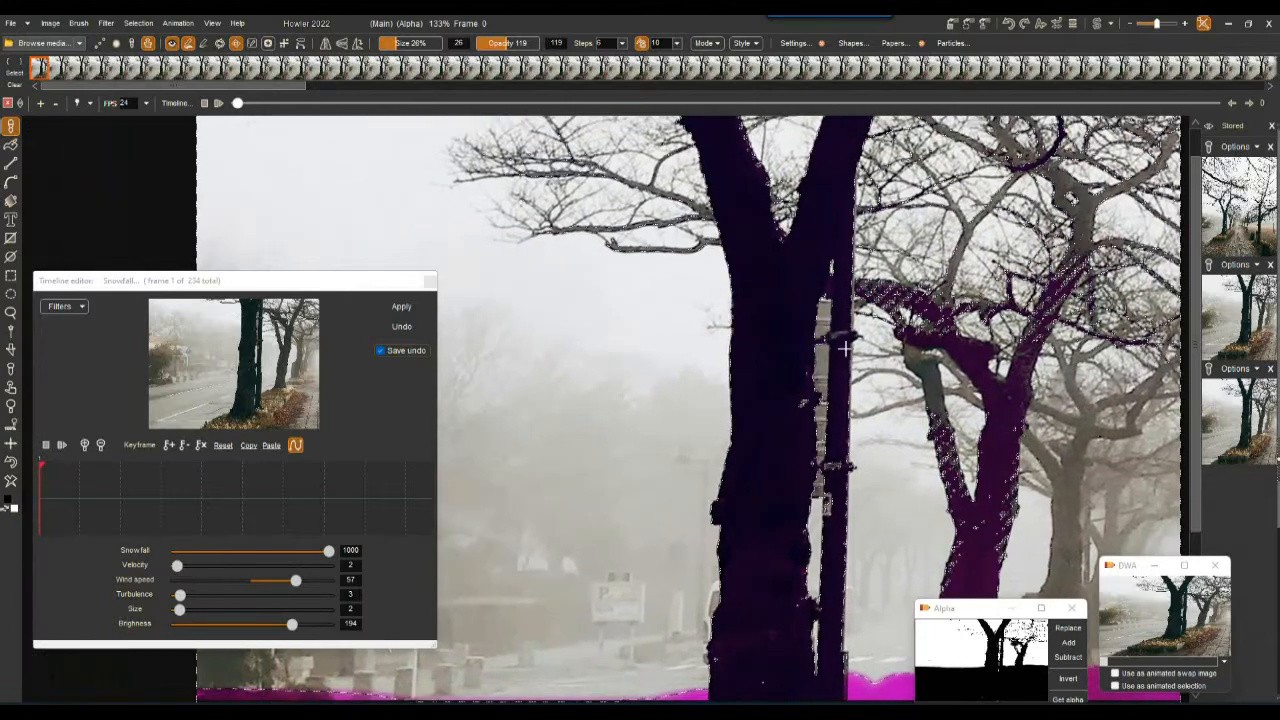
pyautogui.scroll(-3, 686, 471)
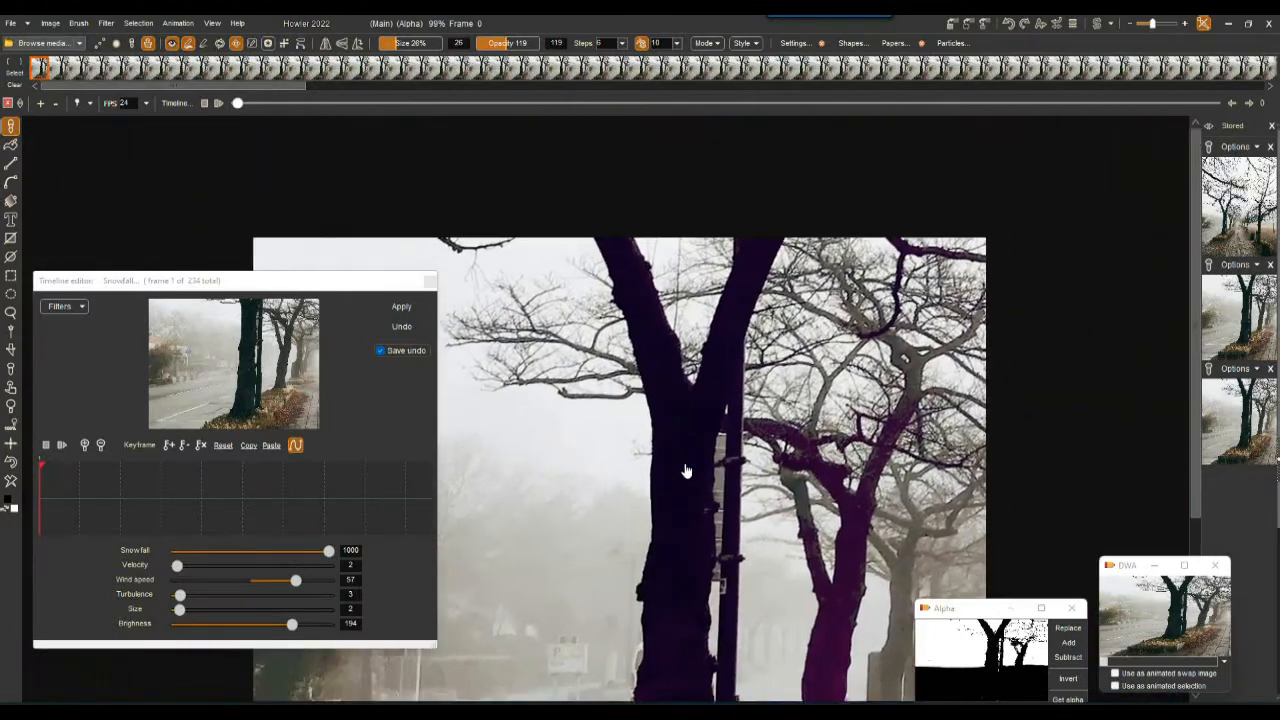
pyautogui.moveTo(686, 471); pyautogui.dragTo(714, 414)
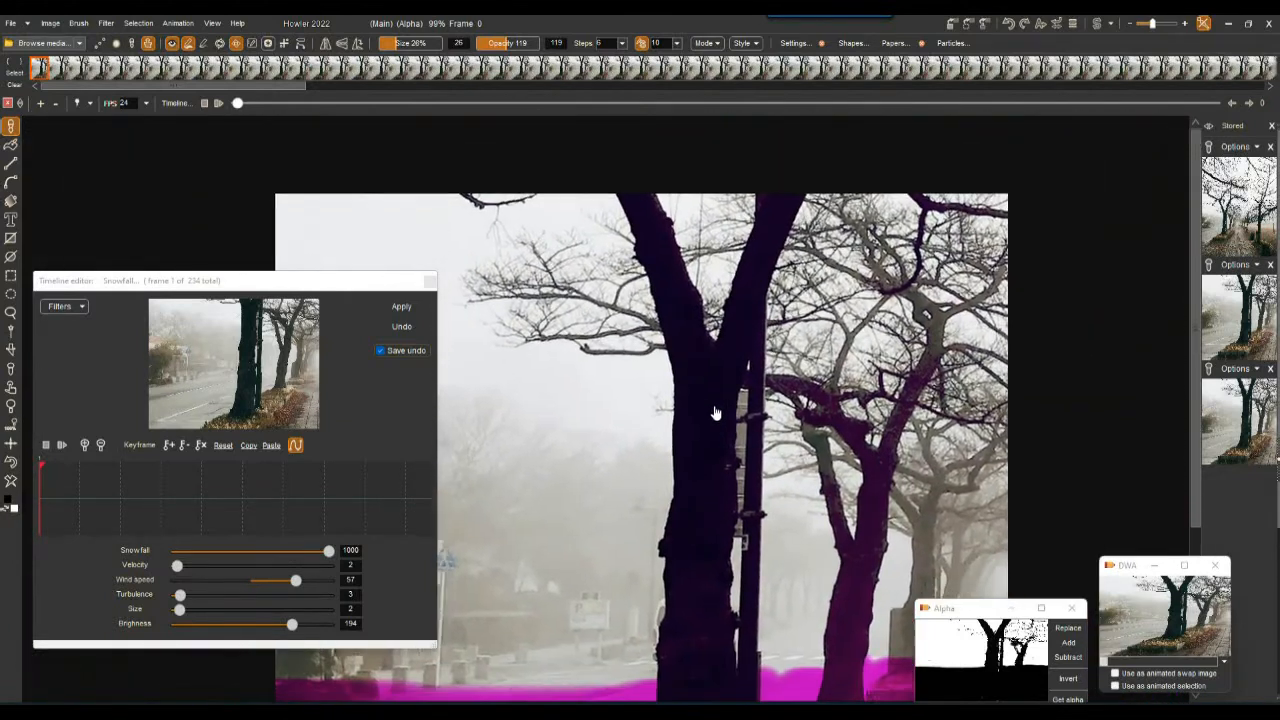
pyautogui.click(138, 23)
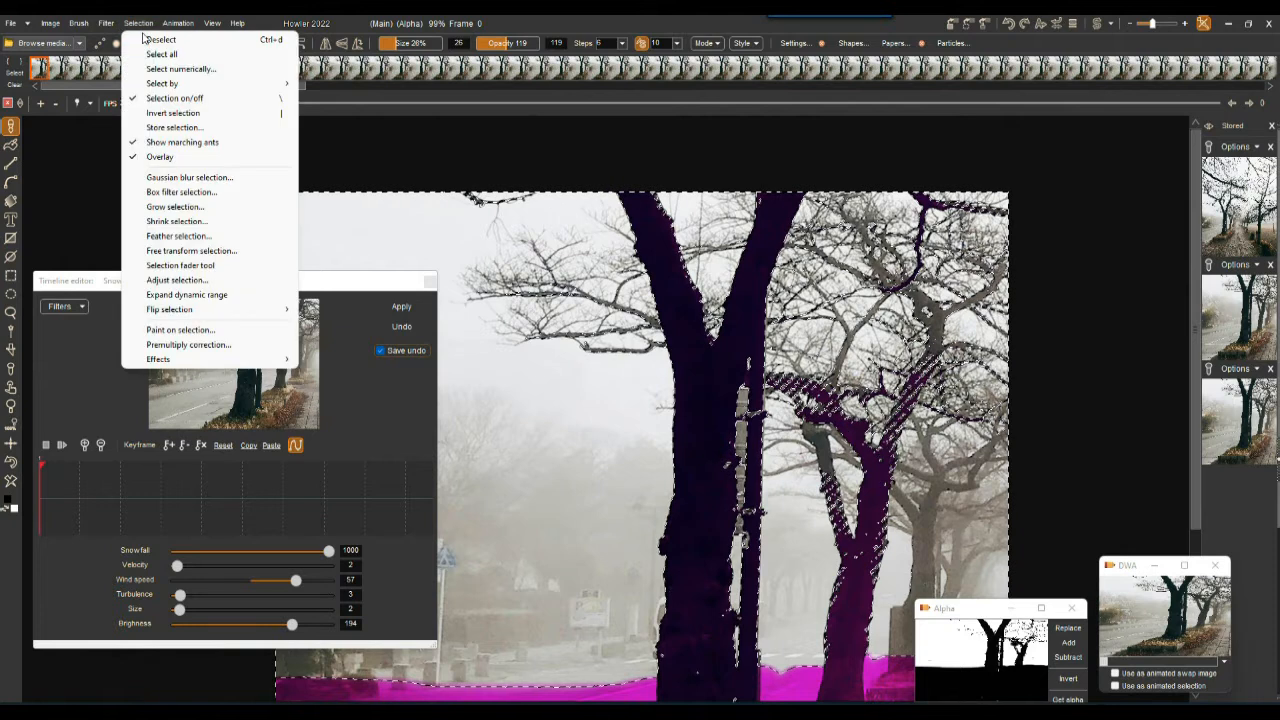
pyautogui.click(190, 266)
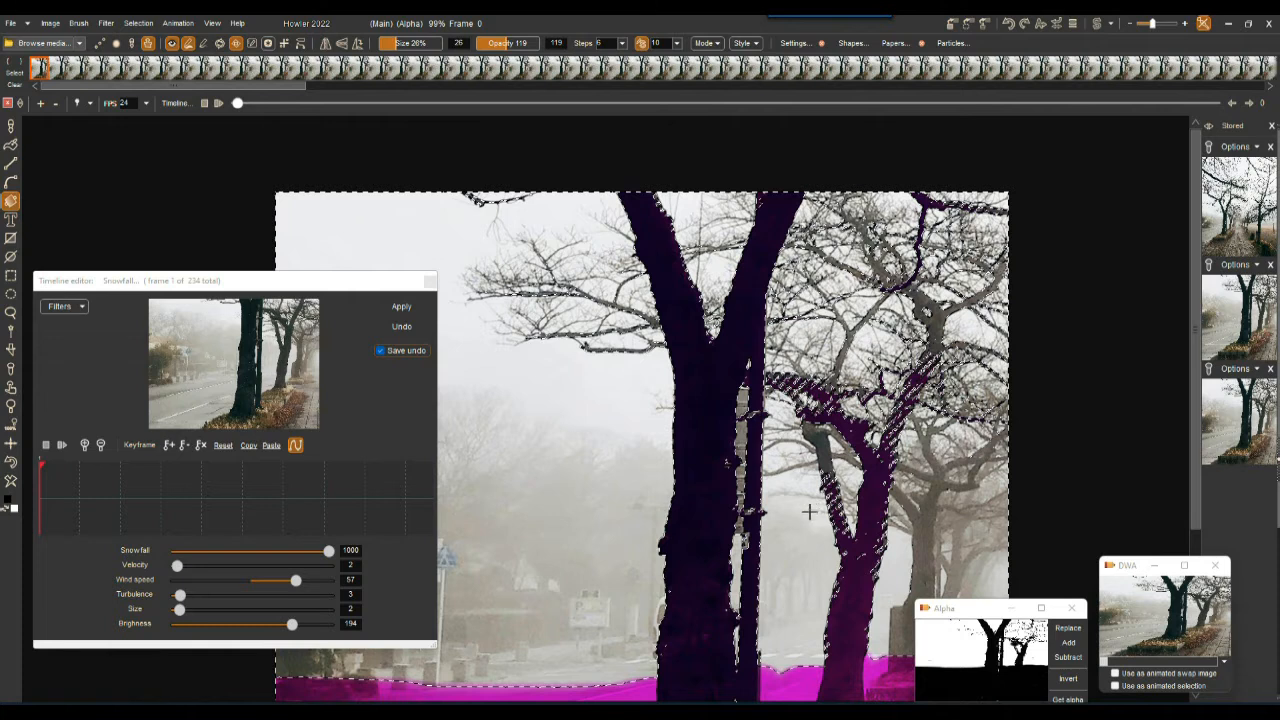
pyautogui.press('Delete')
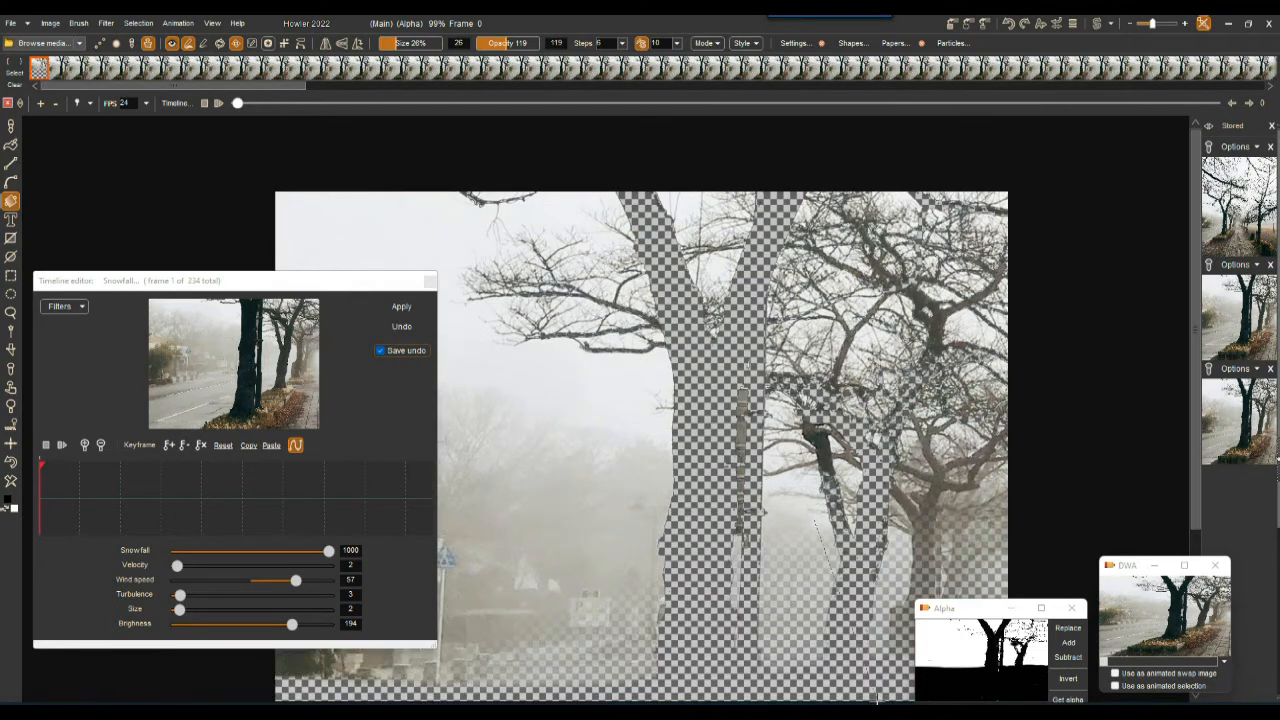
pyautogui.hotkey('ctrl', 'z')
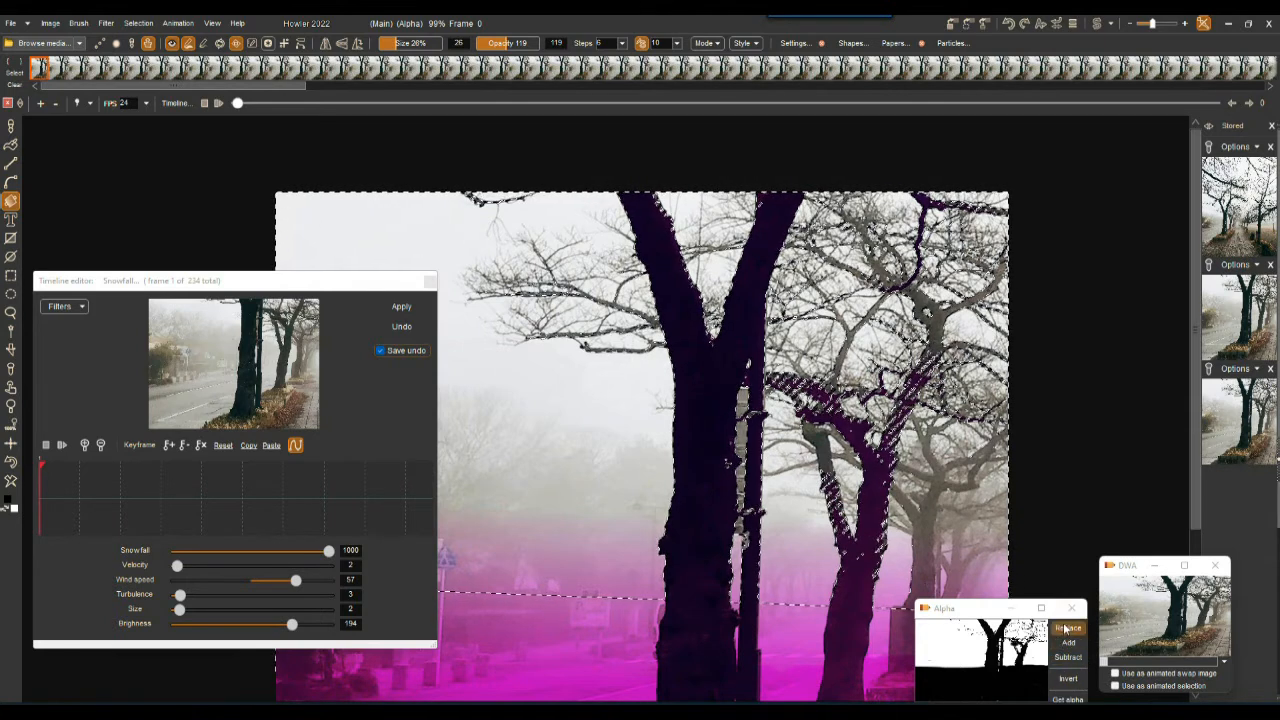
# - Move the stored alpha window off the trees, undo the selection fade, get the alpha into that window, and deselect
pyautogui.moveTo(984, 609); pyautogui.dragTo(1083, 369)
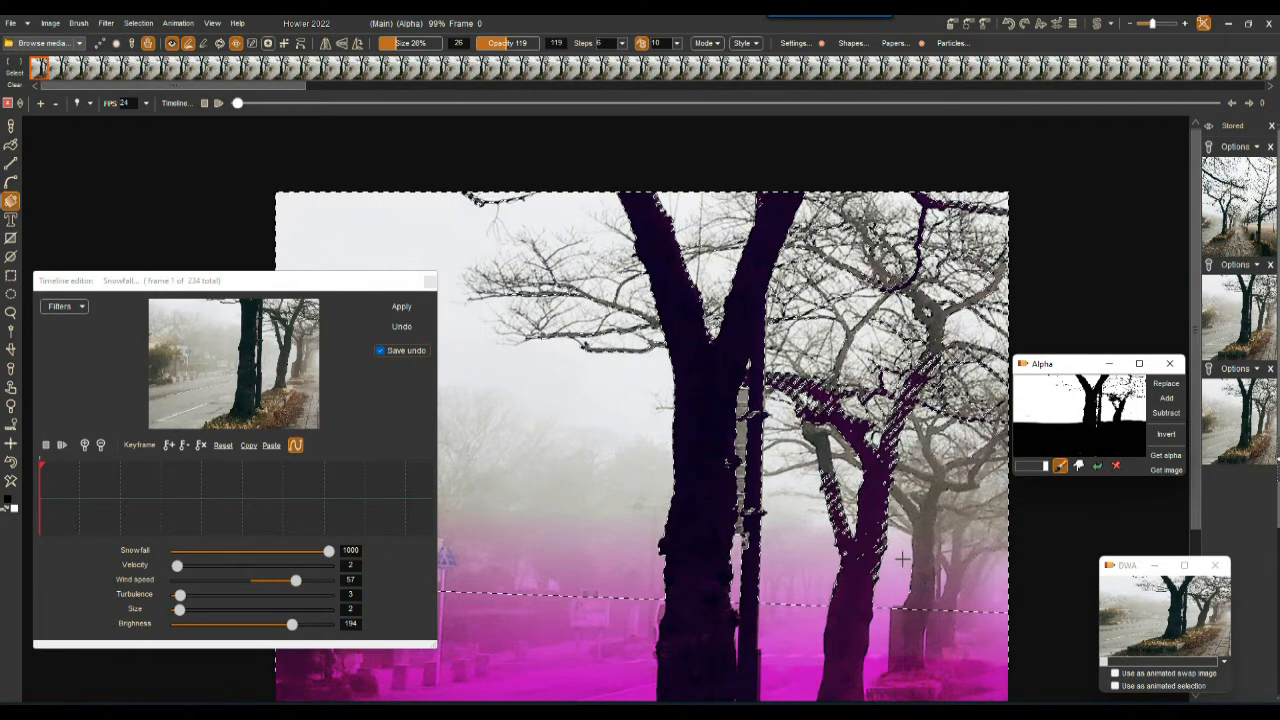
pyautogui.click(12, 464)
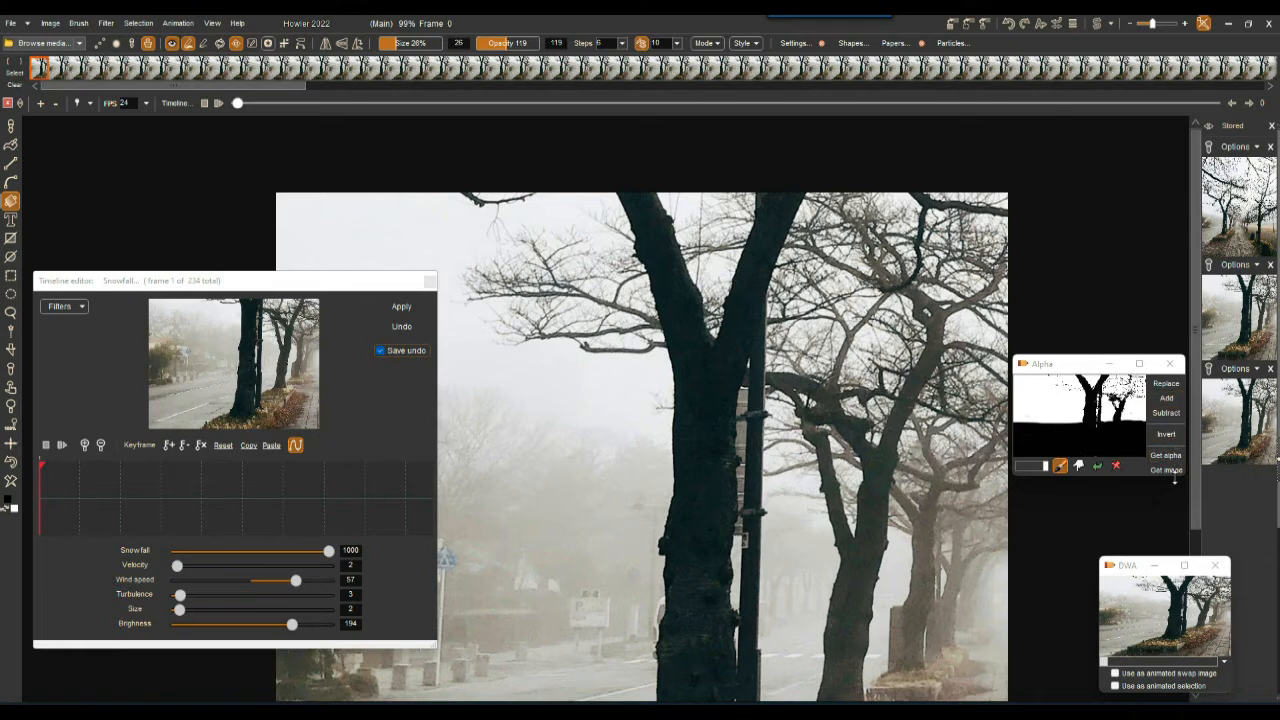
pyautogui.click(1172, 456)
pyautogui.click(140, 24)
pyautogui.click(168, 41)
# - Fade a selection over the street and ground with a soft slanted edge near the horizon, and store it as a separate alpha
pyautogui.scroll(-5, 726, 378)
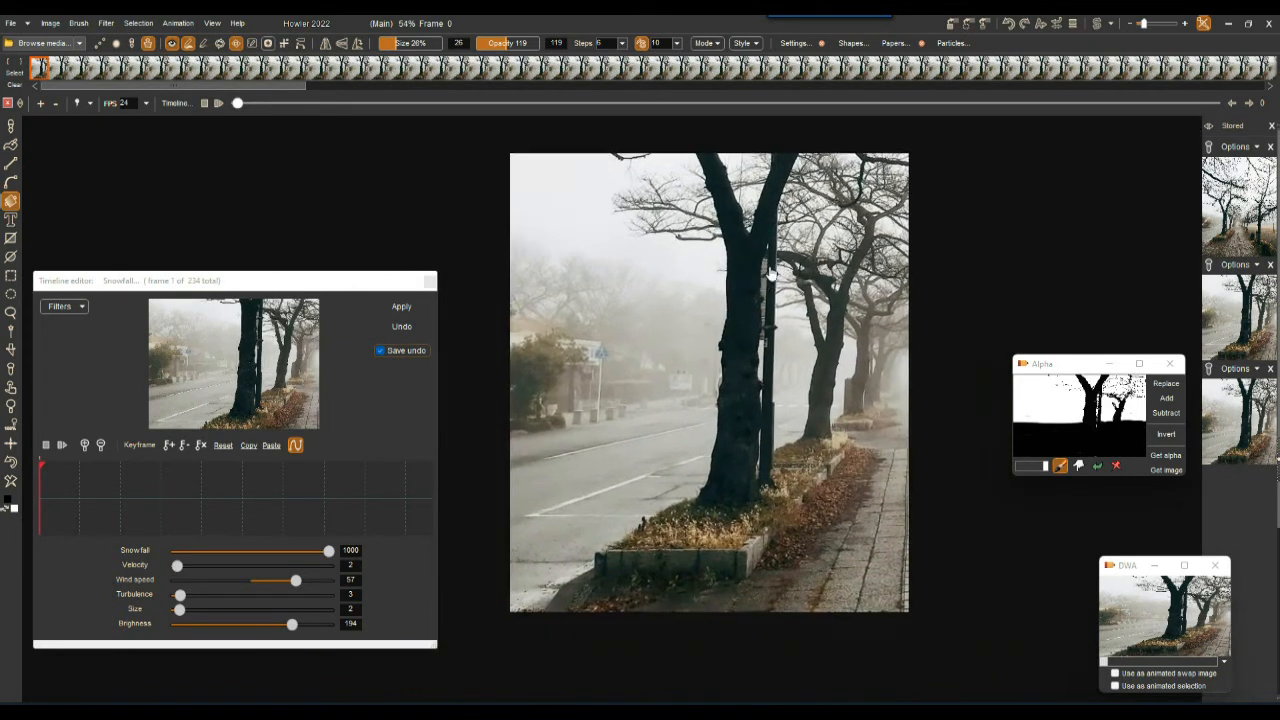
pyautogui.moveTo(771, 275); pyautogui.dragTo(773, 295)
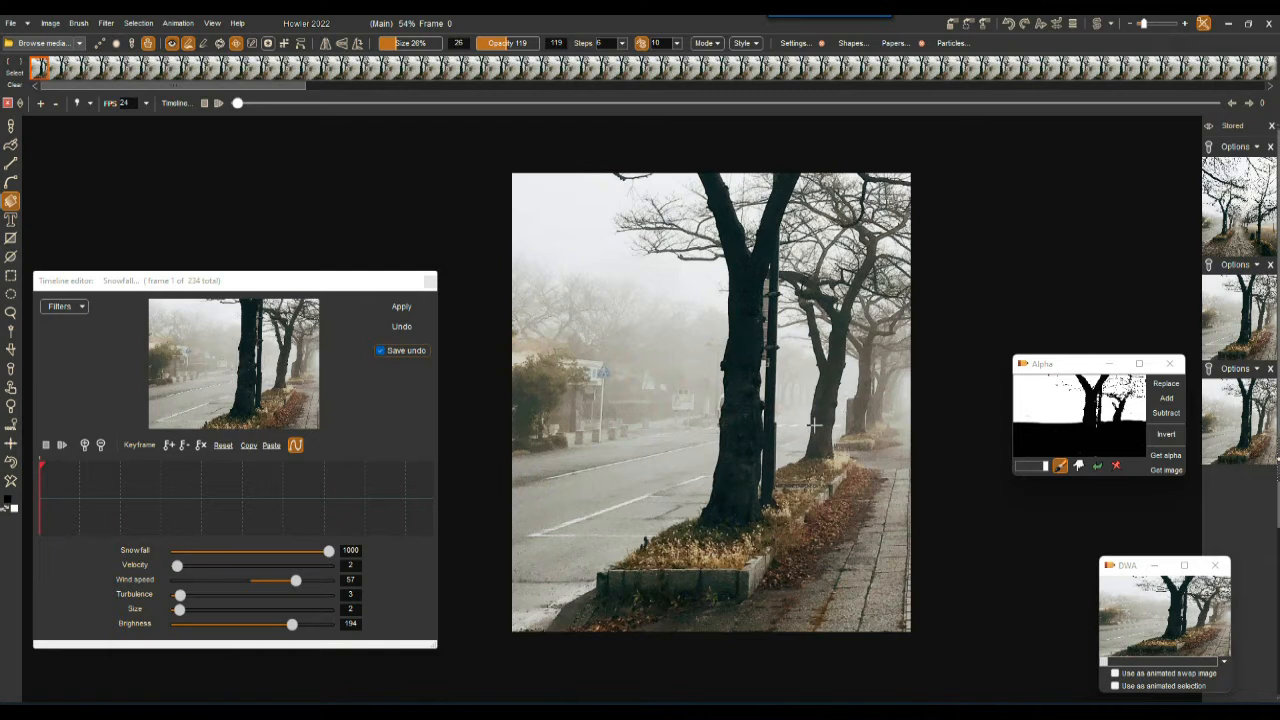
pyautogui.moveTo(656, 599); pyautogui.dragTo(722, 357)
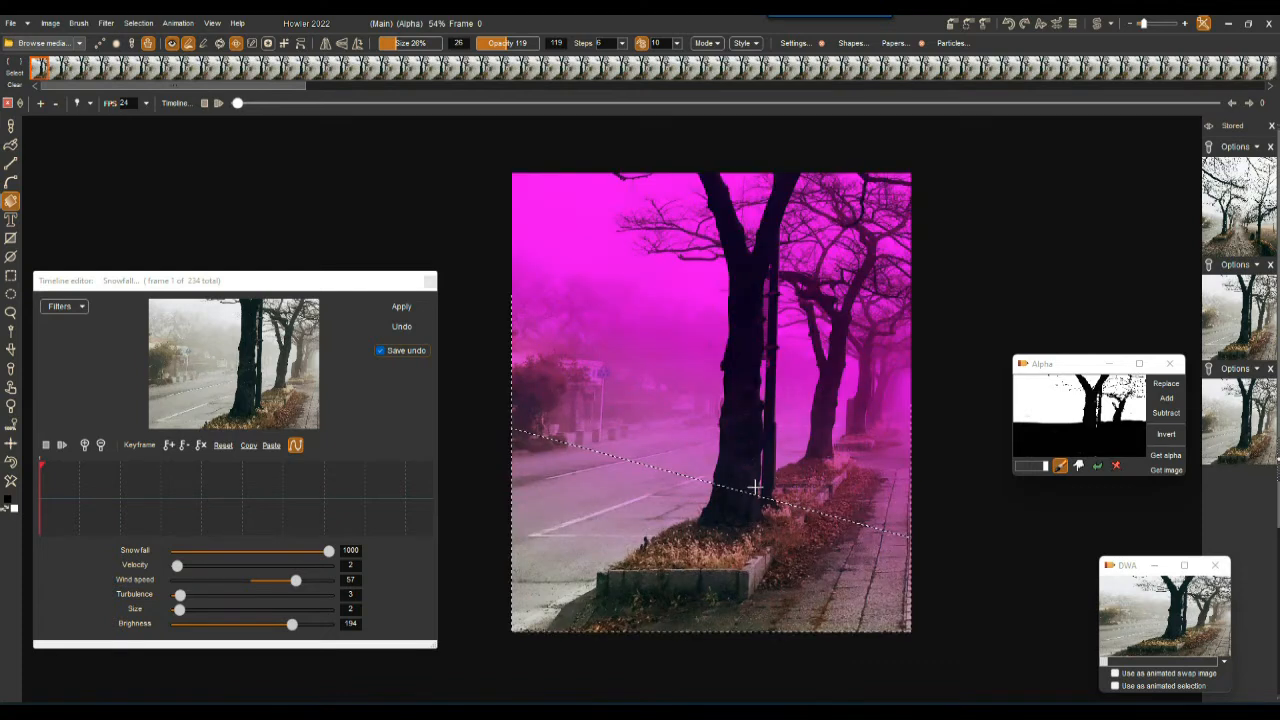
pyautogui.hotkey('ctrl', 'd')
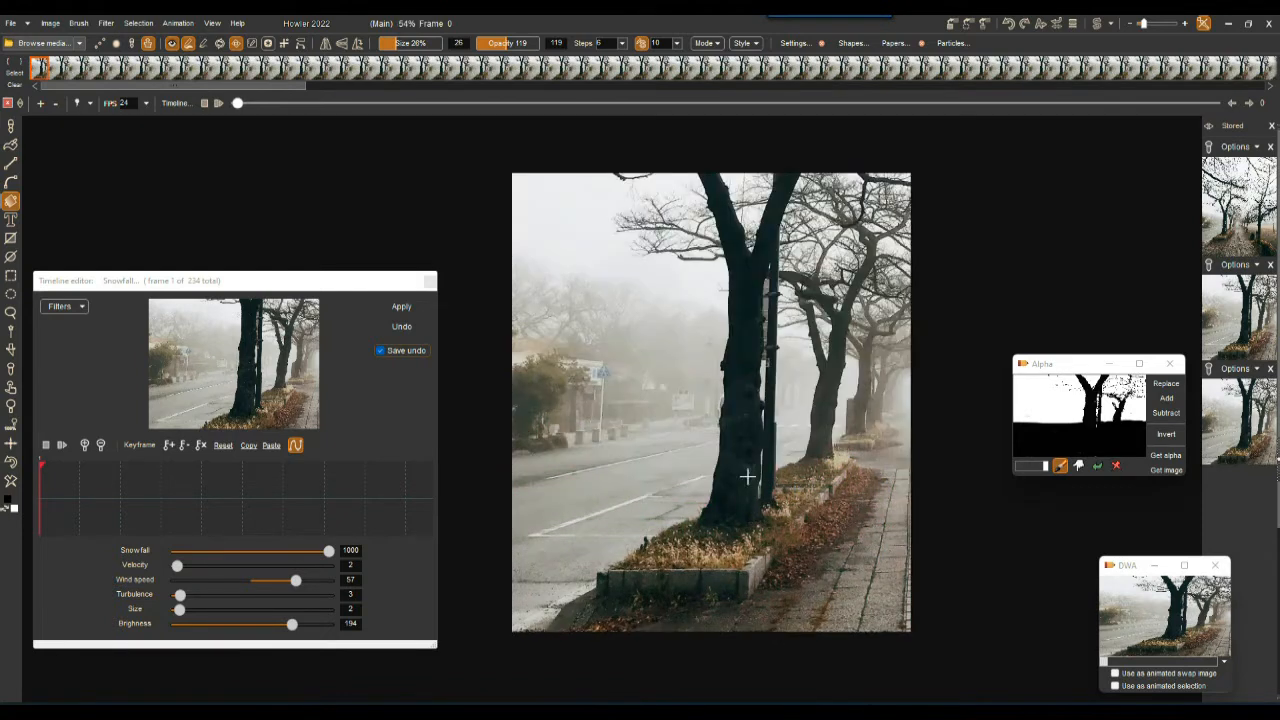
pyautogui.moveTo(771, 458); pyautogui.dragTo(792, 372)
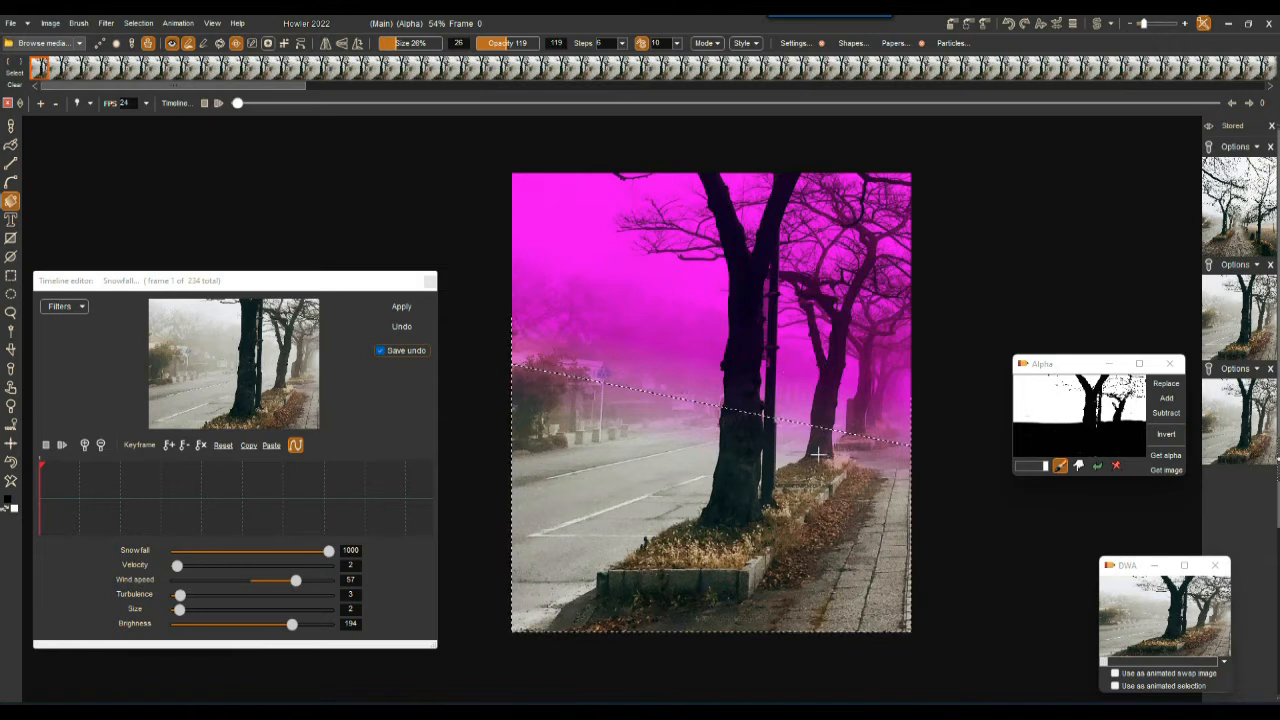
pyautogui.click(138, 22)
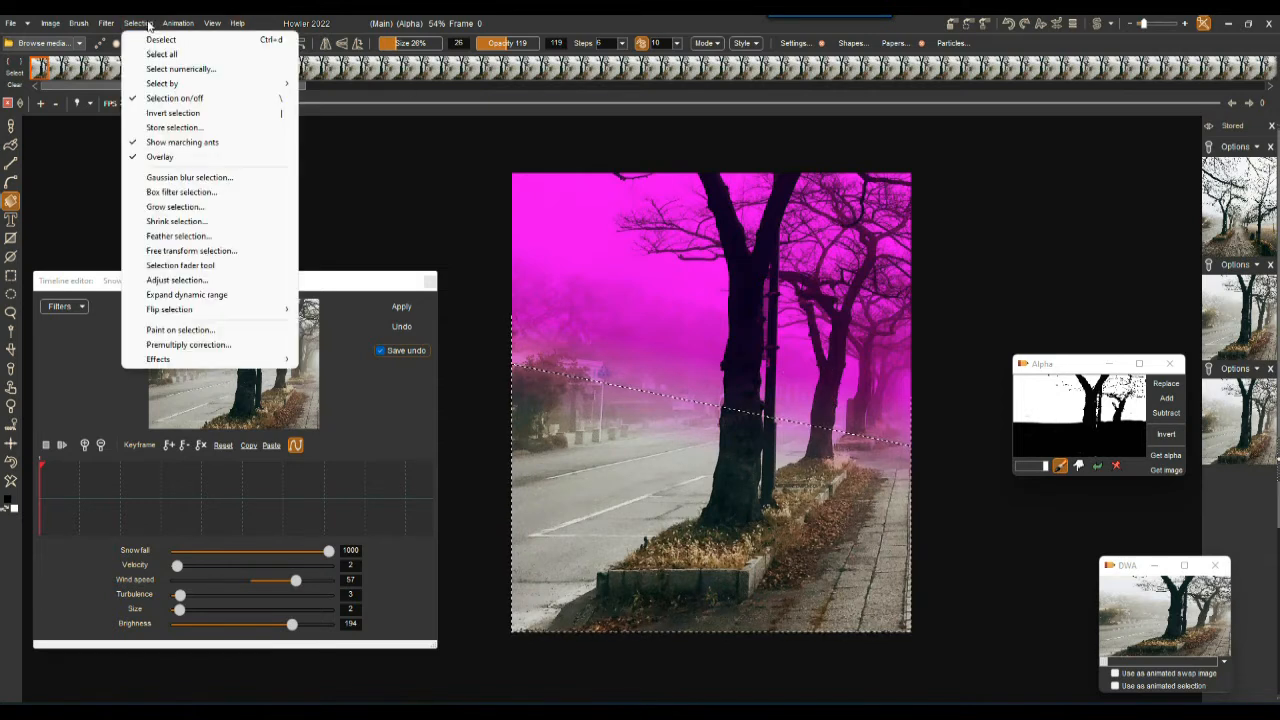
pyautogui.click(210, 128)
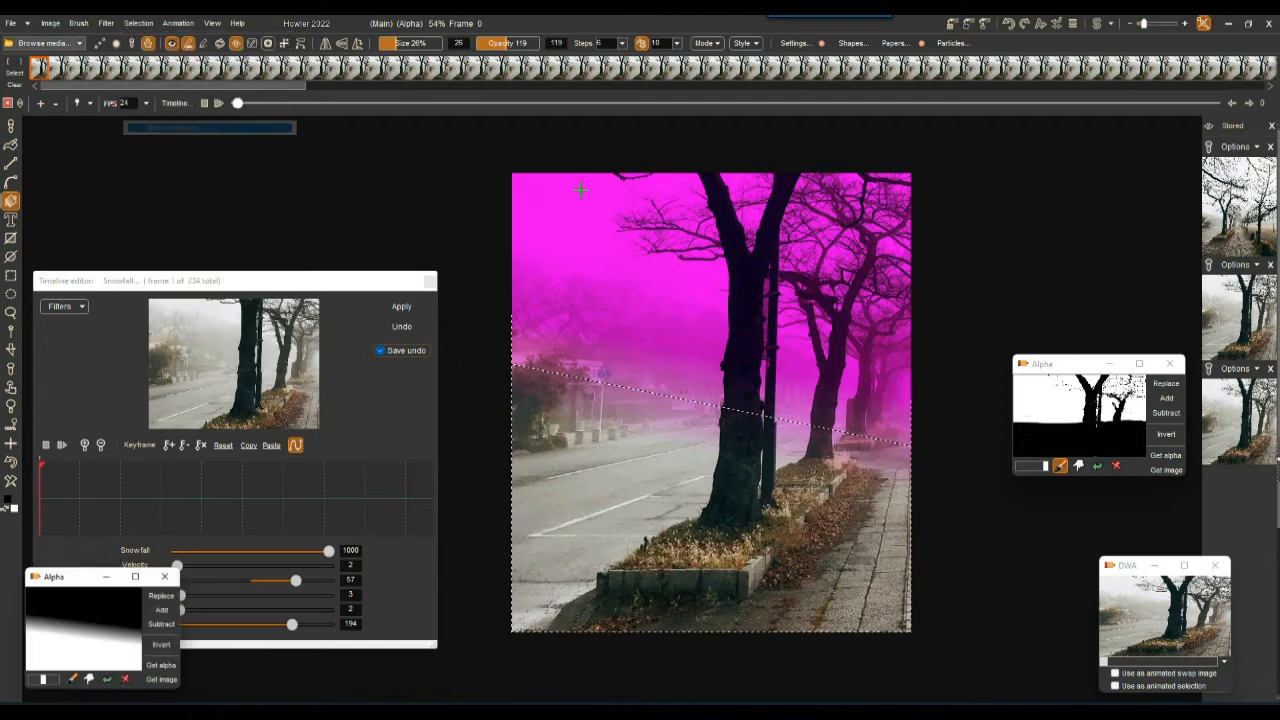
# - Arrange and enlarge the two stored alpha windows beside the picture, and invert the tree-and-ground alpha
pyautogui.moveTo(83, 582); pyautogui.dragTo(1001, 136)
pyautogui.moveTo(1103, 250); pyautogui.dragTo(1161, 311)
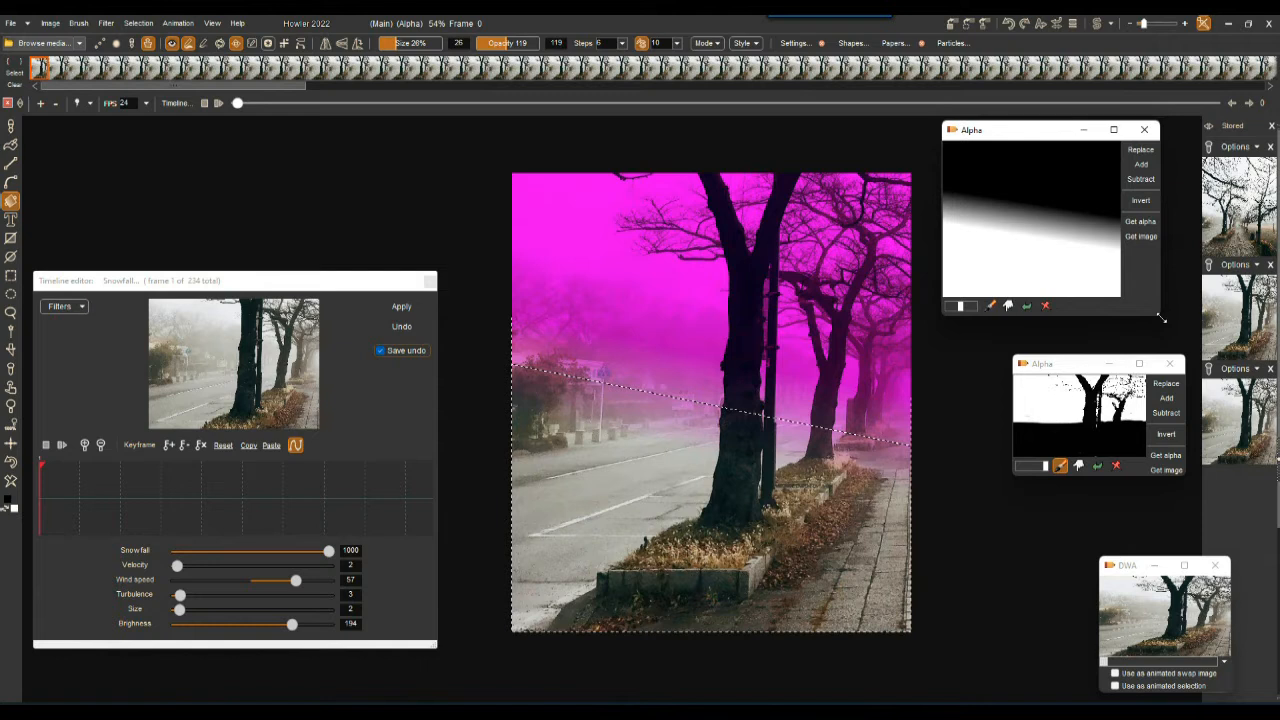
pyautogui.moveTo(1075, 369); pyautogui.dragTo(1018, 350)
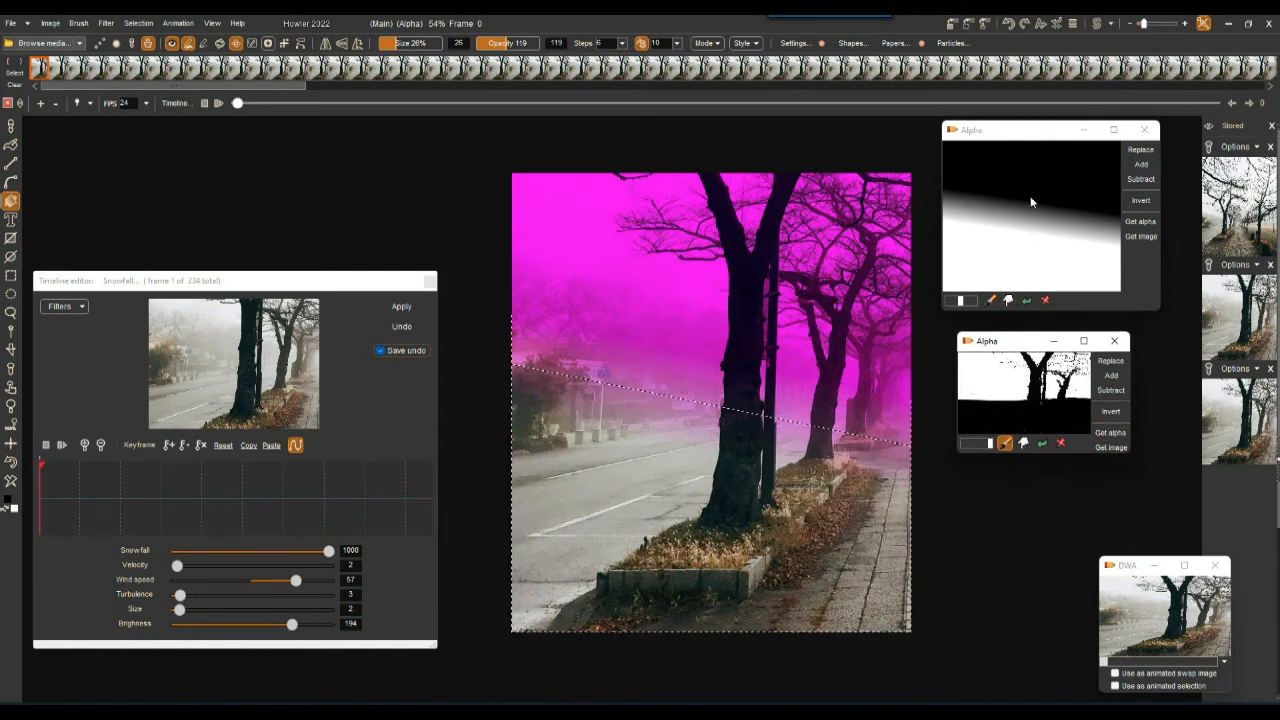
pyautogui.click(1142, 200)
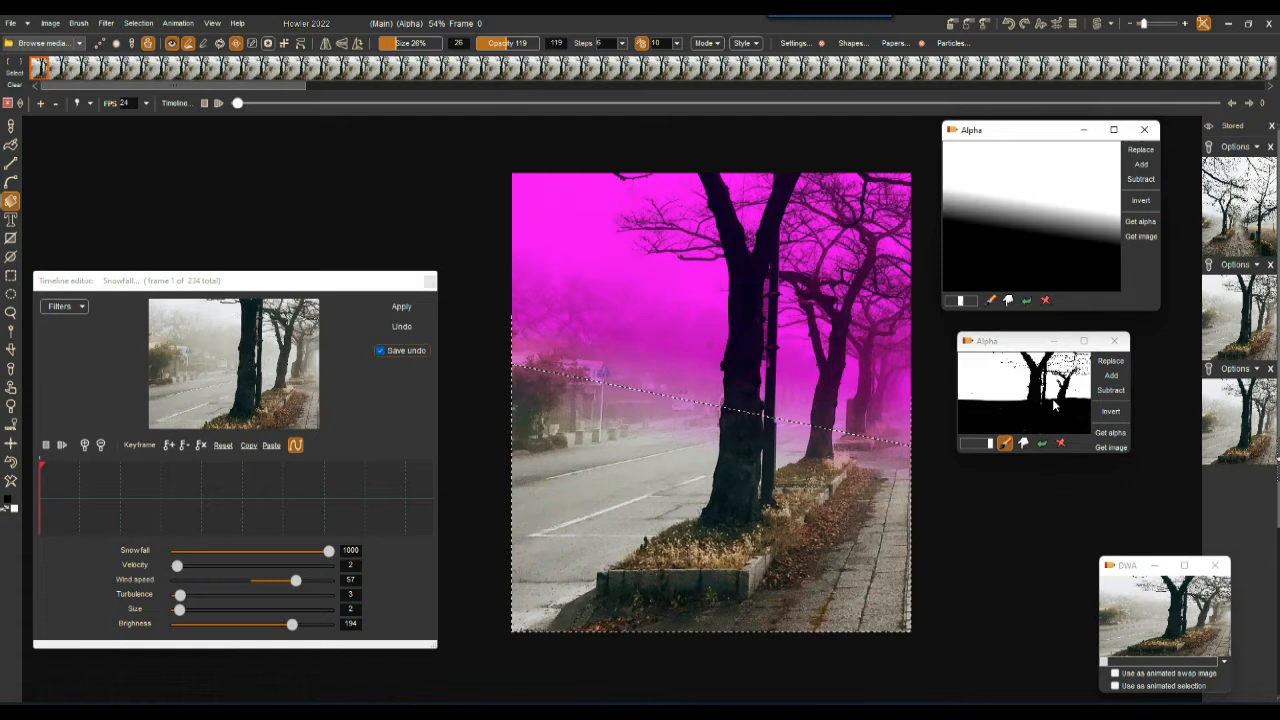
pyautogui.click(1116, 414)
pyautogui.click(1141, 200)
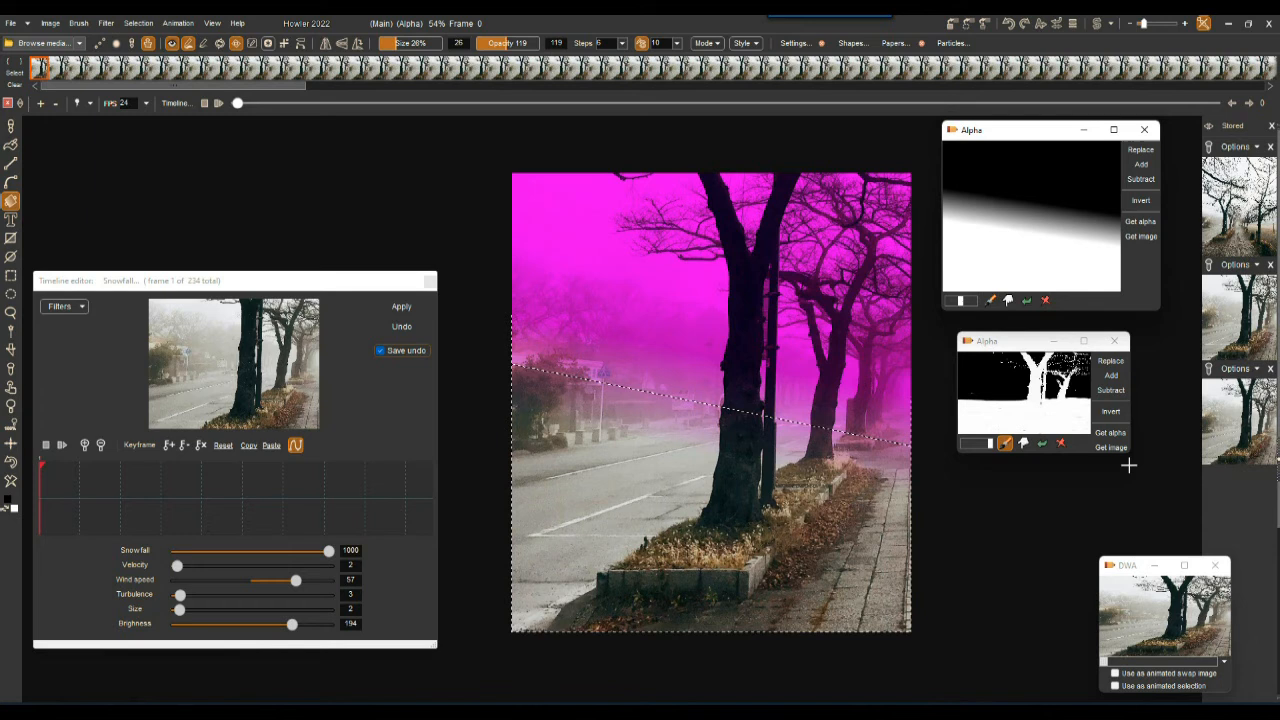
pyautogui.moveTo(1126, 460); pyautogui.dragTo(1180, 515)
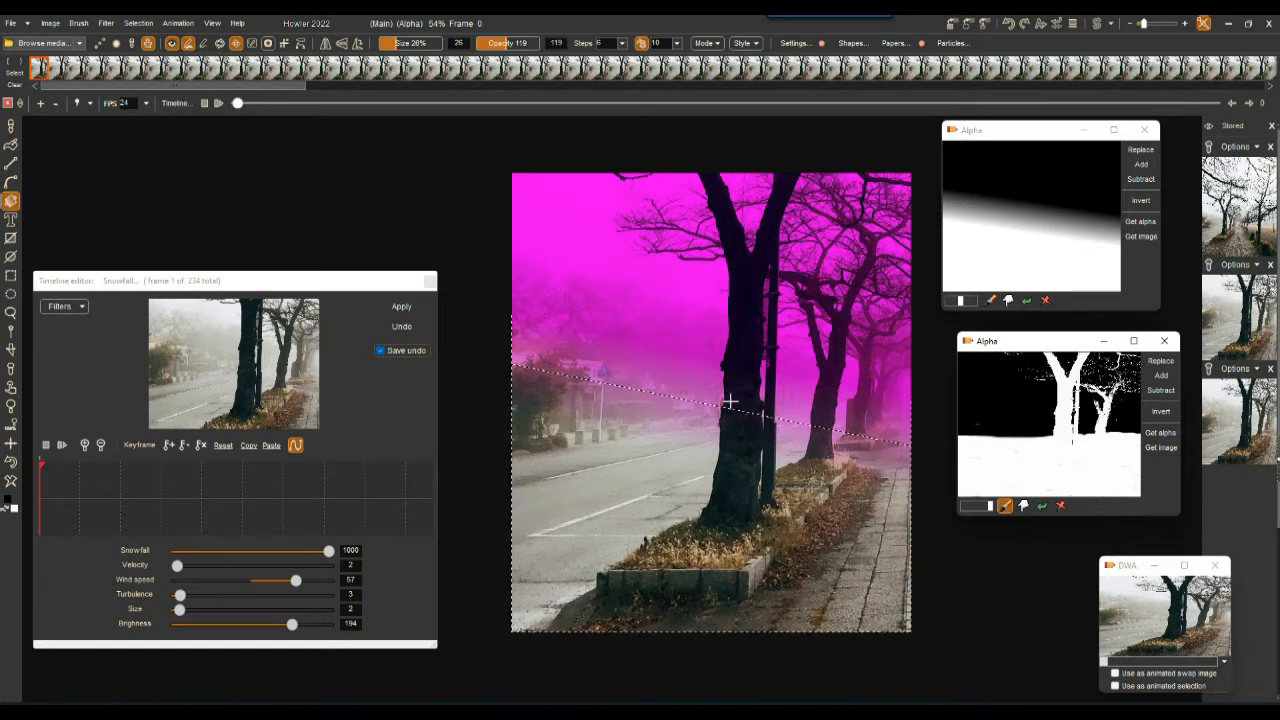
# - Deselect, fade a new selection starting higher up across the tree trunks, and get it into the stored gradient alpha
pyautogui.click(138, 22)
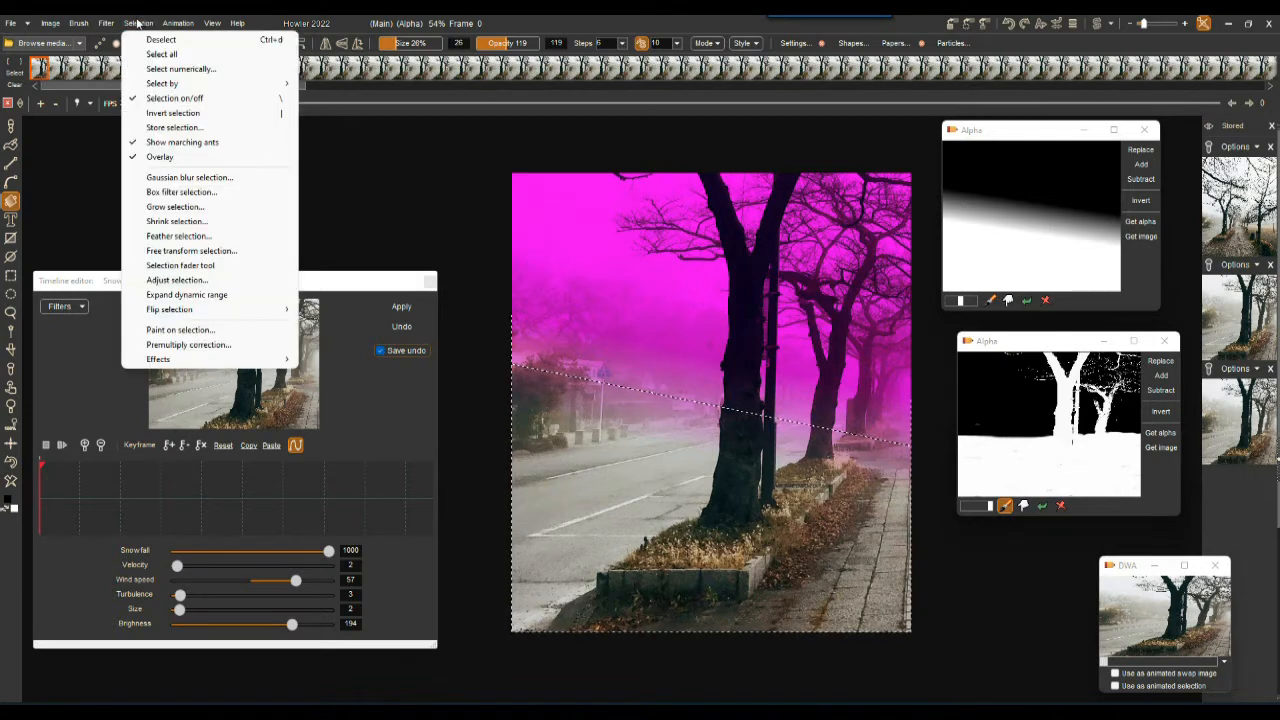
pyautogui.click(161, 39)
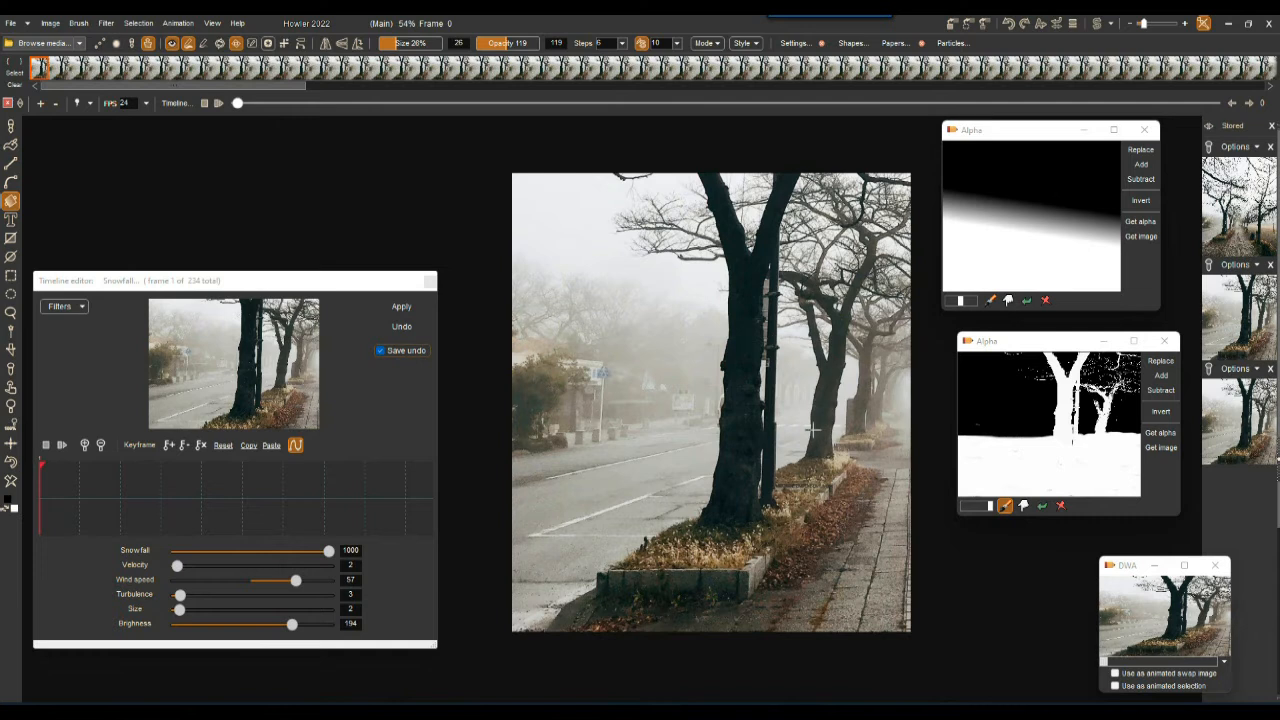
pyautogui.click(14, 203)
pyautogui.click(1141, 150)
pyautogui.moveTo(776, 293); pyautogui.dragTo(802, 302)
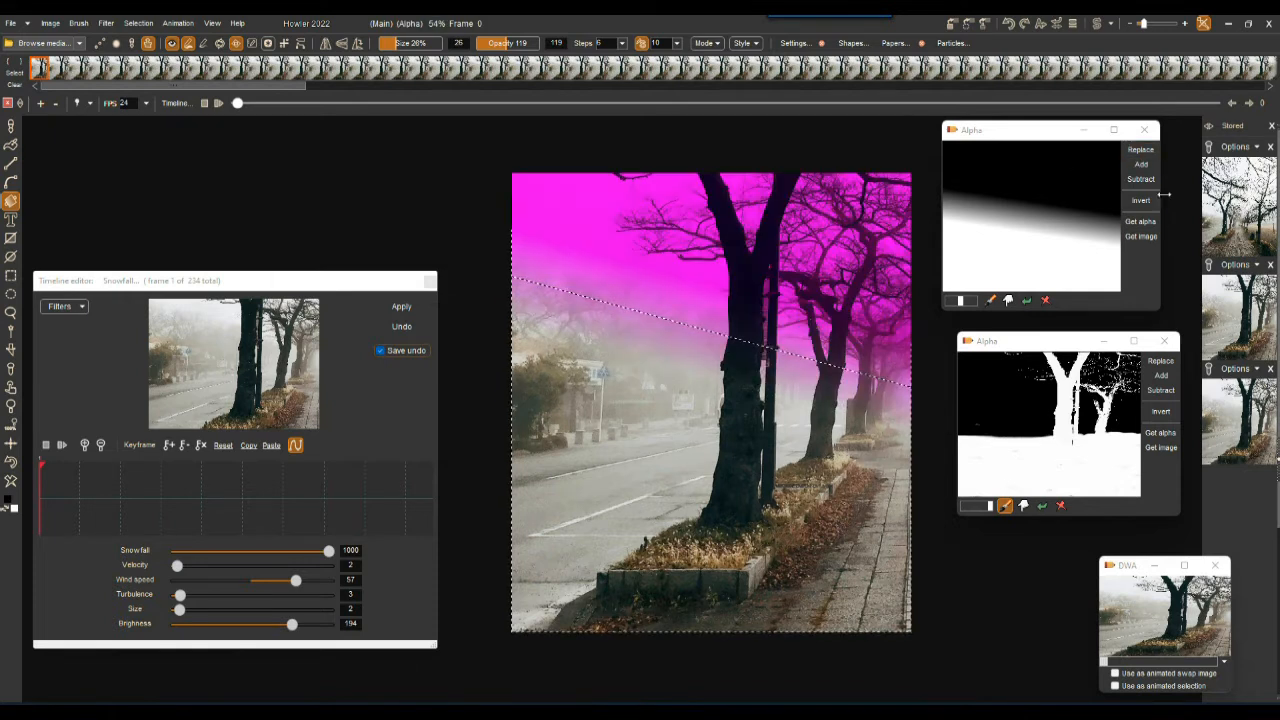
pyautogui.click(1140, 221)
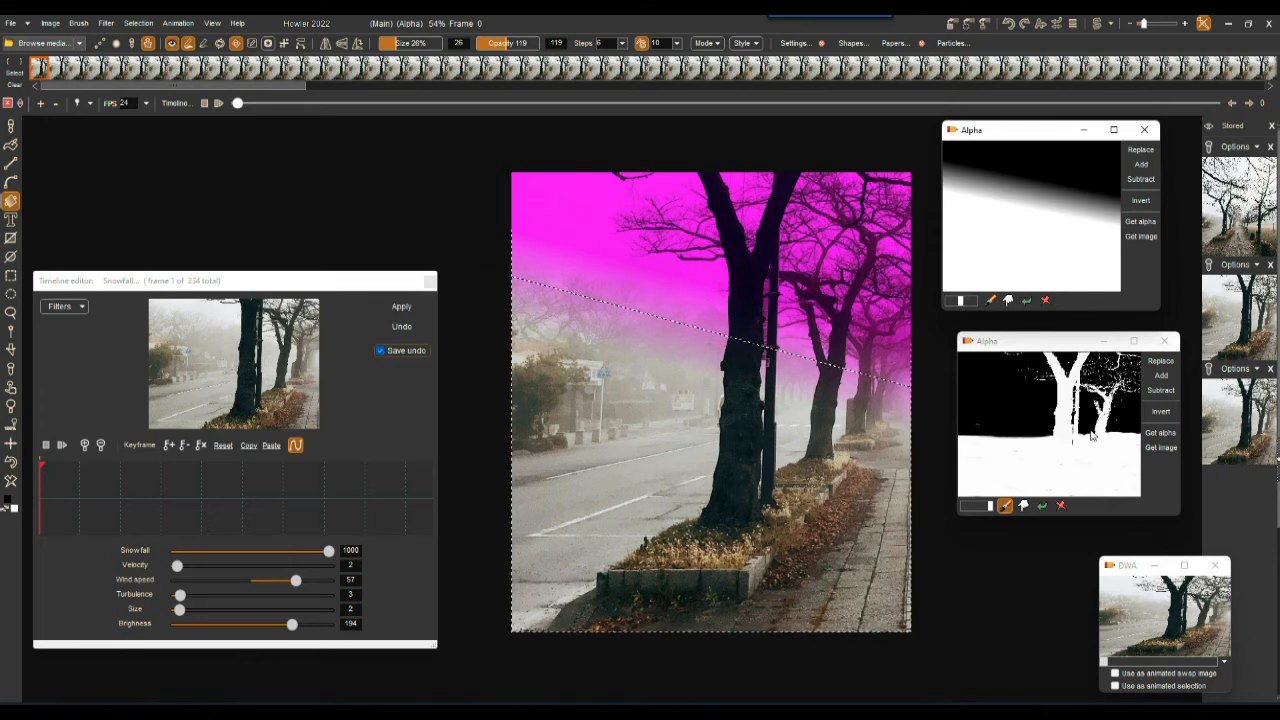
# - Add the inverted tree-and-ground alpha to the faded selection, and store the combined selection as a new alpha
pyautogui.click(1160, 379)
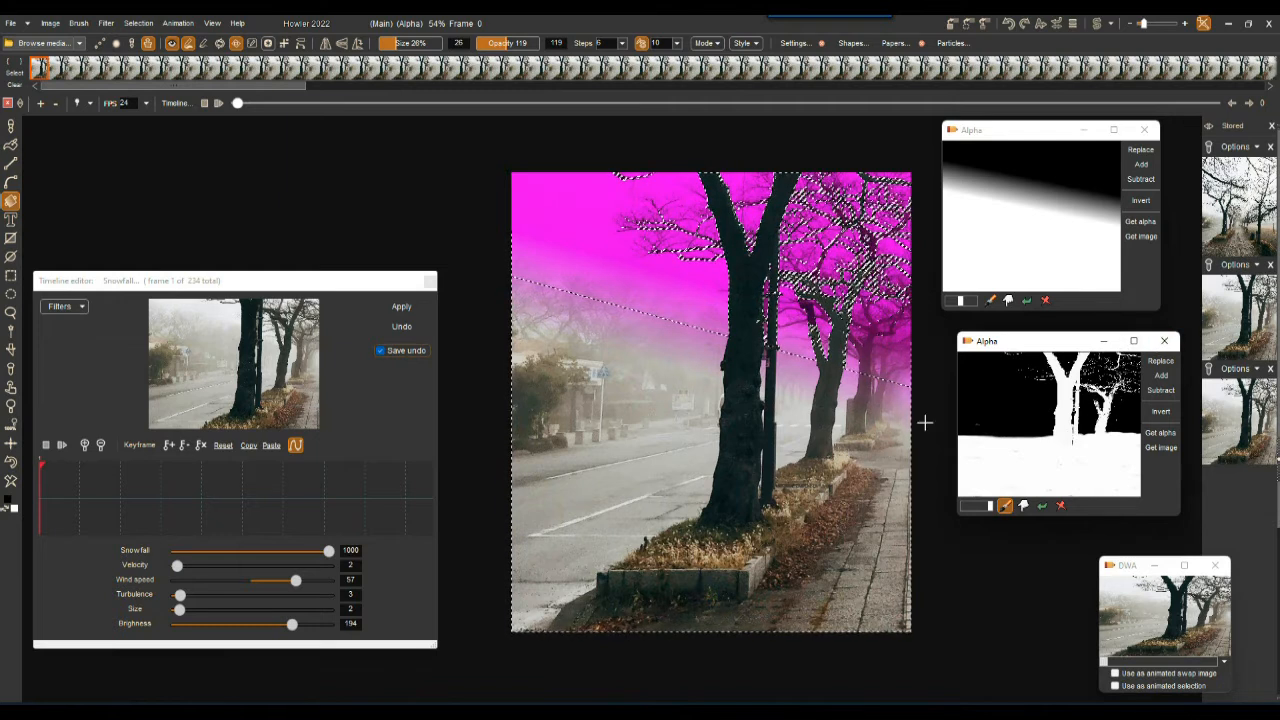
pyautogui.click(138, 23)
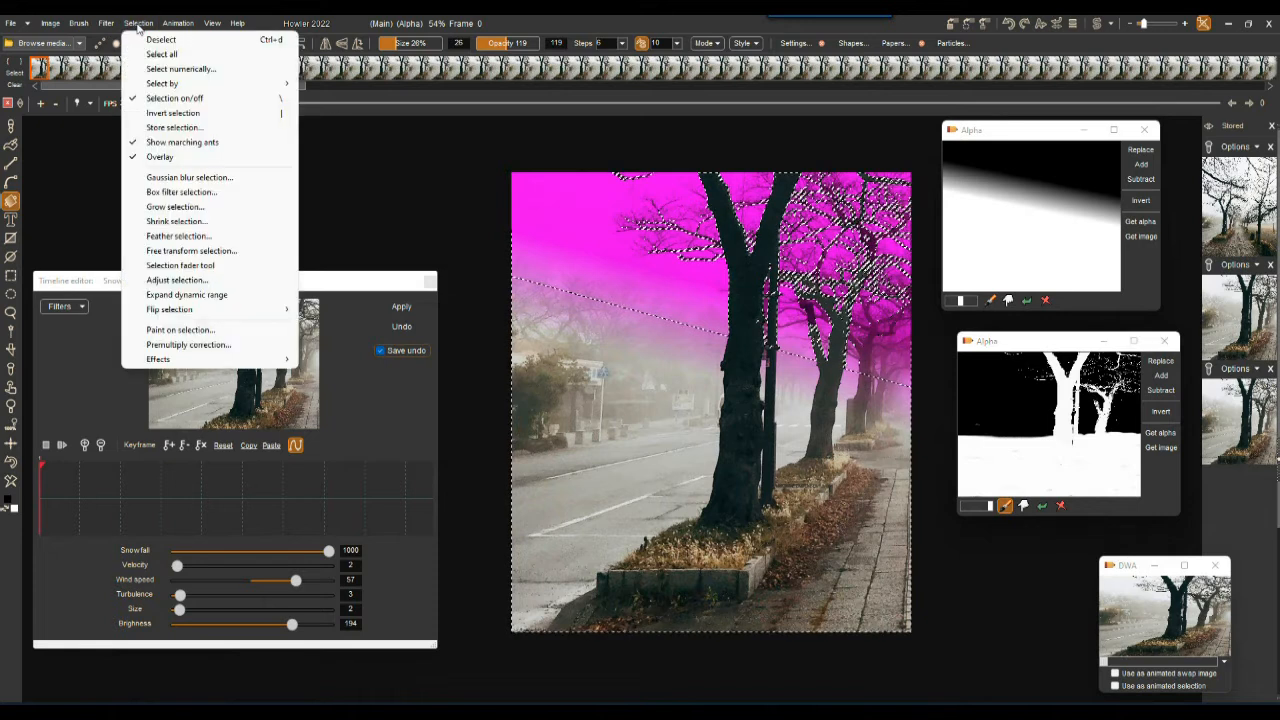
pyautogui.click(176, 128)
pyautogui.moveTo(57, 578); pyautogui.dragTo(109, 136)
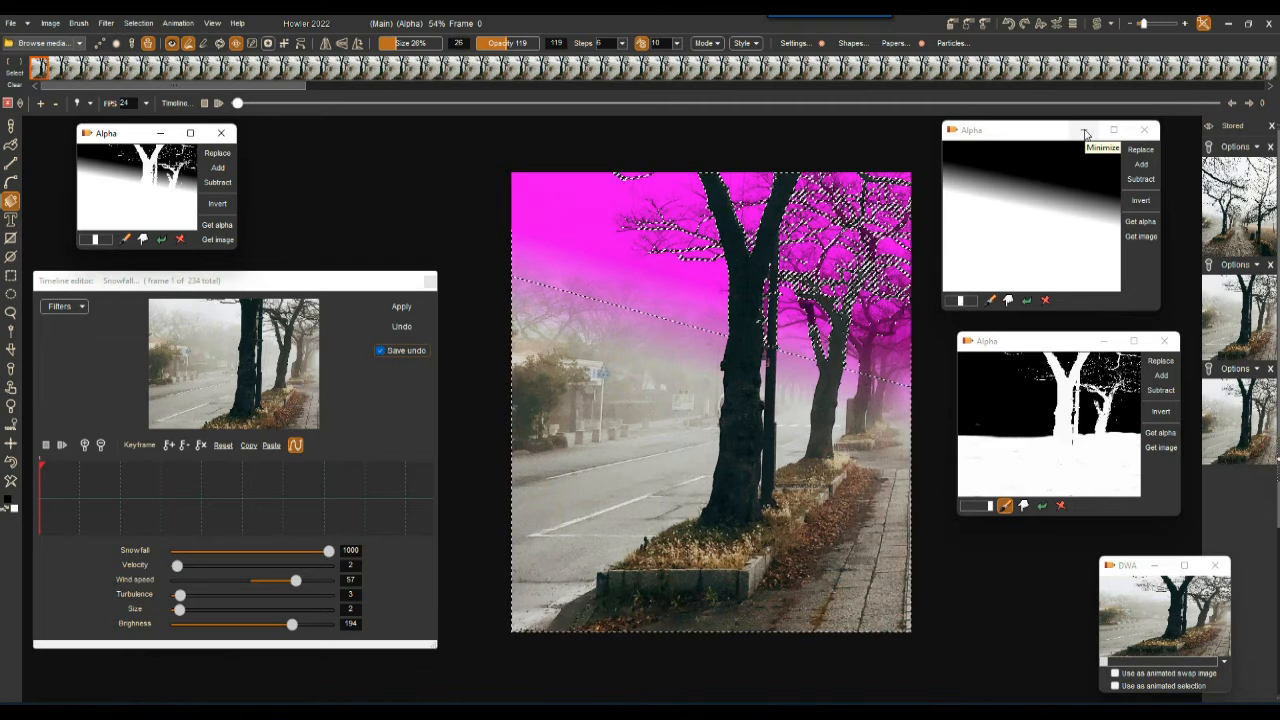
# - Minimise the gradient and tree alpha windows, and enlarge the combined alpha window
pyautogui.click(1083, 135)
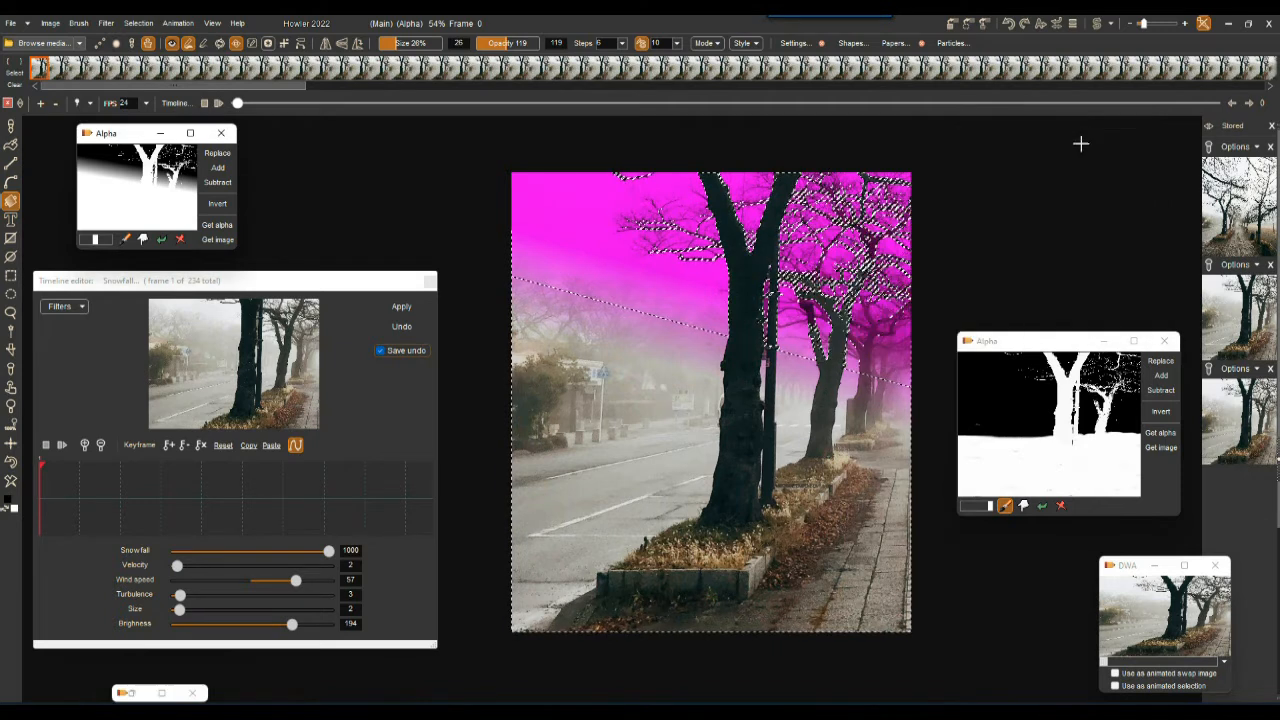
pyautogui.click(1105, 346)
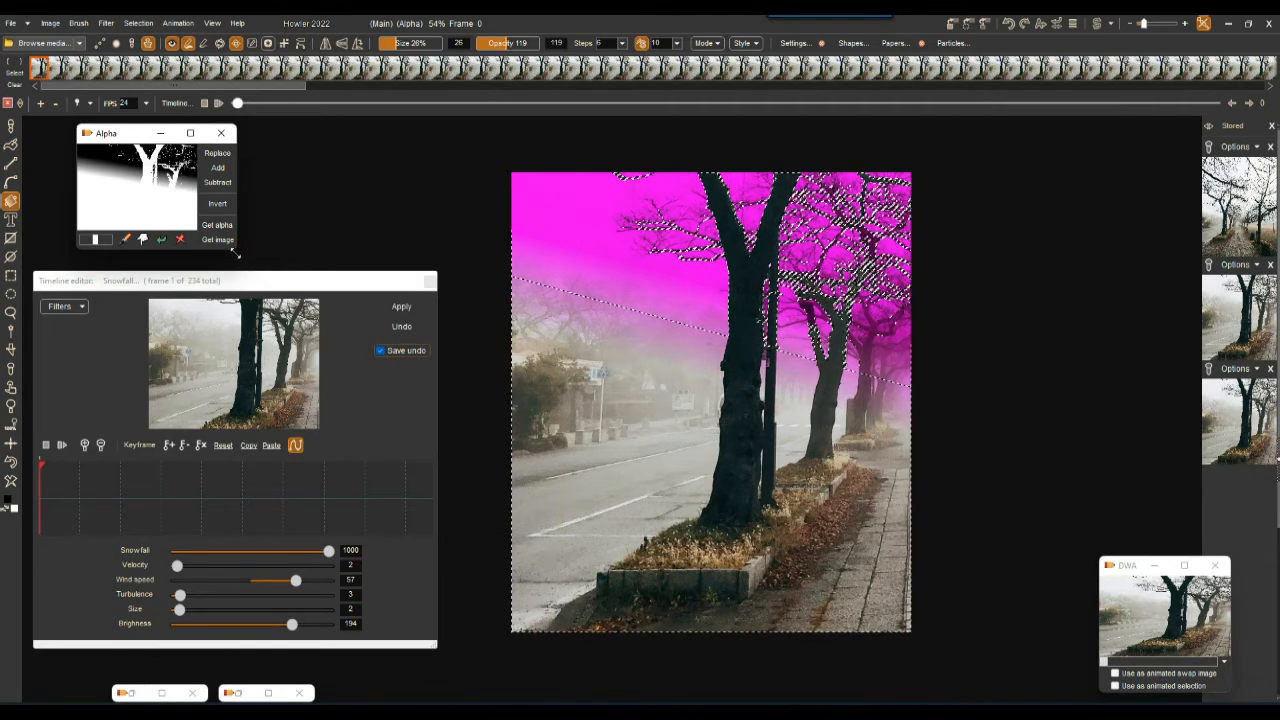
pyautogui.moveTo(236, 252); pyautogui.dragTo(270, 288)
pyautogui.moveTo(307, 311); pyautogui.dragTo(291, 307)
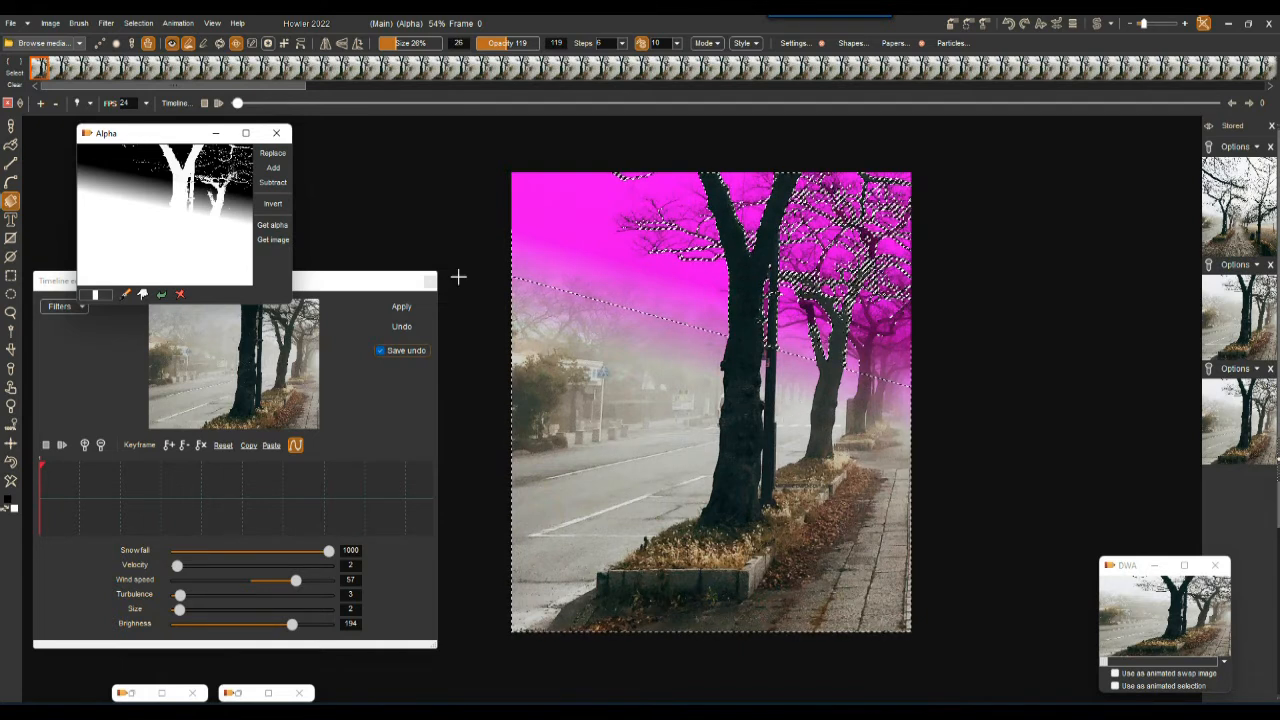
# - Move the combined alpha window beside the picture, invert its alpha, and replace the picture's selection with it
pyautogui.moveTo(127, 139); pyautogui.dragTo(1021, 142)
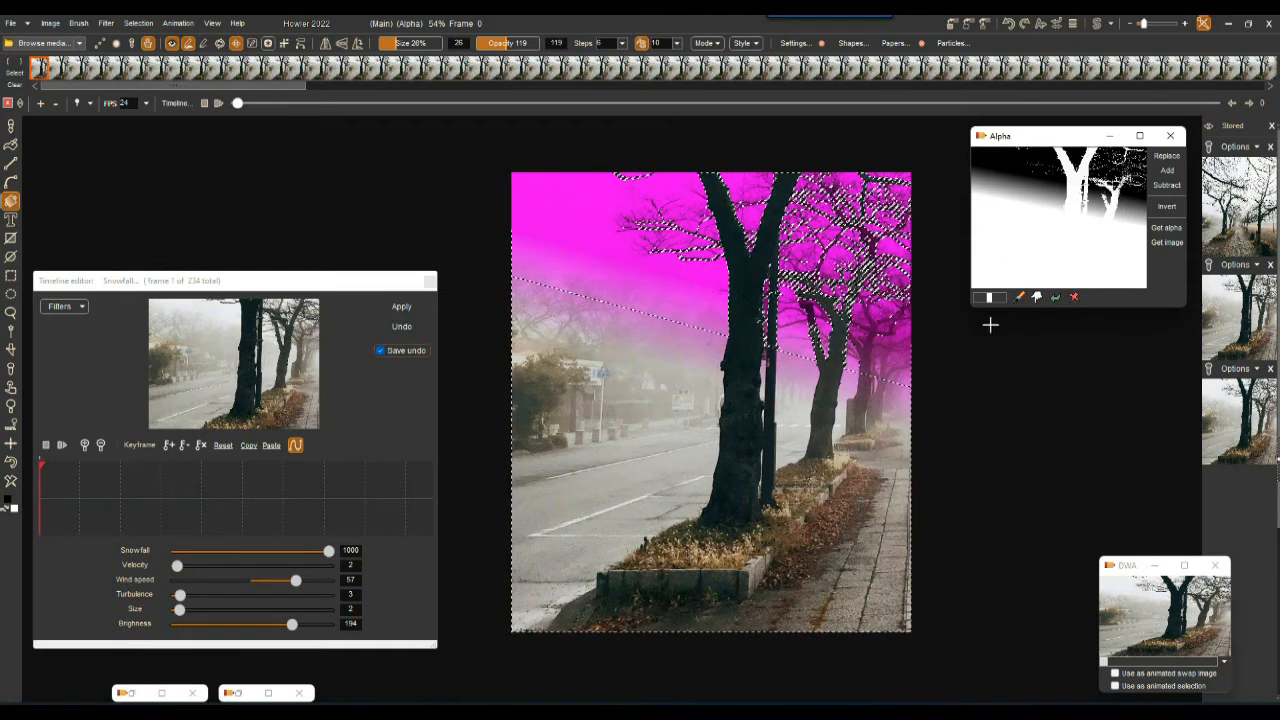
pyautogui.moveTo(156, 287); pyautogui.dragTo(162, 177)
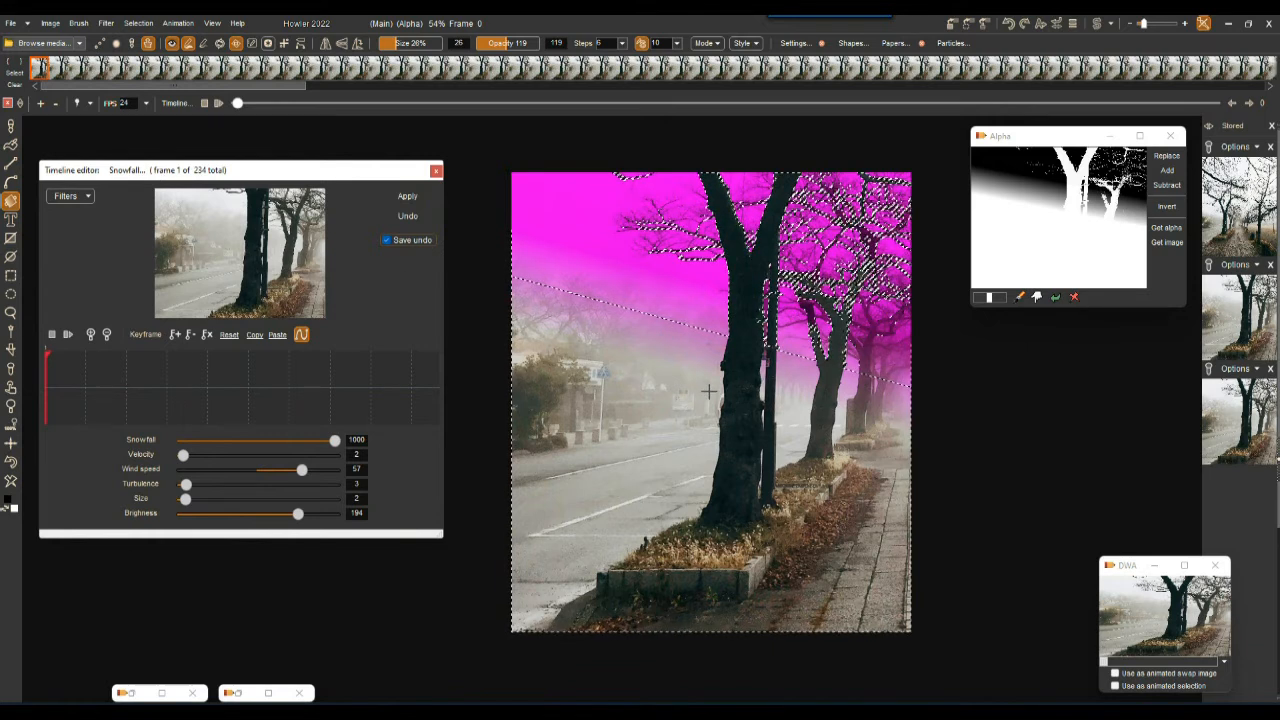
pyautogui.click(1167, 206)
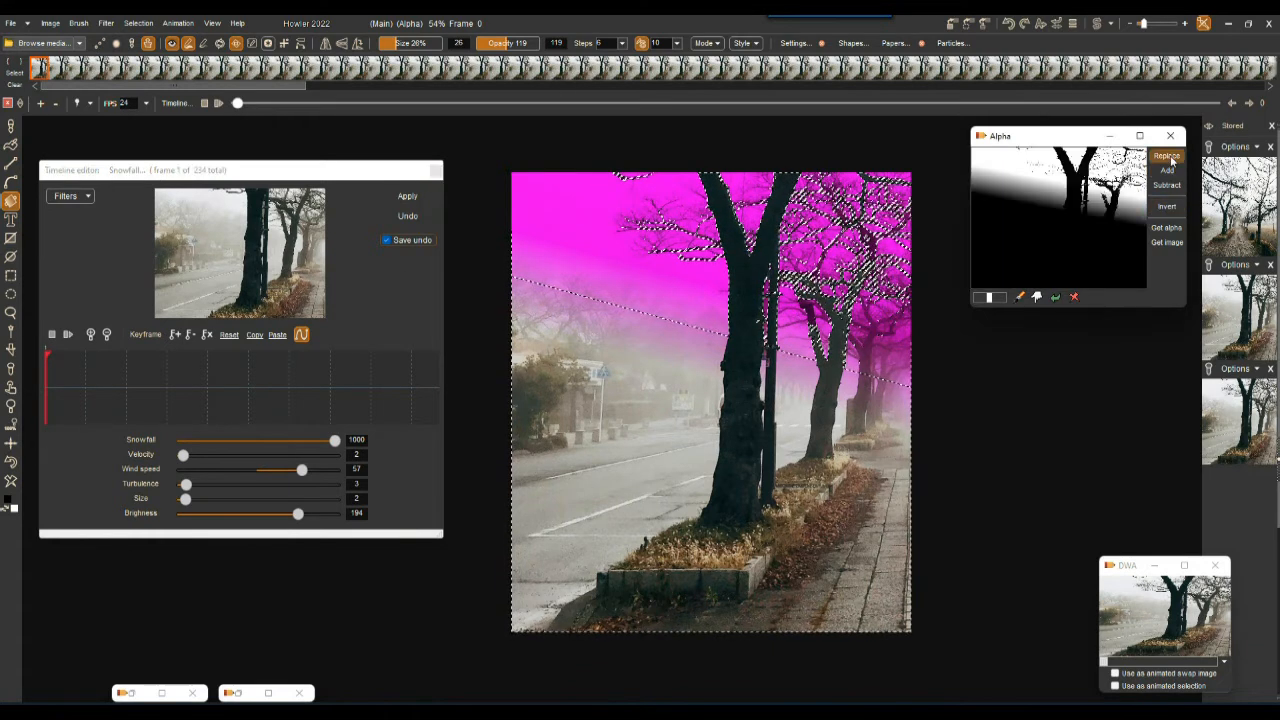
pyautogui.click(1167, 157)
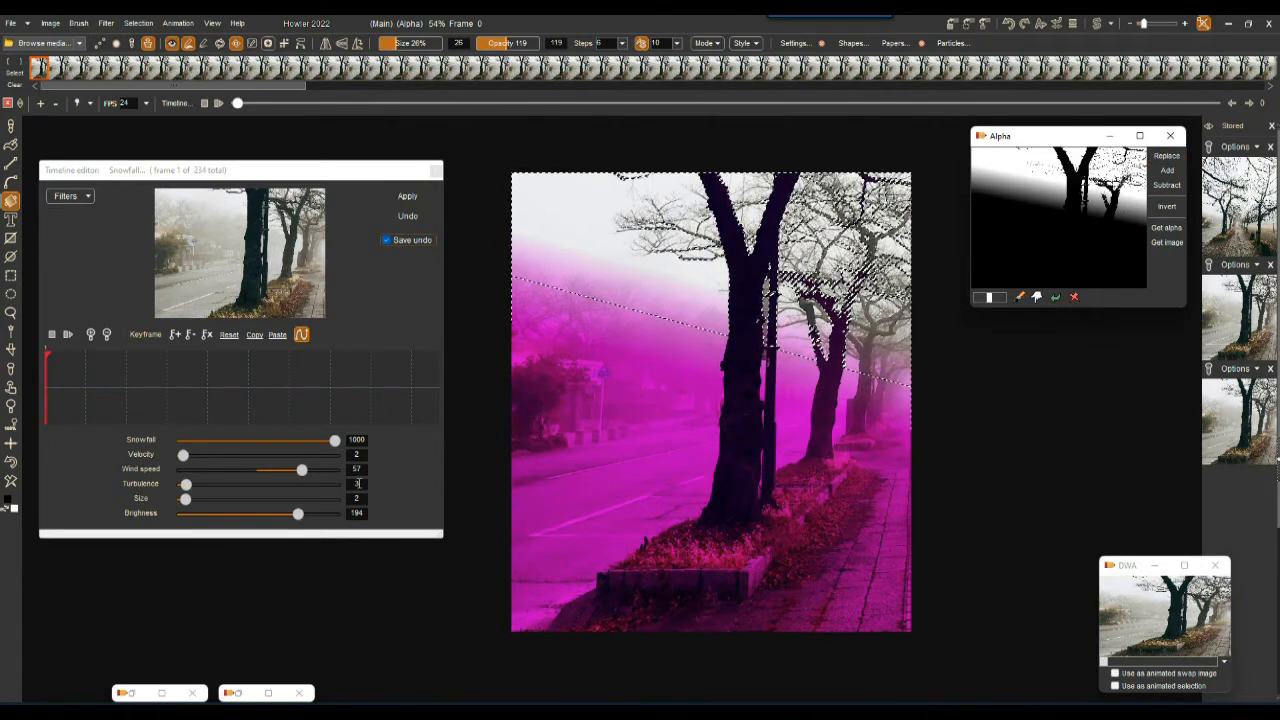
# - Set the snowfall's velocity to 3, wind speed to 63 and brightness to 192, and apply it to the animation through the selection
pyautogui.click(344, 451)
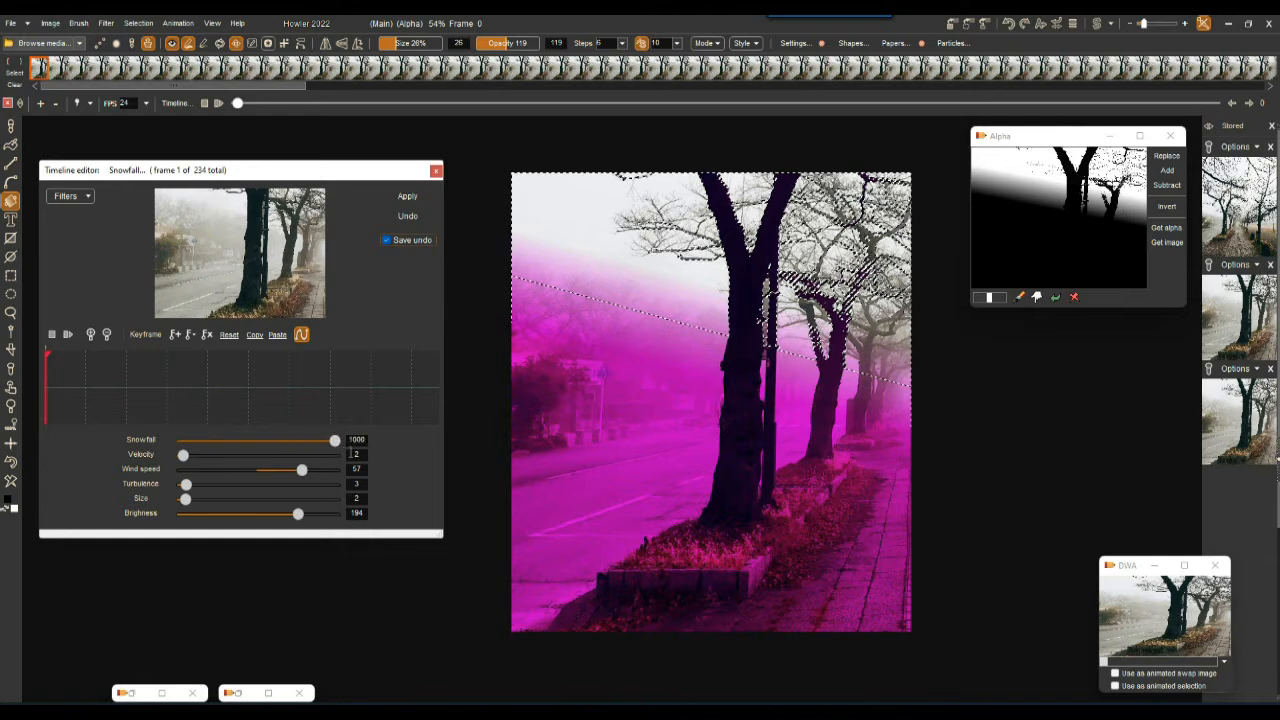
pyautogui.moveTo(183, 455); pyautogui.dragTo(185, 461)
pyautogui.moveTo(302, 475); pyautogui.dragTo(307, 477)
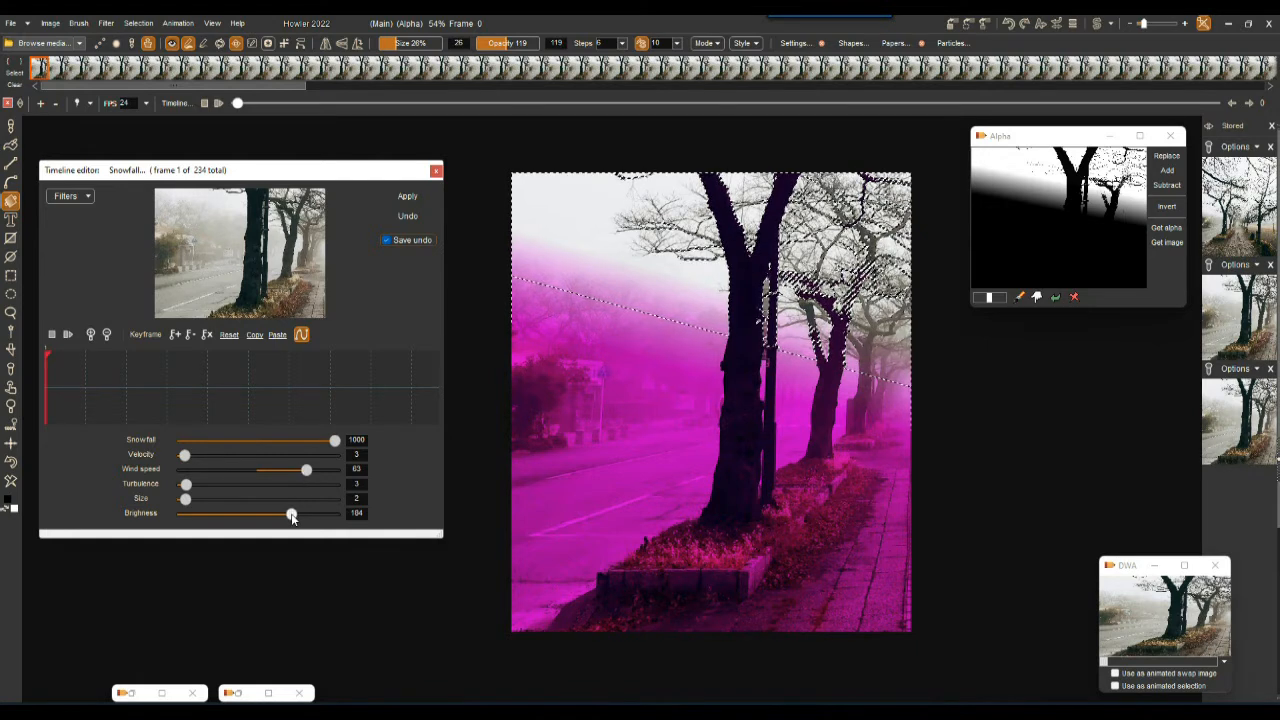
pyautogui.moveTo(296, 518); pyautogui.dragTo(297, 517)
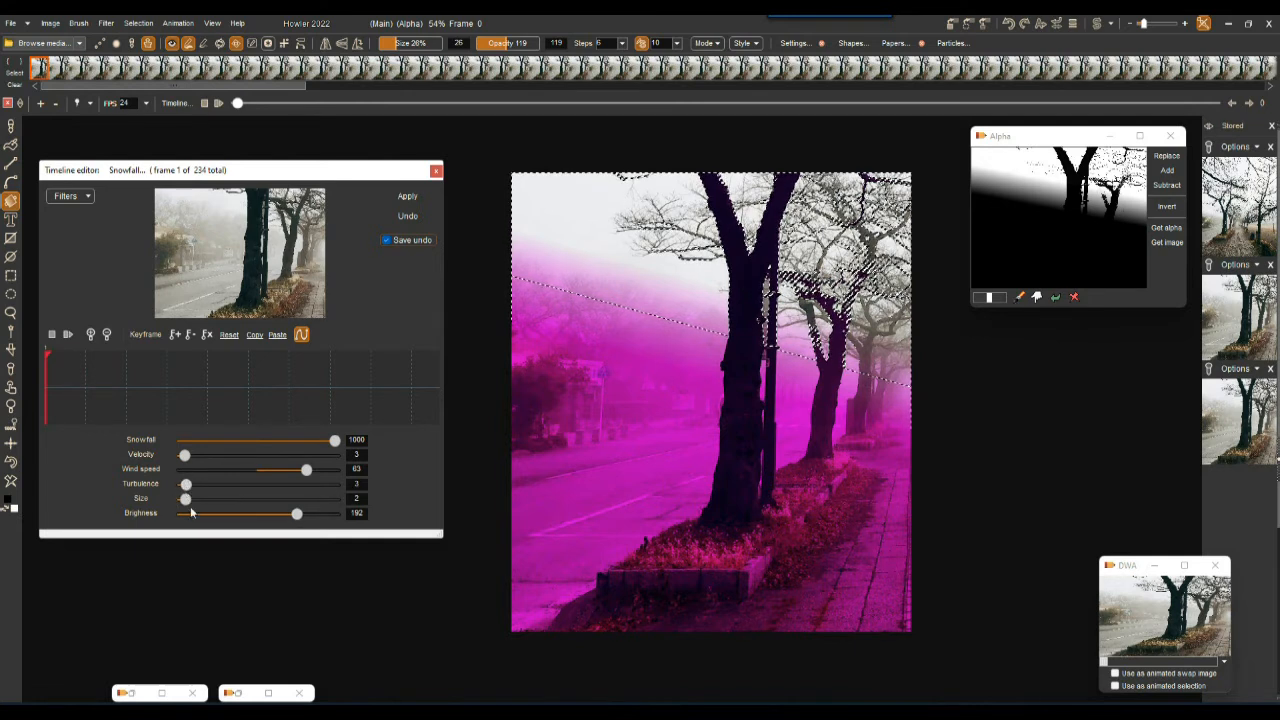
pyautogui.click(405, 198)
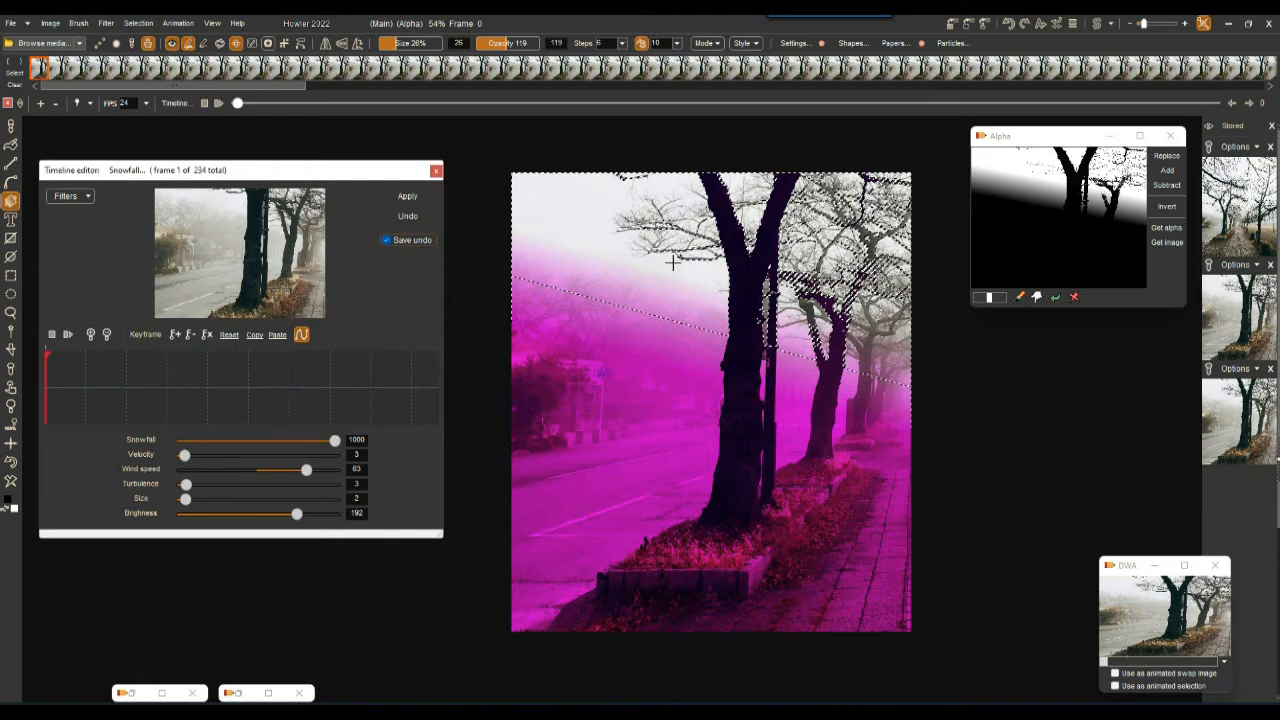
pyautogui.click(407, 197)
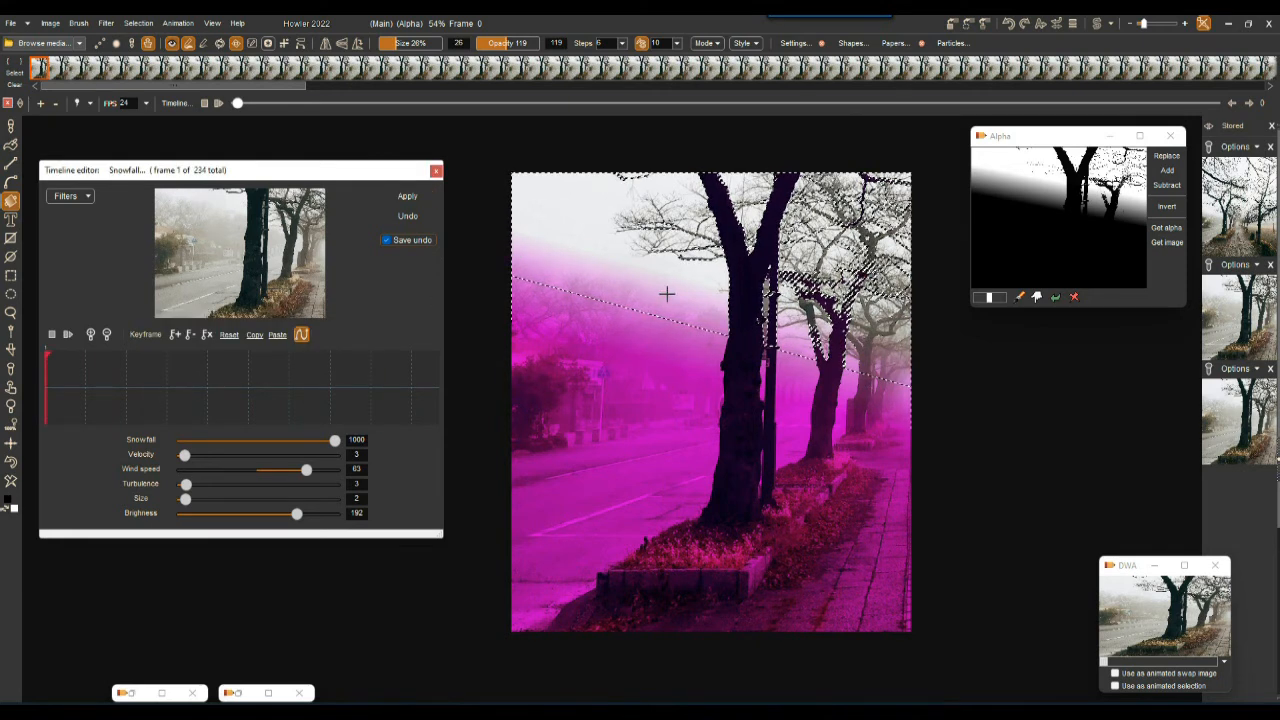
pyautogui.scroll(5, 668, 292)
pyautogui.scroll(-3, 741, 304)
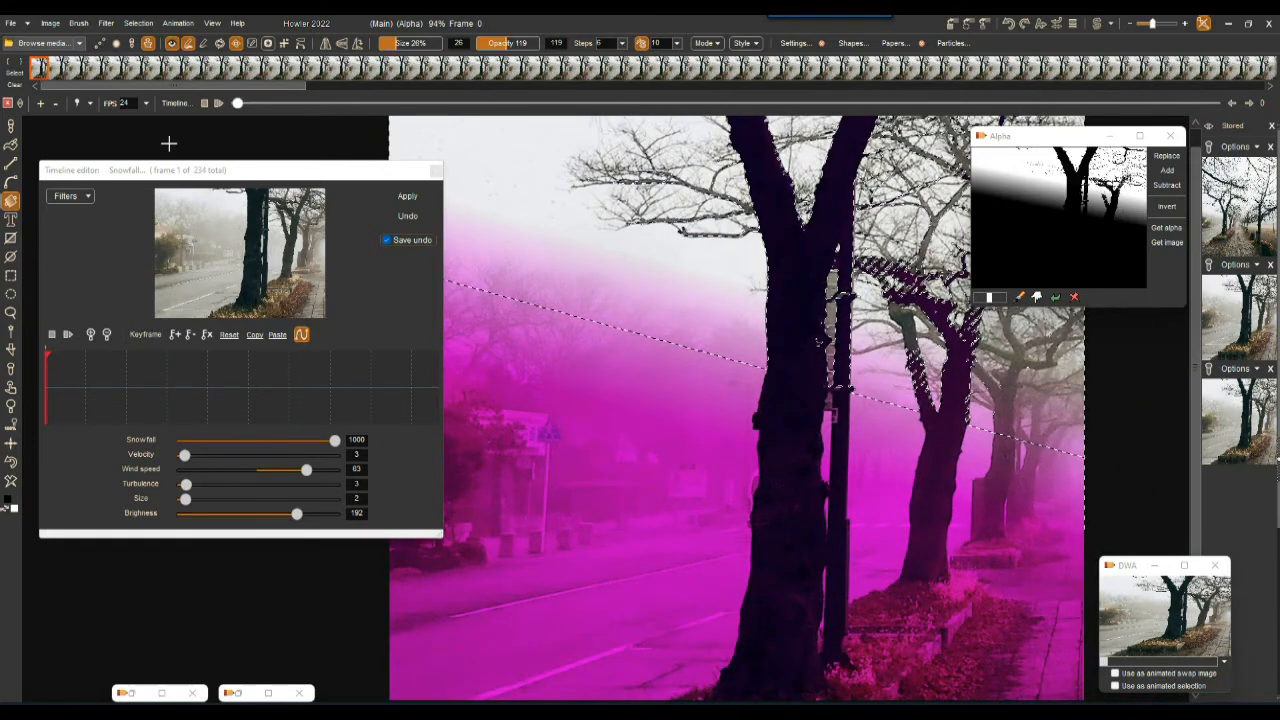
# - Hide the selection's marching ants and toggle the selection overlay off and back on to check the masked area
pyautogui.click(136, 24)
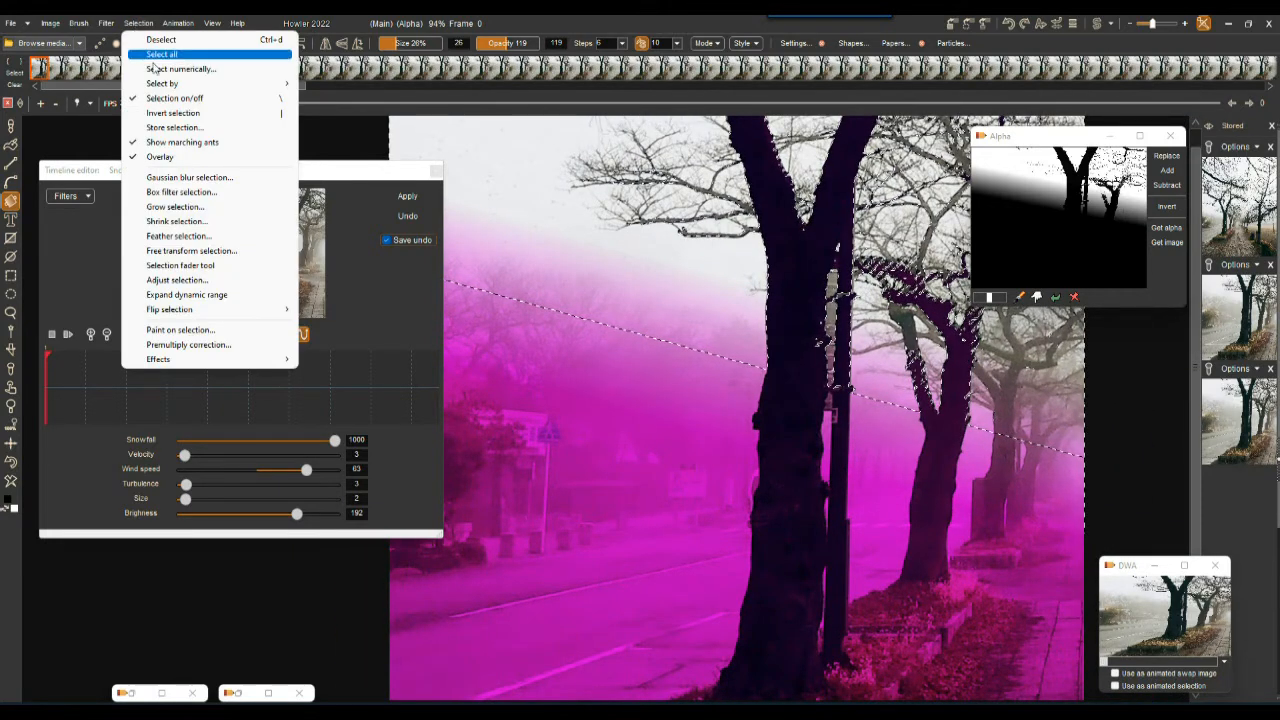
pyautogui.click(198, 142)
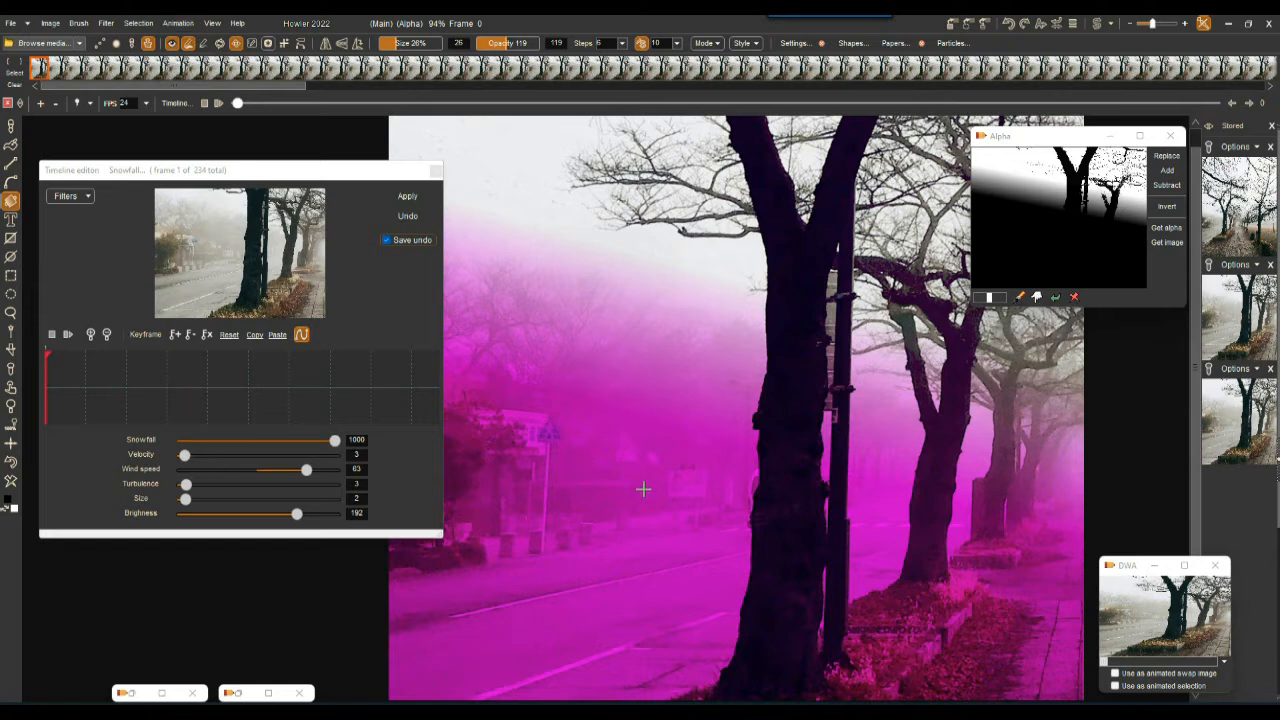
pyautogui.click(138, 22)
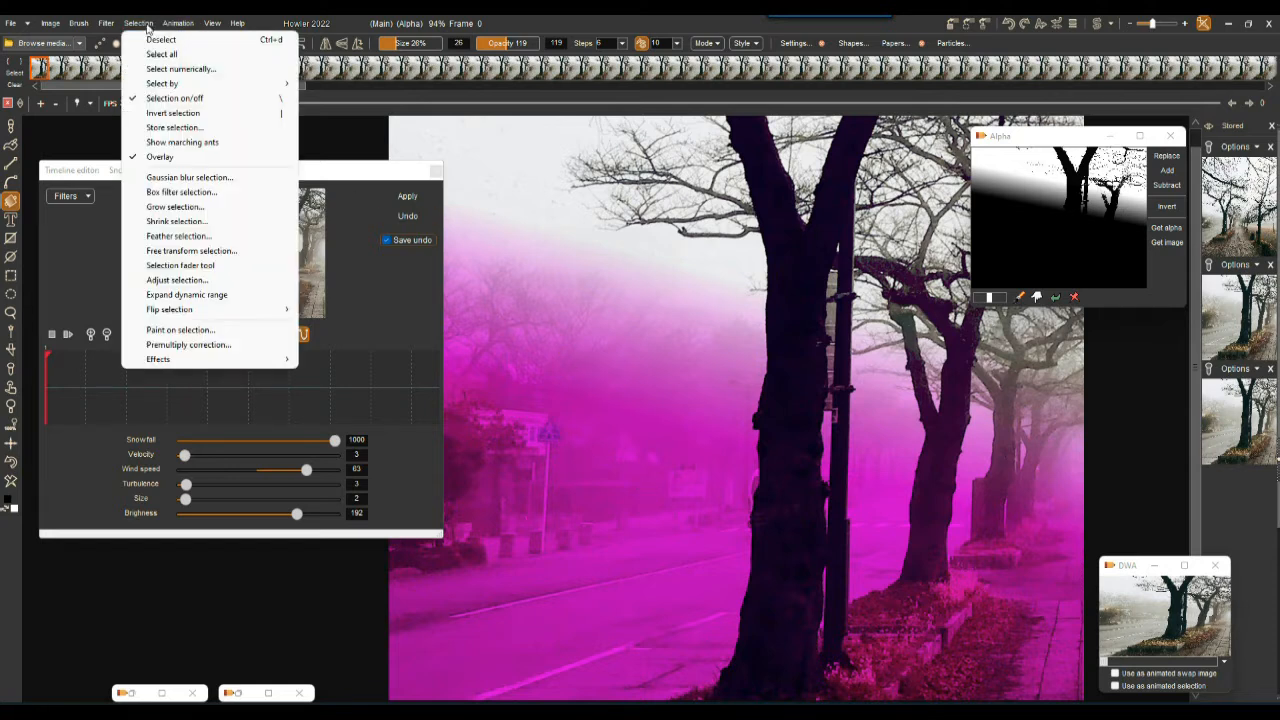
pyautogui.click(168, 157)
pyautogui.click(138, 22)
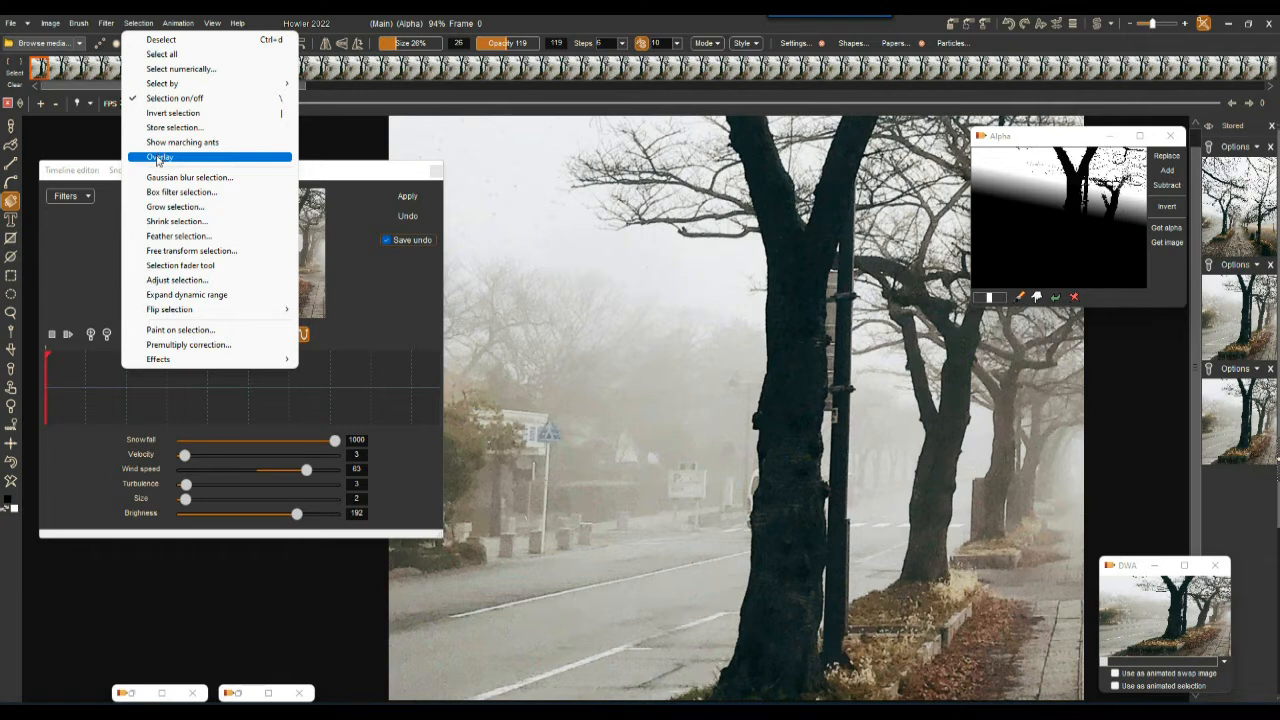
pyautogui.click(157, 158)
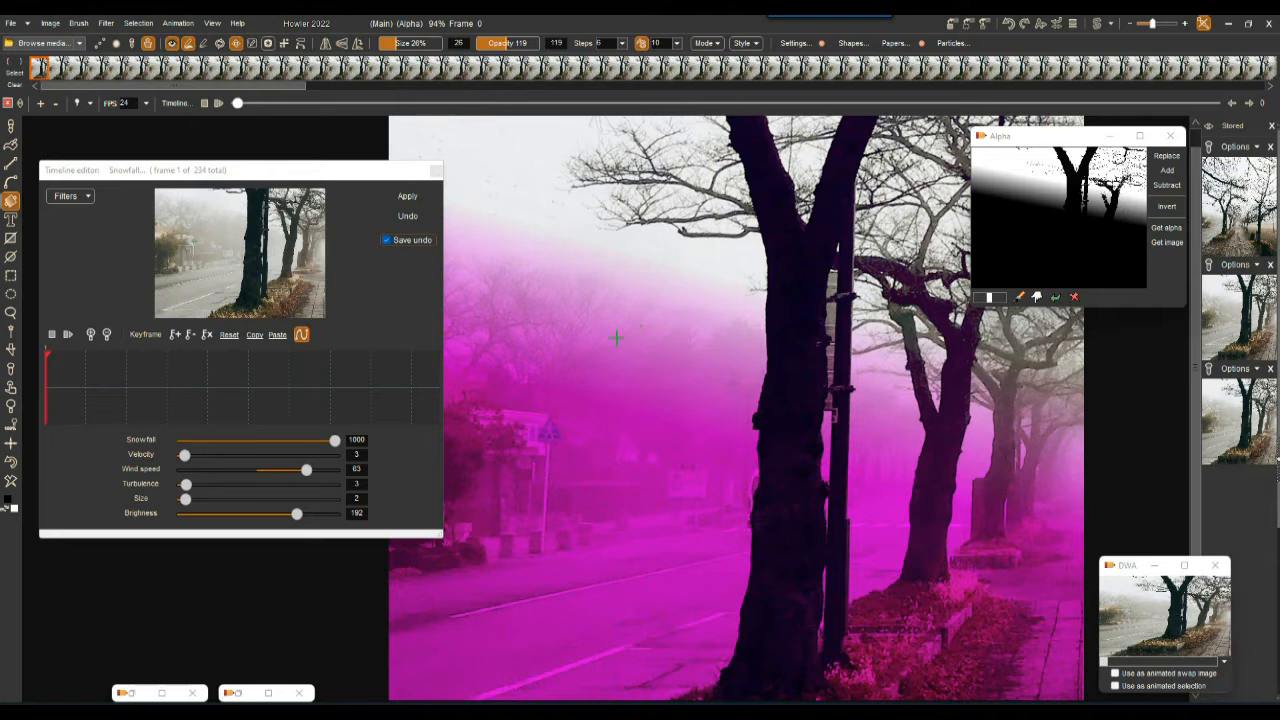
pyautogui.moveTo(719, 309); pyautogui.dragTo(569, 496)
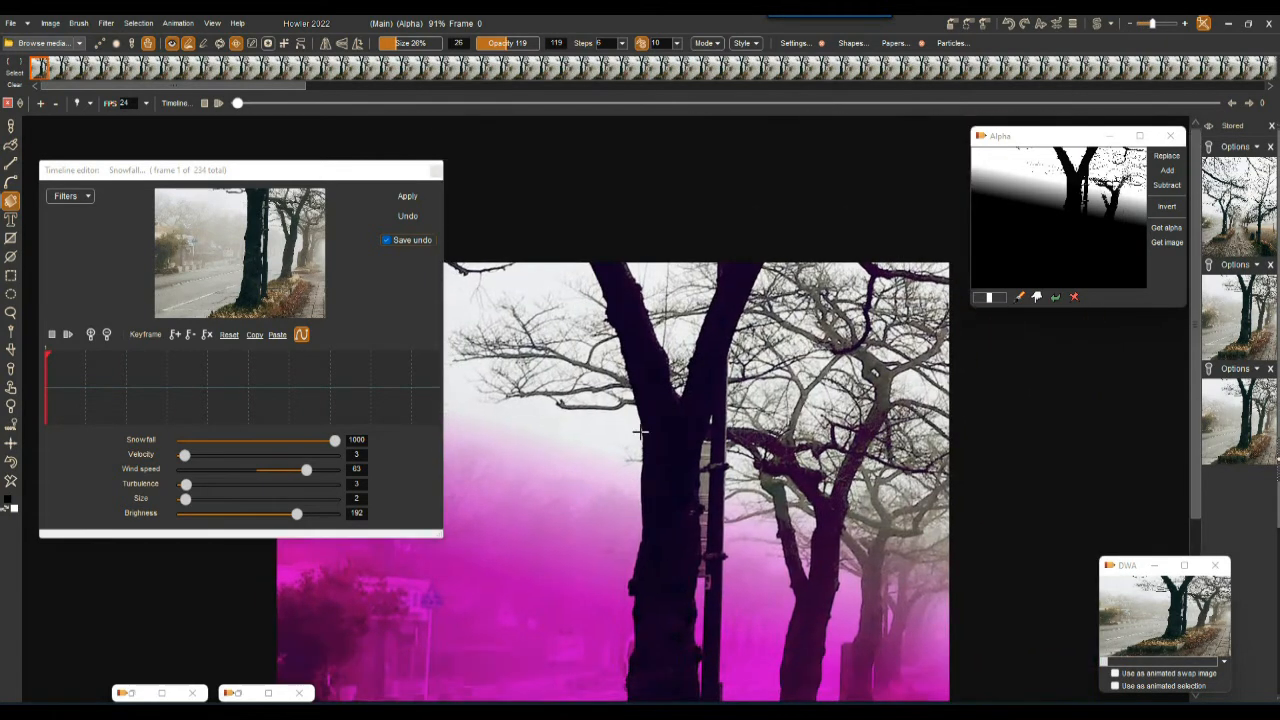
pyautogui.moveTo(641, 432); pyautogui.dragTo(702, 448)
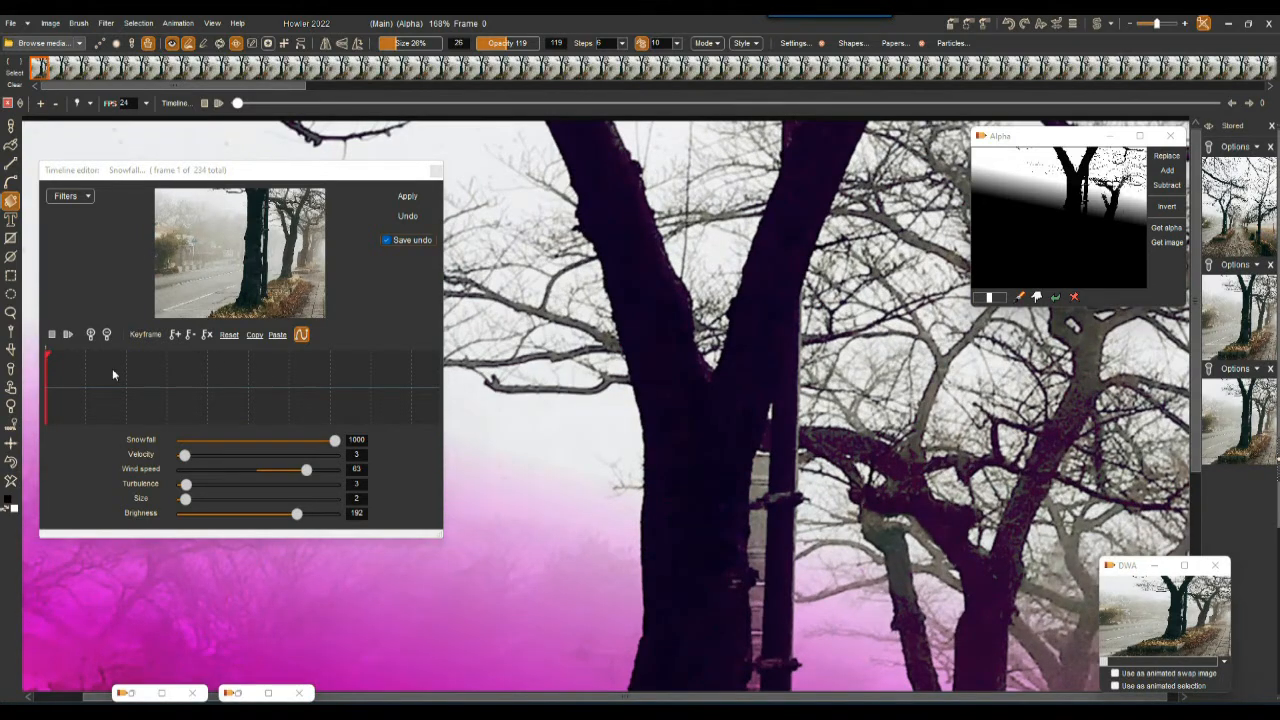
# - Play back the animation with the Alpha window minimized and examine the falling snow against the sky and branches
pyautogui.click(67, 335)
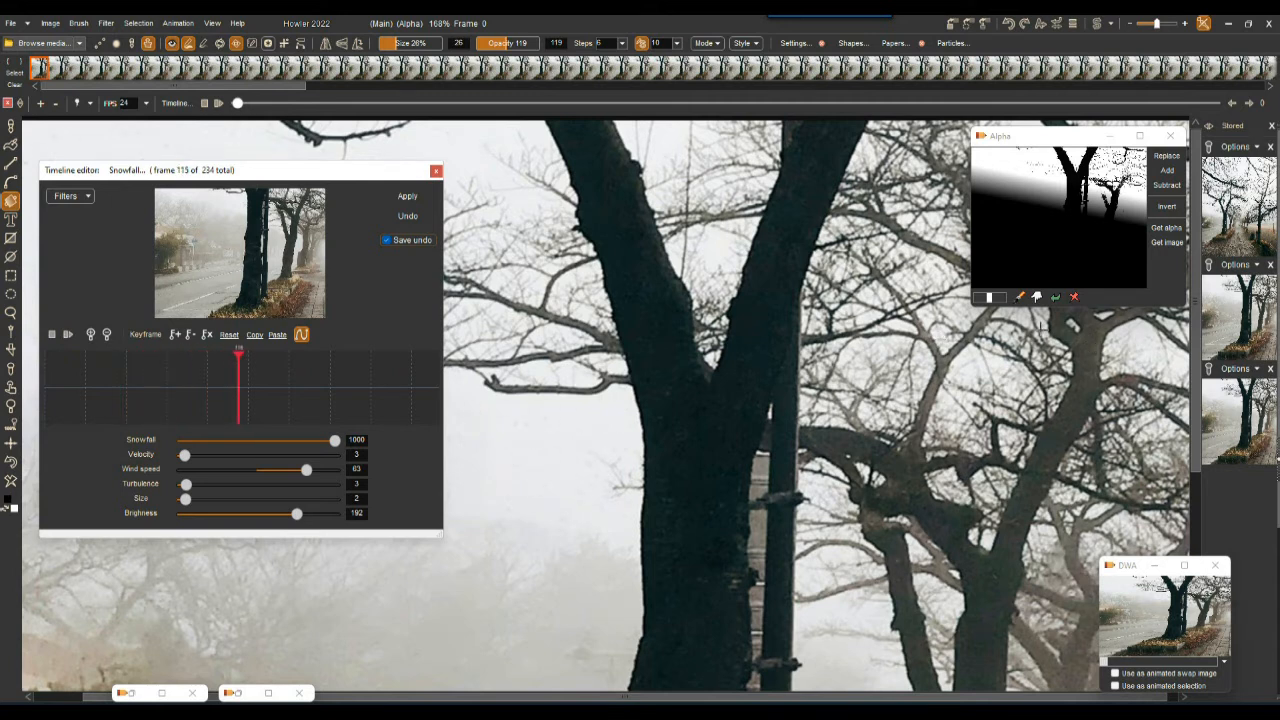
pyautogui.click(1111, 136)
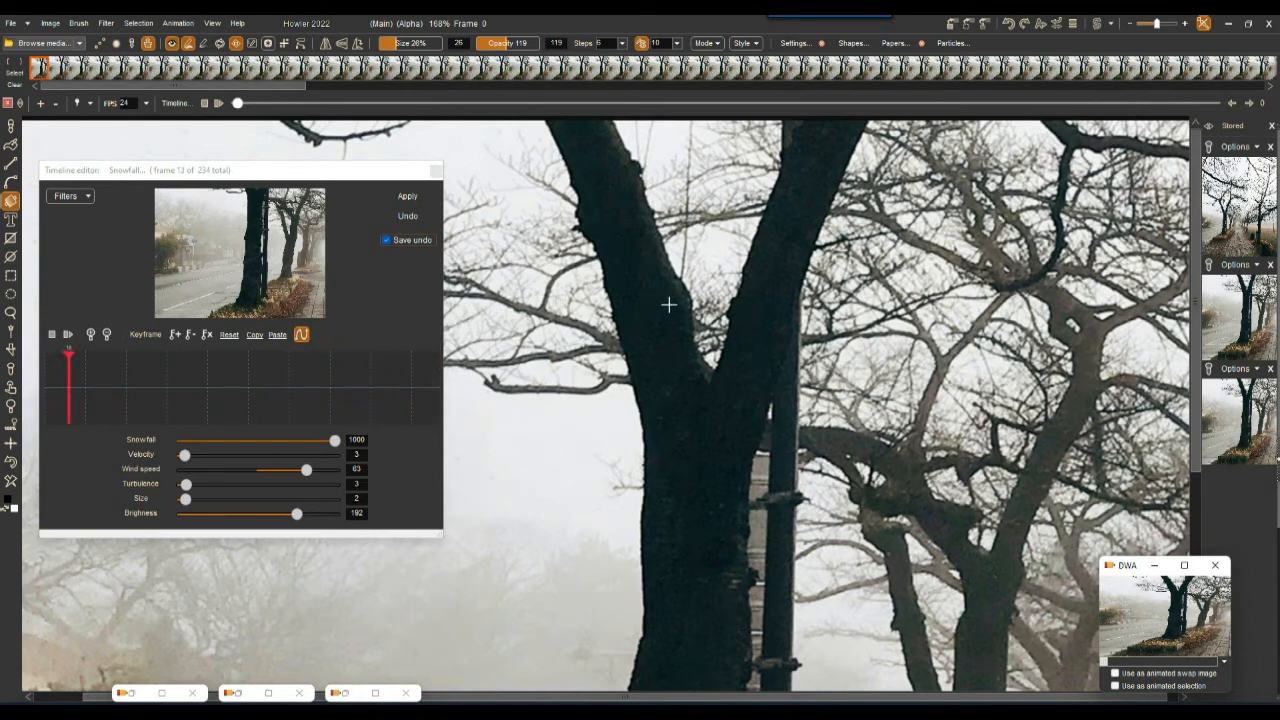
pyautogui.moveTo(696, 191); pyautogui.dragTo(939, 230)
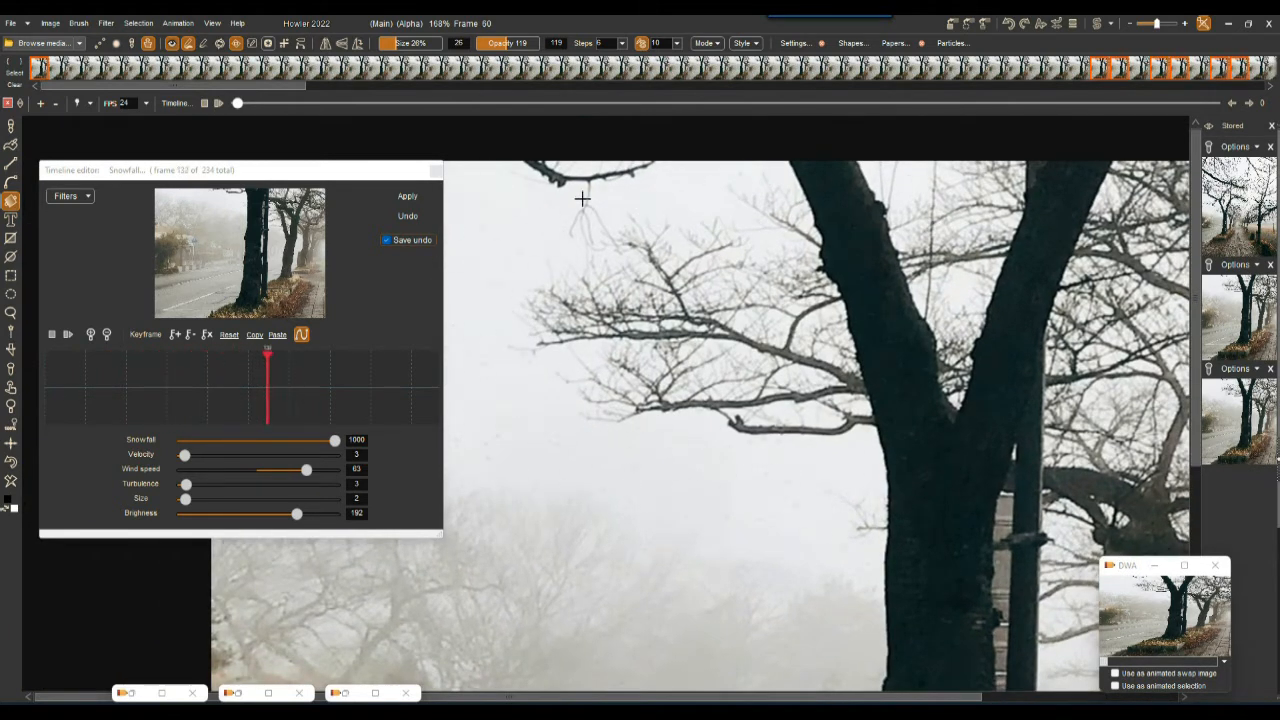
pyautogui.moveTo(576, 232); pyautogui.dragTo(740, 252)
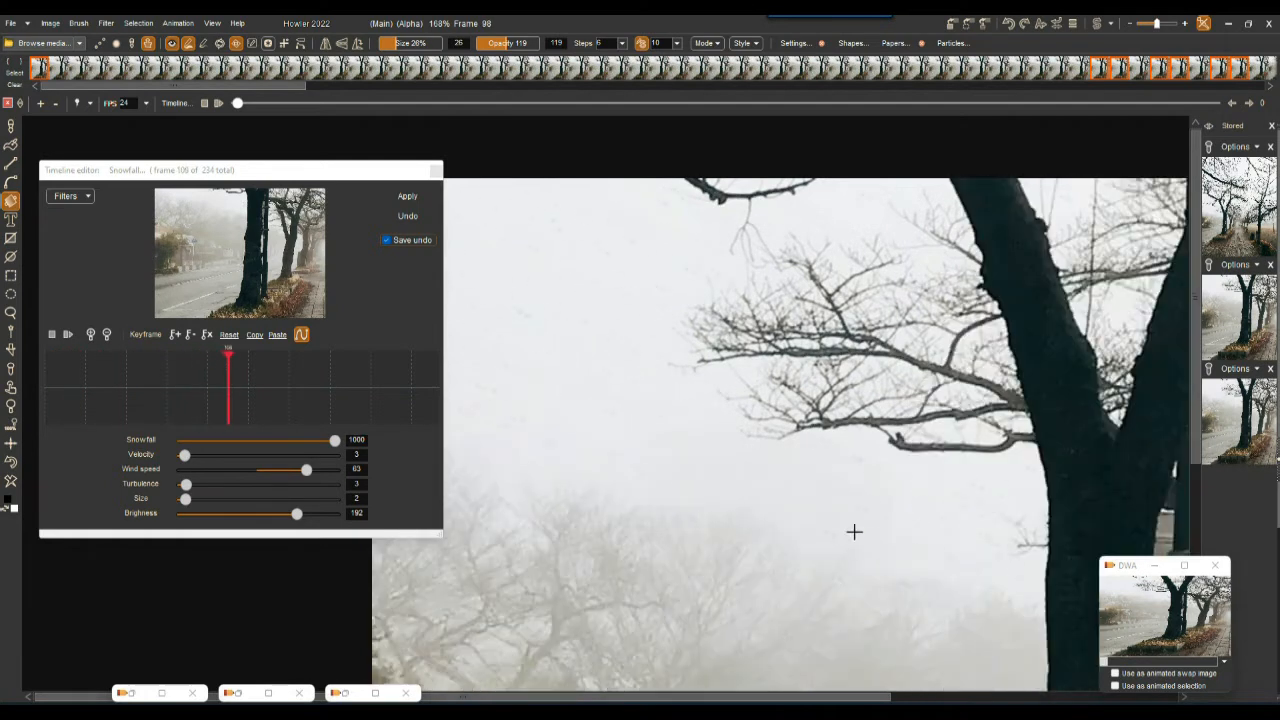
pyautogui.scroll(4, 855, 535)
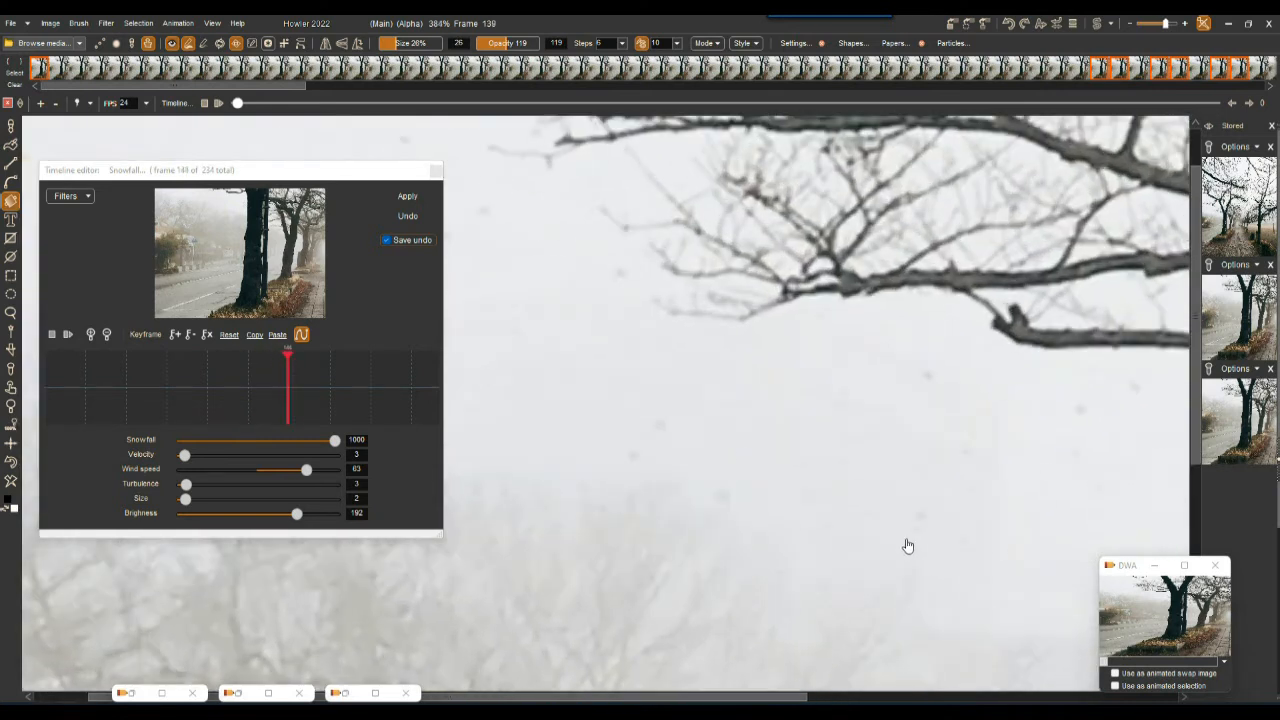
pyautogui.scroll(-2, 923, 529)
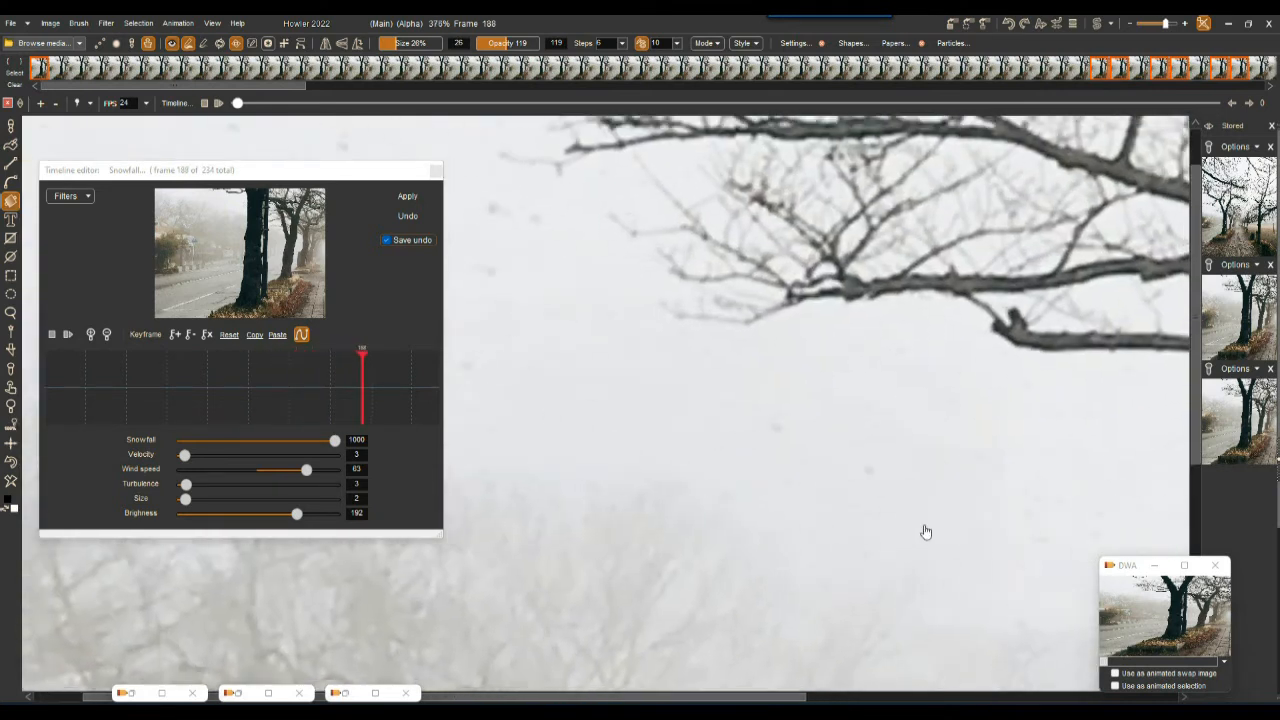
pyautogui.scroll(-1, 879, 542)
pyautogui.moveTo(805, 364); pyautogui.dragTo(677, 374)
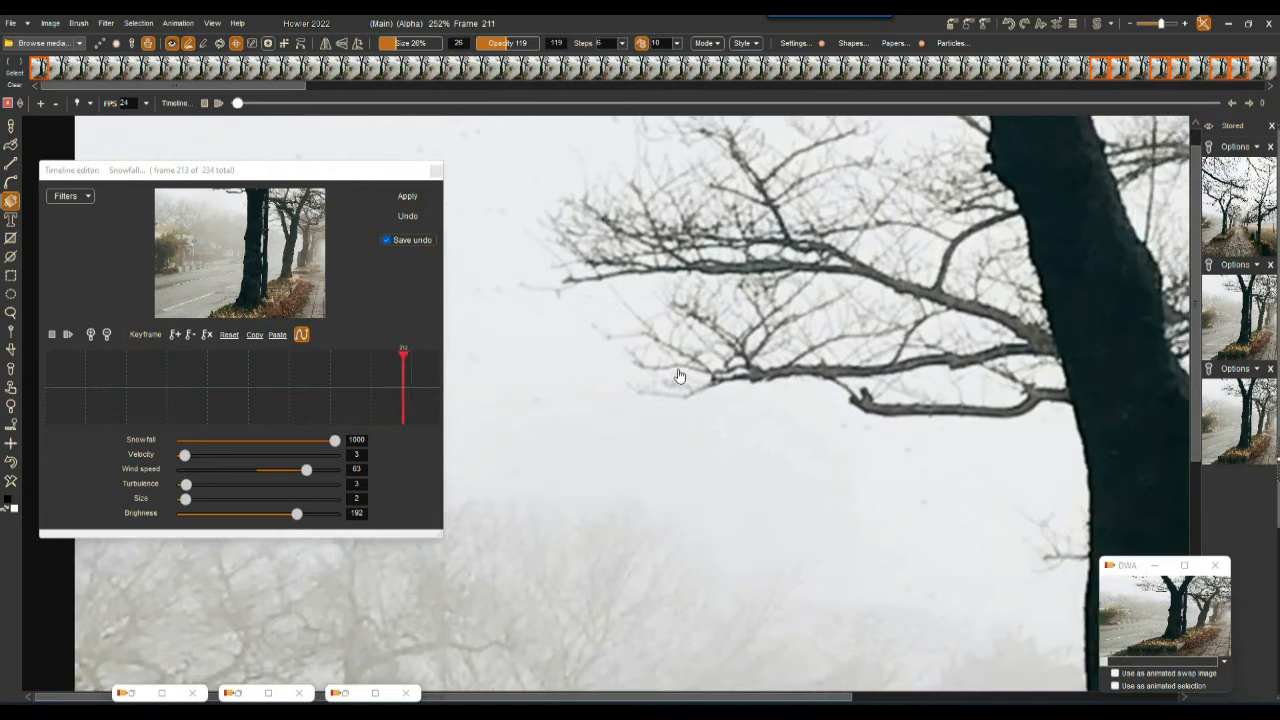
# - Store a copy of the current snowfall animation to DWA
pyautogui.click(178, 23)
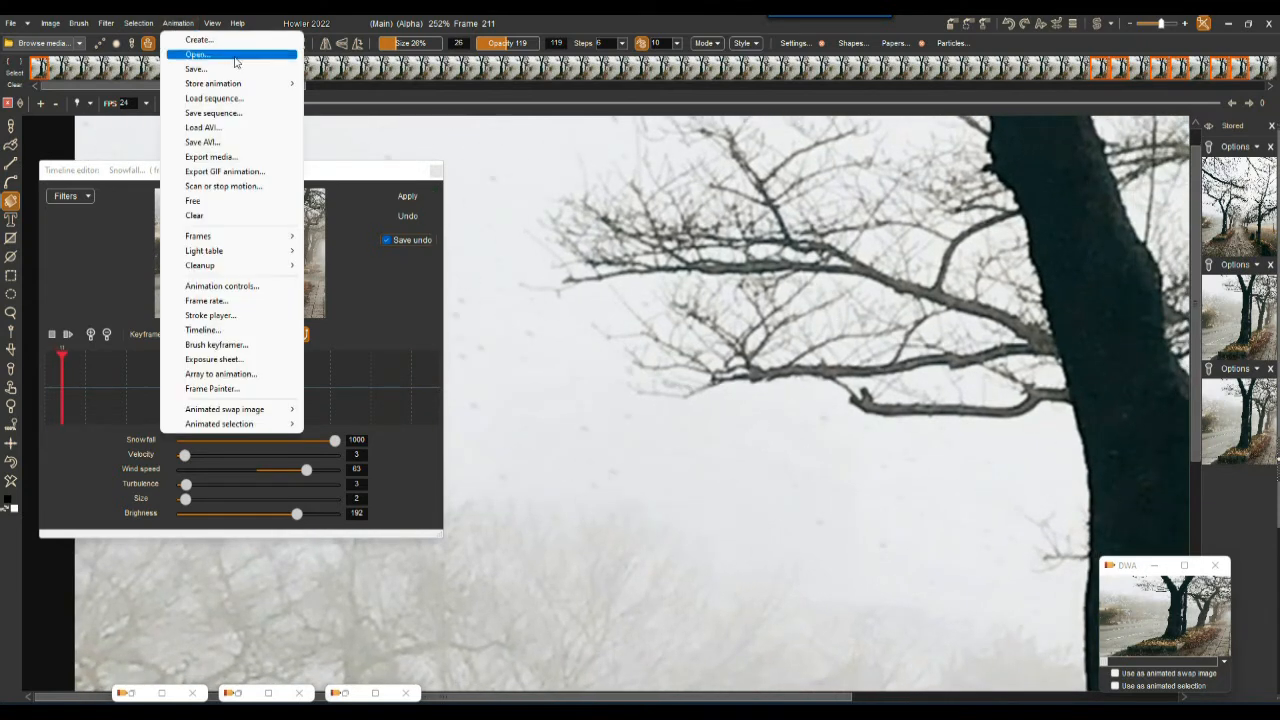
pyautogui.moveTo(231, 88)
pyautogui.click(358, 100)
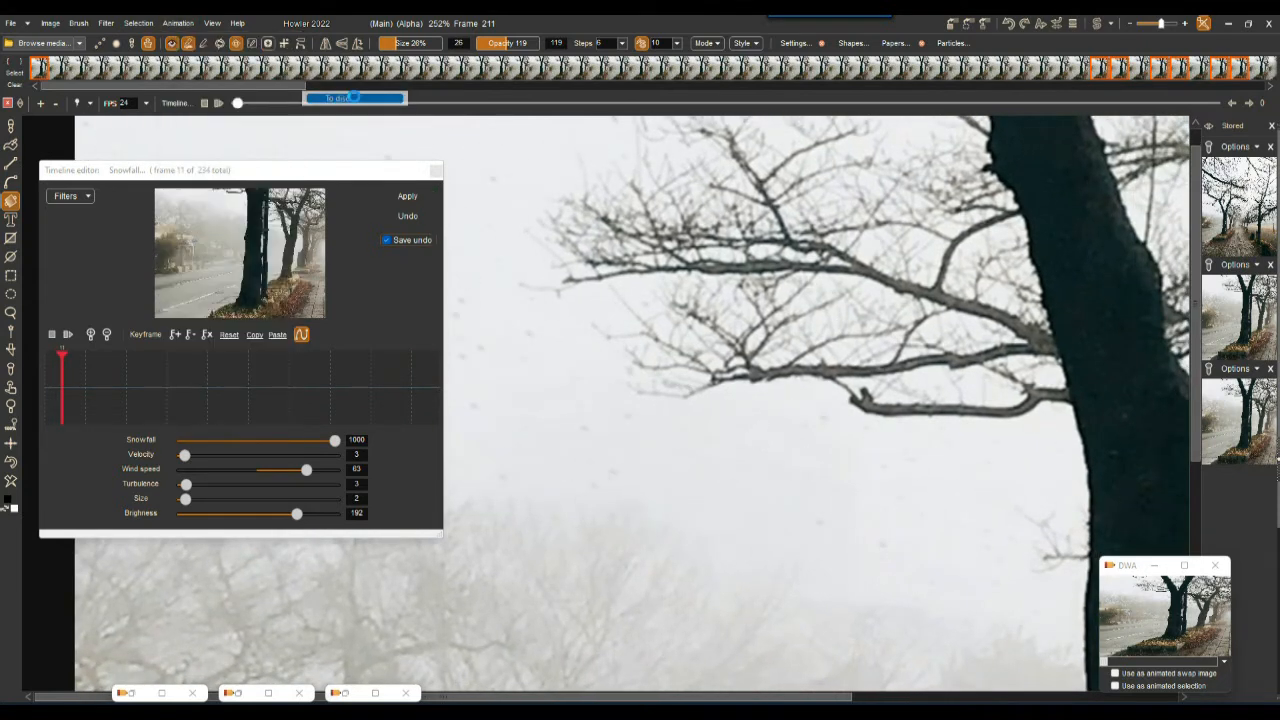
pyautogui.moveTo(1155, 575)
pyautogui.mouseDown()
pyautogui.moveTo(1162, 516)
pyautogui.moveTo(1154, 551)
pyautogui.mouseUp()
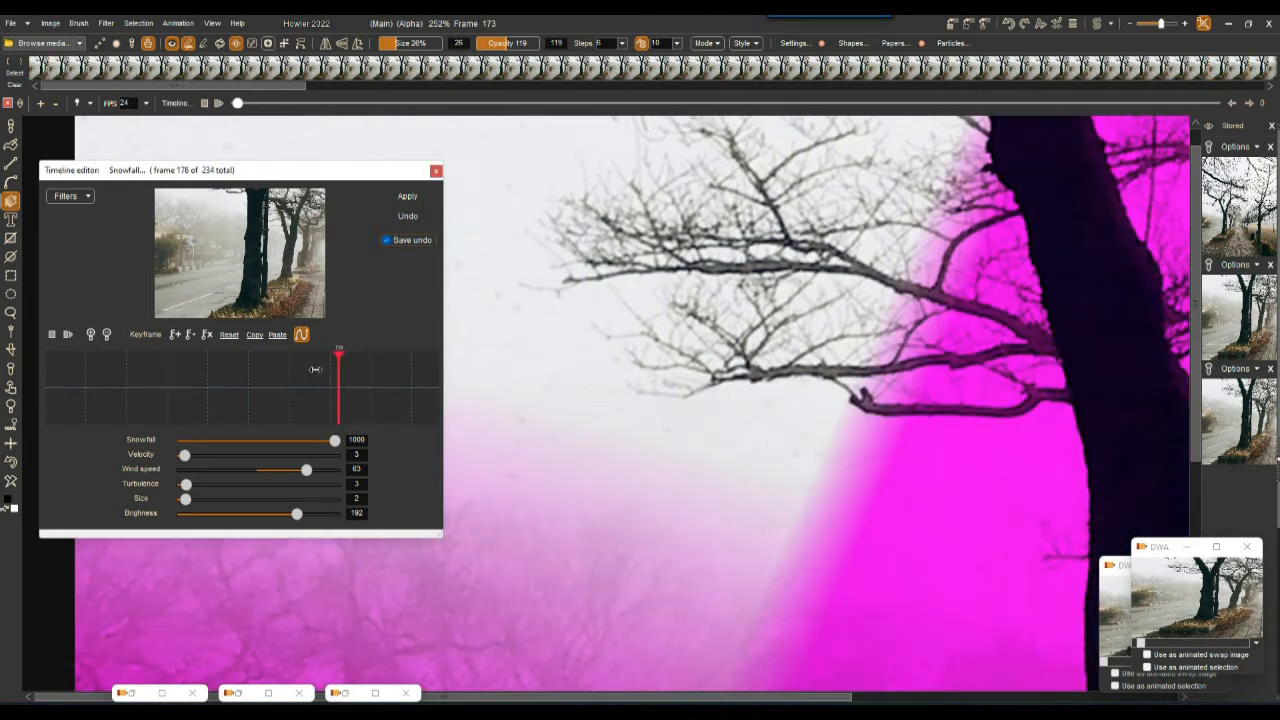
# - Go to frame 52 in the Timeline editor, clear the current selection and activate the rectangular selection tool
pyautogui.click(131, 378)
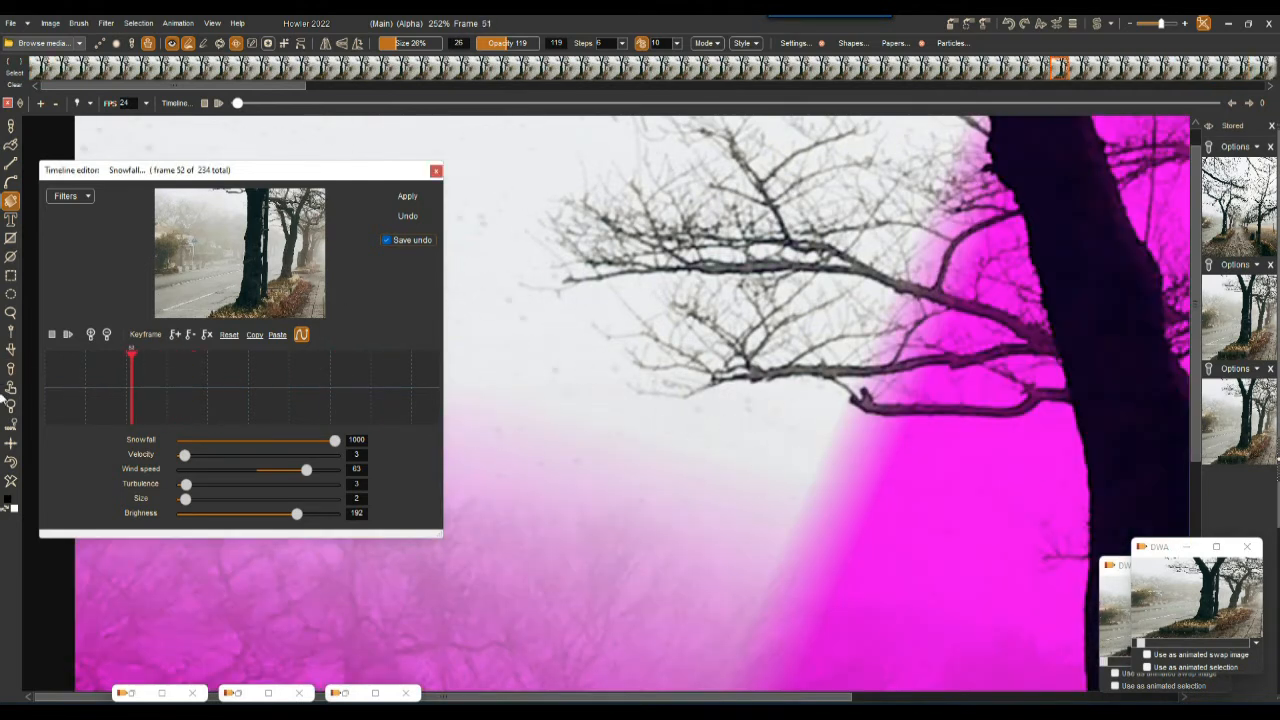
pyautogui.click(12, 462)
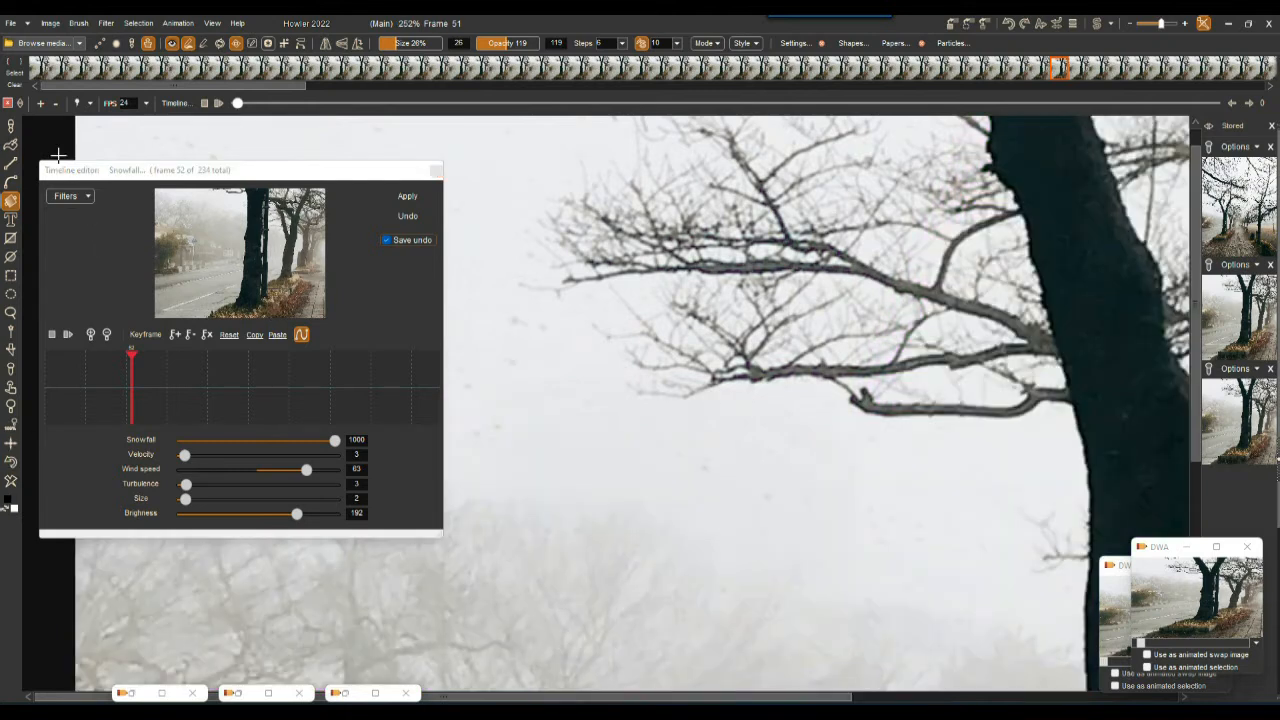
pyautogui.click(11, 126)
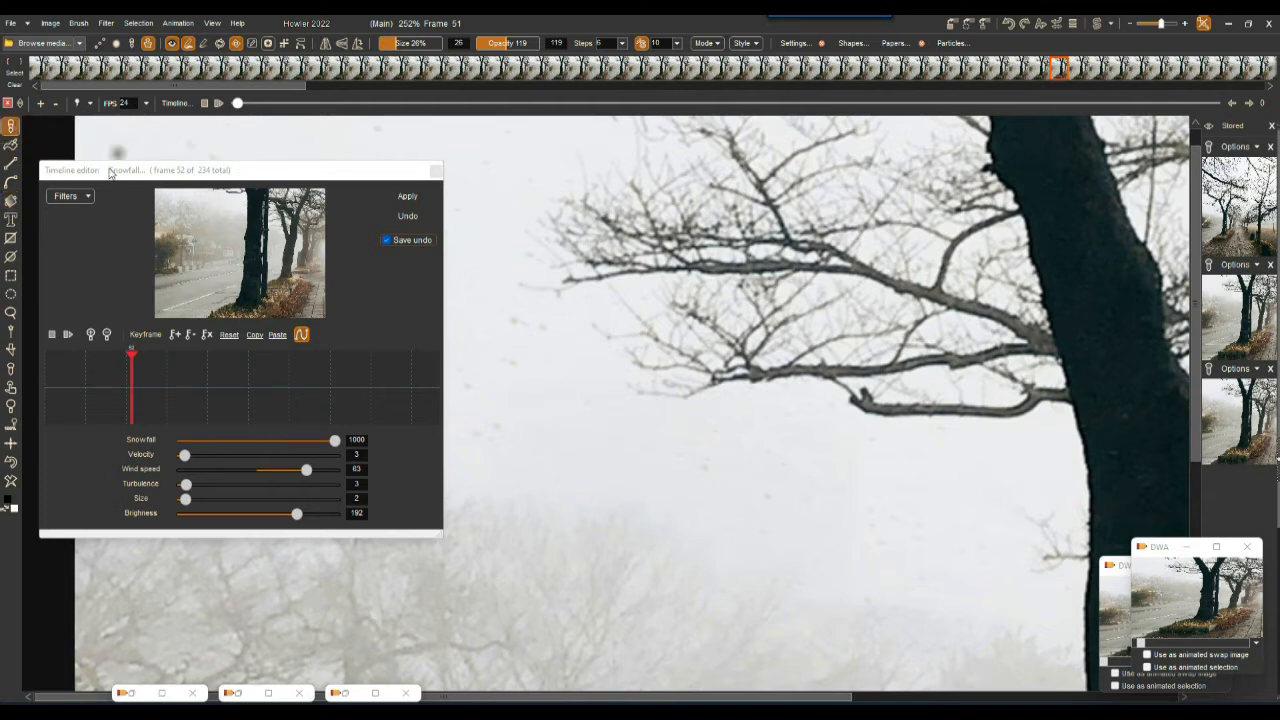
pyautogui.click(11, 275)
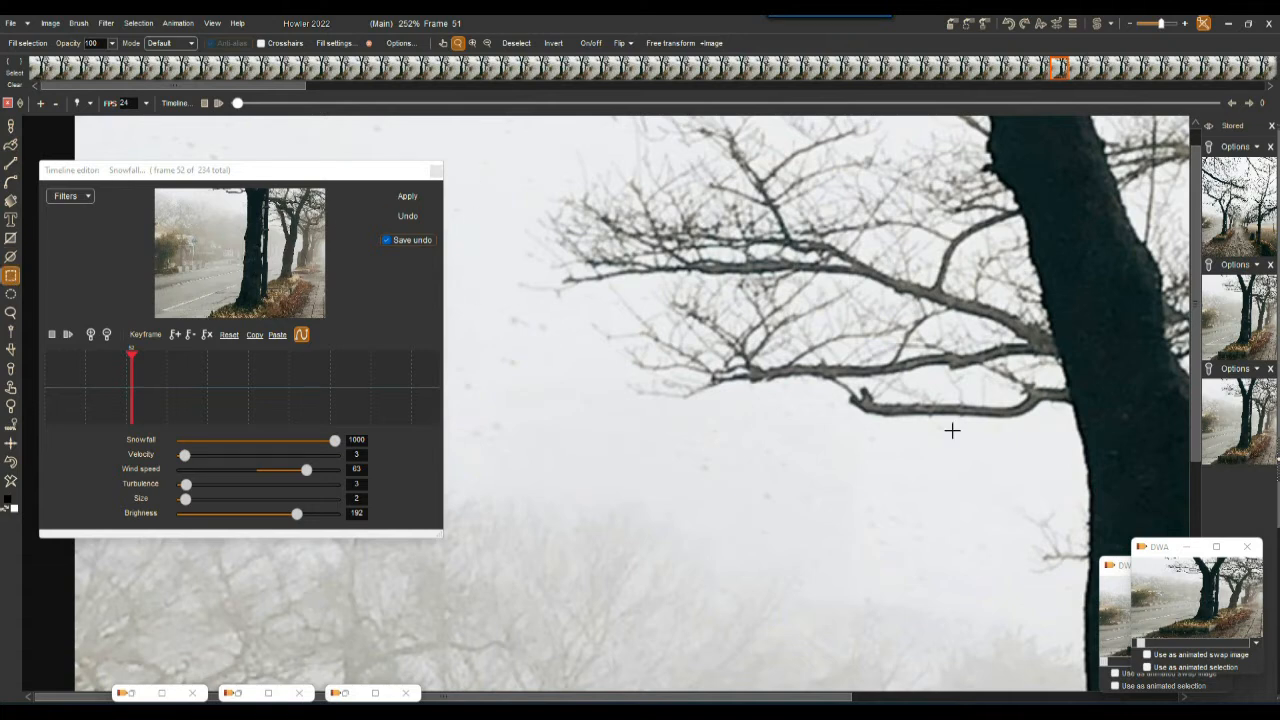
# - Restore the Alpha window, replace the selection with its stored tree-and-sky mask and place the window below the Timeline editor
pyautogui.scroll(-4, 709, 314)
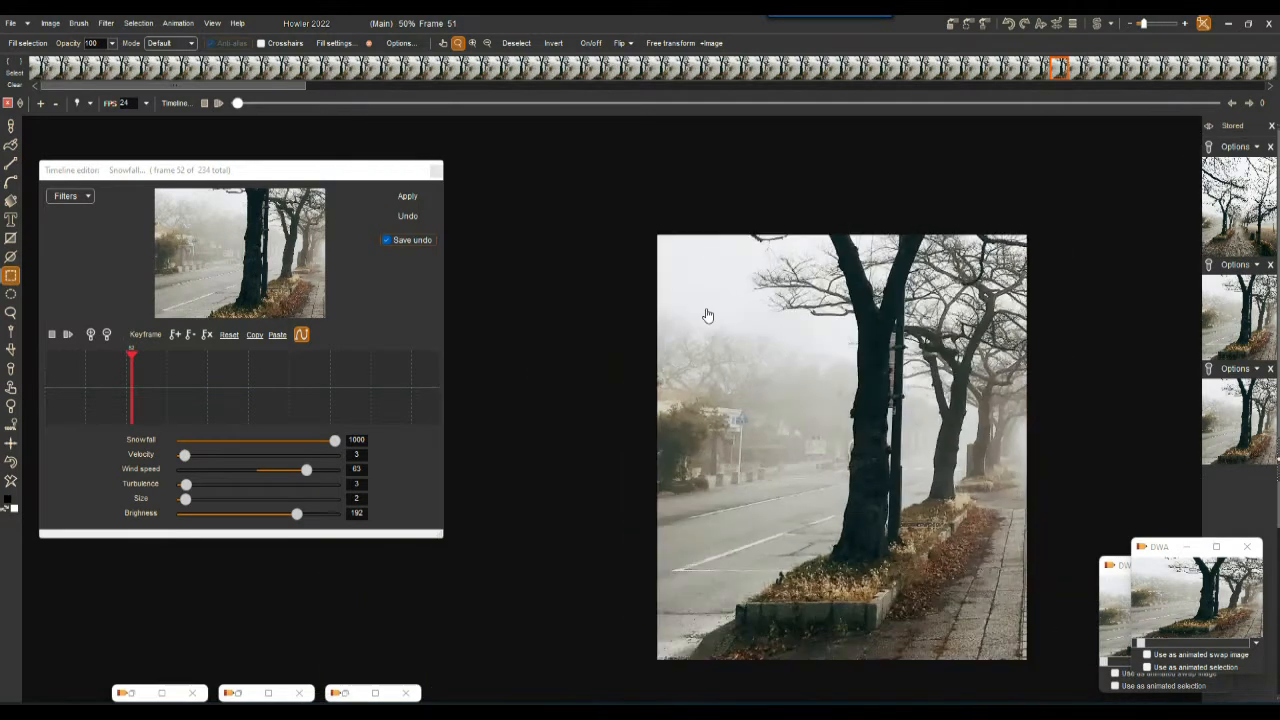
pyautogui.scroll(2, 716, 314)
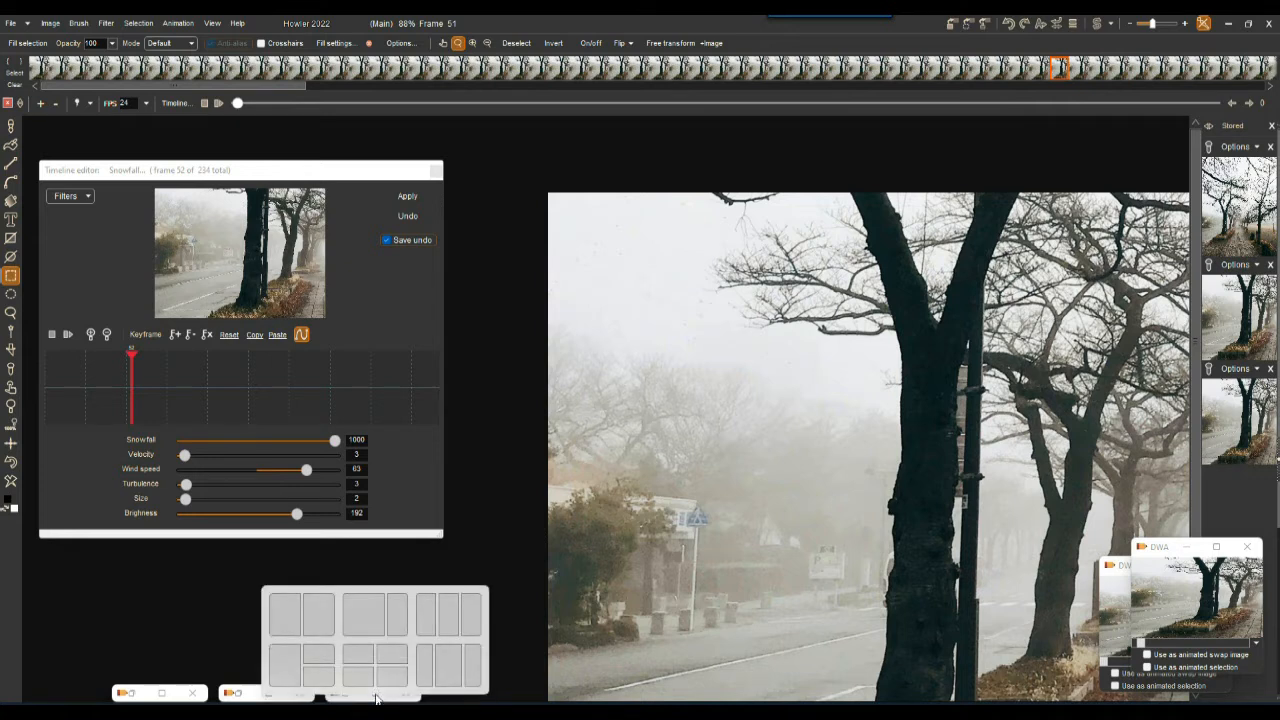
pyautogui.click(343, 697)
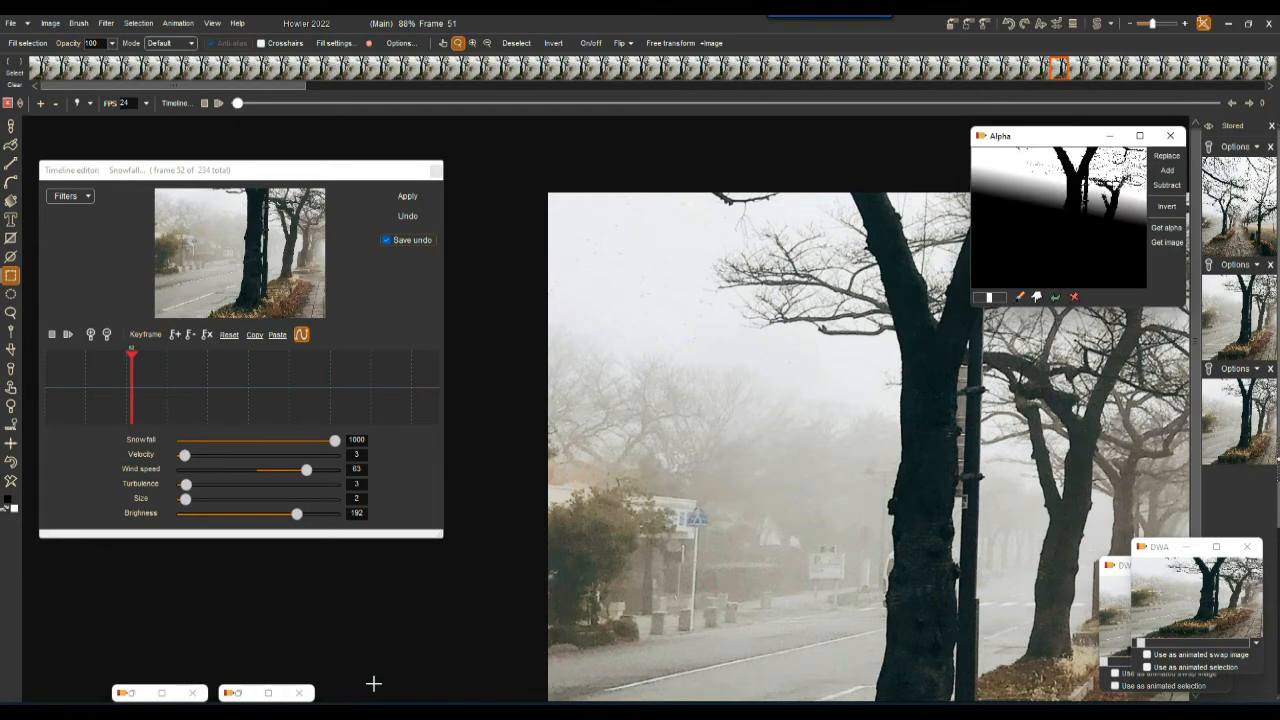
pyautogui.click(1174, 157)
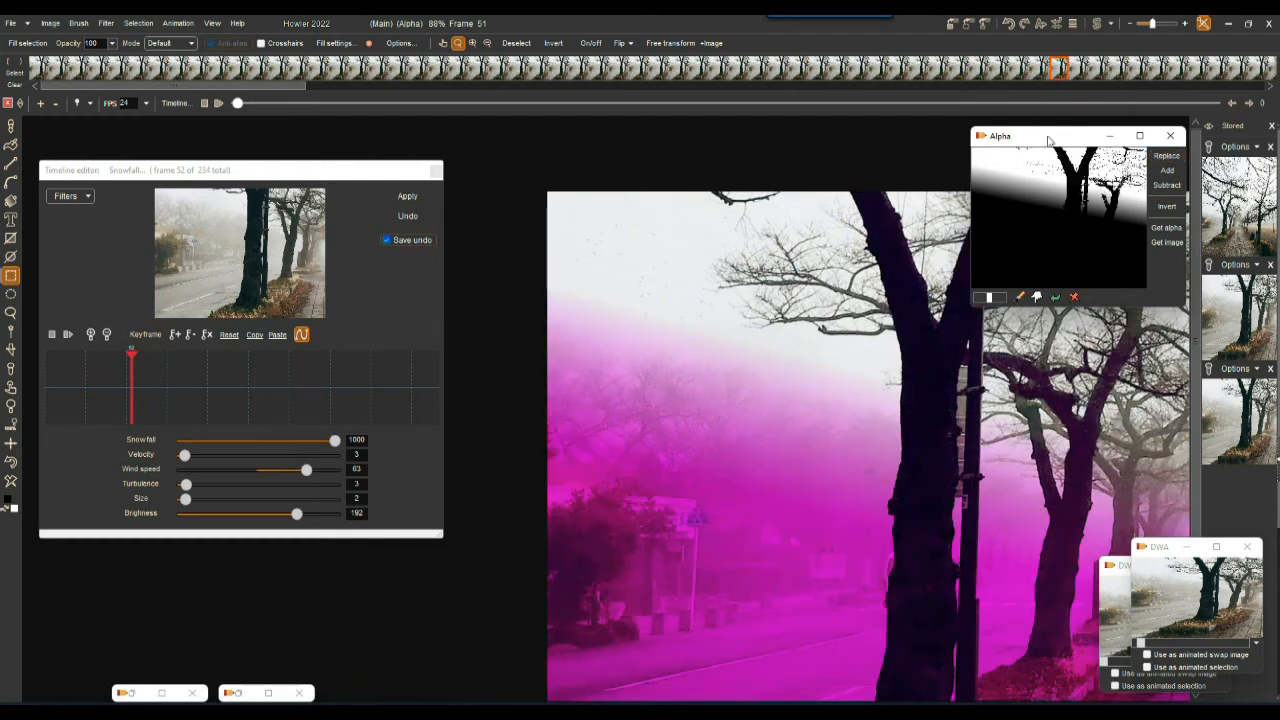
pyautogui.moveTo(1050, 141); pyautogui.dragTo(50, 554)
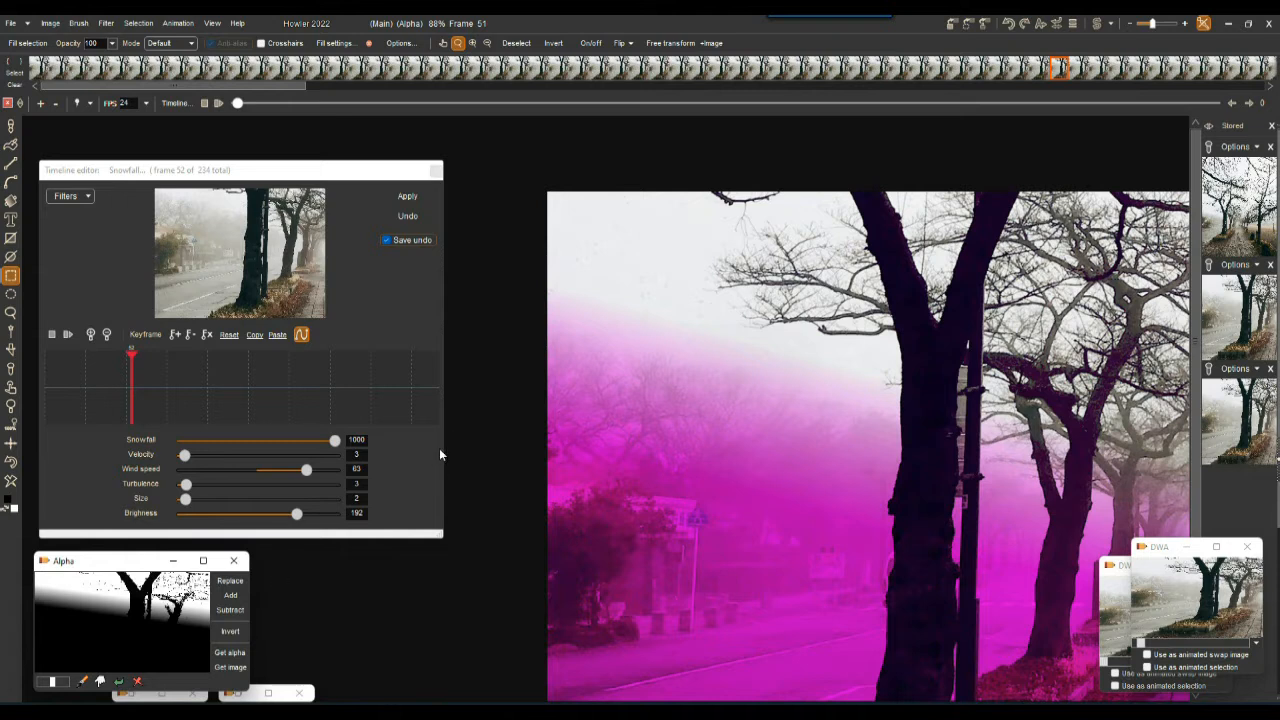
# - Widen the Timeline editor, scrub through the frames and return to frame 1
pyautogui.moveTo(443, 443); pyautogui.dragTo(502, 450)
pyautogui.moveTo(146, 383); pyautogui.dragTo(286, 383)
pyautogui.moveTo(512, 425); pyautogui.dragTo(535, 462)
pyautogui.moveTo(115, 376); pyautogui.dragTo(43, 396)
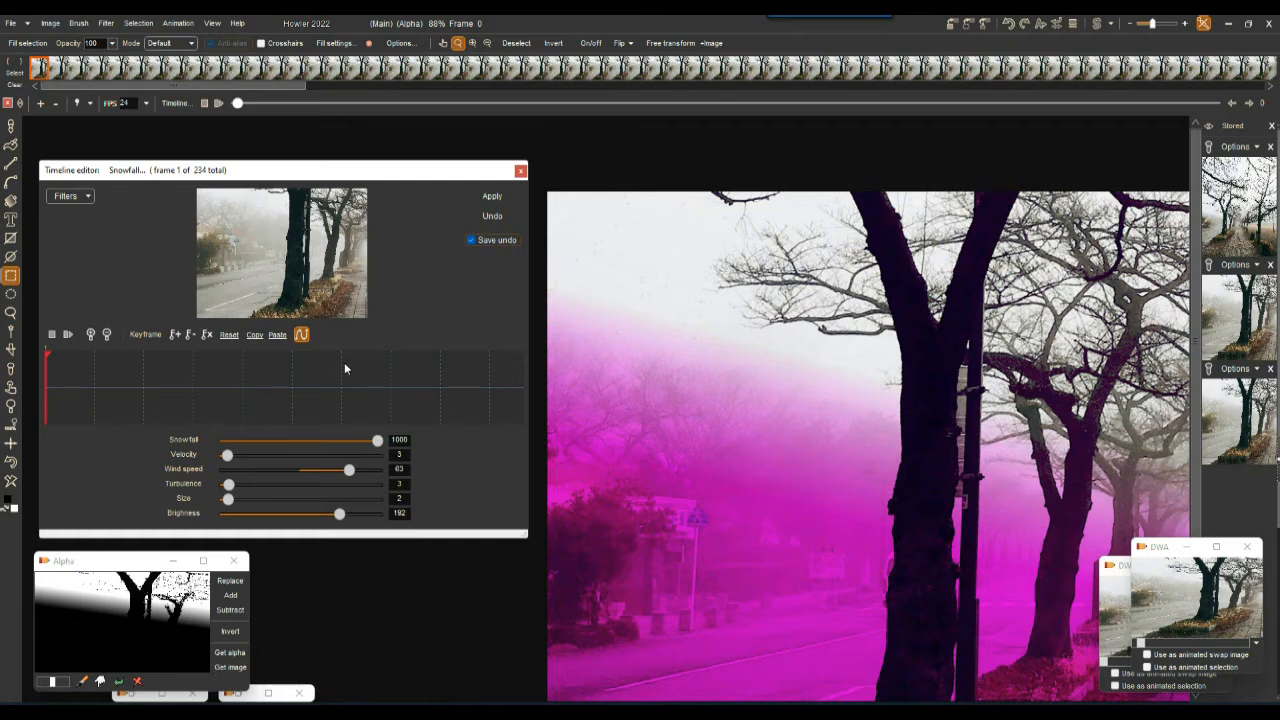
# - Apply the Snowfall filter to the animation, and apply a second pass with size 1 and brightness 94
pyautogui.click(494, 197)
pyautogui.write('1')
pyautogui.click(489, 197)
# - Play back the animation and examine the layered snowflakes up close against the sky
pyautogui.click(69, 335)
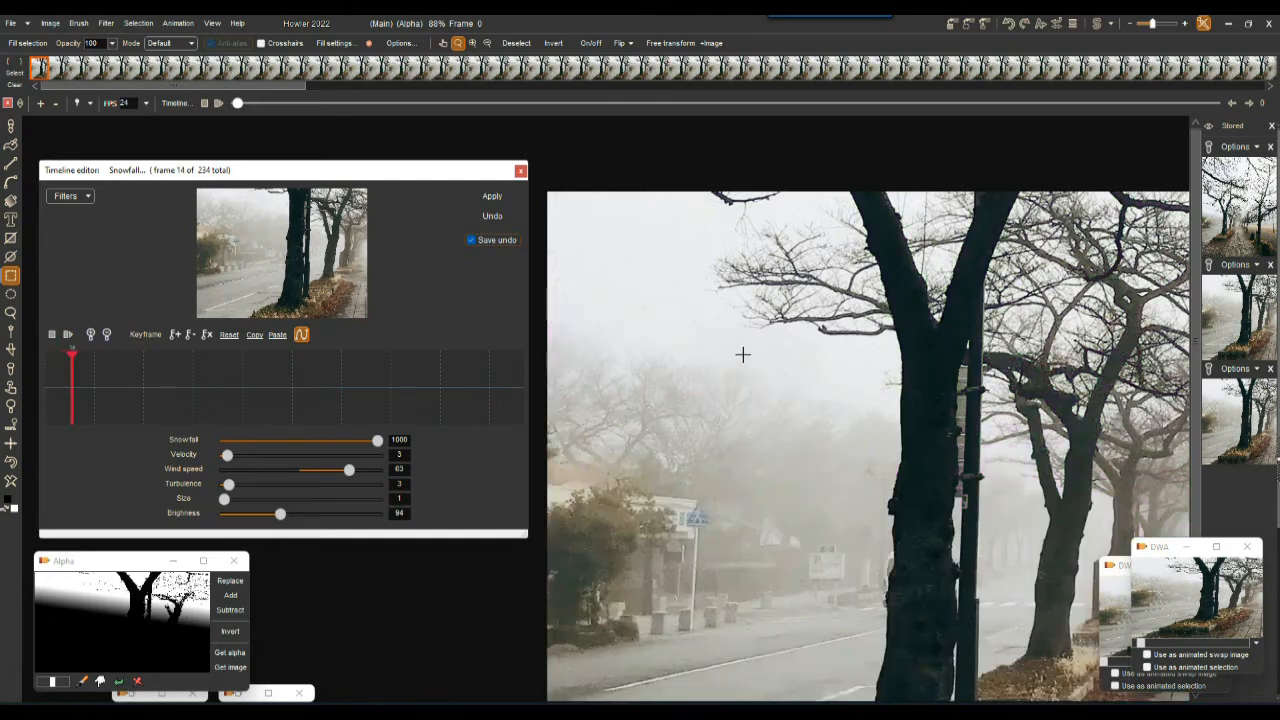
pyautogui.scroll(4, 731, 289)
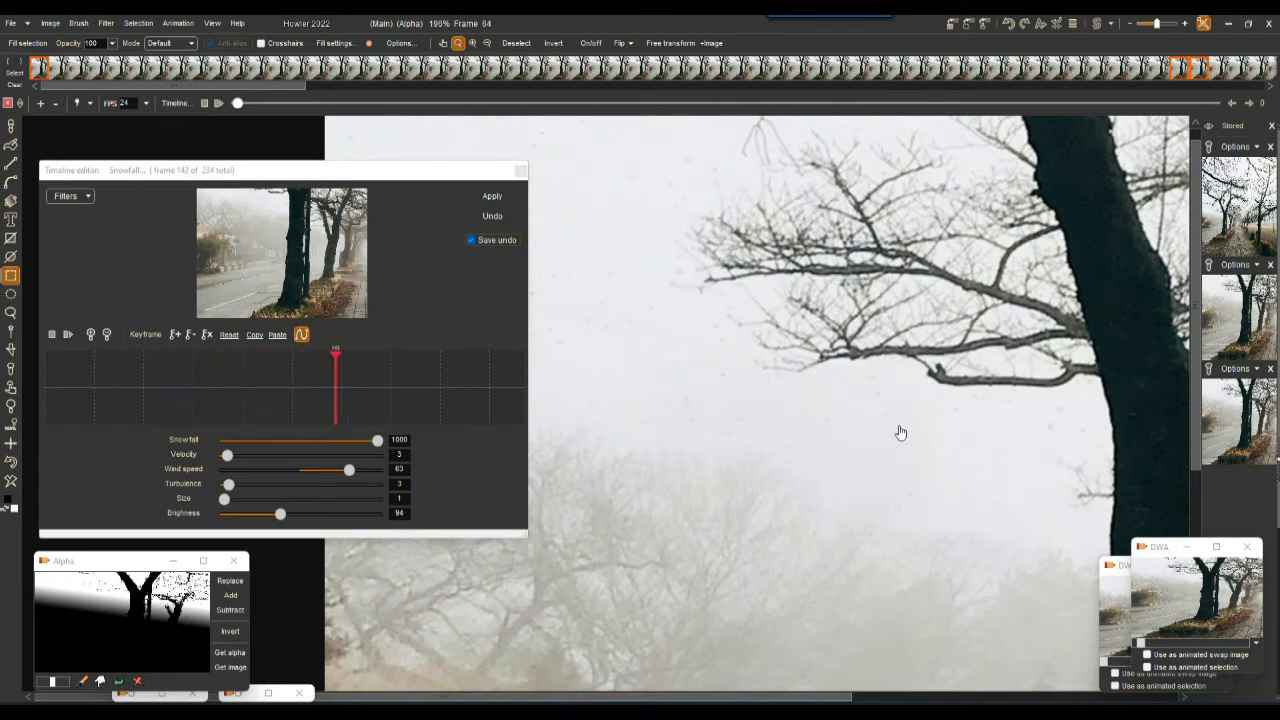
pyautogui.scroll(-3, 880, 429)
pyautogui.scroll(1, 846, 431)
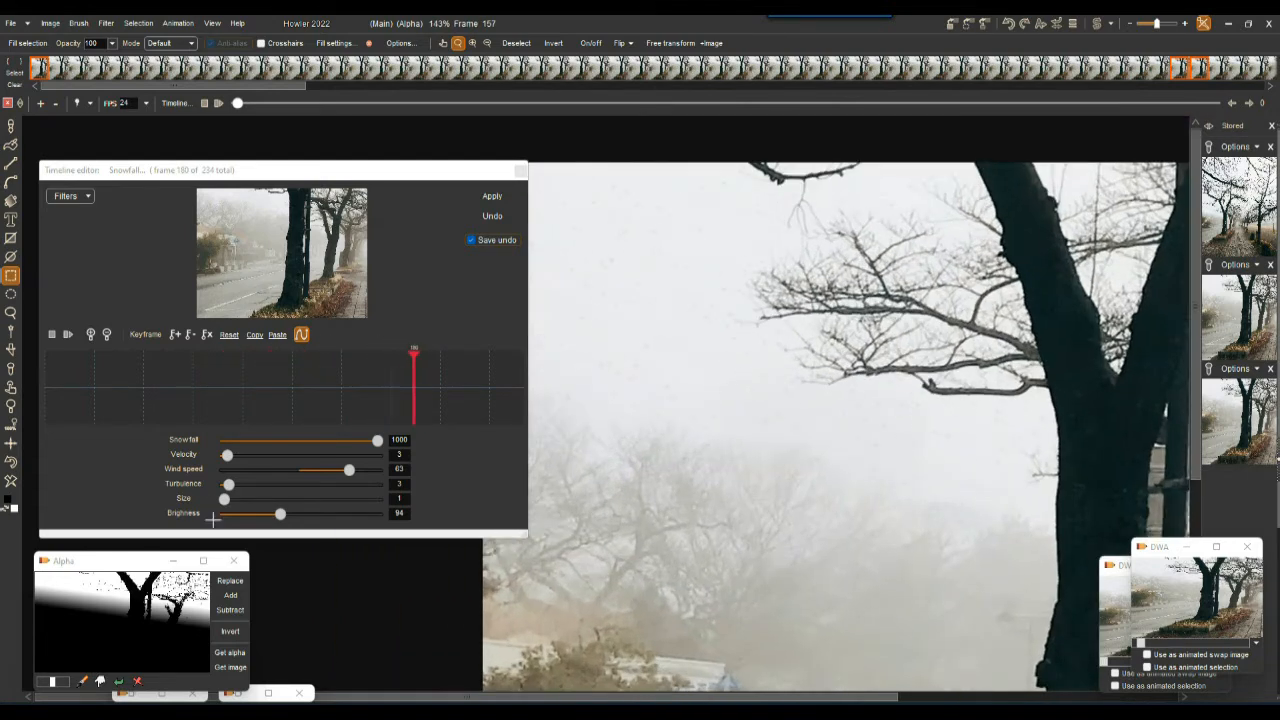
# - Apply Snowfall once more, add another pass with turbulence 7, size 3 and brightness 214, and play the result
pyautogui.click(492, 195)
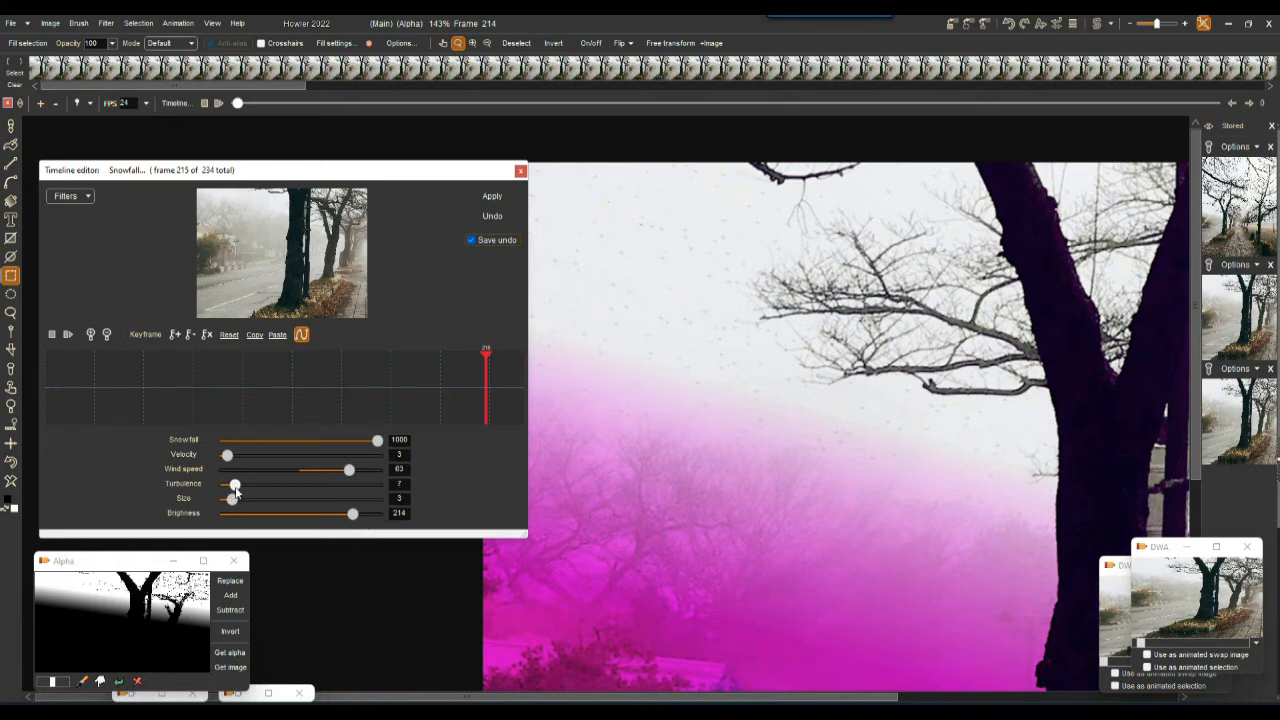
pyautogui.click(499, 196)
pyautogui.click(67, 335)
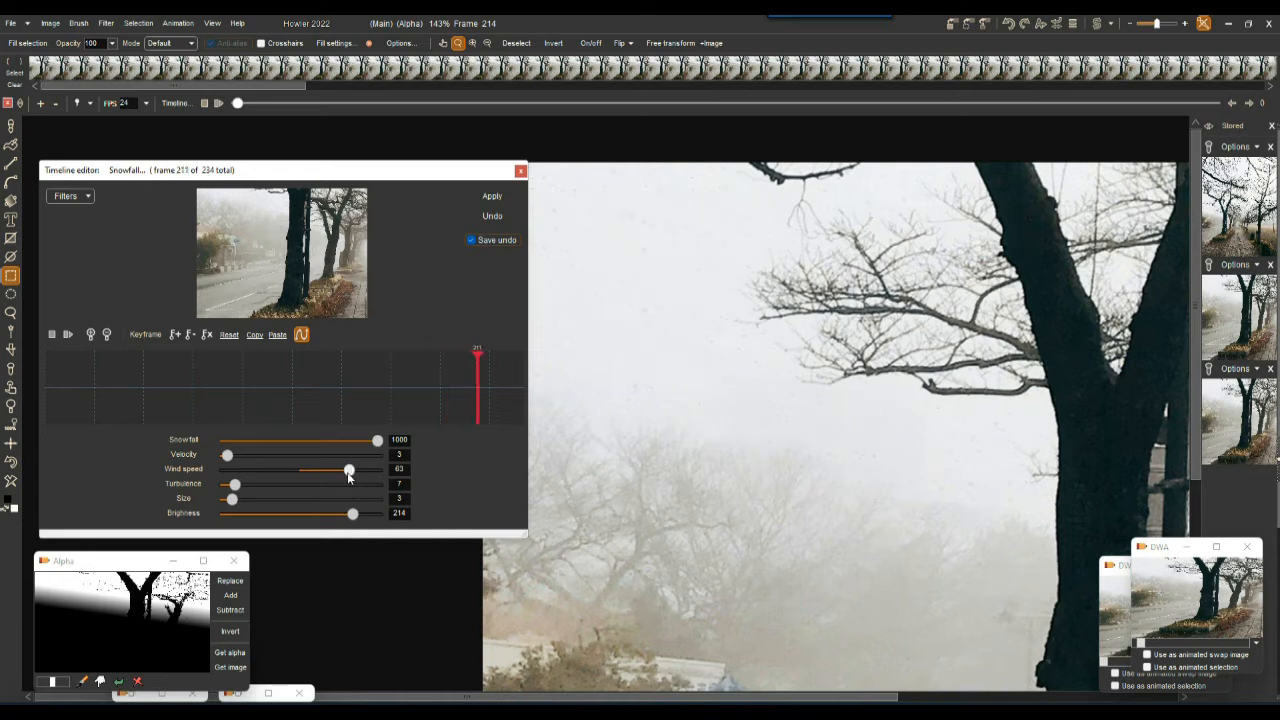
# - Apply another Snowfall pass with wind speed 38, size 1 and brightness 87
pyautogui.moveTo(348, 470); pyautogui.dragTo(330, 473)
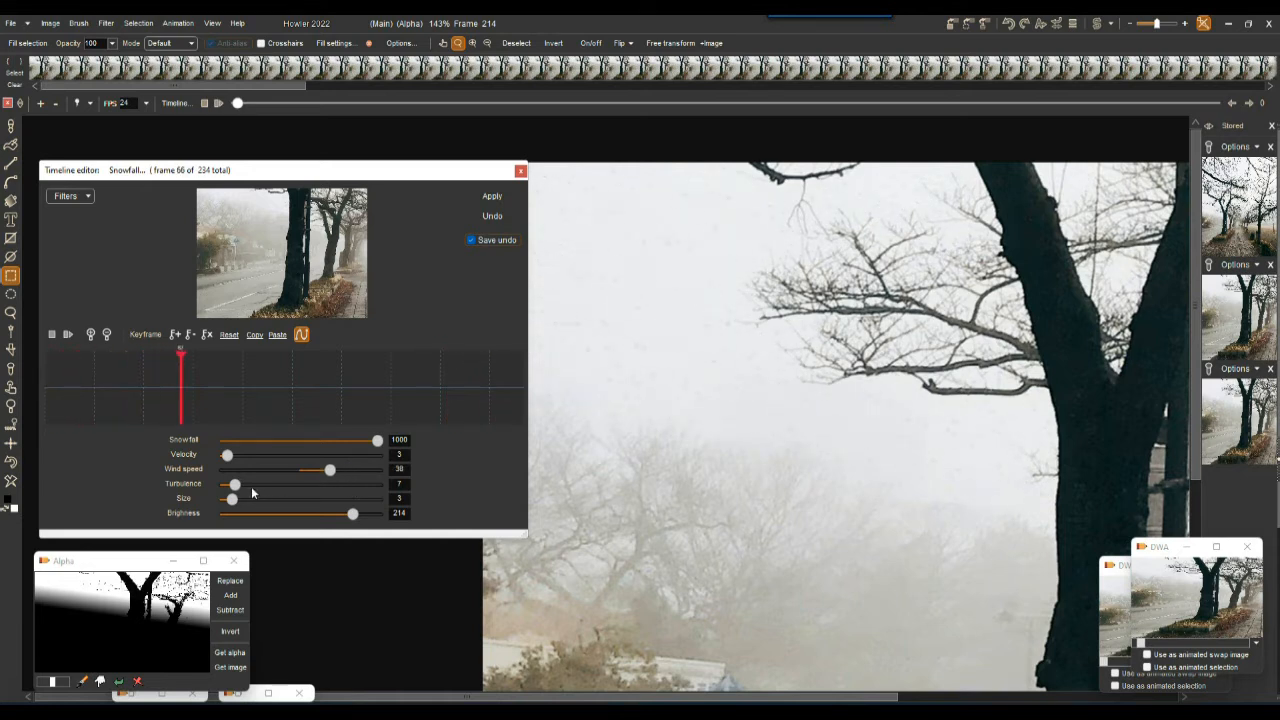
pyautogui.moveTo(232, 498); pyautogui.dragTo(222, 500)
pyautogui.moveTo(352, 514); pyautogui.dragTo(276, 515)
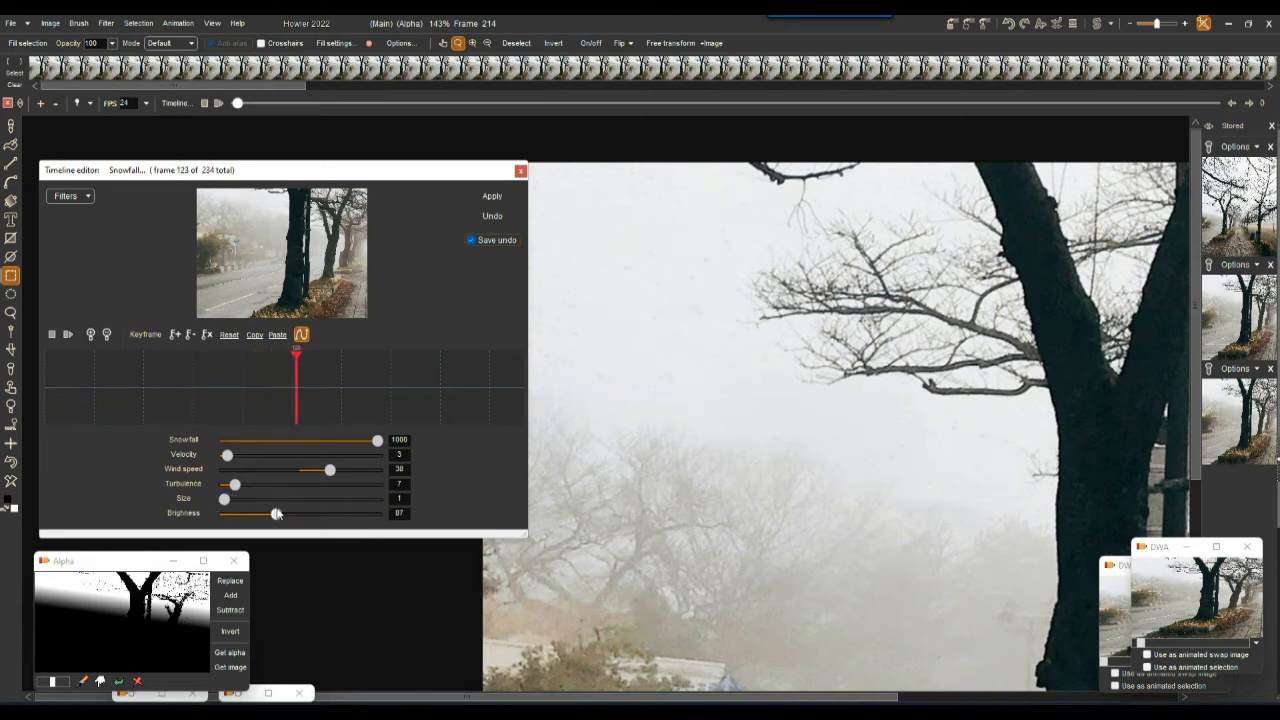
pyautogui.click(492, 196)
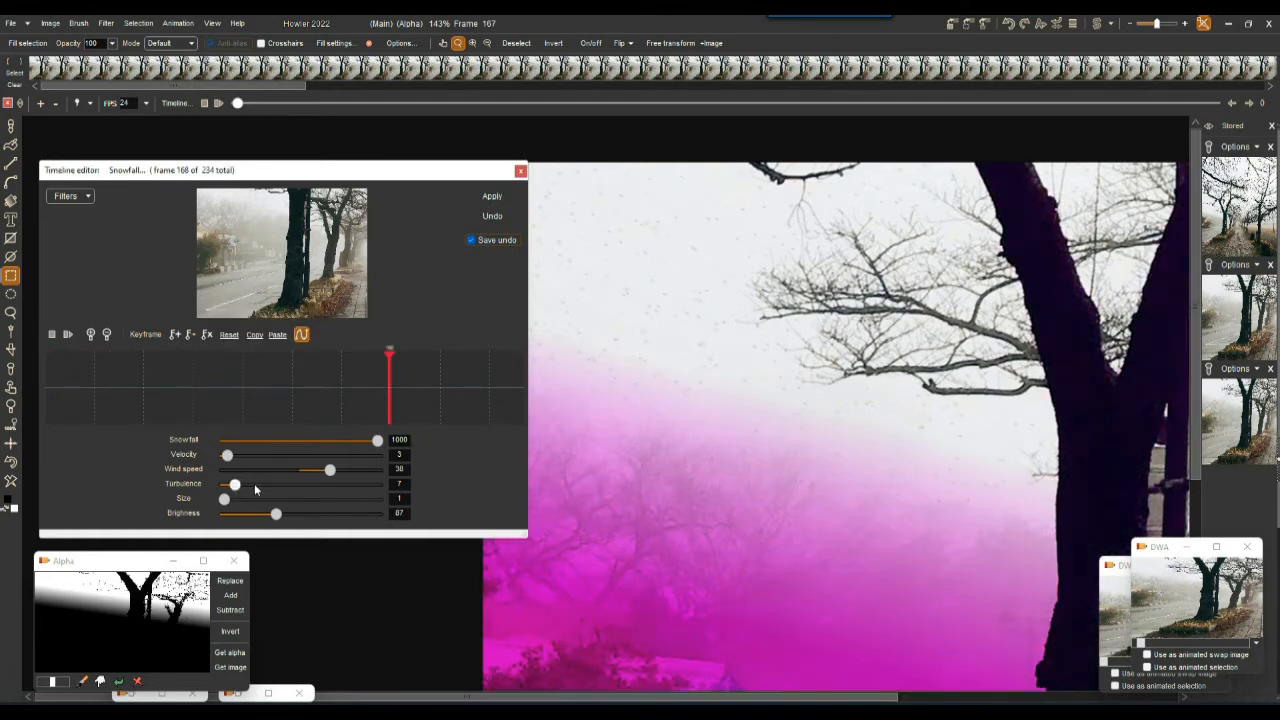
# - Apply another Snowfall pass with velocity 4, wind speed 79, size 4 and brightness 212
pyautogui.moveTo(338, 471); pyautogui.dragTo(359, 471)
pyautogui.moveTo(335, 516); pyautogui.dragTo(352, 523)
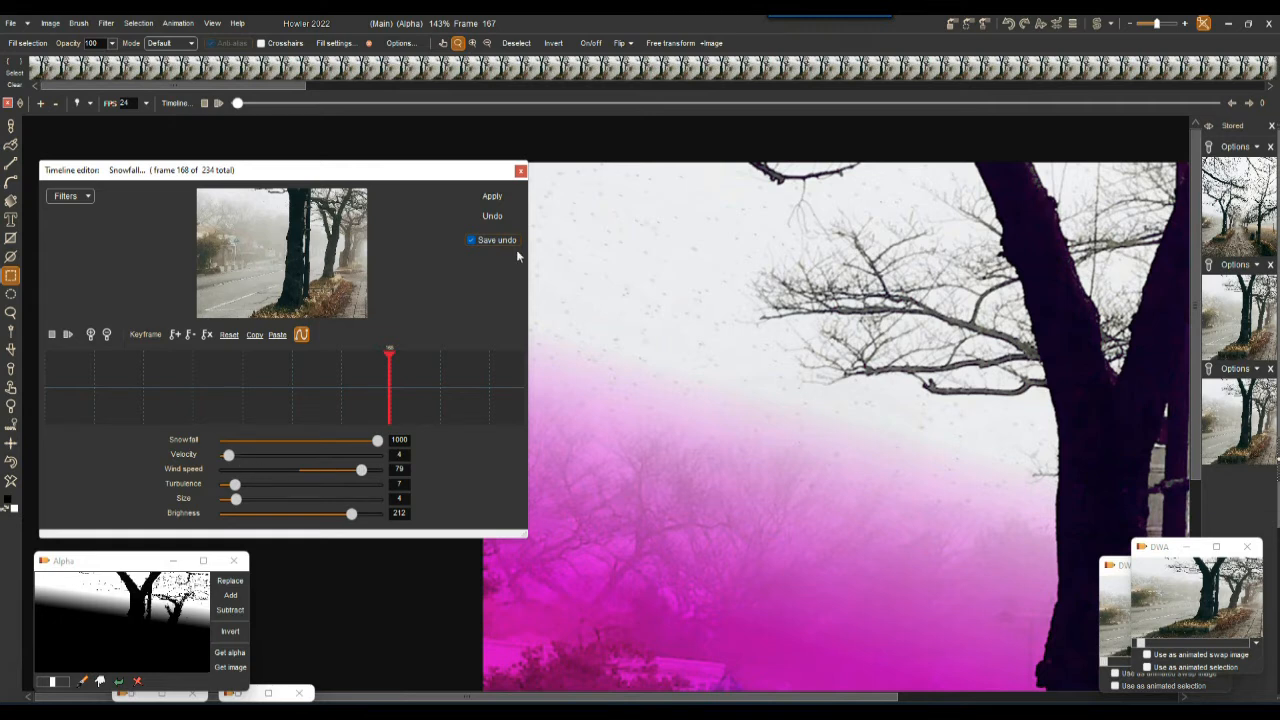
pyautogui.click(495, 195)
# - Play back the animation, examine the snowfall around the trunks and branches up close, and stop at frame 123
pyautogui.click(73, 332)
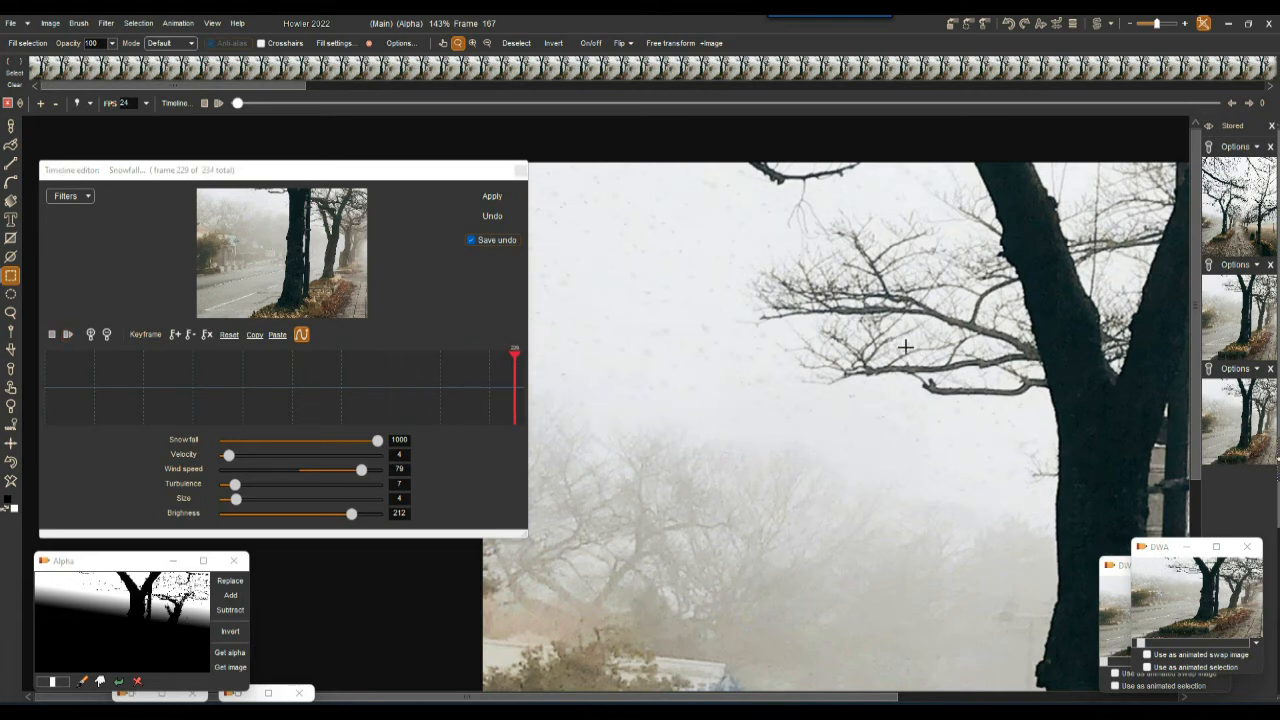
pyautogui.scroll(-2, 854, 337)
pyautogui.moveTo(1044, 378); pyautogui.dragTo(1001, 281)
pyautogui.scroll(3, 866, 376)
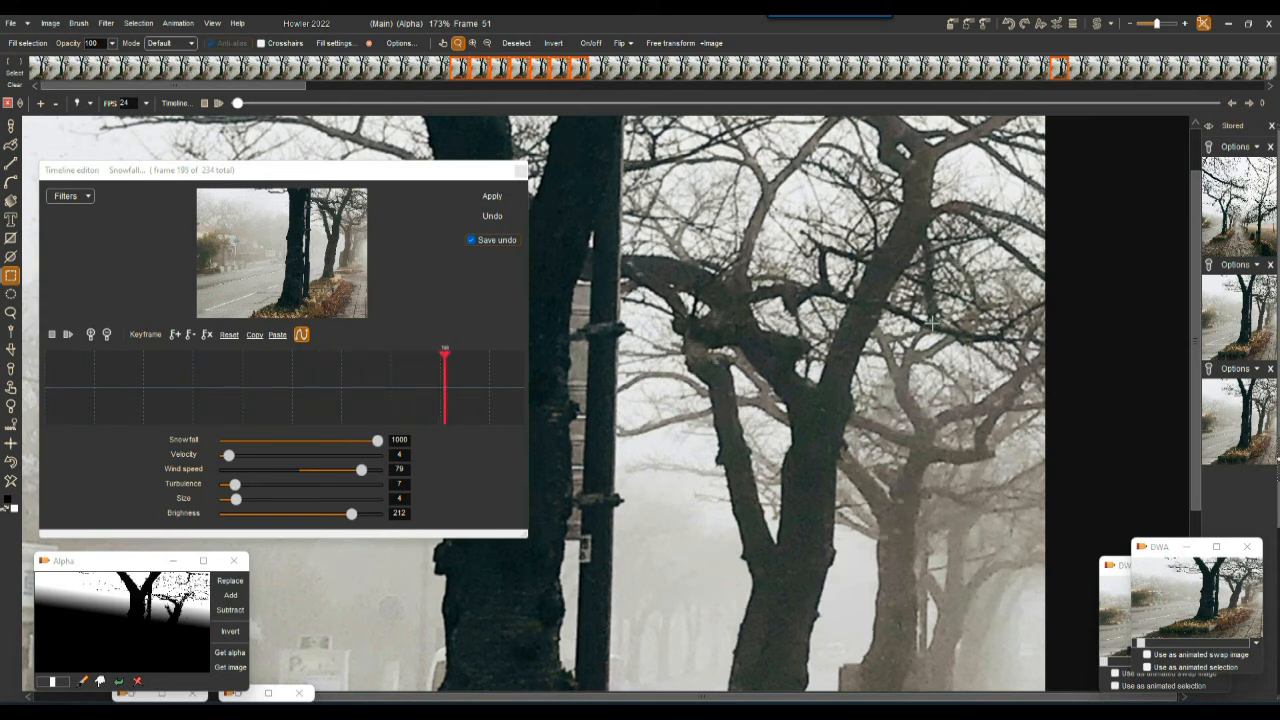
pyautogui.moveTo(630, 386); pyautogui.dragTo(740, 335)
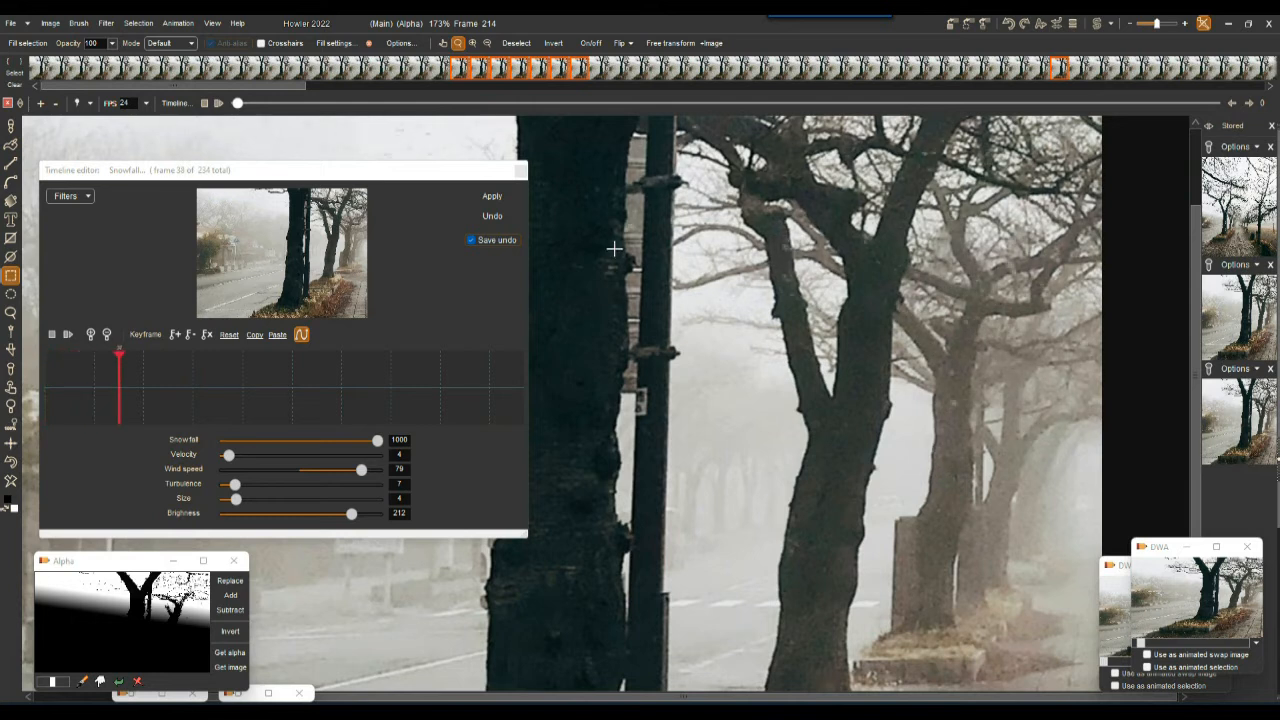
pyautogui.moveTo(720, 284); pyautogui.dragTo(895, 405)
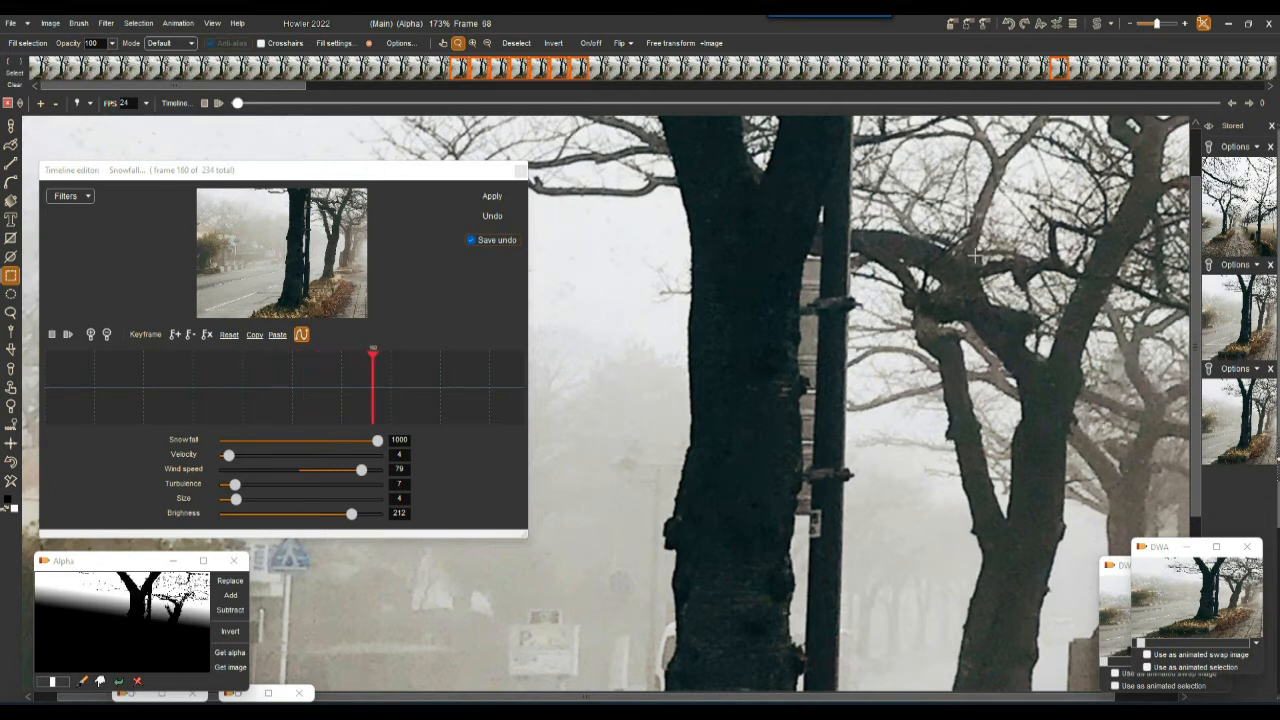
pyautogui.scroll(-2, 985, 332)
pyautogui.moveTo(1150, 405); pyautogui.dragTo(802, 286)
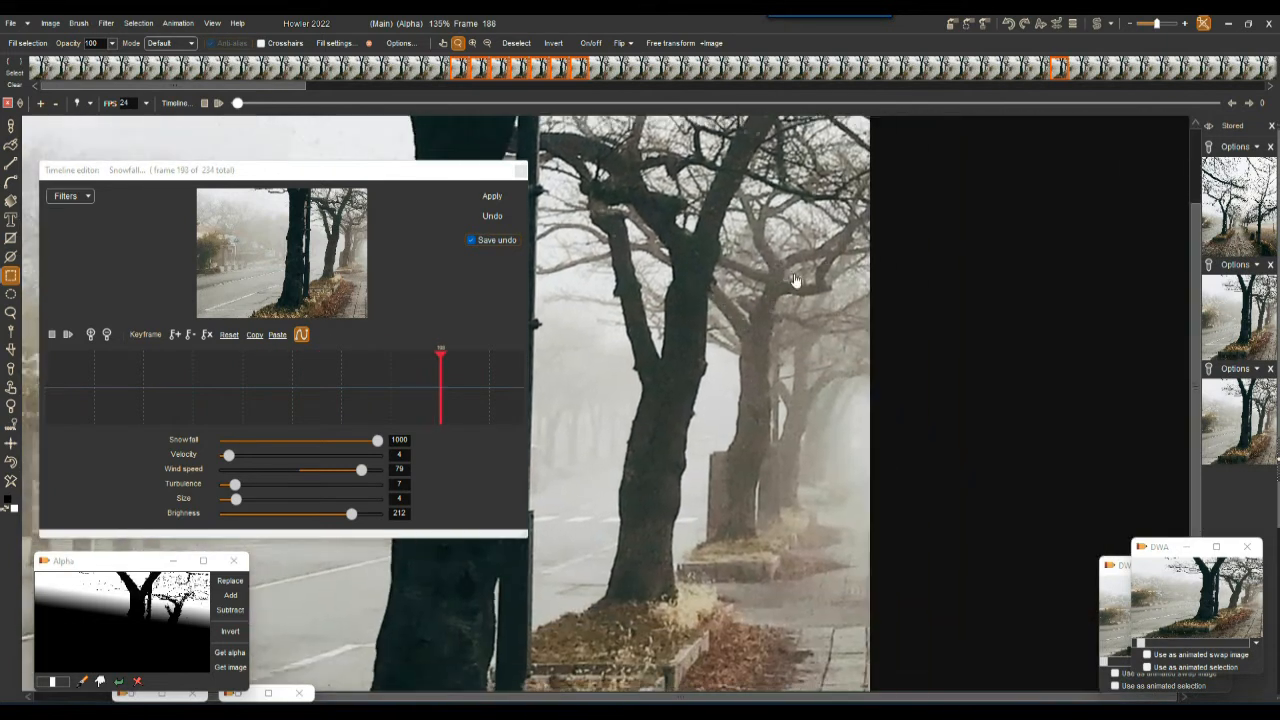
pyautogui.moveTo(677, 388); pyautogui.dragTo(920, 345)
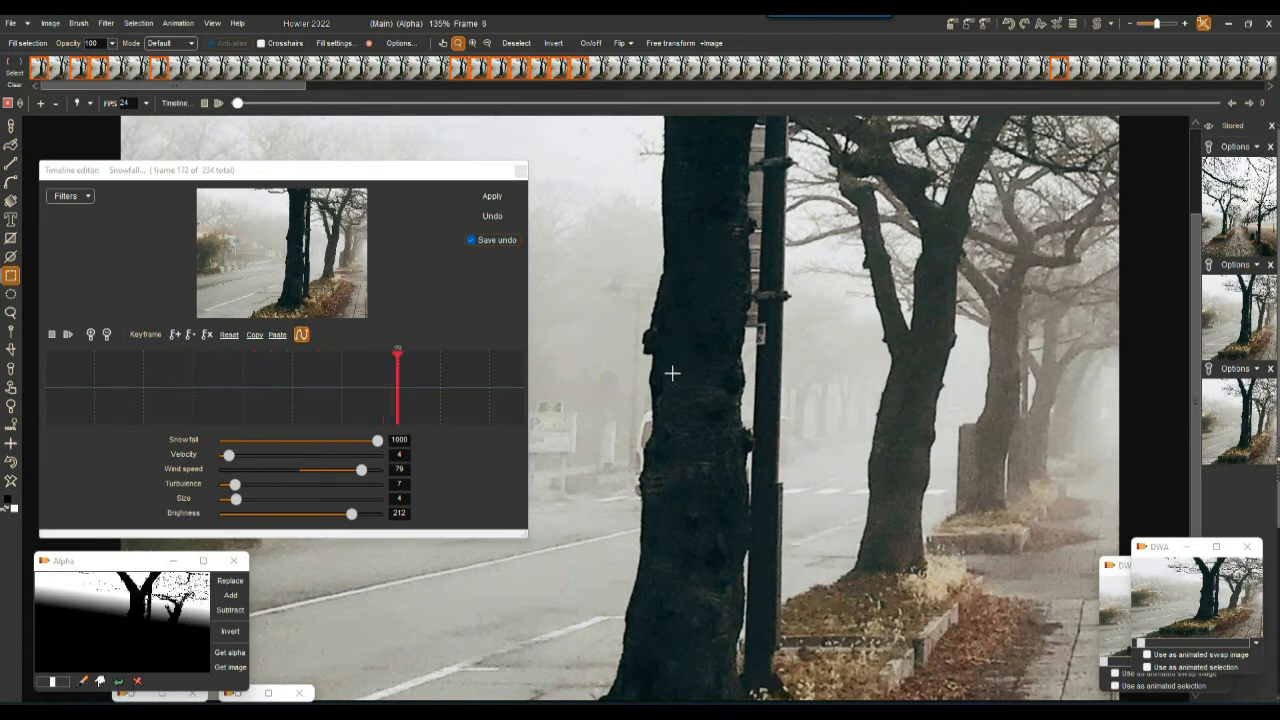
pyautogui.scroll(-3, 737, 318)
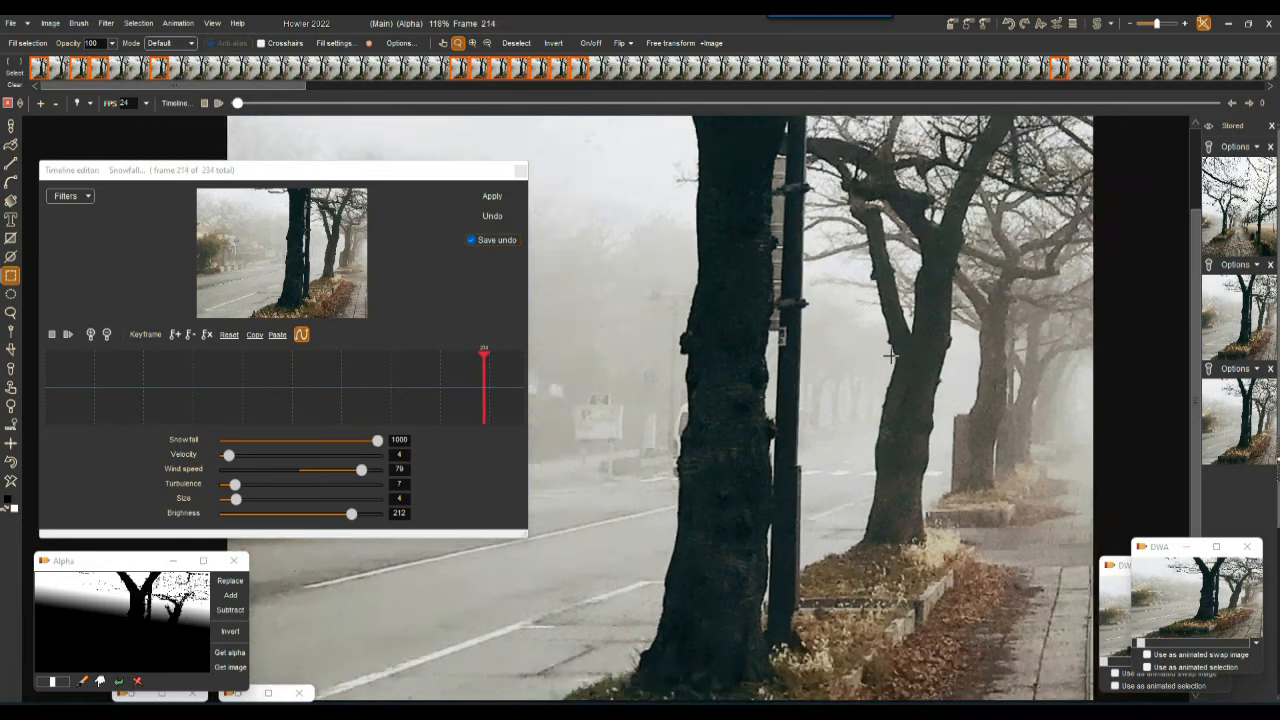
pyautogui.moveTo(1050, 225); pyautogui.dragTo(1002, 242)
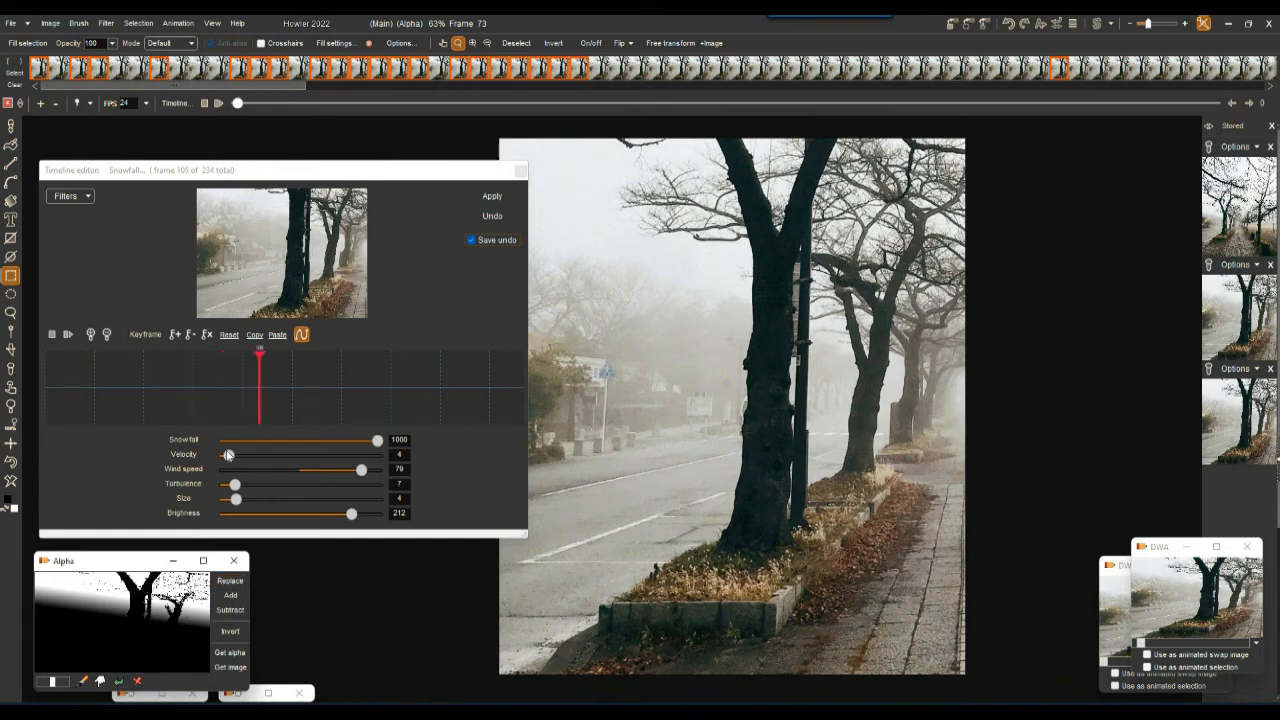
pyautogui.click(50, 336)
pyautogui.moveTo(276, 385)
pyautogui.mouseDown()
pyautogui.moveTo(217, 380)
pyautogui.moveTo(296, 372)
pyautogui.mouseUp()
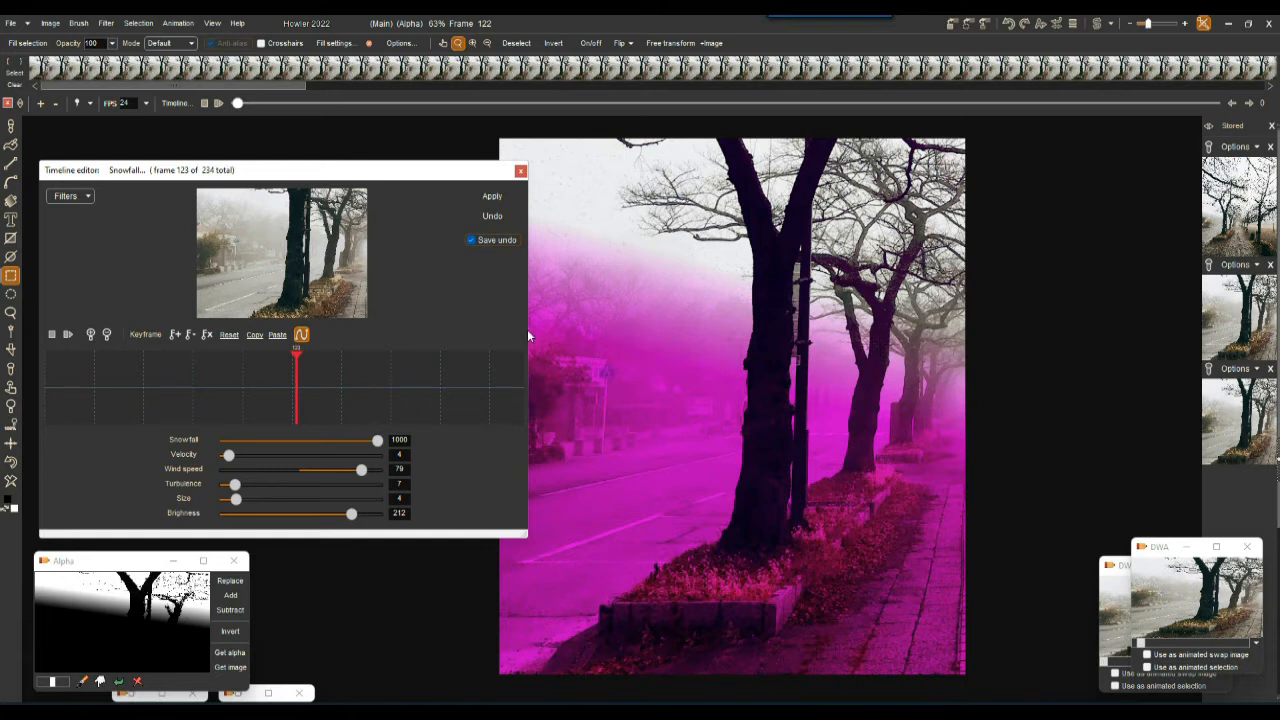
# - Add the foggy area and background trees behind the main trunk, including the lower street pole, to the selection with the Lasso
pyautogui.click(11, 313)
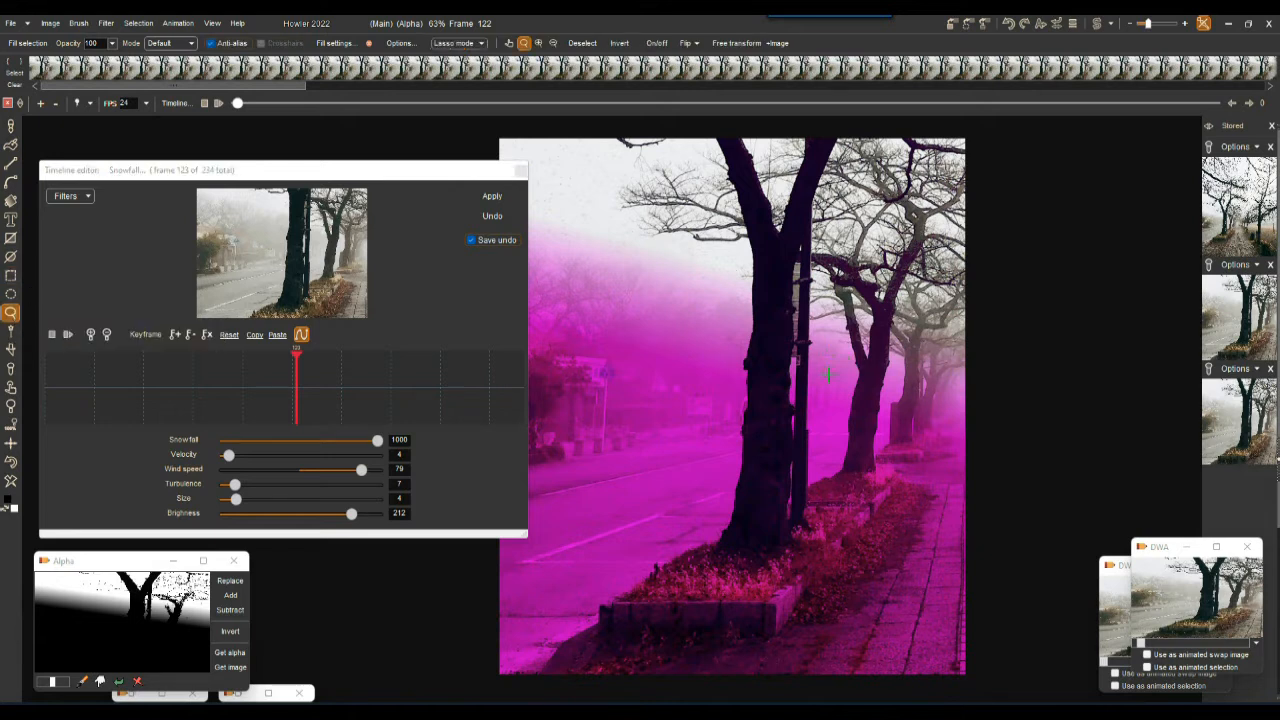
pyautogui.moveTo(816, 347)
pyautogui.mouseDown()
pyautogui.moveTo(1080, 474)
pyautogui.moveTo(888, 491)
pyautogui.moveTo(822, 355)
pyautogui.moveTo(836, 458)
pyautogui.moveTo(940, 523)
pyautogui.moveTo(1011, 423)
pyautogui.moveTo(966, 364)
pyautogui.moveTo(875, 374)
pyautogui.mouseUp()
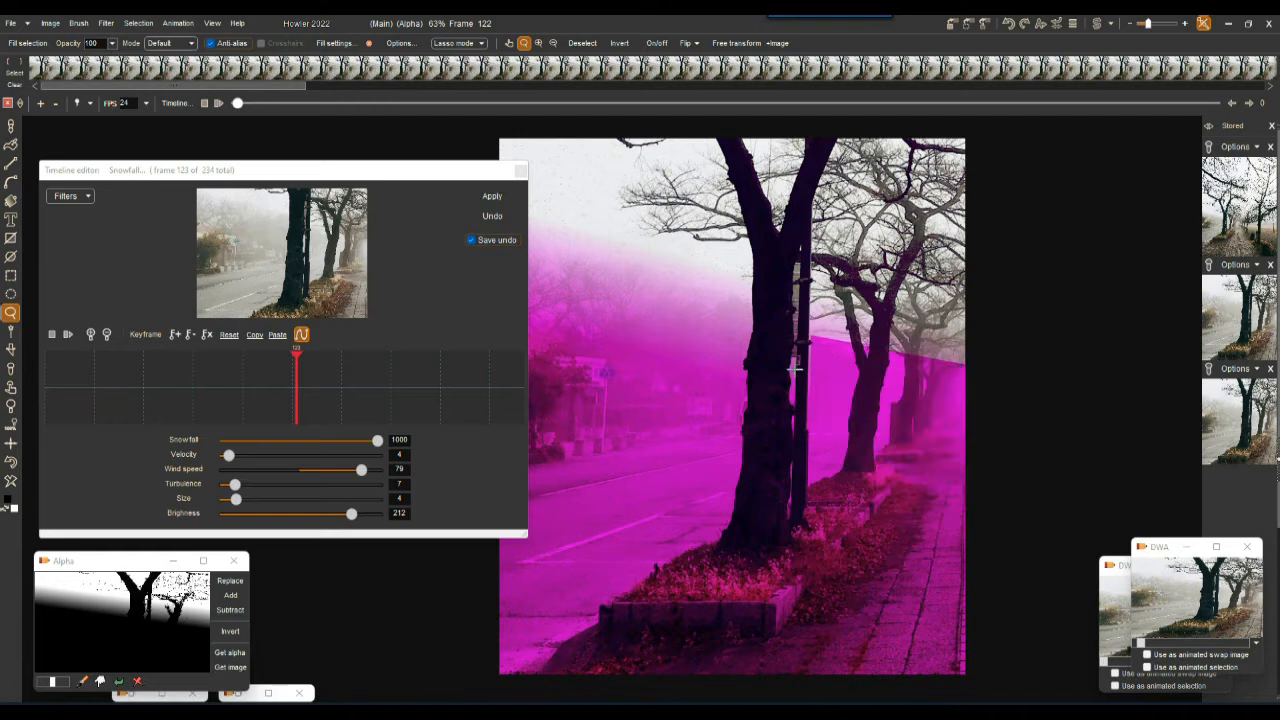
pyautogui.moveTo(851, 368)
pyautogui.mouseDown()
pyautogui.moveTo(840, 470)
pyautogui.moveTo(920, 497)
pyautogui.moveTo(1026, 480)
pyautogui.moveTo(997, 300)
pyautogui.moveTo(880, 300)
pyautogui.mouseUp()
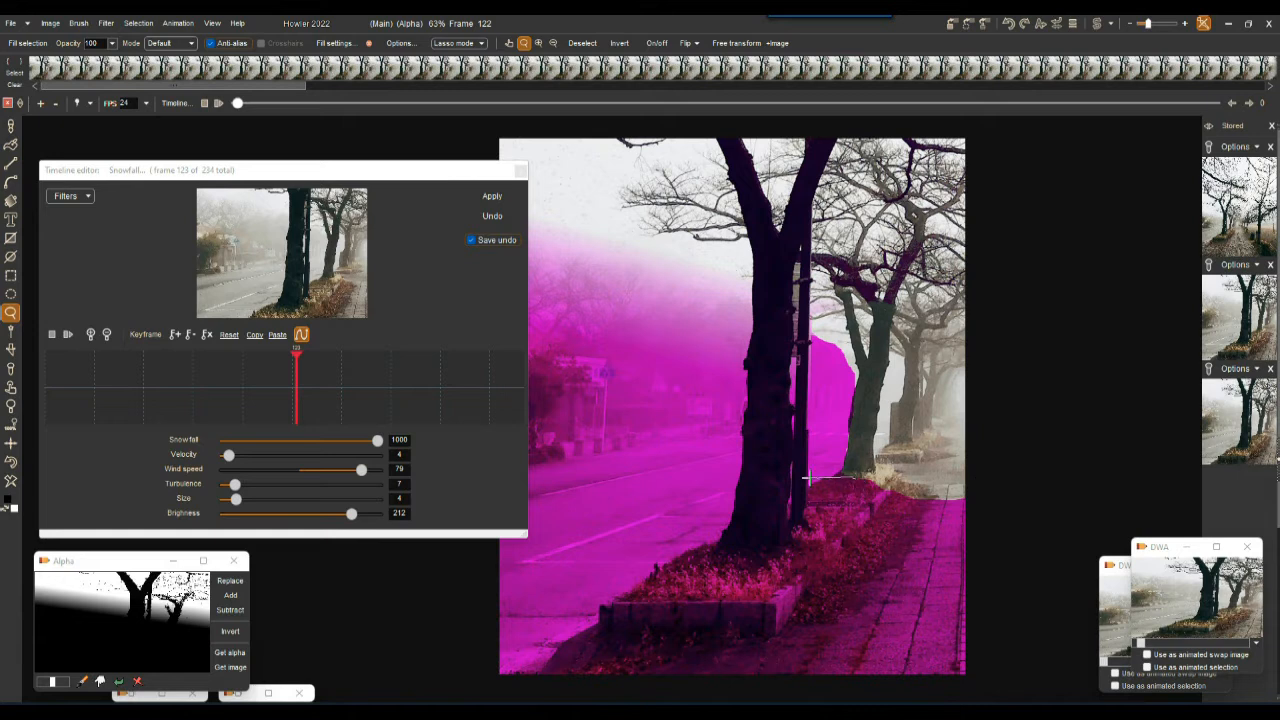
pyautogui.moveTo(806, 445); pyautogui.dragTo(803, 381)
pyautogui.moveTo(803, 336); pyautogui.dragTo(805, 330)
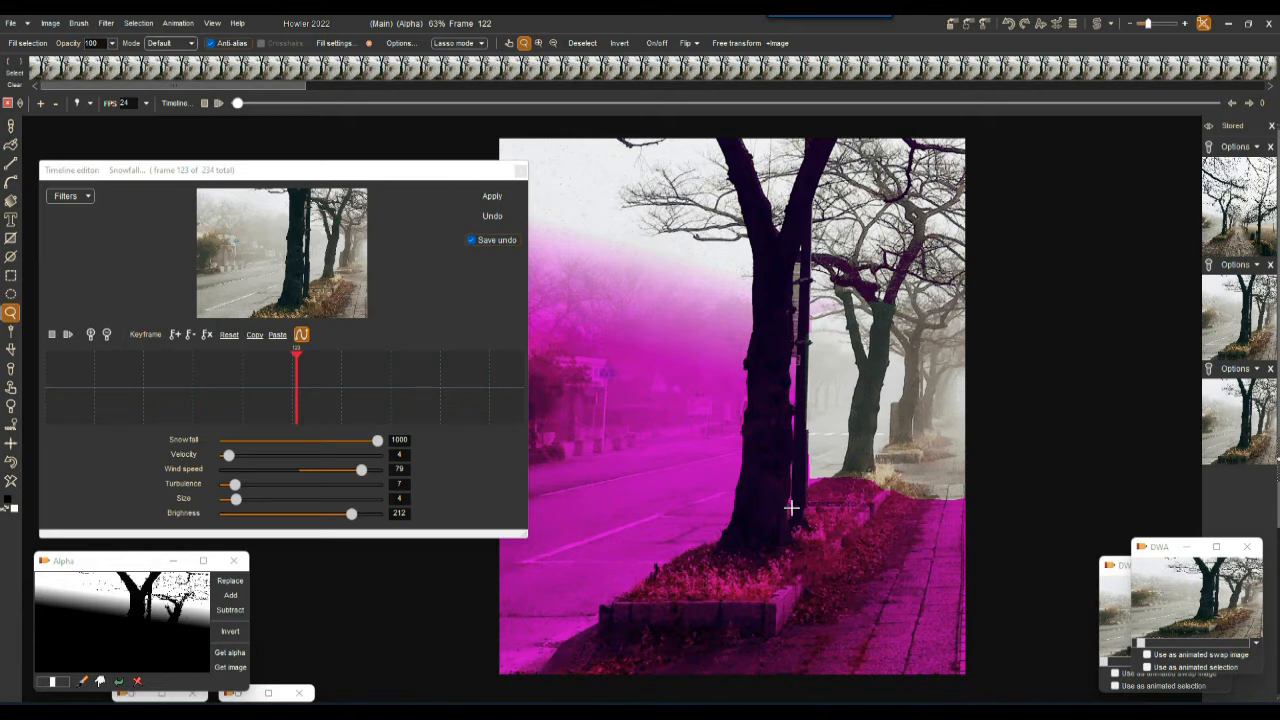
pyautogui.moveTo(857, 498)
pyautogui.mouseDown()
pyautogui.moveTo(893, 462)
pyautogui.moveTo(812, 458)
pyautogui.moveTo(793, 490)
pyautogui.mouseUp()
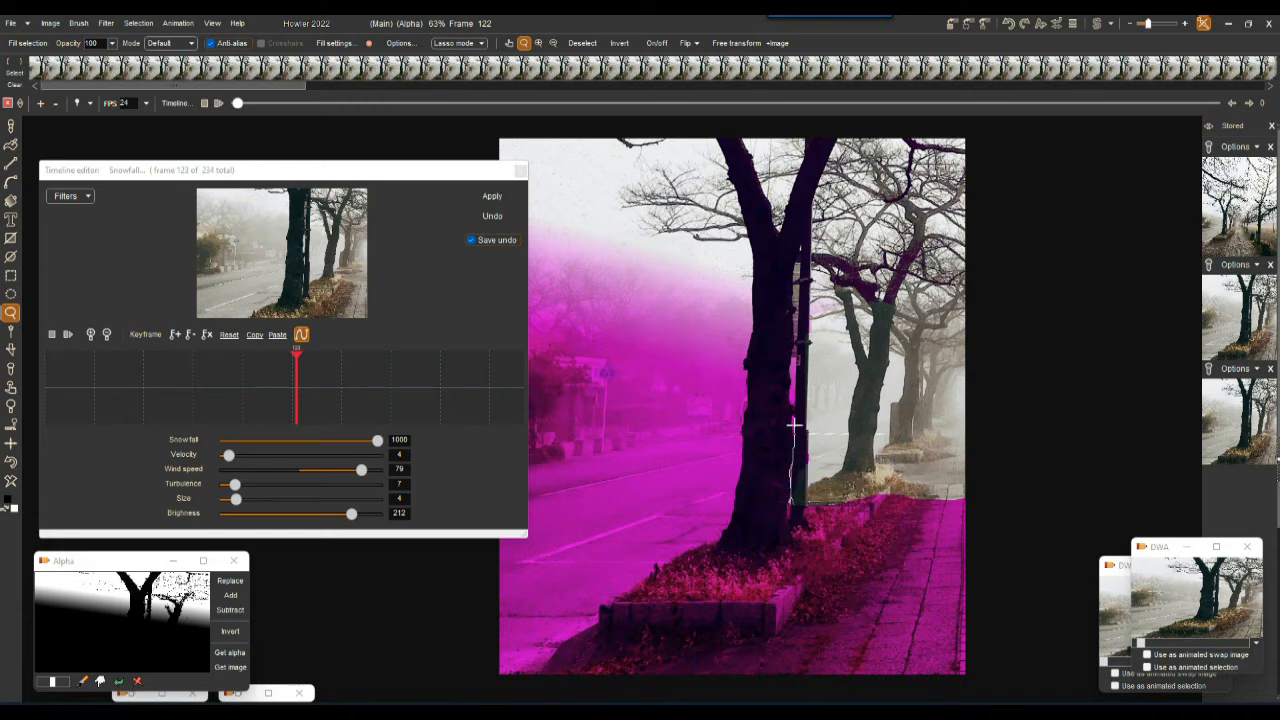
pyautogui.moveTo(791, 401)
pyautogui.mouseDown()
pyautogui.moveTo(790, 355)
pyautogui.moveTo(818, 343)
pyautogui.moveTo(820, 480)
pyautogui.moveTo(805, 498)
pyautogui.mouseUp()
# - Refine the selection along the narrow gap between the main trunk and the street pole, down to the ground
pyautogui.scroll(5, 825, 381)
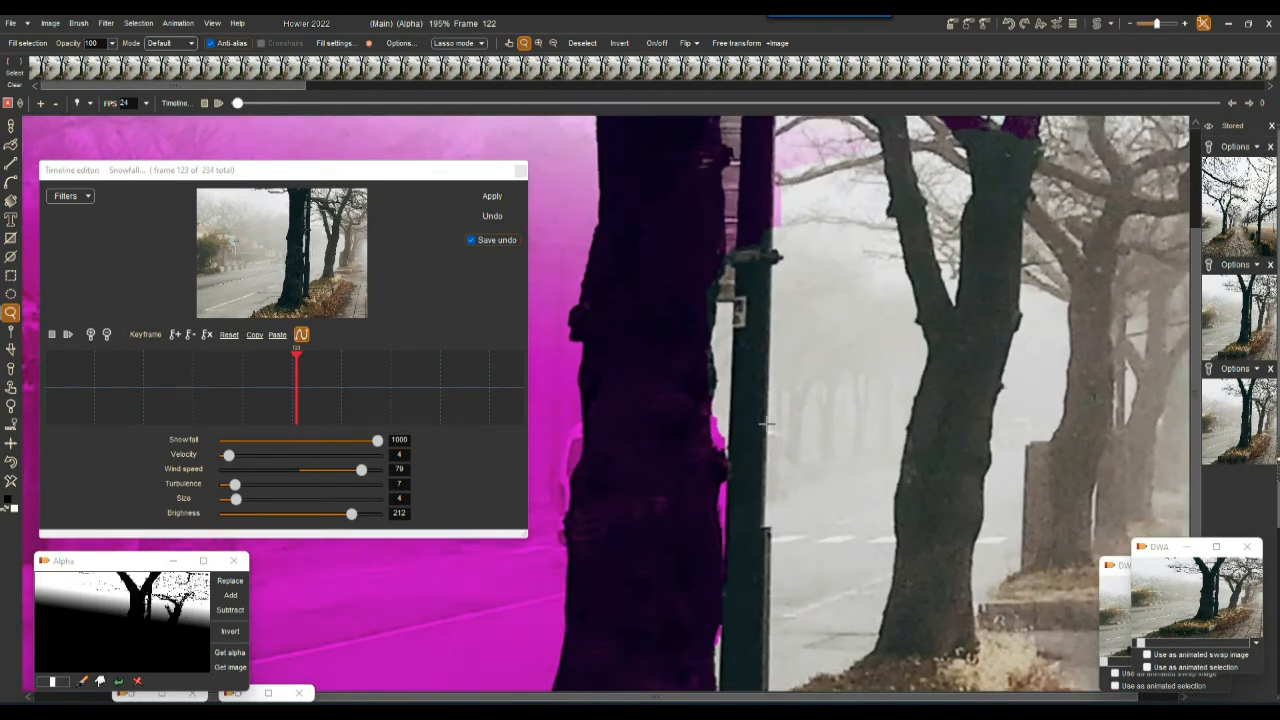
pyautogui.moveTo(760, 373); pyautogui.dragTo(455, 434)
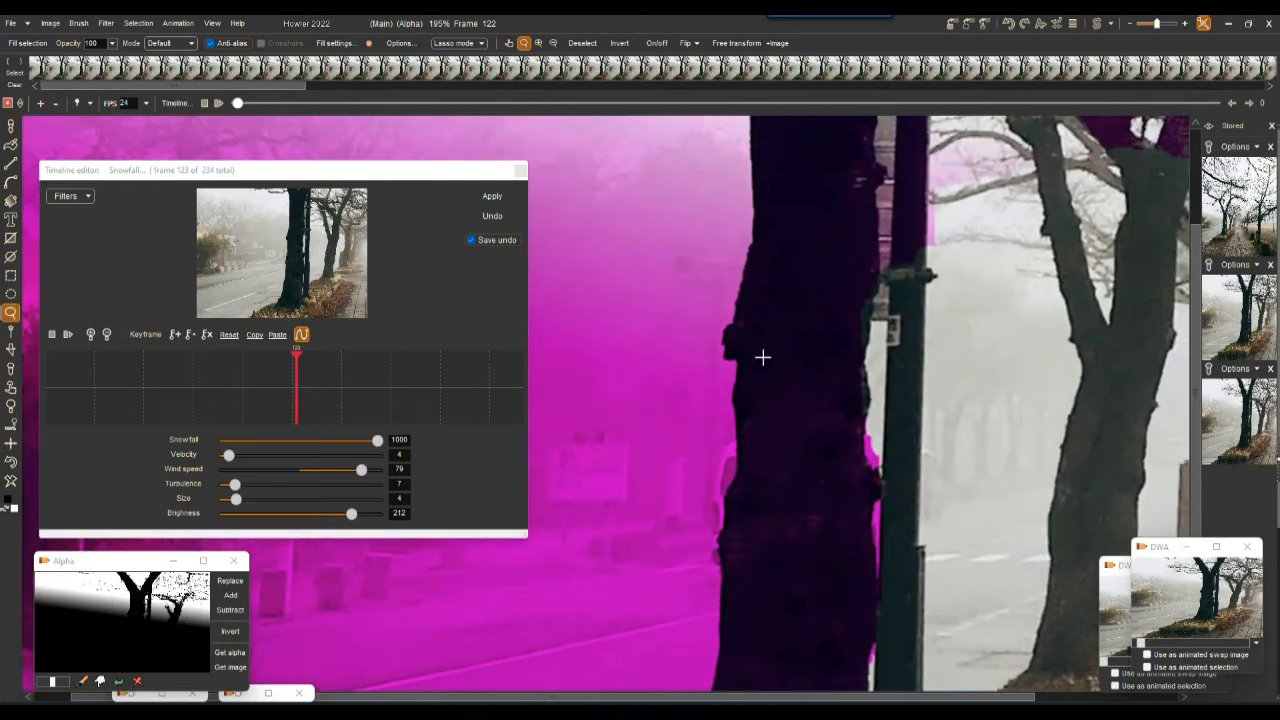
pyautogui.scroll(2, 850, 371)
pyautogui.scroll(1, 703, 374)
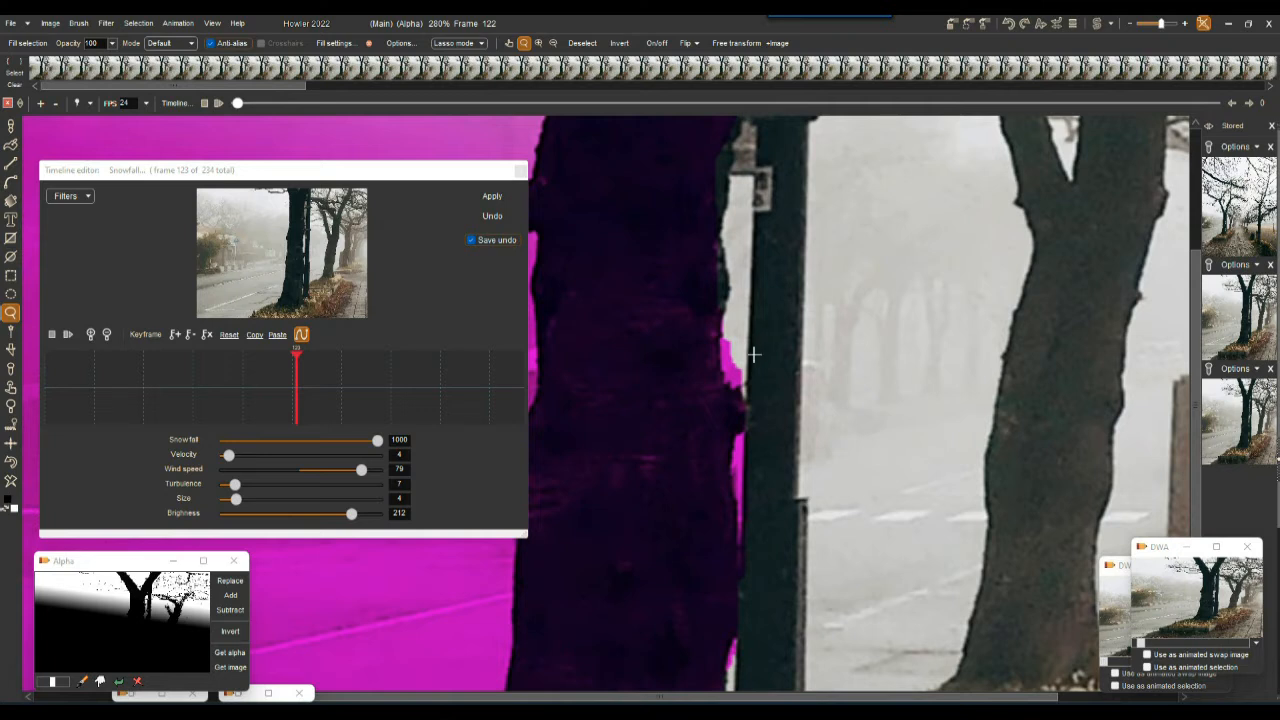
pyautogui.moveTo(733, 306)
pyautogui.mouseDown()
pyautogui.moveTo(717, 343)
pyautogui.moveTo(771, 370)
pyautogui.moveTo(740, 402)
pyautogui.moveTo(753, 423)
pyautogui.moveTo(736, 490)
pyautogui.moveTo(745, 540)
pyautogui.moveTo(831, 449)
pyautogui.moveTo(731, 479)
pyautogui.moveTo(763, 551)
pyautogui.moveTo(767, 527)
pyautogui.mouseUp()
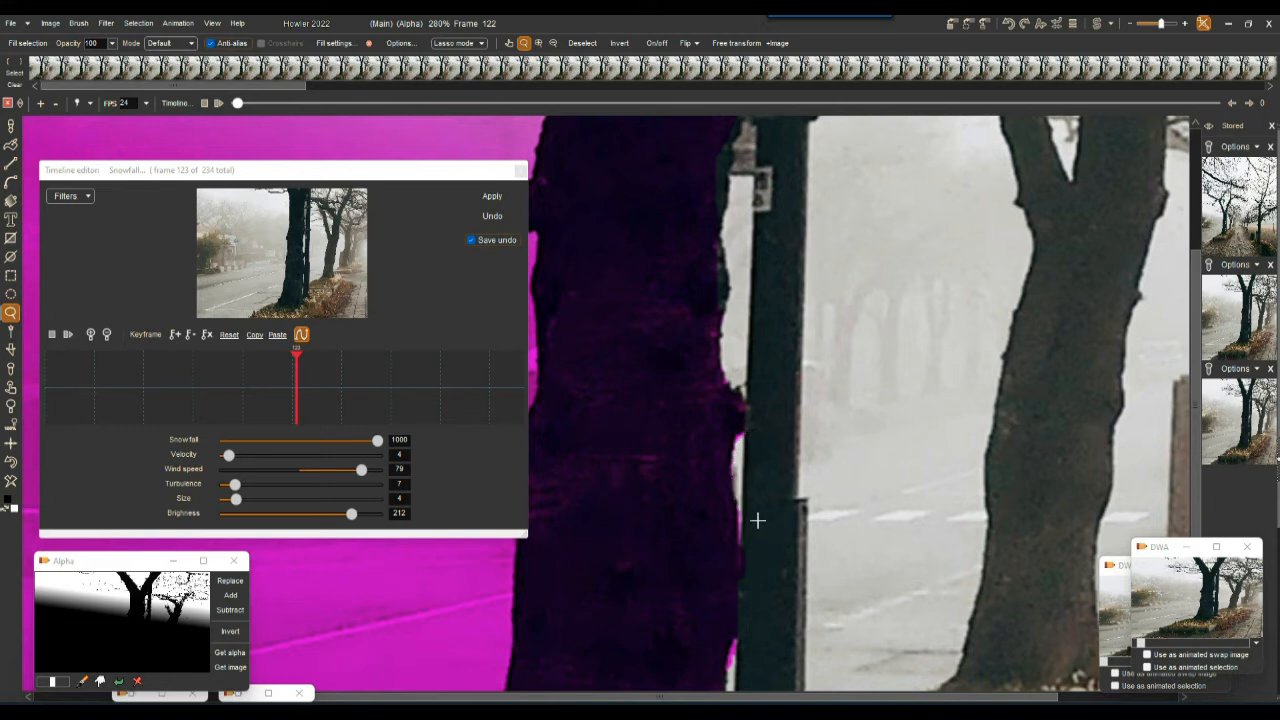
pyautogui.moveTo(744, 628); pyautogui.dragTo(814, 425)
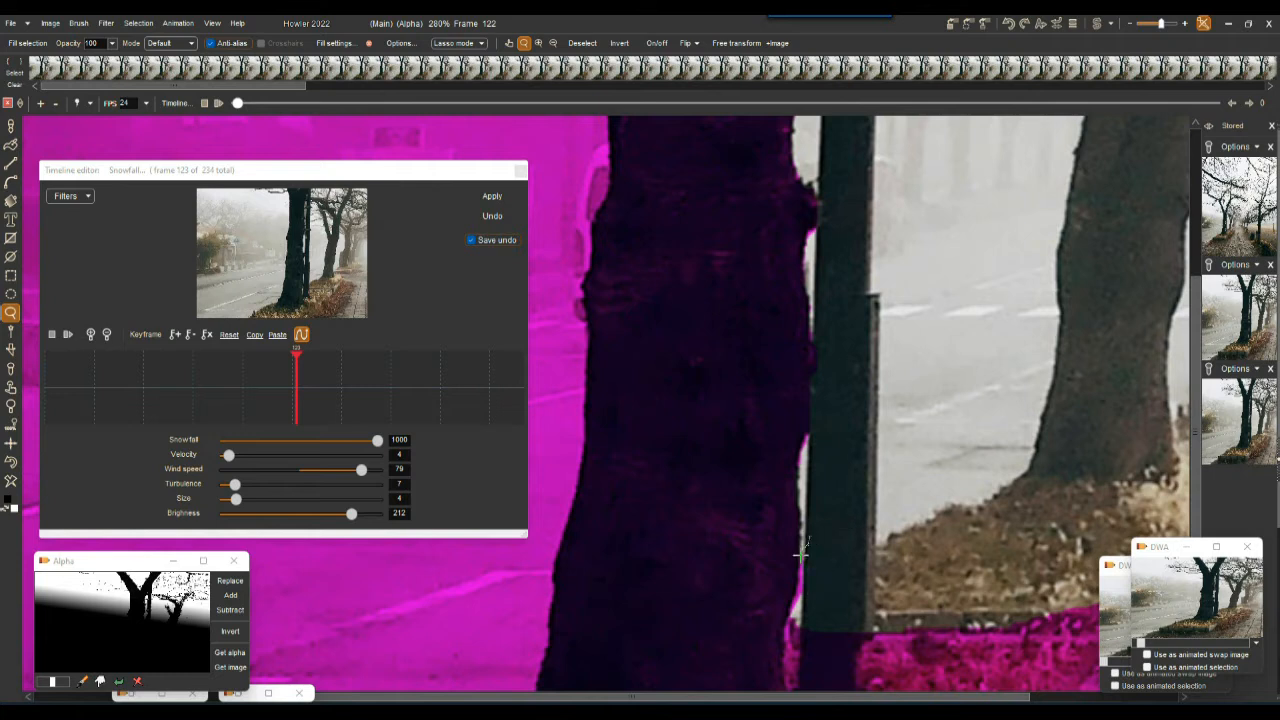
pyautogui.moveTo(793, 590)
pyautogui.mouseDown()
pyautogui.moveTo(779, 680)
pyautogui.moveTo(810, 612)
pyautogui.moveTo(818, 537)
pyautogui.mouseUp()
pyautogui.moveTo(883, 591); pyautogui.dragTo(869, 339)
pyautogui.moveTo(773, 410)
pyautogui.mouseDown()
pyautogui.moveTo(814, 443)
pyautogui.moveTo(908, 460)
pyautogui.moveTo(1166, 423)
pyautogui.moveTo(997, 315)
pyautogui.moveTo(820, 340)
pyautogui.moveTo(780, 375)
pyautogui.mouseUp()
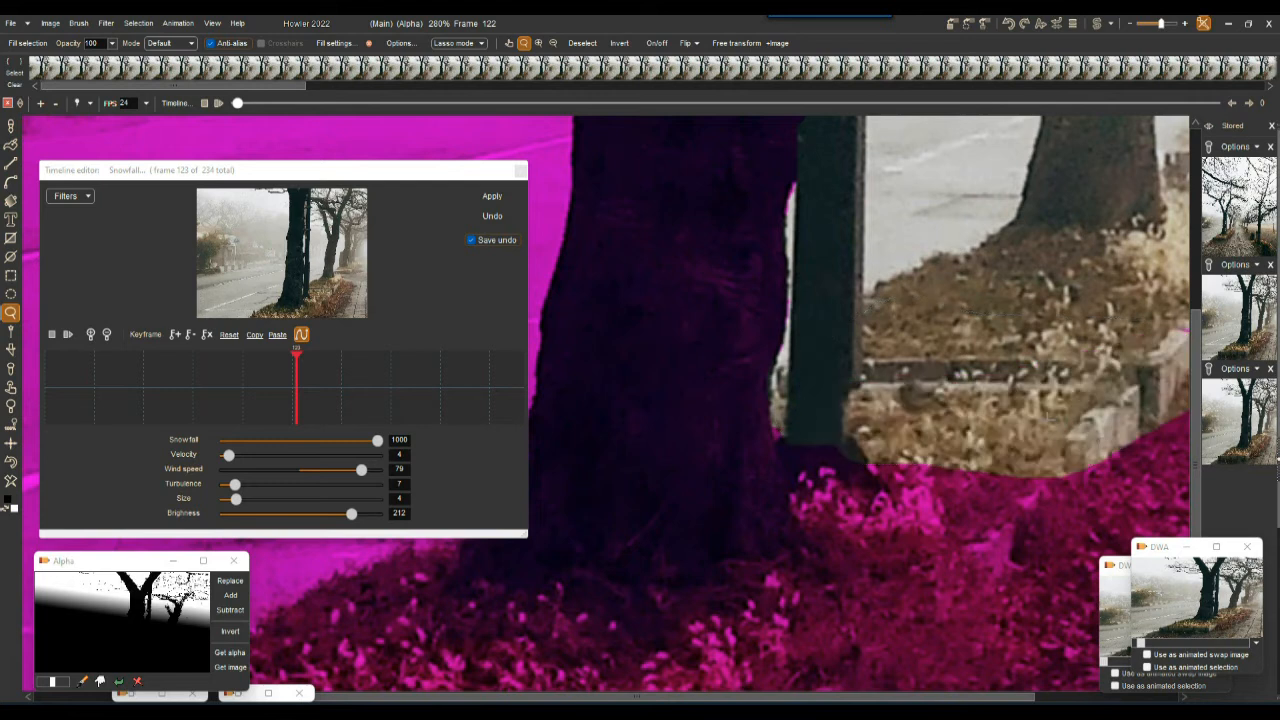
pyautogui.moveTo(1063, 460)
pyautogui.mouseDown()
pyautogui.moveTo(1151, 379)
pyautogui.moveTo(1050, 380)
pyautogui.mouseUp()
# - Lasso the foggy street, bushes and buildings left of the main trunk into the selection, leaving the near road masked
pyautogui.moveTo(977, 279); pyautogui.dragTo(1276, 330)
pyautogui.scroll(-3, 980, 352)
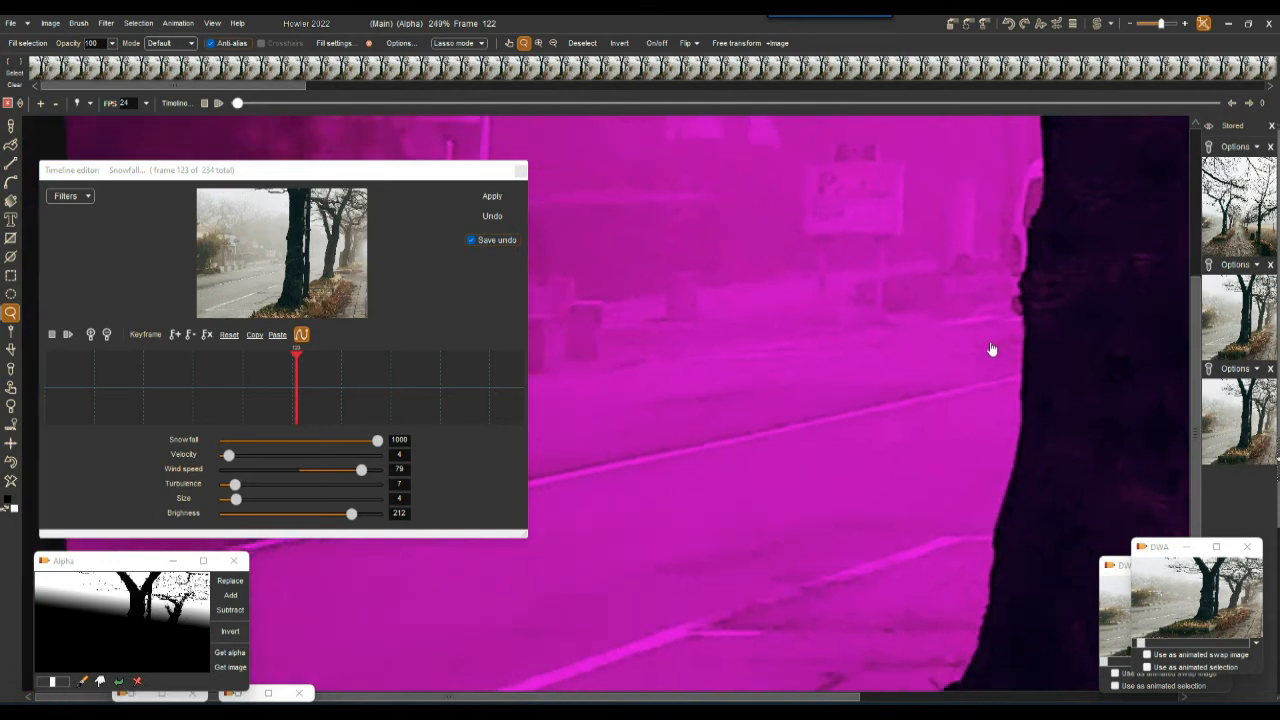
pyautogui.scroll(-4, 958, 357)
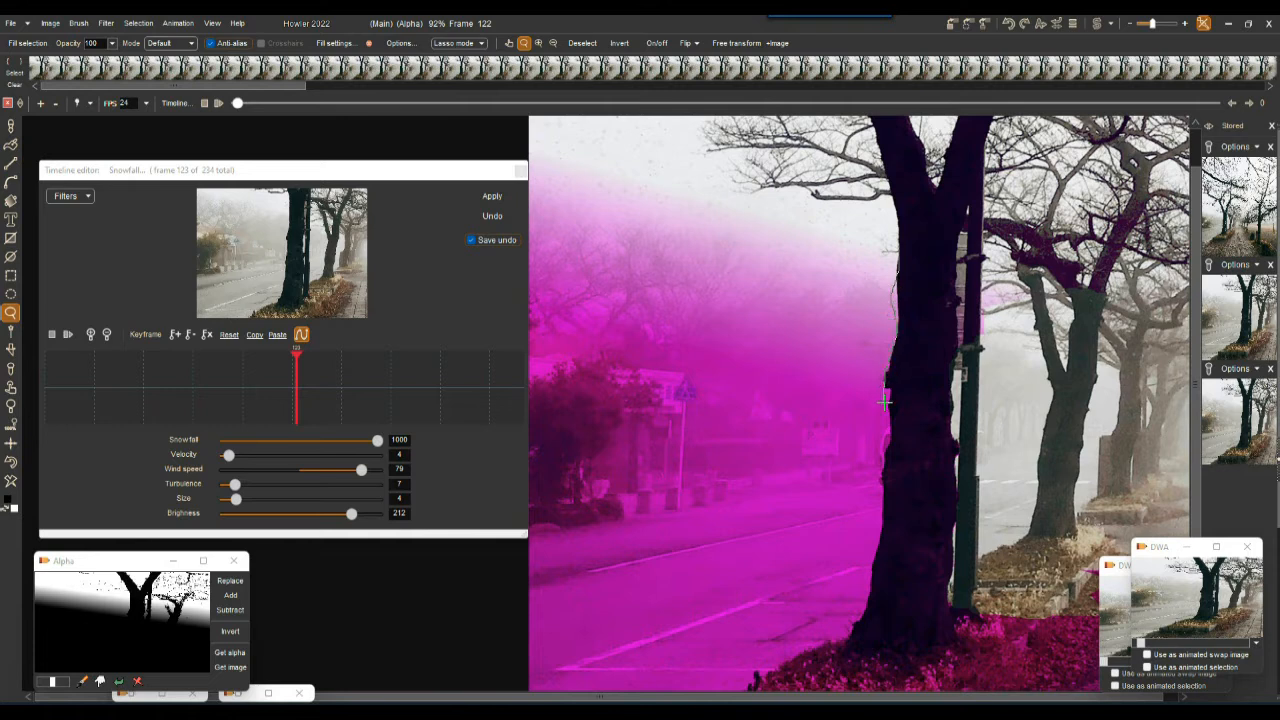
pyautogui.moveTo(888, 451); pyautogui.dragTo(883, 491)
pyautogui.moveTo(879, 535)
pyautogui.mouseDown()
pyautogui.moveTo(868, 570)
pyautogui.moveTo(560, 565)
pyautogui.moveTo(592, 453)
pyautogui.moveTo(542, 345)
pyautogui.moveTo(743, 222)
pyautogui.moveTo(843, 233)
pyautogui.mouseUp()
pyautogui.moveTo(768, 286)
pyautogui.mouseDown()
pyautogui.moveTo(759, 172)
pyautogui.moveTo(464, 191)
pyautogui.moveTo(545, 522)
pyautogui.mouseUp()
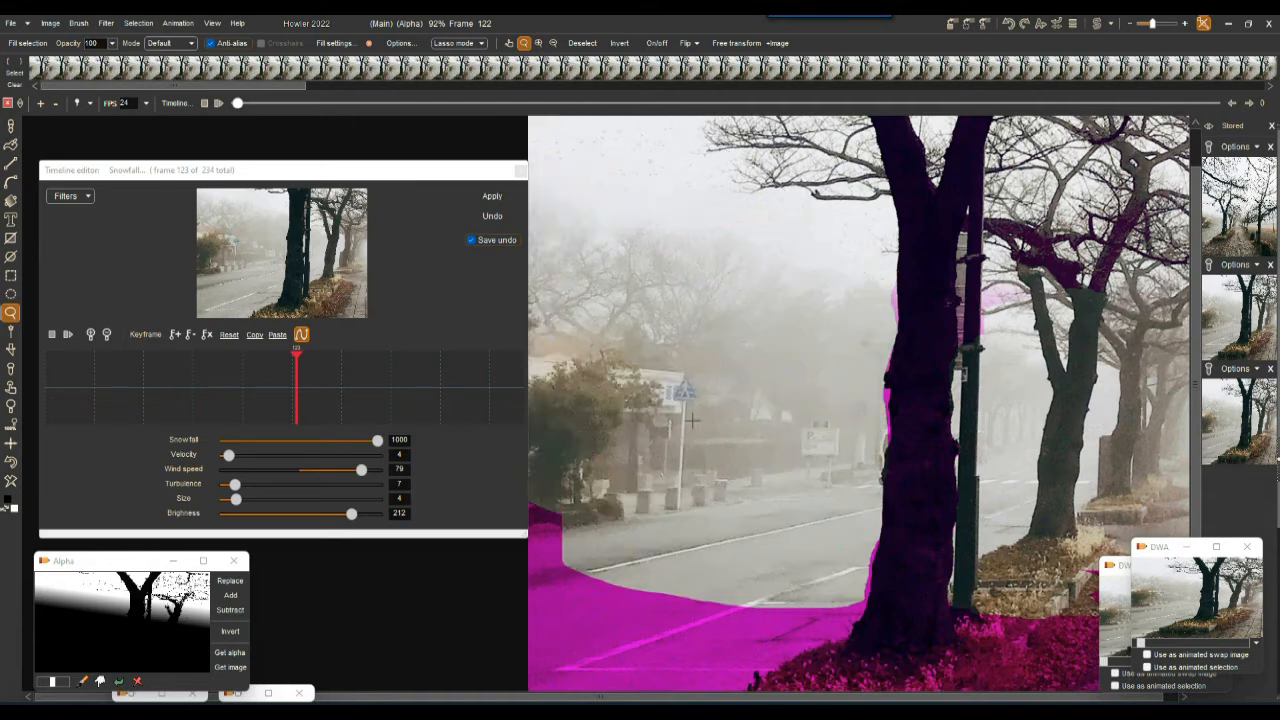
pyautogui.moveTo(703, 372)
pyautogui.mouseDown()
pyautogui.moveTo(492, 540)
pyautogui.moveTo(545, 615)
pyautogui.moveTo(812, 625)
pyautogui.moveTo(762, 537)
pyautogui.moveTo(748, 540)
pyautogui.mouseUp()
pyautogui.moveTo(857, 609)
pyautogui.mouseDown()
pyautogui.moveTo(620, 592)
pyautogui.moveTo(595, 645)
pyautogui.moveTo(800, 645)
pyautogui.moveTo(858, 598)
pyautogui.mouseUp()
# - Remove the leftover mask slivers along the main trunk's left edge from its lower part up to the fog line
pyautogui.scroll(4, 900, 590)
pyautogui.moveTo(878, 425)
pyautogui.mouseDown()
pyautogui.moveTo(852, 468)
pyautogui.moveTo(845, 636)
pyautogui.mouseUp()
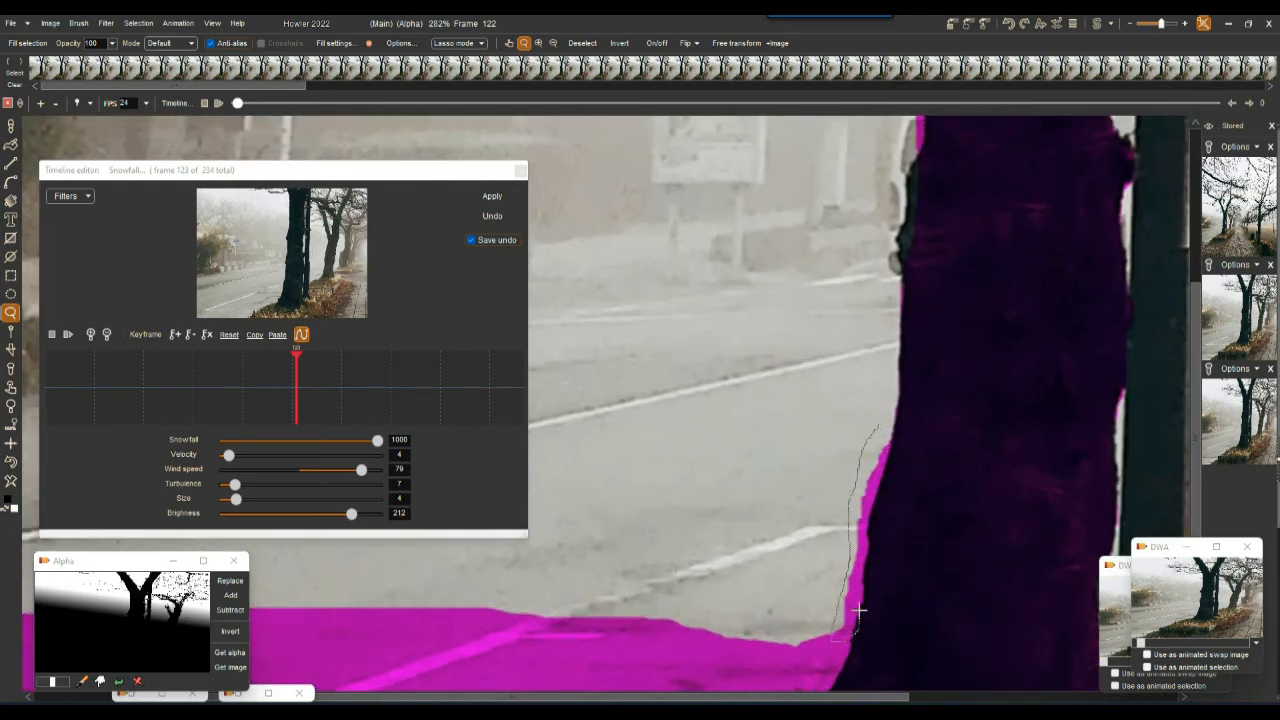
pyautogui.moveTo(862, 588)
pyautogui.mouseDown()
pyautogui.moveTo(893, 438)
pyautogui.moveTo(866, 426)
pyautogui.moveTo(878, 425)
pyautogui.mouseUp()
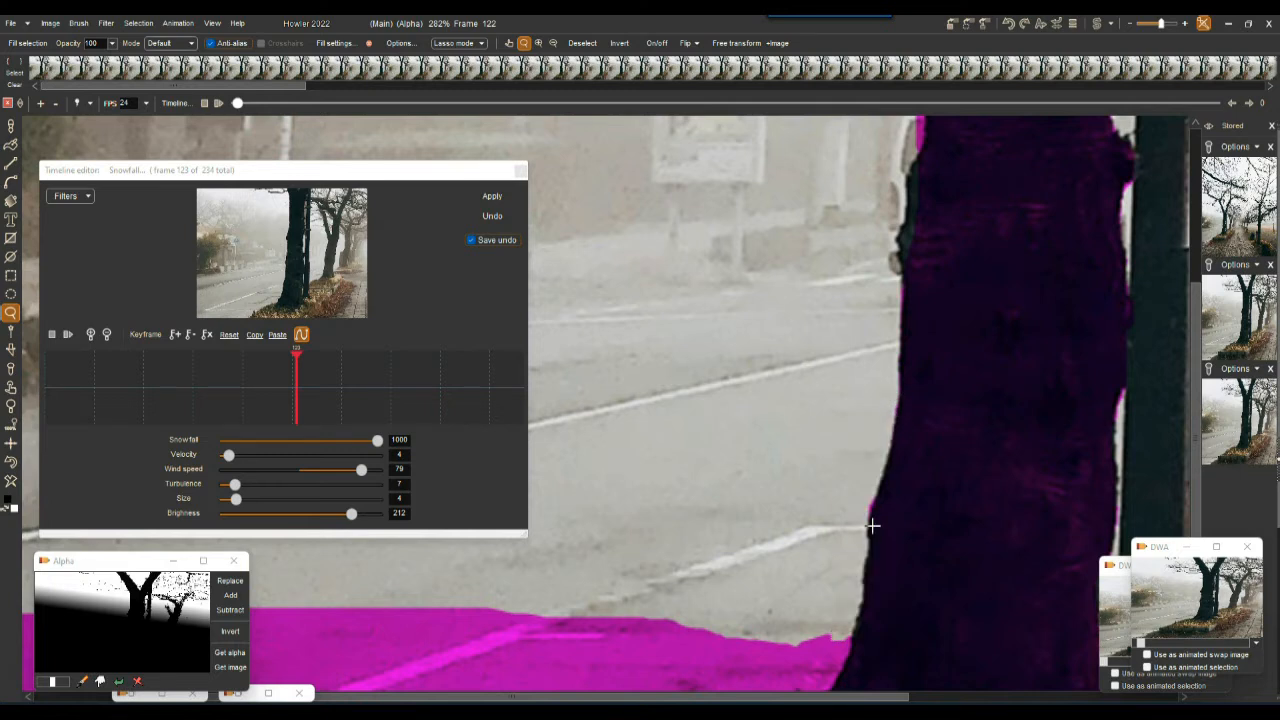
pyautogui.moveTo(802, 248); pyautogui.dragTo(203, 216)
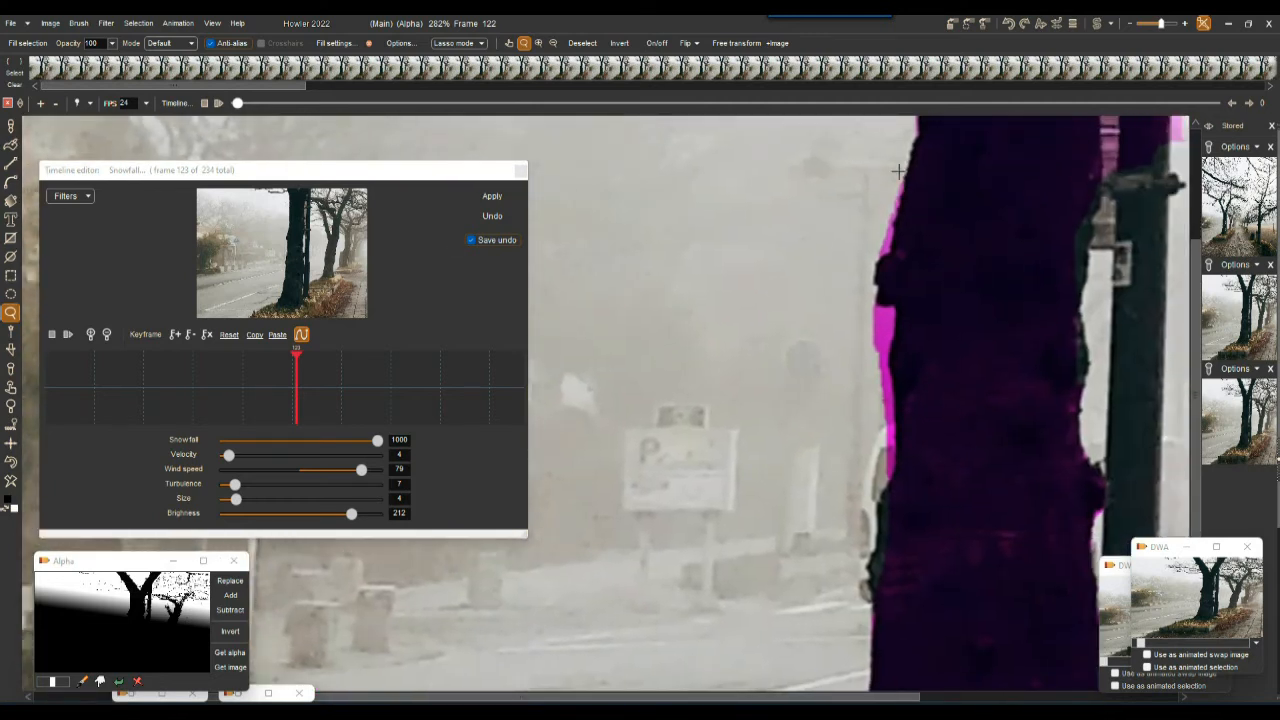
pyautogui.moveTo(902, 181)
pyautogui.mouseDown()
pyautogui.moveTo(888, 245)
pyautogui.moveTo(880, 217)
pyautogui.moveTo(898, 184)
pyautogui.mouseUp()
pyautogui.moveTo(897, 456)
pyautogui.mouseDown()
pyautogui.moveTo(858, 398)
pyautogui.moveTo(857, 314)
pyautogui.moveTo(885, 298)
pyautogui.mouseUp()
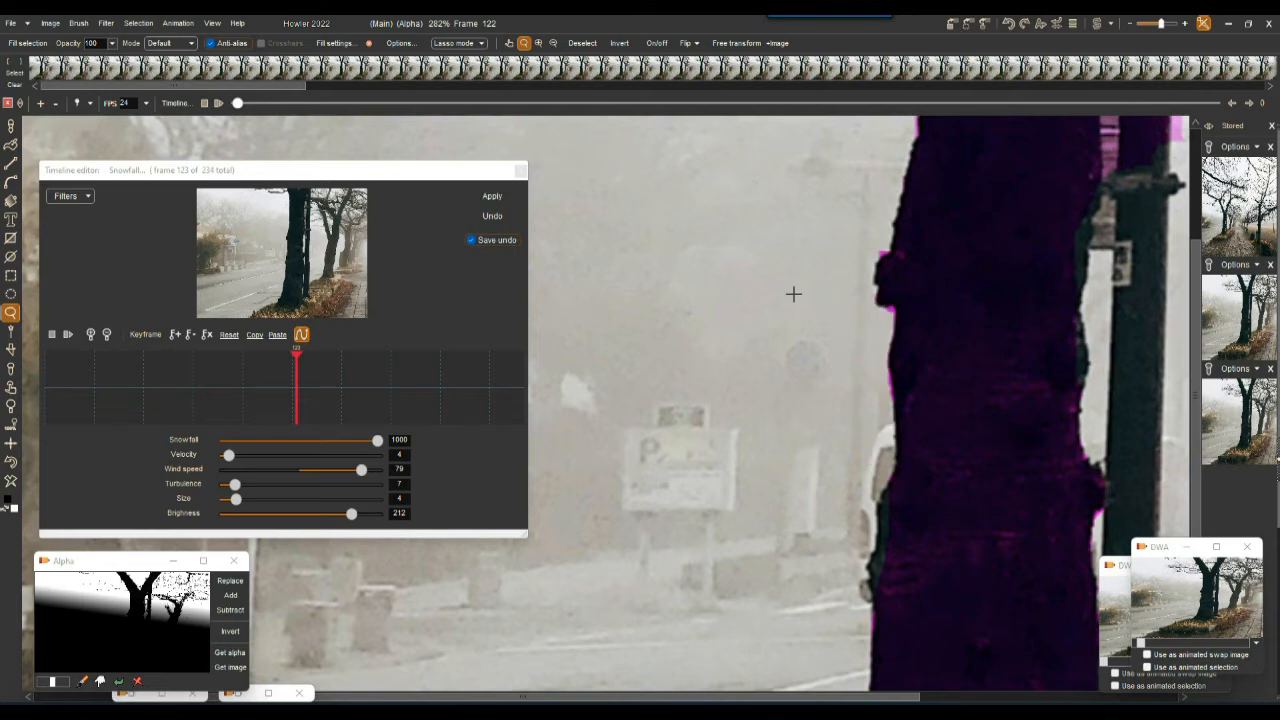
pyautogui.moveTo(807, 201); pyautogui.dragTo(730, 481)
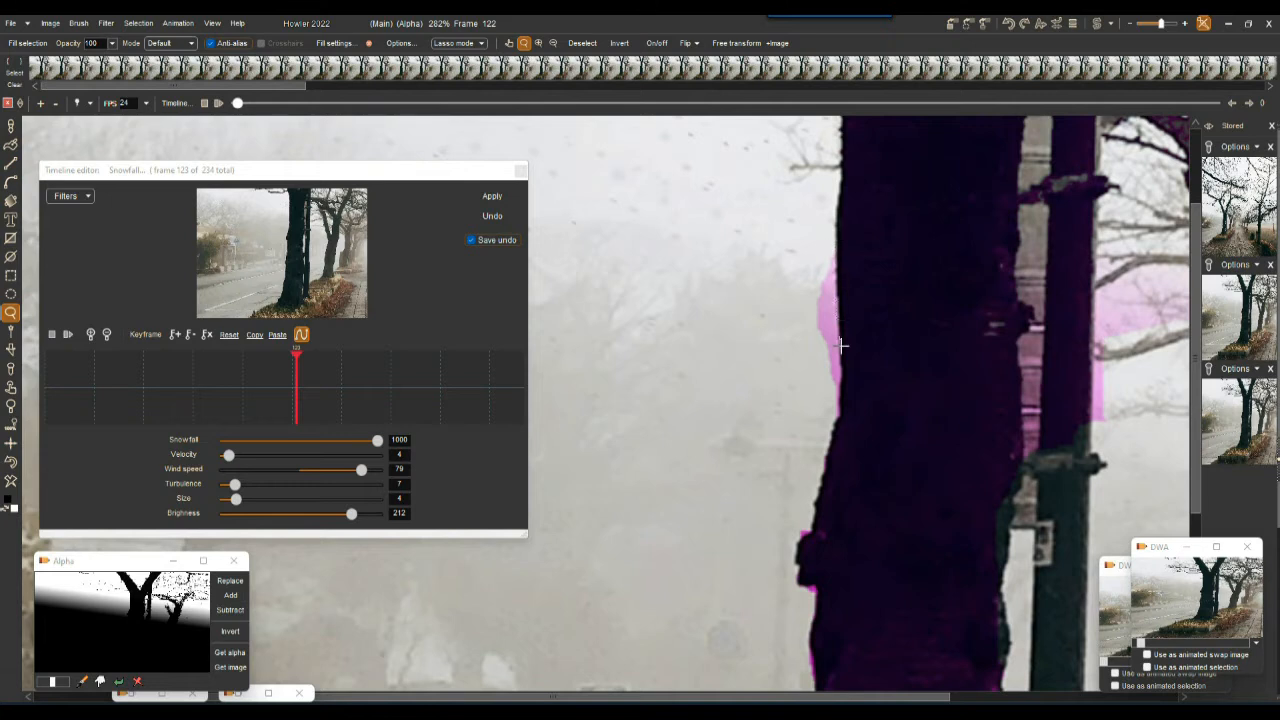
pyautogui.moveTo(833, 408)
pyautogui.mouseDown()
pyautogui.moveTo(814, 257)
pyautogui.moveTo(828, 252)
pyautogui.mouseUp()
# - Add the sign between the main trunk and the pole, and the faintly masked patch beside the pole, to the selection
pyautogui.moveTo(974, 316); pyautogui.dragTo(702, 231)
pyautogui.moveTo(813, 450); pyautogui.dragTo(727, 407)
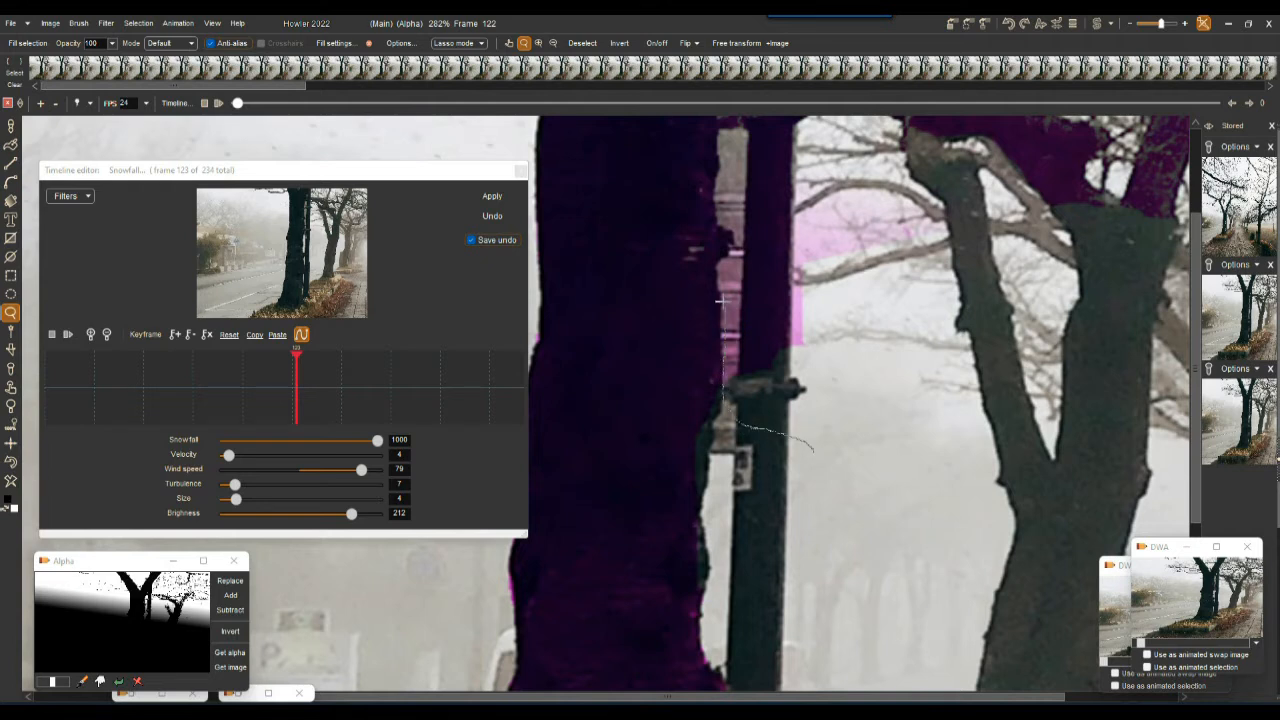
pyautogui.moveTo(724, 232)
pyautogui.mouseDown()
pyautogui.moveTo(710, 188)
pyautogui.moveTo(805, 198)
pyautogui.moveTo(812, 452)
pyautogui.mouseUp()
pyautogui.moveTo(871, 354); pyautogui.dragTo(851, 557)
pyautogui.moveTo(822, 636)
pyautogui.mouseDown()
pyautogui.moveTo(797, 611)
pyautogui.moveTo(780, 495)
pyautogui.moveTo(998, 606)
pyautogui.moveTo(825, 601)
pyautogui.moveTo(761, 537)
pyautogui.moveTo(795, 615)
pyautogui.mouseUp()
# - Lasso the upper street pole below the trunk's fork and the adjoining part of the thick branch into the selection
pyautogui.moveTo(807, 411); pyautogui.dragTo(859, 627)
pyautogui.moveTo(865, 420); pyautogui.dragTo(863, 383)
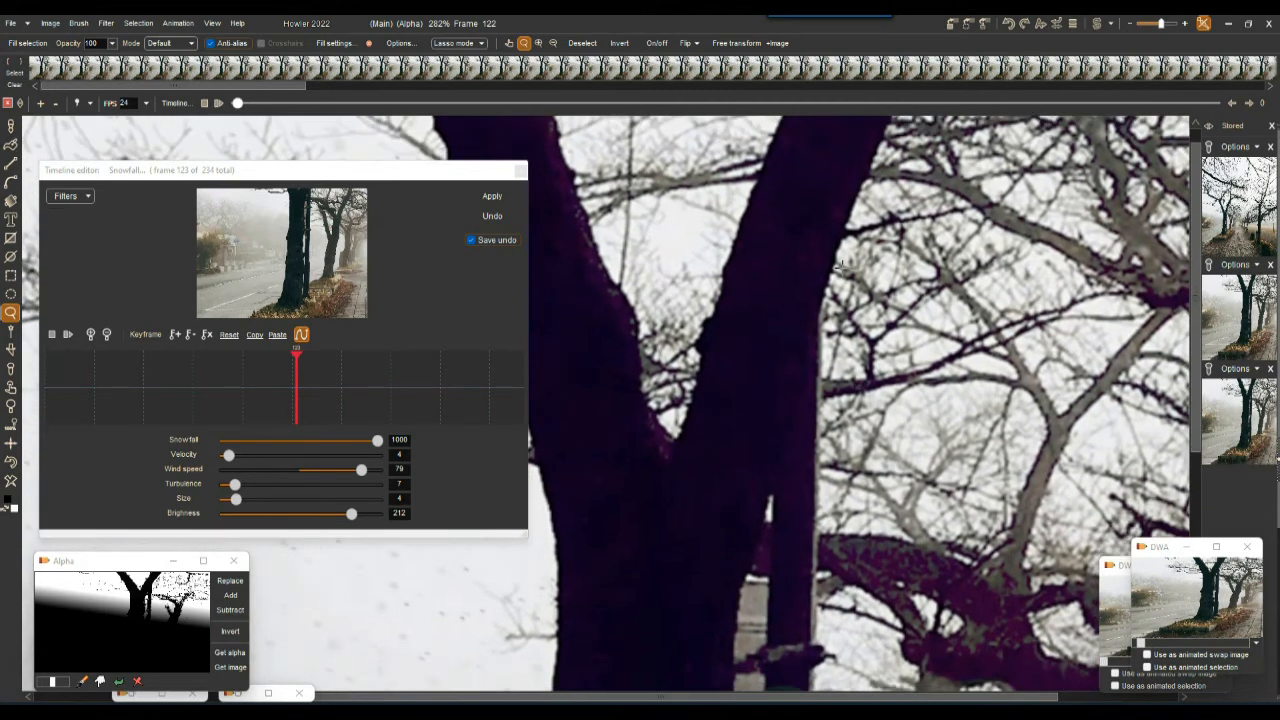
pyautogui.moveTo(821, 291)
pyautogui.mouseDown()
pyautogui.moveTo(755, 567)
pyautogui.moveTo(915, 607)
pyautogui.moveTo(878, 312)
pyautogui.moveTo(827, 292)
pyautogui.mouseUp()
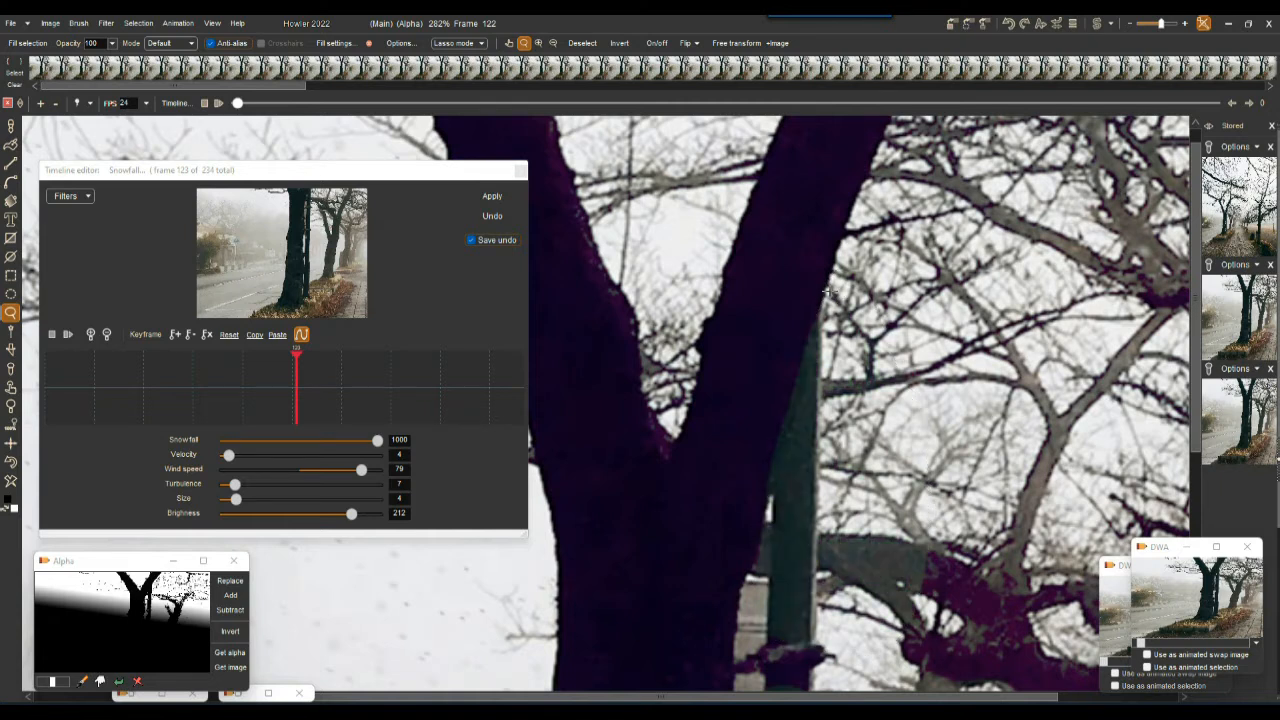
pyautogui.moveTo(928, 567); pyautogui.dragTo(830, 314)
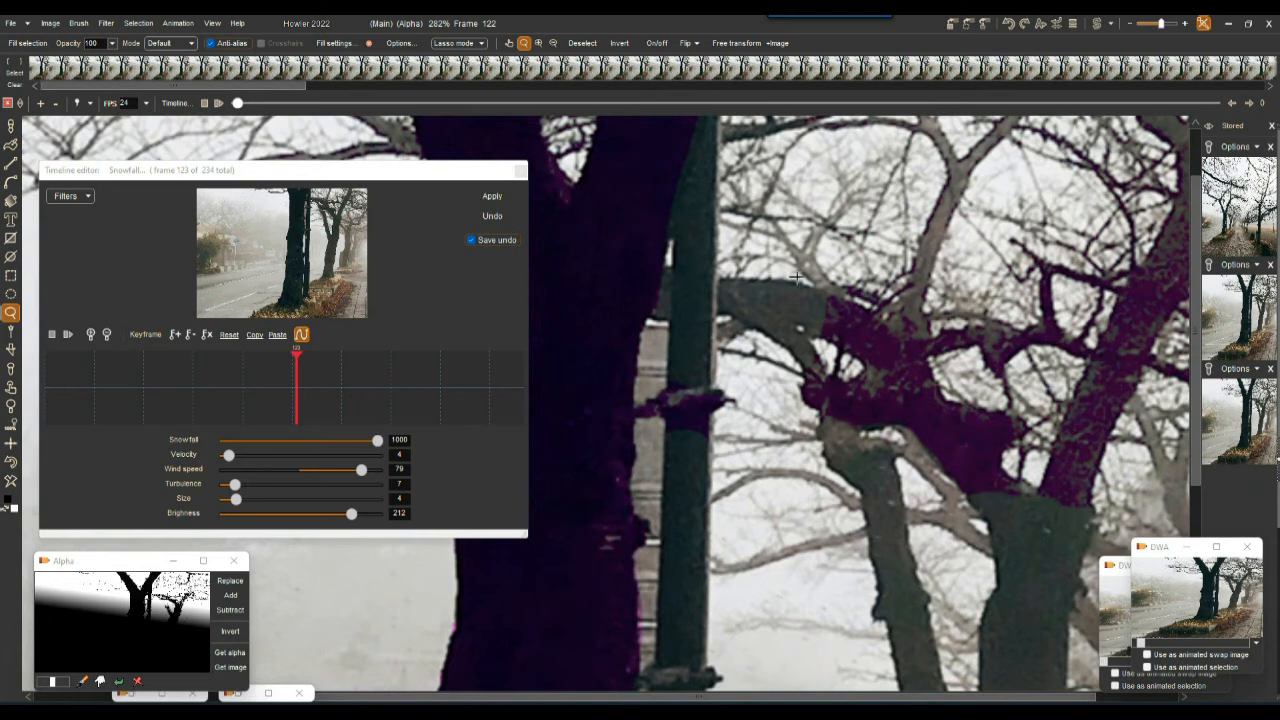
# - Inspect the masked branch junction up close and take the selection mask off the image
pyautogui.scroll(3, 869, 316)
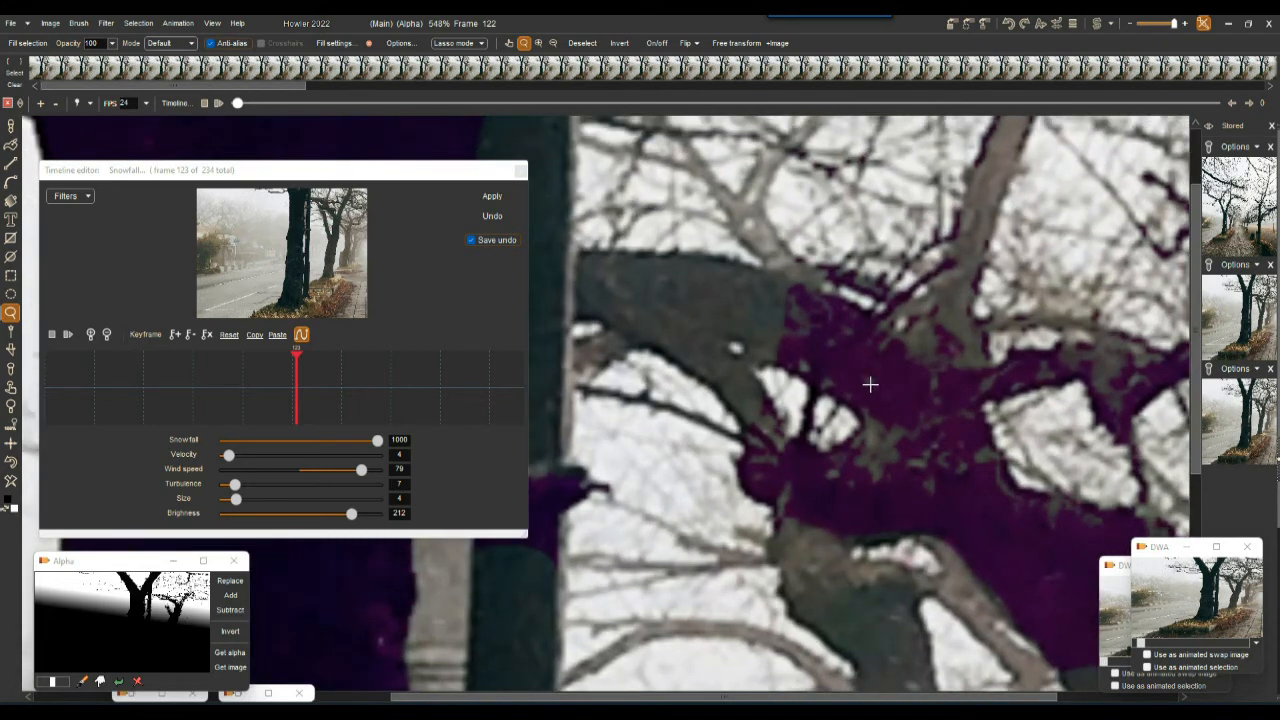
pyautogui.click(138, 23)
pyautogui.click(175, 158)
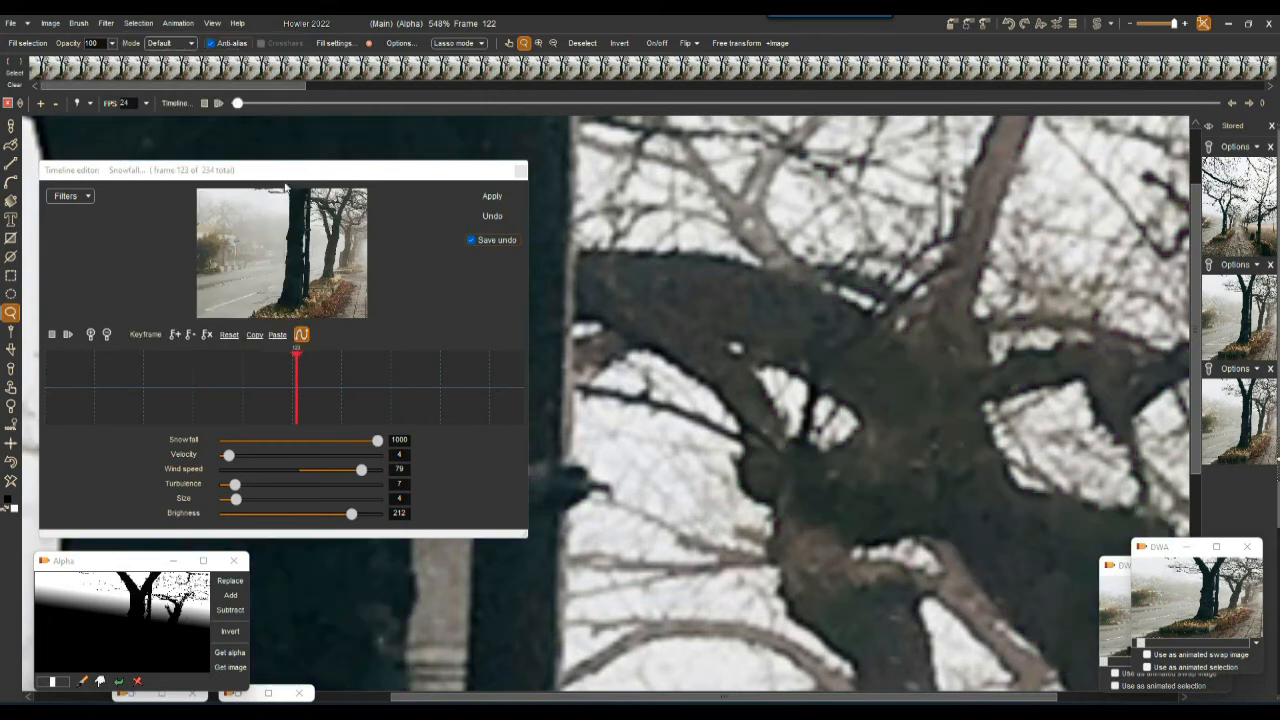
# - Show the selection's marching ants and its colour overlay on the image
pyautogui.click(139, 23)
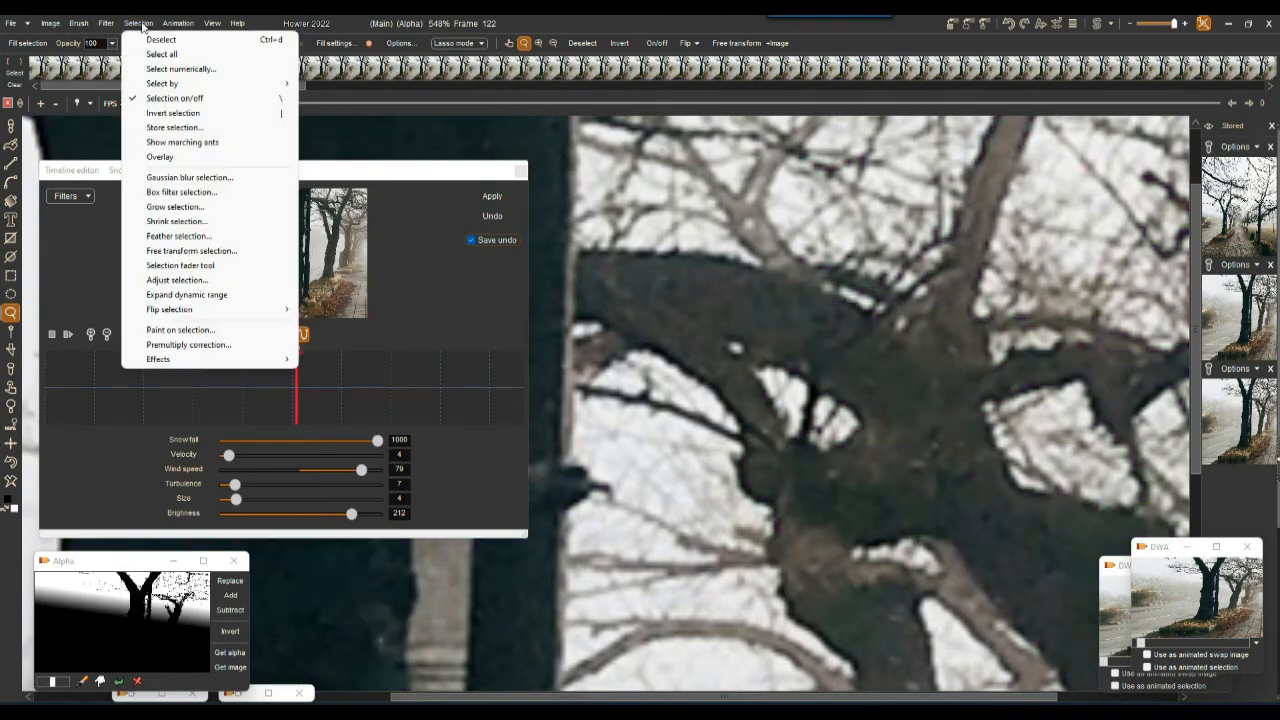
pyautogui.click(180, 142)
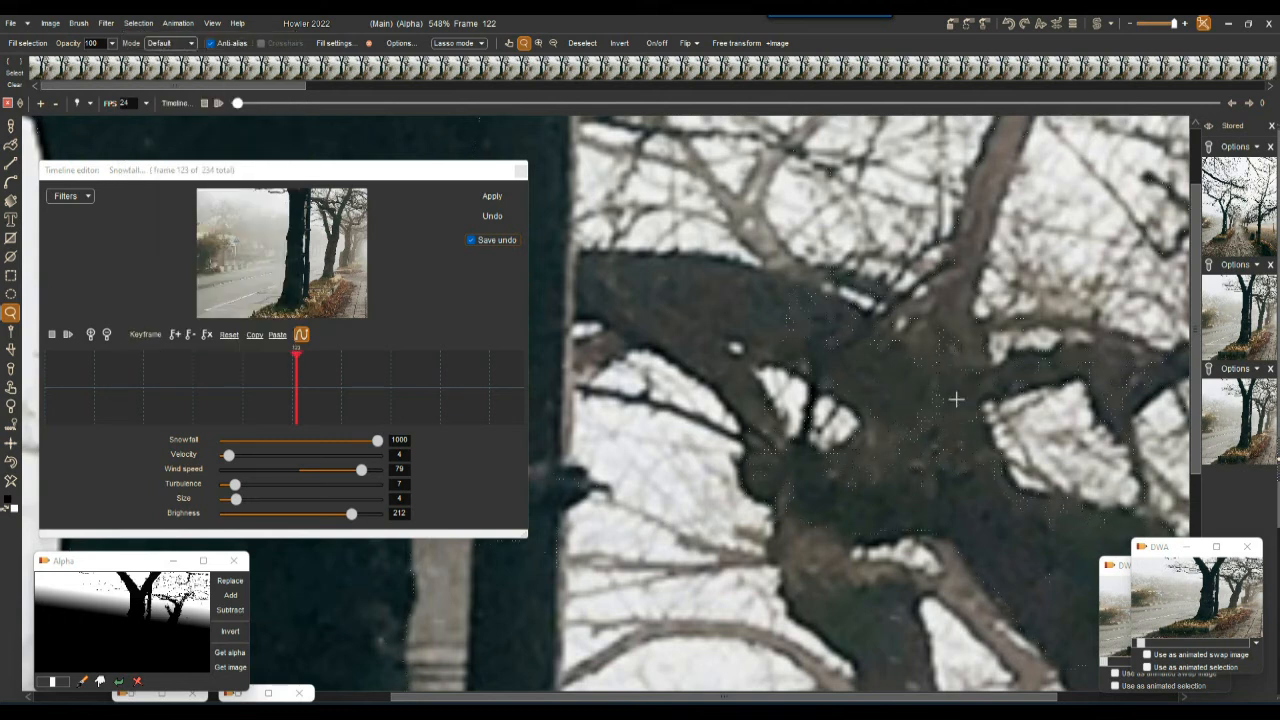
pyautogui.click(133, 25)
pyautogui.click(175, 158)
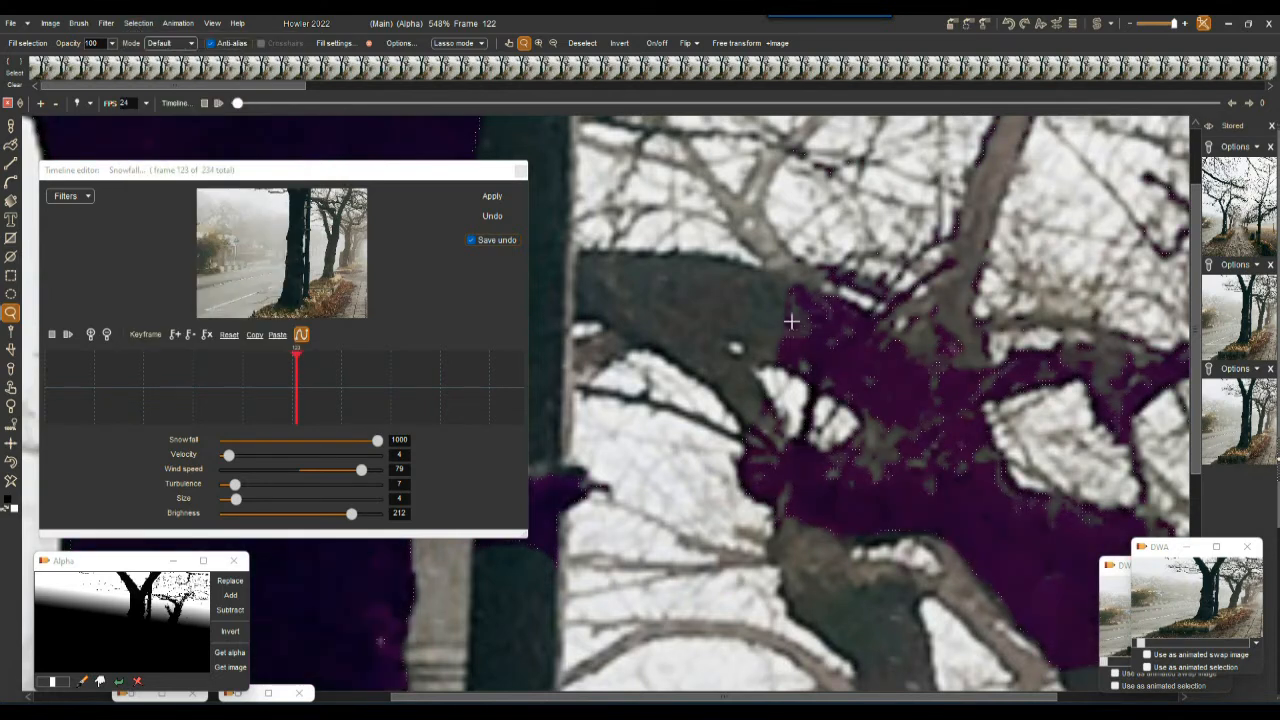
# - Lasso the masked branch junction and the main limbs of the background tree beyond the pole into the selection
pyautogui.moveTo(847, 364); pyautogui.dragTo(410, 382)
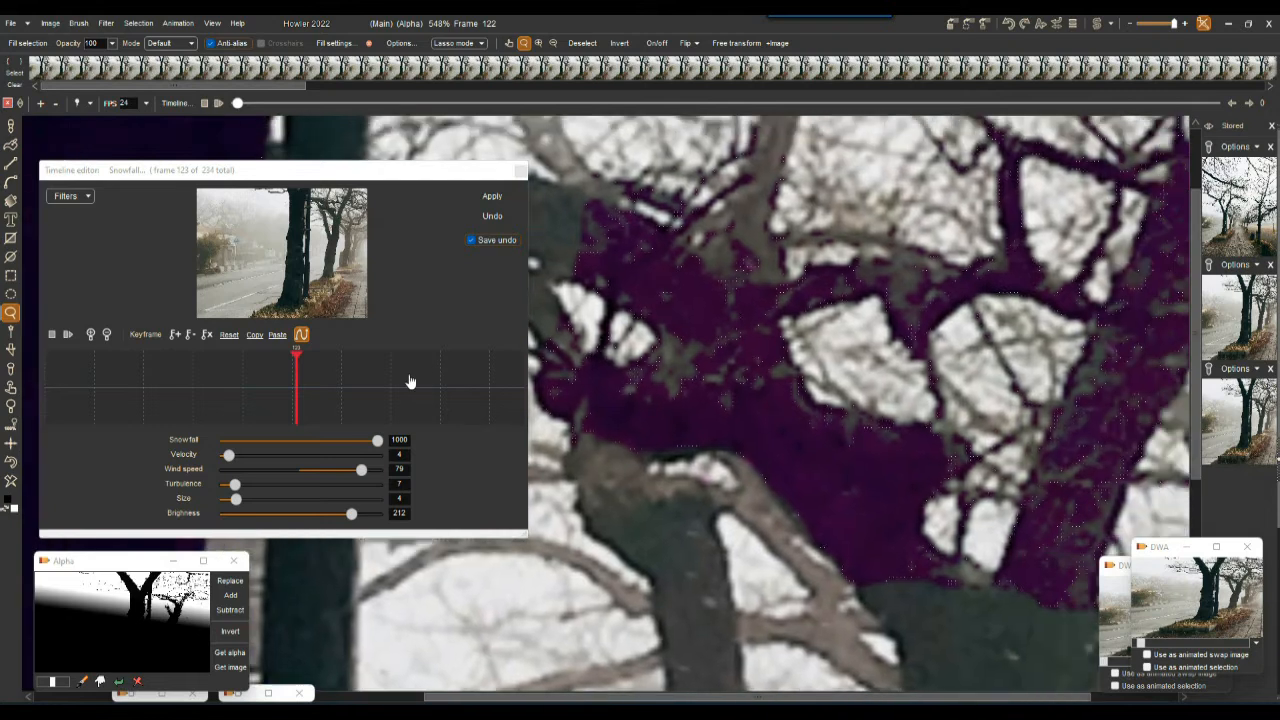
pyautogui.scroll(-4, 780, 320)
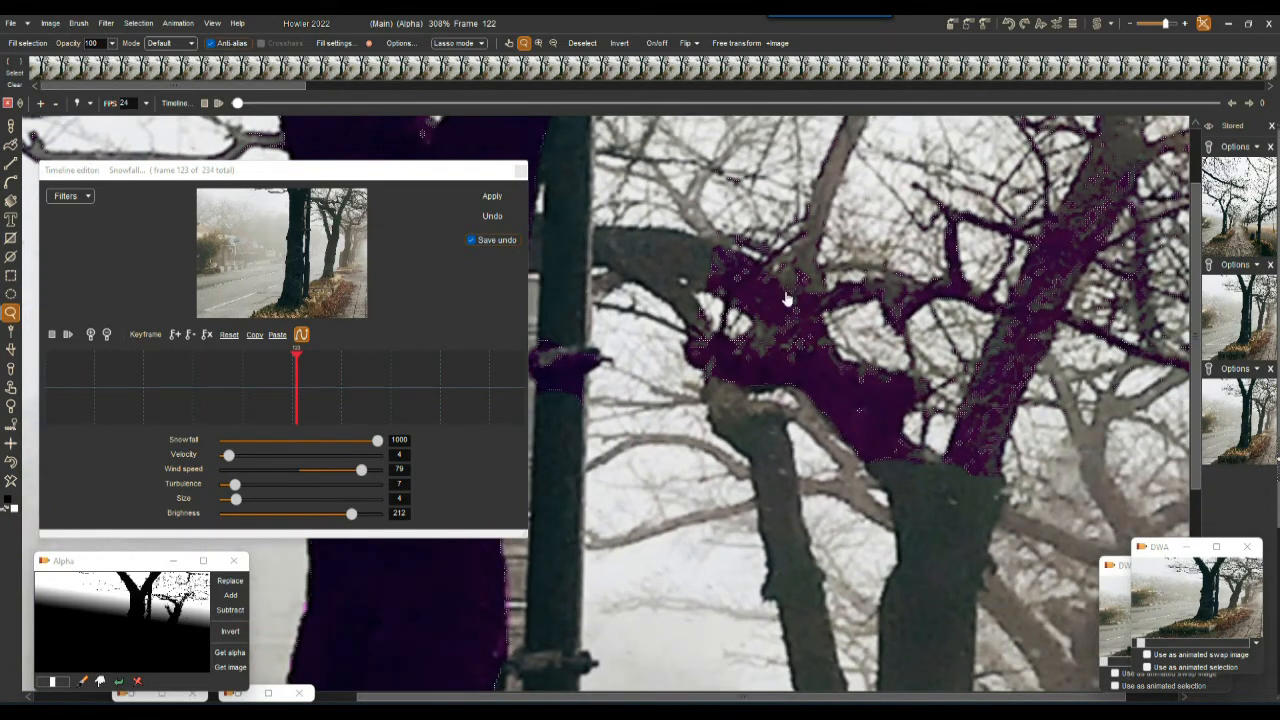
pyautogui.scroll(-1, 775, 300)
pyautogui.moveTo(769, 289); pyautogui.dragTo(854, 272)
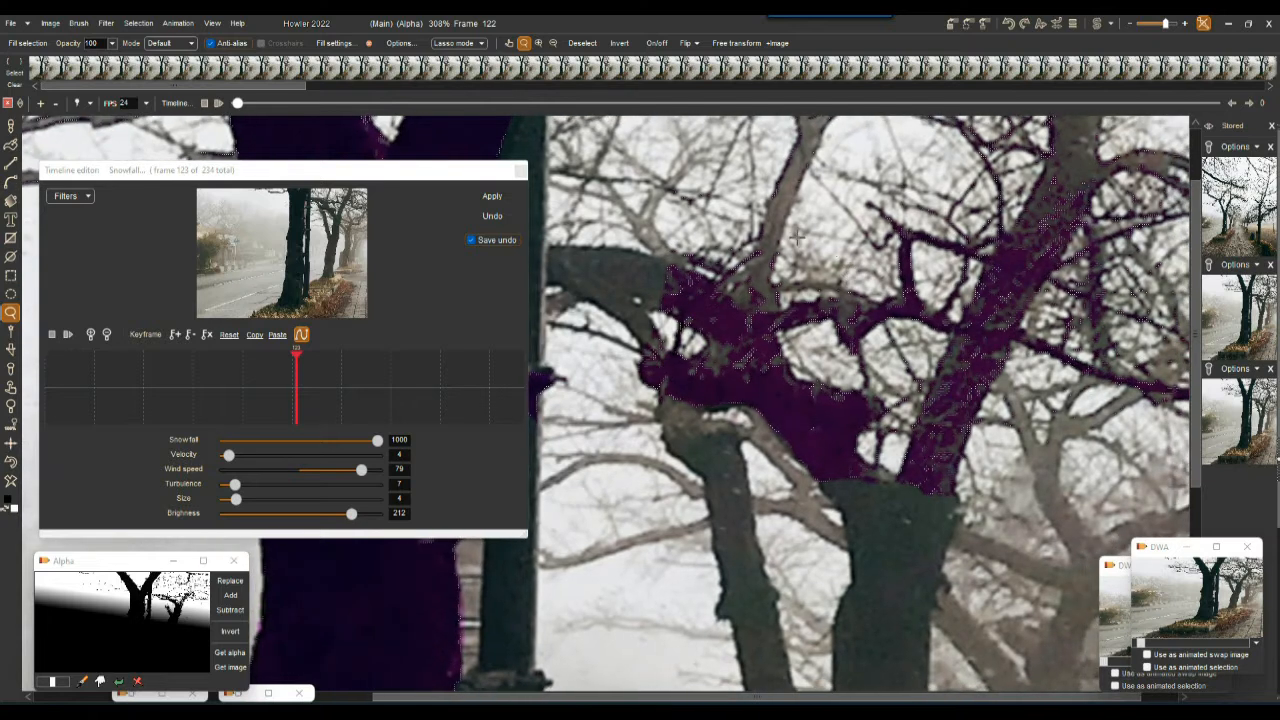
pyautogui.moveTo(775, 190)
pyautogui.mouseDown()
pyautogui.moveTo(612, 320)
pyautogui.moveTo(690, 515)
pyautogui.moveTo(1145, 395)
pyautogui.moveTo(890, 152)
pyautogui.moveTo(790, 205)
pyautogui.mouseUp()
pyautogui.moveTo(911, 257); pyautogui.dragTo(741, 327)
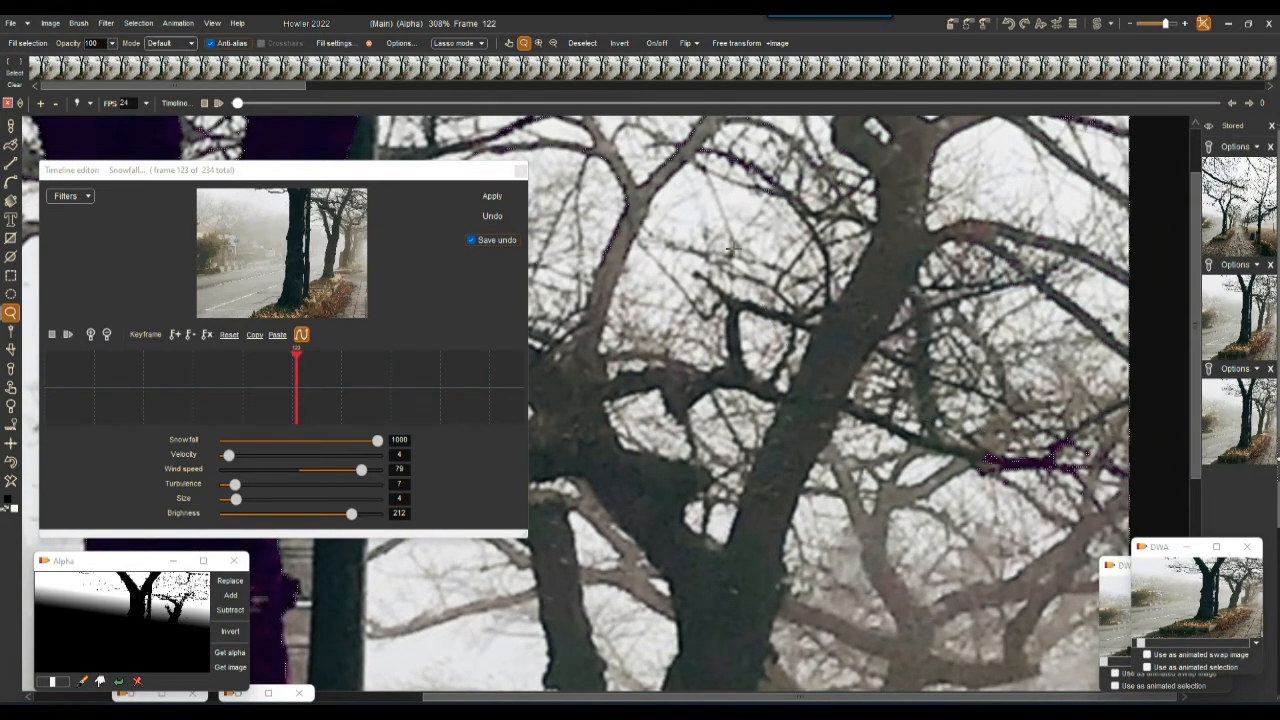
# - Add the remaining masked upper and outer branches of the background tree, up to the image's top edge, to the selection
pyautogui.moveTo(675, 263); pyautogui.dragTo(733, 58)
pyautogui.moveTo(498, 90)
pyautogui.mouseDown()
pyautogui.moveTo(703, 375)
pyautogui.moveTo(800, 316)
pyautogui.mouseUp()
pyautogui.scroll(-5, 911, 234)
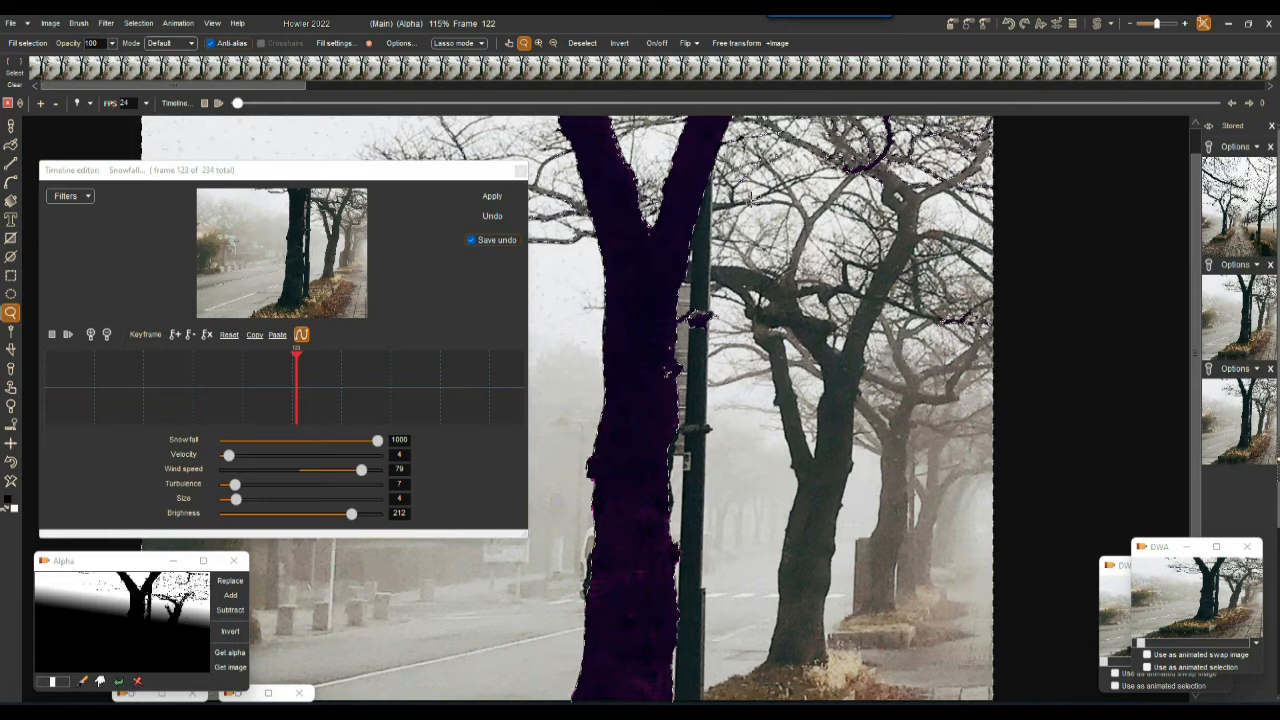
pyautogui.moveTo(900, 100)
pyautogui.mouseDown()
pyautogui.moveTo(1049, 349)
pyautogui.moveTo(735, 300)
pyautogui.mouseUp()
pyautogui.moveTo(1080, 125)
pyautogui.mouseDown()
pyautogui.moveTo(842, 326)
pyautogui.moveTo(1000, 289)
pyautogui.mouseUp()
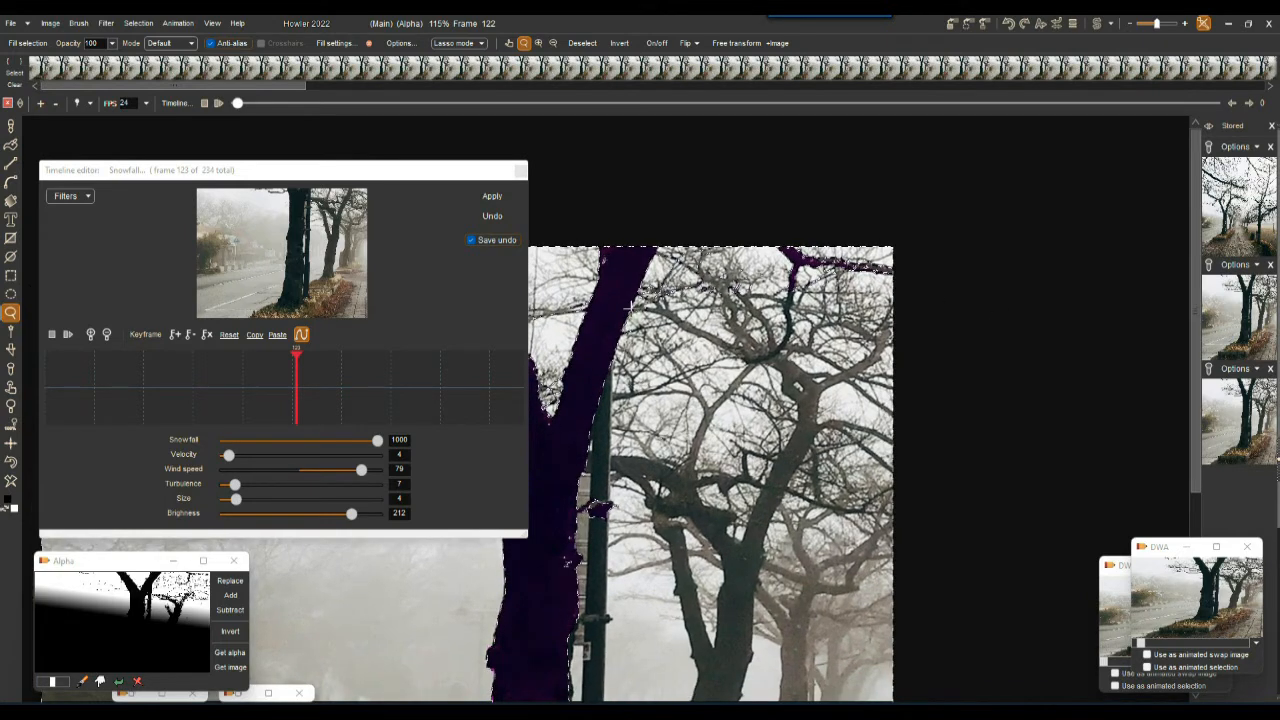
pyautogui.moveTo(927, 209)
pyautogui.mouseDown()
pyautogui.moveTo(1029, 420)
pyautogui.moveTo(764, 414)
pyautogui.moveTo(707, 389)
pyautogui.mouseUp()
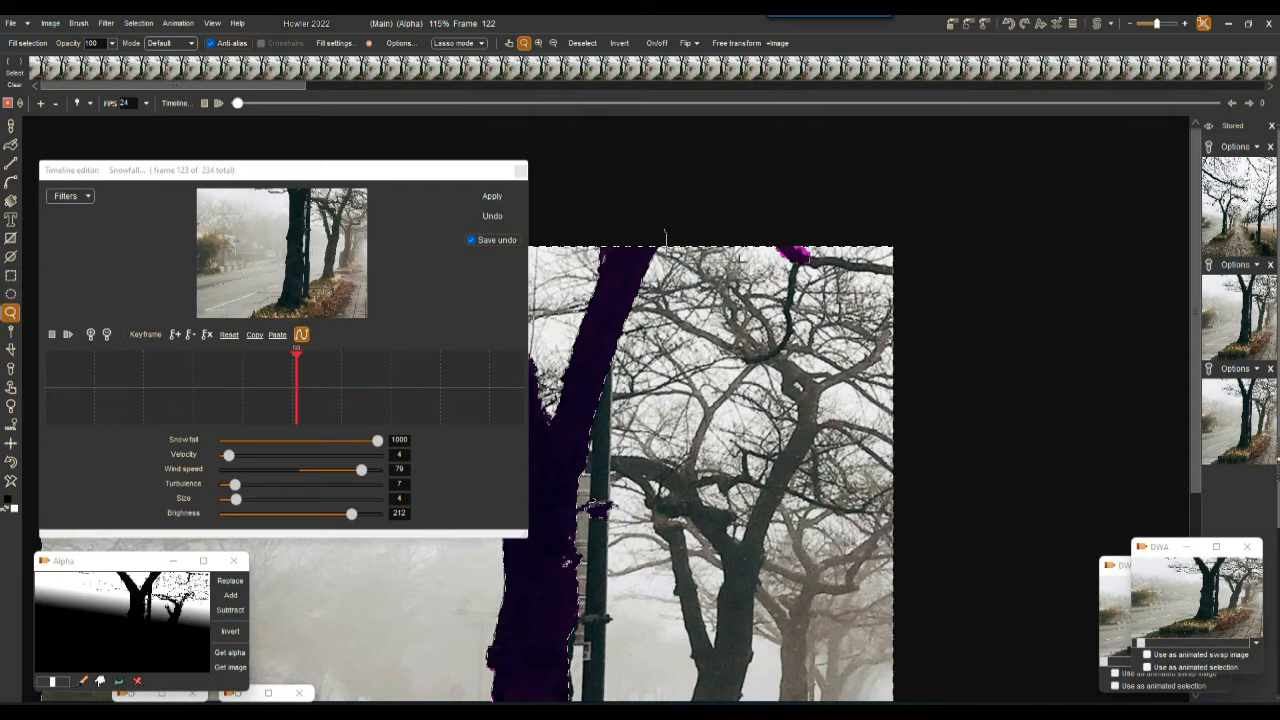
pyautogui.moveTo(936, 254); pyautogui.dragTo(690, 222)
# - Lasso the fine masked branches on the road side of the main trunk into the selection
pyautogui.moveTo(680, 393)
pyautogui.mouseDown()
pyautogui.moveTo(794, 312)
pyautogui.moveTo(898, 320)
pyautogui.moveTo(924, 340)
pyautogui.mouseUp()
pyautogui.moveTo(703, 354); pyautogui.dragTo(873, 348)
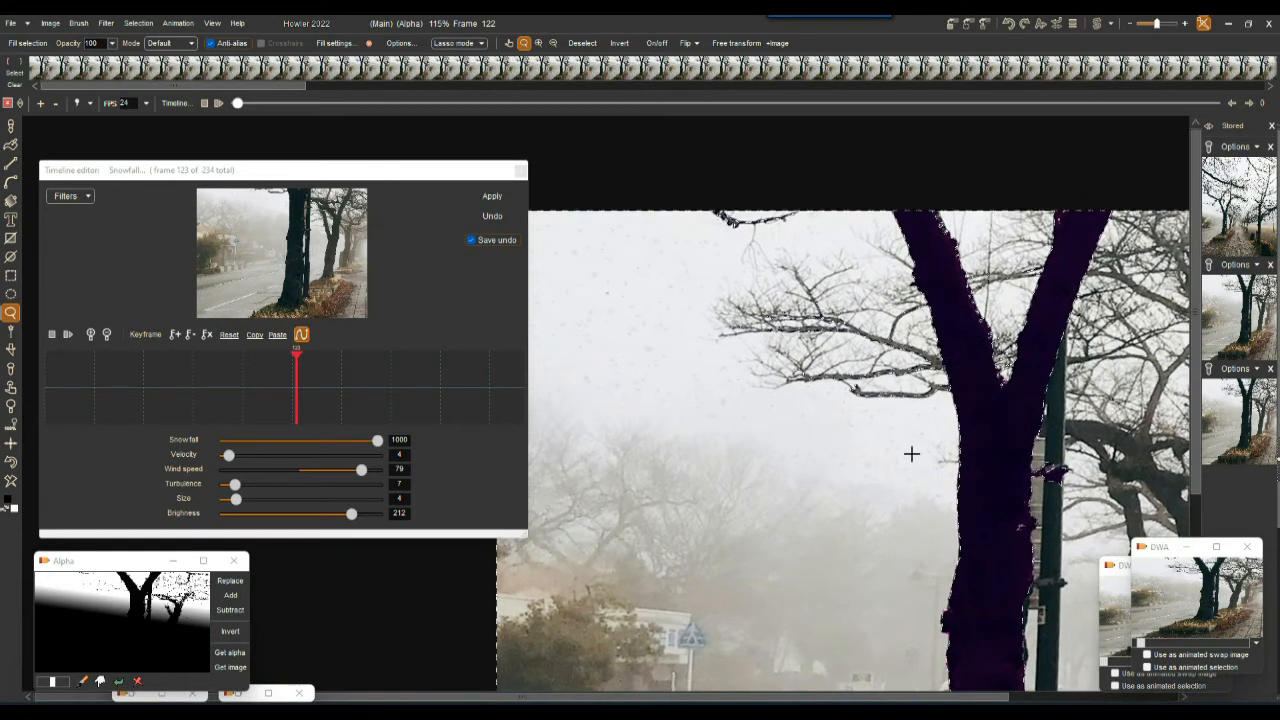
pyautogui.moveTo(950, 427)
pyautogui.mouseDown()
pyautogui.moveTo(950, 375)
pyautogui.moveTo(910, 295)
pyautogui.moveTo(748, 262)
pyautogui.moveTo(599, 339)
pyautogui.moveTo(938, 410)
pyautogui.mouseUp()
pyautogui.moveTo(912, 485); pyautogui.dragTo(637, 309)
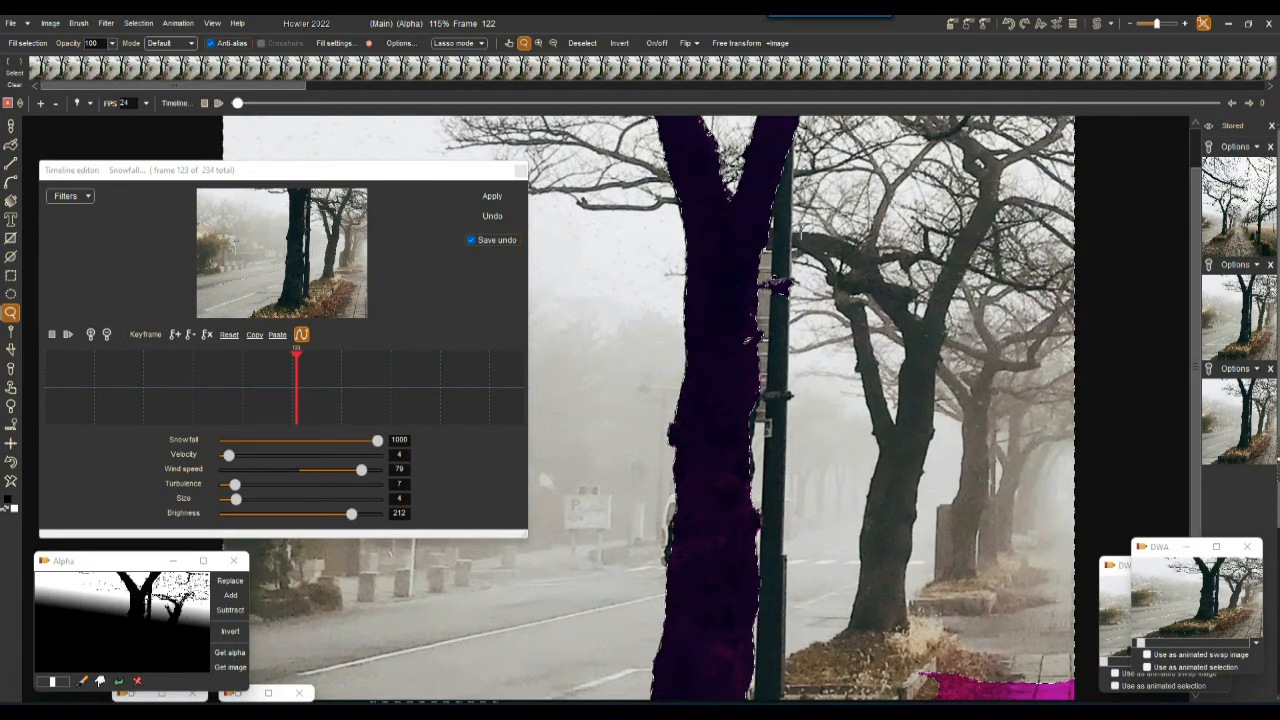
# - Add the masked upper bracket on the street pole beside the main trunk to the selection
pyautogui.moveTo(790, 239); pyautogui.dragTo(773, 272)
pyautogui.moveTo(824, 307); pyautogui.dragTo(800, 290)
pyautogui.moveTo(757, 383)
pyautogui.mouseDown()
pyautogui.moveTo(738, 490)
pyautogui.moveTo(750, 386)
pyautogui.moveTo(754, 476)
pyautogui.moveTo(791, 486)
pyautogui.moveTo(785, 450)
pyautogui.moveTo(754, 444)
pyautogui.moveTo(787, 440)
pyautogui.mouseUp()
pyautogui.moveTo(782, 493)
pyautogui.mouseDown()
pyautogui.moveTo(833, 455)
pyautogui.moveTo(833, 541)
pyautogui.mouseUp()
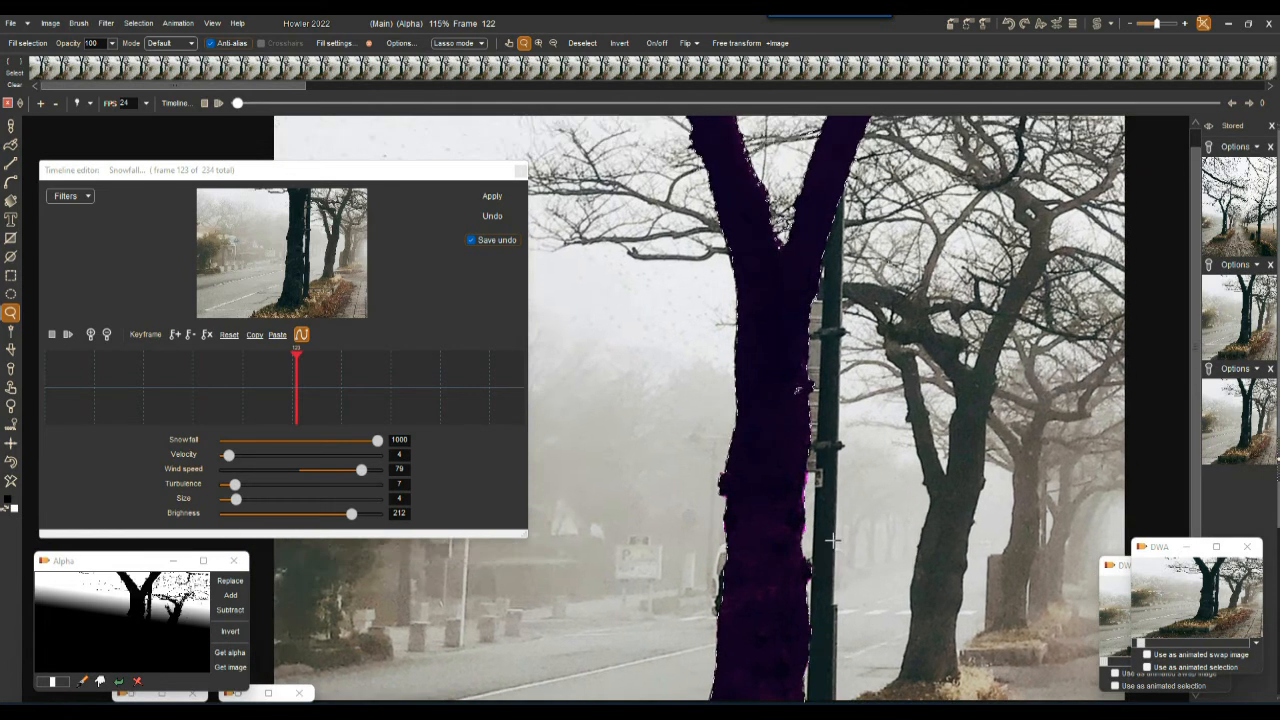
# - Take the stray selected spot on the main trunk, next to the pole's signs, out of the selection
pyautogui.scroll(5, 800, 390)
pyautogui.moveTo(800, 400)
pyautogui.mouseDown()
pyautogui.moveTo(790, 387)
pyautogui.moveTo(834, 380)
pyautogui.moveTo(797, 369)
pyautogui.moveTo(828, 405)
pyautogui.moveTo(790, 385)
pyautogui.moveTo(791, 437)
pyautogui.moveTo(843, 400)
pyautogui.moveTo(826, 360)
pyautogui.moveTo(766, 346)
pyautogui.moveTo(764, 390)
pyautogui.mouseUp()
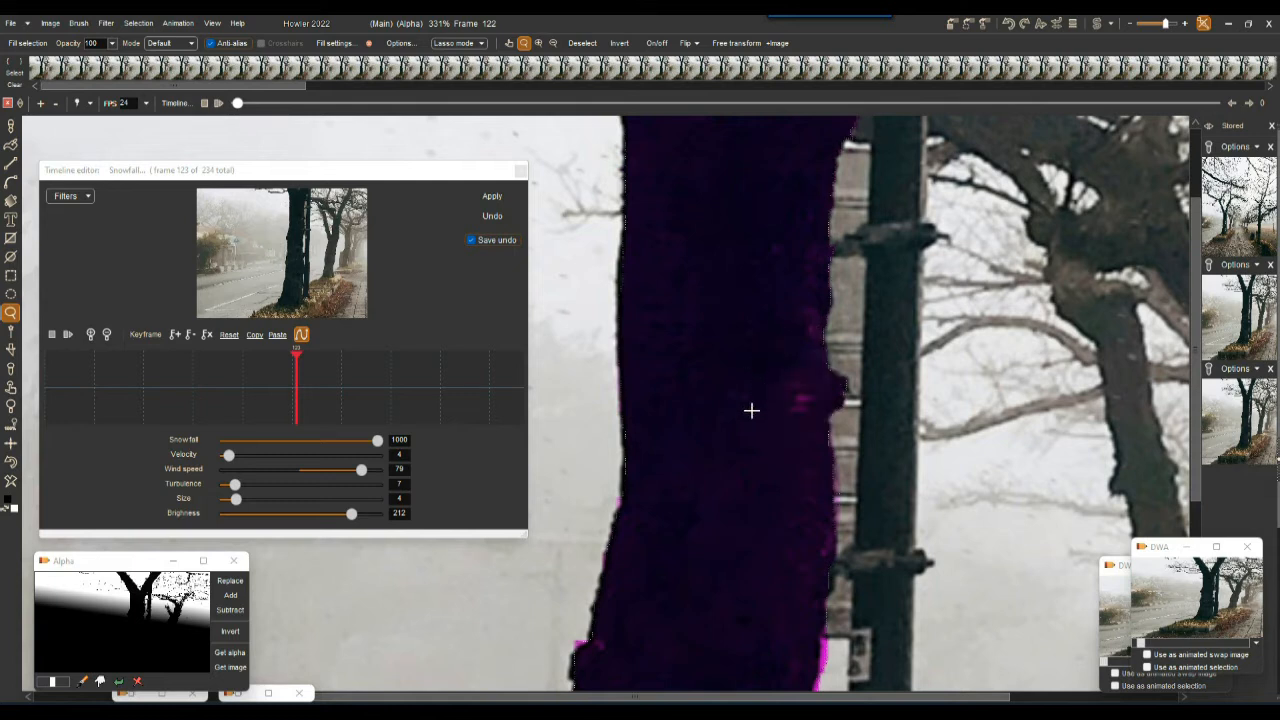
pyautogui.scroll(-5, 794, 443)
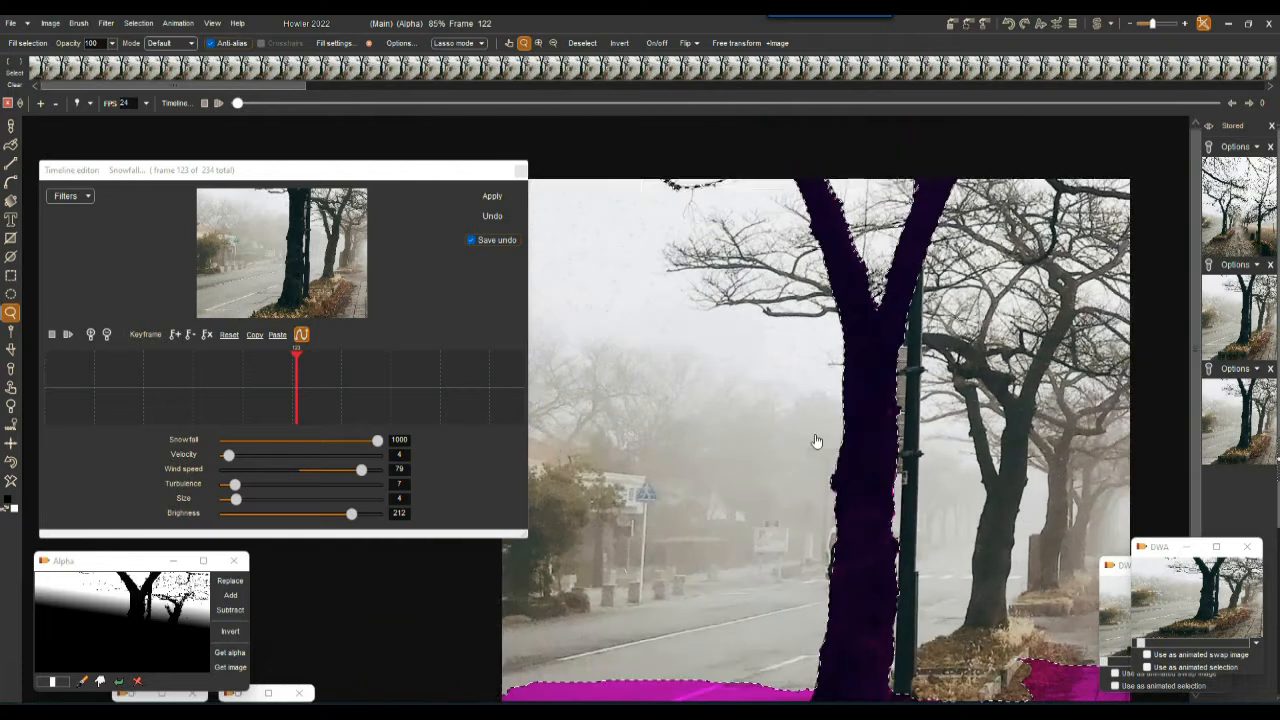
# - Mask the exposed dark strip on the trunk's road-side edge near the parked vehicle, and trim the mask's overshoot there
pyautogui.scroll(4, 905, 575)
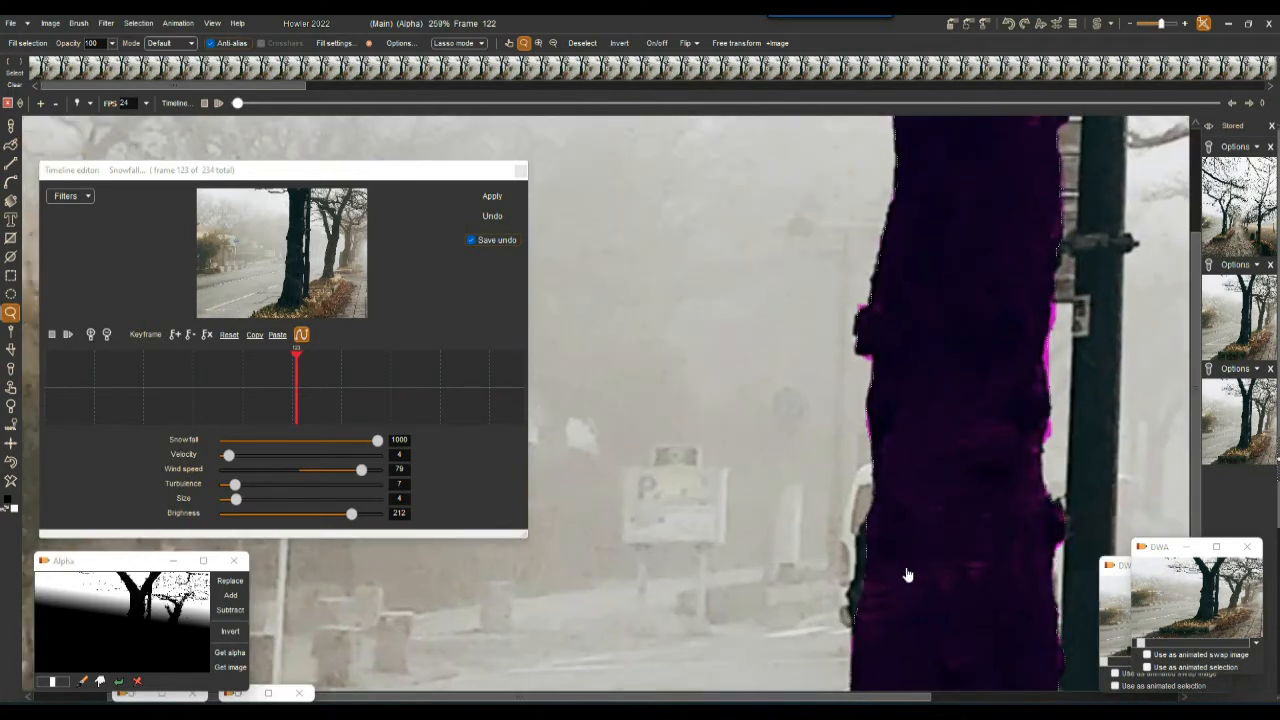
pyautogui.moveTo(832, 300); pyautogui.dragTo(752, 188)
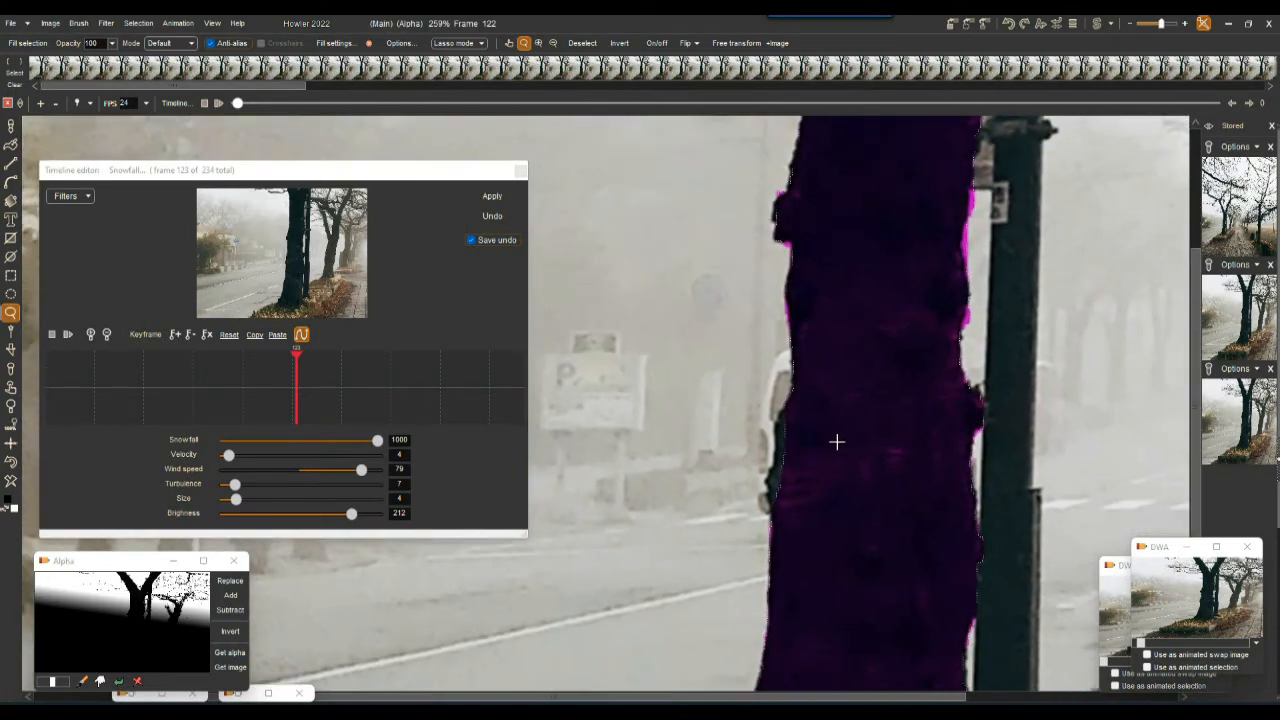
pyautogui.moveTo(798, 397)
pyautogui.mouseDown()
pyautogui.moveTo(774, 422)
pyautogui.moveTo(777, 500)
pyautogui.moveTo(800, 410)
pyautogui.mouseUp()
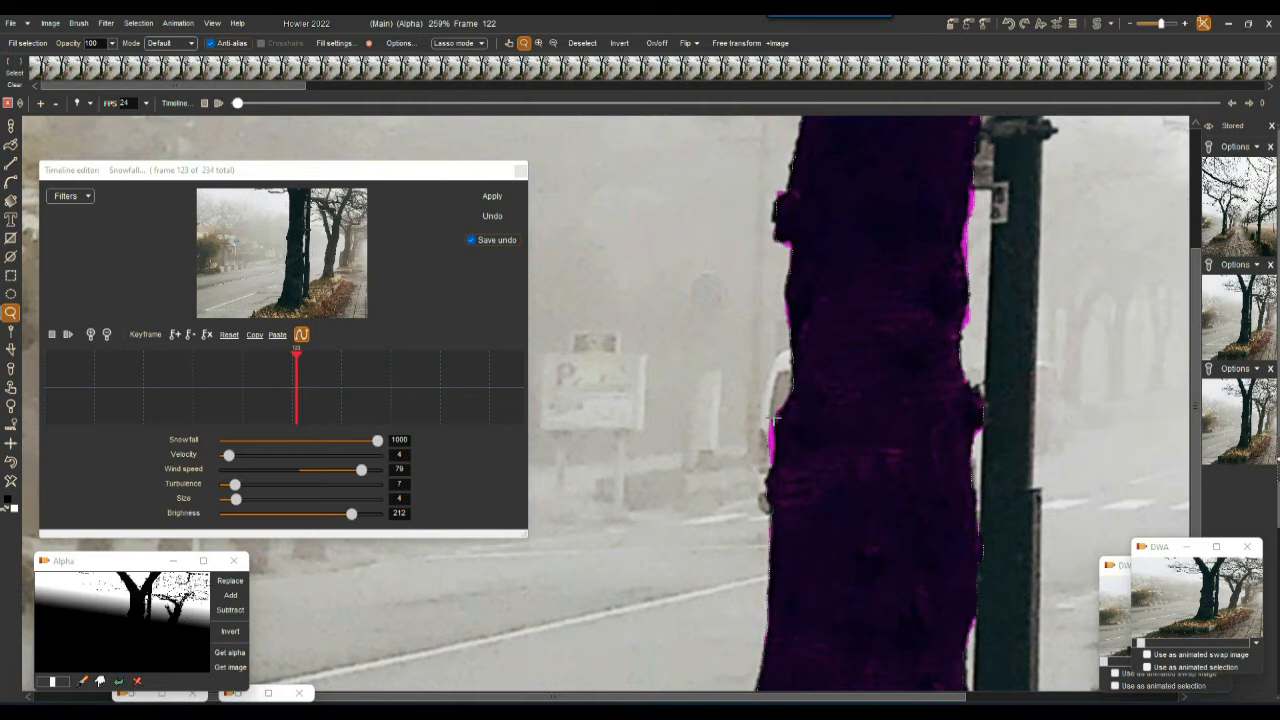
pyautogui.moveTo(766, 420); pyautogui.dragTo(748, 374)
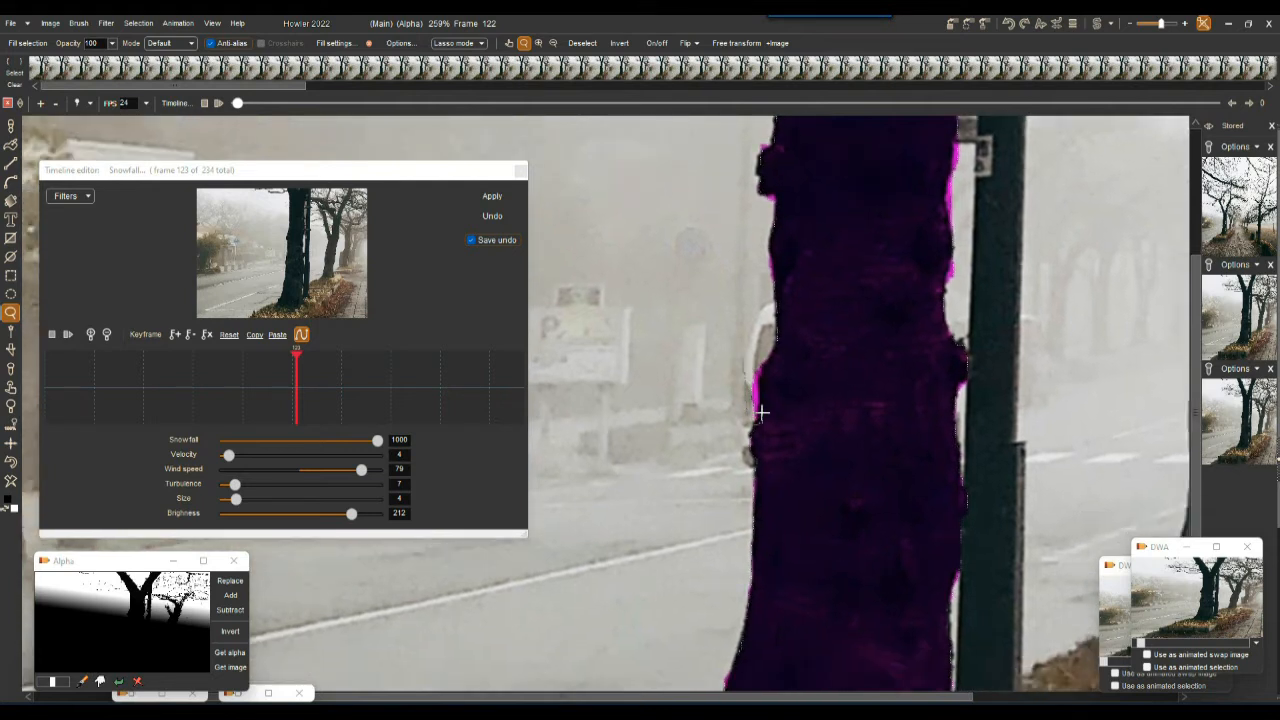
pyautogui.moveTo(748, 369)
pyautogui.mouseDown()
pyautogui.moveTo(741, 381)
pyautogui.moveTo(763, 405)
pyautogui.moveTo(748, 436)
pyautogui.moveTo(790, 428)
pyautogui.mouseUp()
pyautogui.scroll(-2, 850, 410)
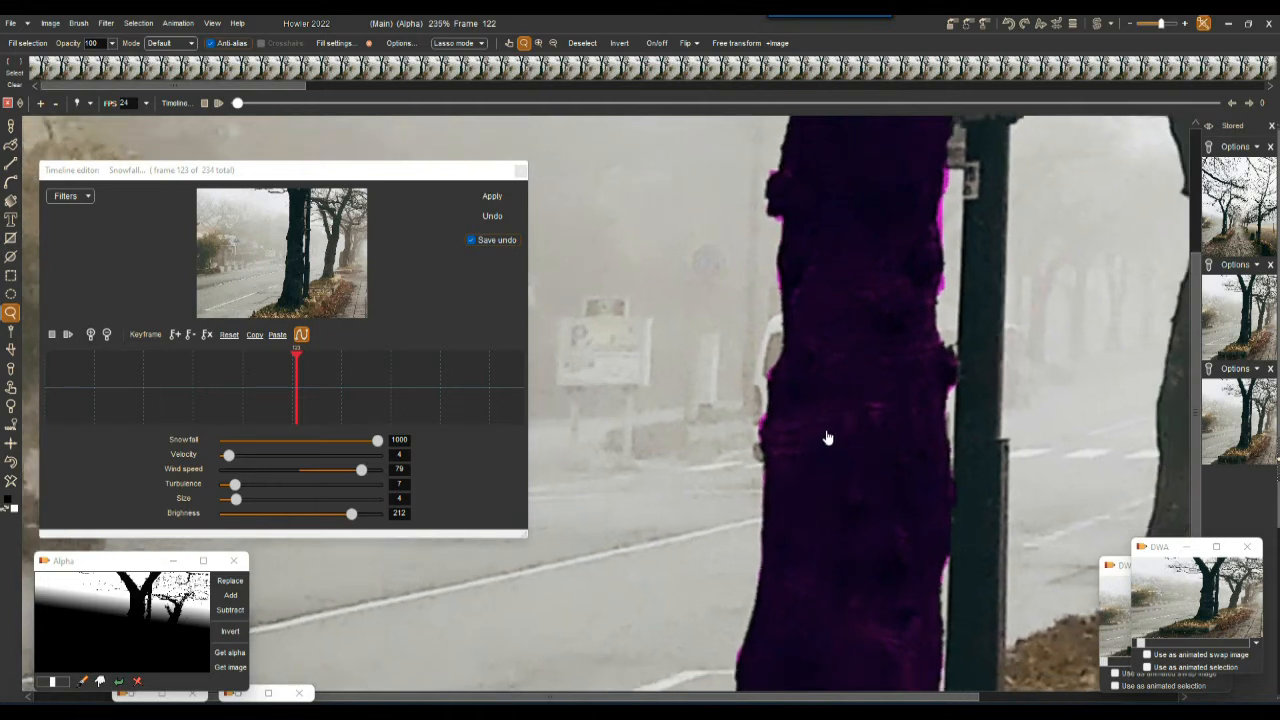
# - Soften the selection's edges with a box filter at level 3, previewing the alpha
pyautogui.scroll(4, 920, 317)
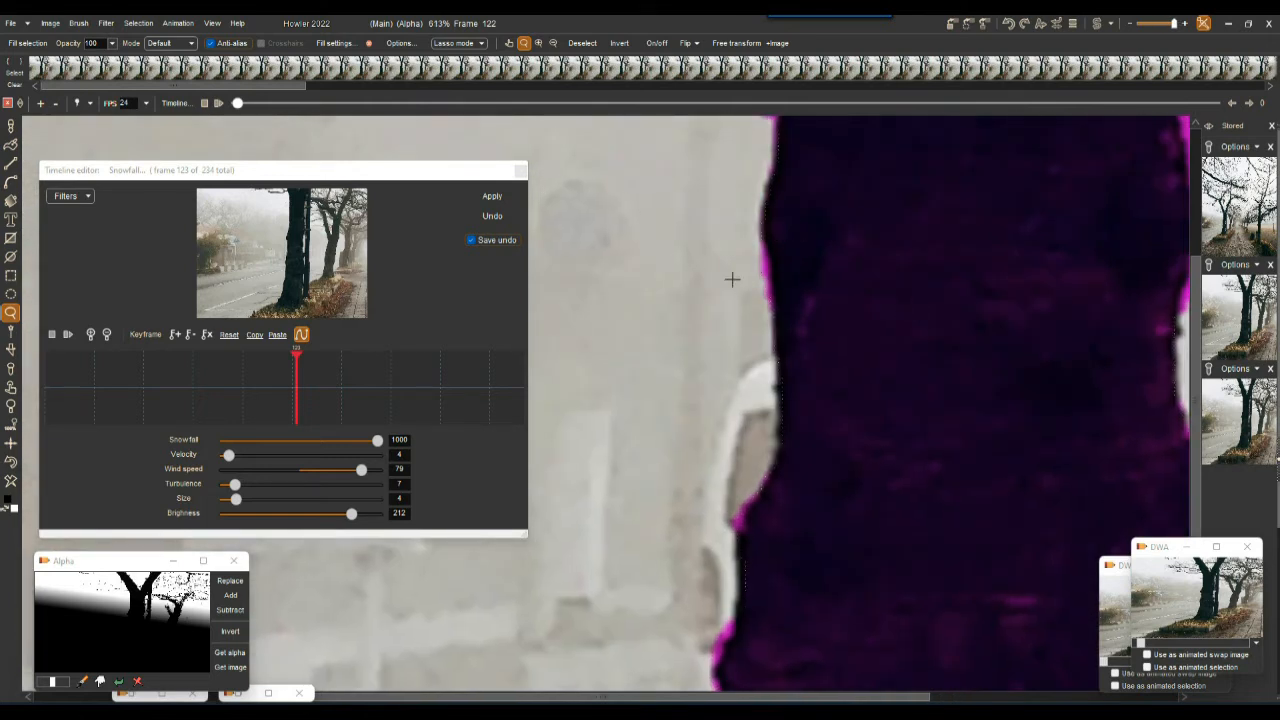
pyautogui.click(133, 24)
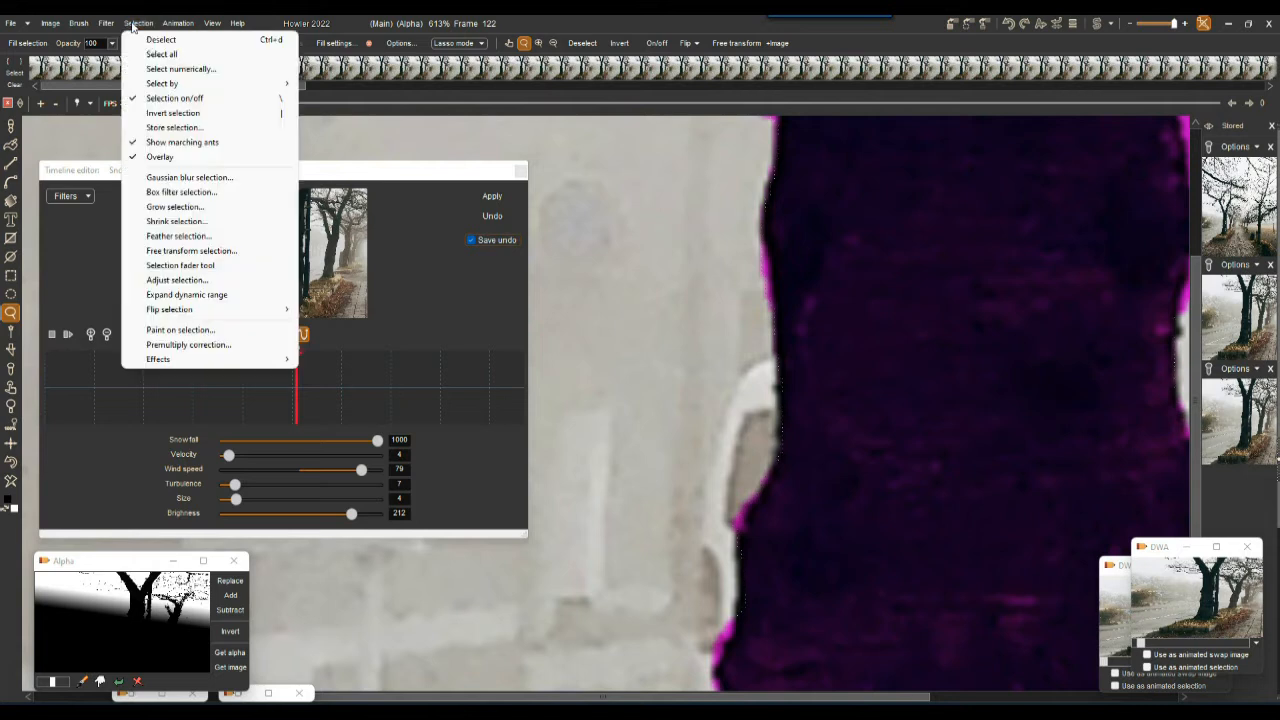
pyautogui.click(171, 193)
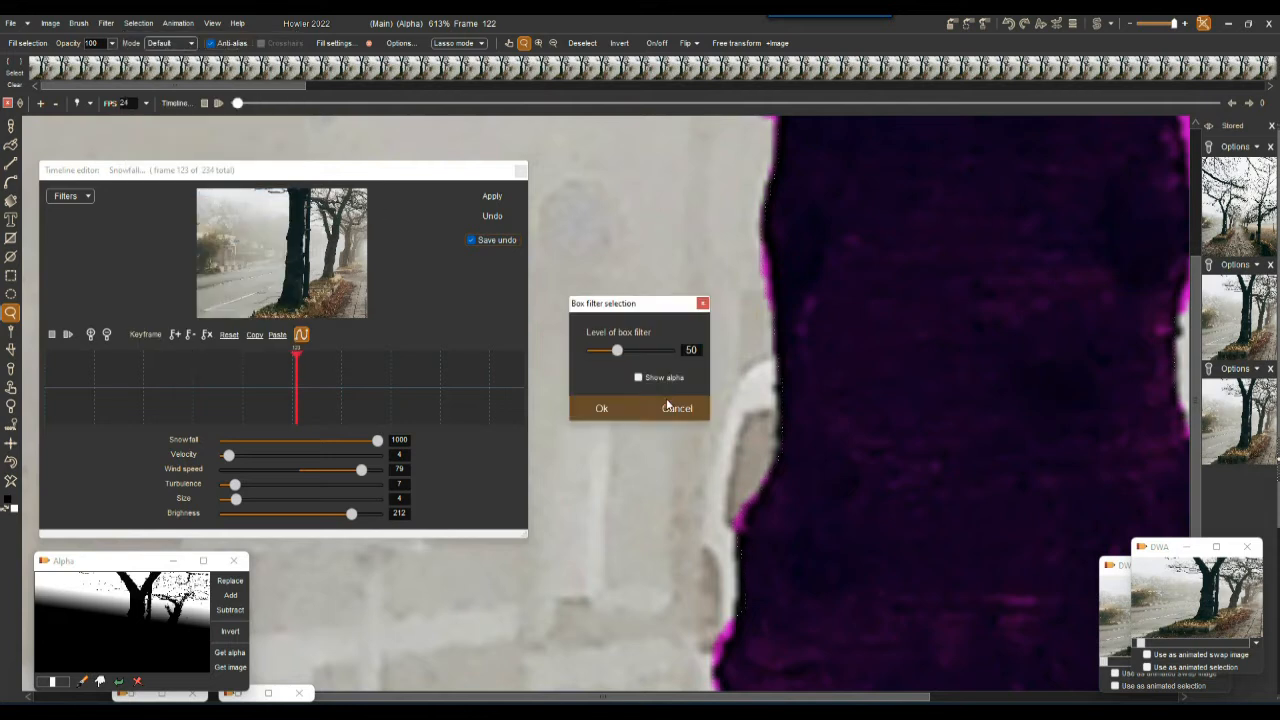
pyautogui.click(641, 378)
pyautogui.moveTo(617, 348); pyautogui.dragTo(593, 355)
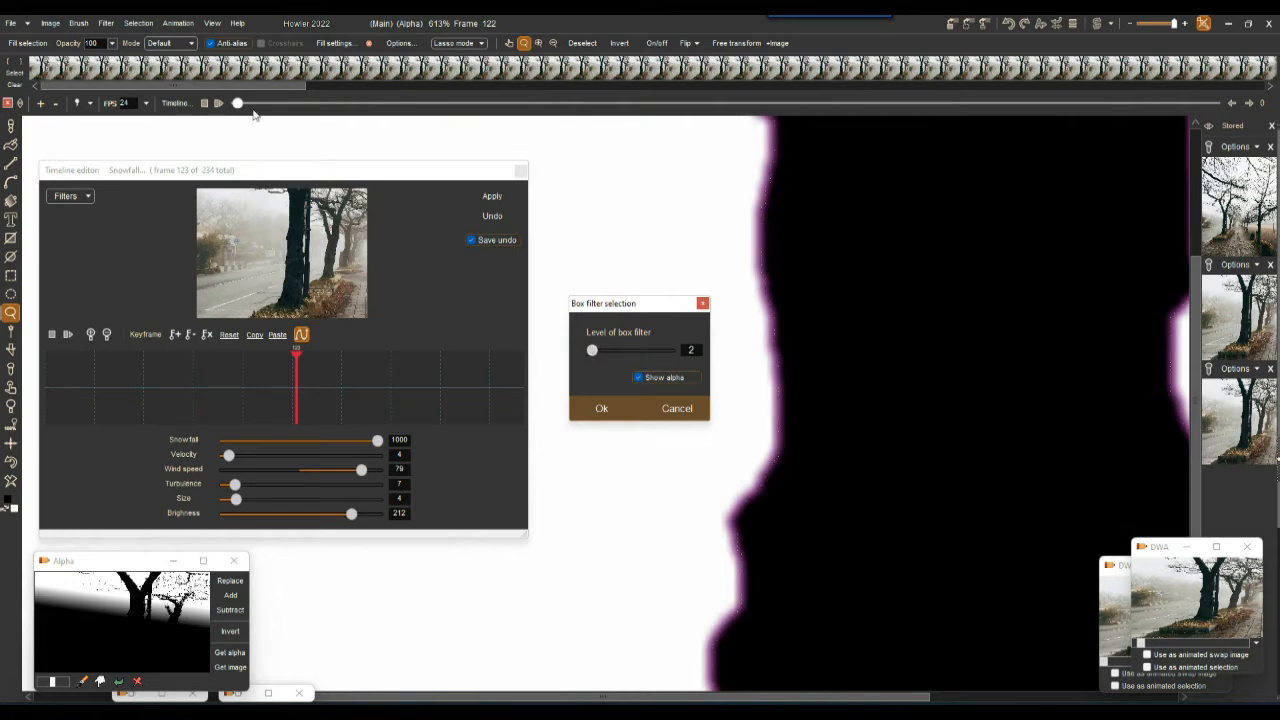
pyautogui.click(138, 27)
pyautogui.click(591, 351)
pyautogui.moveTo(592, 351)
pyautogui.mouseDown()
pyautogui.moveTo(604, 350)
pyautogui.moveTo(591, 351)
pyautogui.mouseUp()
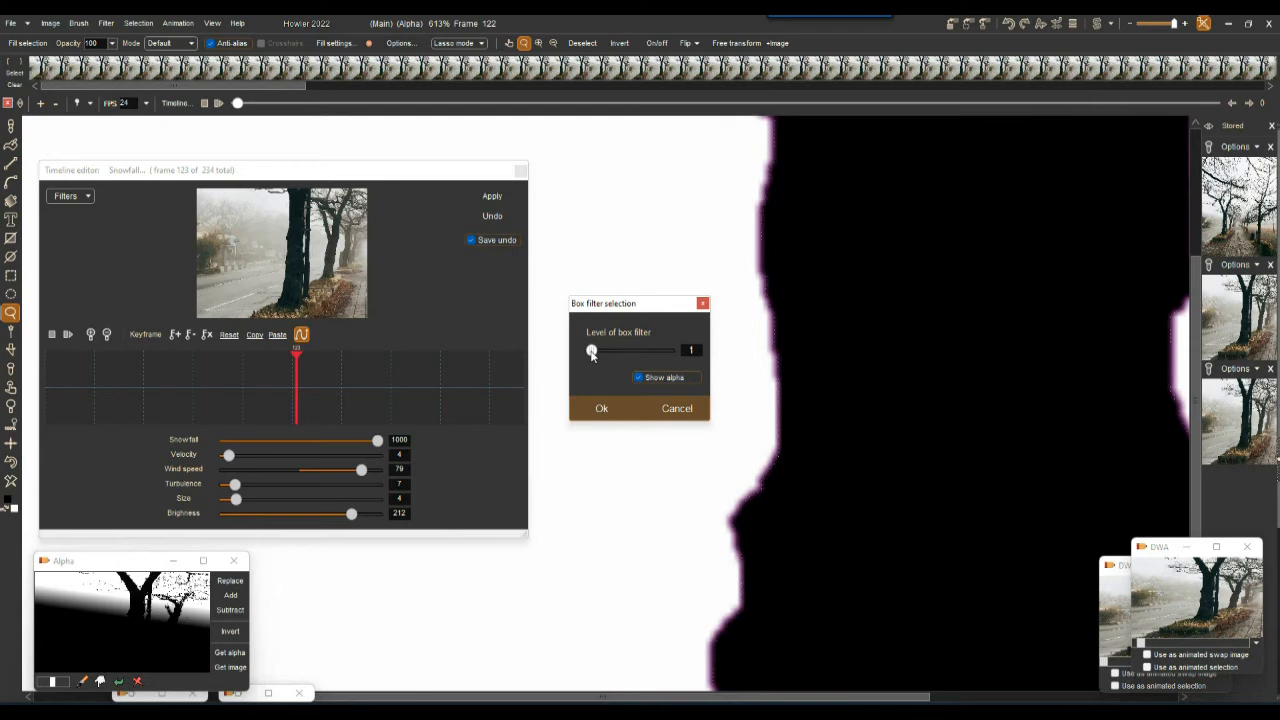
pyautogui.moveTo(592, 353); pyautogui.dragTo(594, 353)
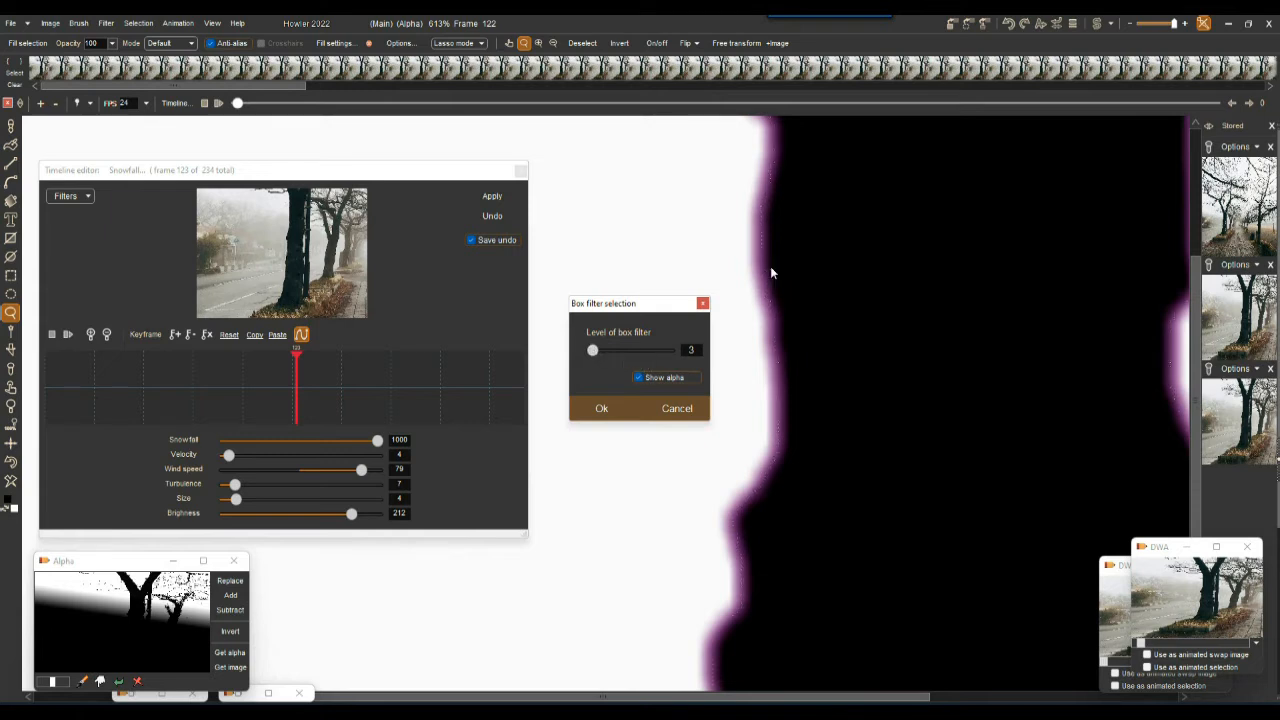
pyautogui.click(602, 411)
# - Review the softened mask over the whole trunk and ground, and activate the Selection fader tool
pyautogui.scroll(-3, 729, 343)
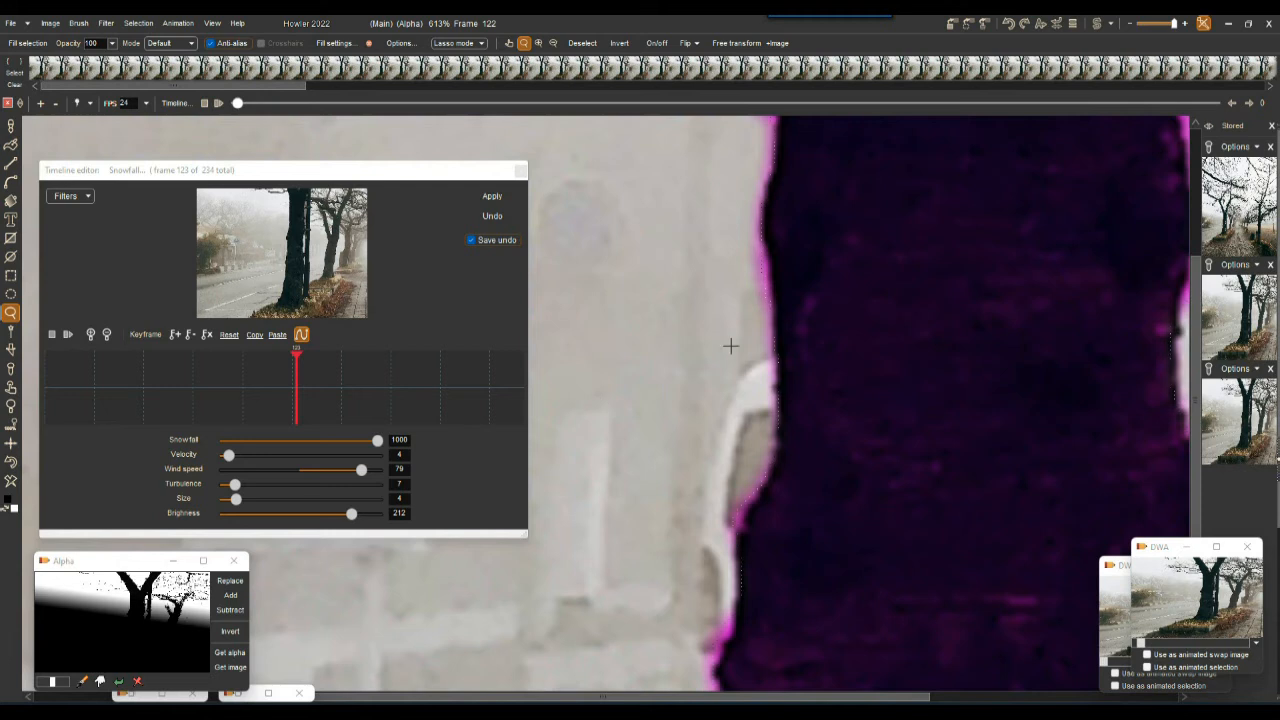
pyautogui.scroll(-2, 866, 366)
pyautogui.scroll(-3, 810, 376)
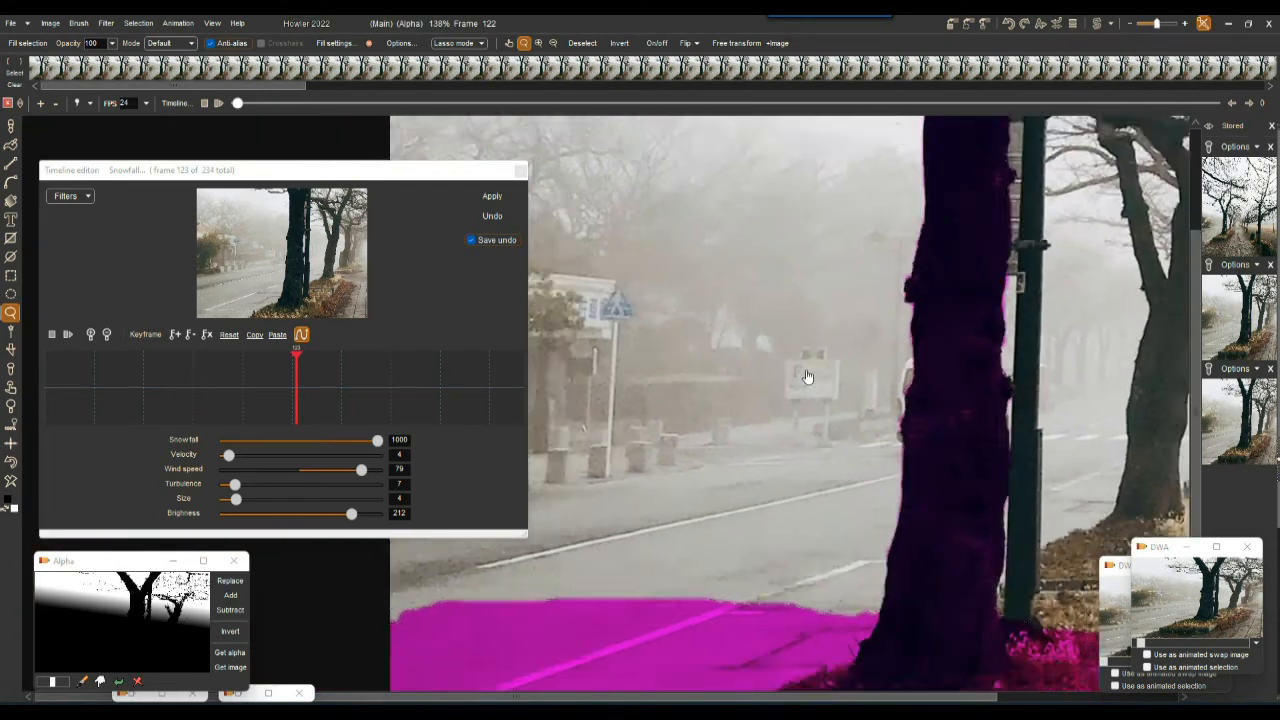
pyautogui.moveTo(958, 479); pyautogui.dragTo(855, 454)
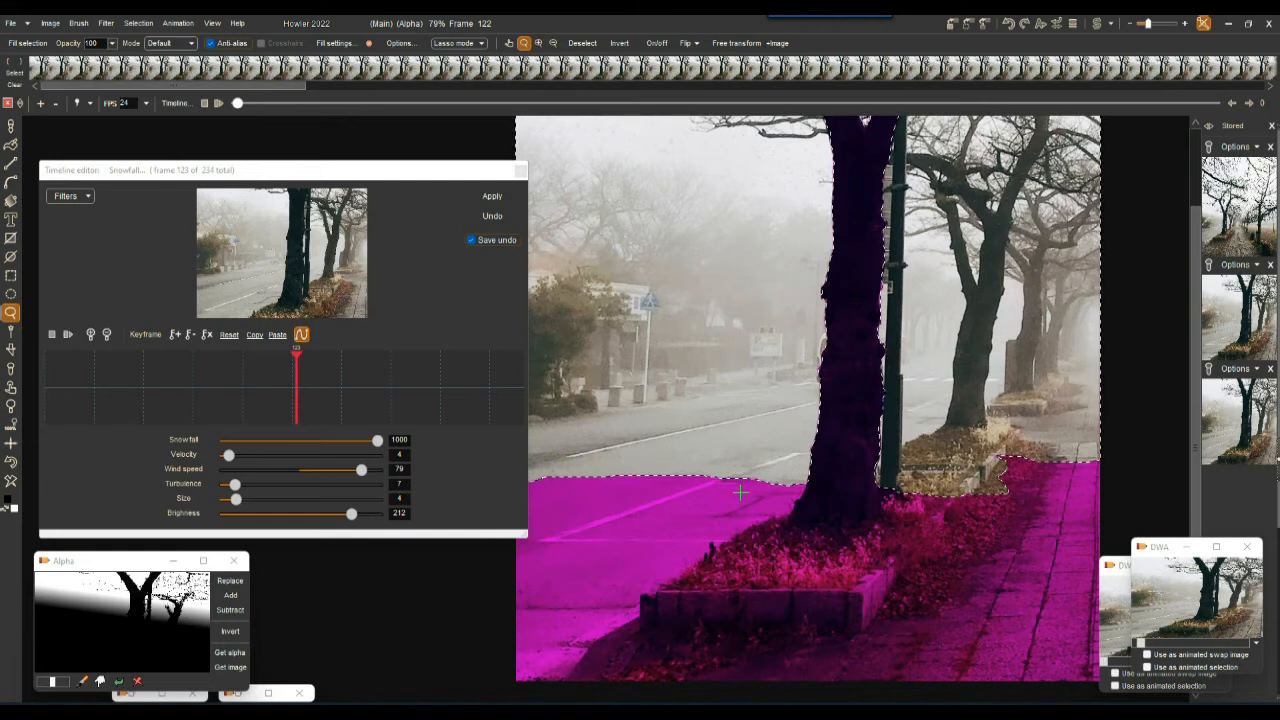
pyautogui.moveTo(710, 430); pyautogui.dragTo(706, 334)
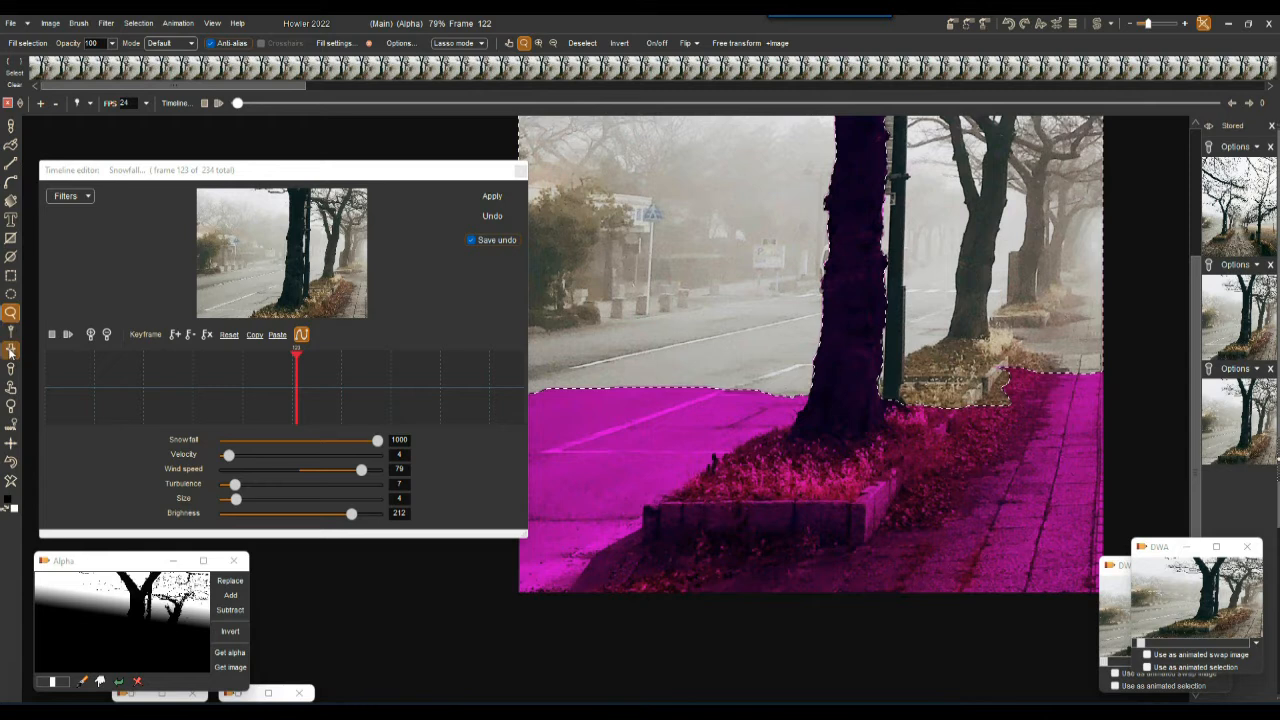
pyautogui.click(10, 200)
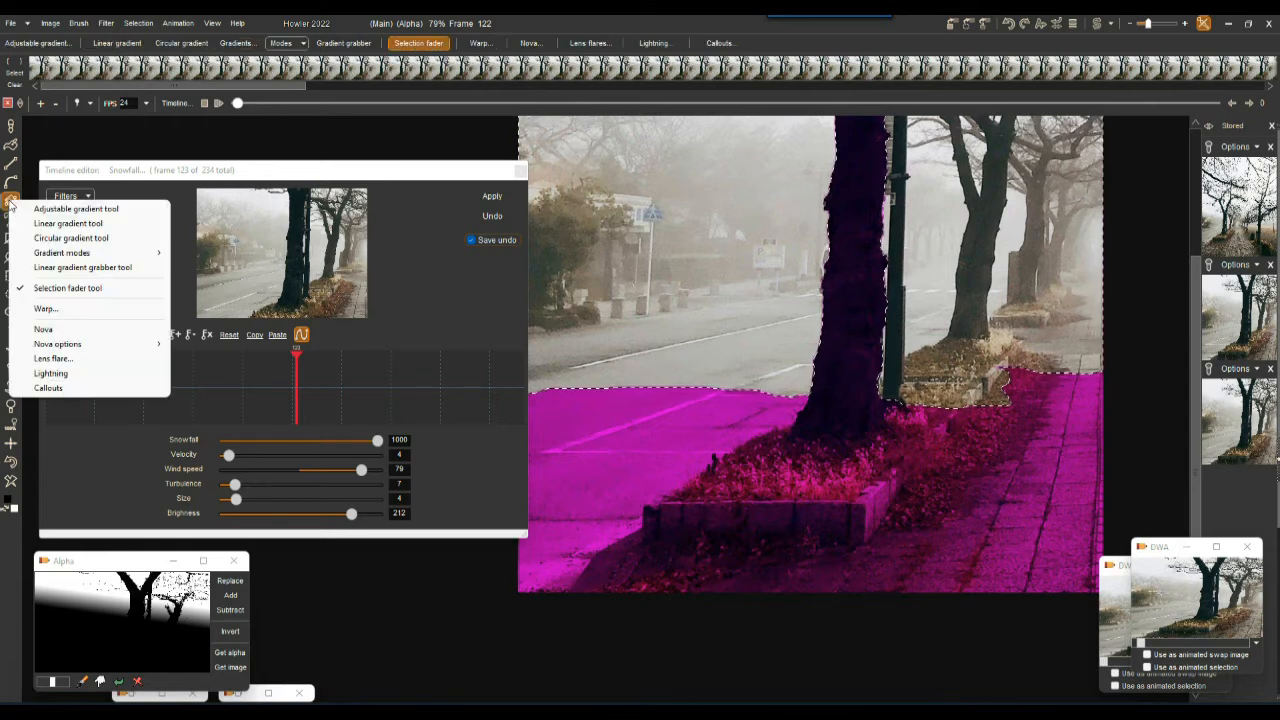
pyautogui.click(72, 290)
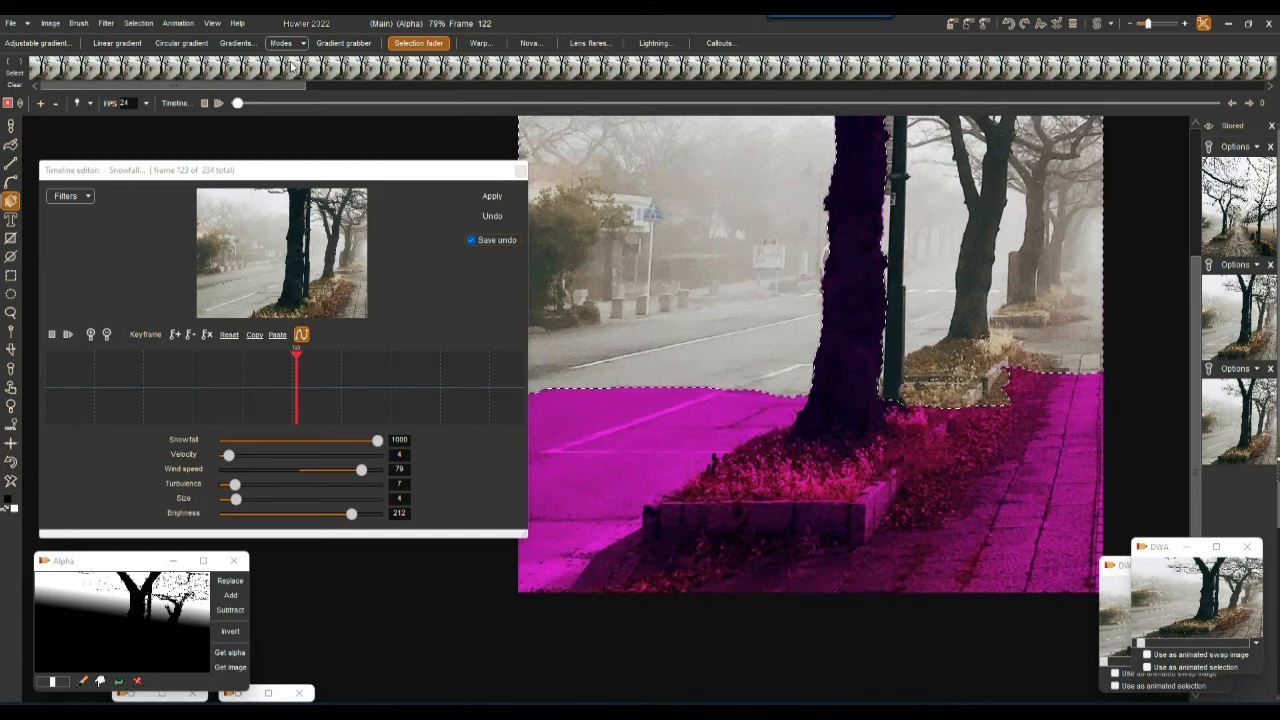
# - Move one floating DWA preview away from the other and load the current selection mask into the Alpha window
pyautogui.moveTo(1159, 553); pyautogui.dragTo(1142, 351)
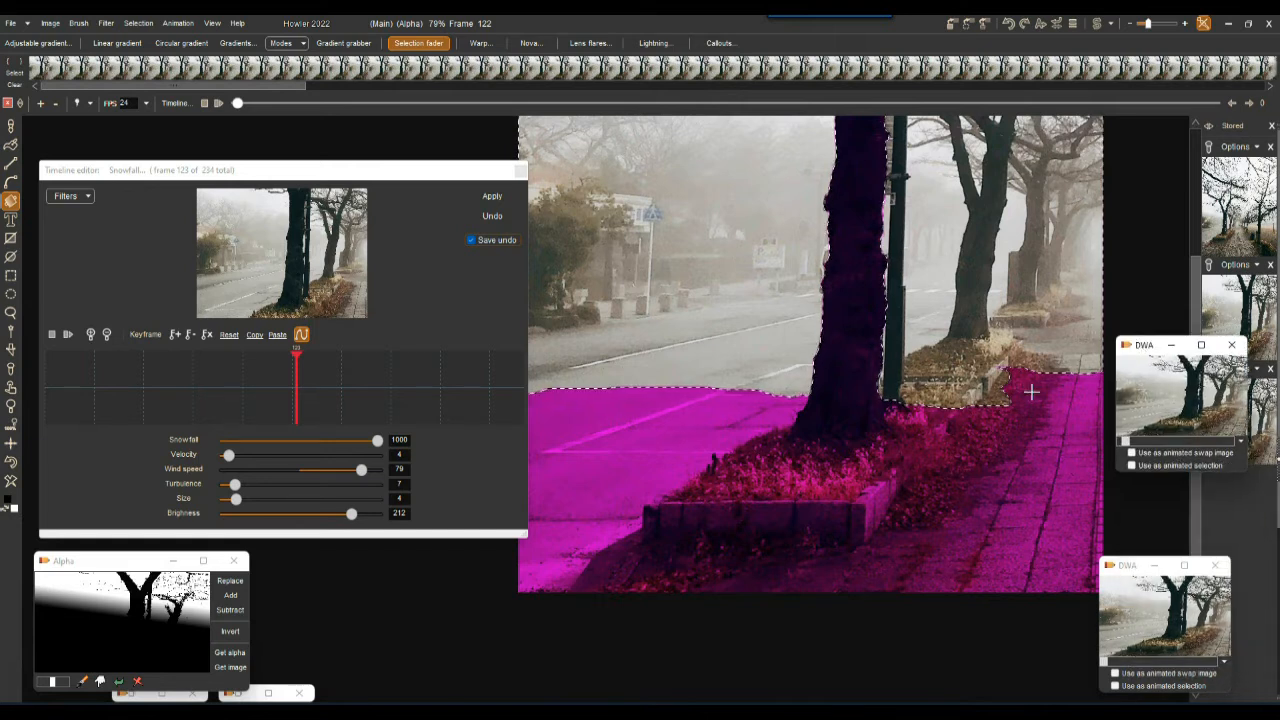
pyautogui.click(232, 655)
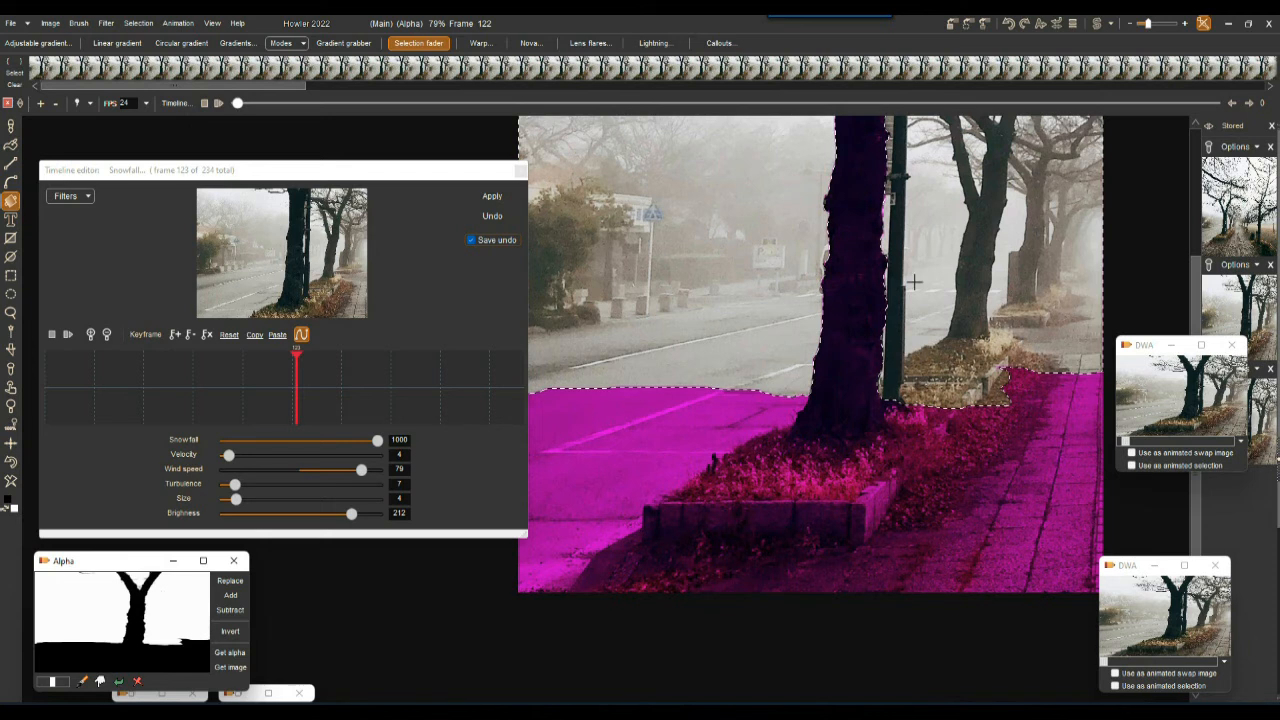
pyautogui.scroll(-5, 913, 282)
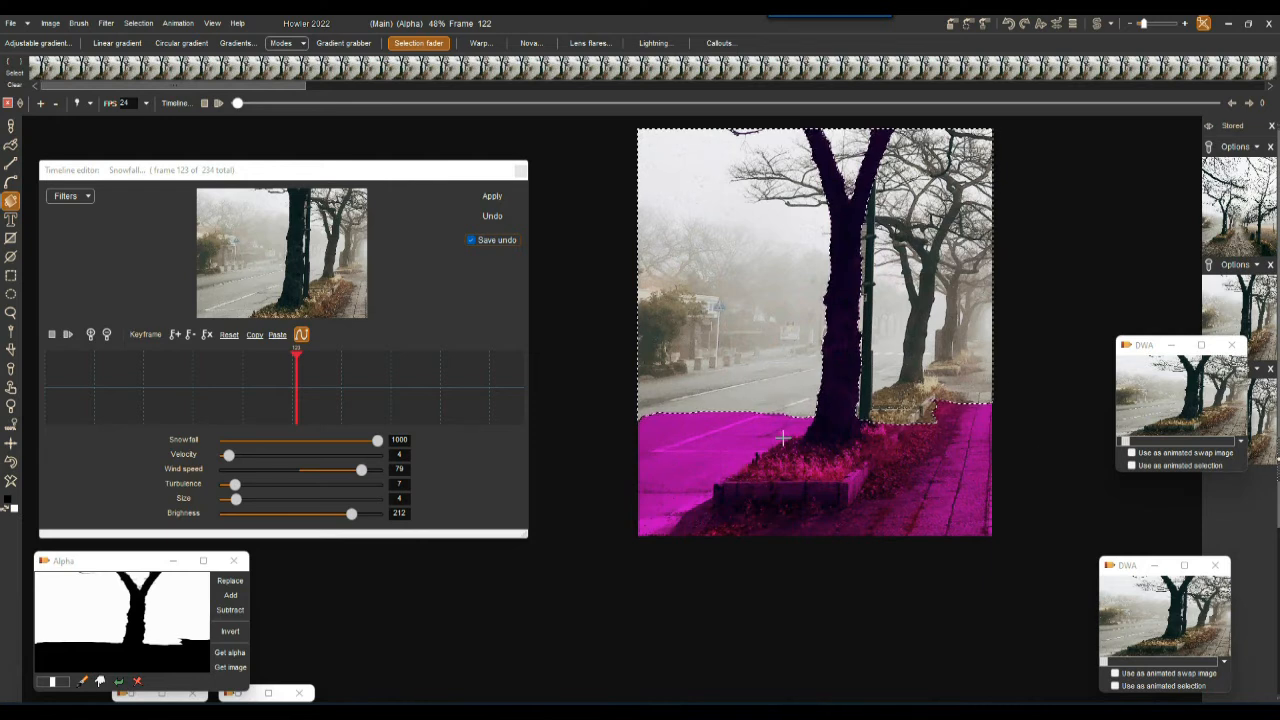
# - Fade the selection's hard ground-level boundary with vertical Selection fader gradients over the road and over the planter behind the trunk
pyautogui.moveTo(792, 388); pyautogui.dragTo(794, 420)
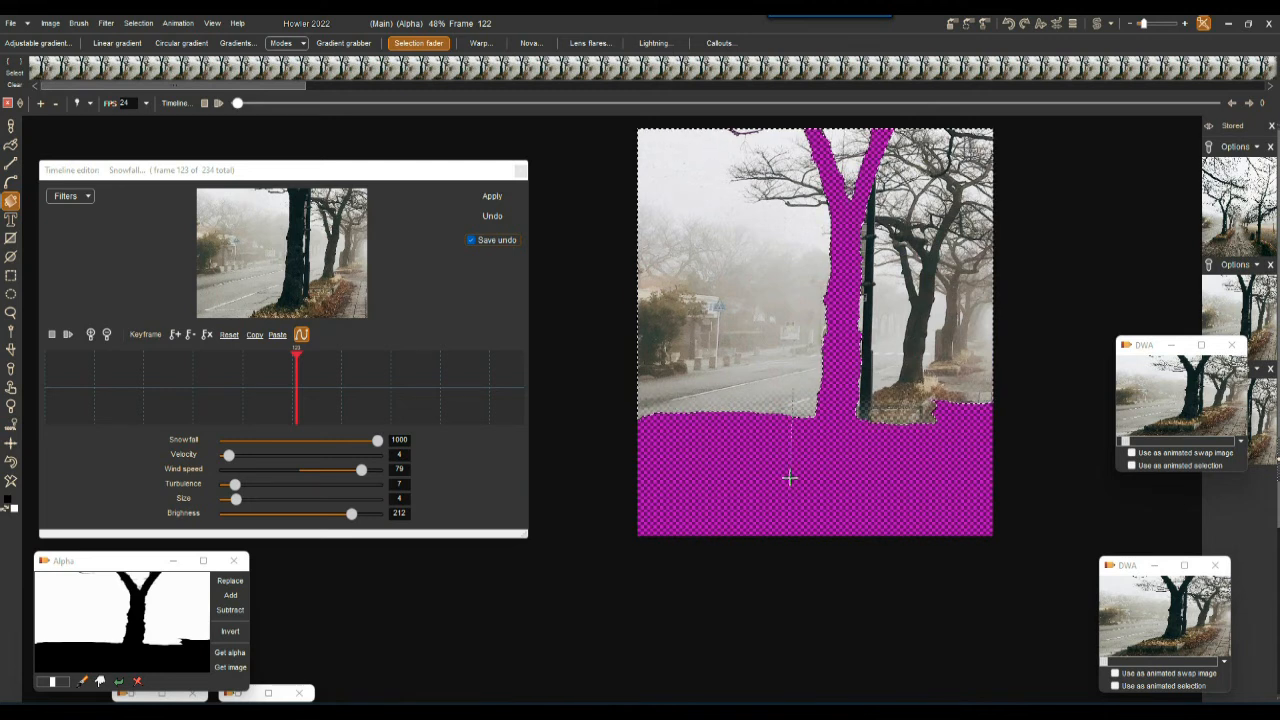
pyautogui.moveTo(790, 478); pyautogui.dragTo(788, 479)
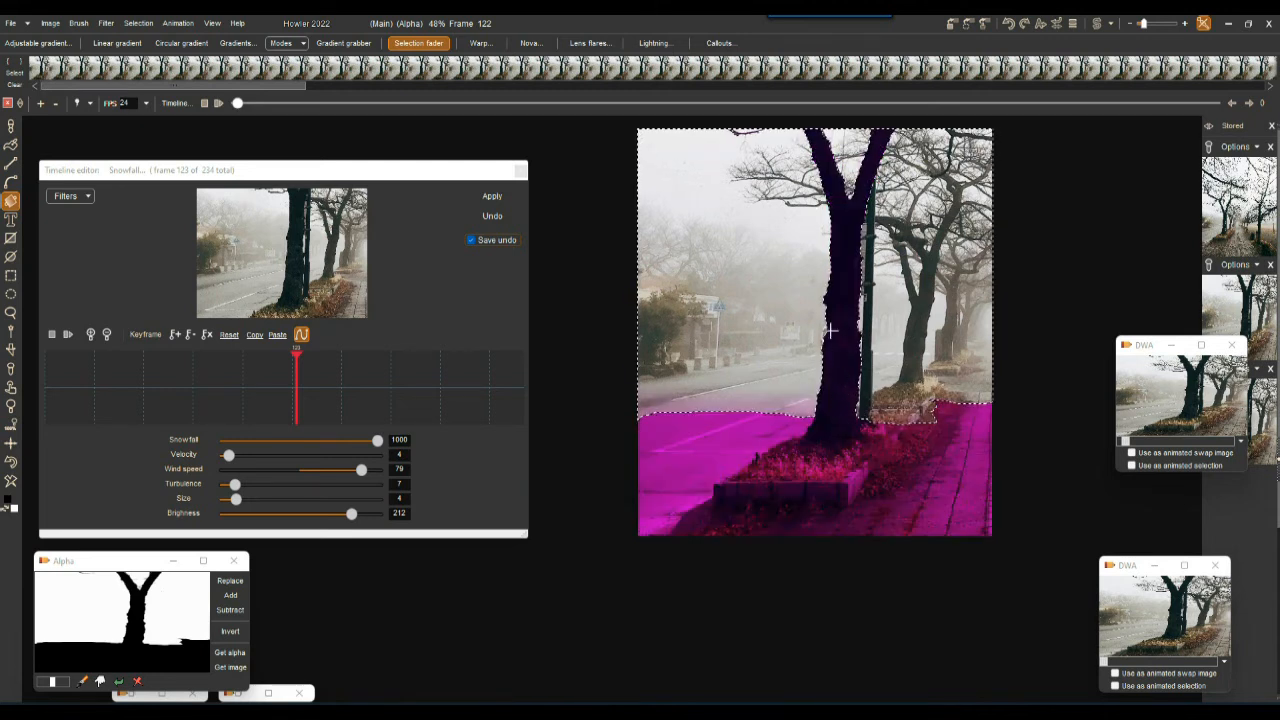
pyautogui.moveTo(797, 386); pyautogui.dragTo(791, 460)
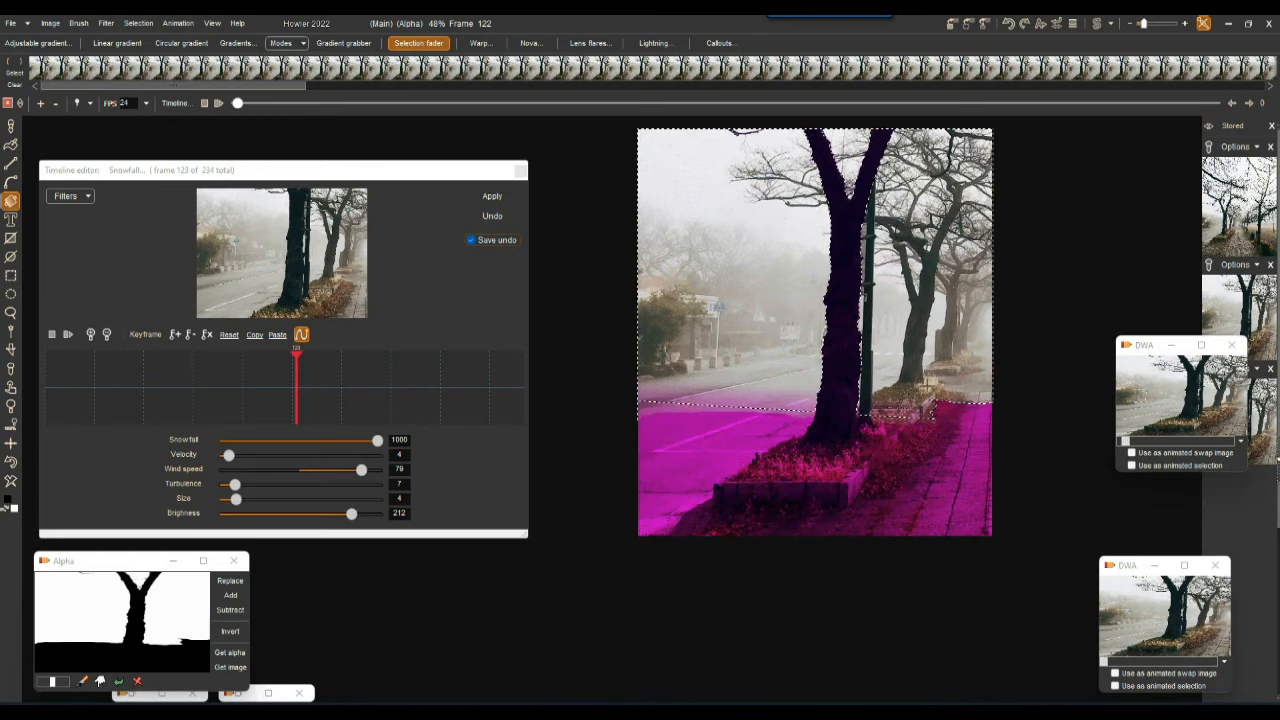
pyautogui.moveTo(887, 380); pyautogui.dragTo(881, 448)
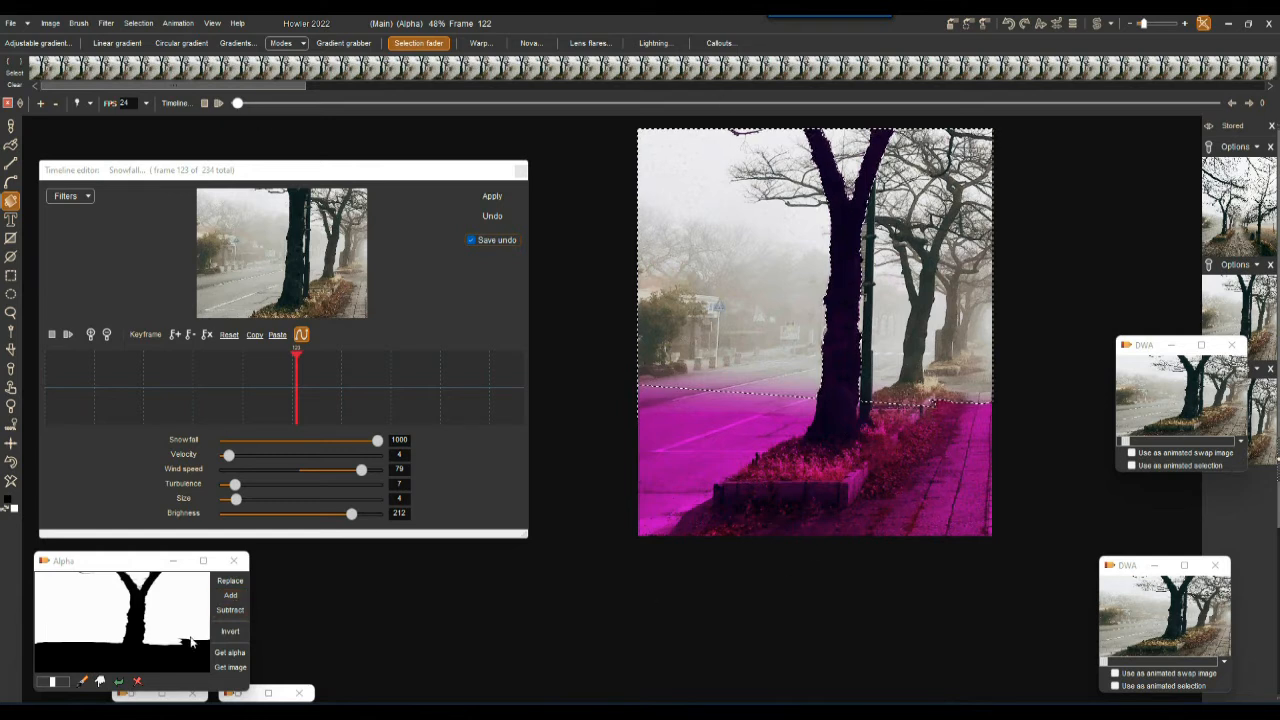
# - Load the faded selection mask into the Alpha window, invert it for checking, and invert it back
pyautogui.click(244, 667)
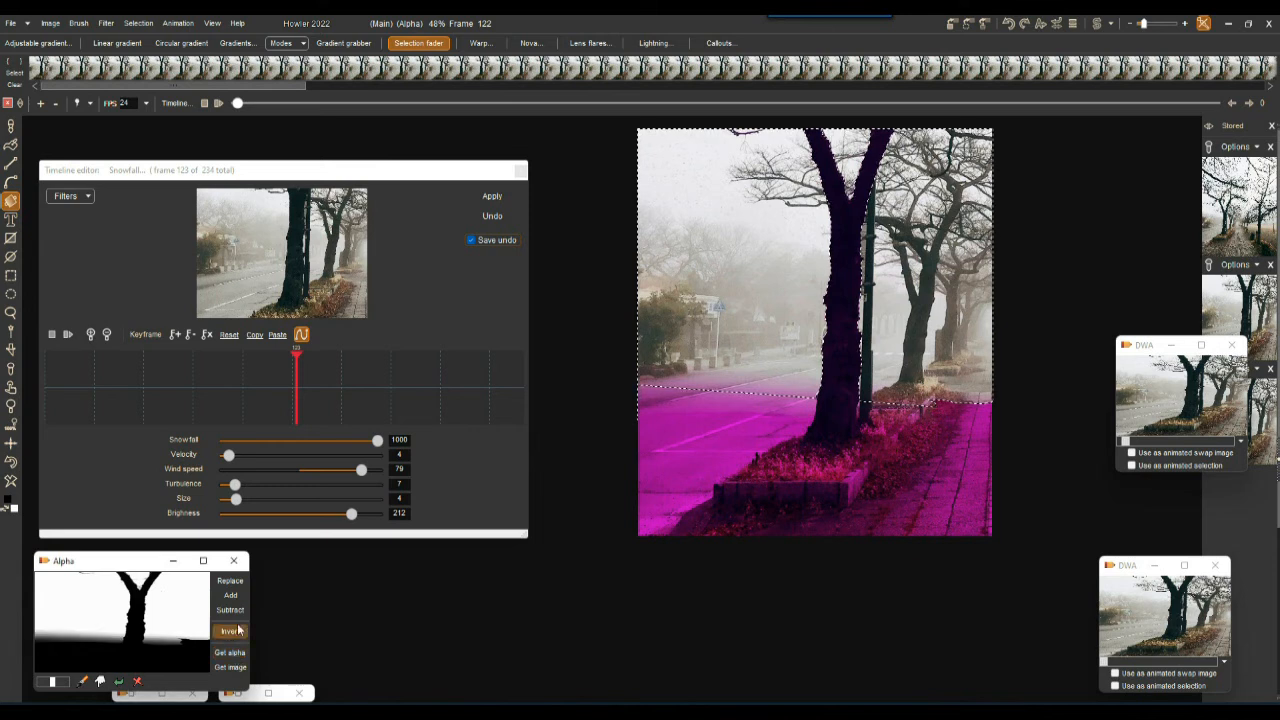
pyautogui.click(231, 631)
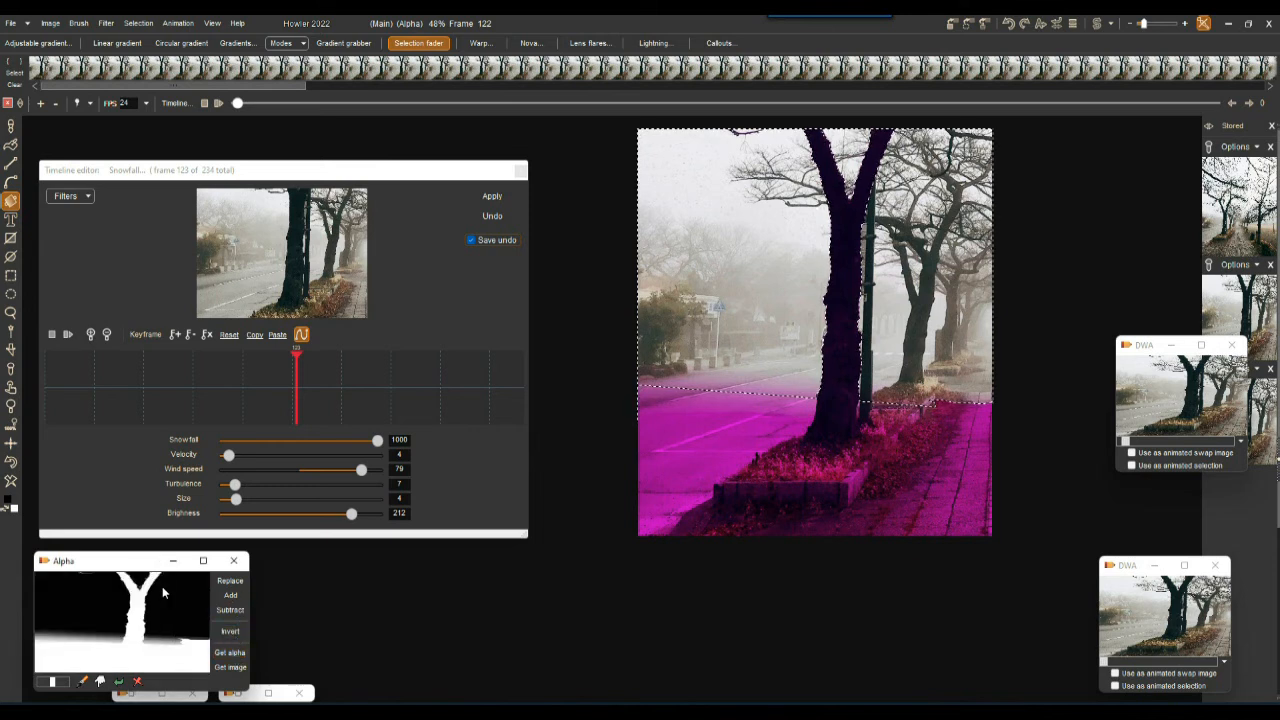
pyautogui.click(240, 634)
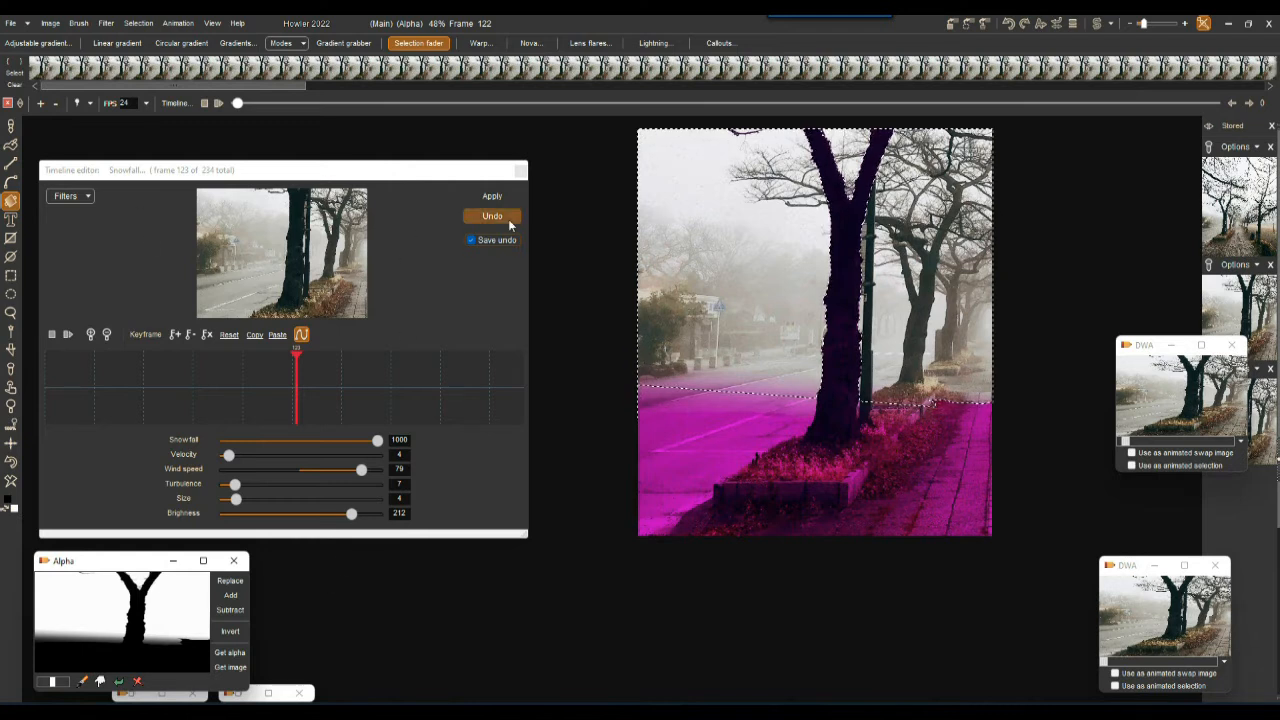
# - Apply the Snowfall pass to the animation through the faded mask and play the result
pyautogui.click(495, 195)
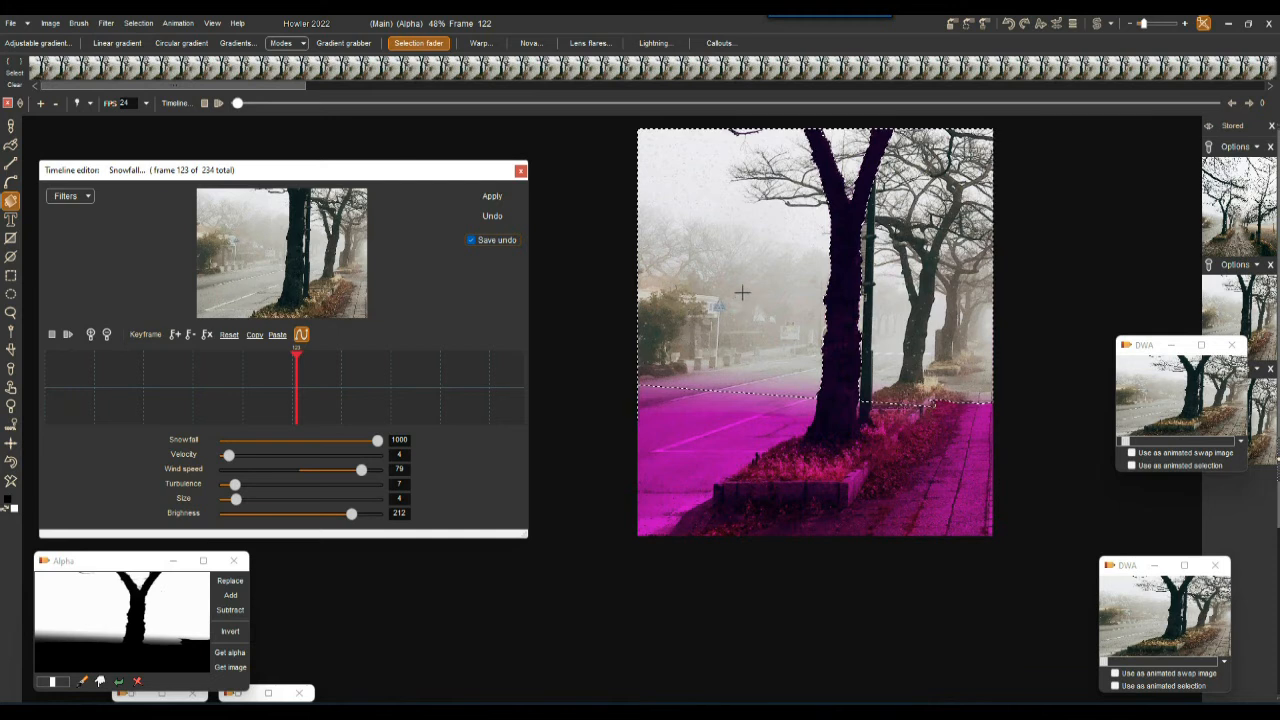
pyautogui.scroll(5, 742, 292)
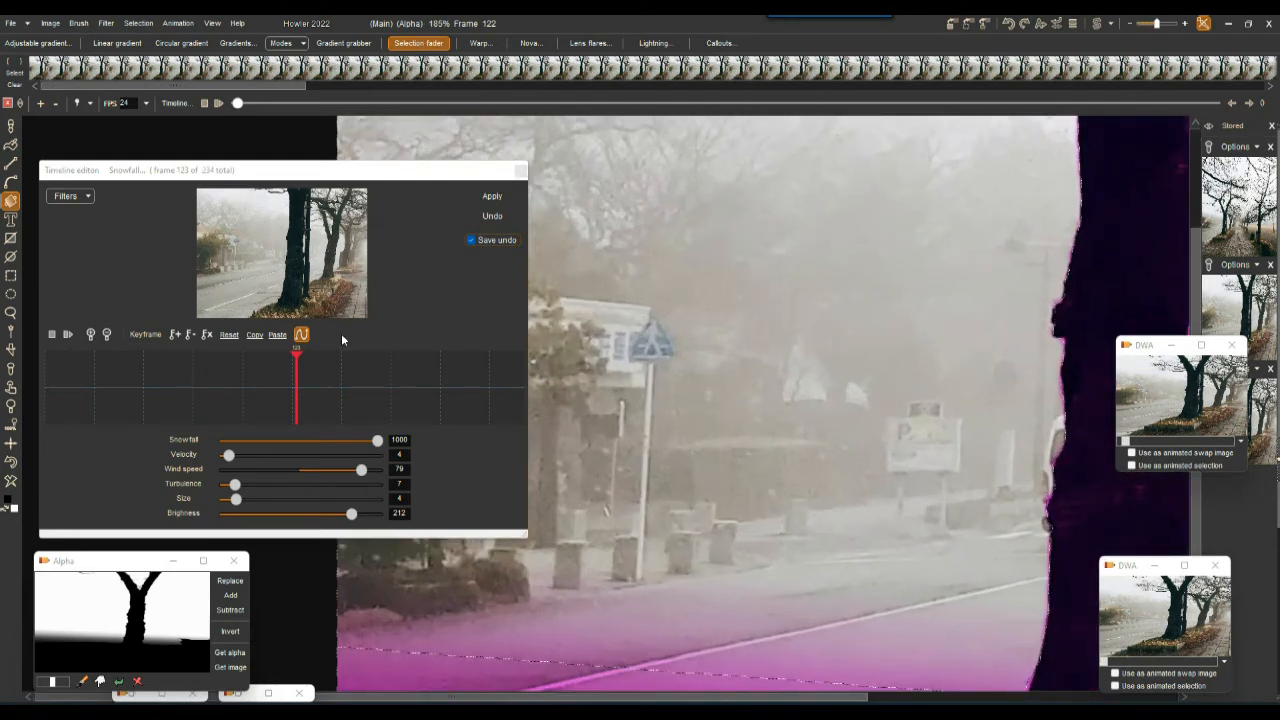
pyautogui.click(68, 334)
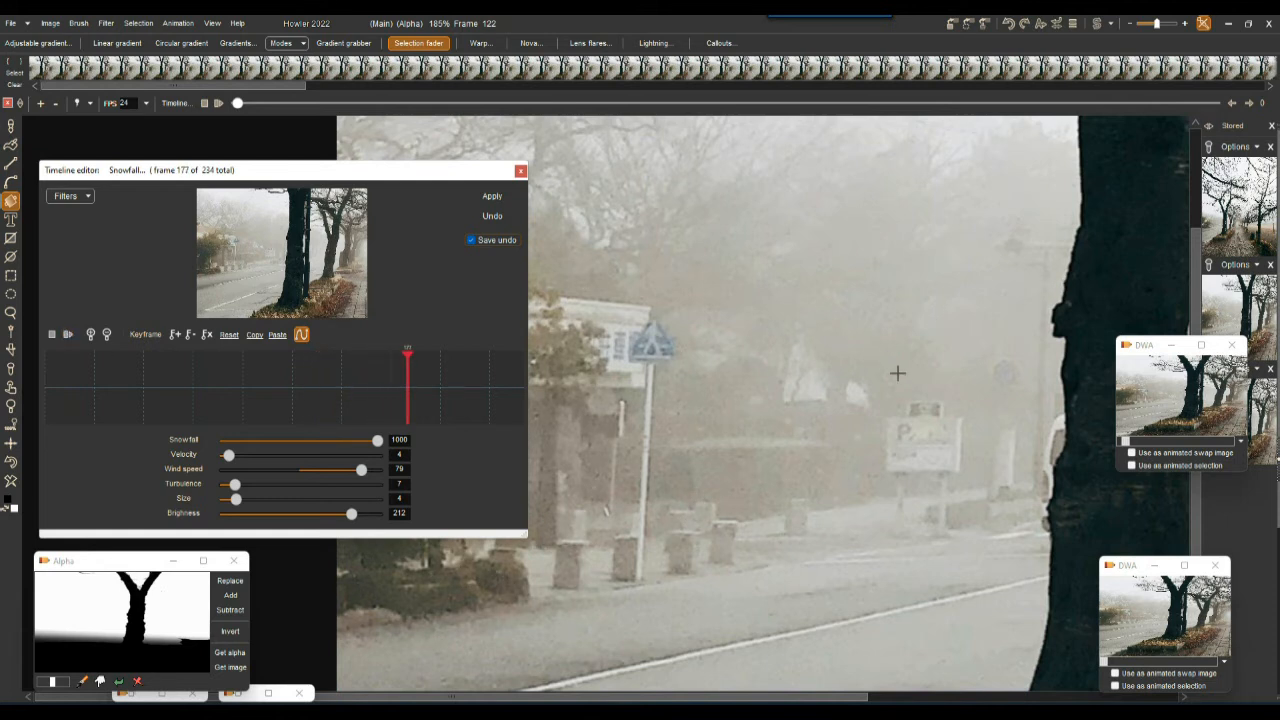
# - Examine the playing snowfall around the foreground trunk, the background trees and the road, both close up and in the whole picture
pyautogui.scroll(-3, 860, 378)
pyautogui.moveTo(1030, 438); pyautogui.dragTo(688, 540)
pyautogui.scroll(4, 860, 426)
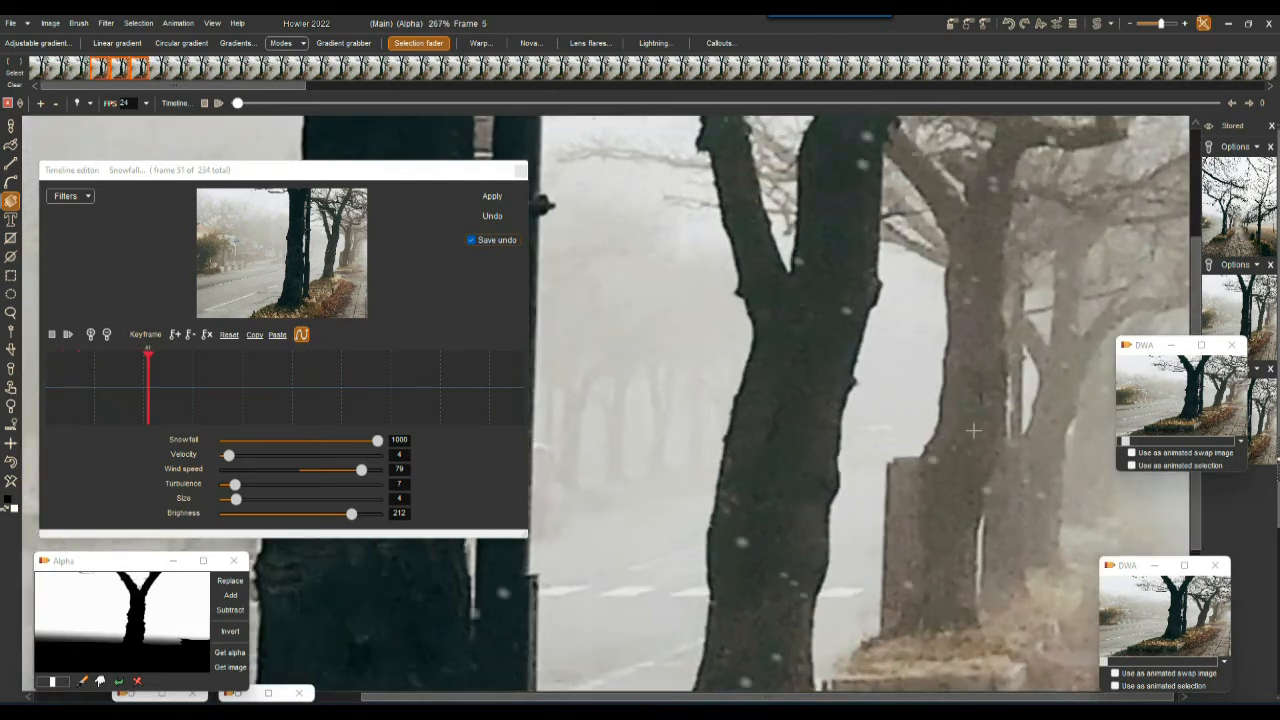
pyautogui.scroll(-2, 892, 447)
pyautogui.scroll(-1, 892, 447)
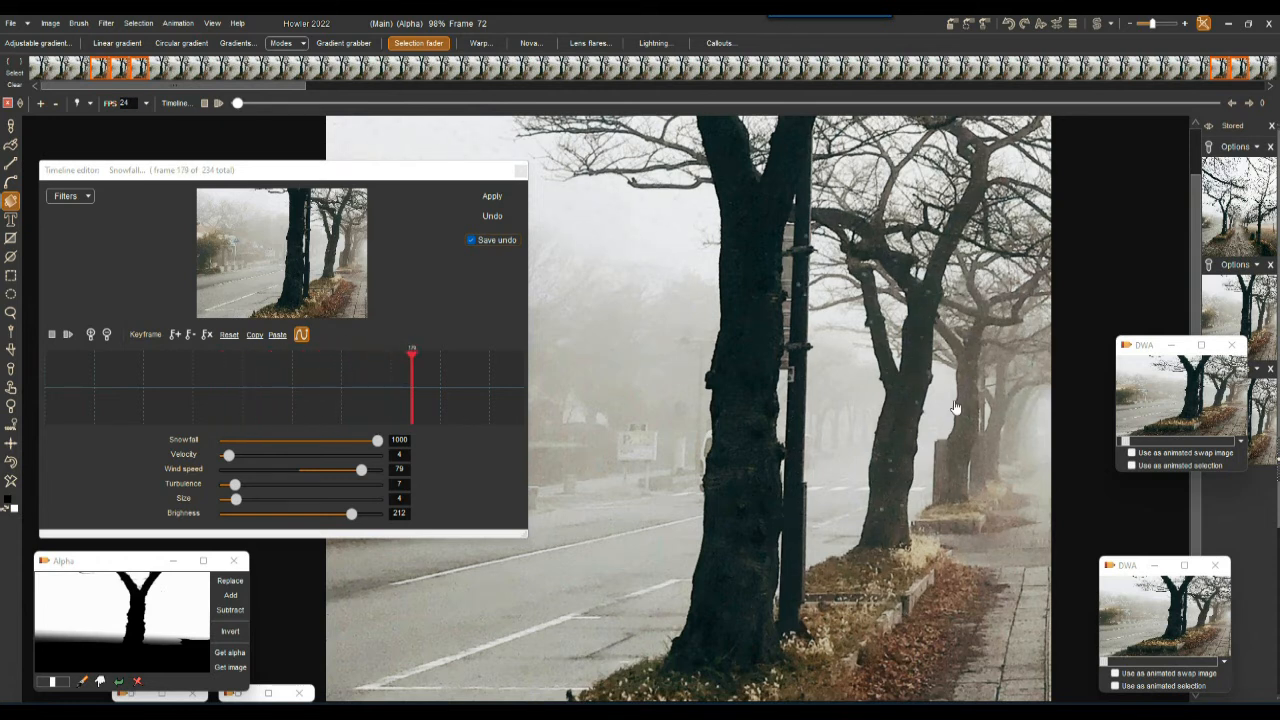
pyautogui.scroll(3, 960, 385)
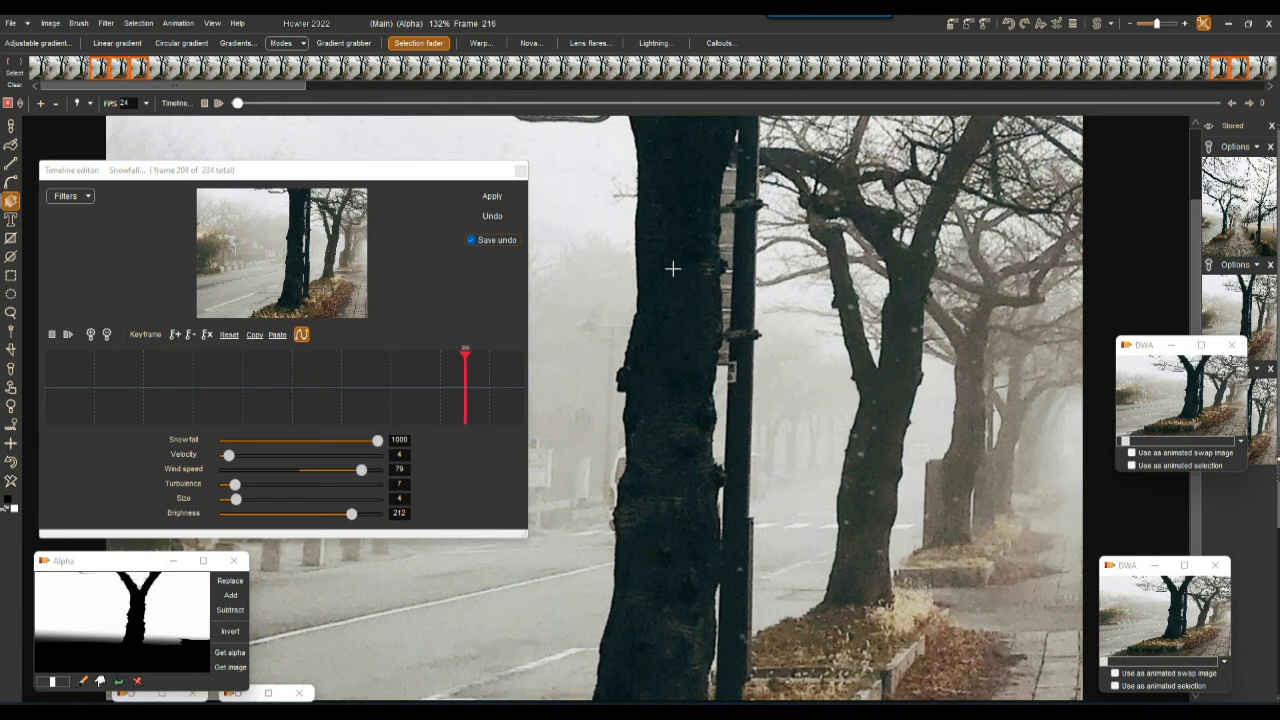
pyautogui.scroll(-6, 874, 457)
pyautogui.moveTo(894, 445); pyautogui.dragTo(957, 411)
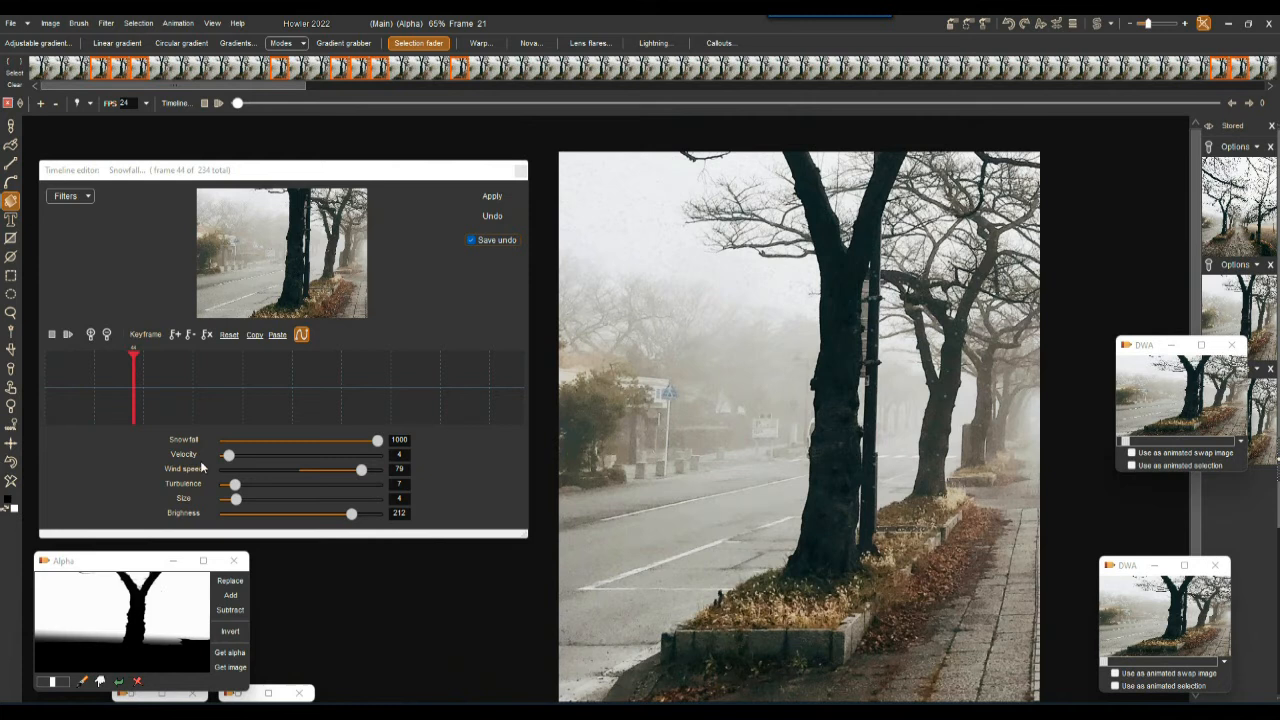
# - Set Snowfall to 537, Wind speed 87, Turbulence 30, Size 5 and Brightness 228, and apply this pass to the animation
pyautogui.moveTo(235, 484); pyautogui.dragTo(271, 485)
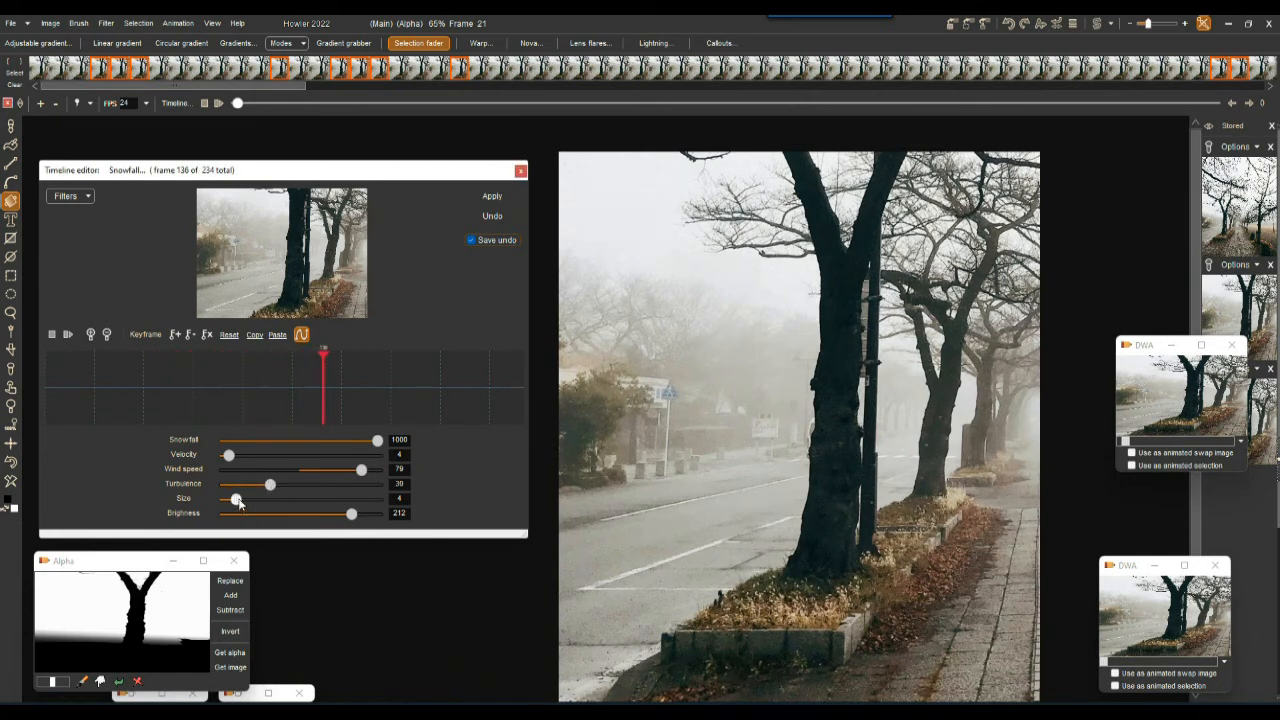
pyautogui.moveTo(237, 500); pyautogui.dragTo(241, 500)
pyautogui.moveTo(356, 447); pyautogui.dragTo(306, 451)
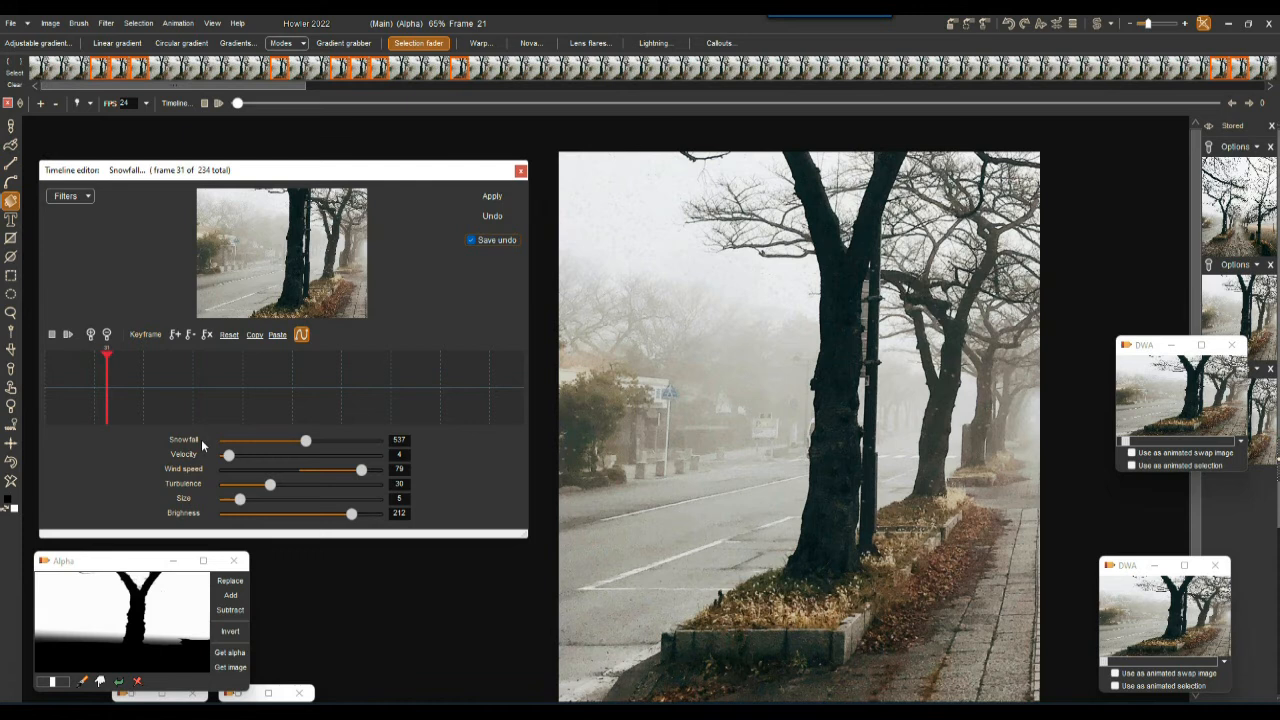
pyautogui.moveTo(351, 514); pyautogui.dragTo(361, 516)
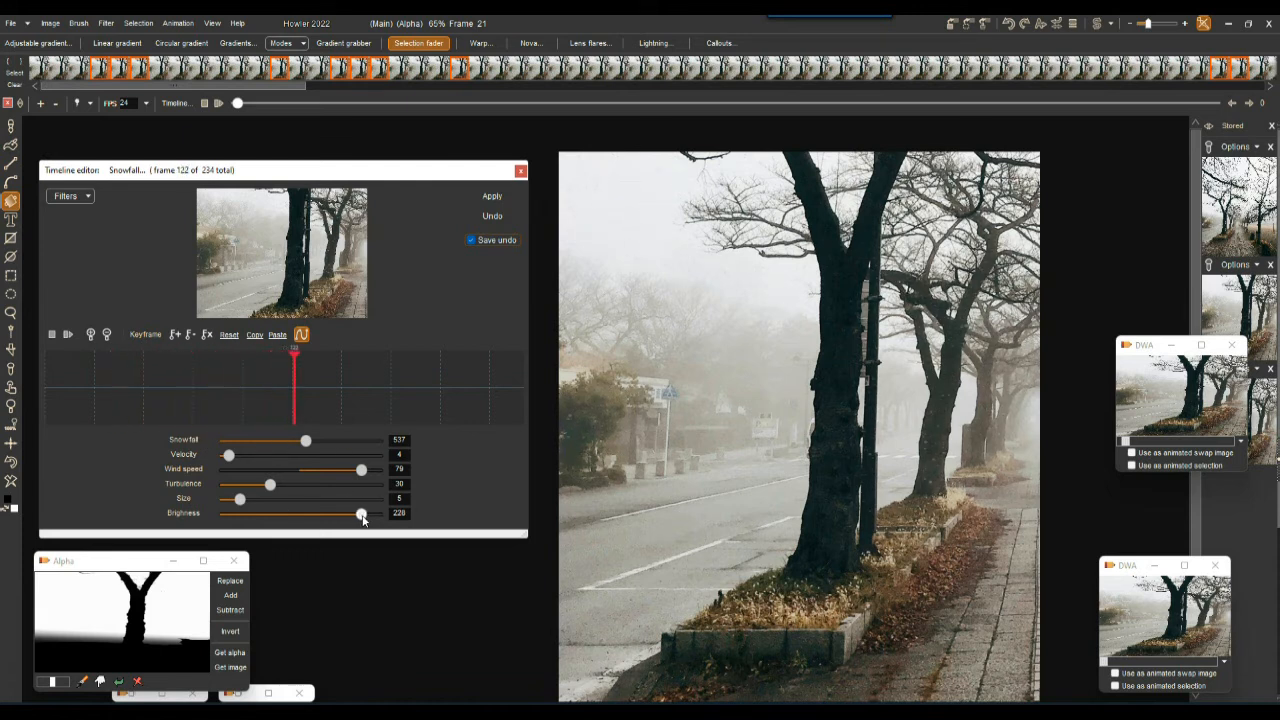
pyautogui.moveTo(362, 479); pyautogui.dragTo(369, 479)
pyautogui.click(494, 196)
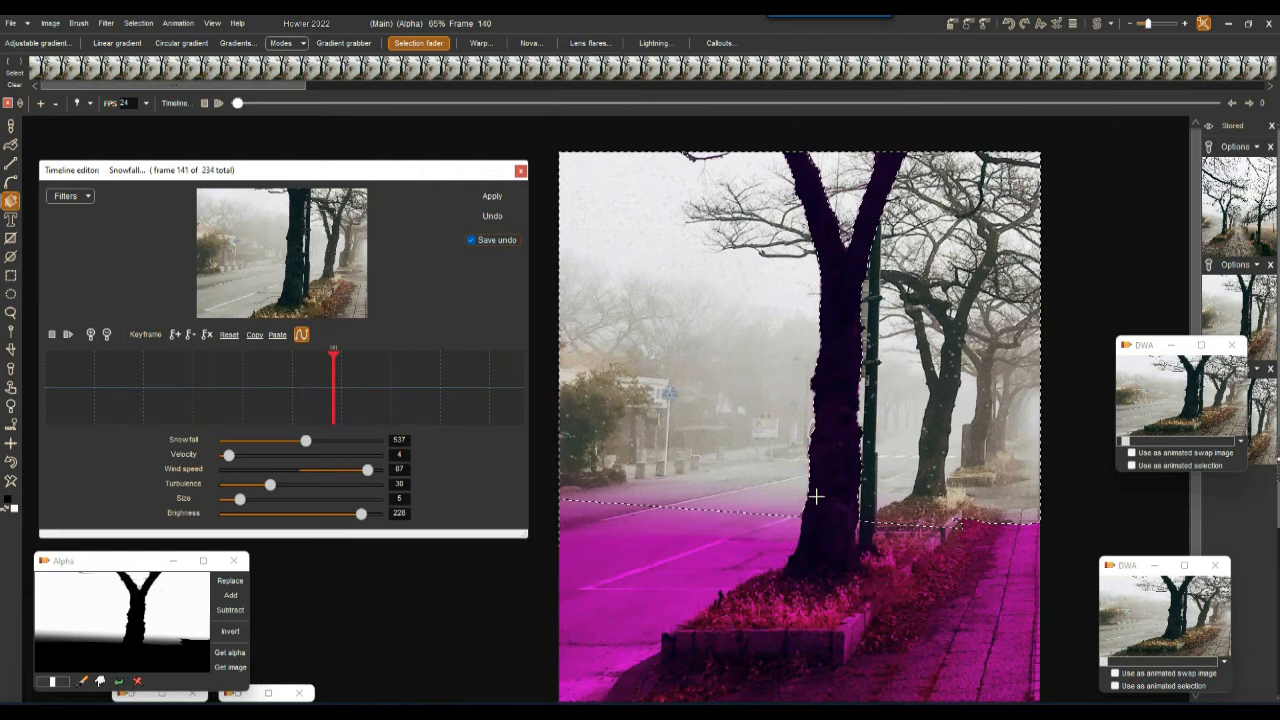
# - Play back the layered snow, set Snowfall 211, Velocity 7, Turbulence 54, Size 10 and Brightness 239, and apply the pass
pyautogui.click(70, 336)
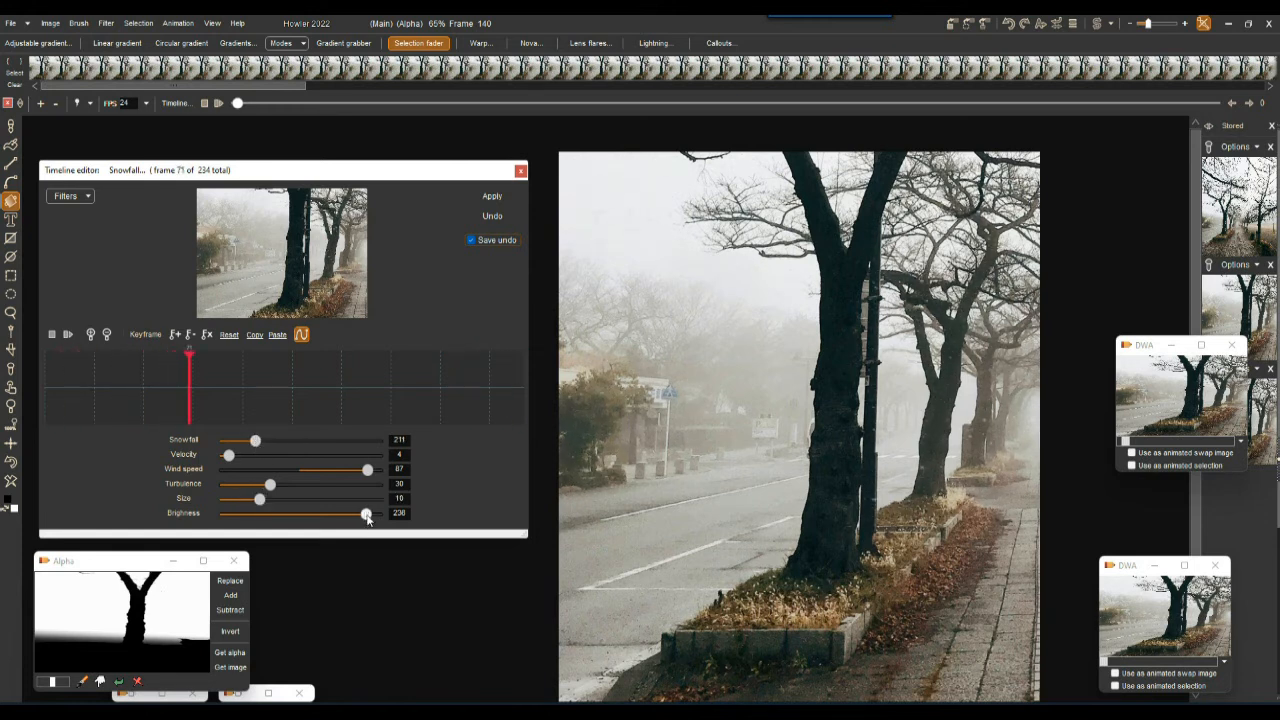
pyautogui.moveTo(271, 487); pyautogui.dragTo(307, 485)
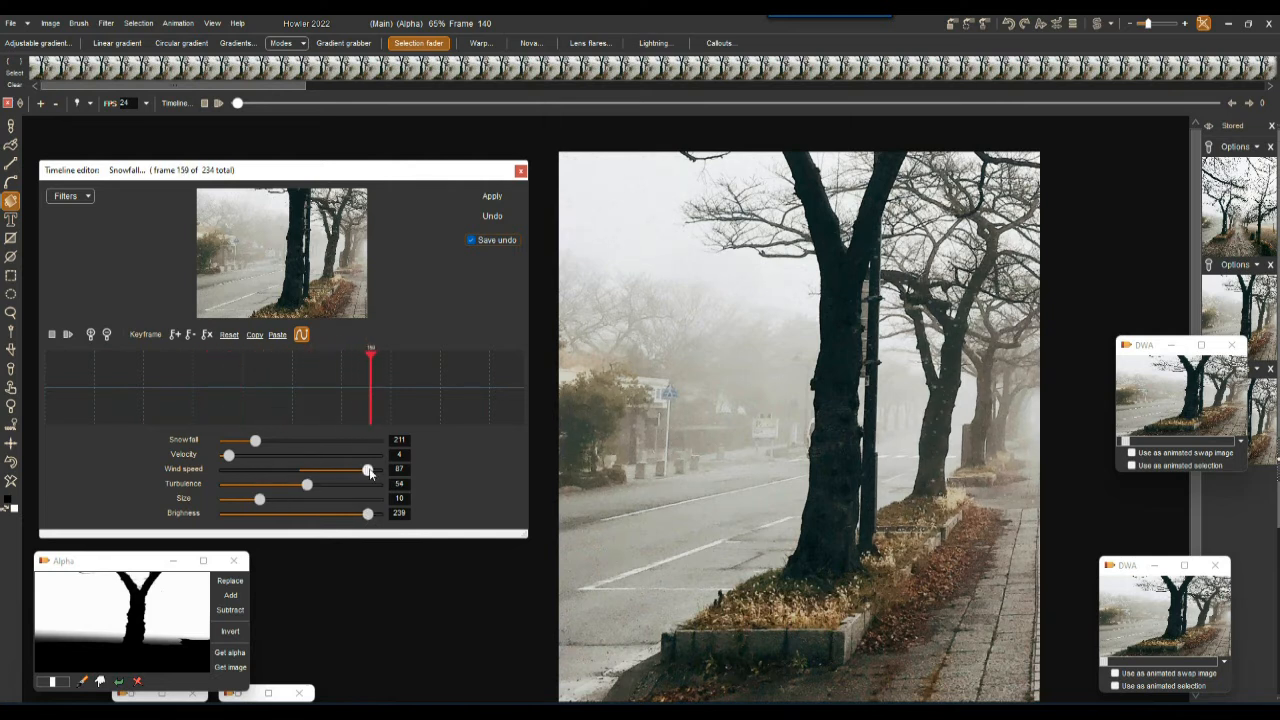
pyautogui.moveTo(229, 455); pyautogui.dragTo(235, 459)
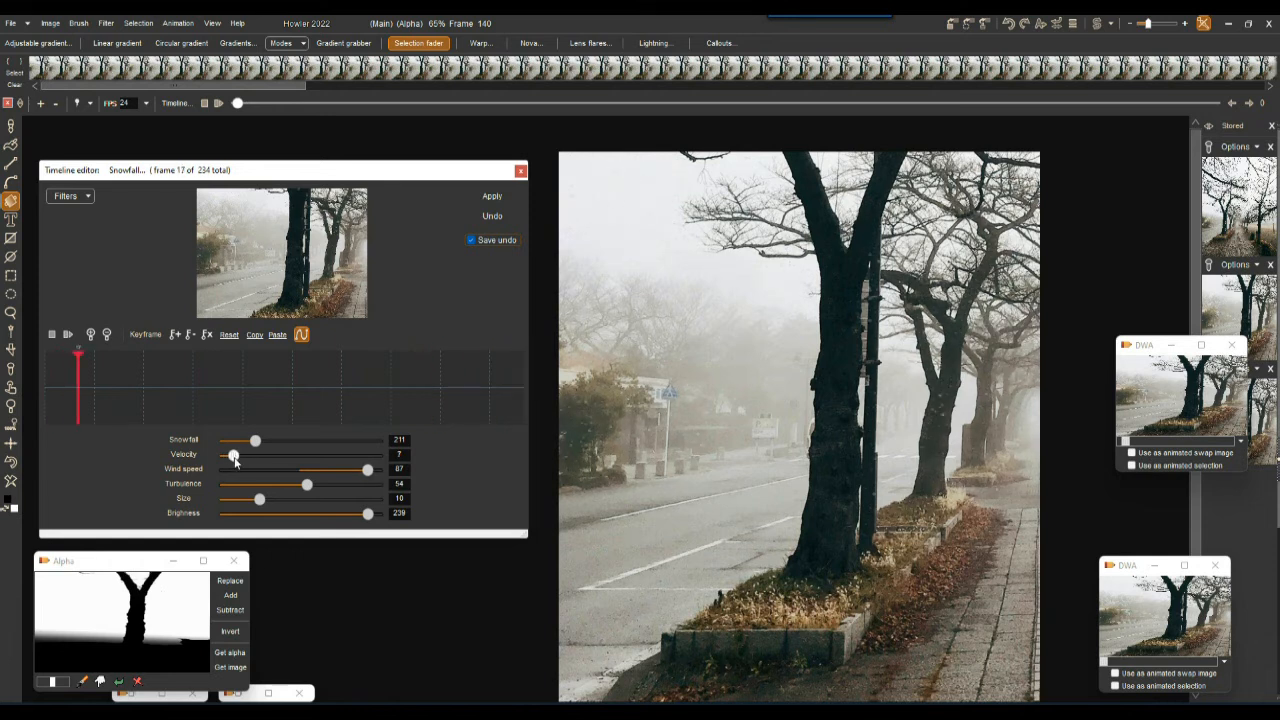
pyautogui.click(481, 197)
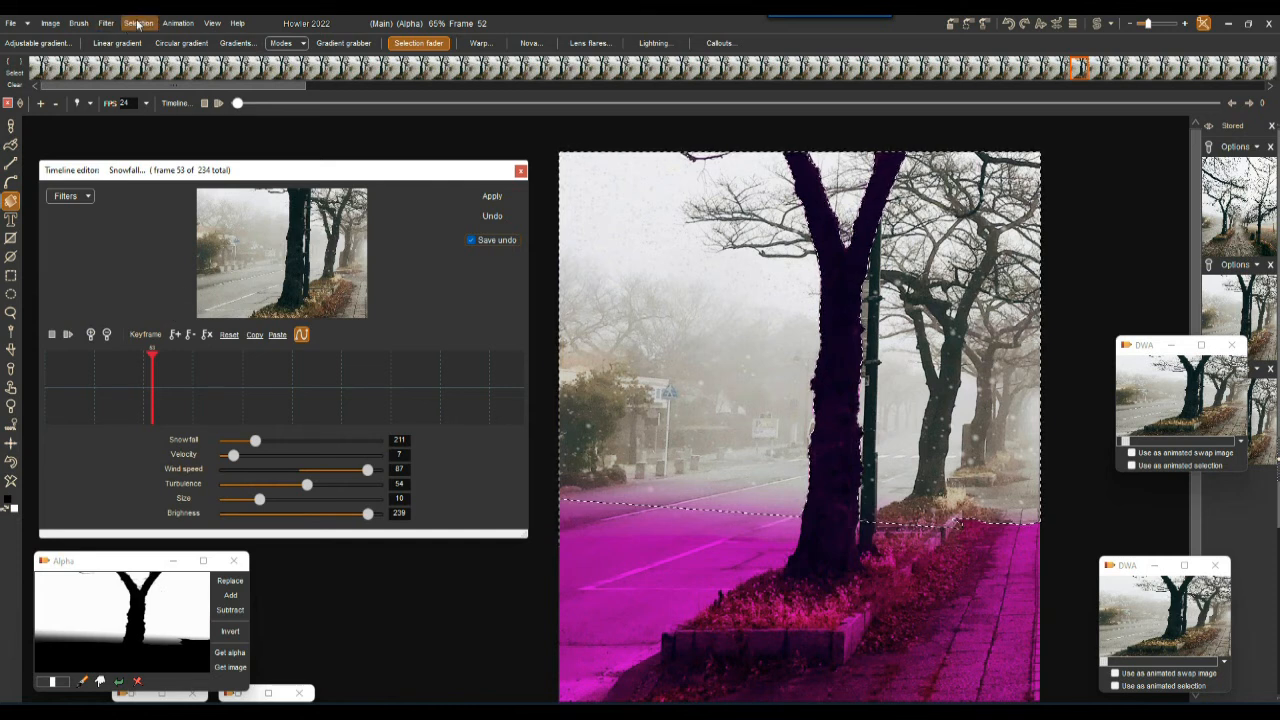
# - Check the larger flakes in playback and set Snowfall 31, Velocity 14, Wind speed 100, Turbulence 94, Size 19 and Brightness 255
pyautogui.click(219, 104)
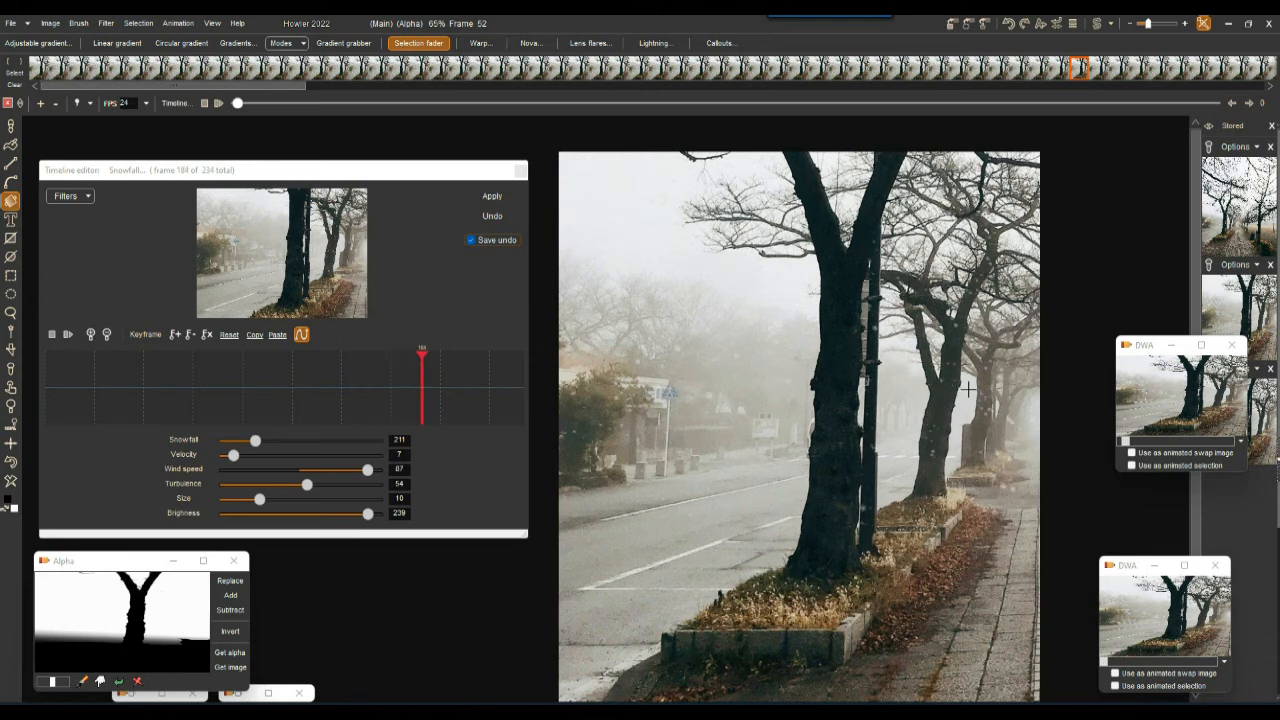
pyautogui.scroll(5, 946, 395)
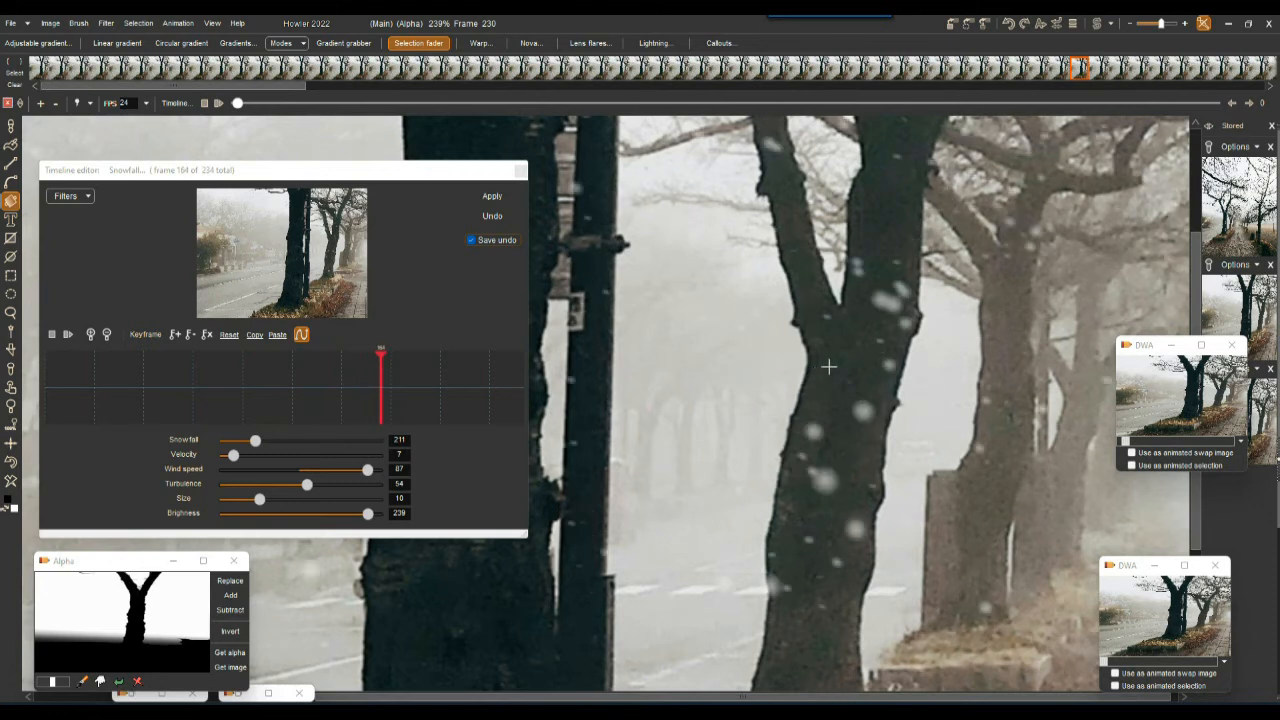
pyautogui.scroll(-4, 770, 375)
pyautogui.scroll(-3, 757, 384)
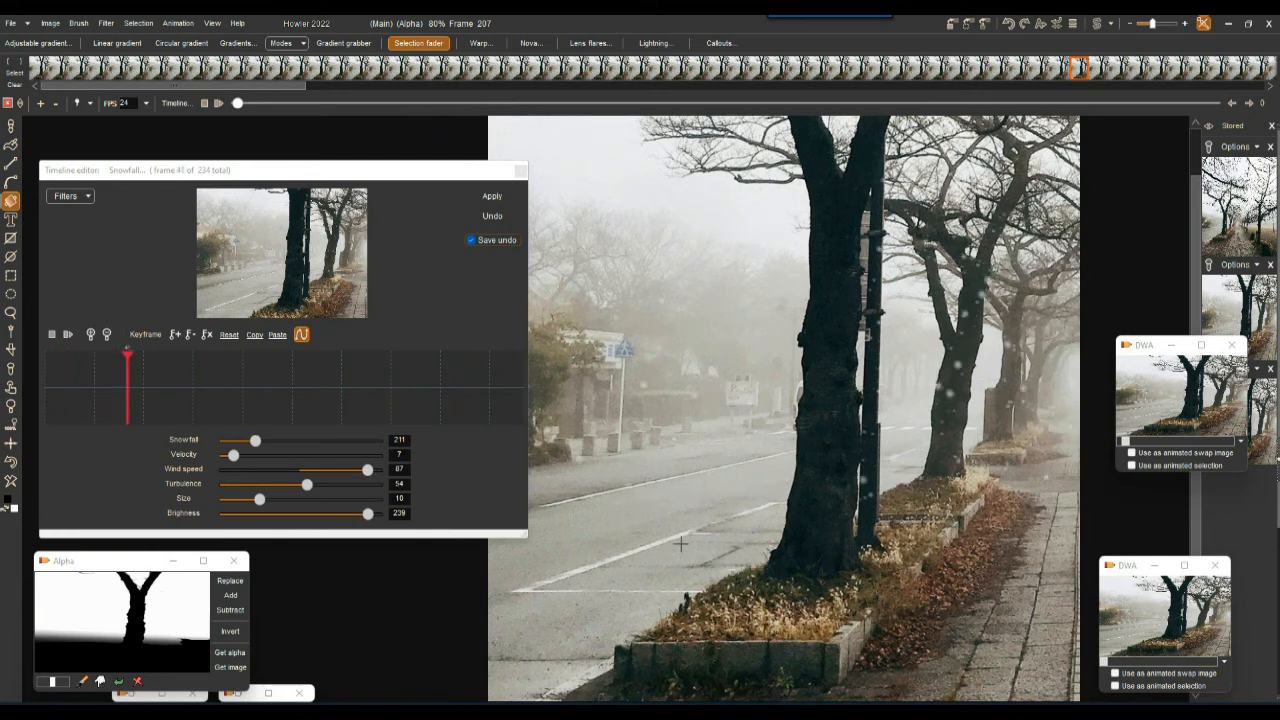
pyautogui.moveTo(200, 386); pyautogui.dragTo(223, 394)
pyautogui.moveTo(240, 443); pyautogui.dragTo(232, 441)
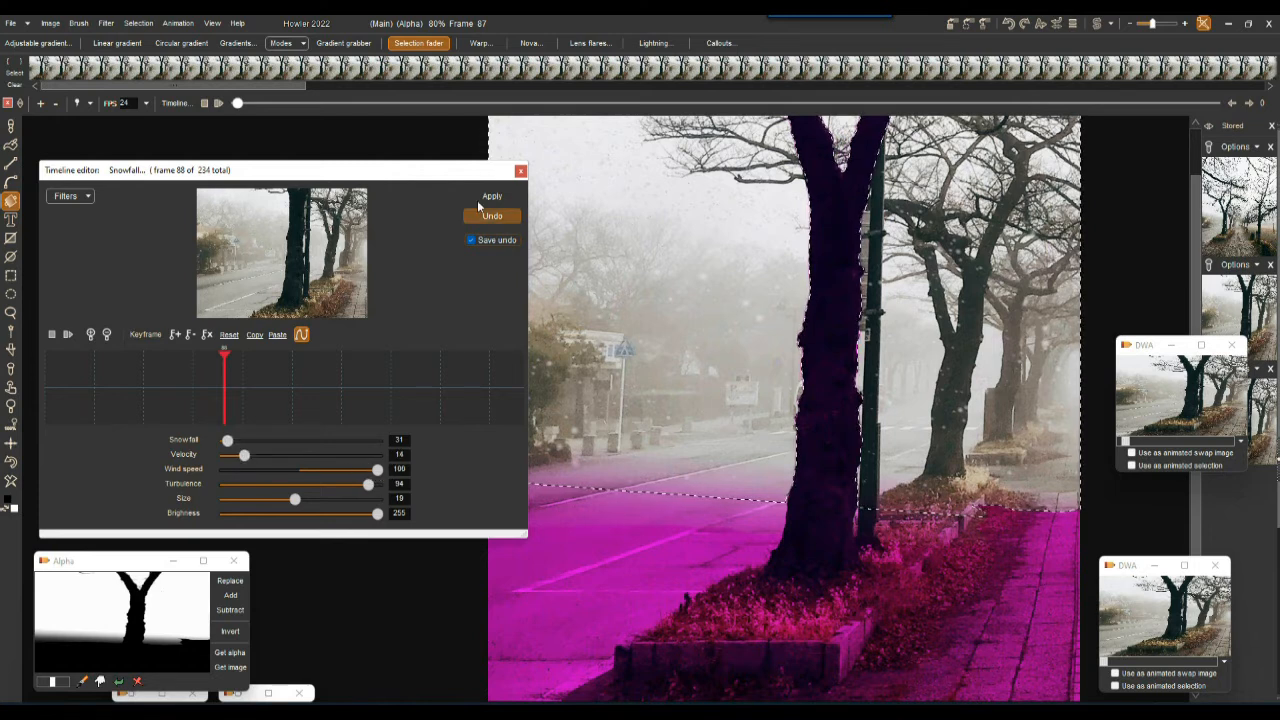
# - Store the current animation to disc and move its floating DWA preview clear of the other windows
pyautogui.click(178, 22)
pyautogui.moveTo(230, 86)
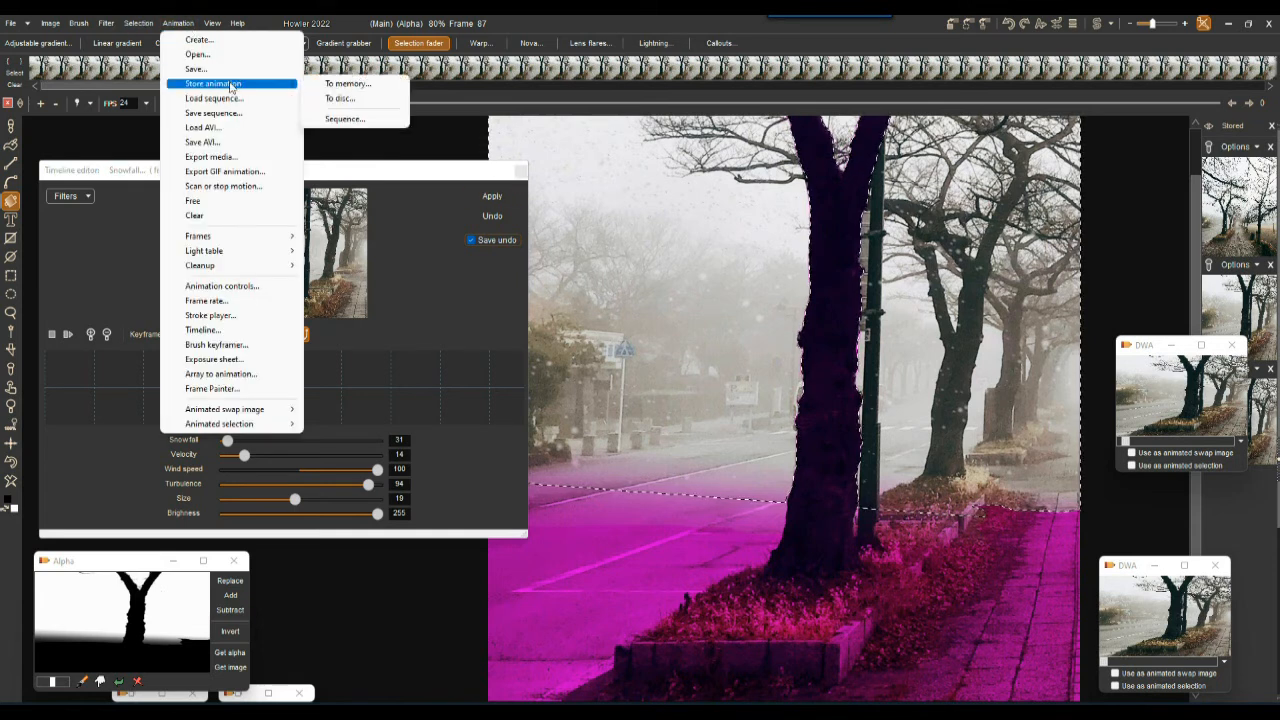
pyautogui.click(340, 100)
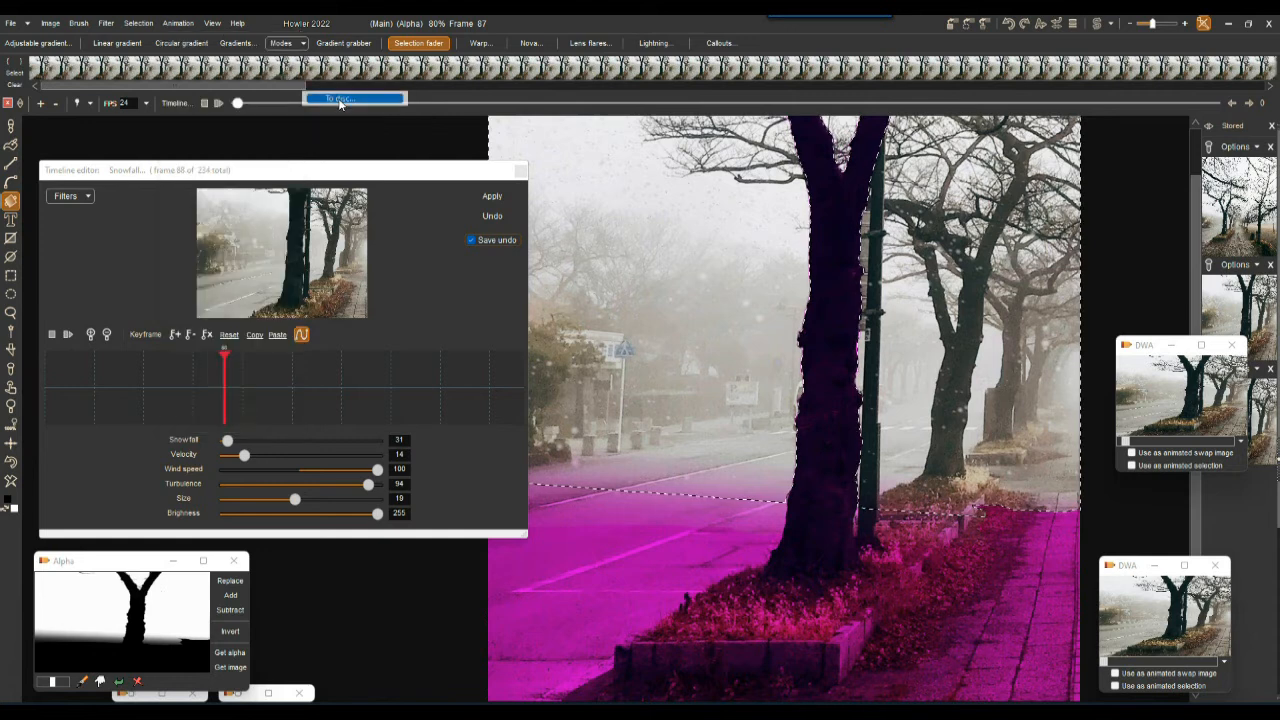
pyautogui.moveTo(1163, 581); pyautogui.dragTo(1168, 526)
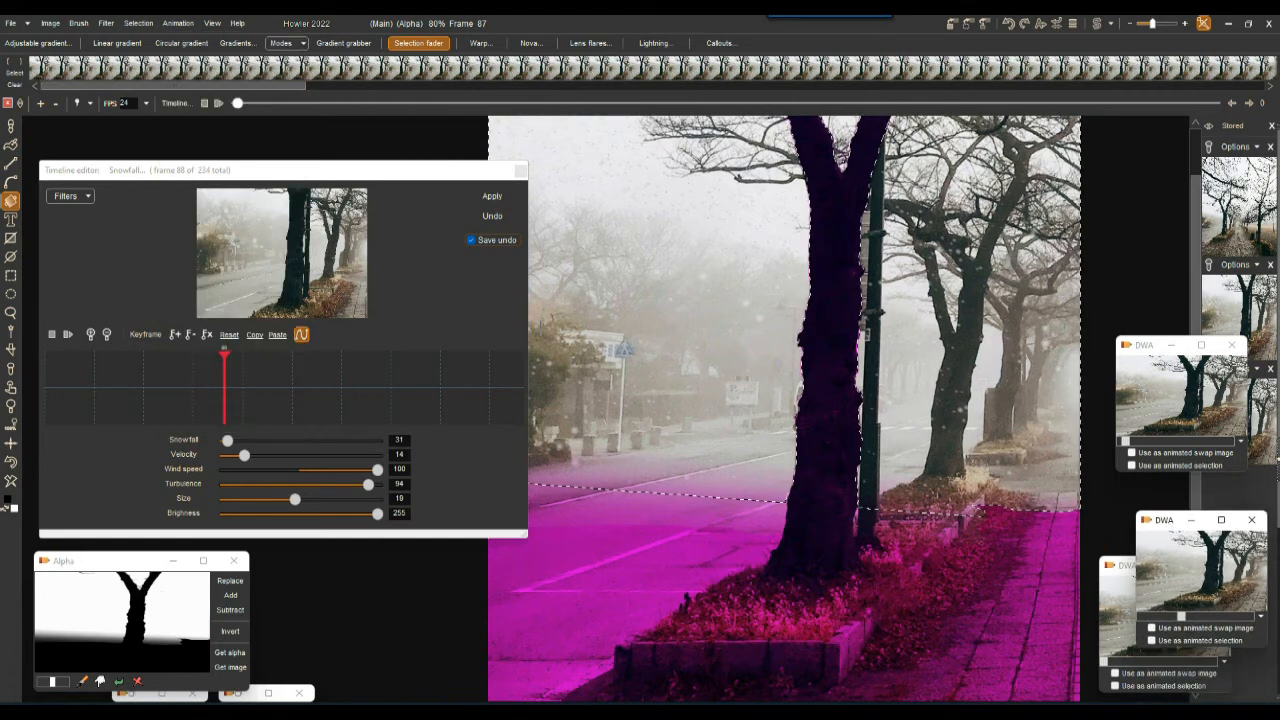
# - Try the sparse, large-flake Snowfall pass inside the masked selection, play the result, and undo the pass
pyautogui.click(491, 196)
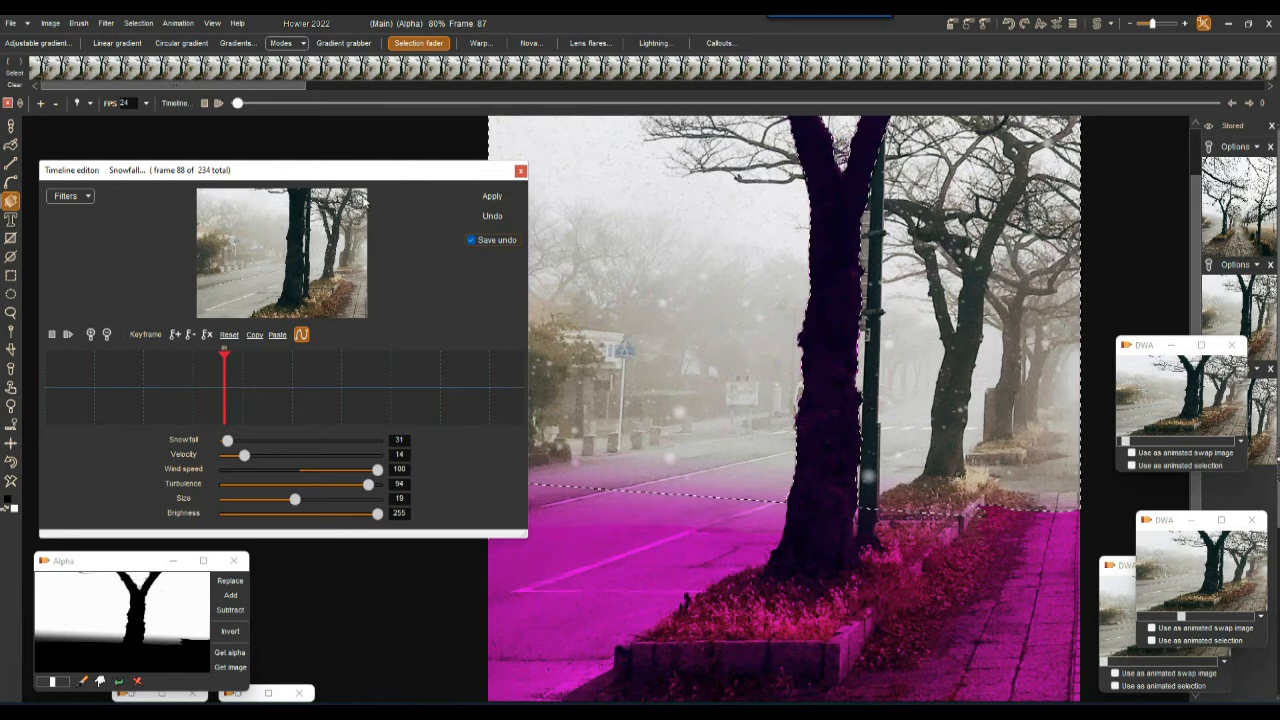
pyautogui.click(69, 335)
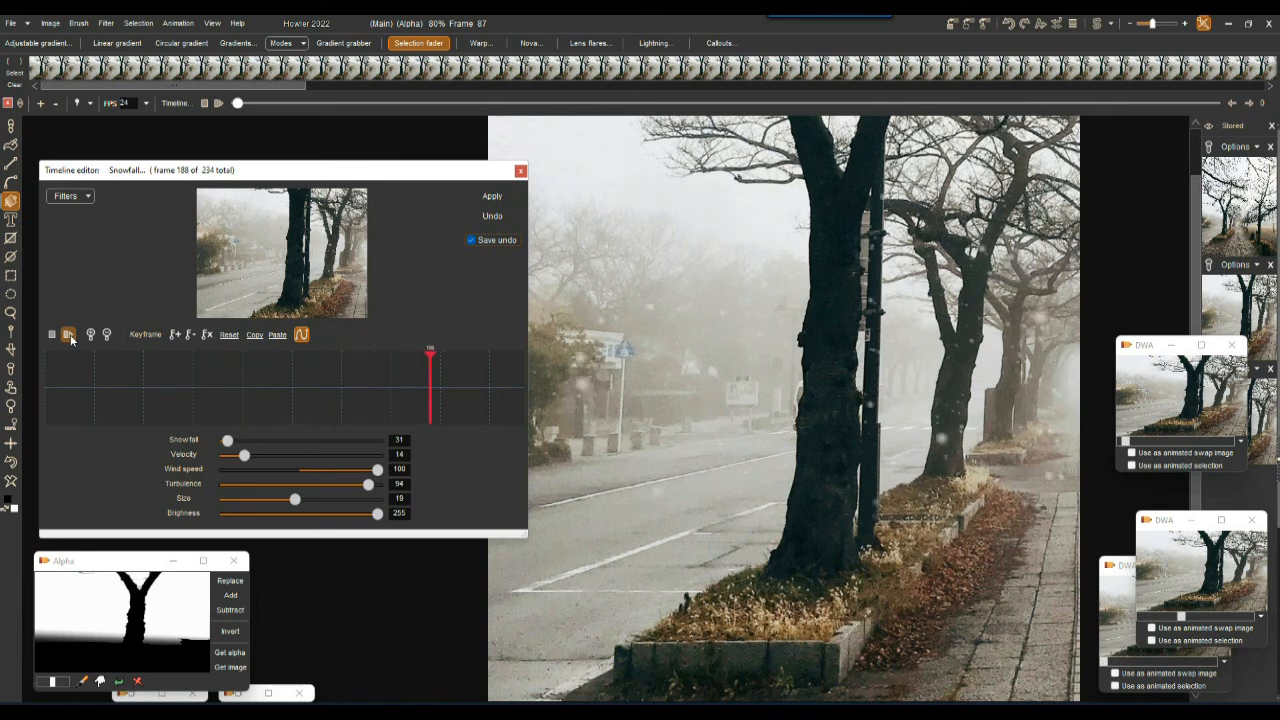
pyautogui.click(53, 335)
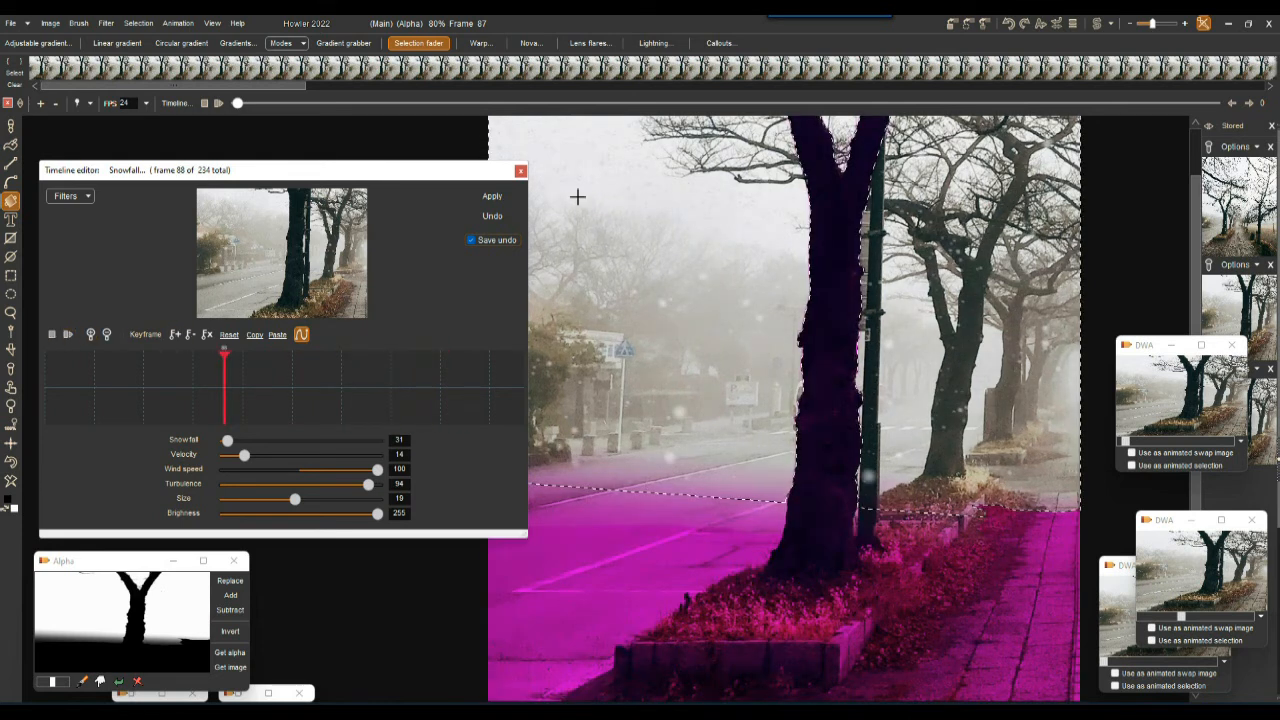
pyautogui.click(494, 218)
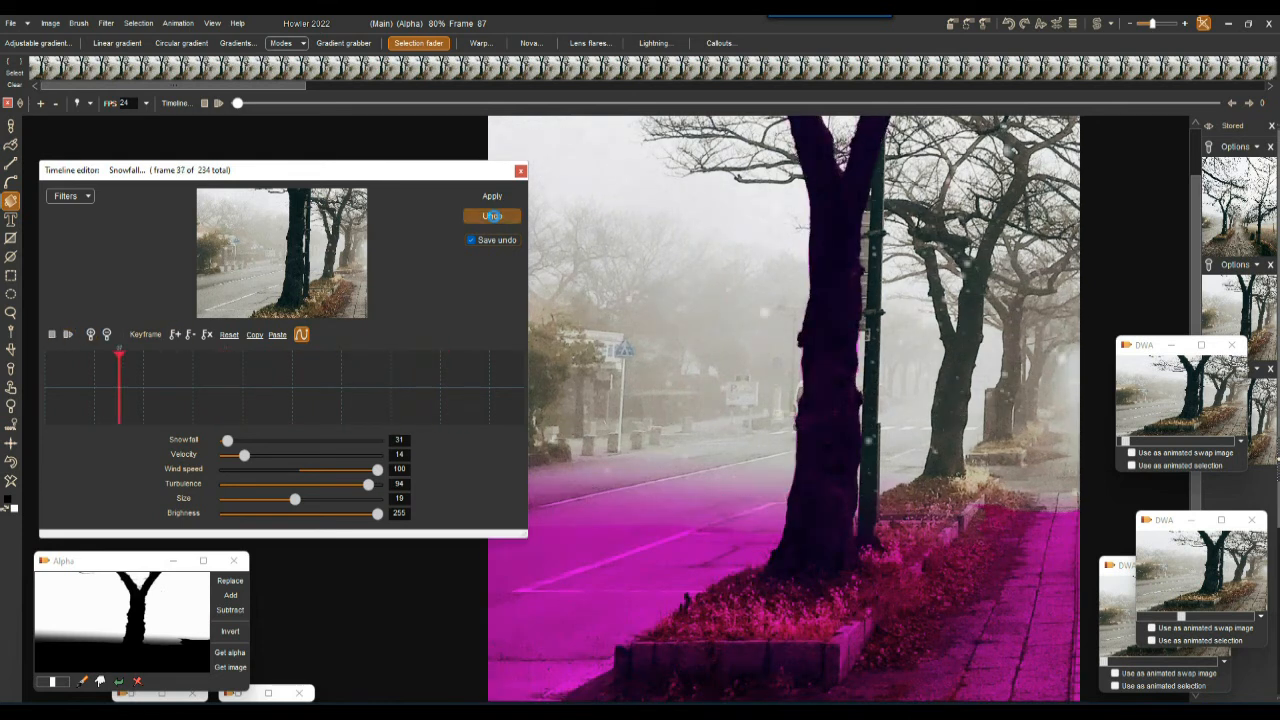
# - Deselect the tree and ground mask on the photo
pyautogui.click(138, 23)
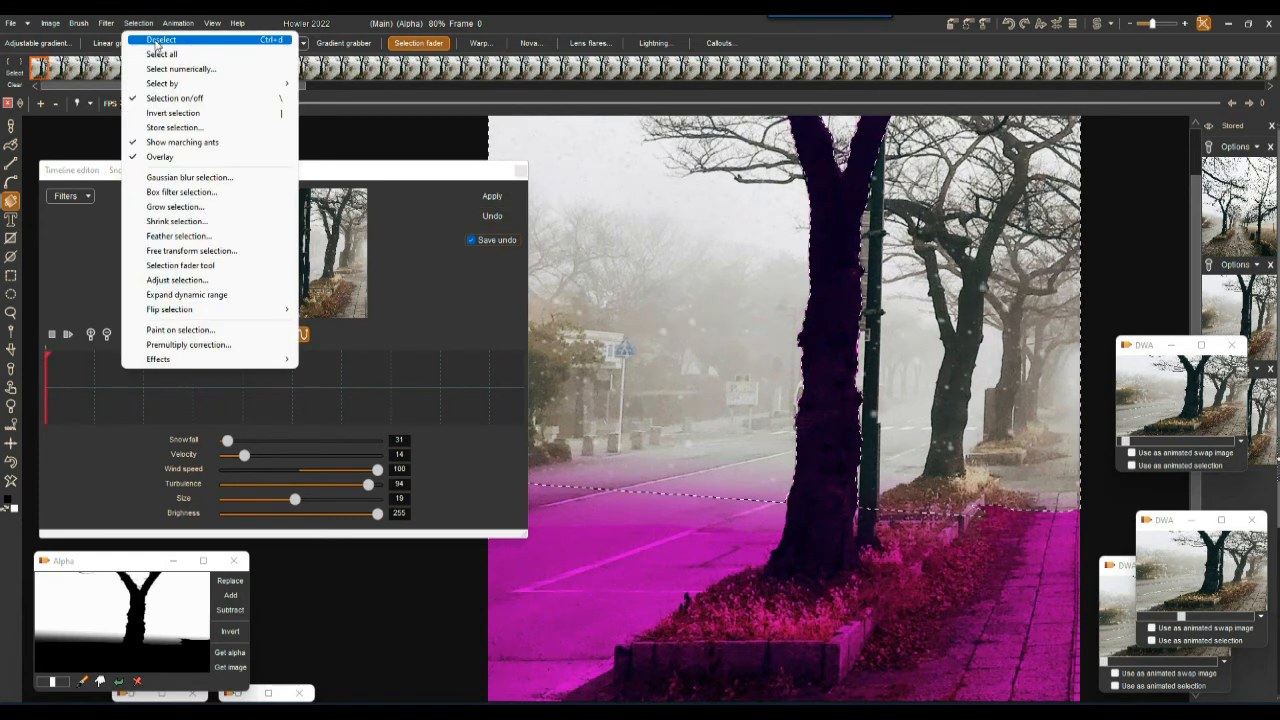
pyautogui.click(158, 40)
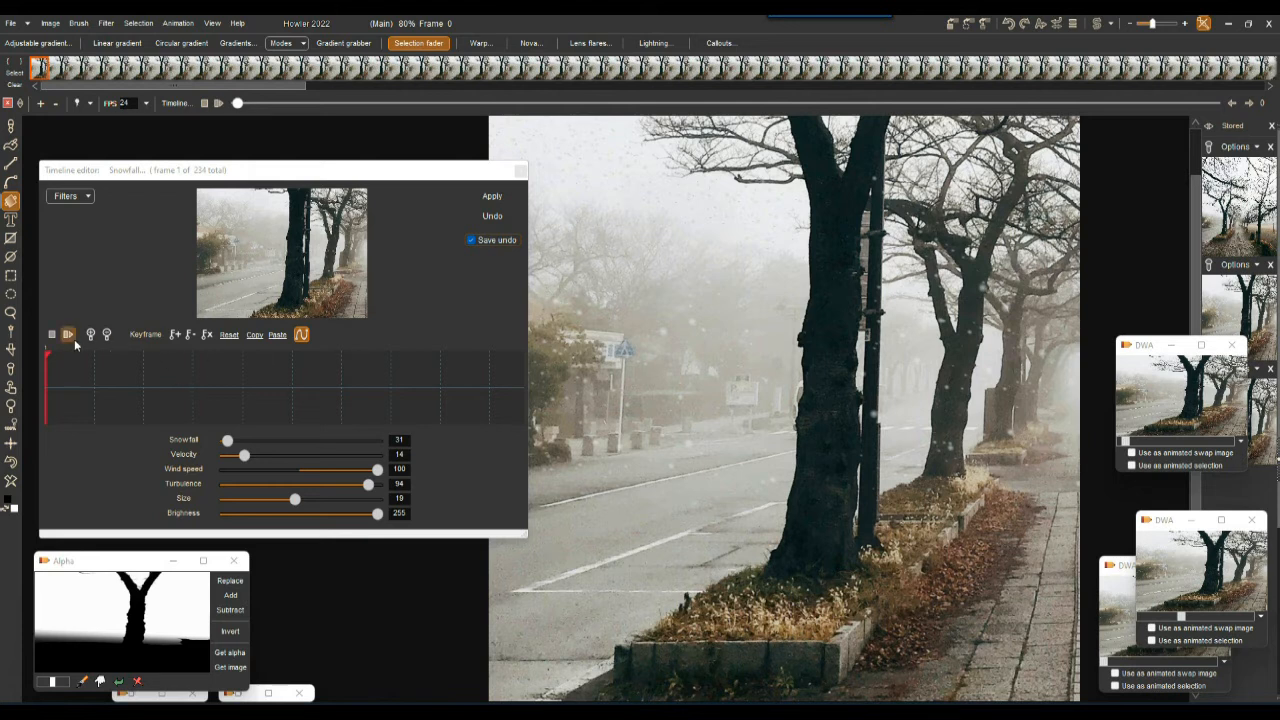
# - Apply the sparse, large-flake Snowfall pass to the whole unmasked animation and play the result
pyautogui.click(493, 196)
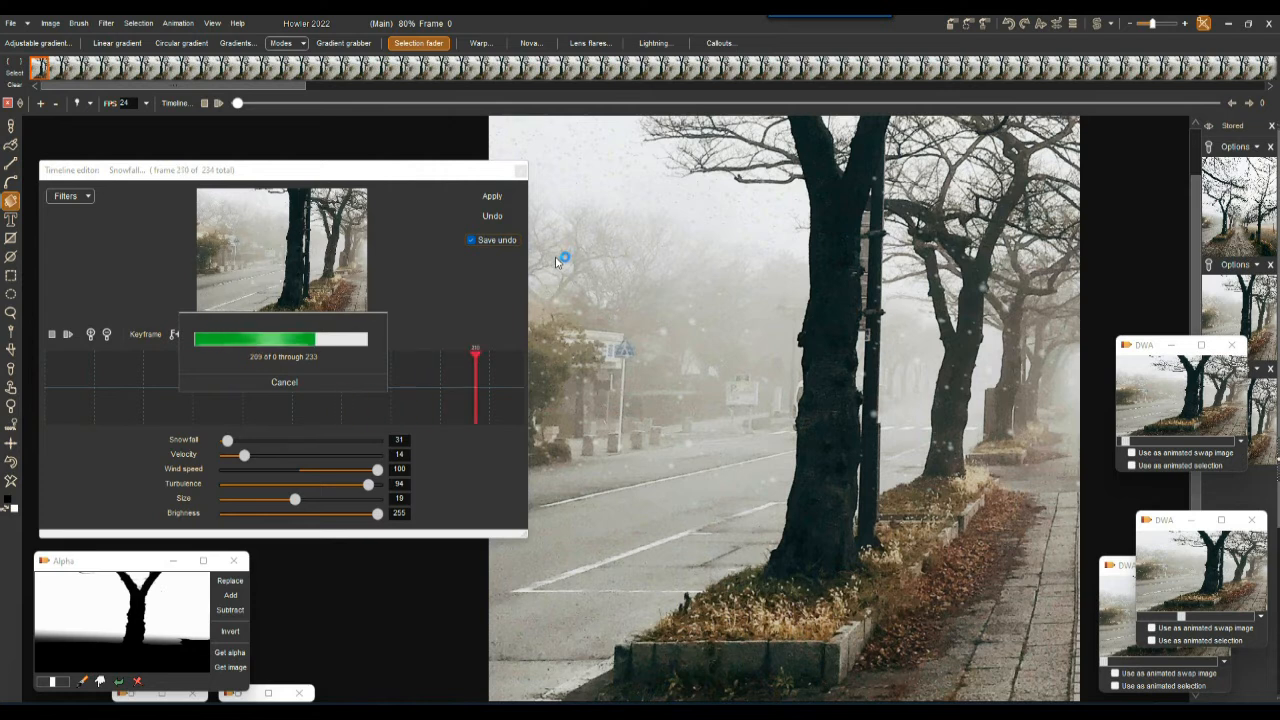
pyautogui.click(68, 335)
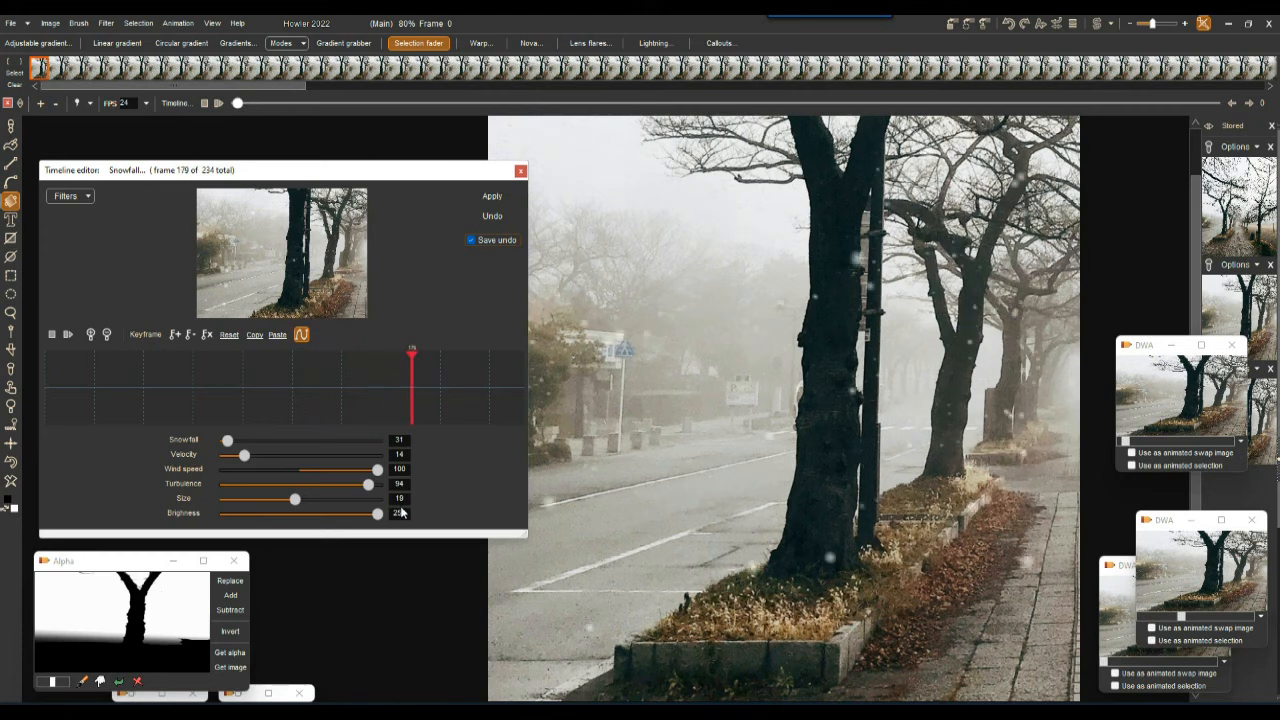
# - Apply another Snowfall pass with Snowfall 232, Velocity 7 and Size 4, and check it by playing and scrubbing the frames
pyautogui.click(260, 440)
pyautogui.moveTo(260, 441); pyautogui.dragTo(258, 441)
pyautogui.moveTo(293, 503); pyautogui.dragTo(236, 500)
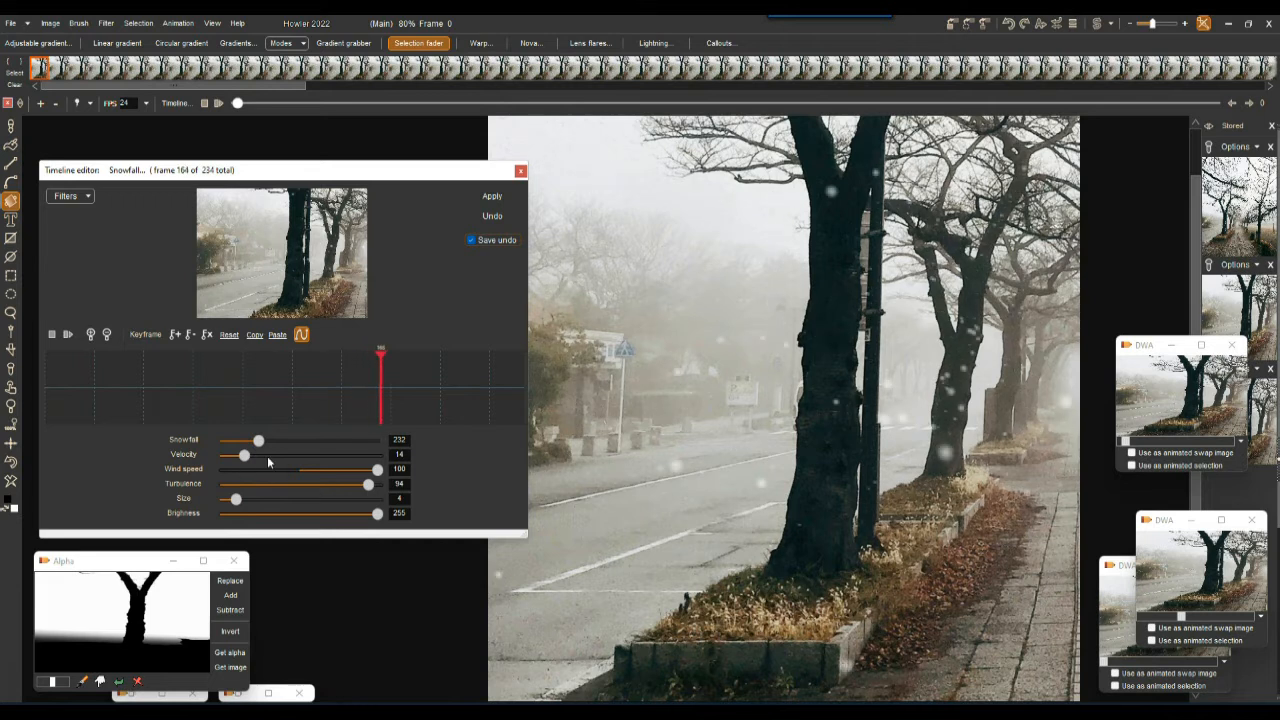
pyautogui.moveTo(246, 458); pyautogui.dragTo(234, 460)
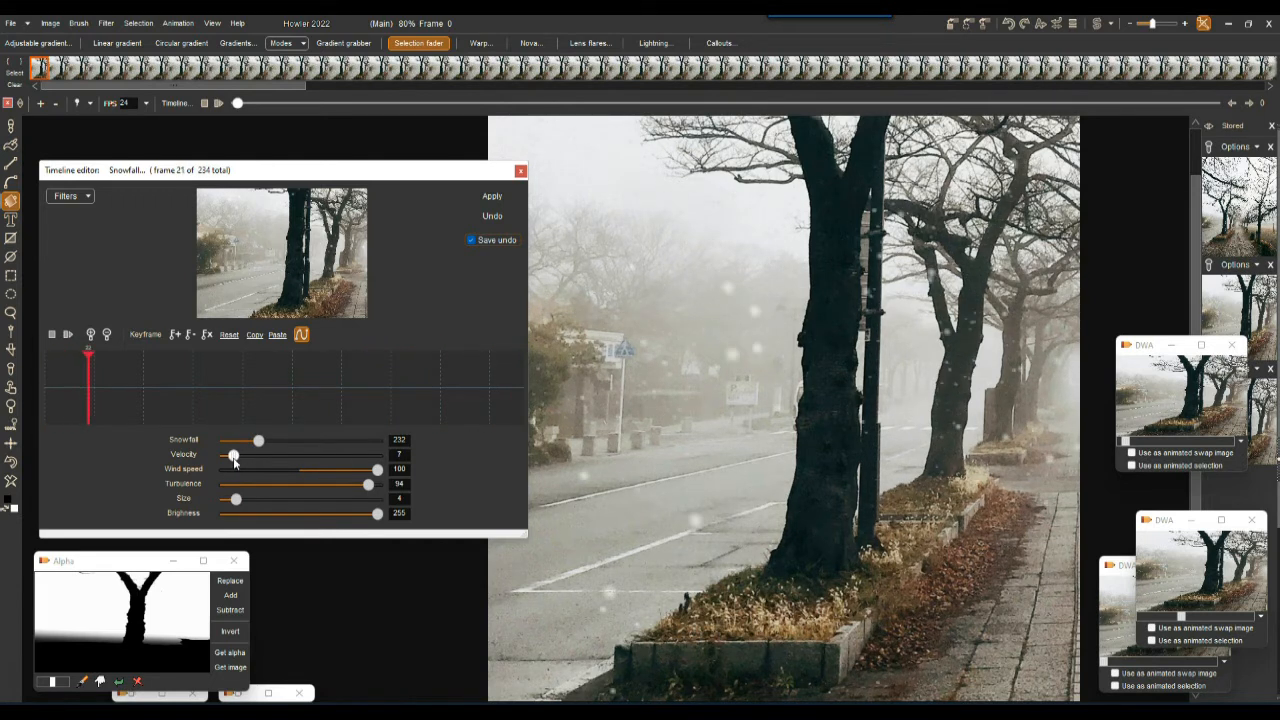
pyautogui.click(492, 196)
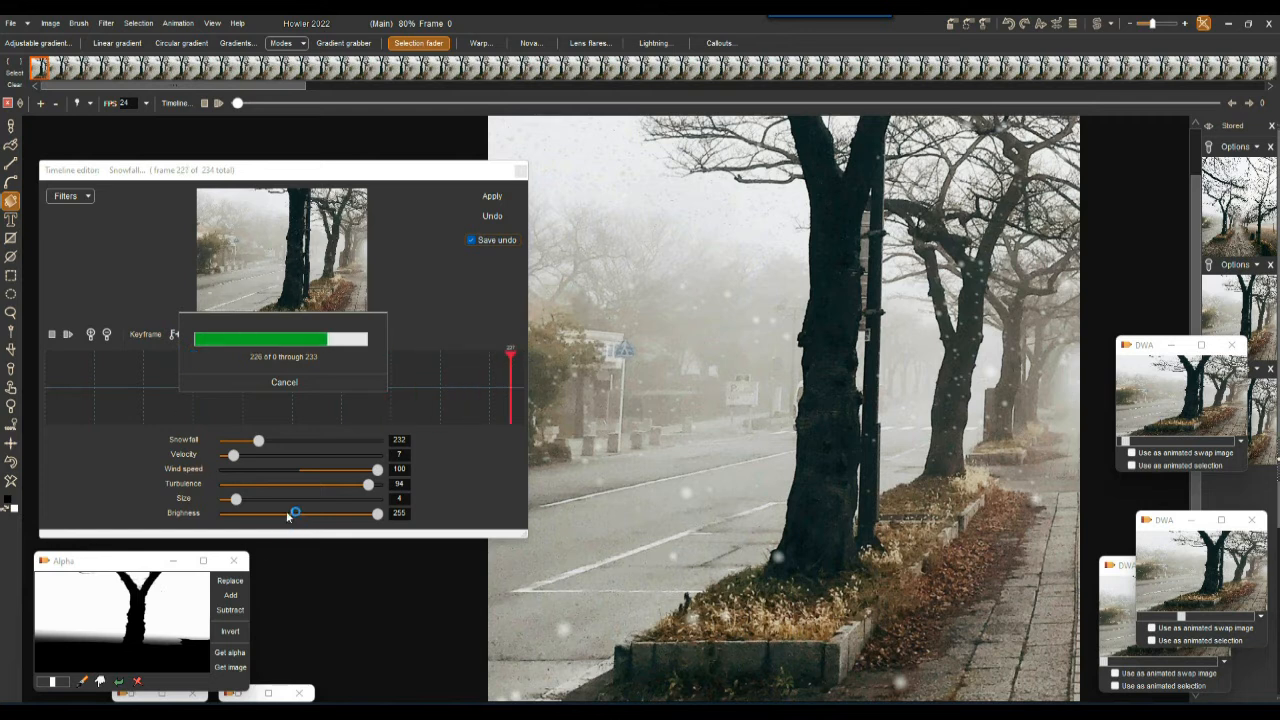
pyautogui.click(69, 335)
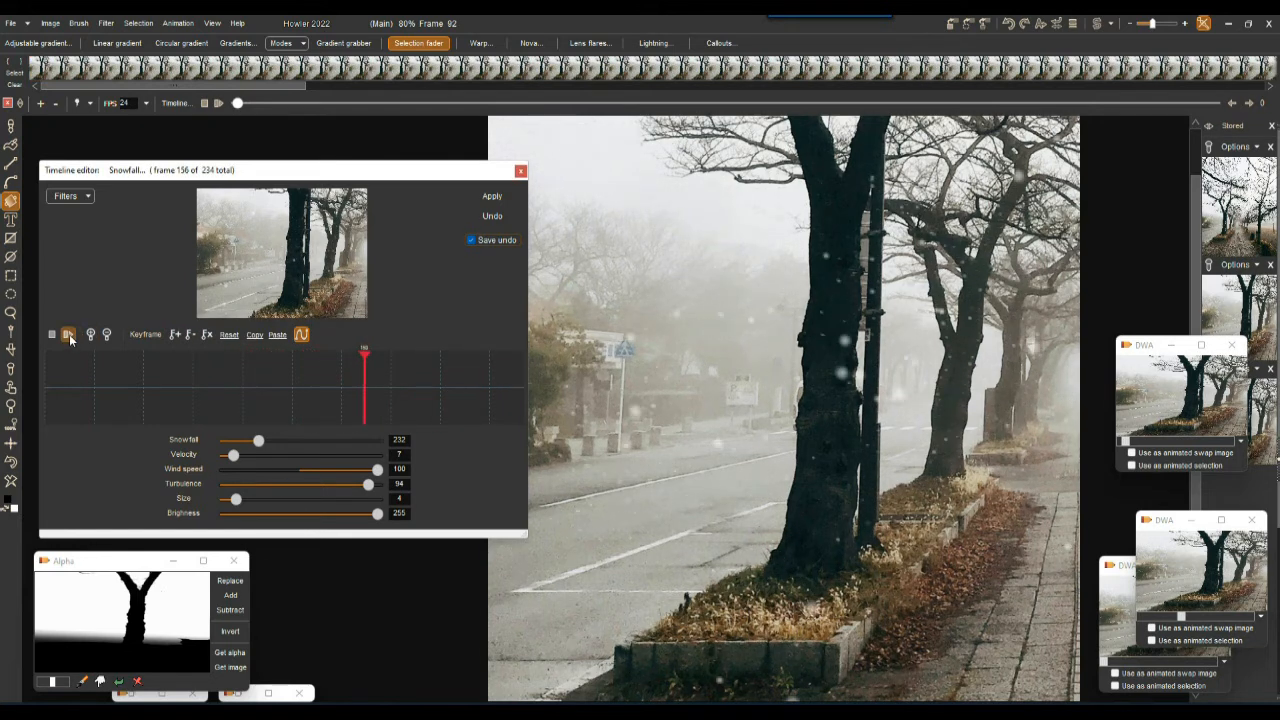
pyautogui.click(187, 386)
pyautogui.moveTo(175, 386); pyautogui.dragTo(226, 388)
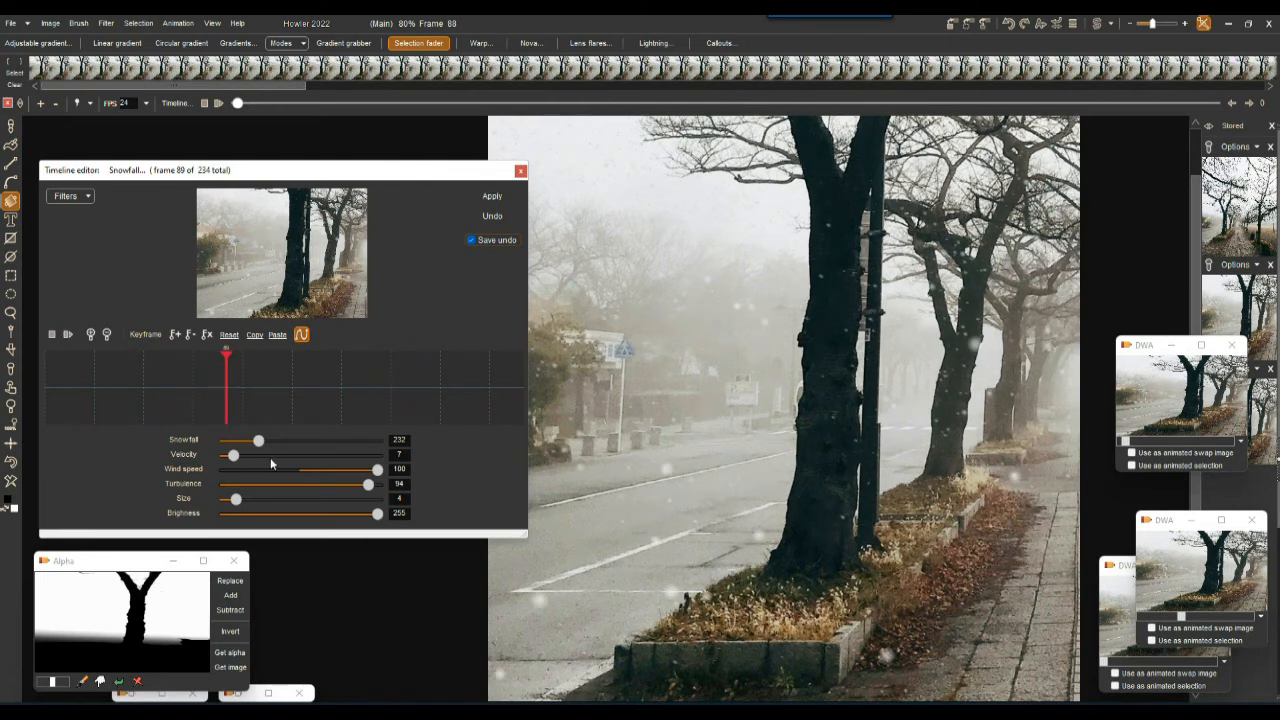
# - Try a pass with Snowfall 31, Velocity 15, Wind speed 58, Turbulence 100 and Size 40, play it, and undo it
pyautogui.moveTo(268, 498); pyautogui.dragTo(346, 478)
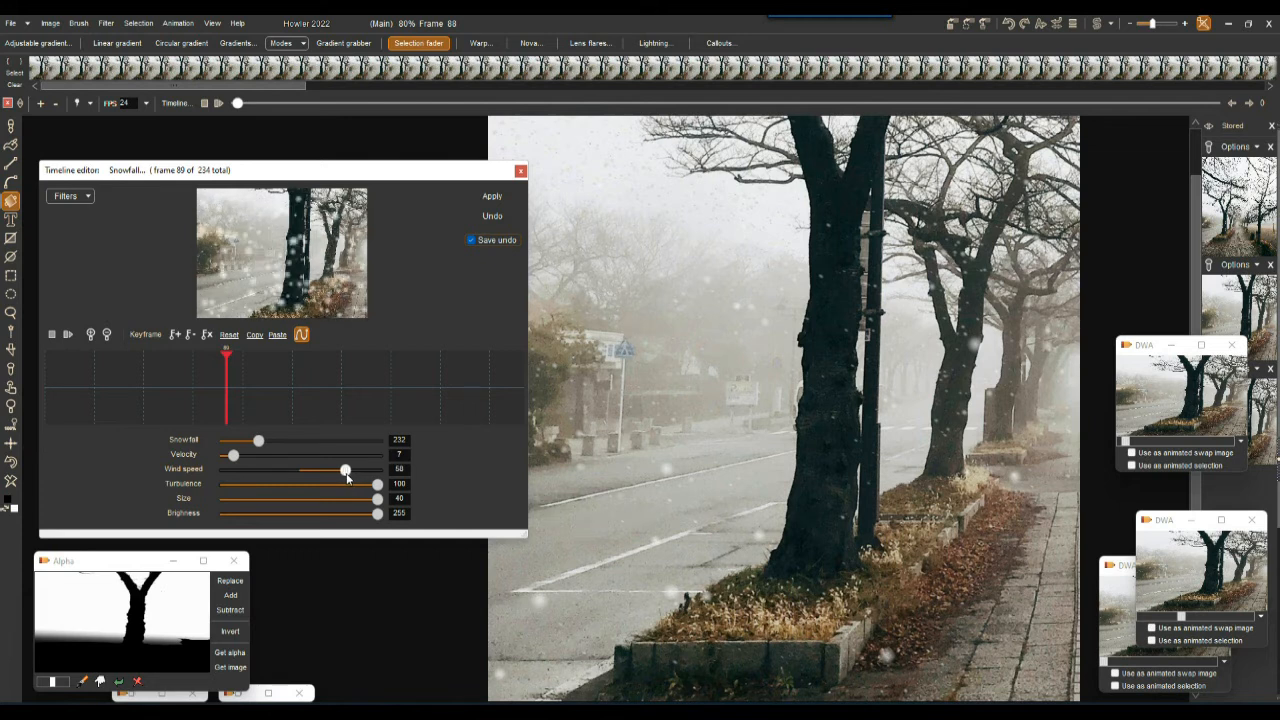
pyautogui.moveTo(236, 458); pyautogui.dragTo(247, 459)
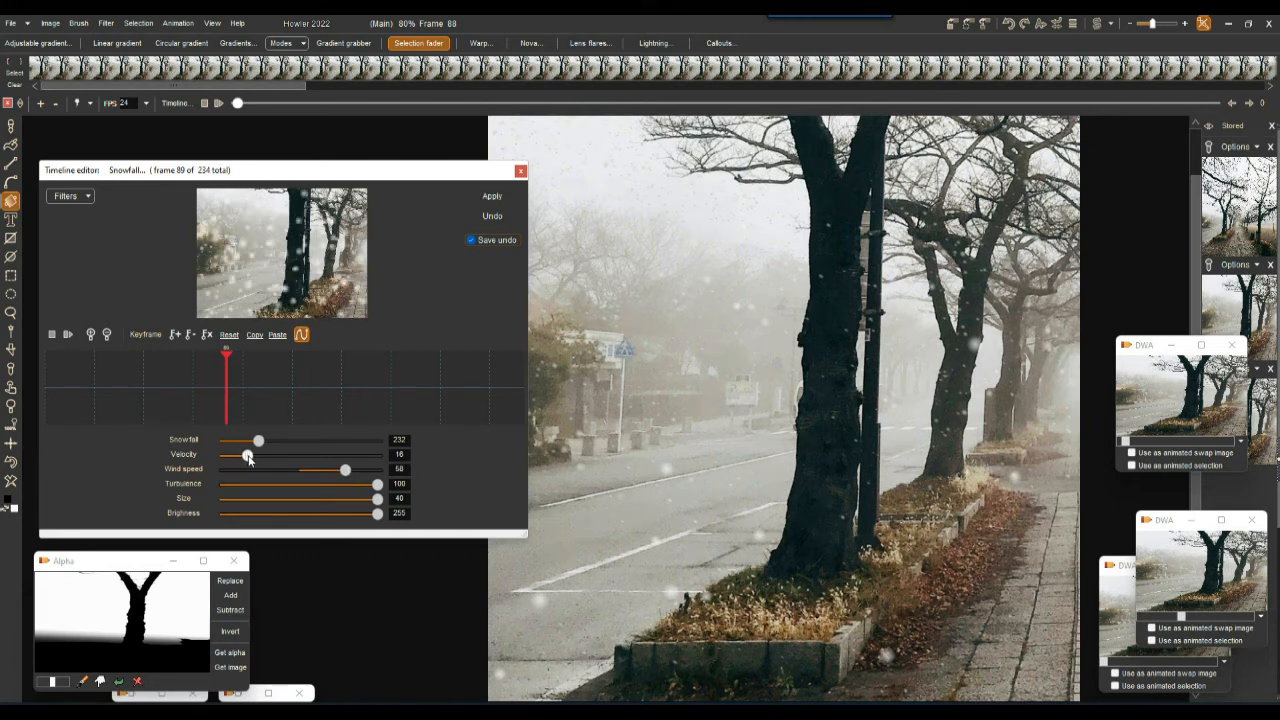
pyautogui.moveTo(259, 441); pyautogui.dragTo(230, 441)
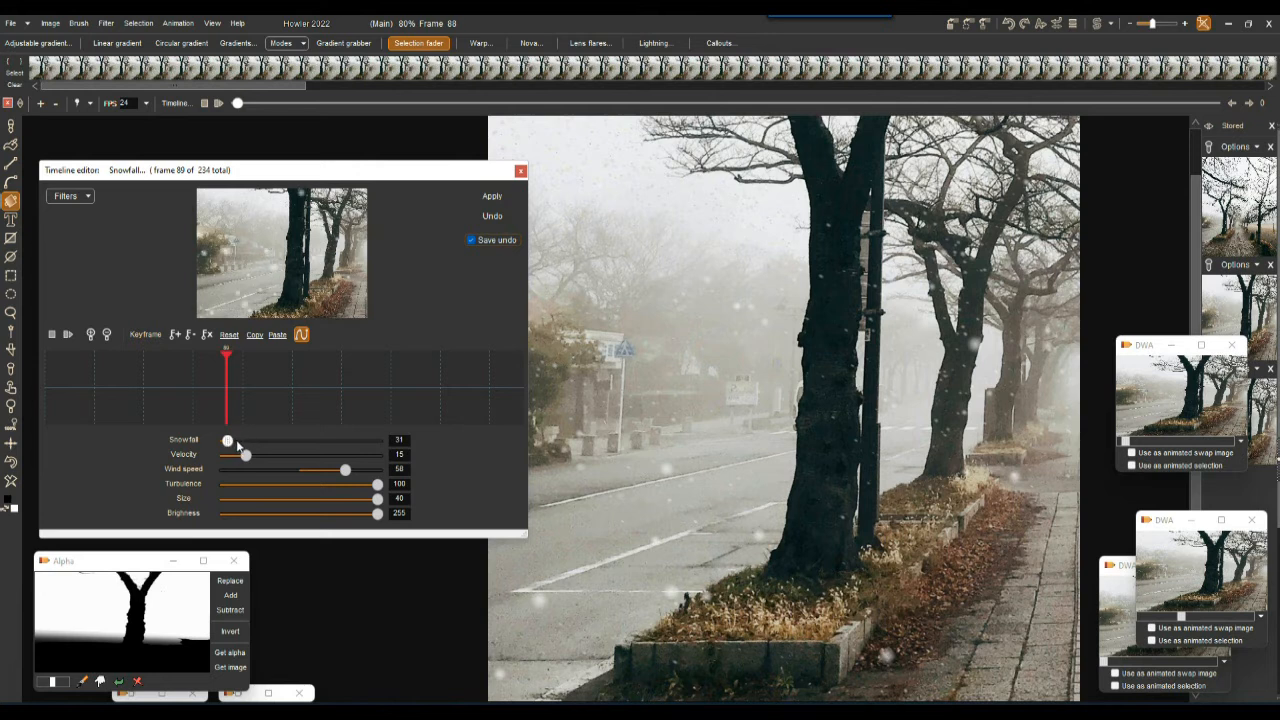
pyautogui.click(487, 195)
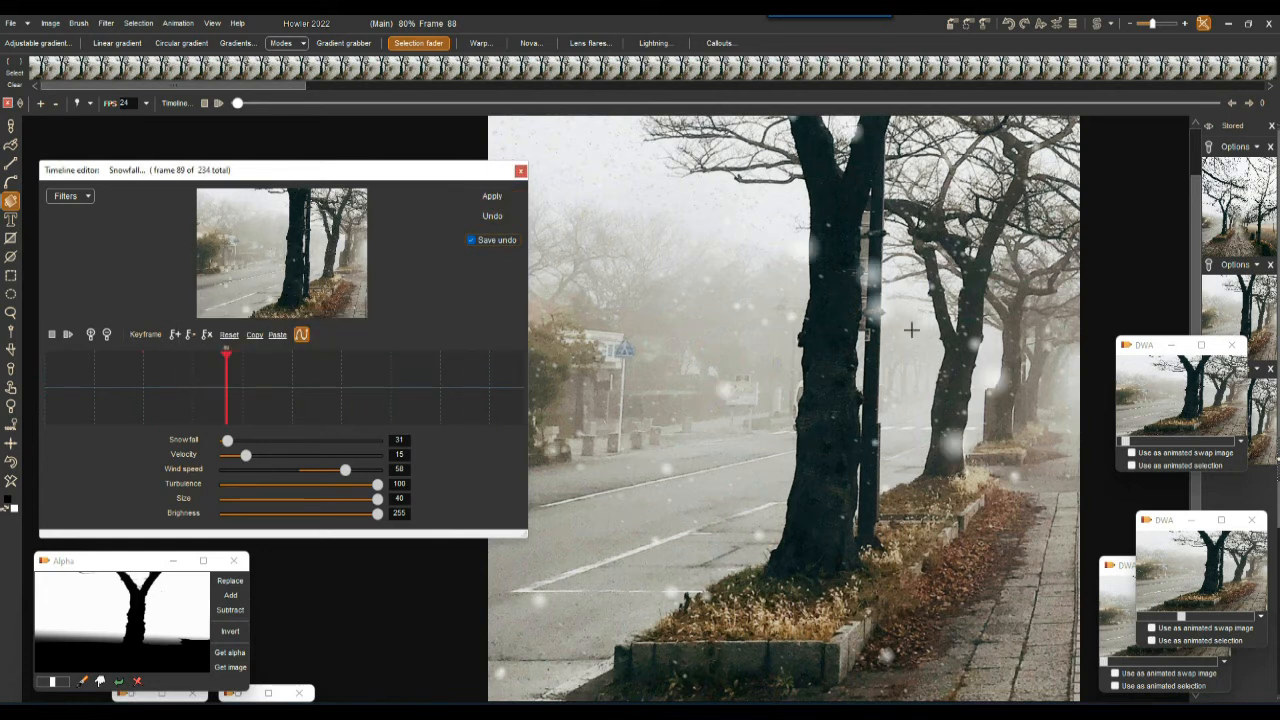
pyautogui.click(72, 334)
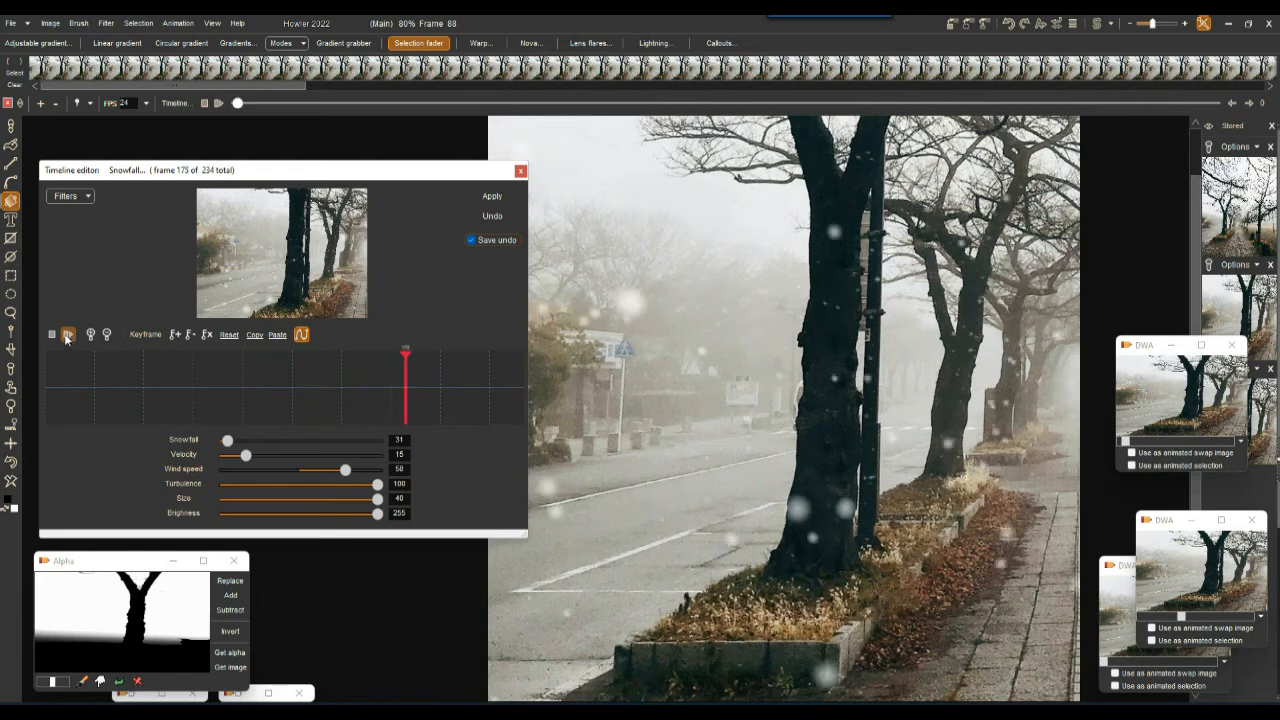
pyautogui.click(51, 335)
pyautogui.click(492, 216)
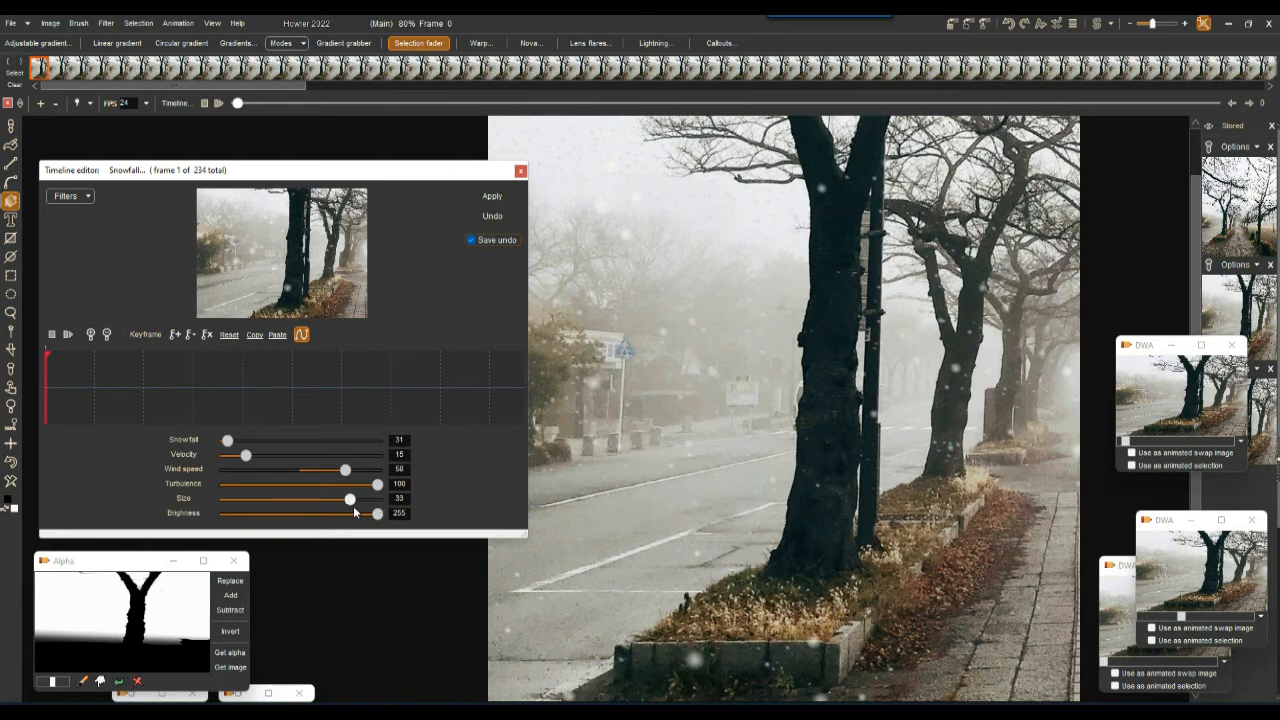
# - Try a Snowfall pass with Velocity 10, Wind speed 74 and Size 30, review its frames, and undo it
pyautogui.moveTo(353, 506); pyautogui.dragTo(343, 515)
pyautogui.click(490, 194)
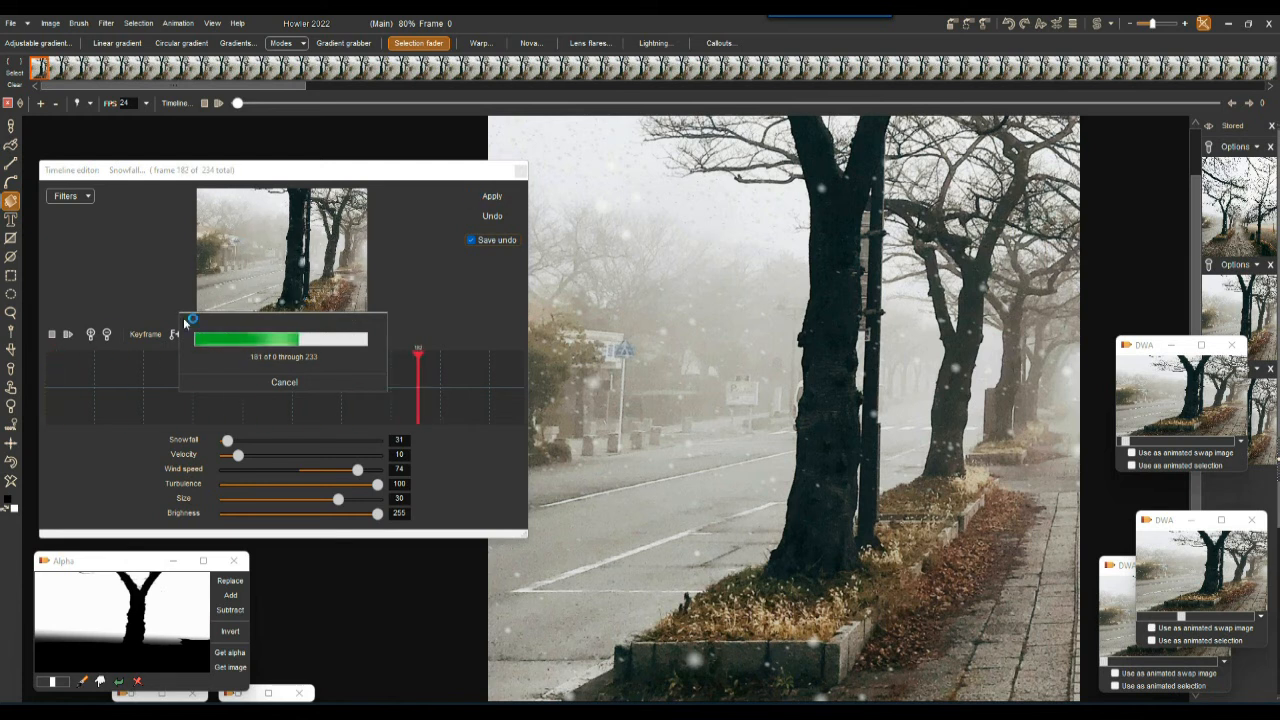
pyautogui.click(67, 334)
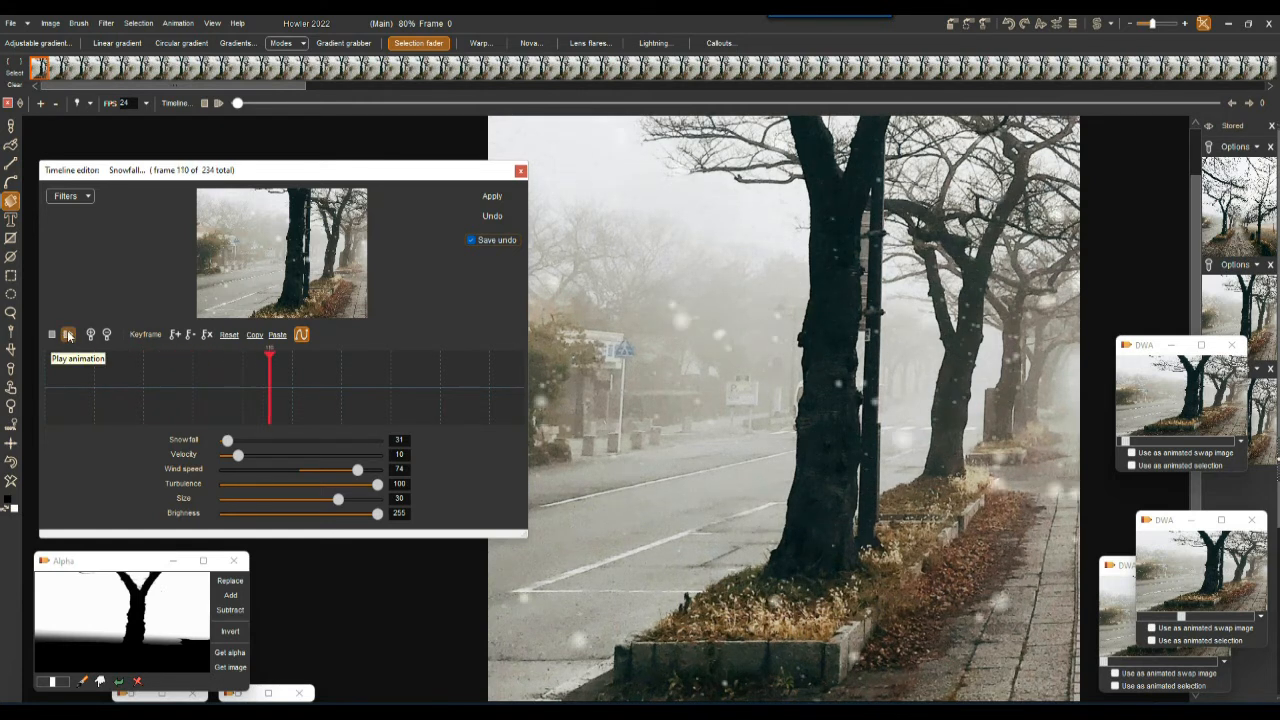
pyautogui.moveTo(214, 388); pyautogui.dragTo(286, 393)
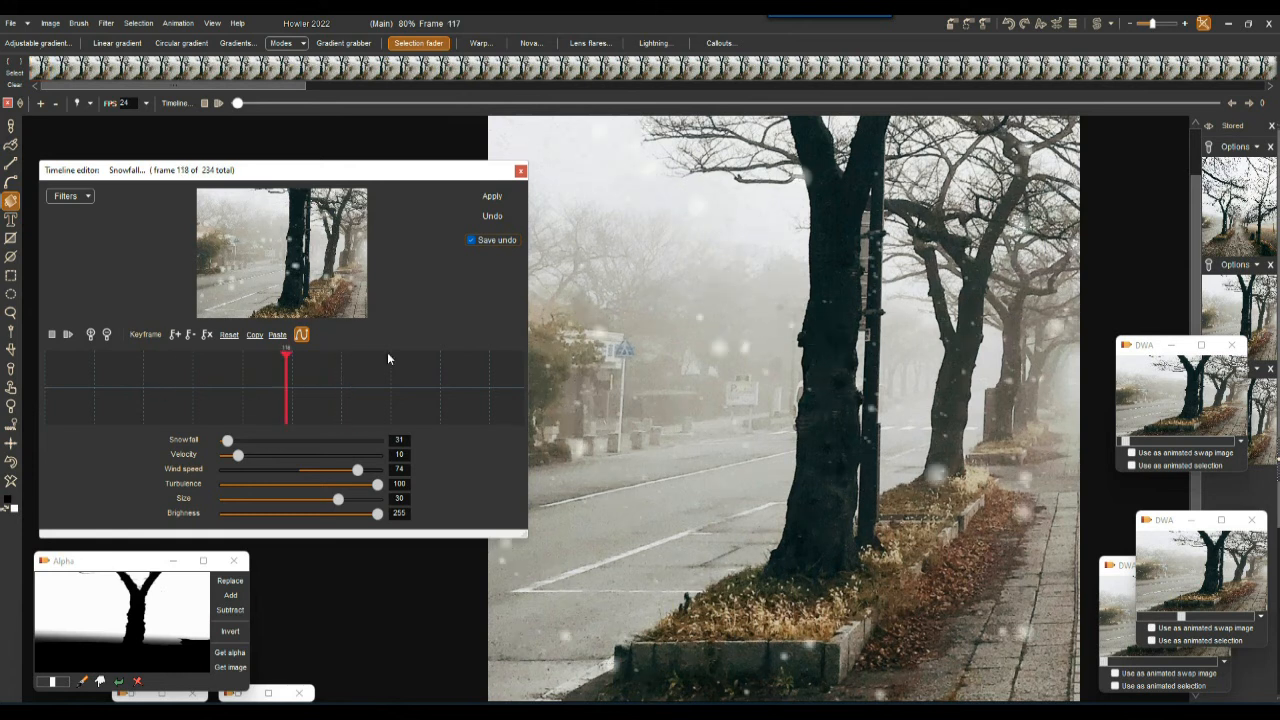
pyautogui.click(495, 219)
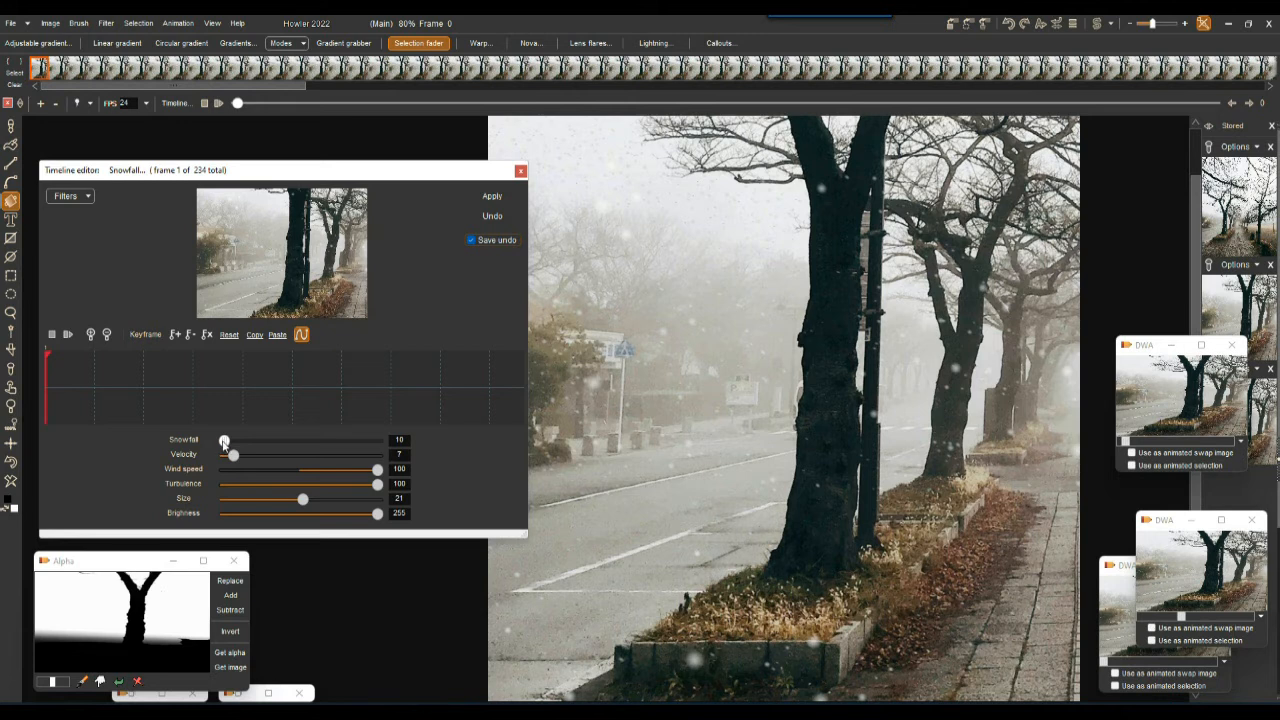
# - Apply and play a pass with Snowfall 10, Velocity 7, Wind speed 100, Turbulence 100 and Size 21, and close the timeline editor
pyautogui.click(490, 196)
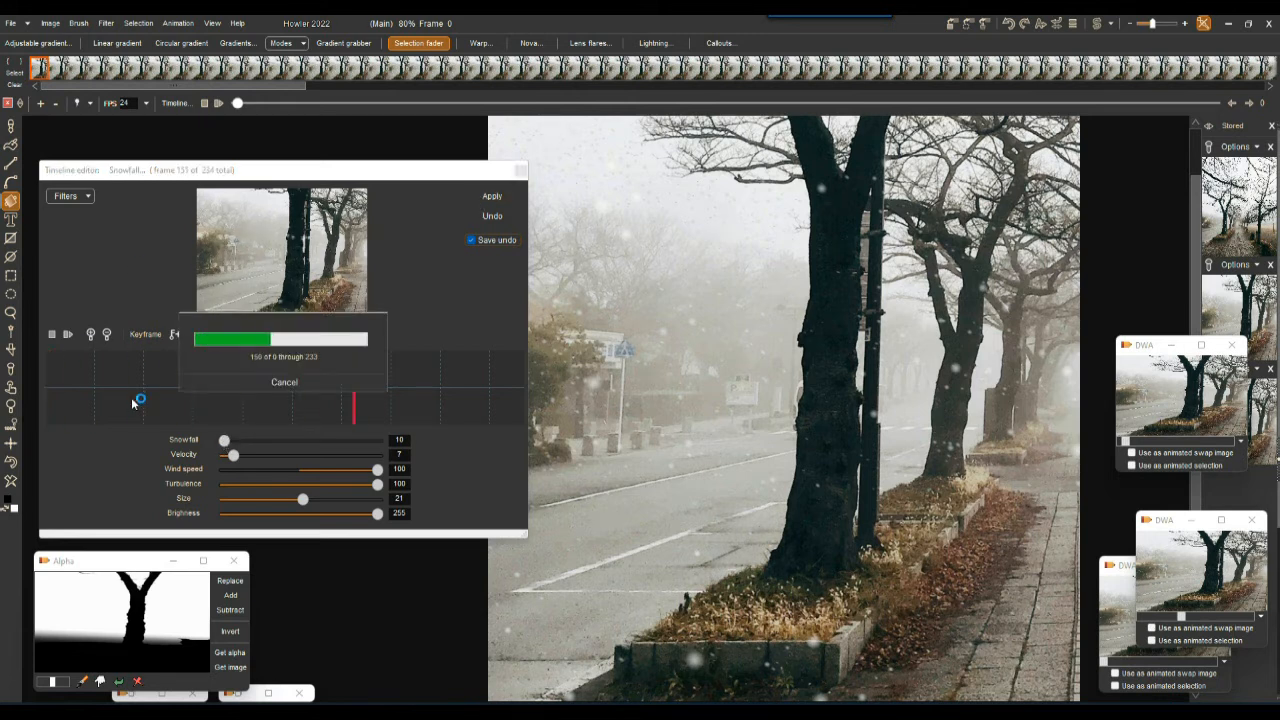
pyautogui.click(68, 336)
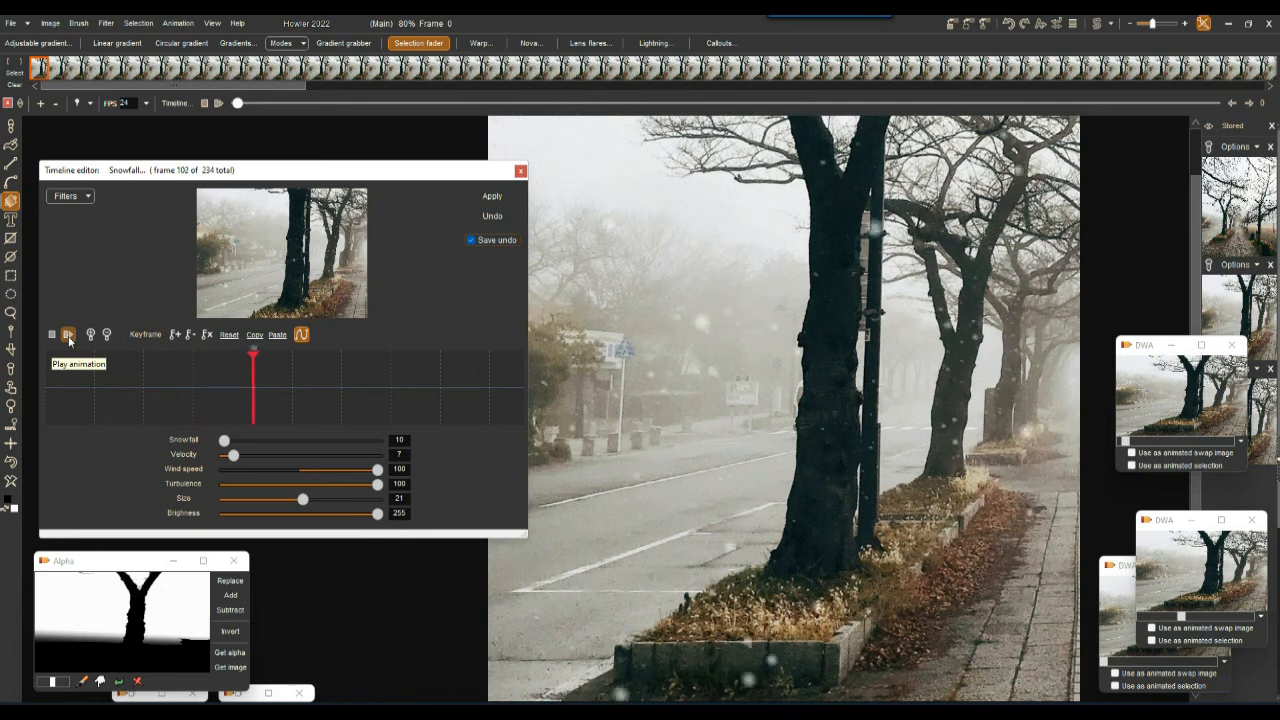
pyautogui.click(491, 196)
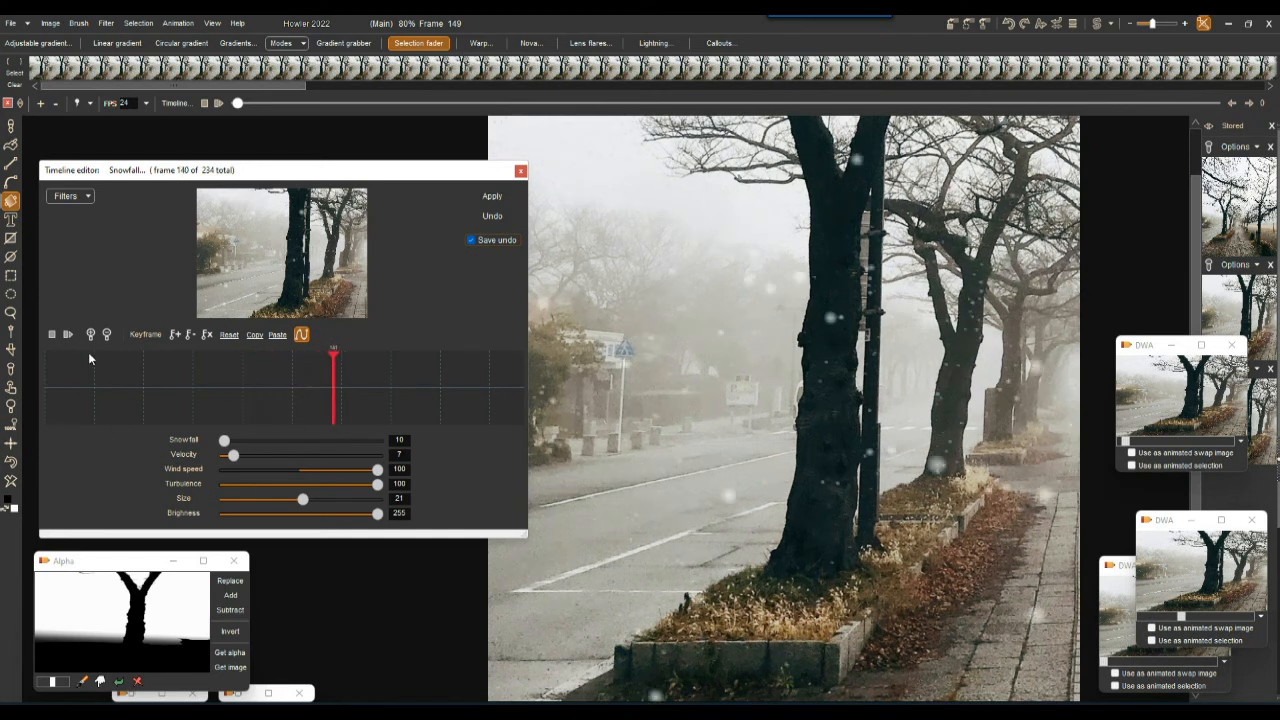
pyautogui.click(52, 335)
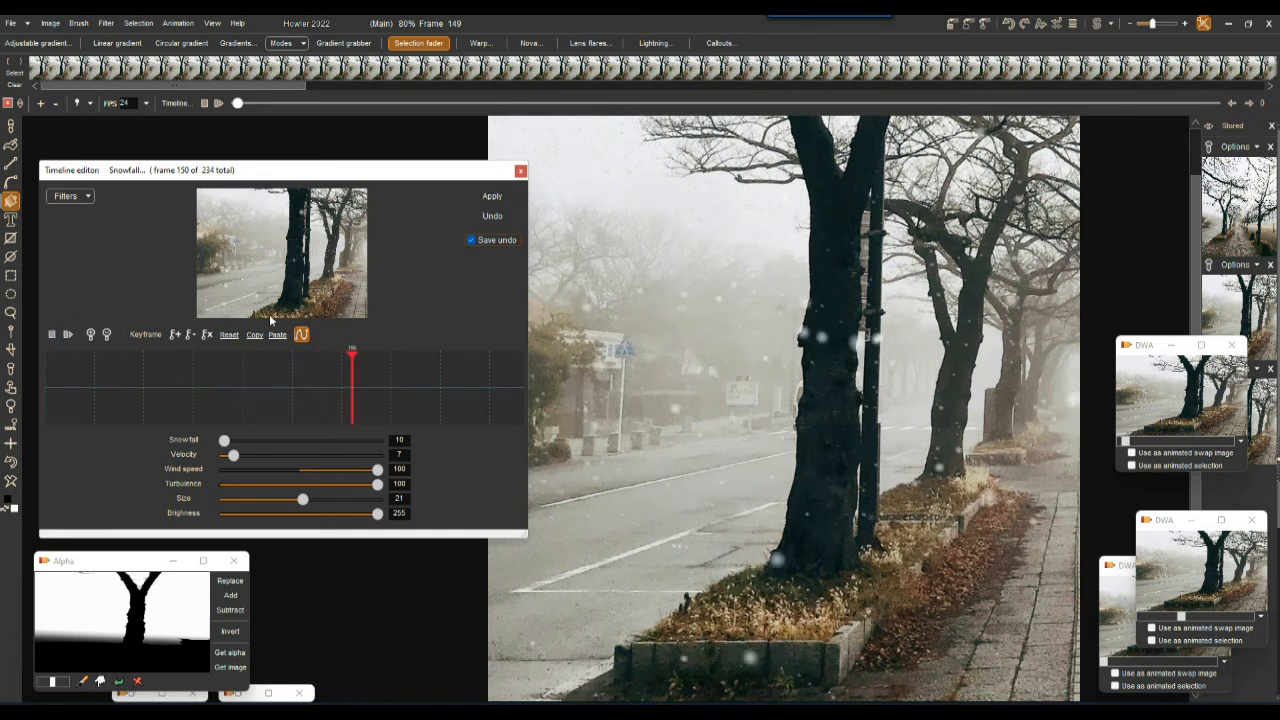
pyautogui.click(520, 172)
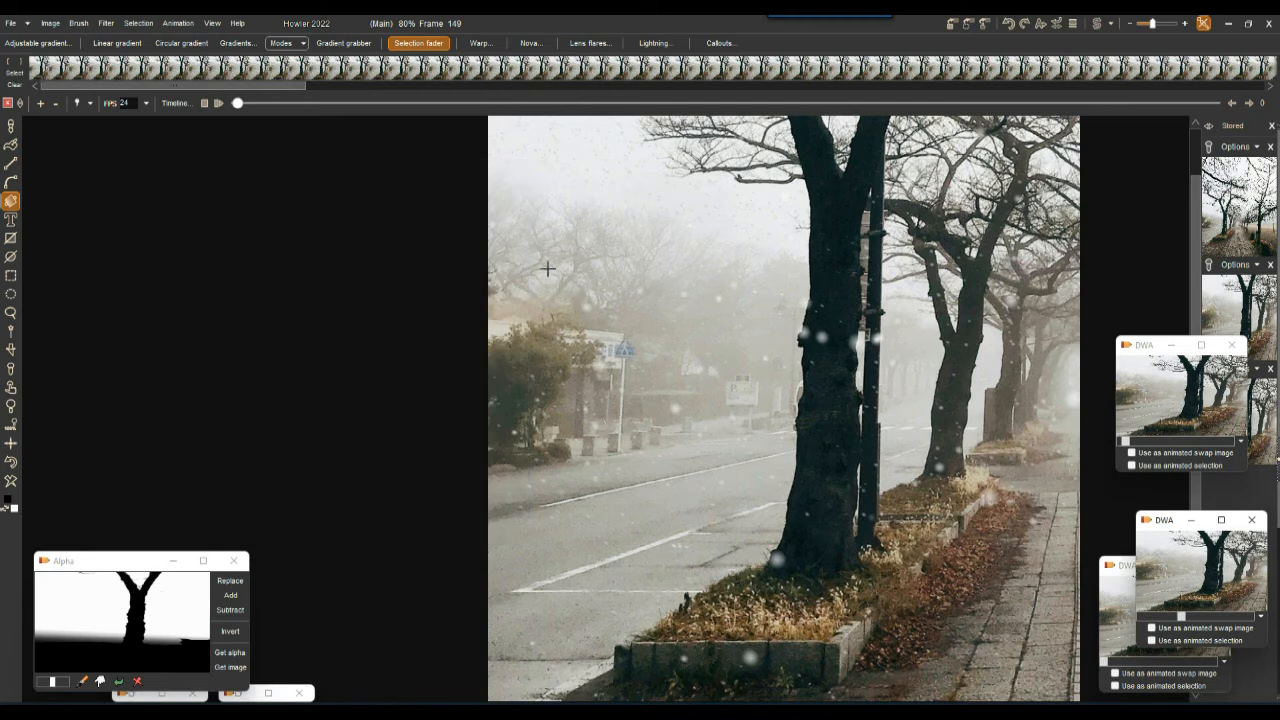
# - Bring the whole photo into view and go to the animation's last frame, 233
pyautogui.scroll(-2, 586, 280)
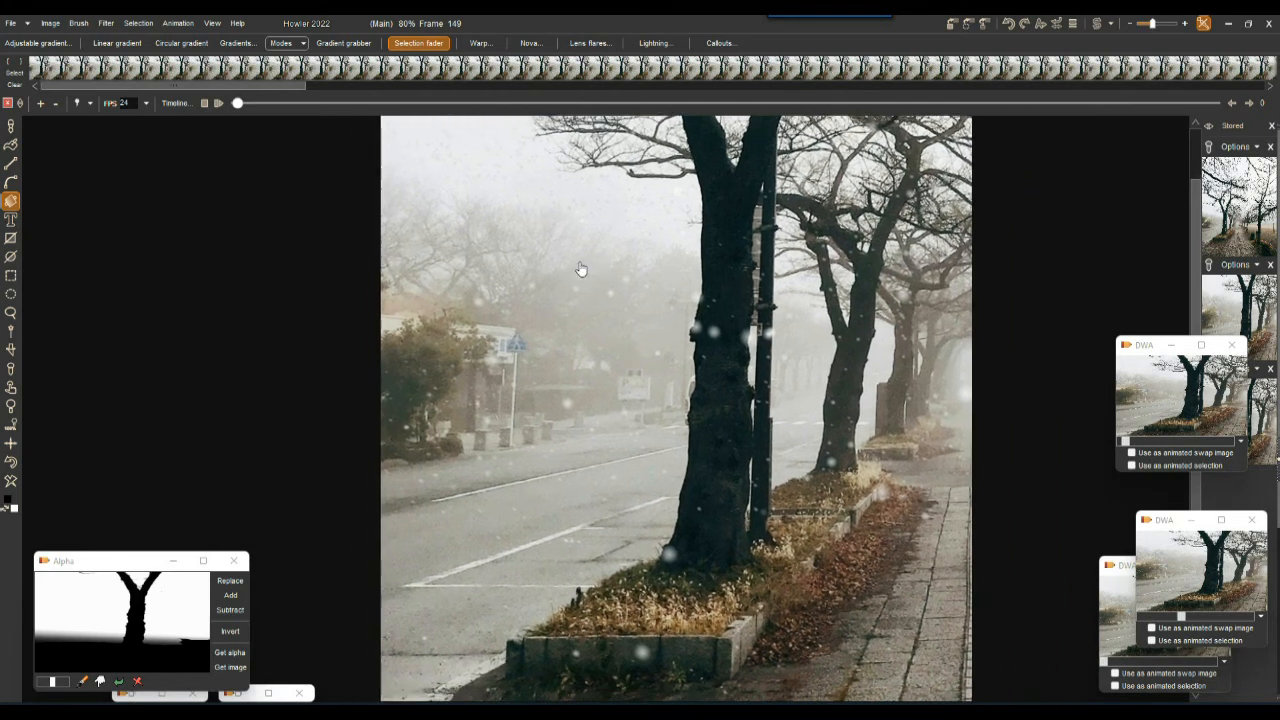
pyautogui.scroll(4, 656, 312)
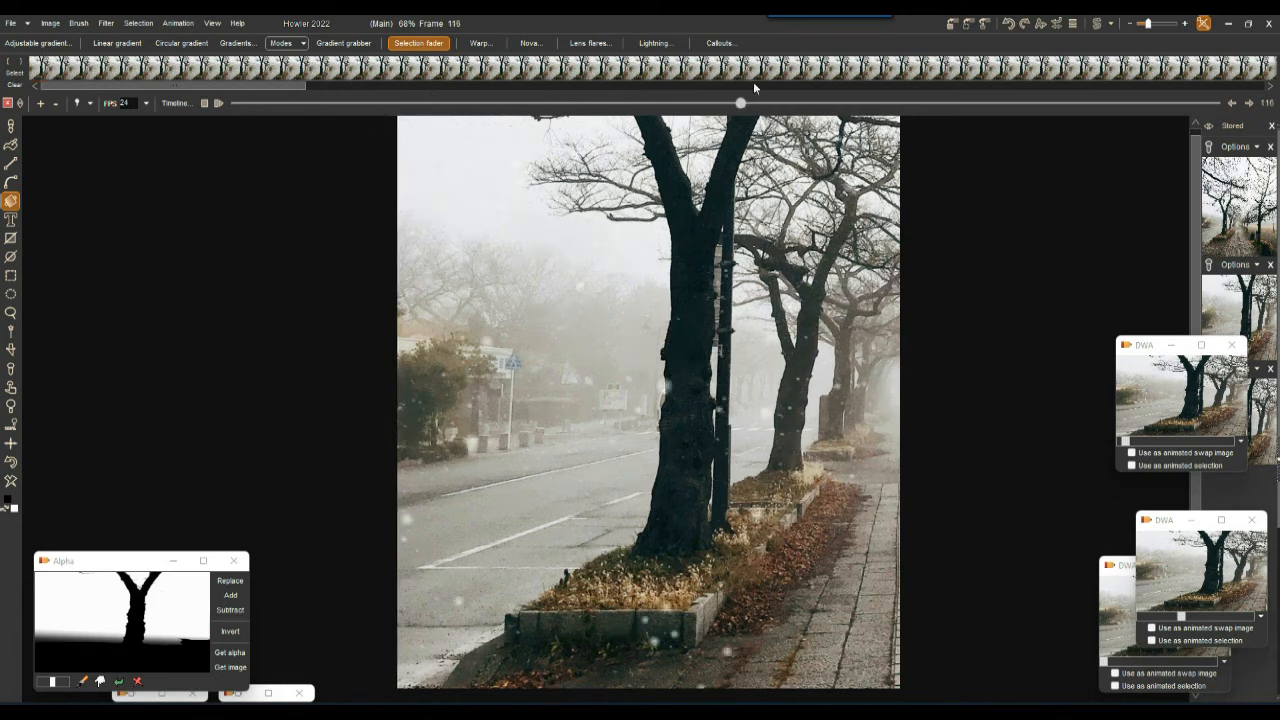
pyautogui.click(1263, 72)
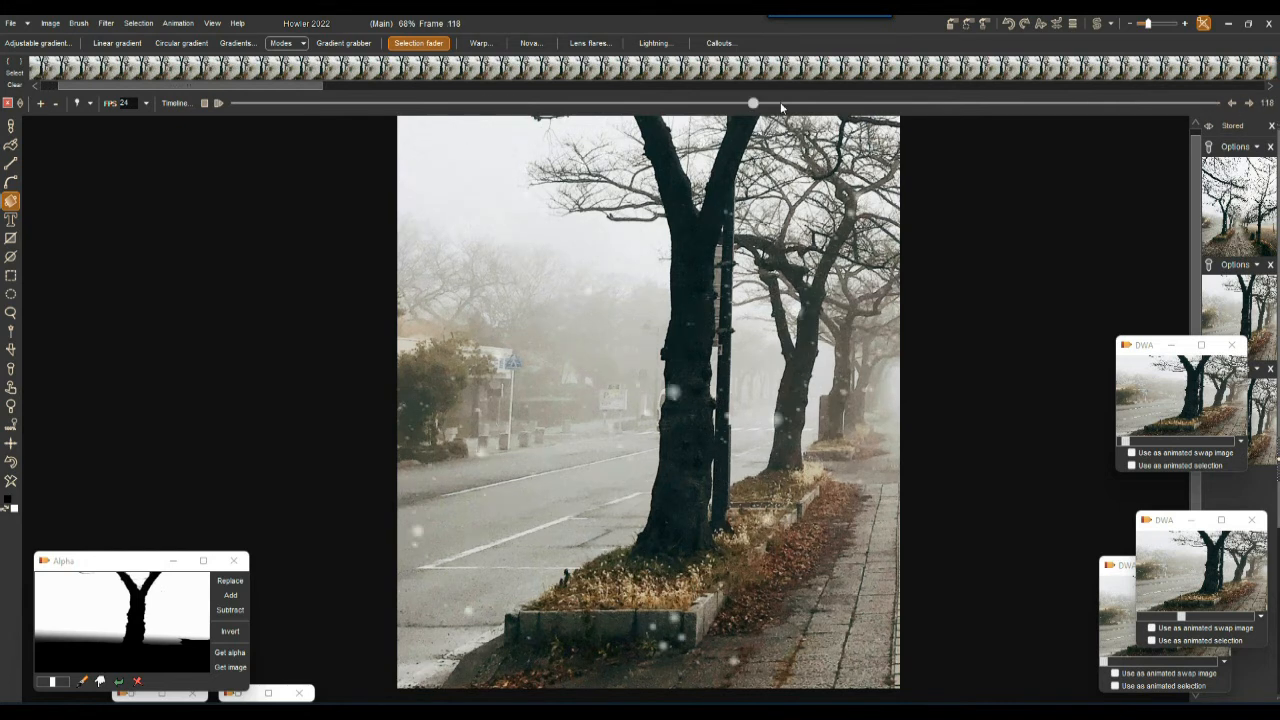
pyautogui.click(1235, 99)
pyautogui.click(1272, 69)
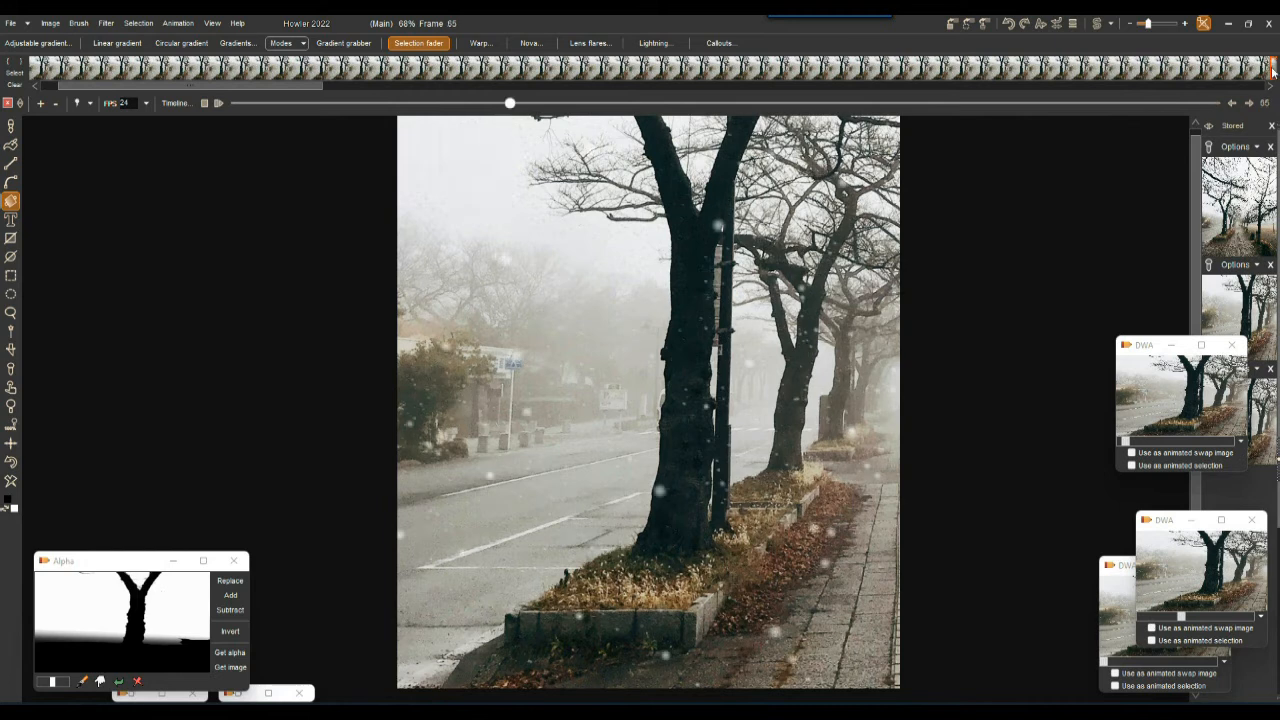
pyautogui.click(1212, 104)
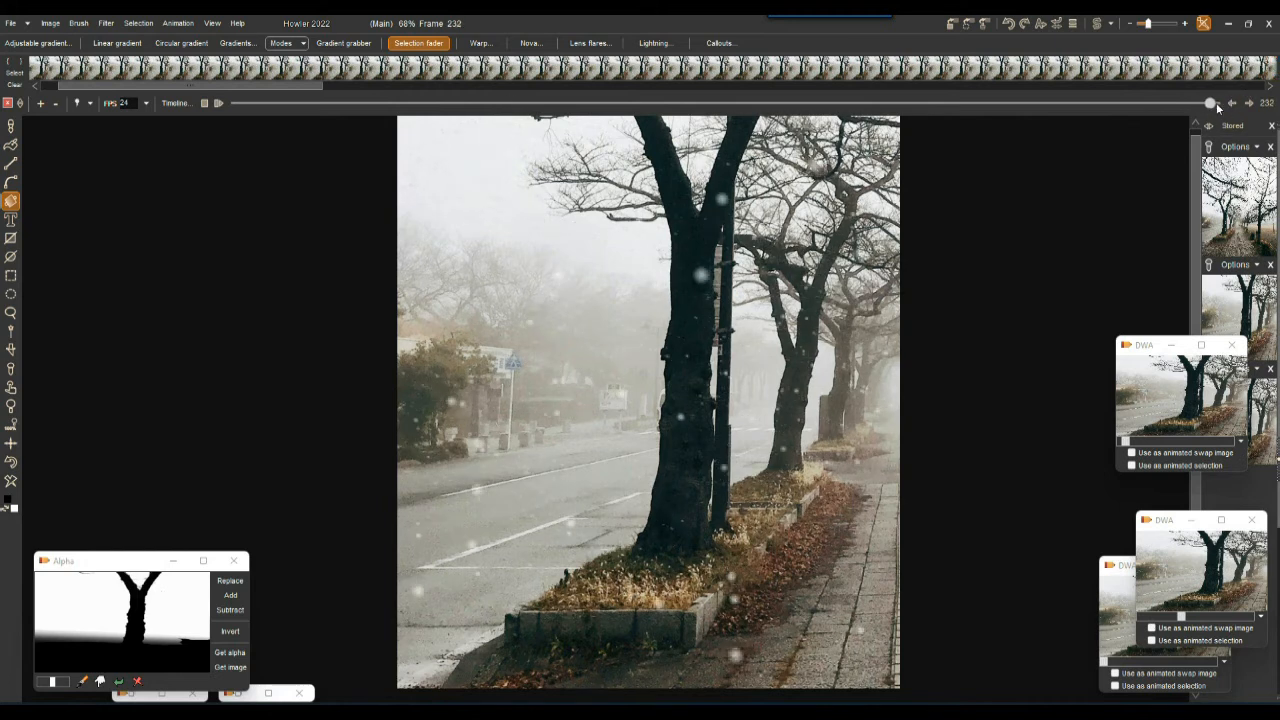
pyautogui.click(1241, 70)
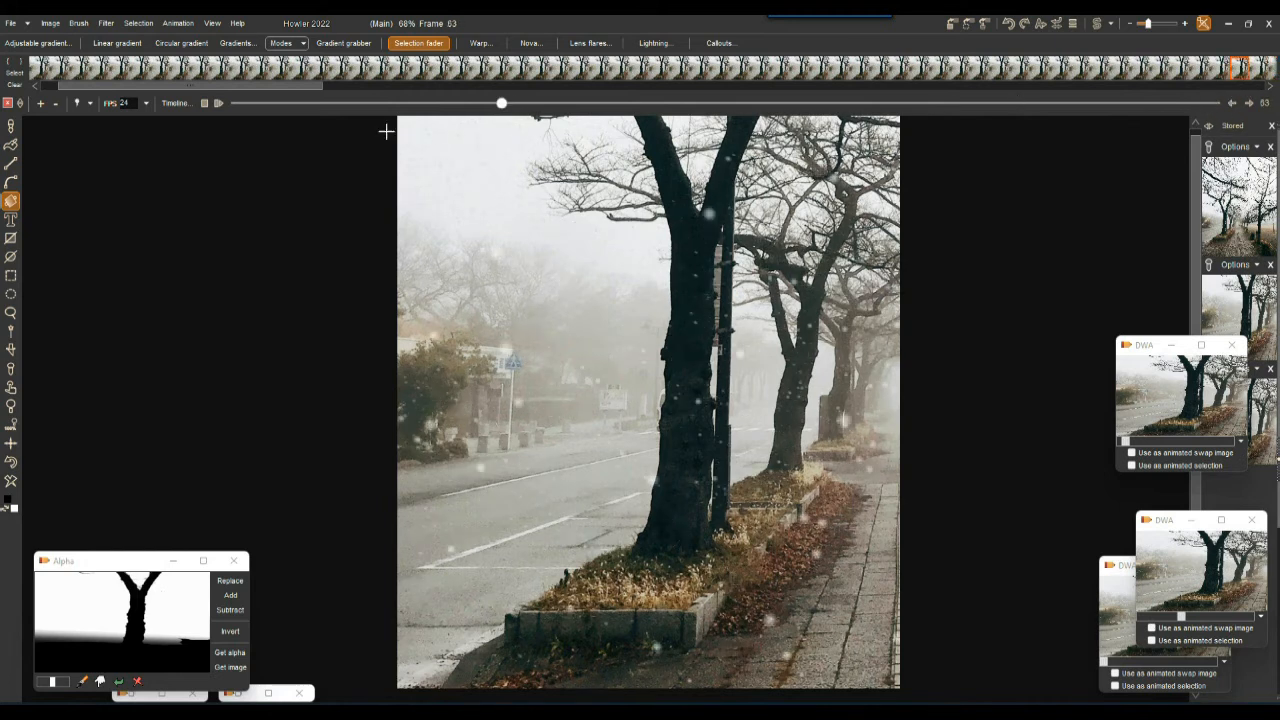
pyautogui.moveTo(316, 87); pyautogui.dragTo(1272, 100)
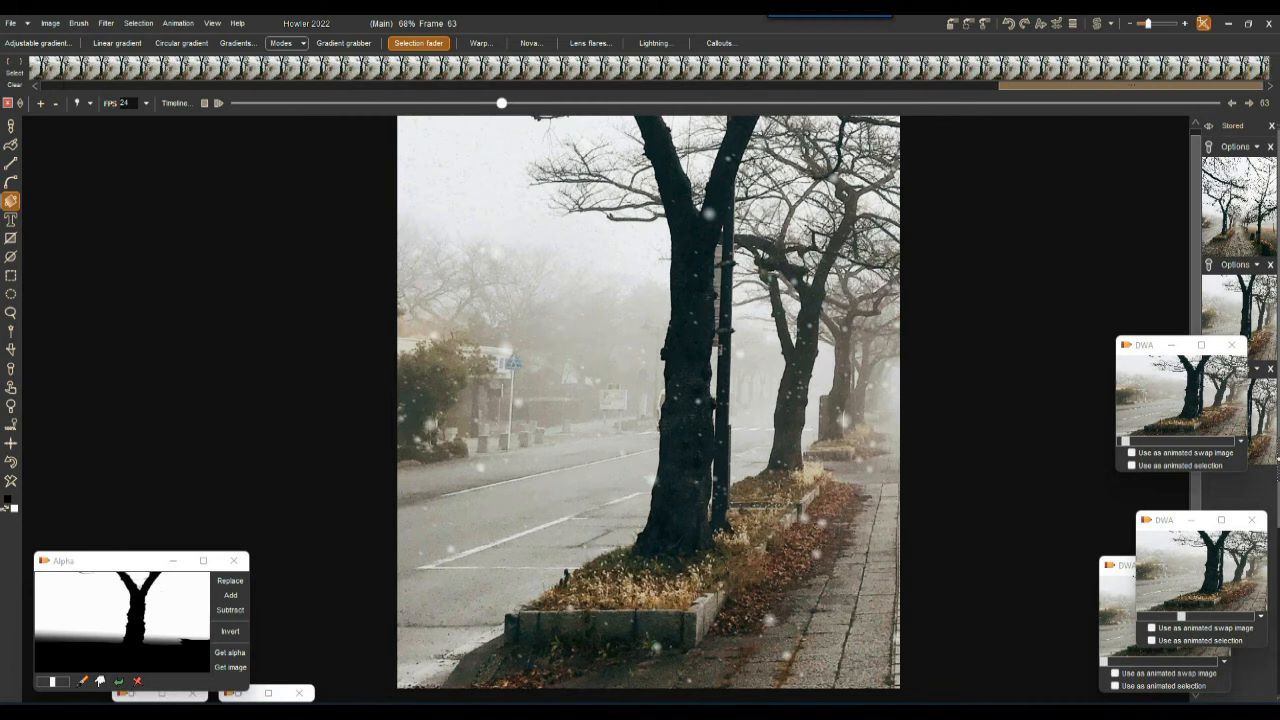
pyautogui.click(1262, 70)
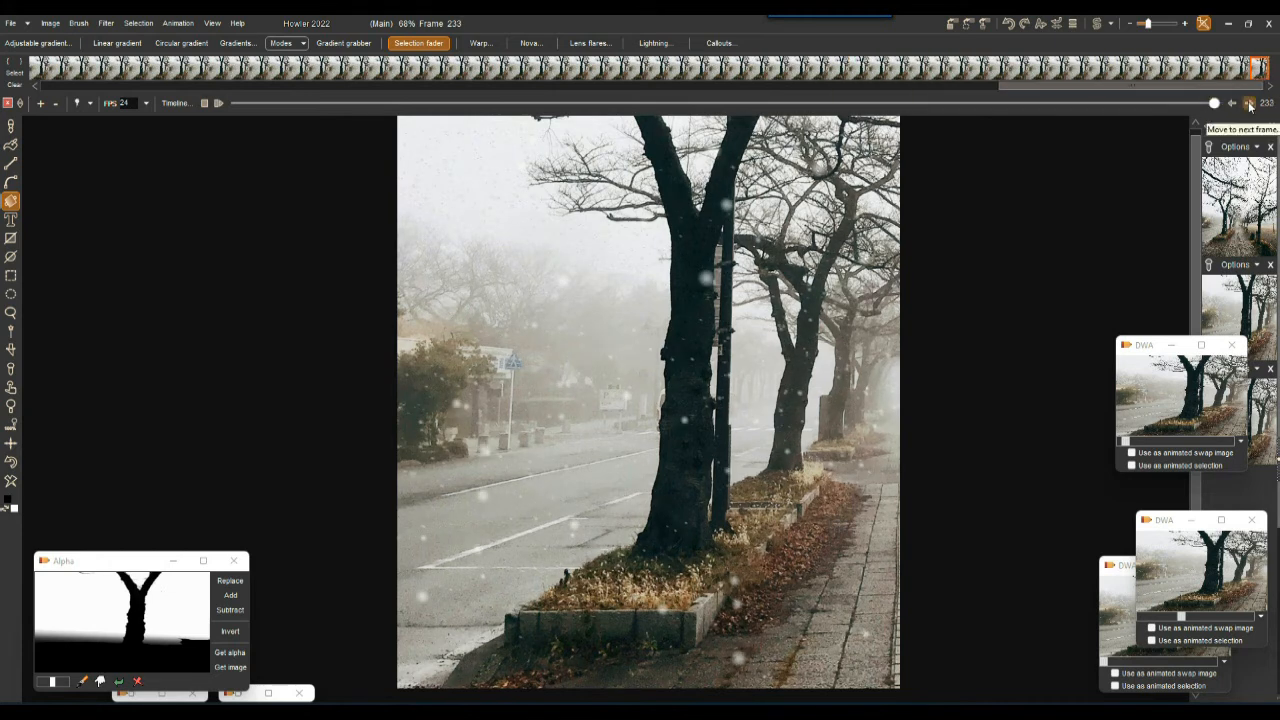
# - Step between the last and first frames and scrub the closing frames to examine how the snowfall loops
pyautogui.click(1249, 104)
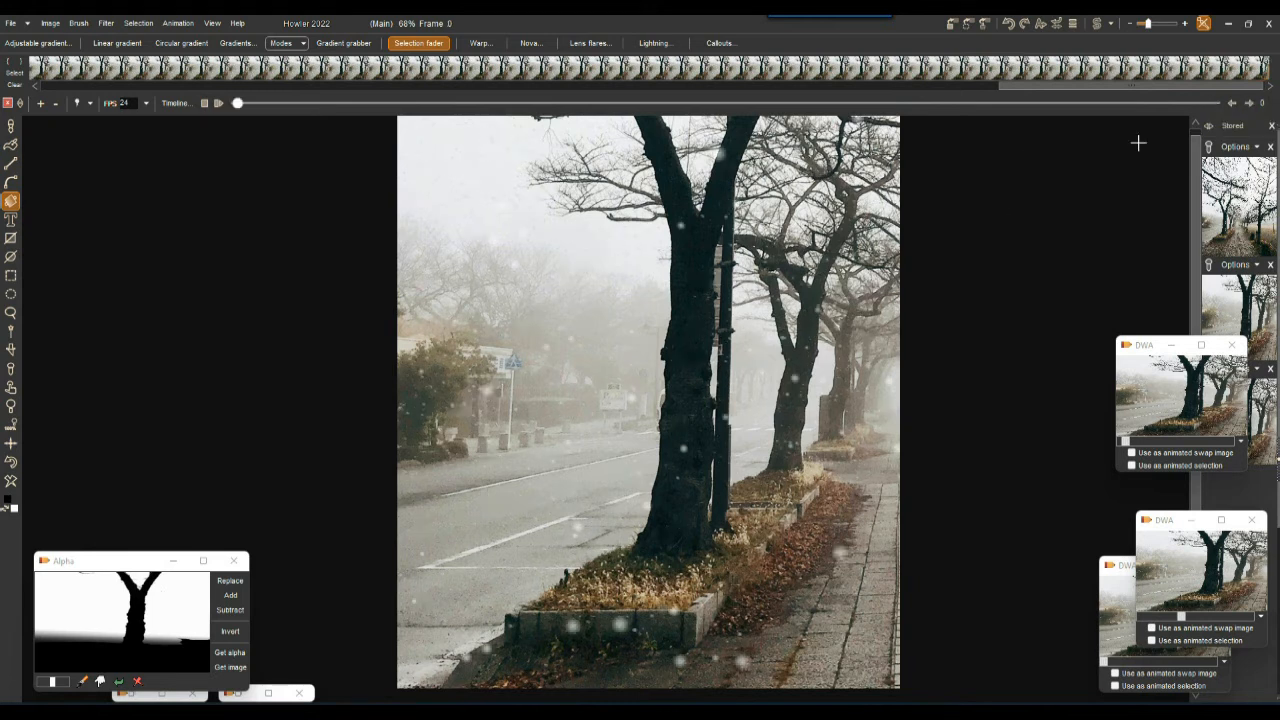
pyautogui.click(1250, 104)
pyautogui.click(1250, 104)
pyautogui.click(1234, 105)
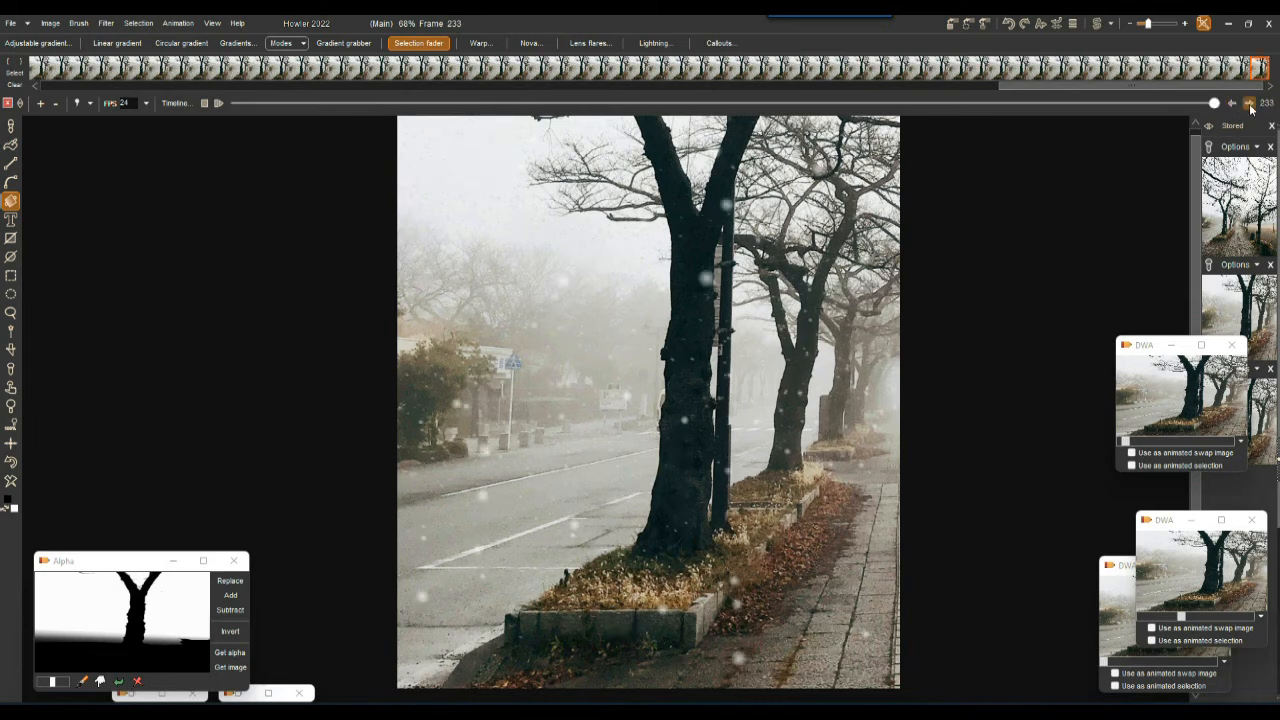
pyautogui.click(1251, 106)
pyautogui.click(1234, 105)
pyautogui.moveTo(1215, 105); pyautogui.dragTo(1245, 110)
pyautogui.moveTo(1210, 109); pyautogui.dragTo(1040, 121)
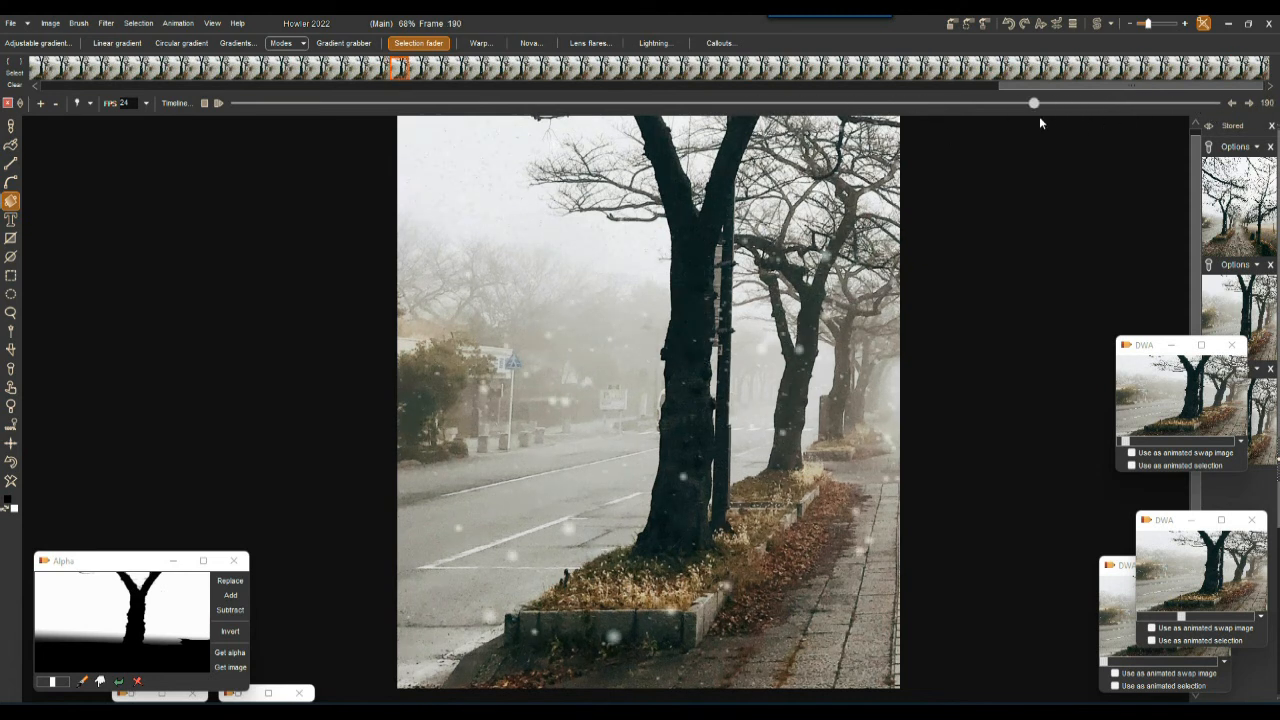
pyautogui.moveTo(1040, 119); pyautogui.dragTo(1270, 119)
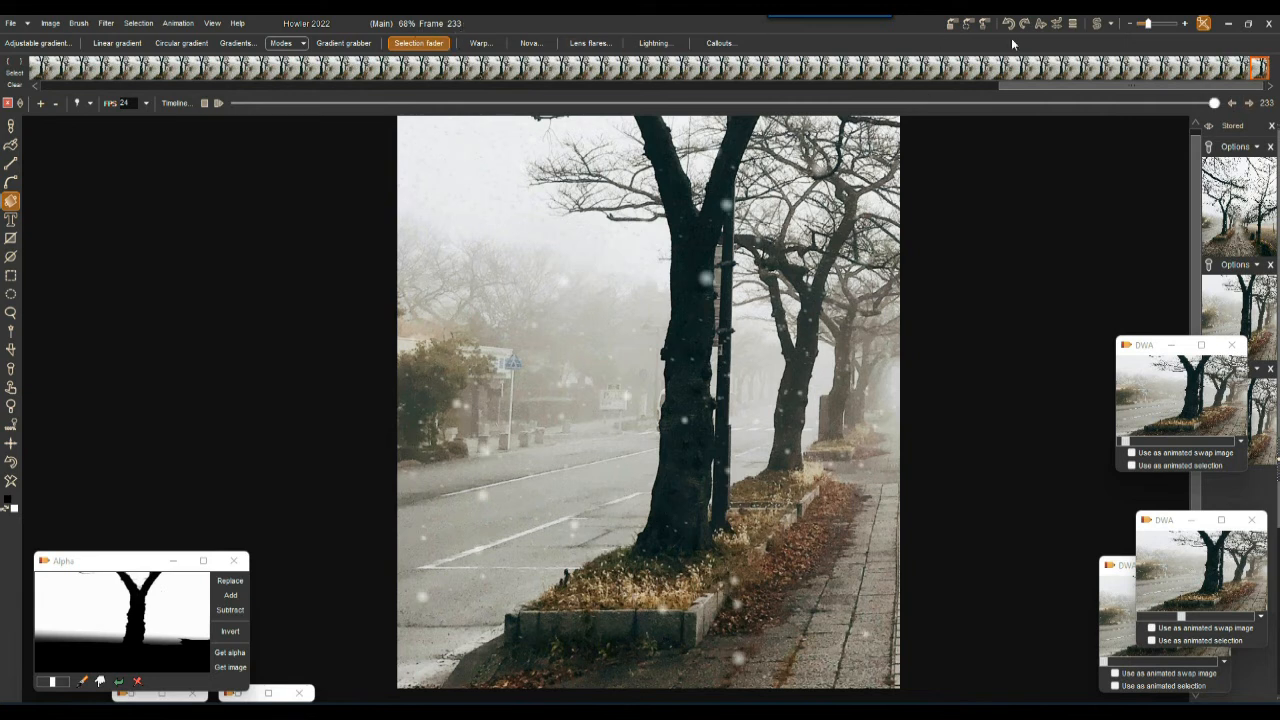
# - Scrub the animation back to frame 0 and bring the start of the frame strip into view
pyautogui.moveTo(1212, 103); pyautogui.dragTo(1250, 137)
pyautogui.moveTo(1207, 105); pyautogui.dragTo(224, 103)
pyautogui.moveTo(1025, 85); pyautogui.dragTo(45, 88)
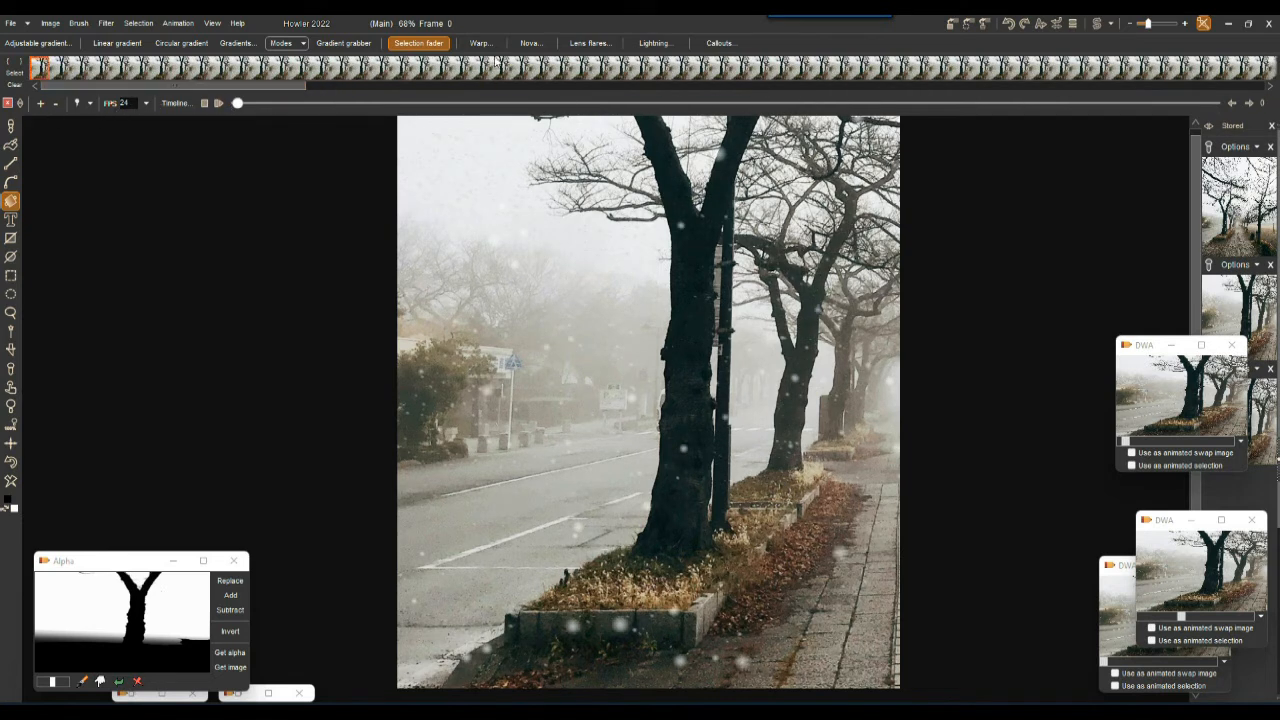
# - Store the animation to disc and move one of the stored-animation thumbnail windows aside
pyautogui.rightClick(497, 64)
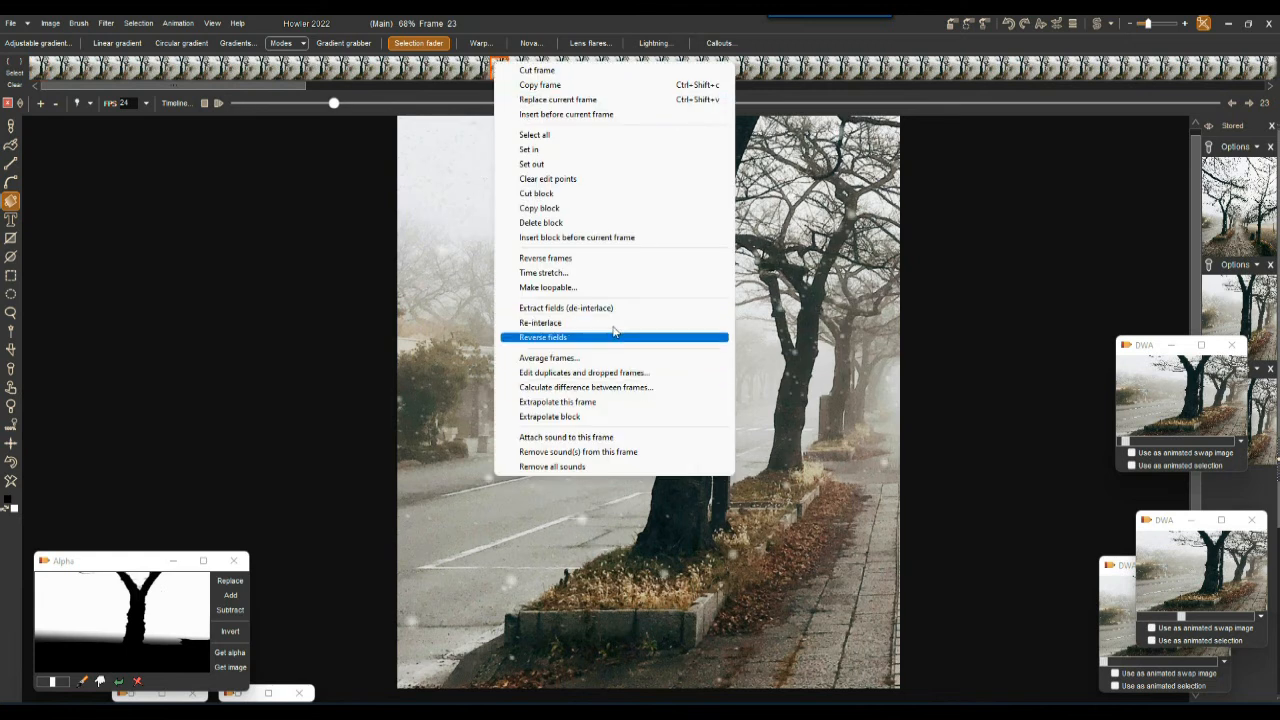
pyautogui.click(186, 24)
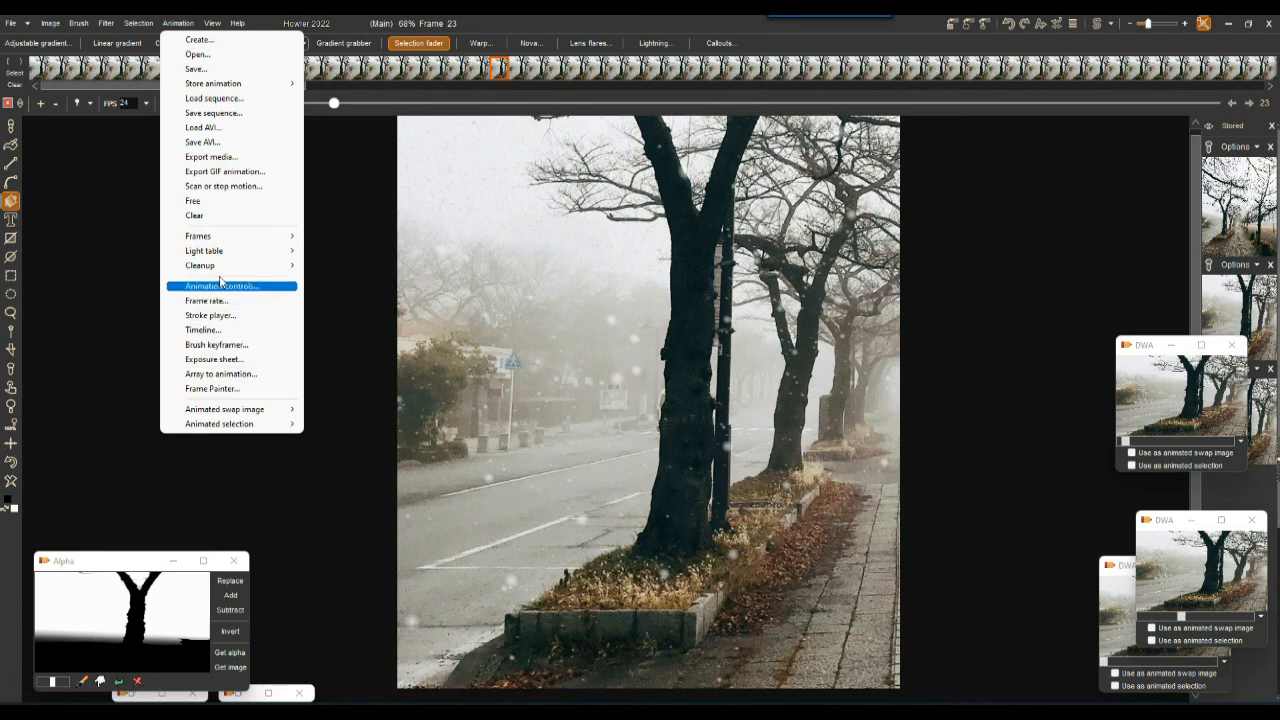
pyautogui.moveTo(233, 92)
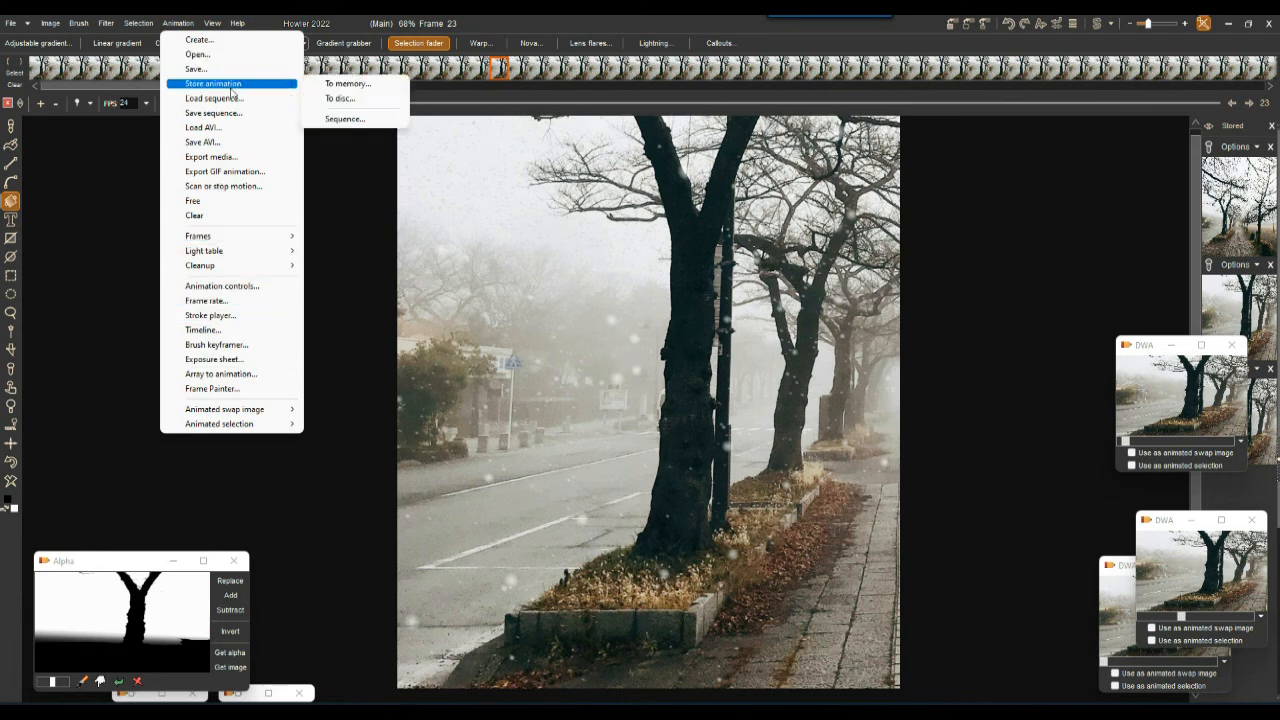
pyautogui.click(346, 100)
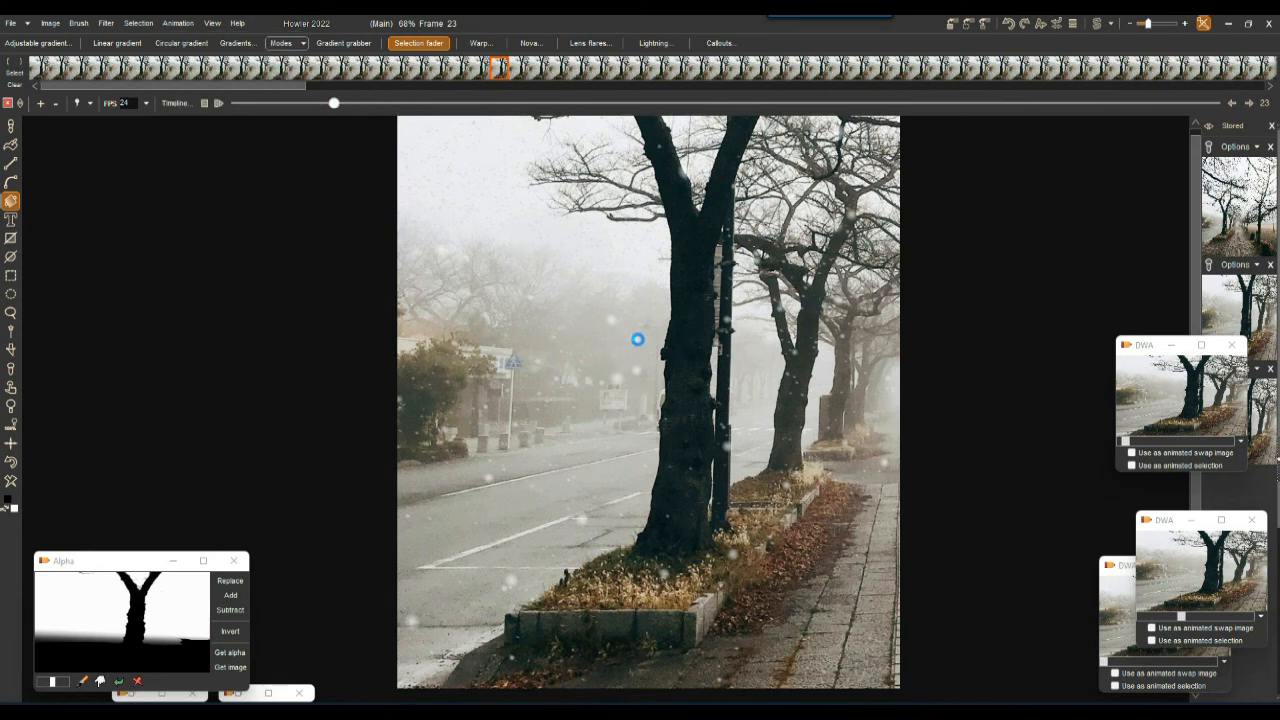
pyautogui.moveTo(1161, 574); pyautogui.dragTo(1089, 574)
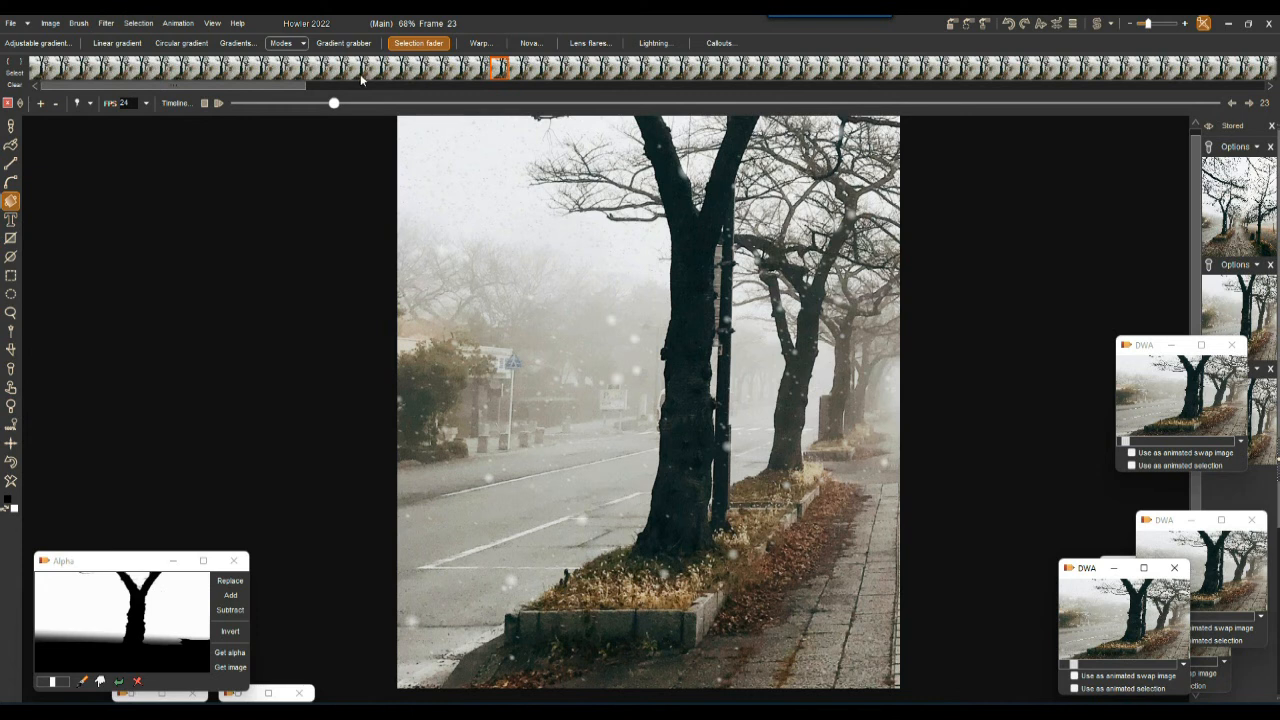
pyautogui.click(178, 23)
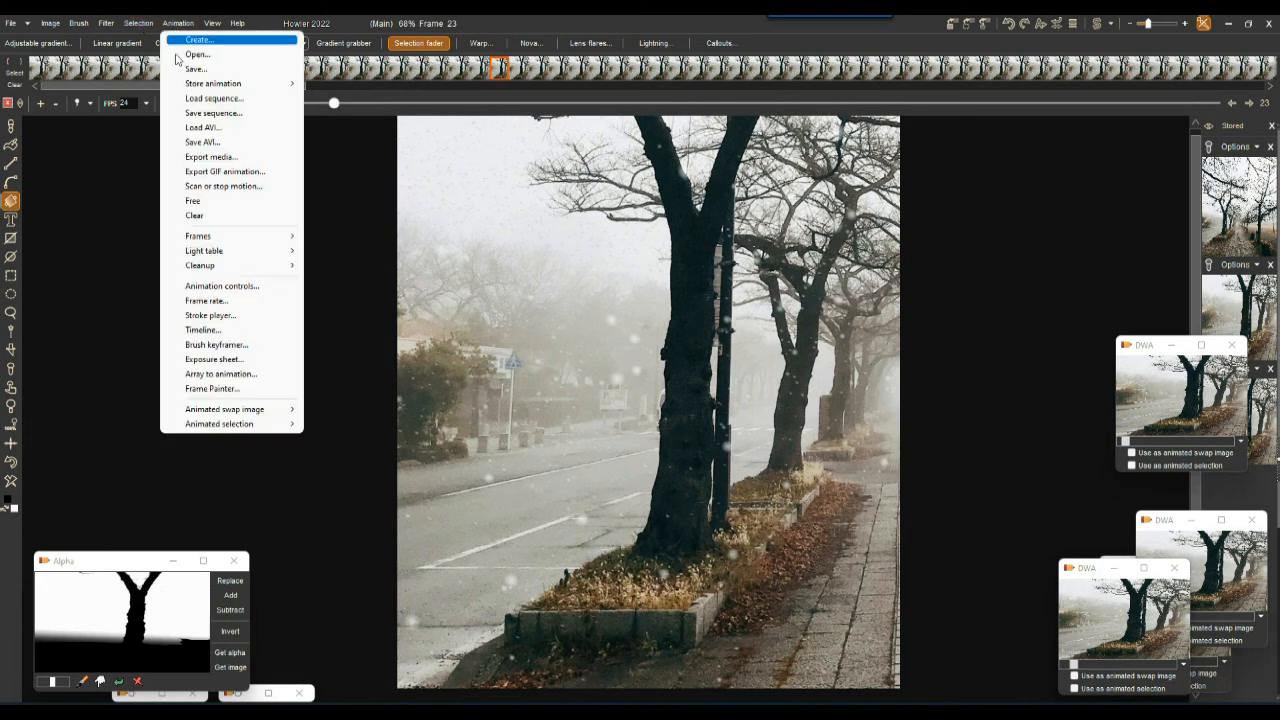
pyautogui.moveTo(214, 242)
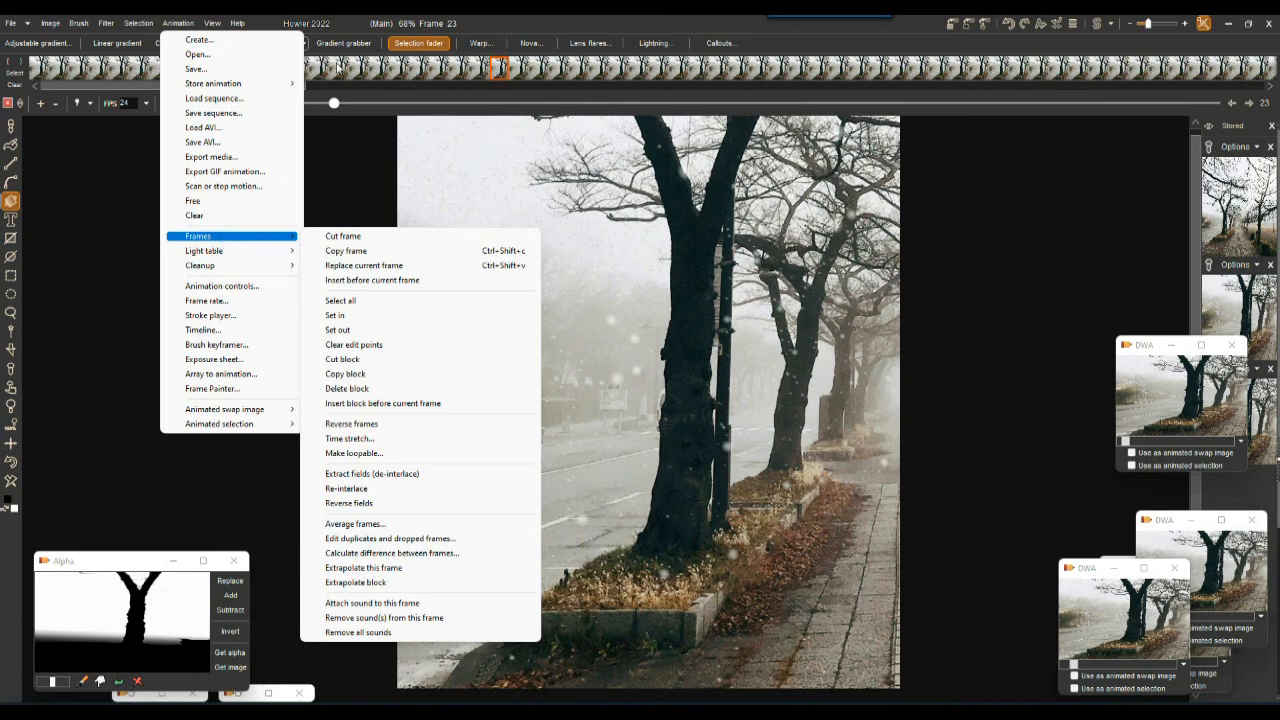
pyautogui.rightClick(648, 70)
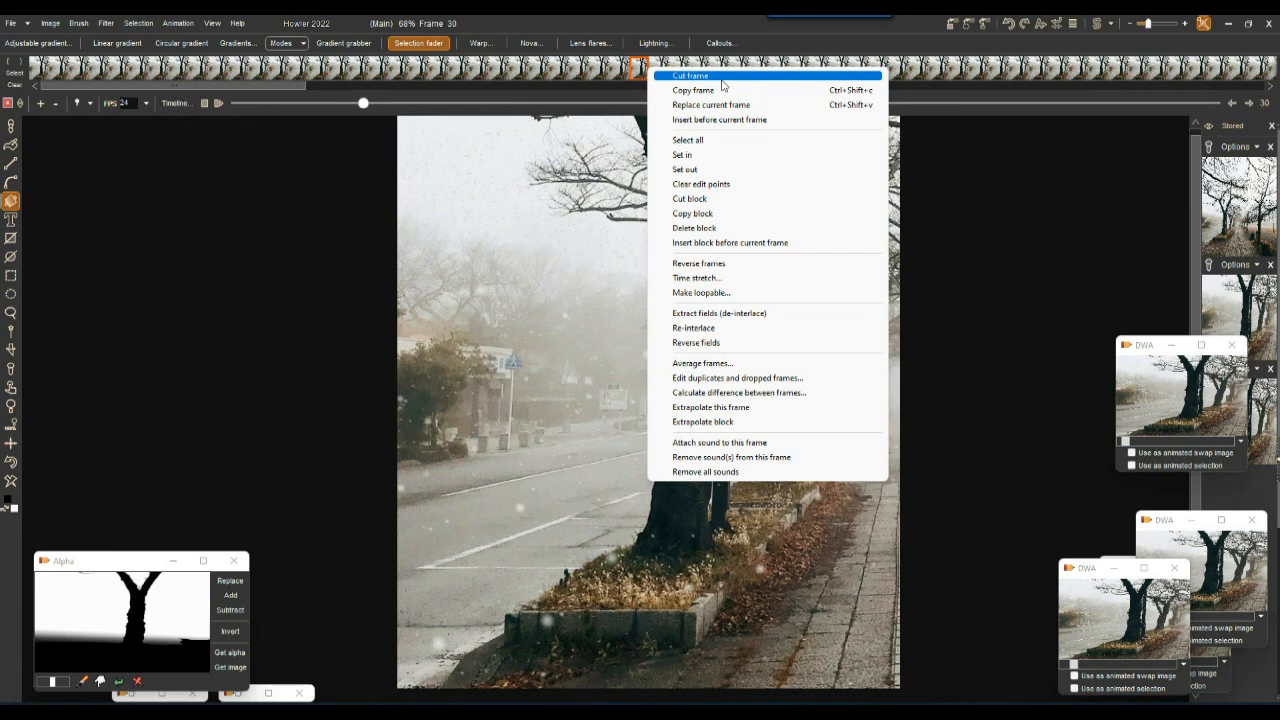
pyautogui.click(713, 293)
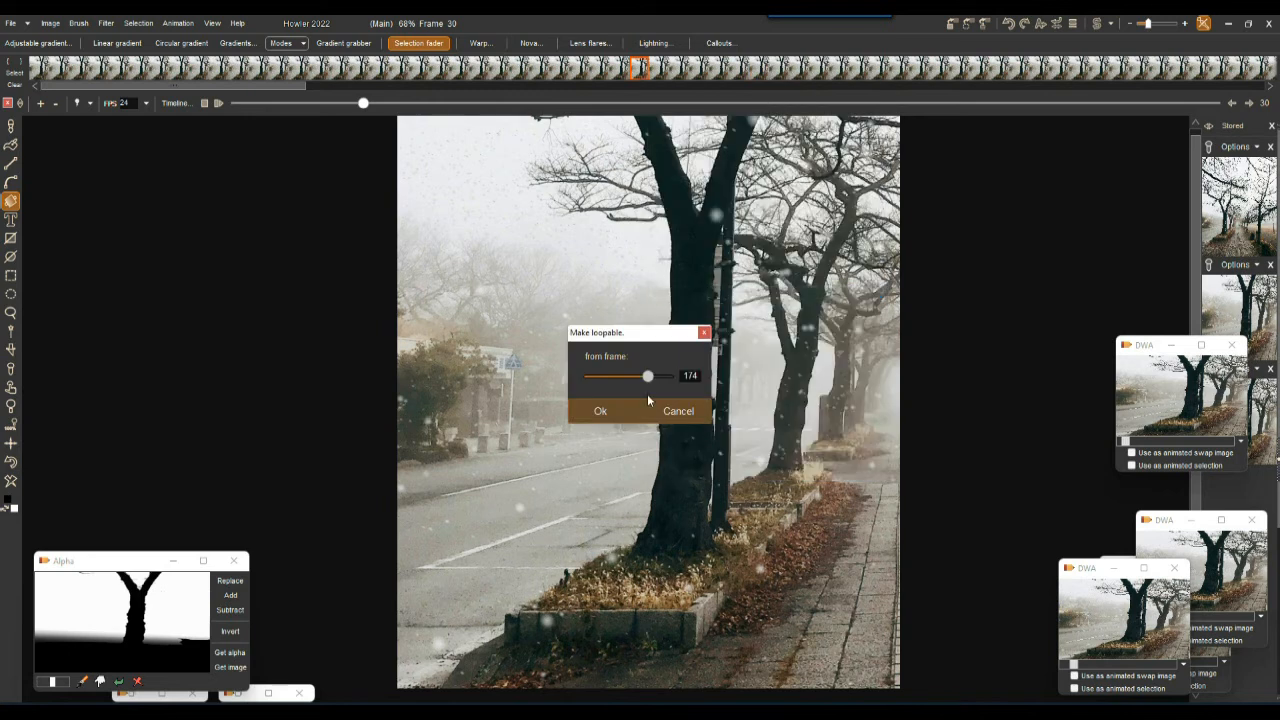
pyautogui.moveTo(651, 382)
pyautogui.mouseDown()
pyautogui.moveTo(630, 378)
pyautogui.moveTo(672, 379)
pyautogui.moveTo(654, 385)
pyautogui.mouseUp()
pyautogui.moveTo(662, 382); pyautogui.dragTo(650, 385)
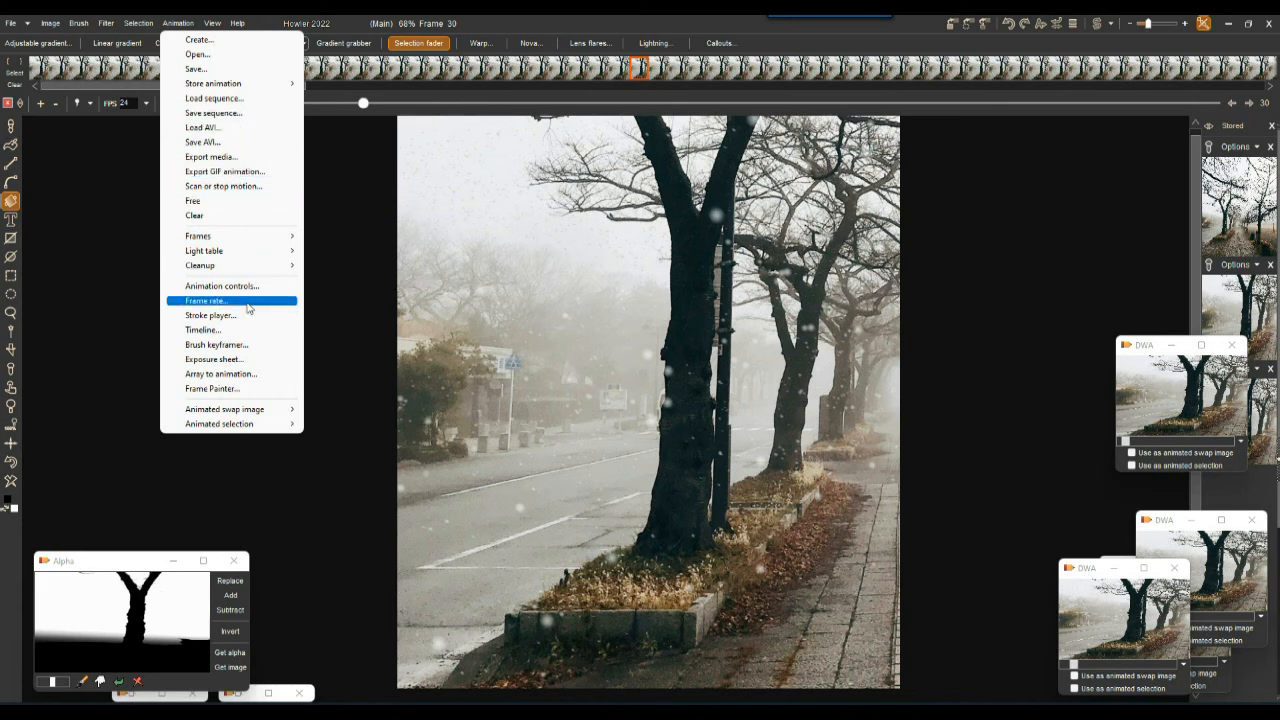
# - Make the animation loopable, lowering the from-frame setting slightly below 174 so that the animation ends at frame 158
pyautogui.moveTo(240, 237)
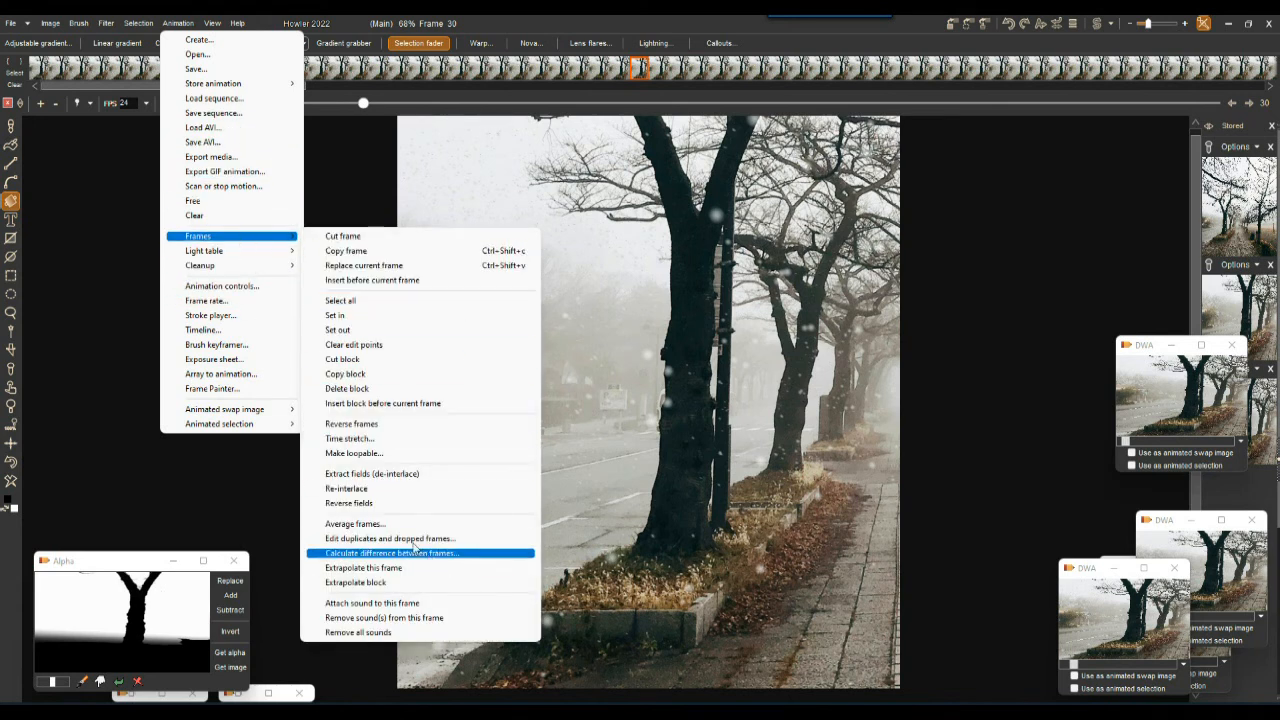
pyautogui.click(371, 453)
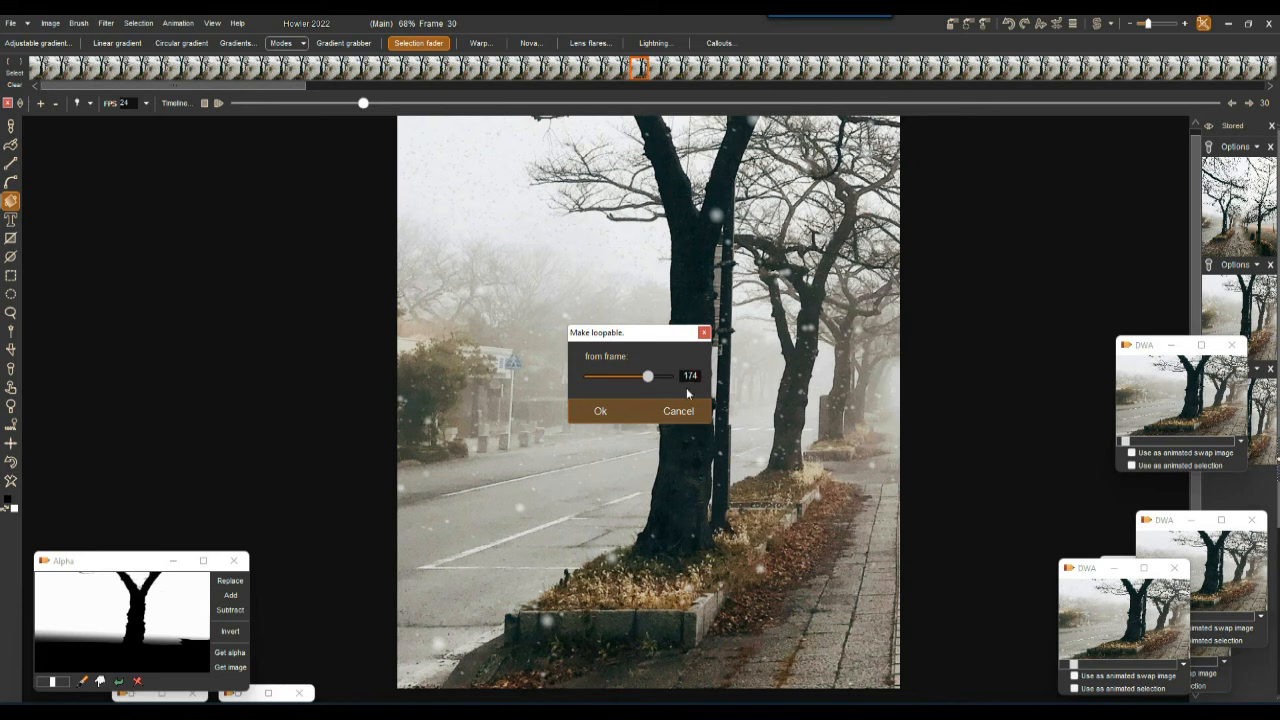
pyautogui.moveTo(649, 382); pyautogui.dragTo(644, 385)
pyautogui.moveTo(645, 385); pyautogui.dragTo(643, 385)
pyautogui.click(603, 411)
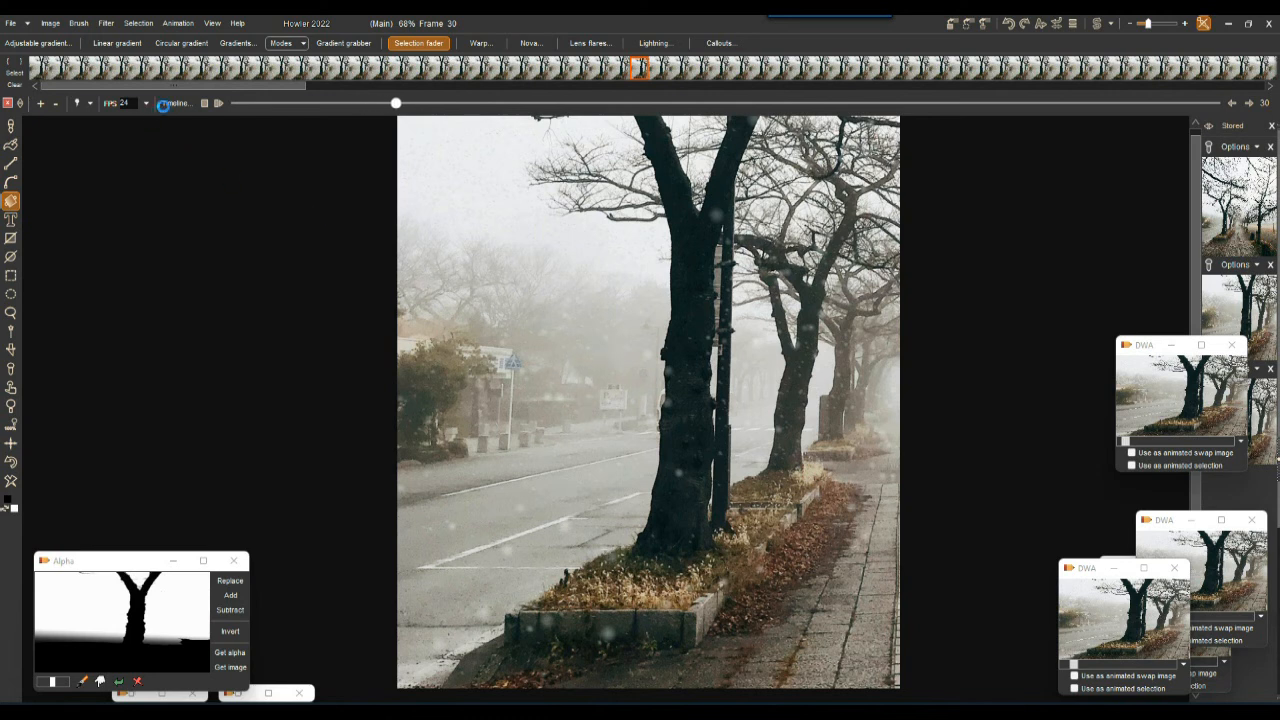
# - Go to the last frame, 158, and step forward and back across the loop point to compare the closing and opening frames
pyautogui.moveTo(389, 103); pyautogui.dragTo(960, 104)
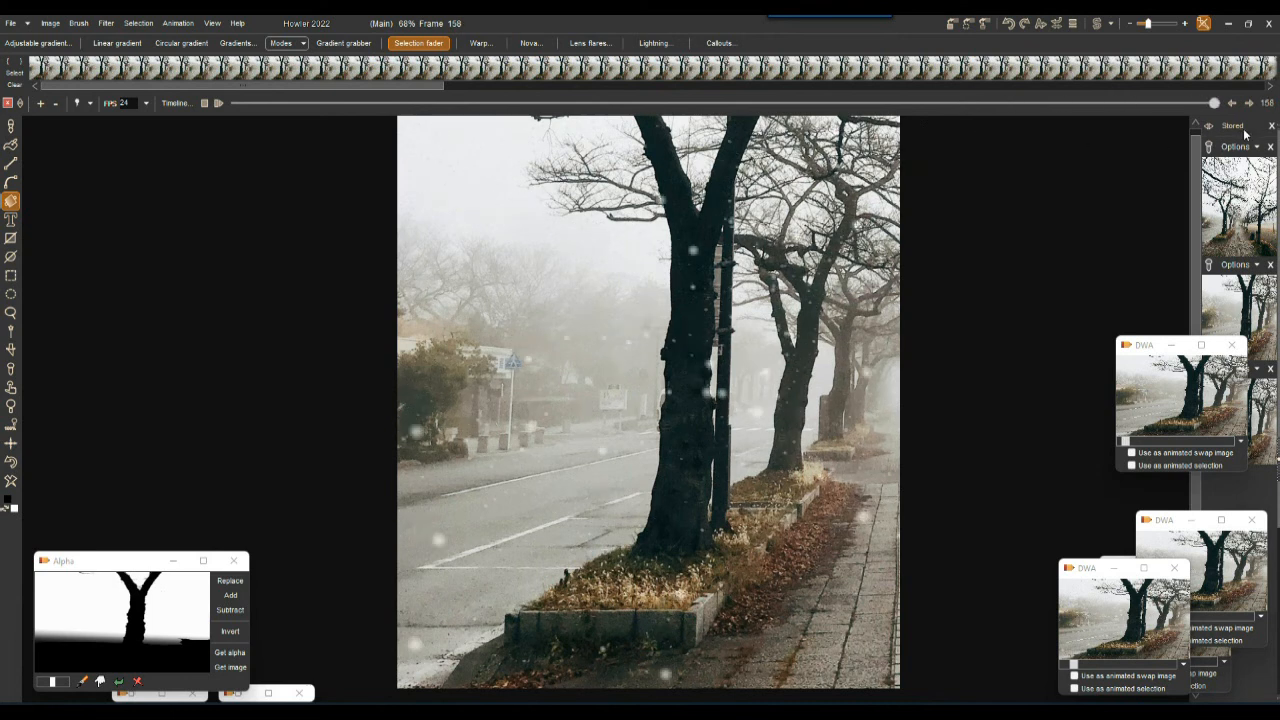
pyautogui.moveTo(338, 84); pyautogui.dragTo(1247, 127)
pyautogui.moveTo(1266, 68)
pyautogui.mouseDown()
pyautogui.moveTo(762, 71)
pyautogui.moveTo(1260, 70)
pyautogui.mouseUp()
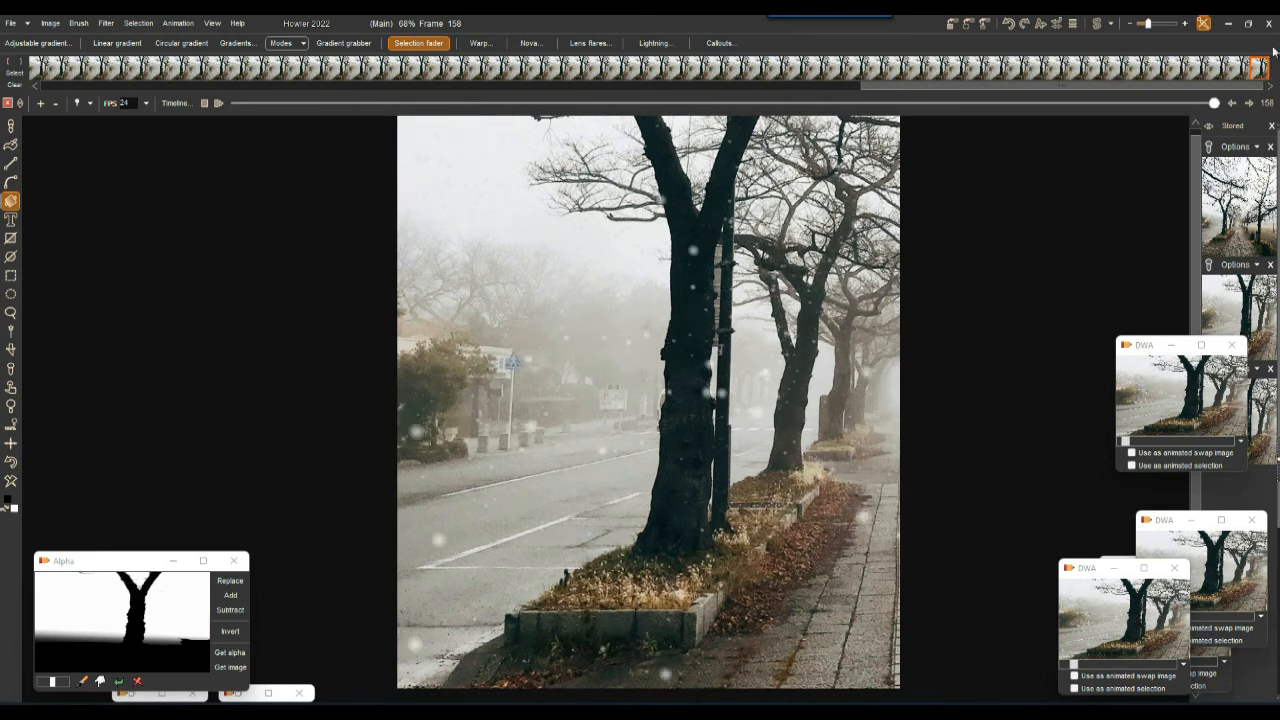
pyautogui.click(1251, 104)
pyautogui.click(1251, 104)
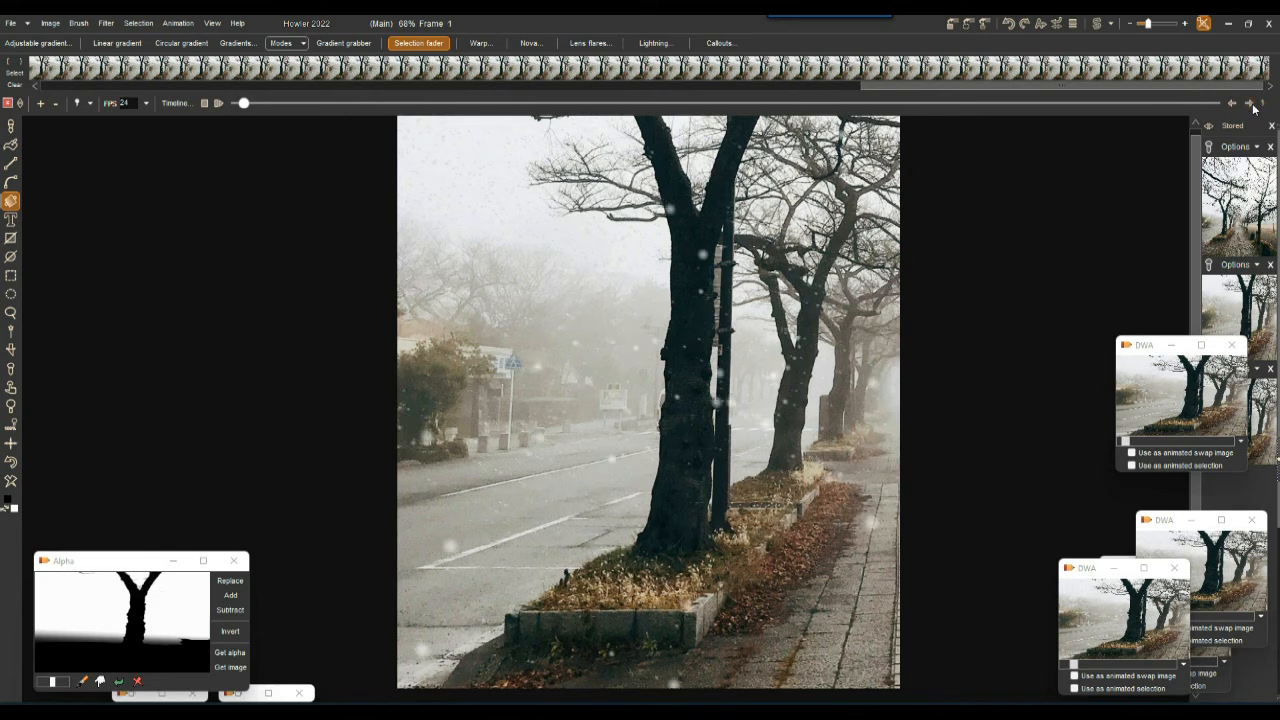
pyautogui.click(1232, 103)
pyautogui.click(1232, 103)
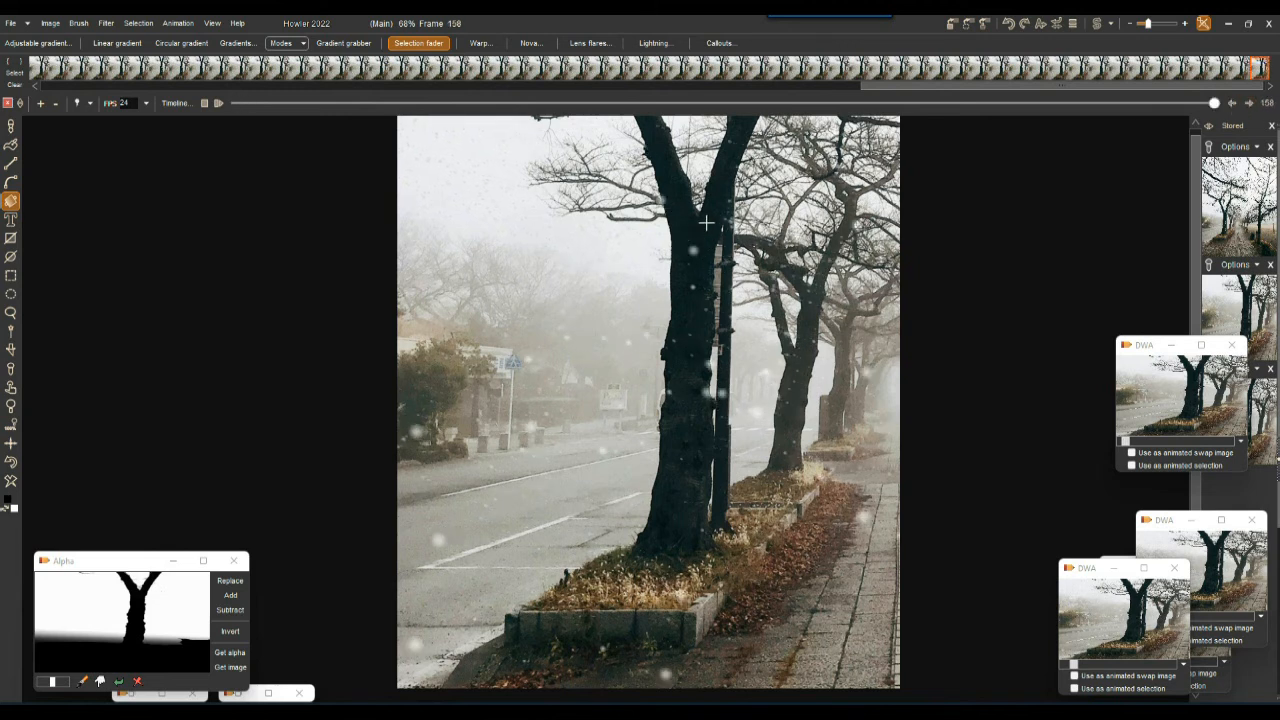
# - Step from frame 158 through frame 4 in a close-up of the main trunk to examine the flakes' motion across the loop
pyautogui.scroll(5, 706, 222)
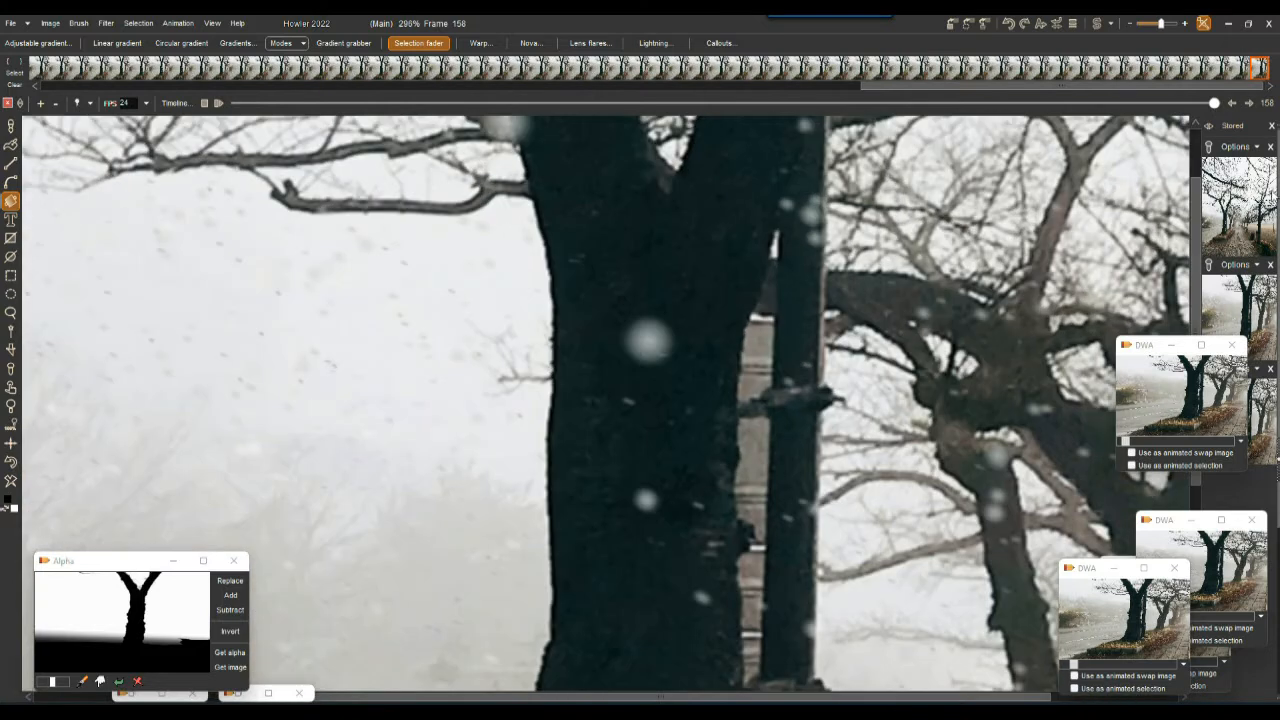
pyautogui.click(1248, 104)
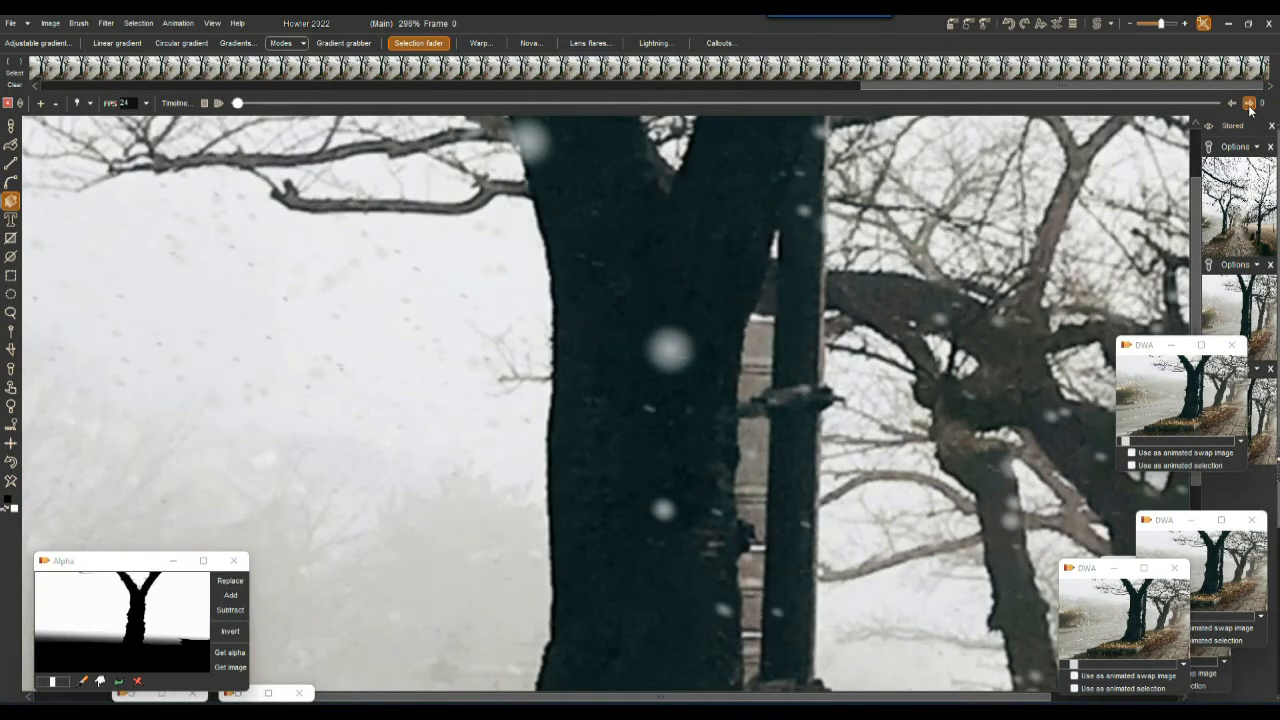
pyautogui.click(1248, 104)
pyautogui.click(1248, 104)
pyautogui.click(1248, 104)
pyautogui.click(1248, 104)
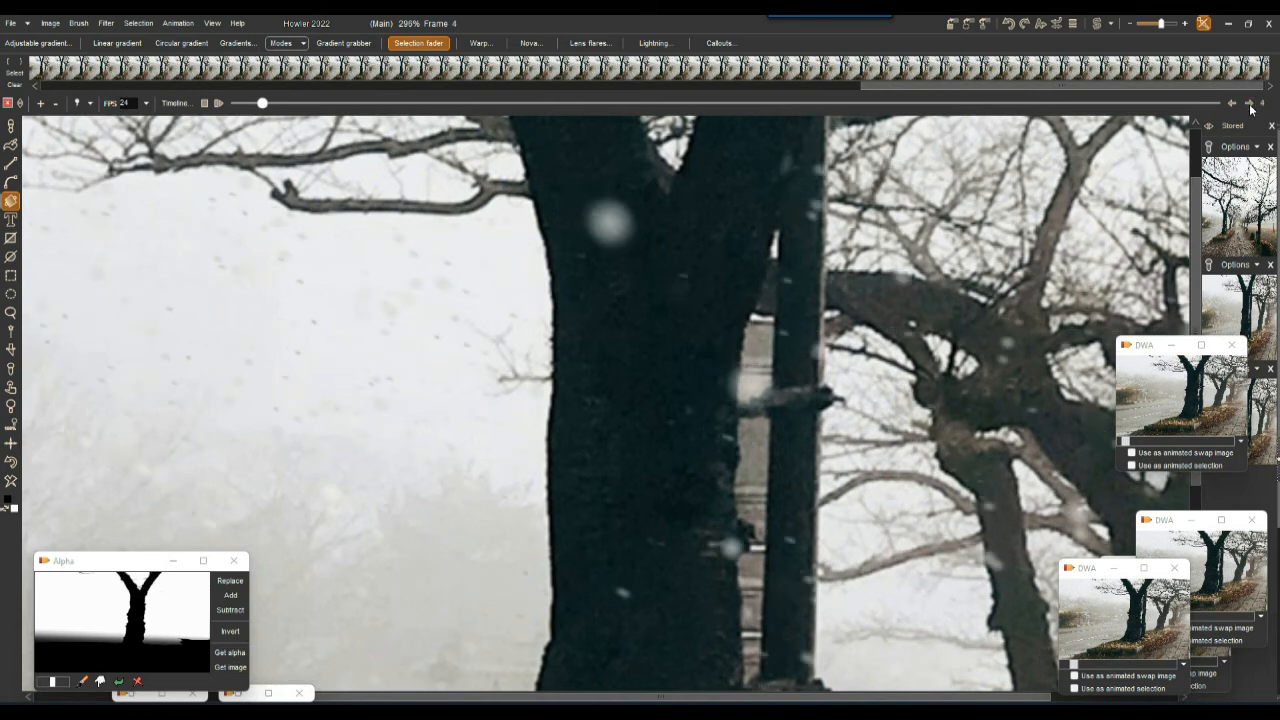
# - Return the animation and frame strip to frame 0 and bring the background trees into close view
pyautogui.moveTo(1215, 104); pyautogui.dragTo(238, 107)
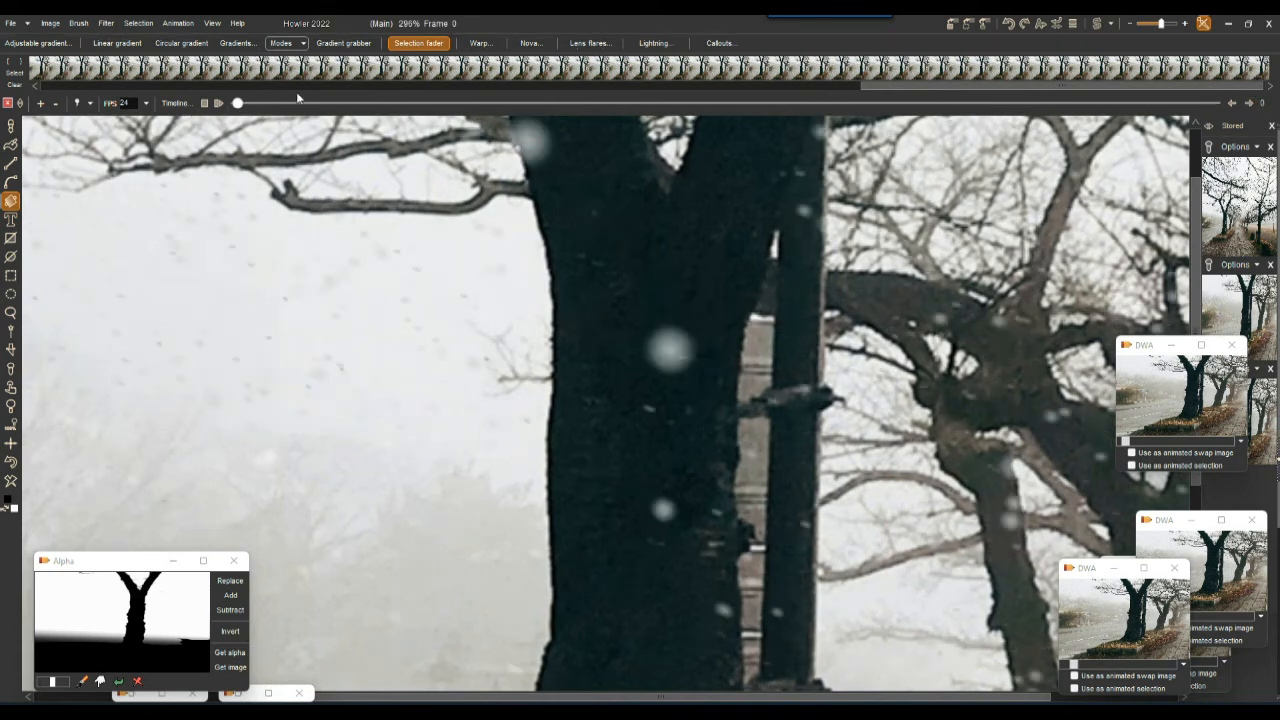
pyautogui.moveTo(895, 85); pyautogui.dragTo(207, 108)
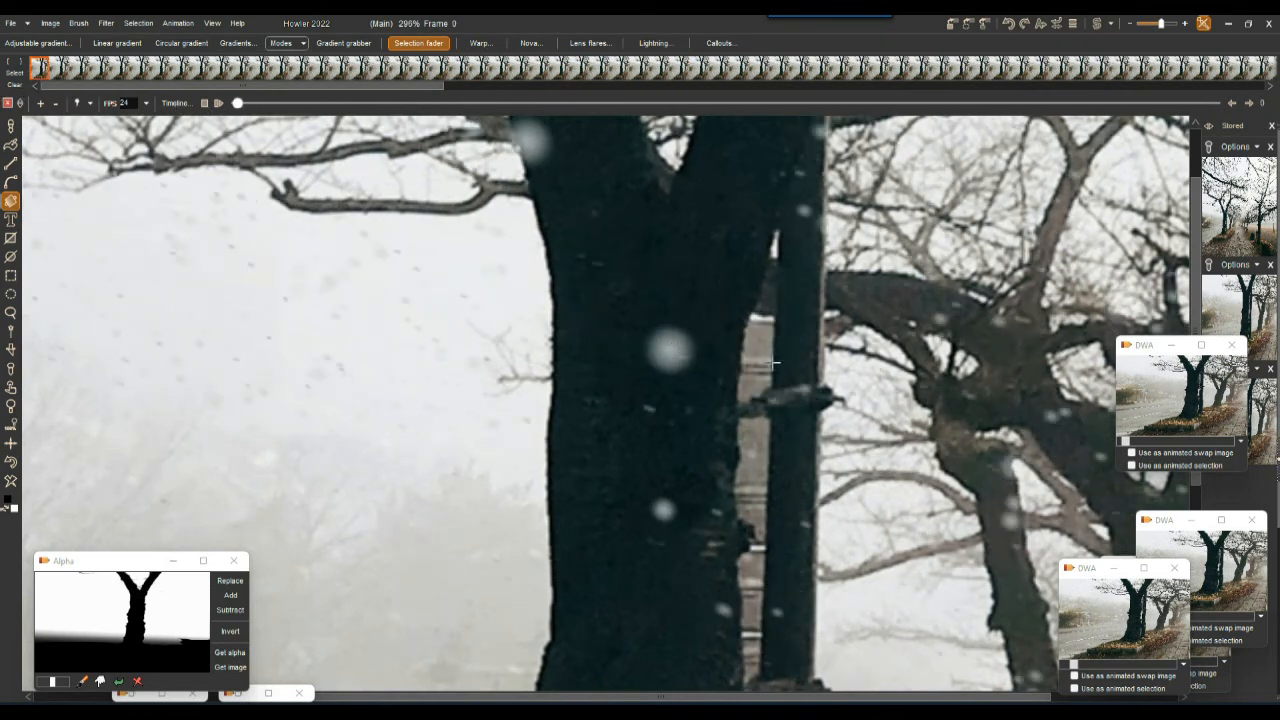
pyautogui.scroll(-2, 778, 364)
pyautogui.moveTo(590, 600); pyautogui.dragTo(355, 664)
pyautogui.moveTo(491, 167); pyautogui.dragTo(230, 201)
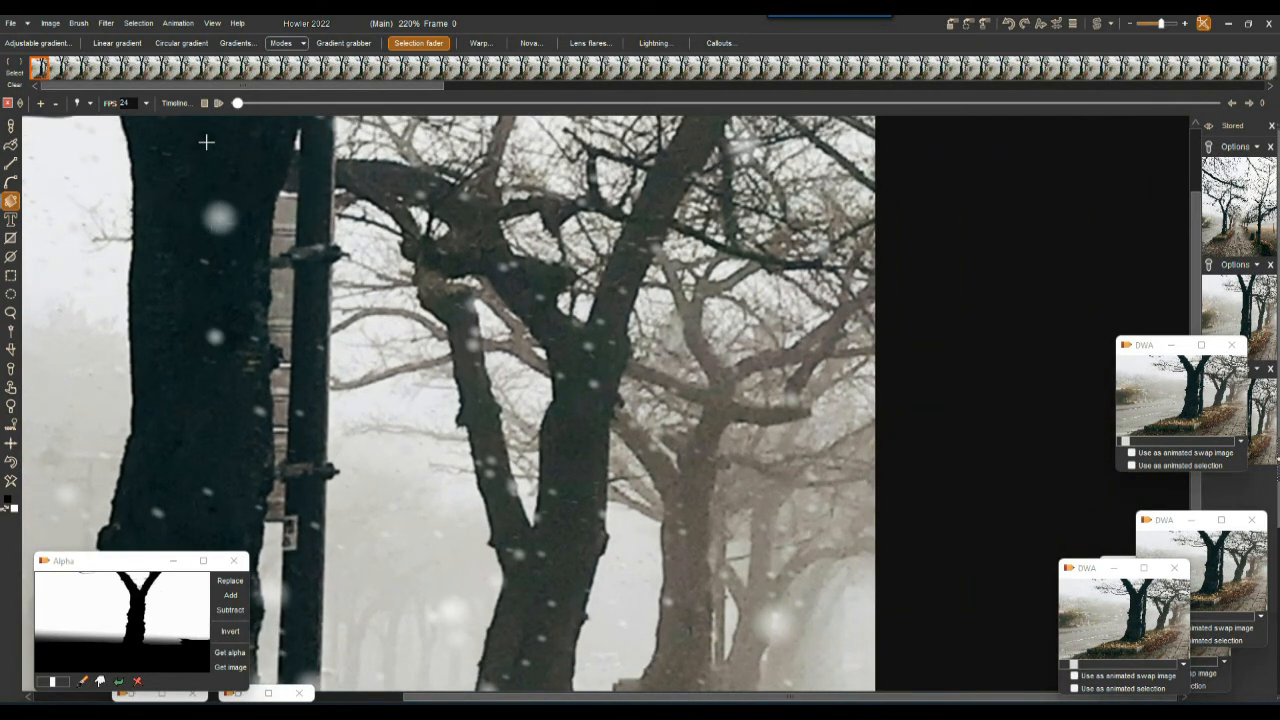
# - Play the looped animation in close-up from frame 0, check frame 5, replay it from frame 0 and stop
pyautogui.moveTo(237, 103); pyautogui.dragTo(151, 130)
pyautogui.moveTo(239, 107)
pyautogui.mouseDown()
pyautogui.moveTo(322, 113)
pyautogui.moveTo(225, 106)
pyautogui.mouseUp()
pyautogui.click(218, 104)
pyautogui.click(217, 103)
pyautogui.moveTo(239, 103)
pyautogui.mouseDown()
pyautogui.moveTo(388, 110)
pyautogui.moveTo(232, 105)
pyautogui.mouseUp()
pyautogui.moveTo(408, 86)
pyautogui.mouseDown()
pyautogui.moveTo(616, 82)
pyautogui.moveTo(400, 84)
pyautogui.mouseUp()
pyautogui.click(131, 72)
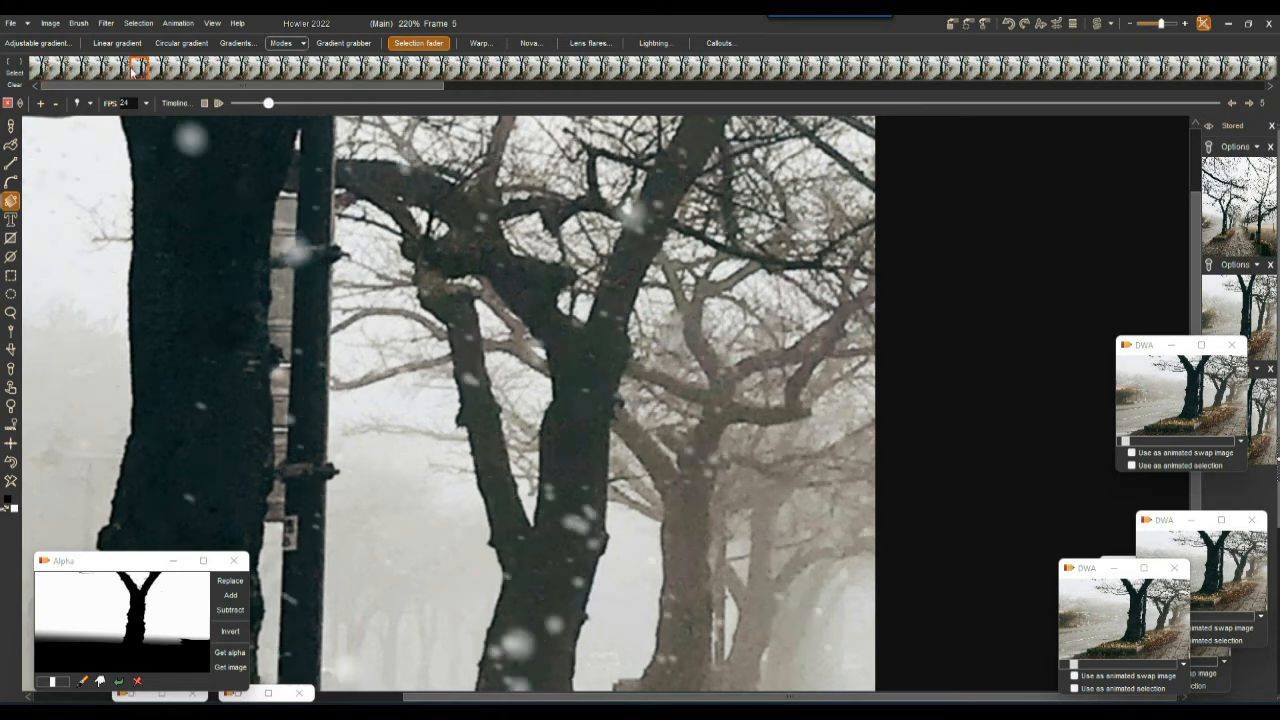
pyautogui.click(40, 68)
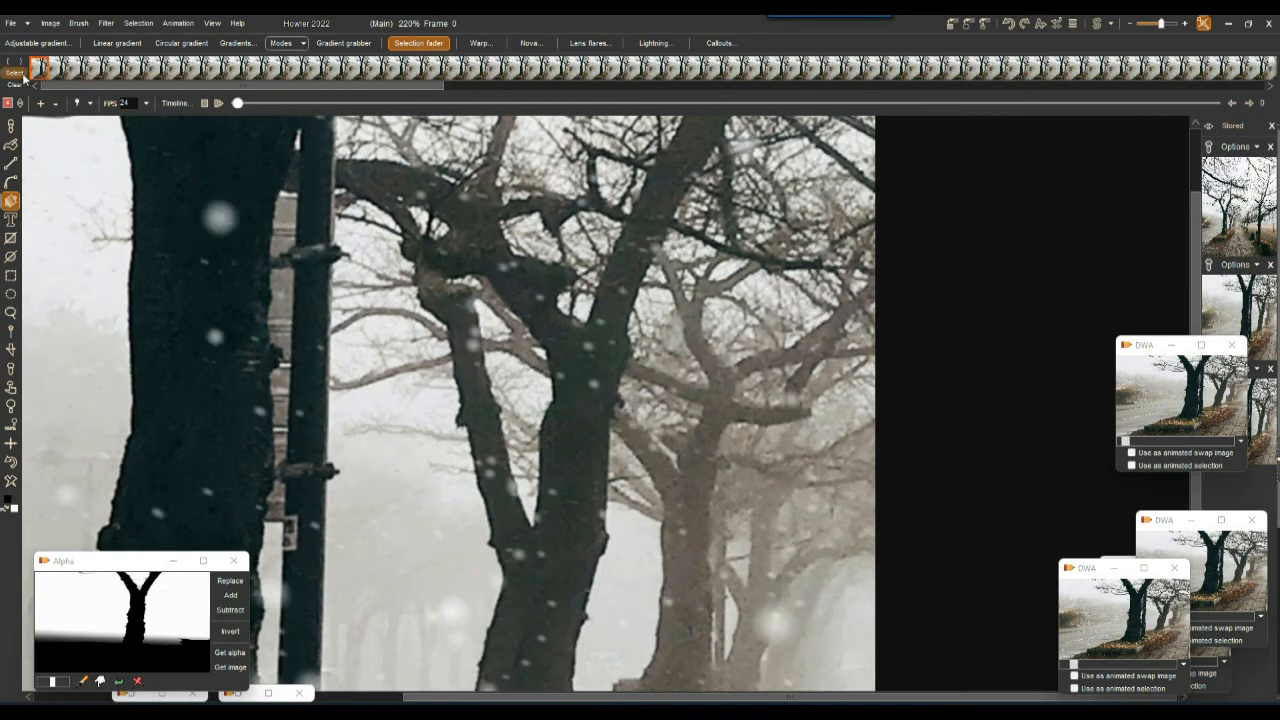
pyautogui.click(218, 103)
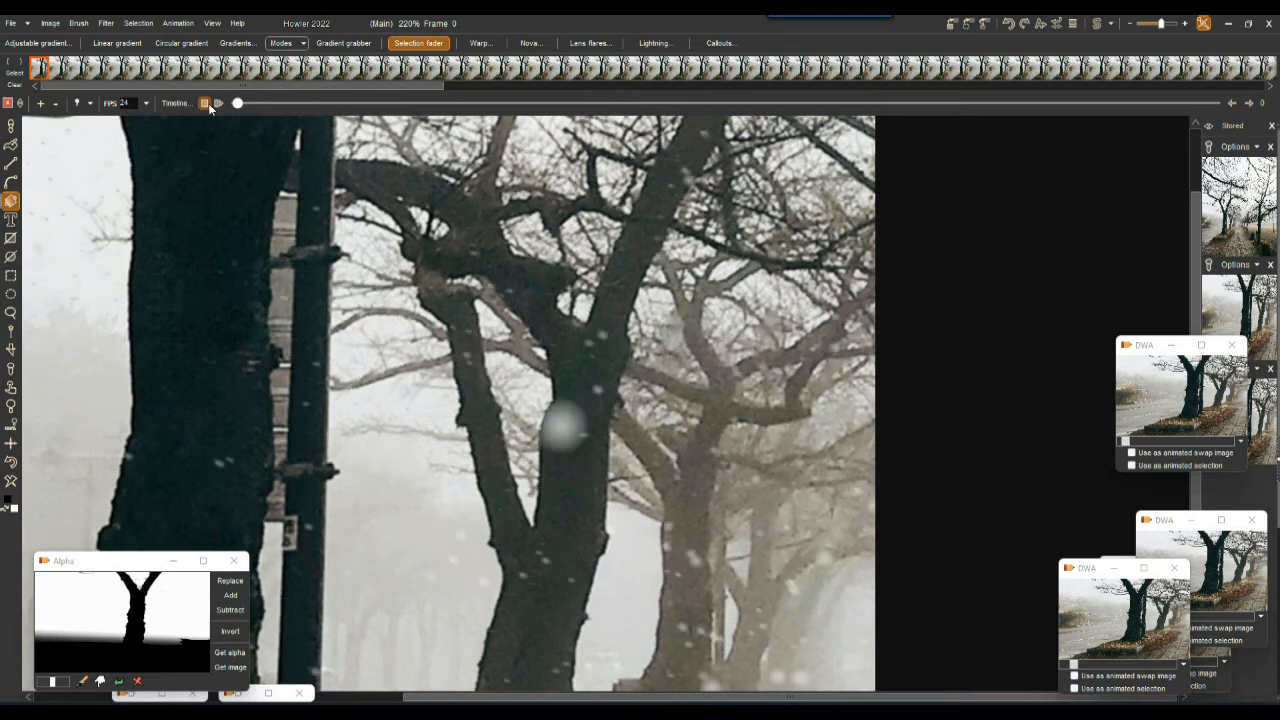
pyautogui.click(206, 104)
# - Bring the whole photo into view and set up an H264 (.mp4) media export with a target bit rate of 128000000
pyautogui.moveTo(658, 276); pyautogui.dragTo(576, 281)
pyautogui.moveTo(533, 199); pyautogui.dragTo(668, 199)
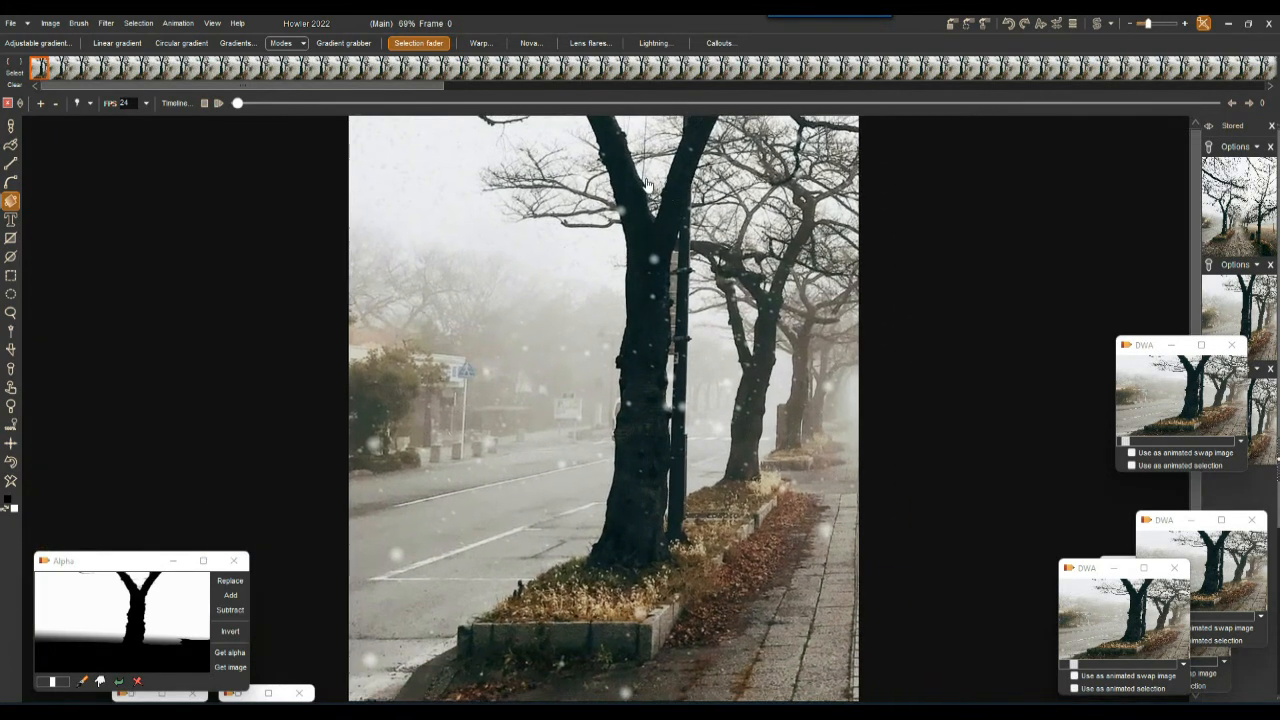
pyautogui.scroll(-1, 712, 245)
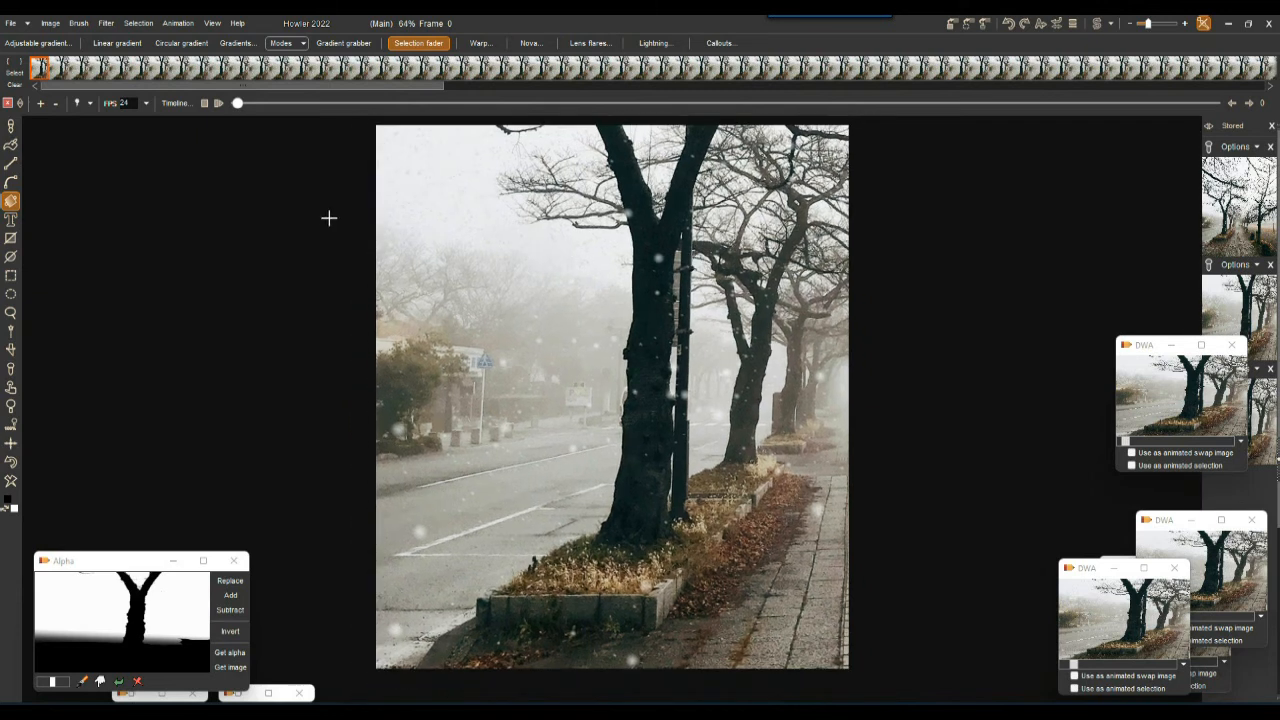
pyautogui.click(176, 29)
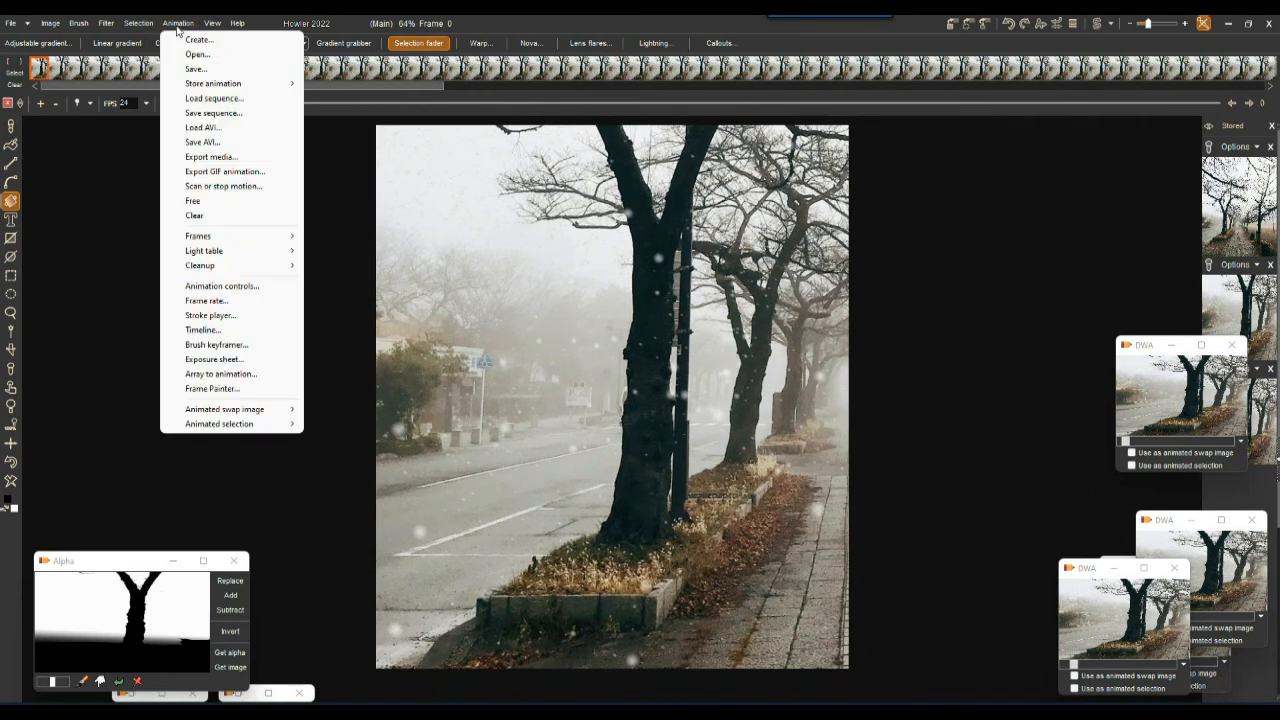
pyautogui.click(227, 162)
pyautogui.click(642, 326)
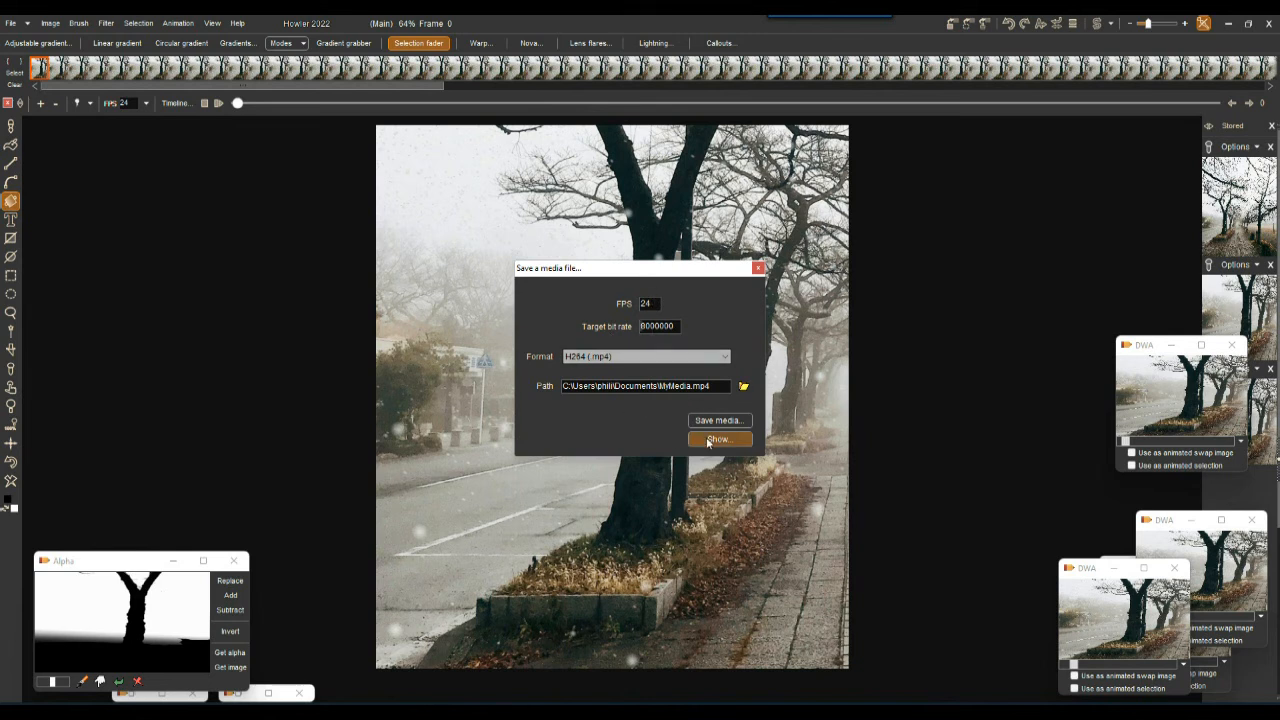
pyautogui.press('Delete')
pyautogui.write('12')
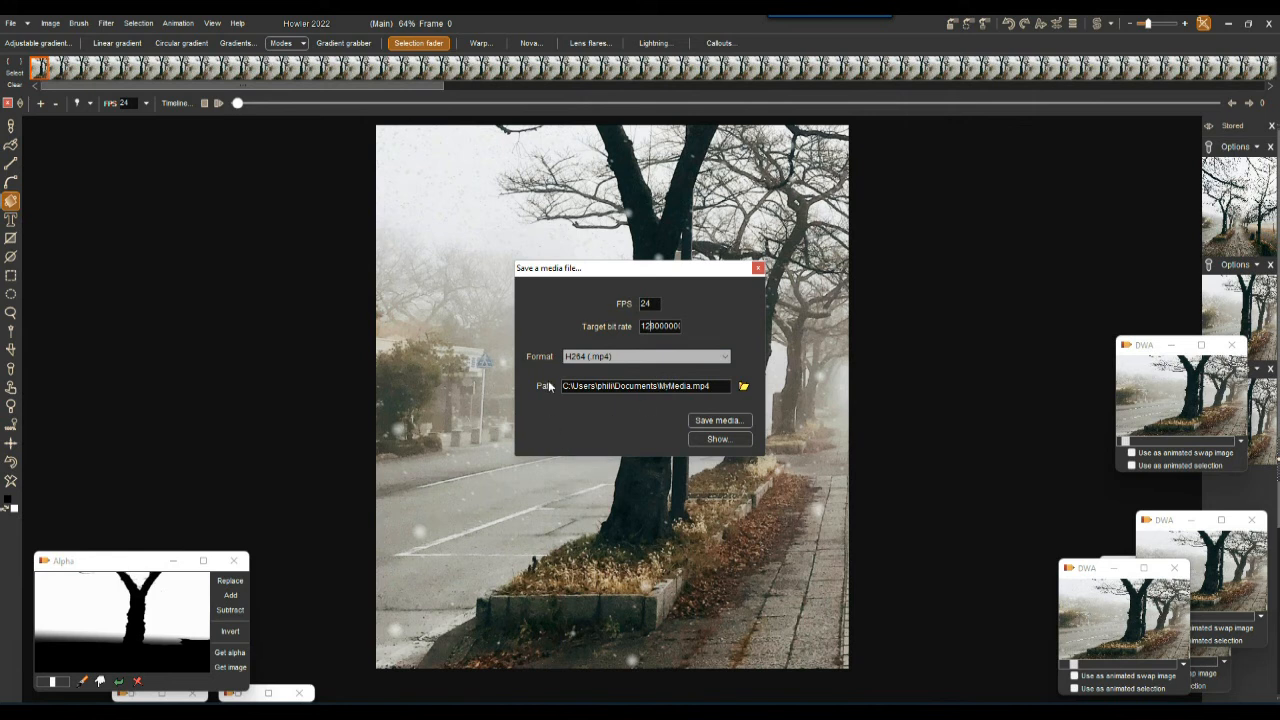
pyautogui.moveTo(643, 326); pyautogui.dragTo(702, 321)
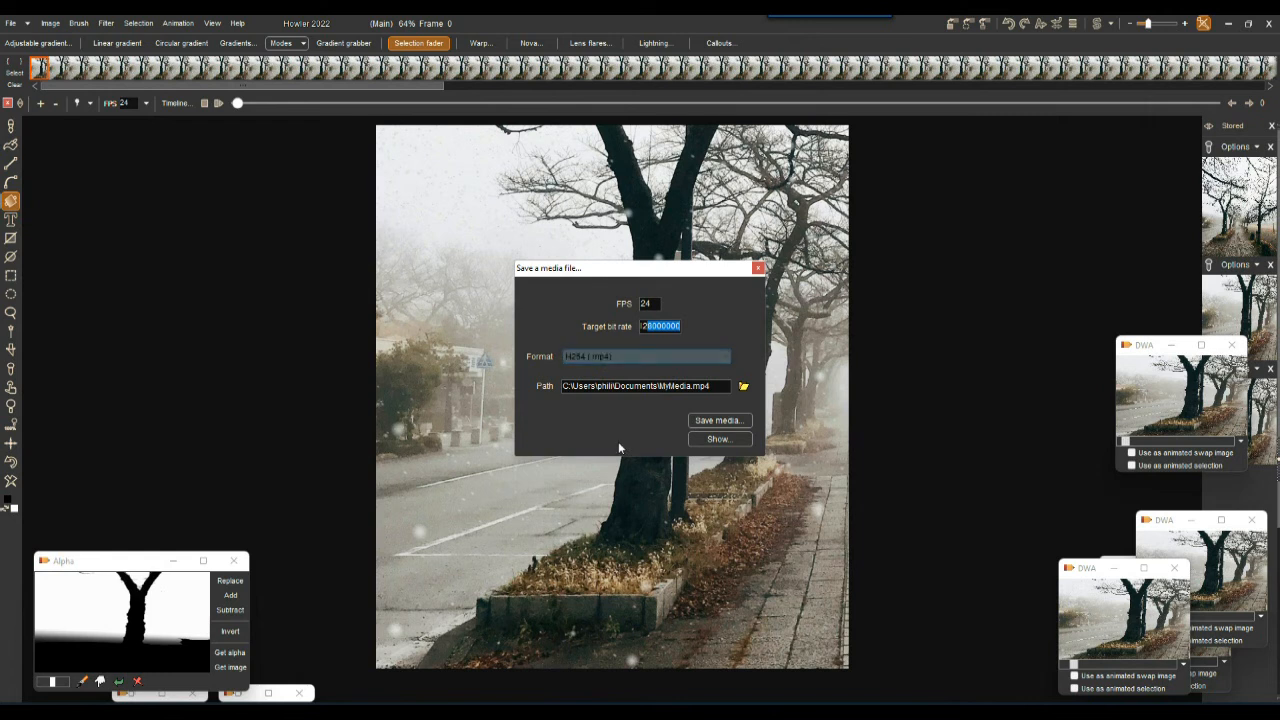
# - Name the export file MyMedia-snow-is-falling-01.mp4 and save the animation as a media file
pyautogui.click(690, 385)
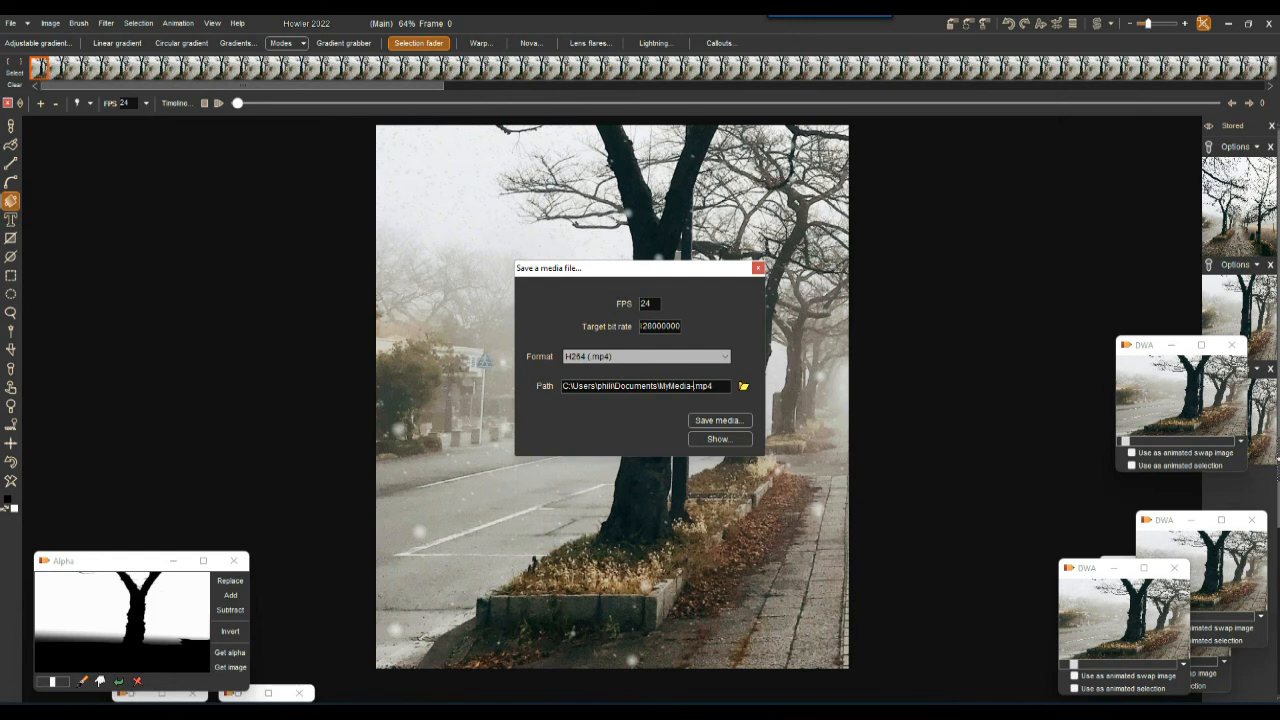
pyautogui.write('snow-is-falling-01')
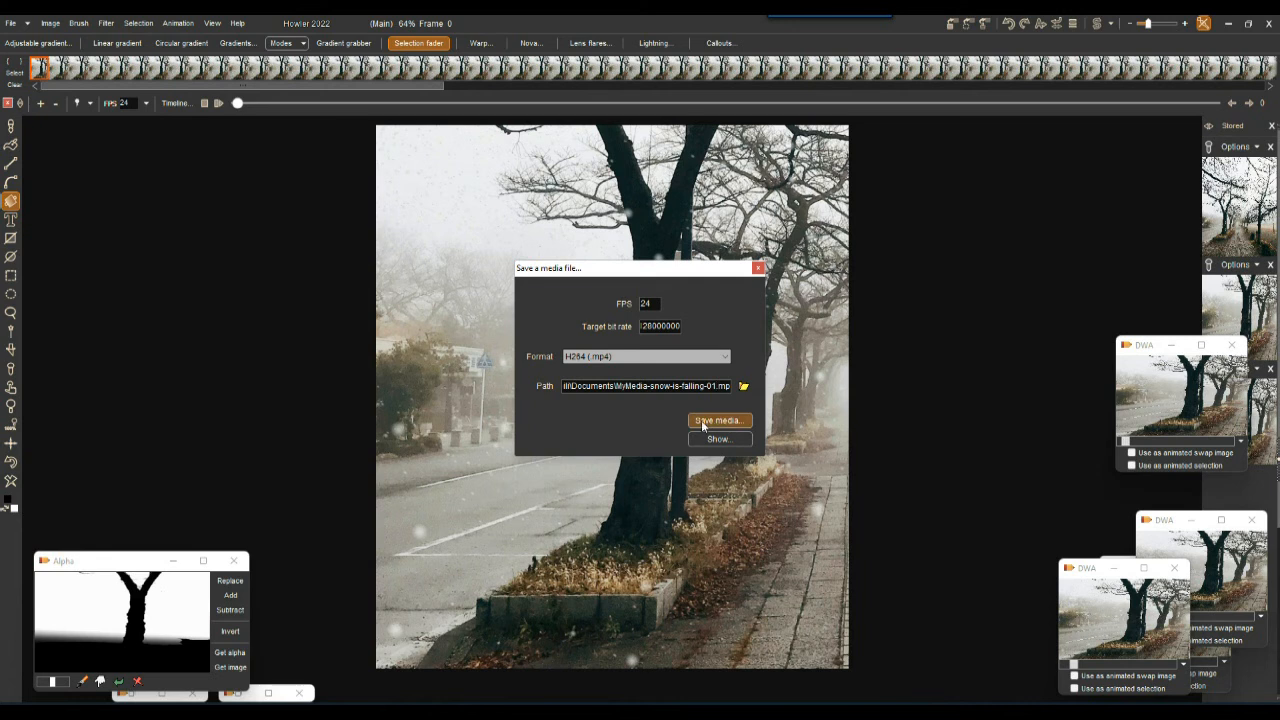
pyautogui.click(701, 420)
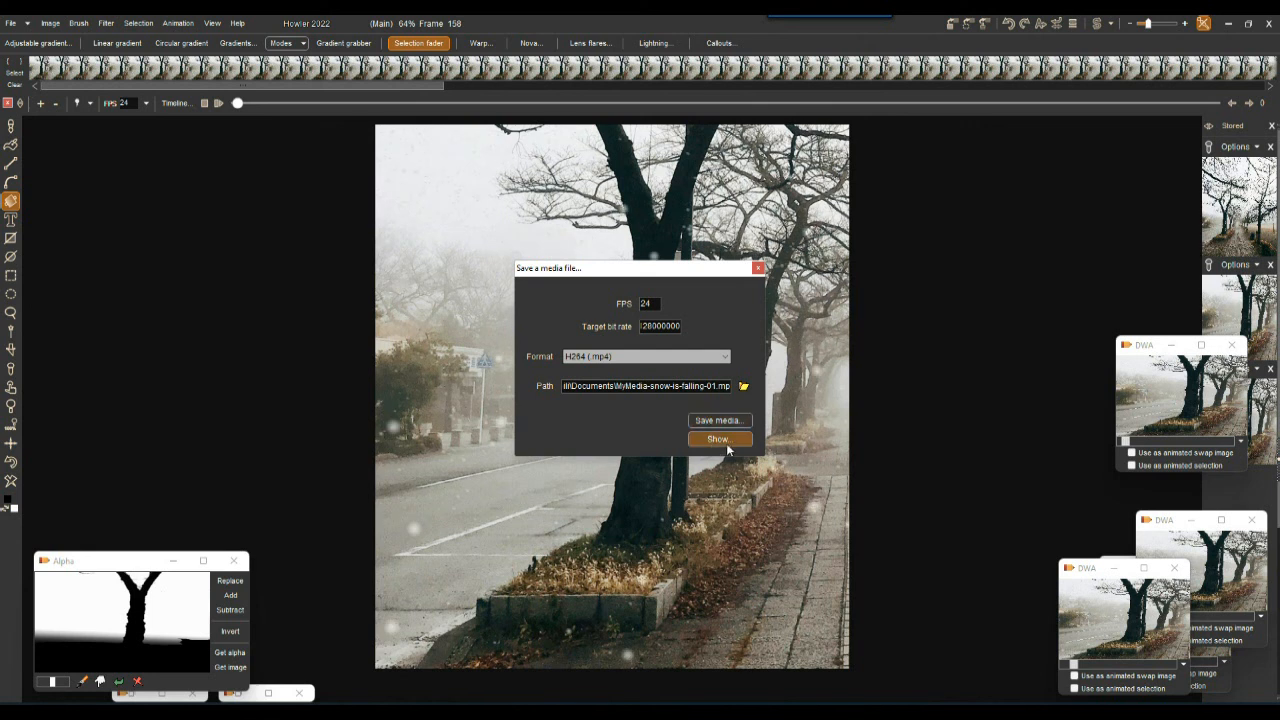
# - View the exported snowfall video, then close the player and the media export dialog
pyautogui.click(733, 443)
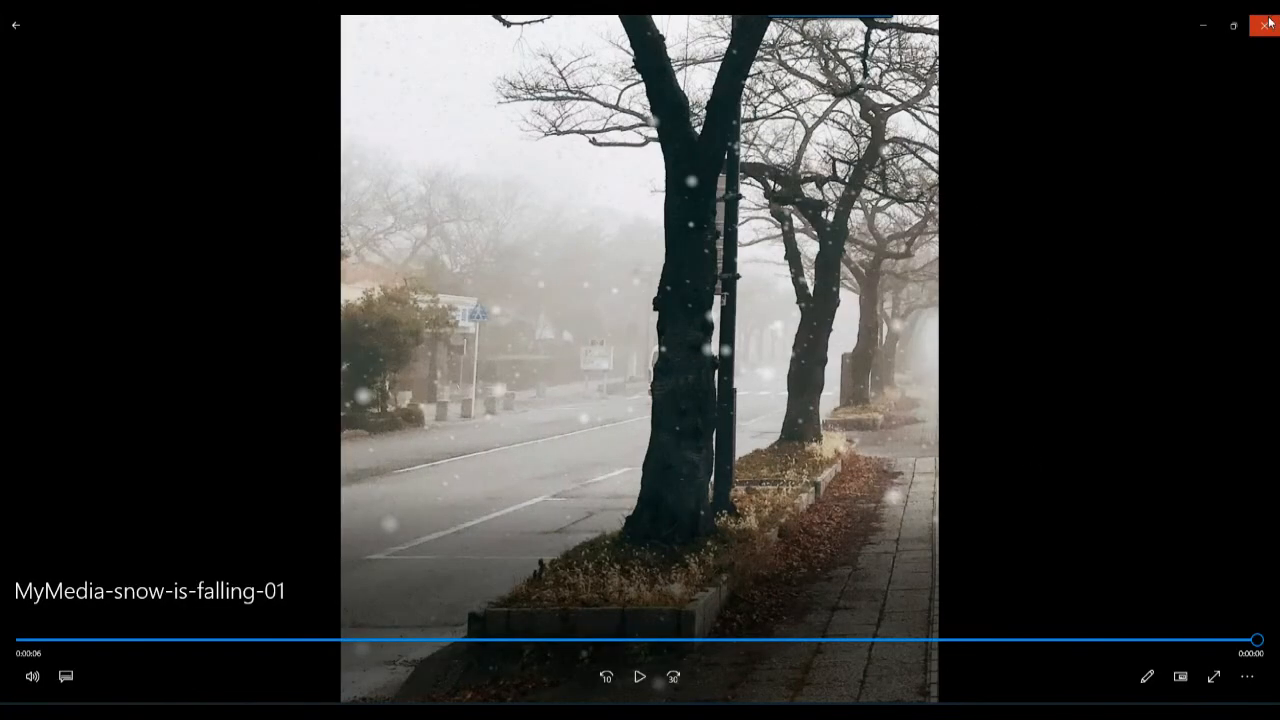
pyautogui.click(1264, 25)
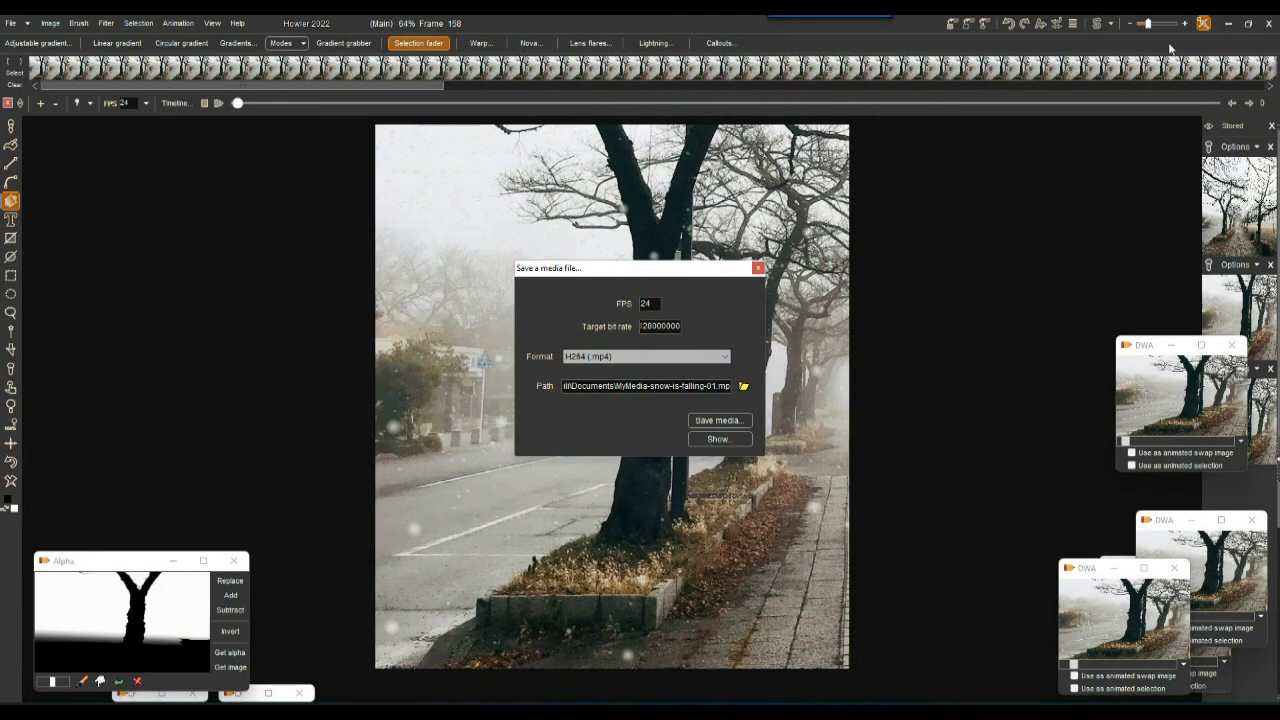
pyautogui.click(758, 268)
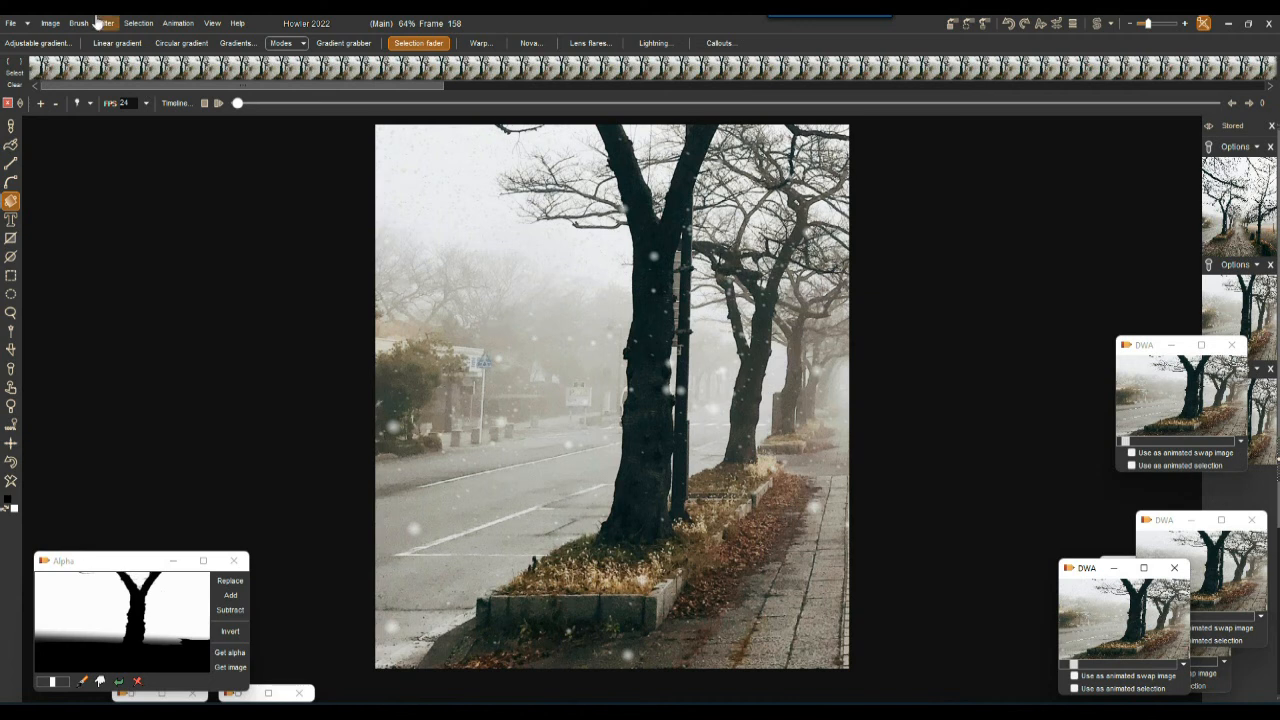
# - Store the full-size snowfall animation to disc
pyautogui.click(176, 24)
pyautogui.moveTo(216, 90)
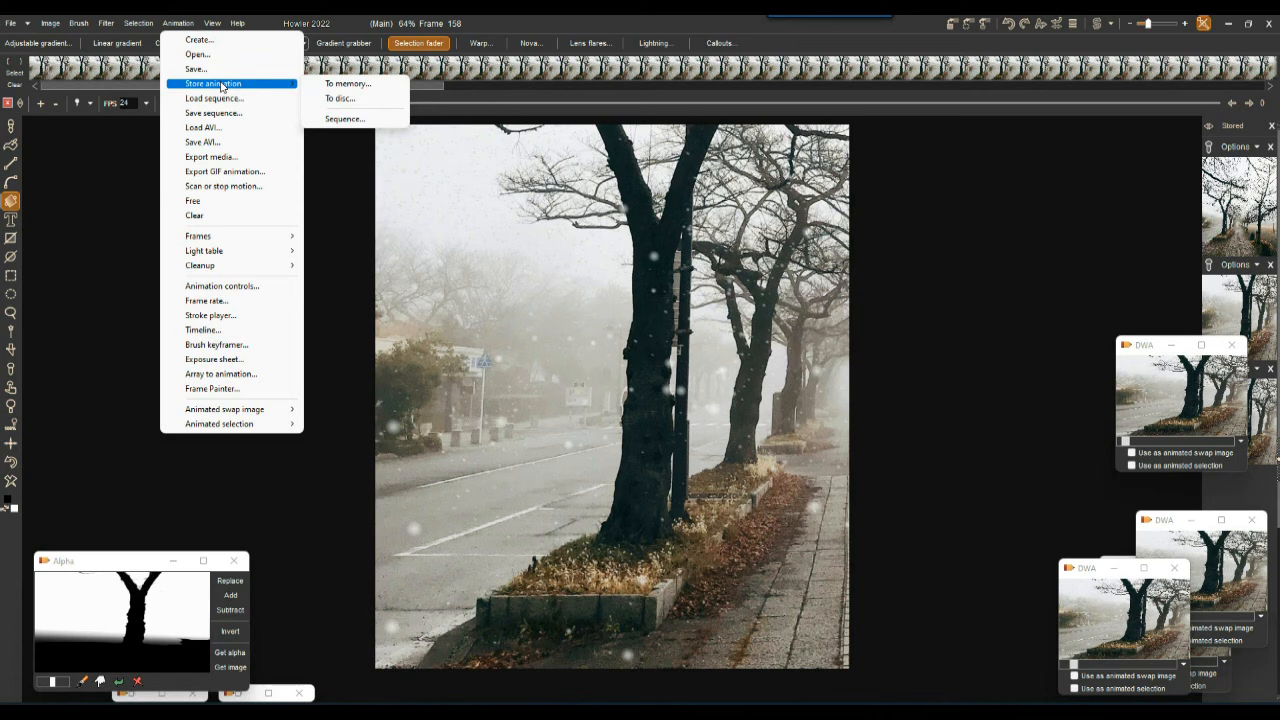
pyautogui.click(351, 100)
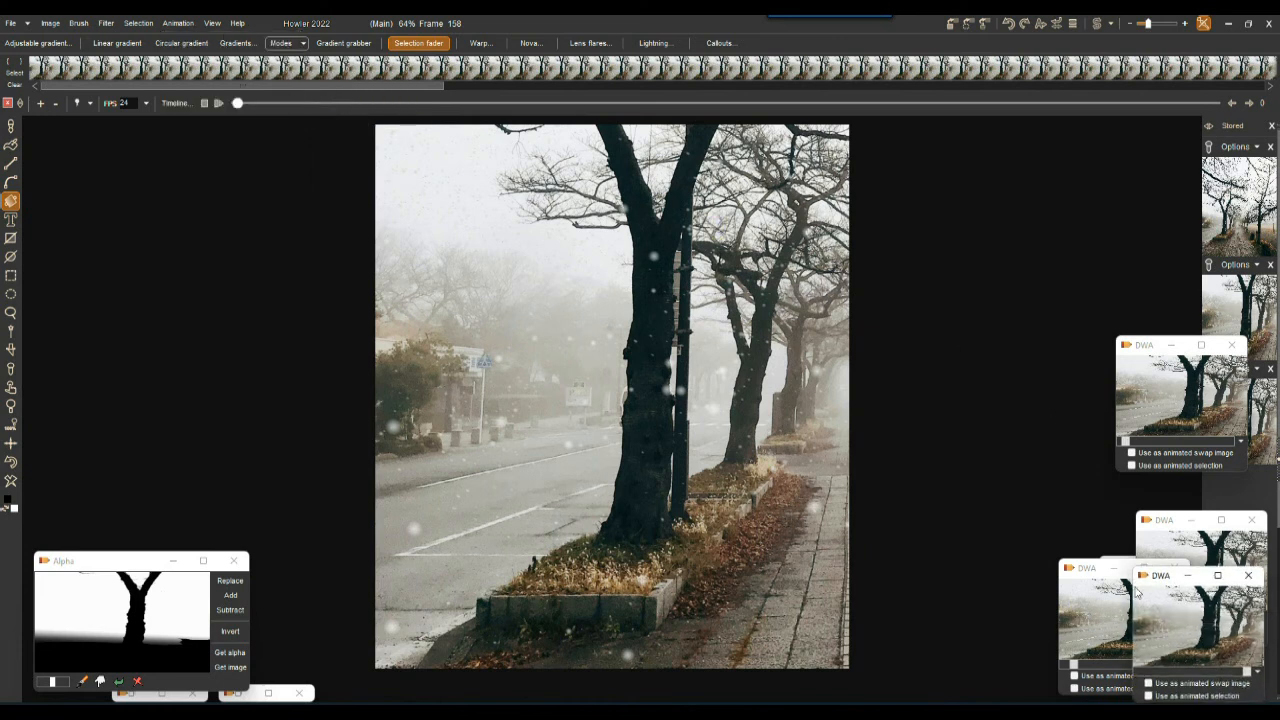
# - Move the newly stored animation aside and close the four older stored animation copies
pyautogui.moveTo(1153, 586); pyautogui.dragTo(1011, 215)
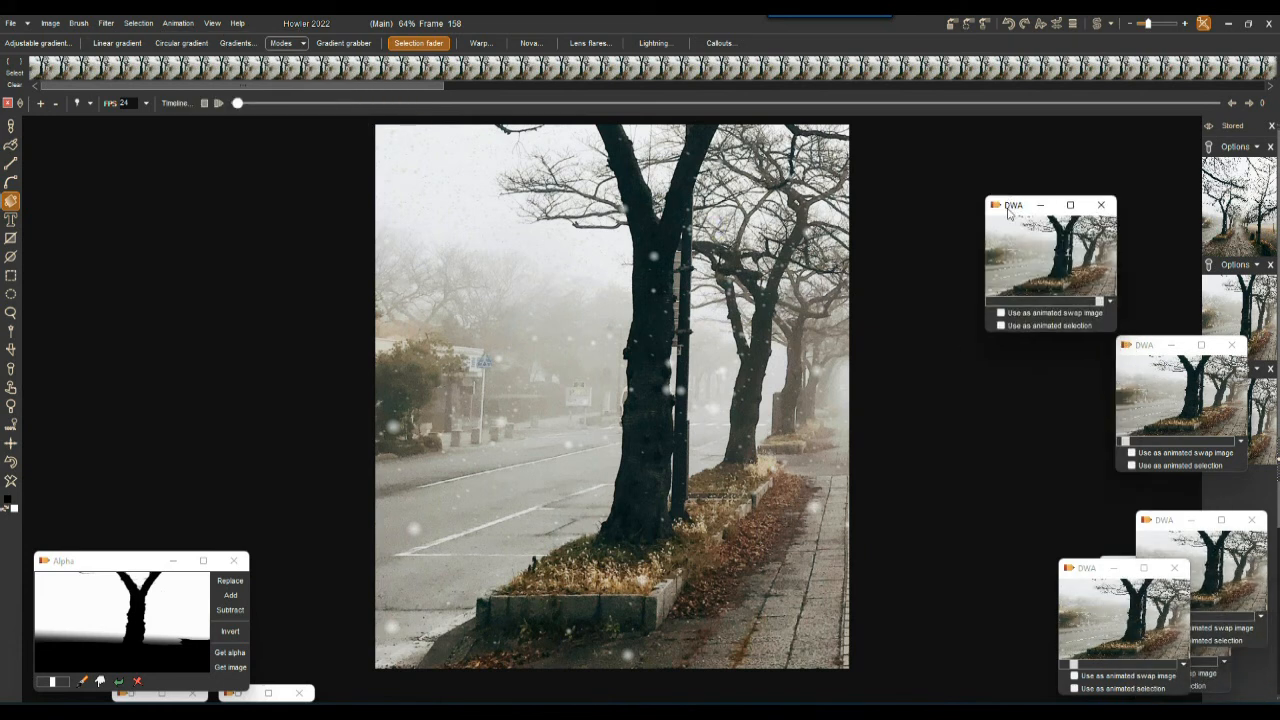
pyautogui.click(1233, 346)
pyautogui.click(1250, 520)
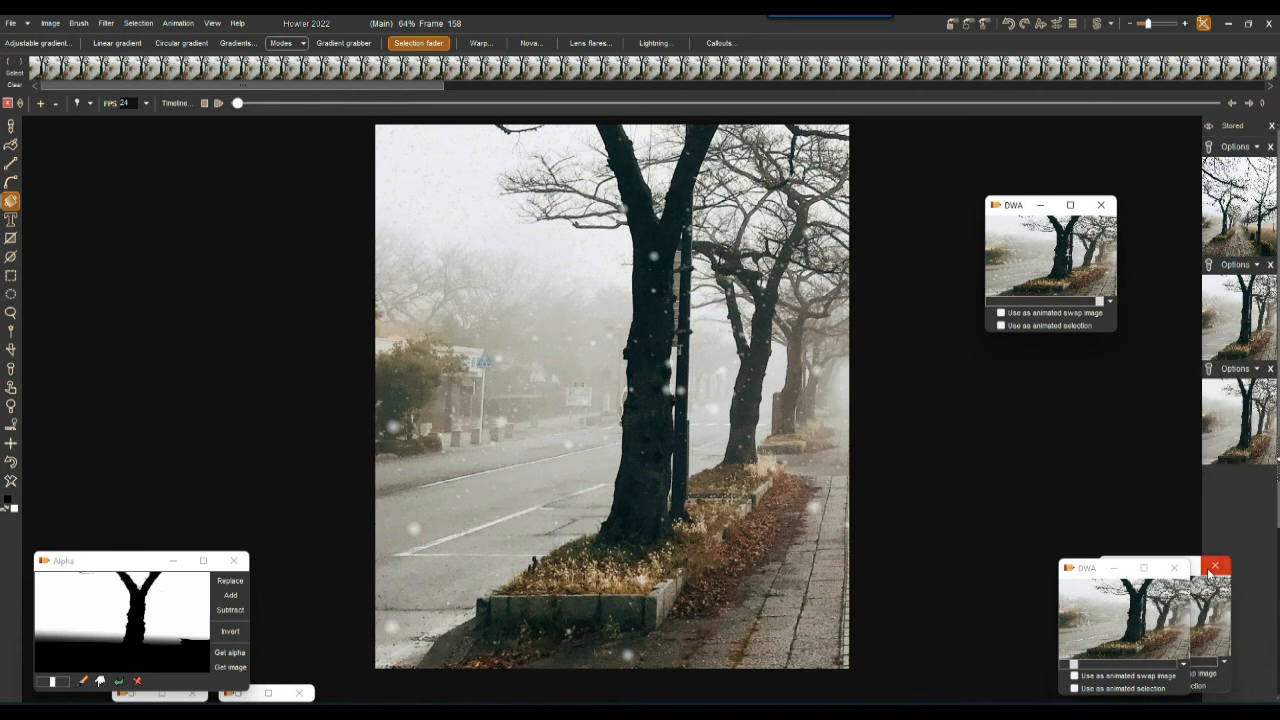
pyautogui.click(1217, 568)
pyautogui.click(1178, 570)
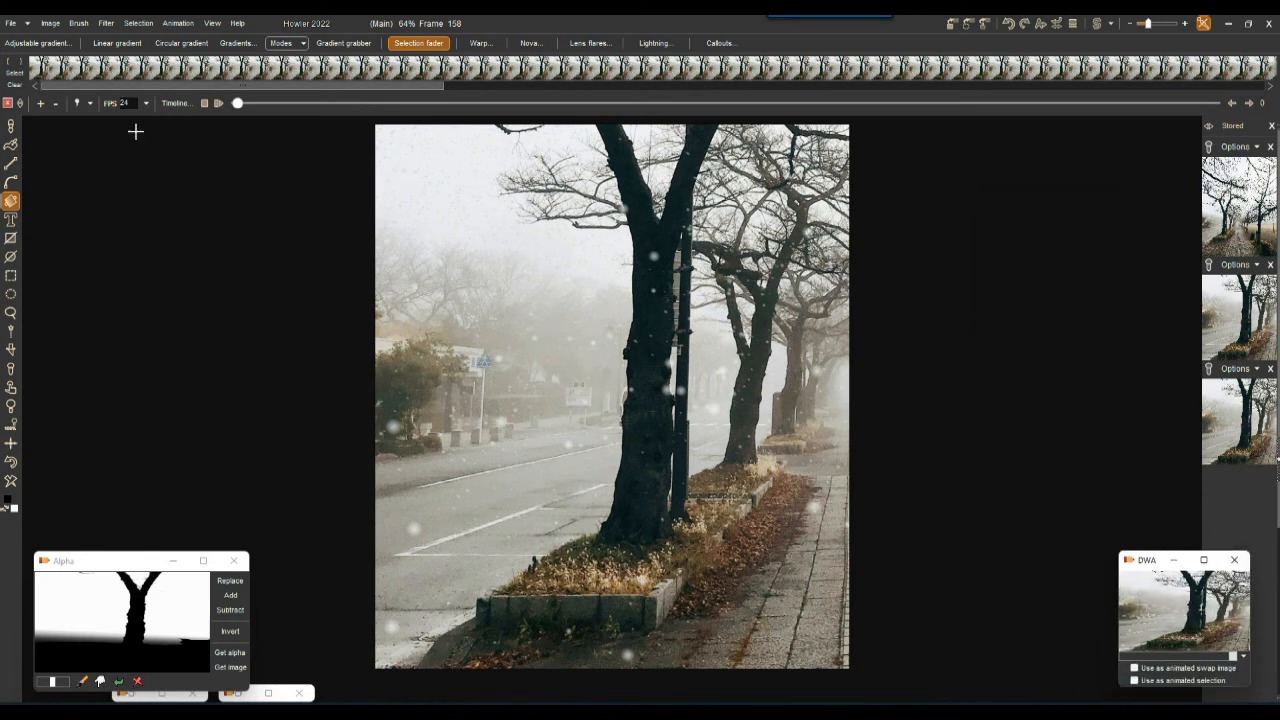
# - Set the new image size to half, with the proportions unlocked and the width adjusted to 560 for a 560 x 640 frame
pyautogui.click(50, 23)
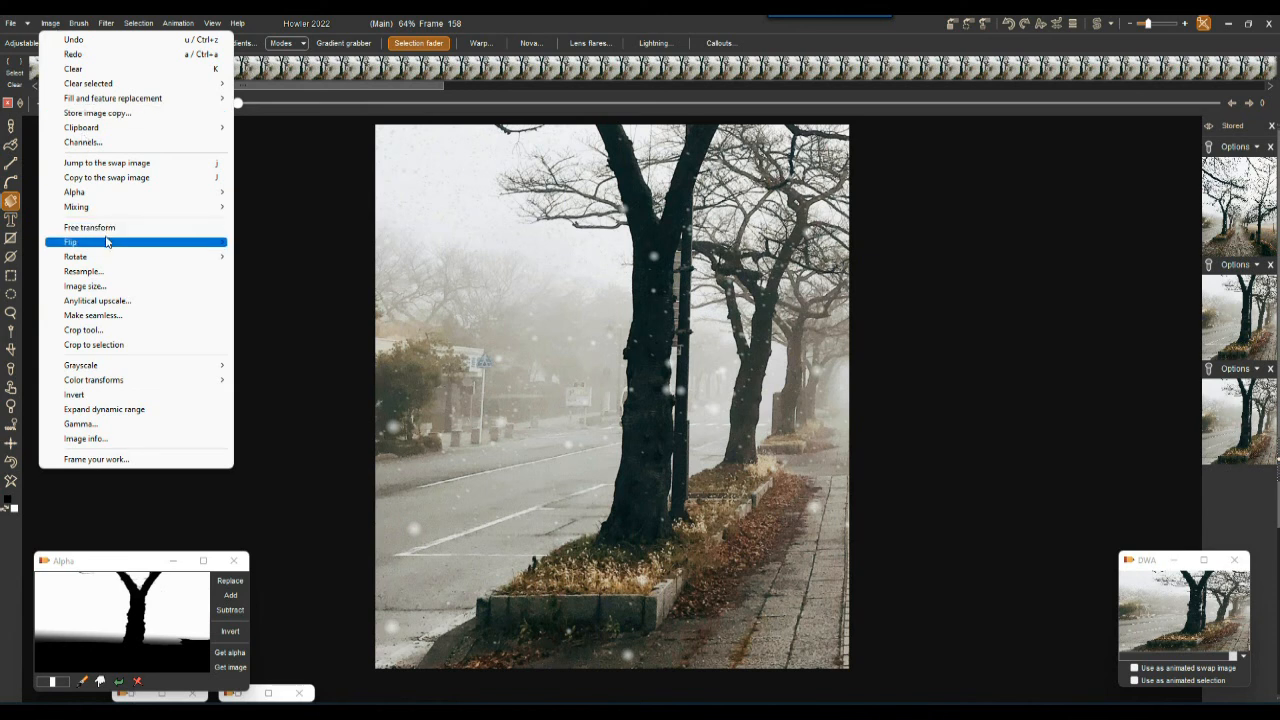
pyautogui.click(96, 285)
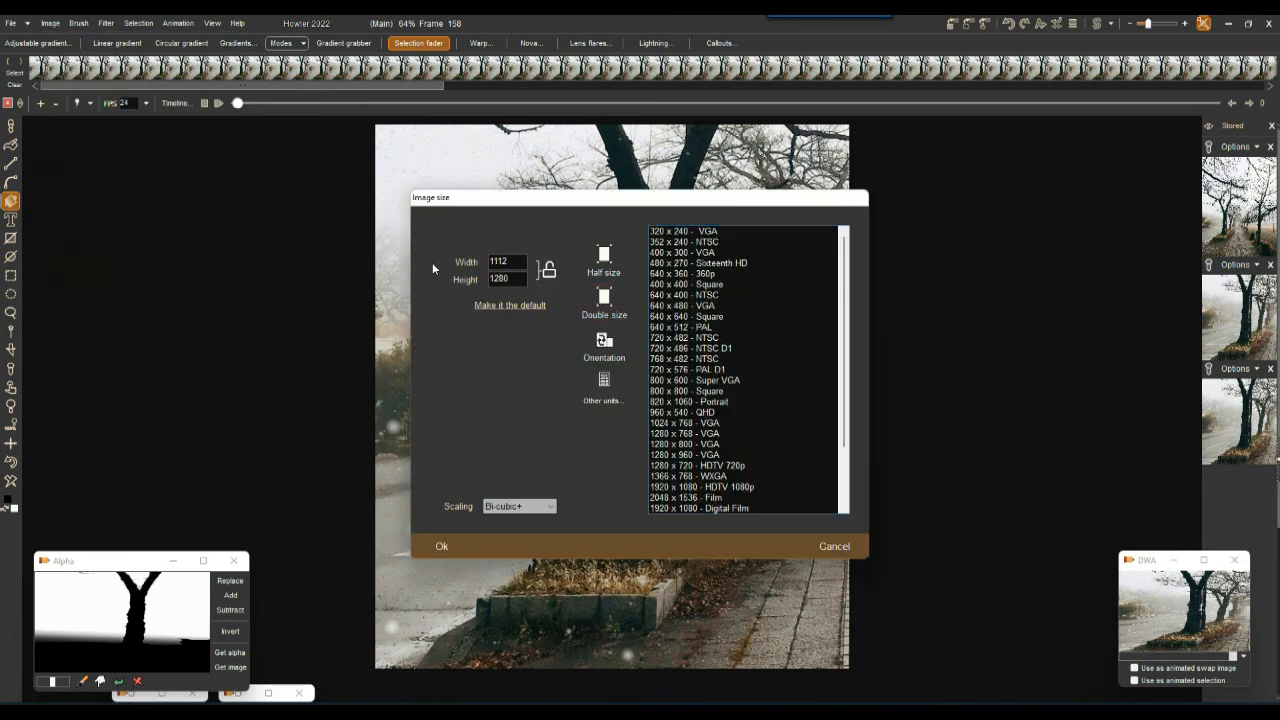
pyautogui.doubleClick(511, 261)
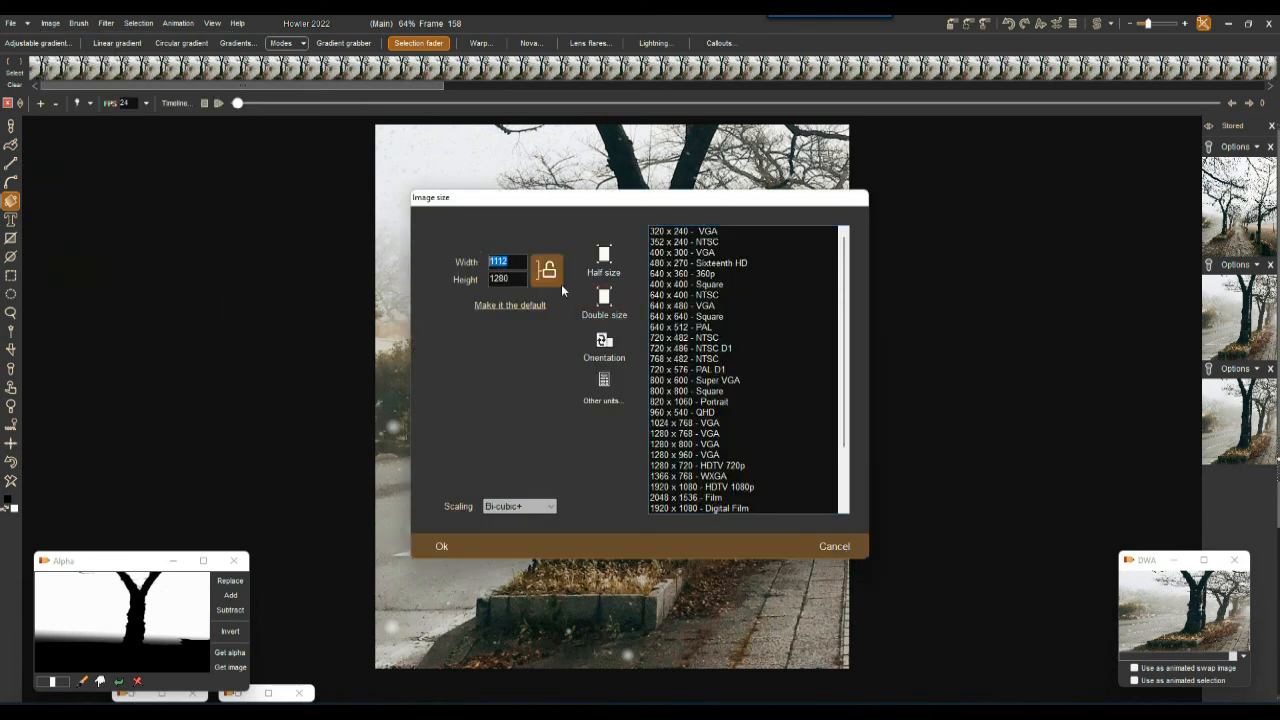
pyautogui.click(613, 272)
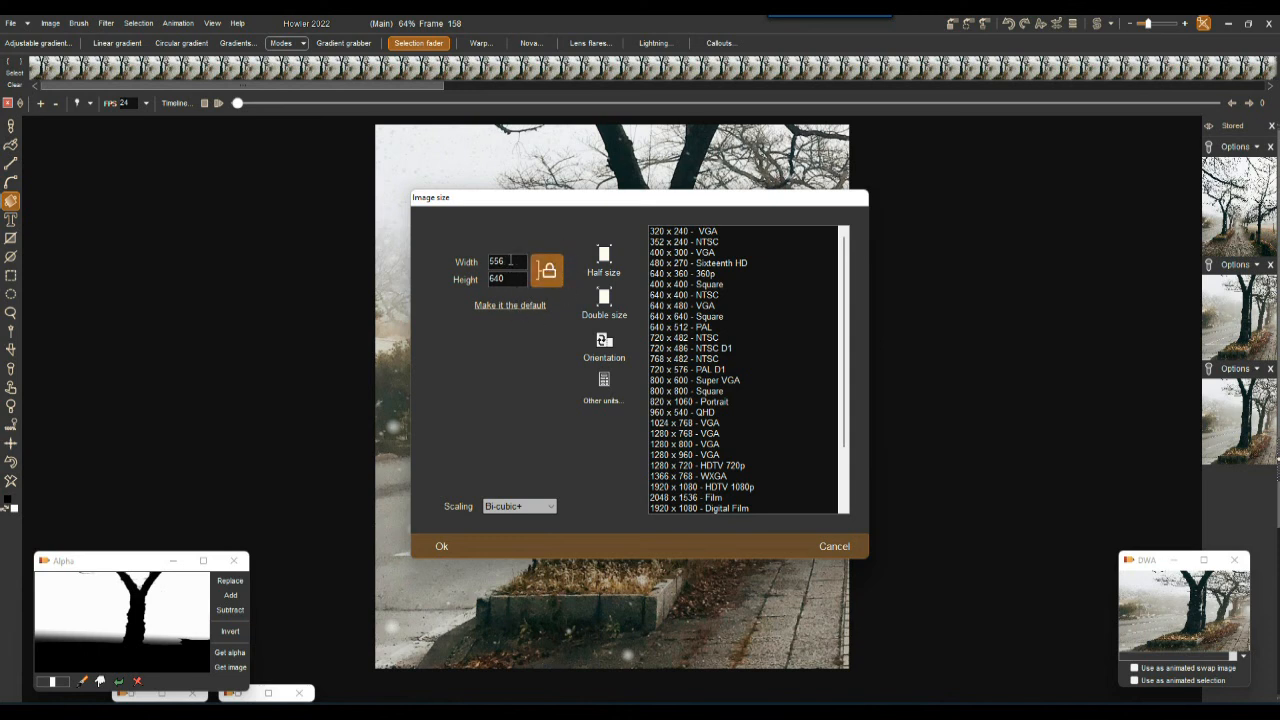
pyautogui.click(547, 268)
pyautogui.doubleClick(518, 261)
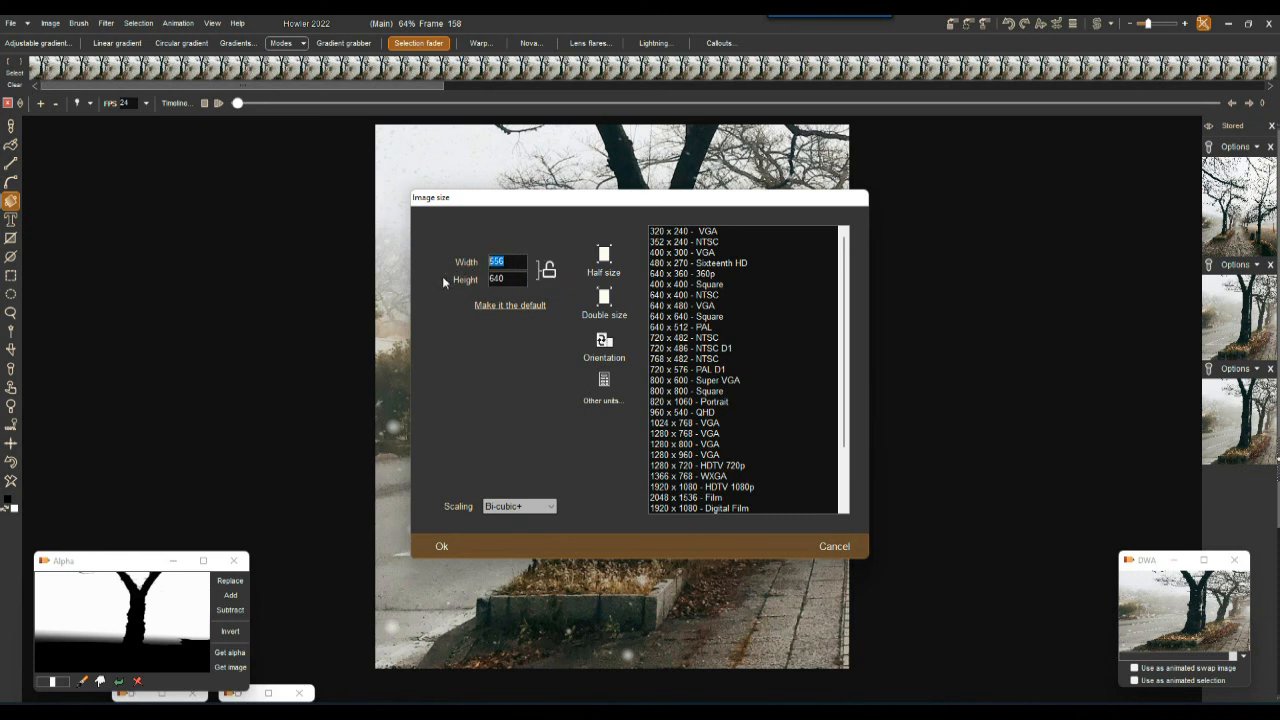
pyautogui.write('560')
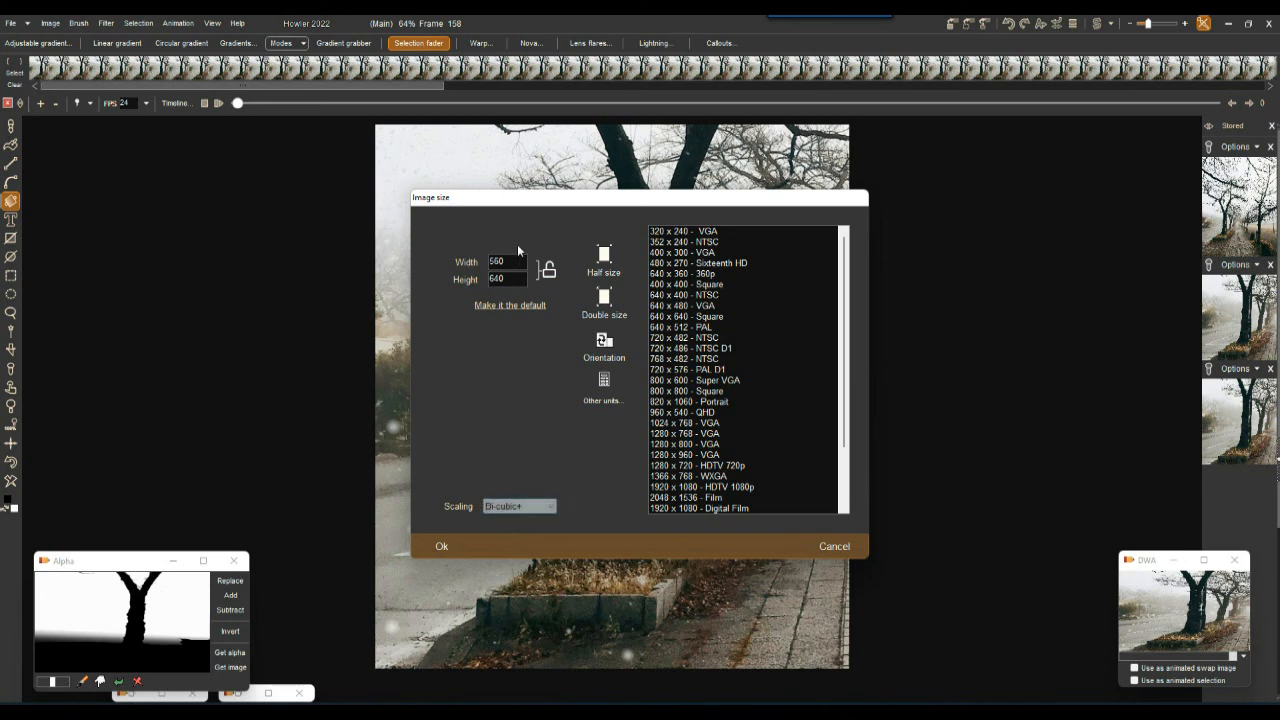
# - Choose Bi-linear+ scaling and apply the resize to the animation
pyautogui.click(524, 512)
pyautogui.click(524, 510)
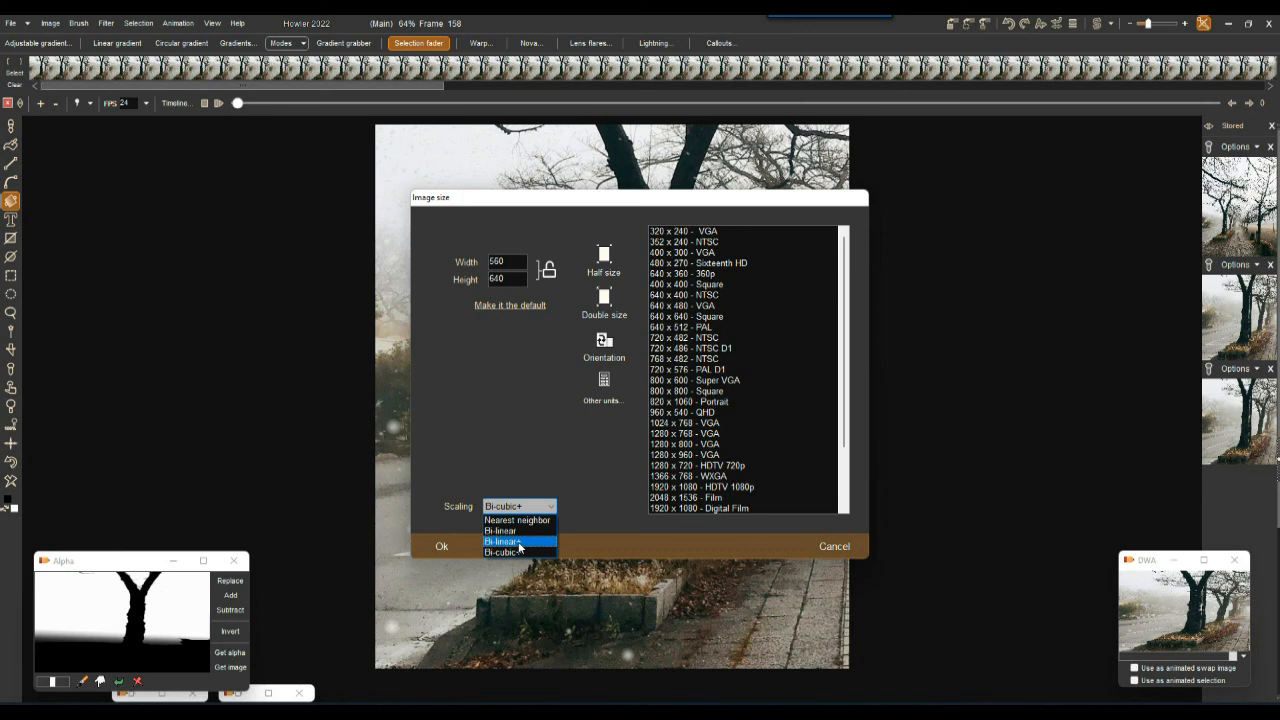
pyautogui.click(519, 542)
pyautogui.click(437, 541)
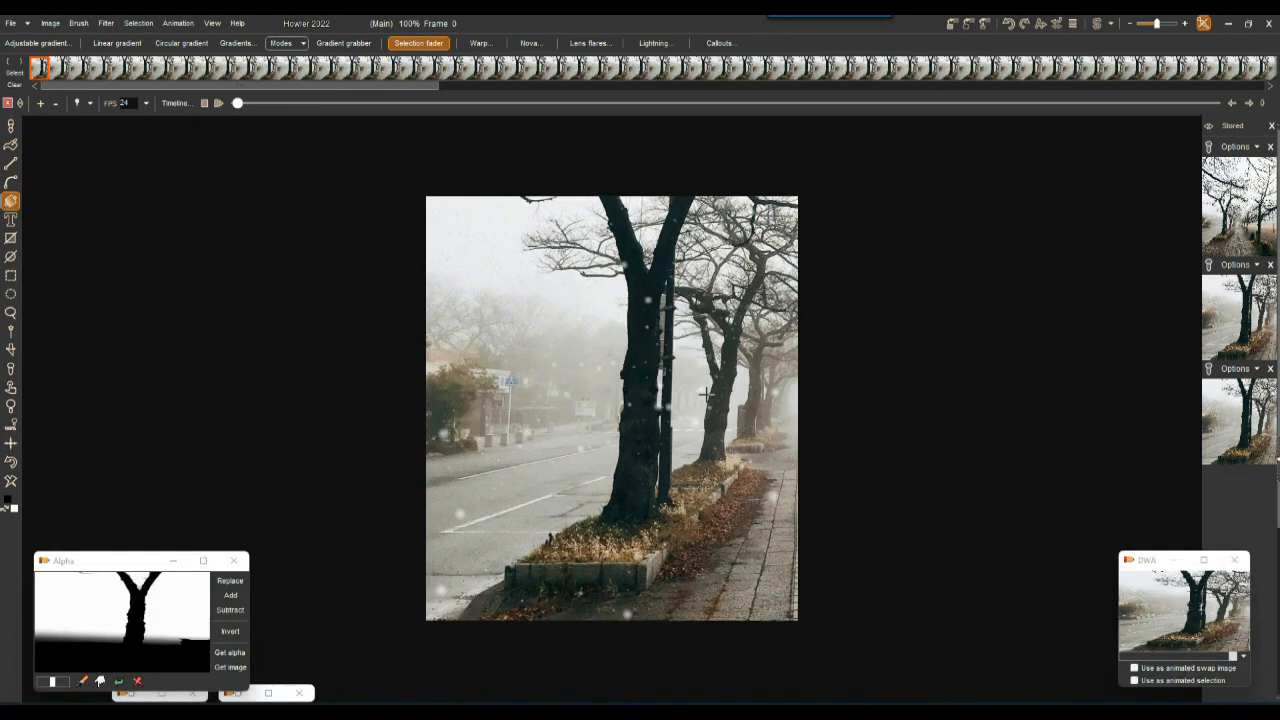
# - Store the resized animation to disc, play it back briefly and return to frame 0
pyautogui.click(175, 23)
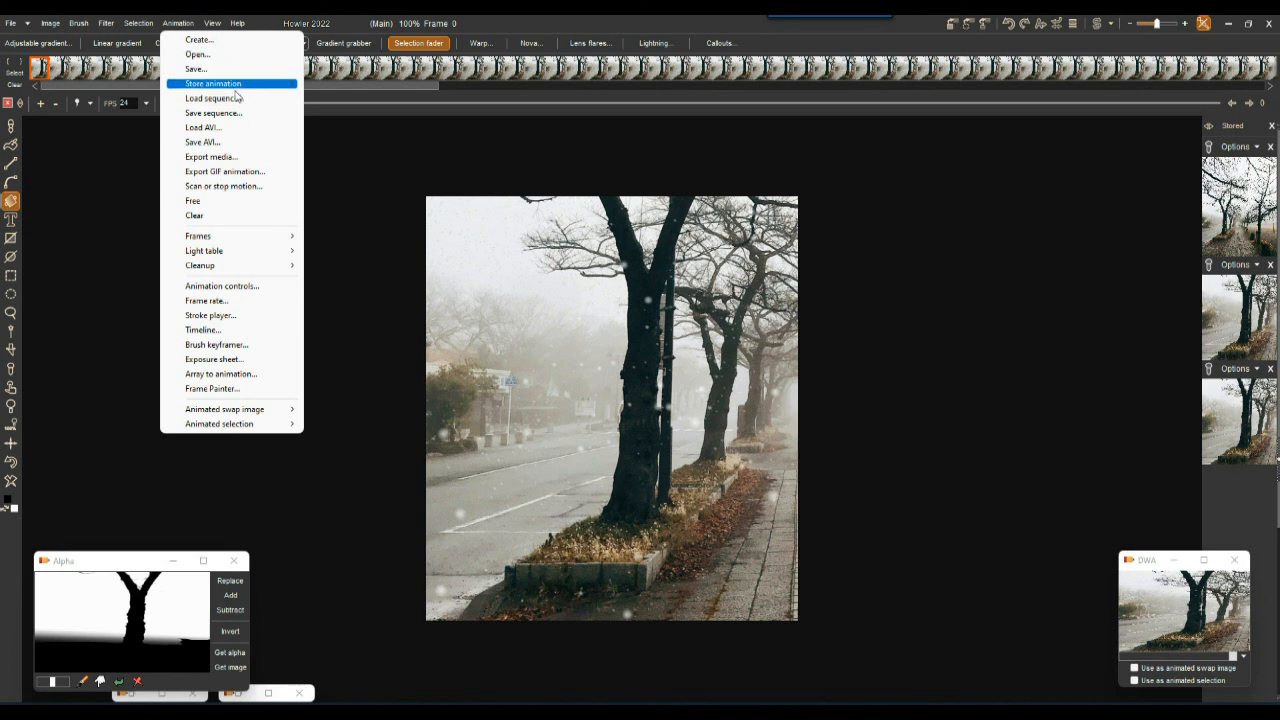
pyautogui.moveTo(240, 83)
pyautogui.click(340, 98)
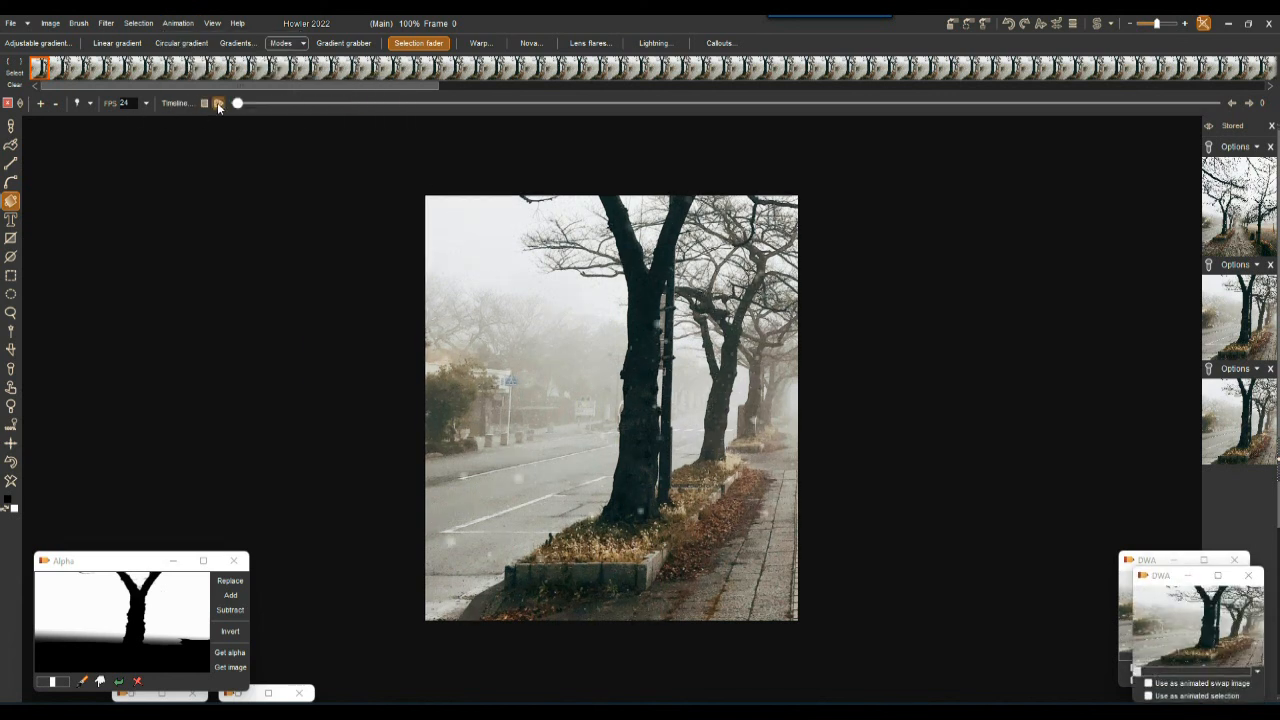
pyautogui.moveTo(238, 105)
pyautogui.mouseDown()
pyautogui.moveTo(319, 107)
pyautogui.moveTo(235, 105)
pyautogui.mouseUp()
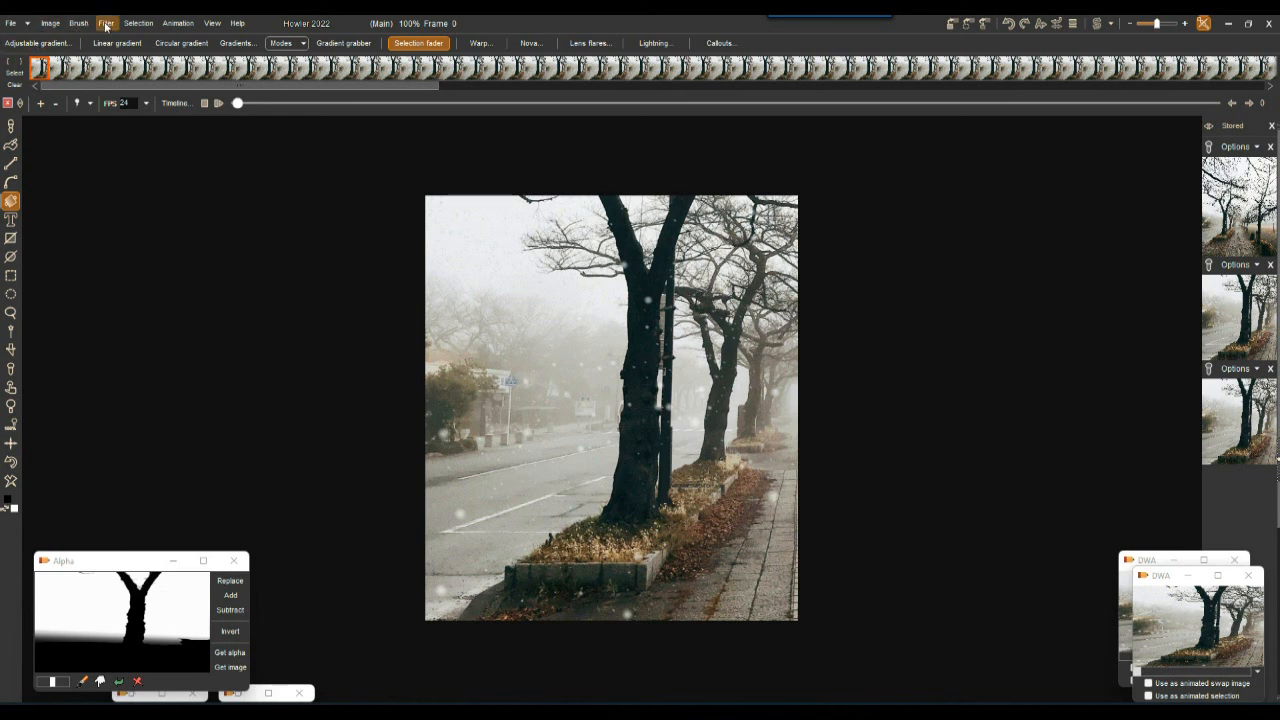
# - Bring the trees and snowflakes of the resized frame into close view at 215% zoom
pyautogui.click(178, 23)
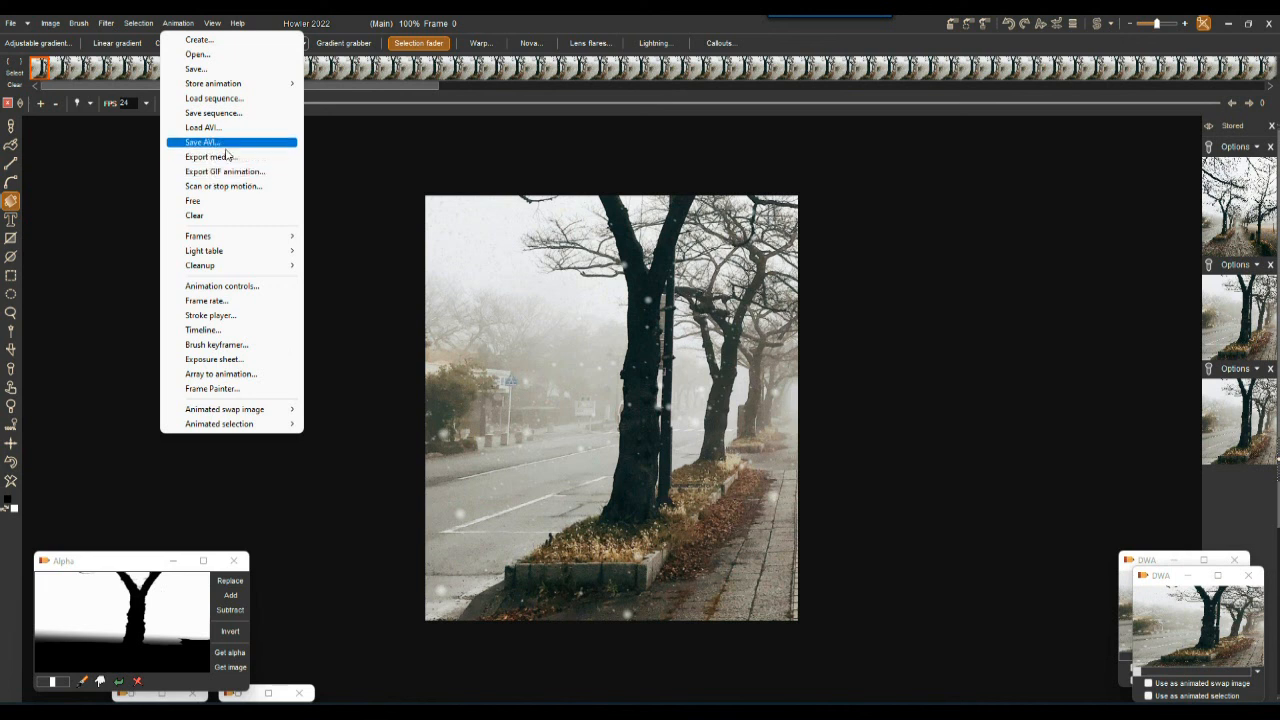
pyautogui.click(499, 28)
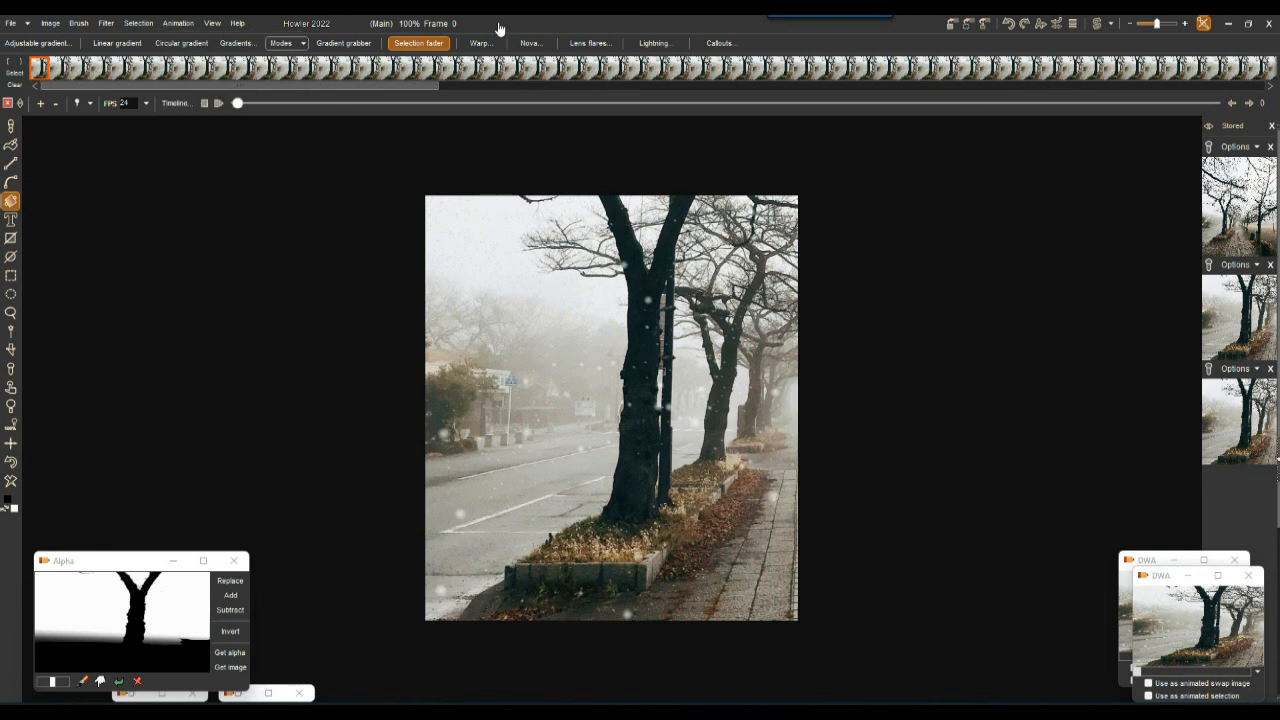
pyautogui.scroll(5, 492, 340)
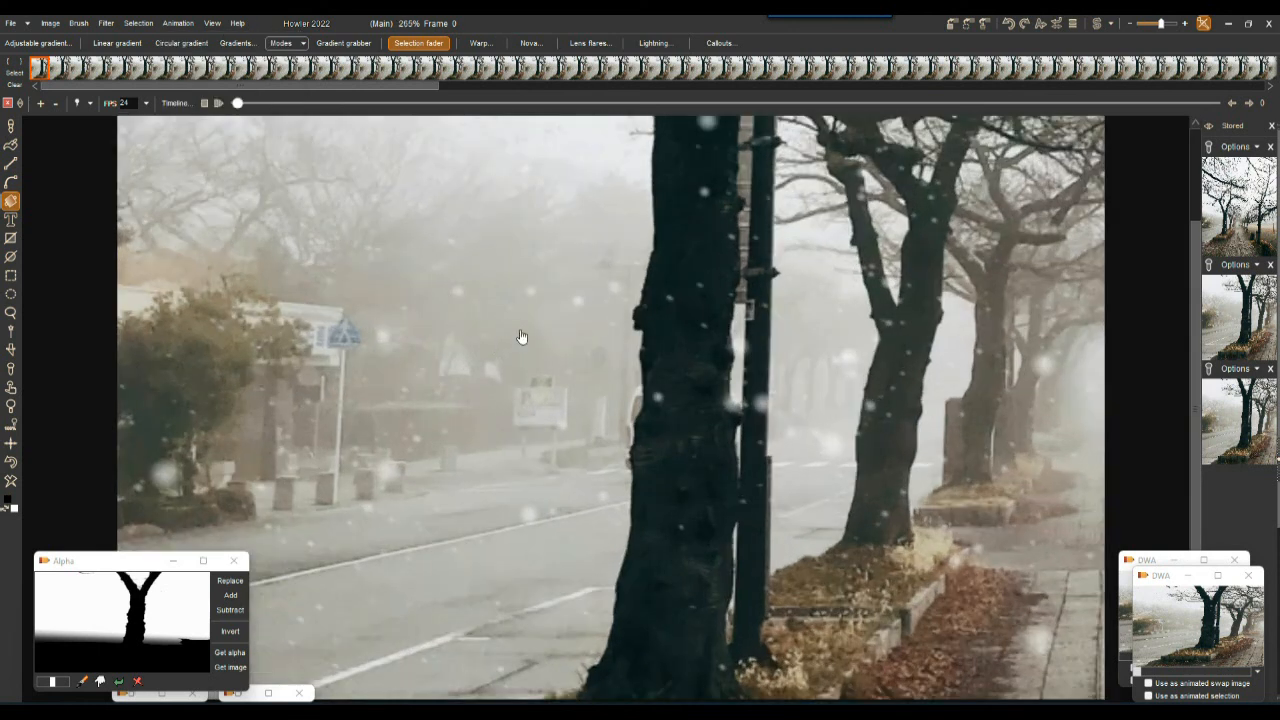
pyautogui.scroll(-1, 521, 336)
pyautogui.moveTo(689, 357); pyautogui.dragTo(577, 364)
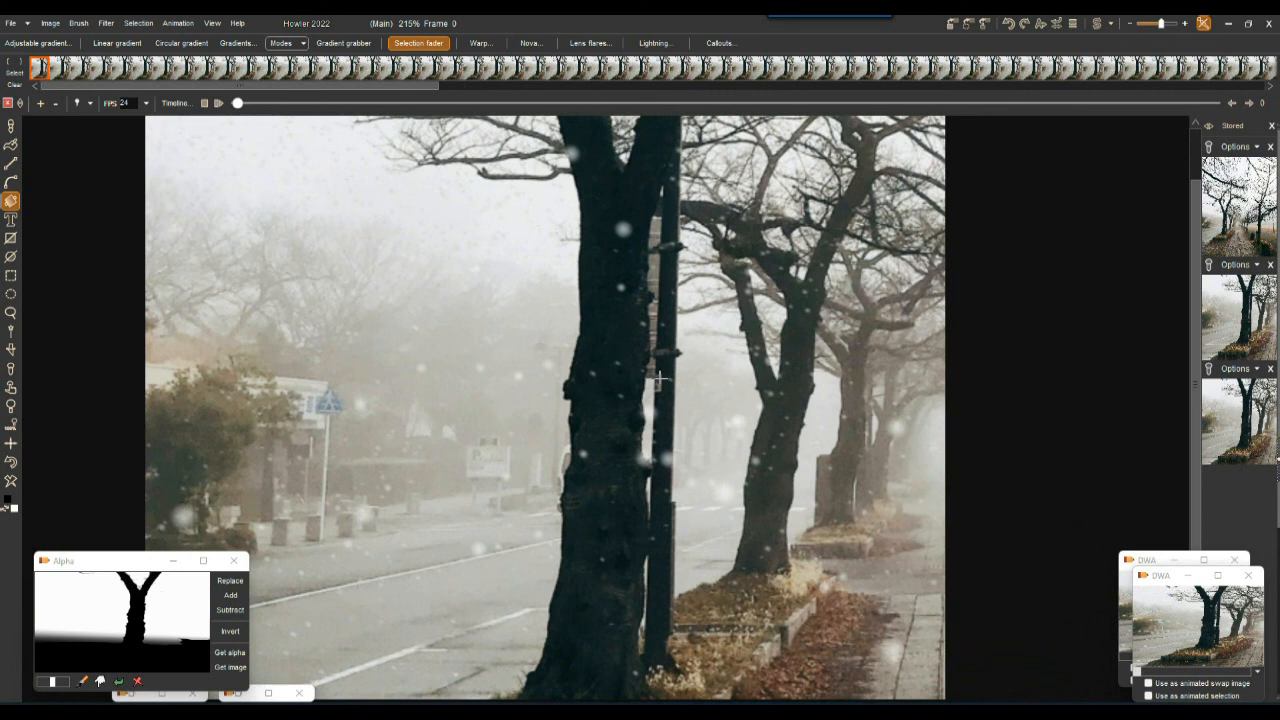